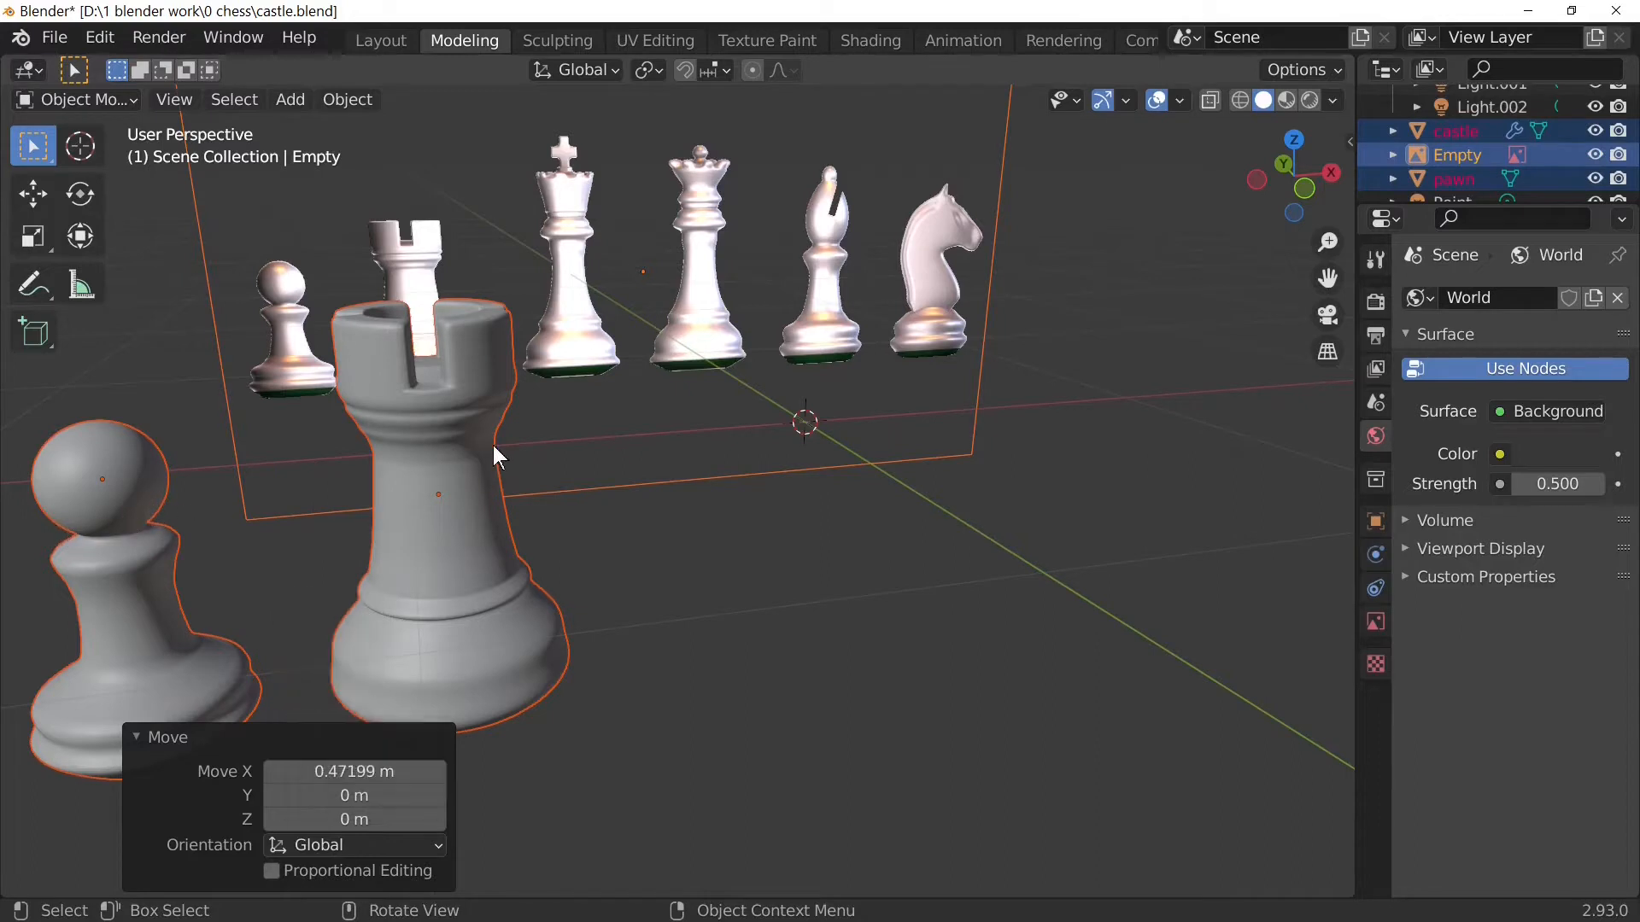
Step: Hide the castle and pawn models, and reveal all hidden objects again
click(141, 533)
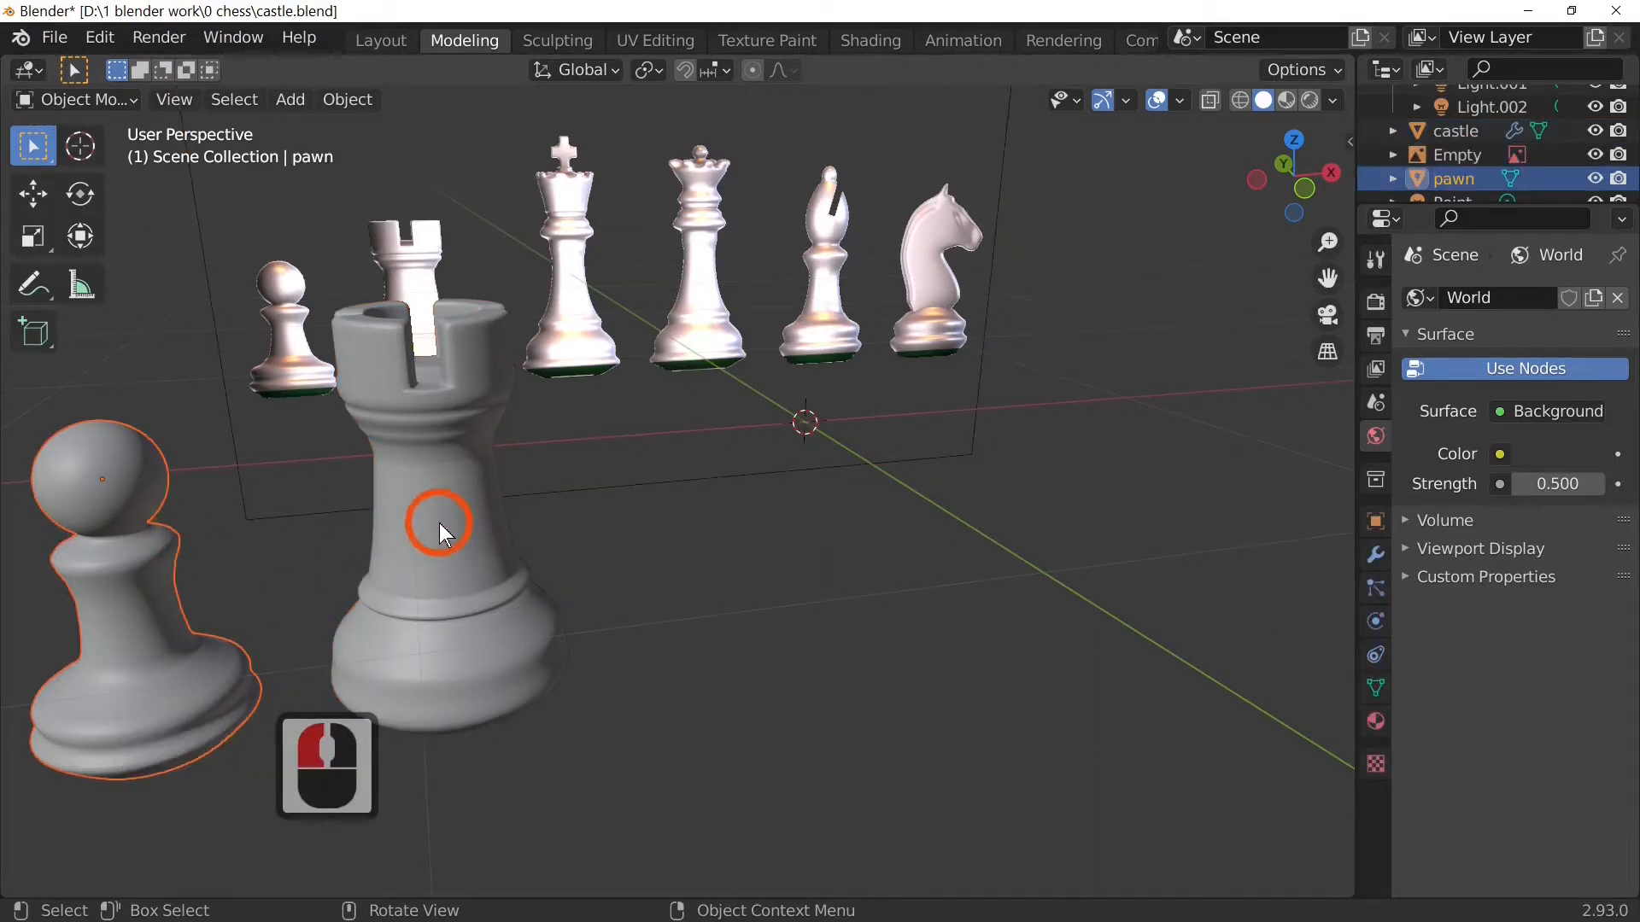
click(439, 523)
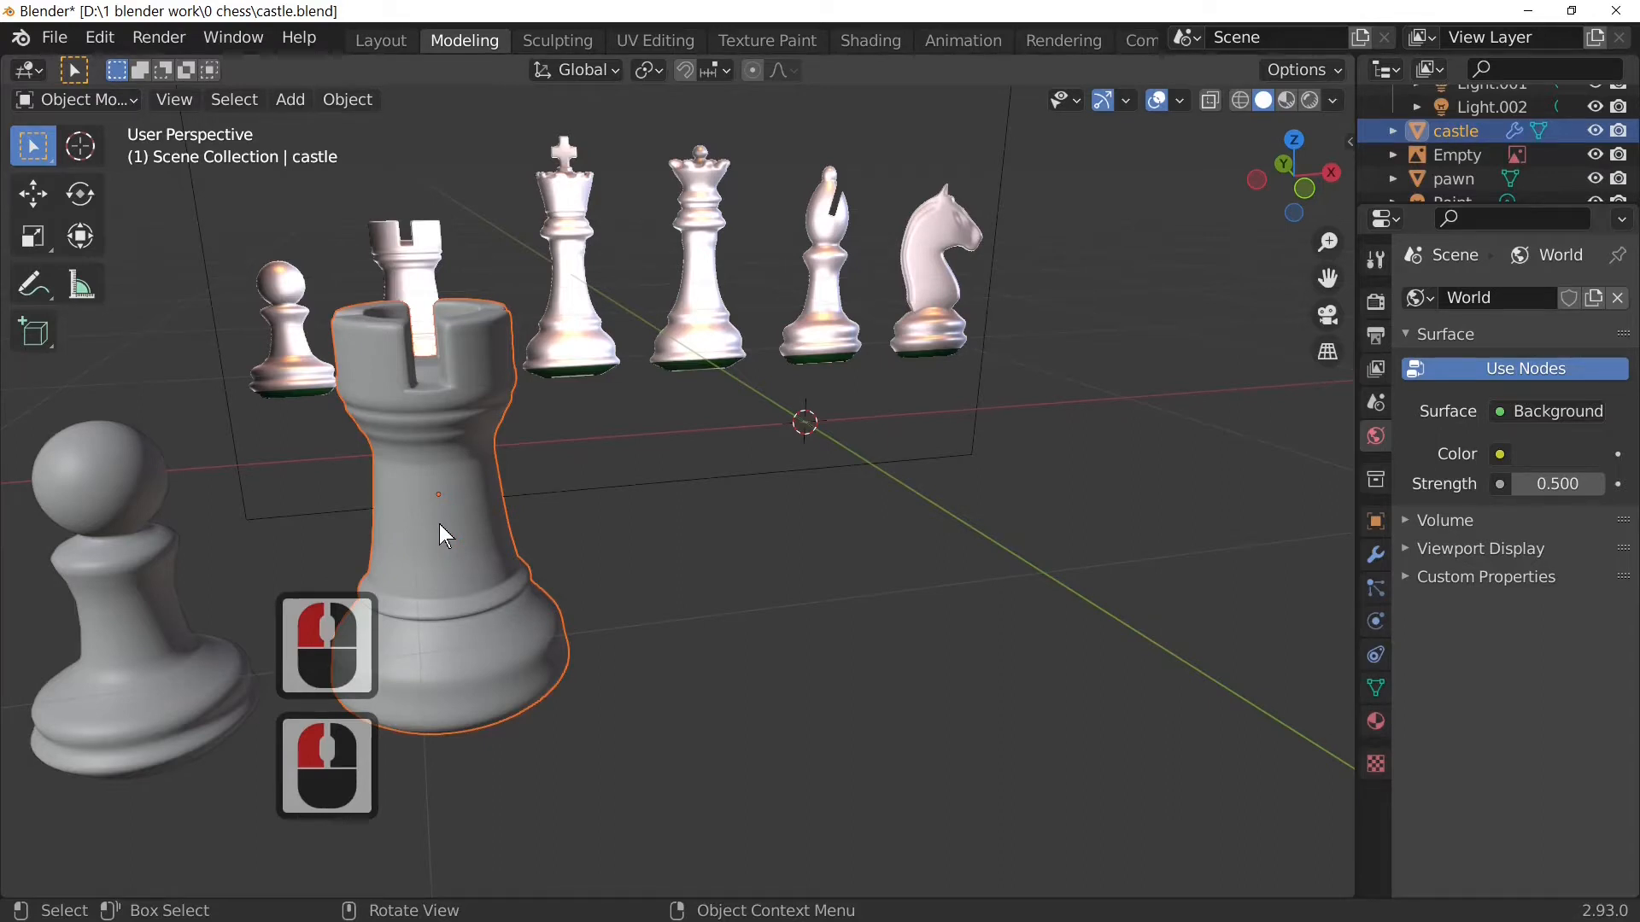
key(h)
click(174, 637)
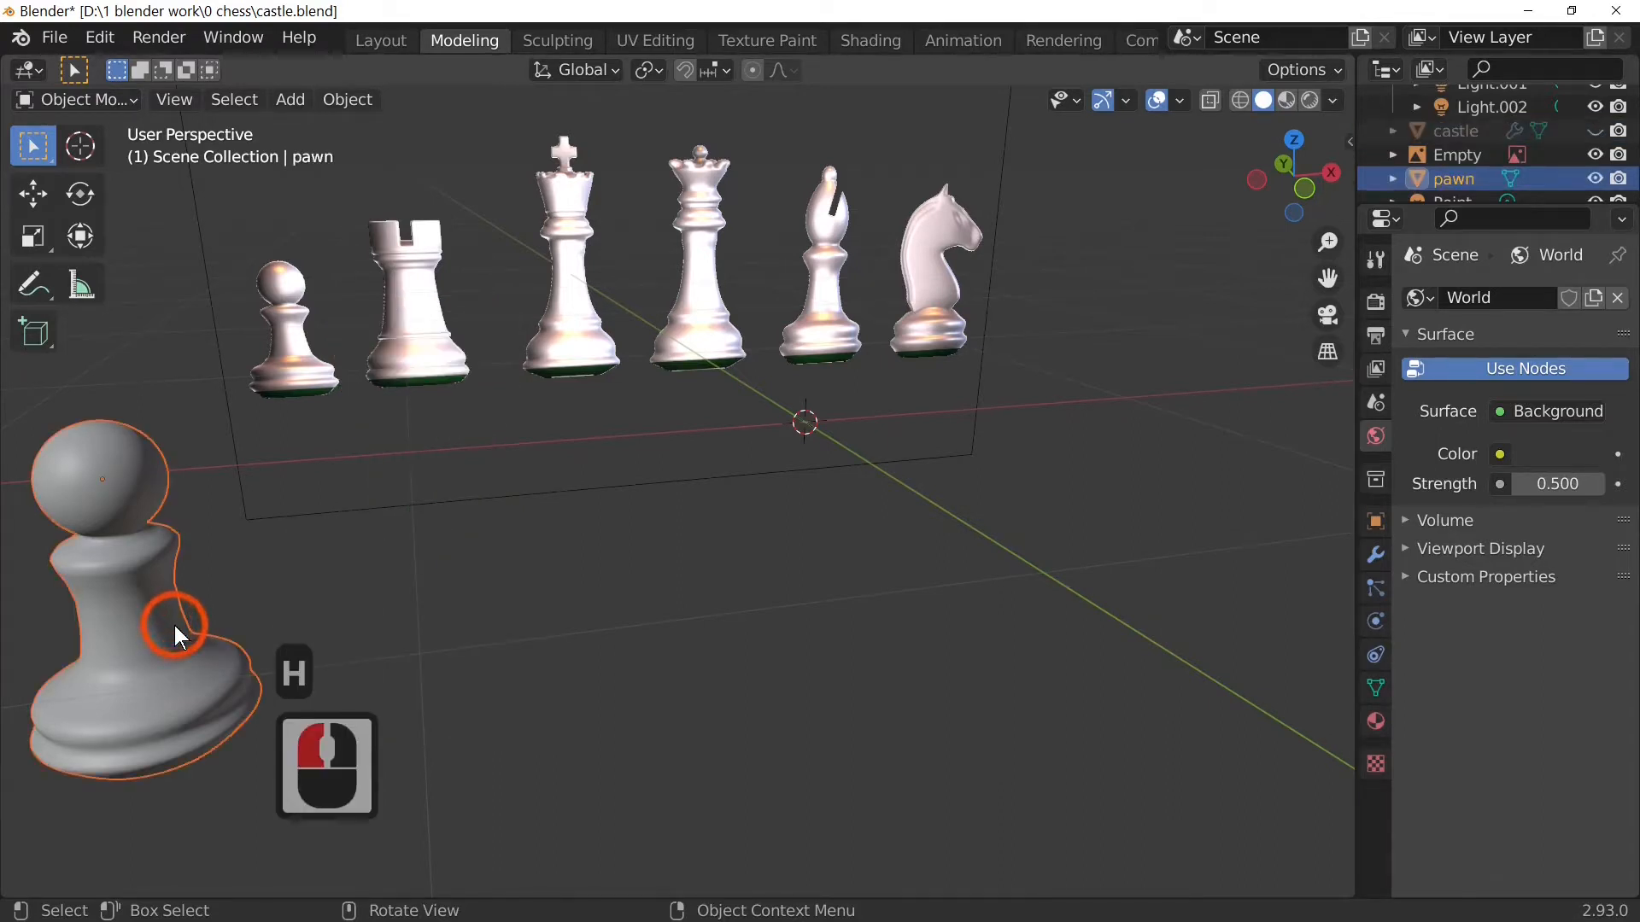
key(h)
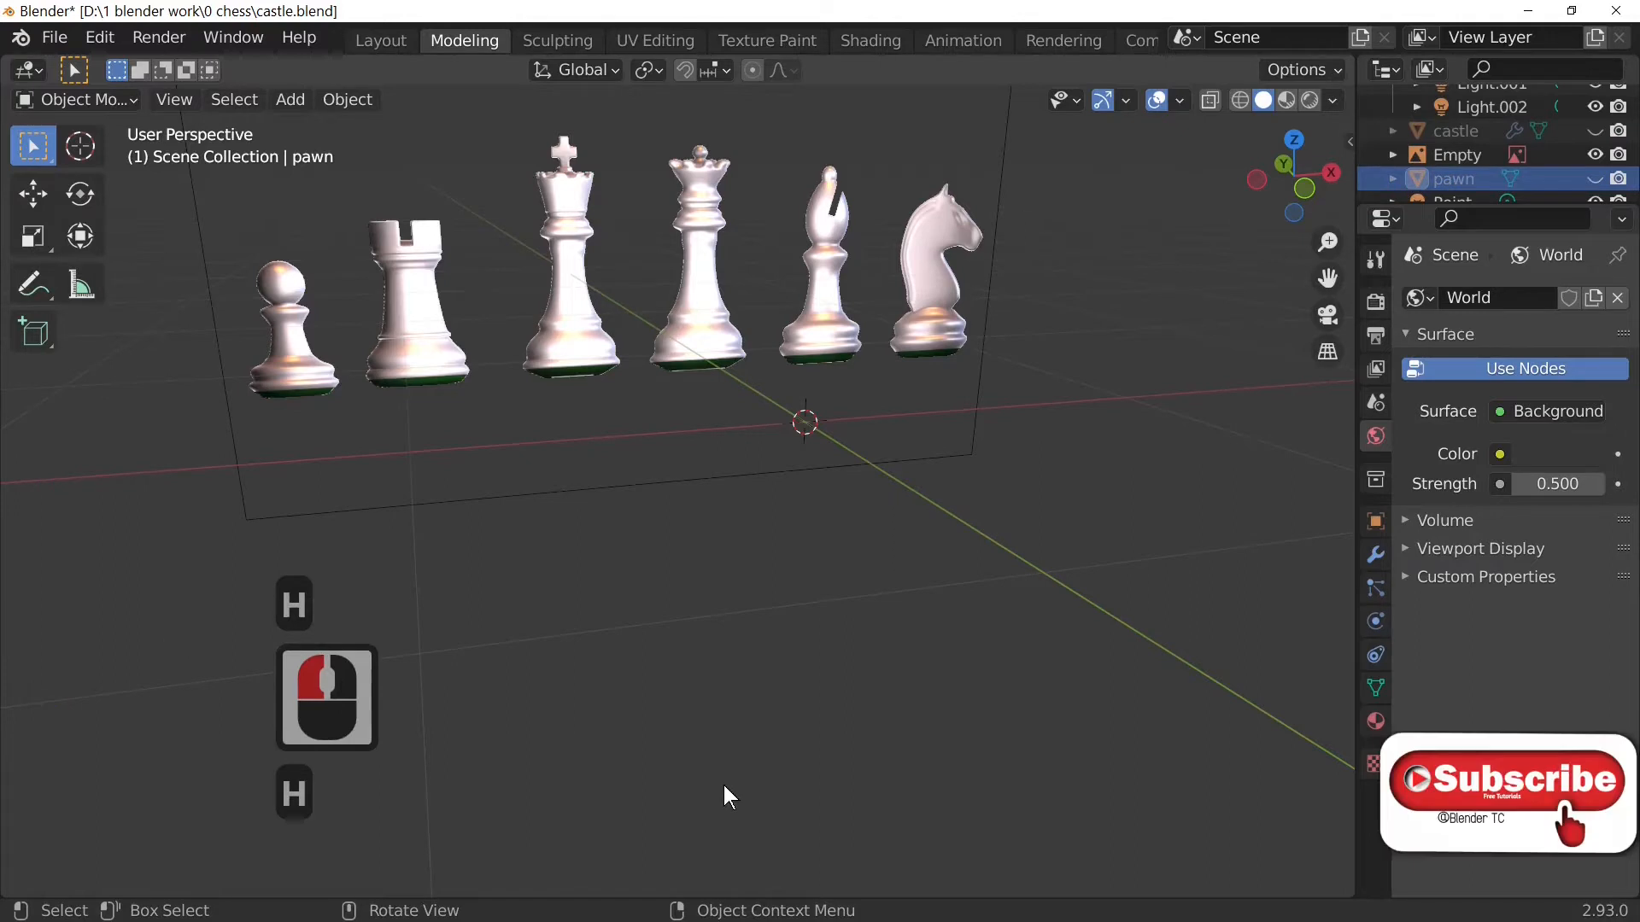
key(alt+h)
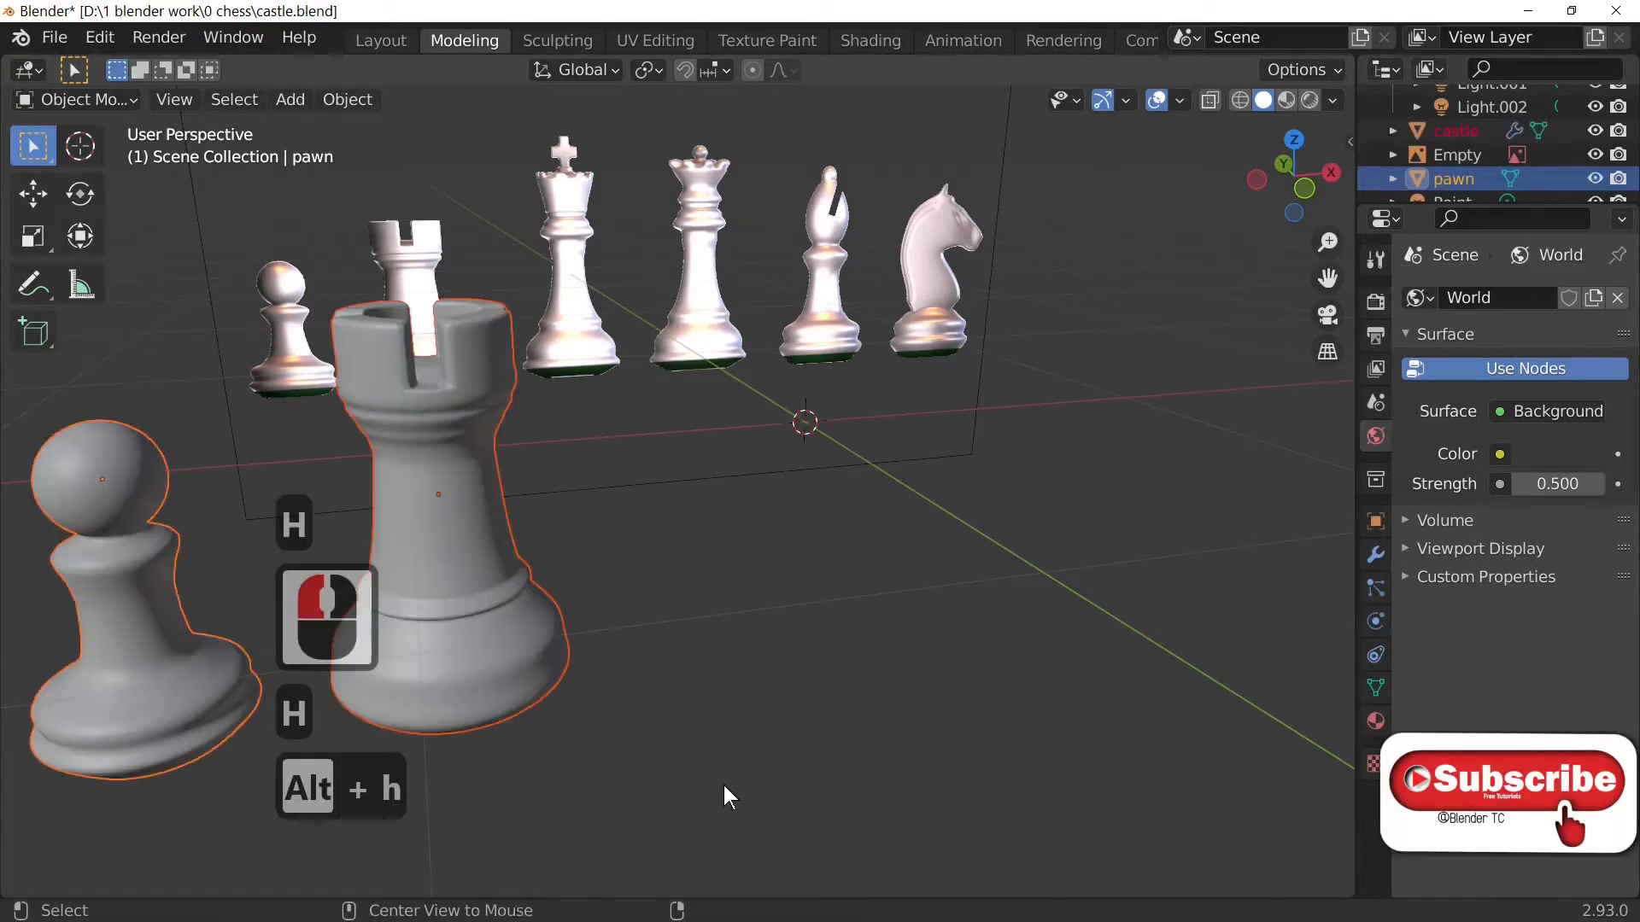
Step: Hide the castle and pawn models so only the chess reference image remains
click(465, 671)
key(h)
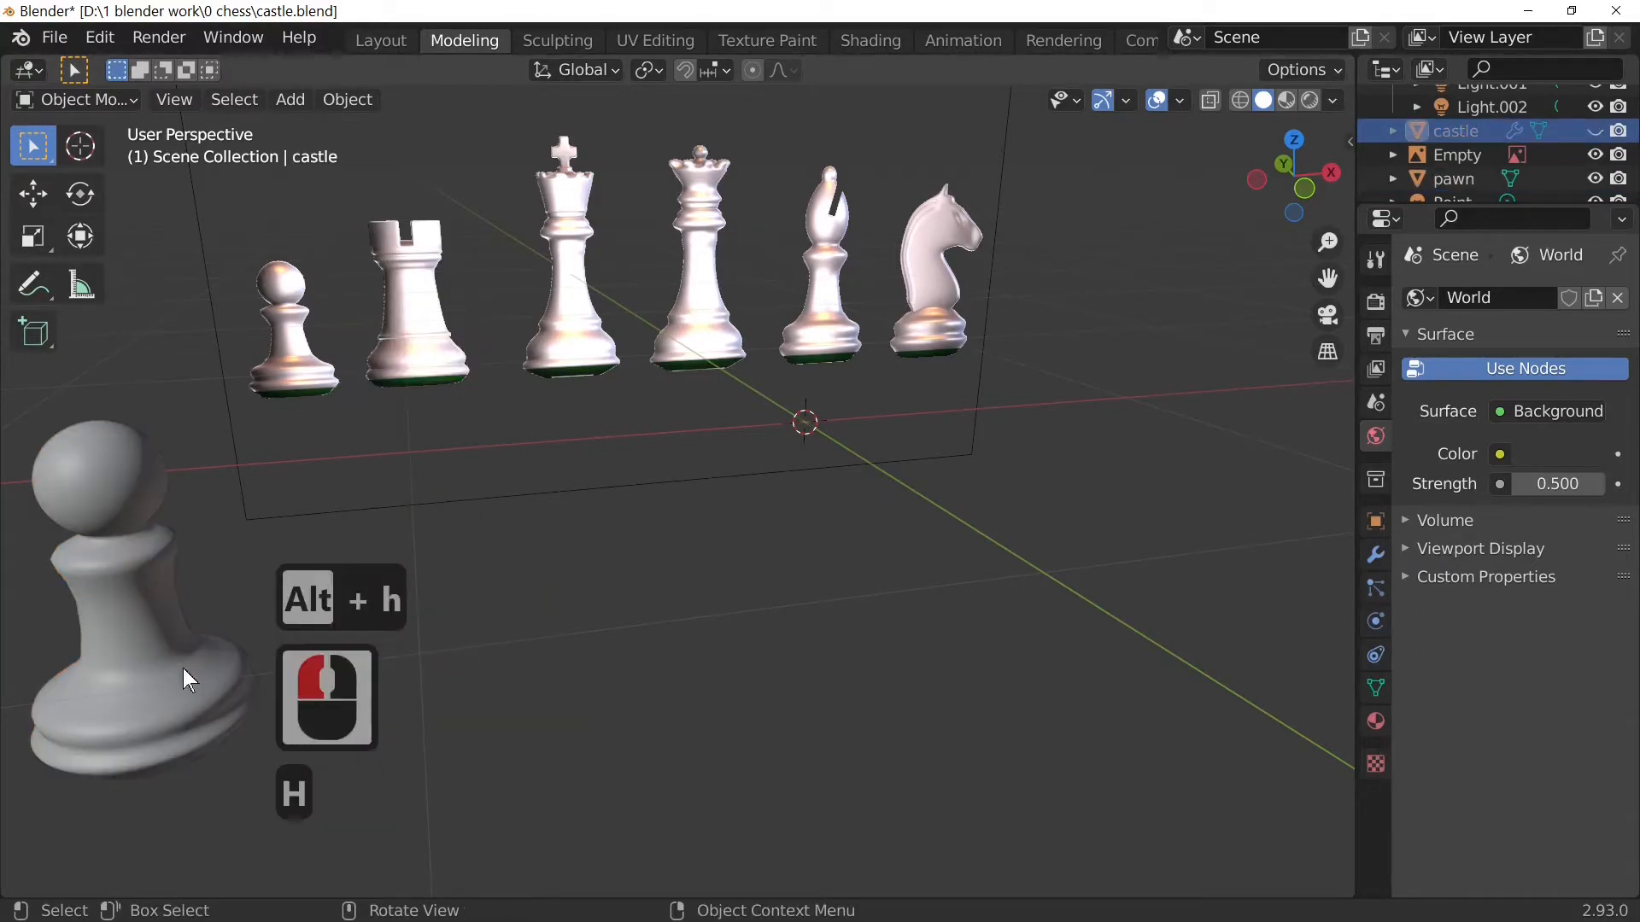
click(142, 663)
key(h)
Step: Examine the chess reference image at an angle and in front orthographic view, up close and in full
middle_drag(591, 637, 709, 583)
key(1)
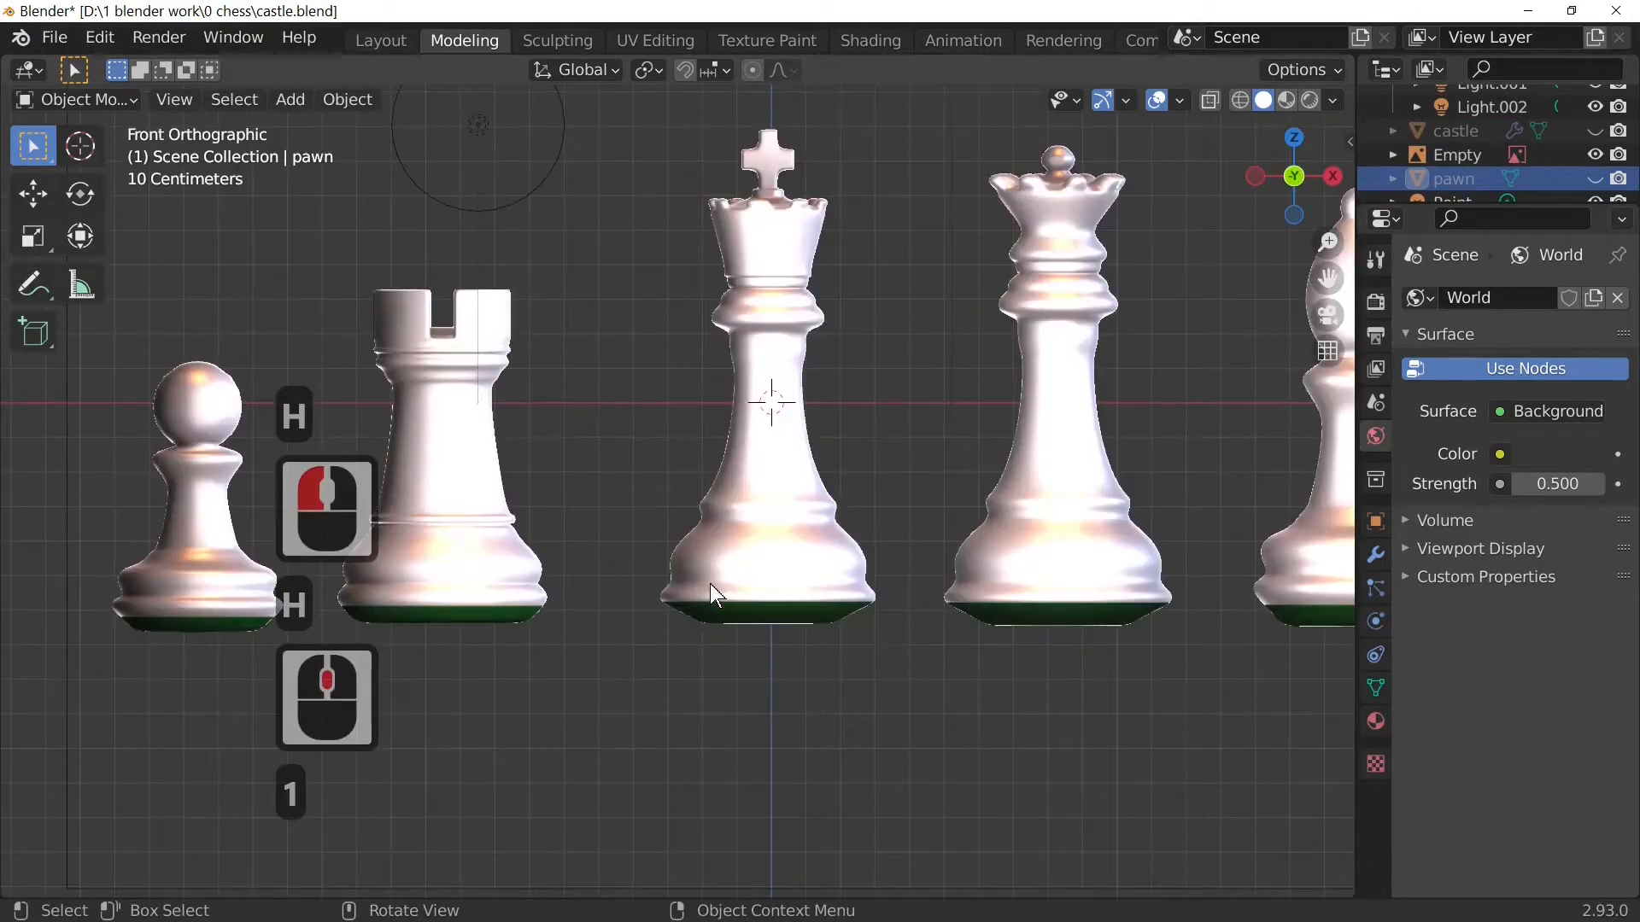
click(799, 505)
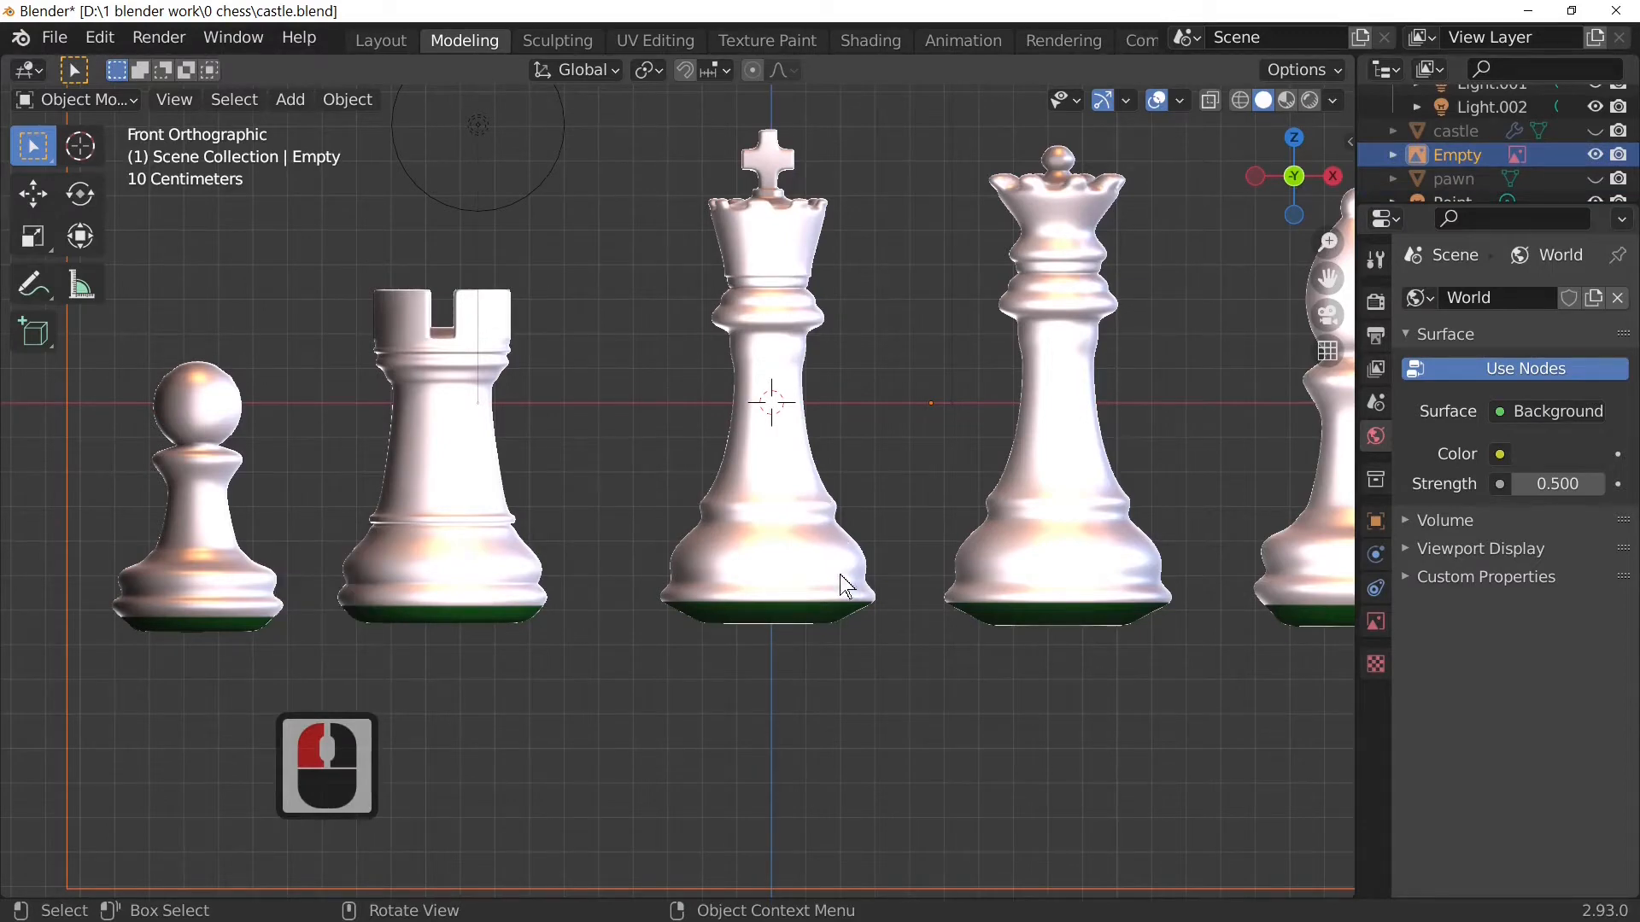
middle_drag(844, 586, 720, 628)
scroll(930, 616, down, 10)
middle_drag(930, 616, 810, 608)
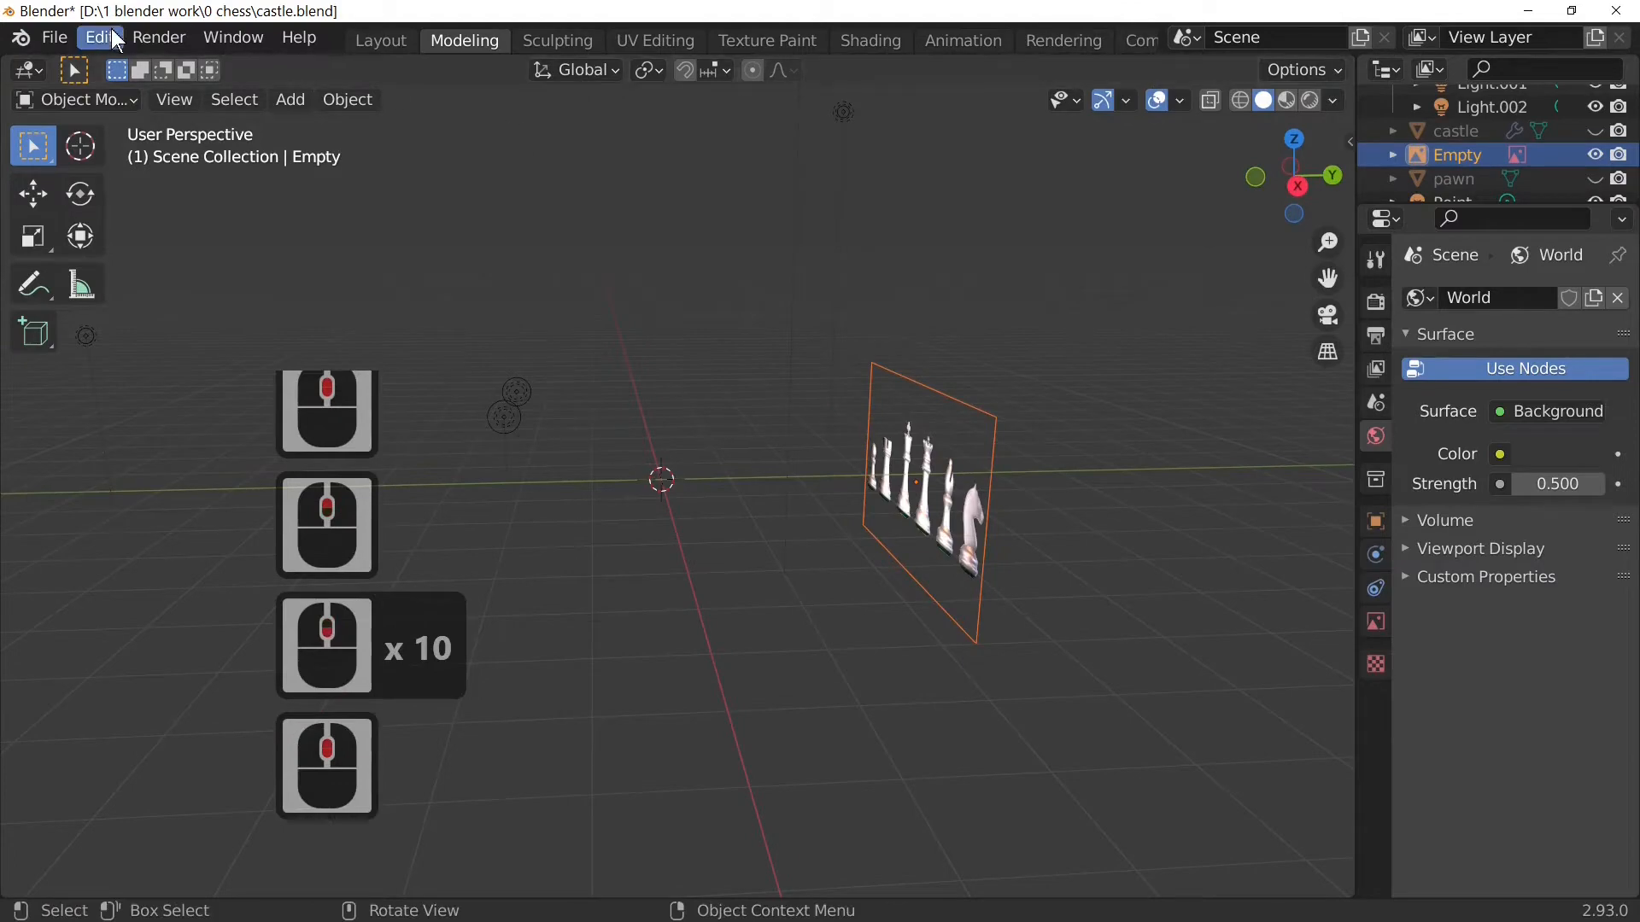
key(1)
key(1)
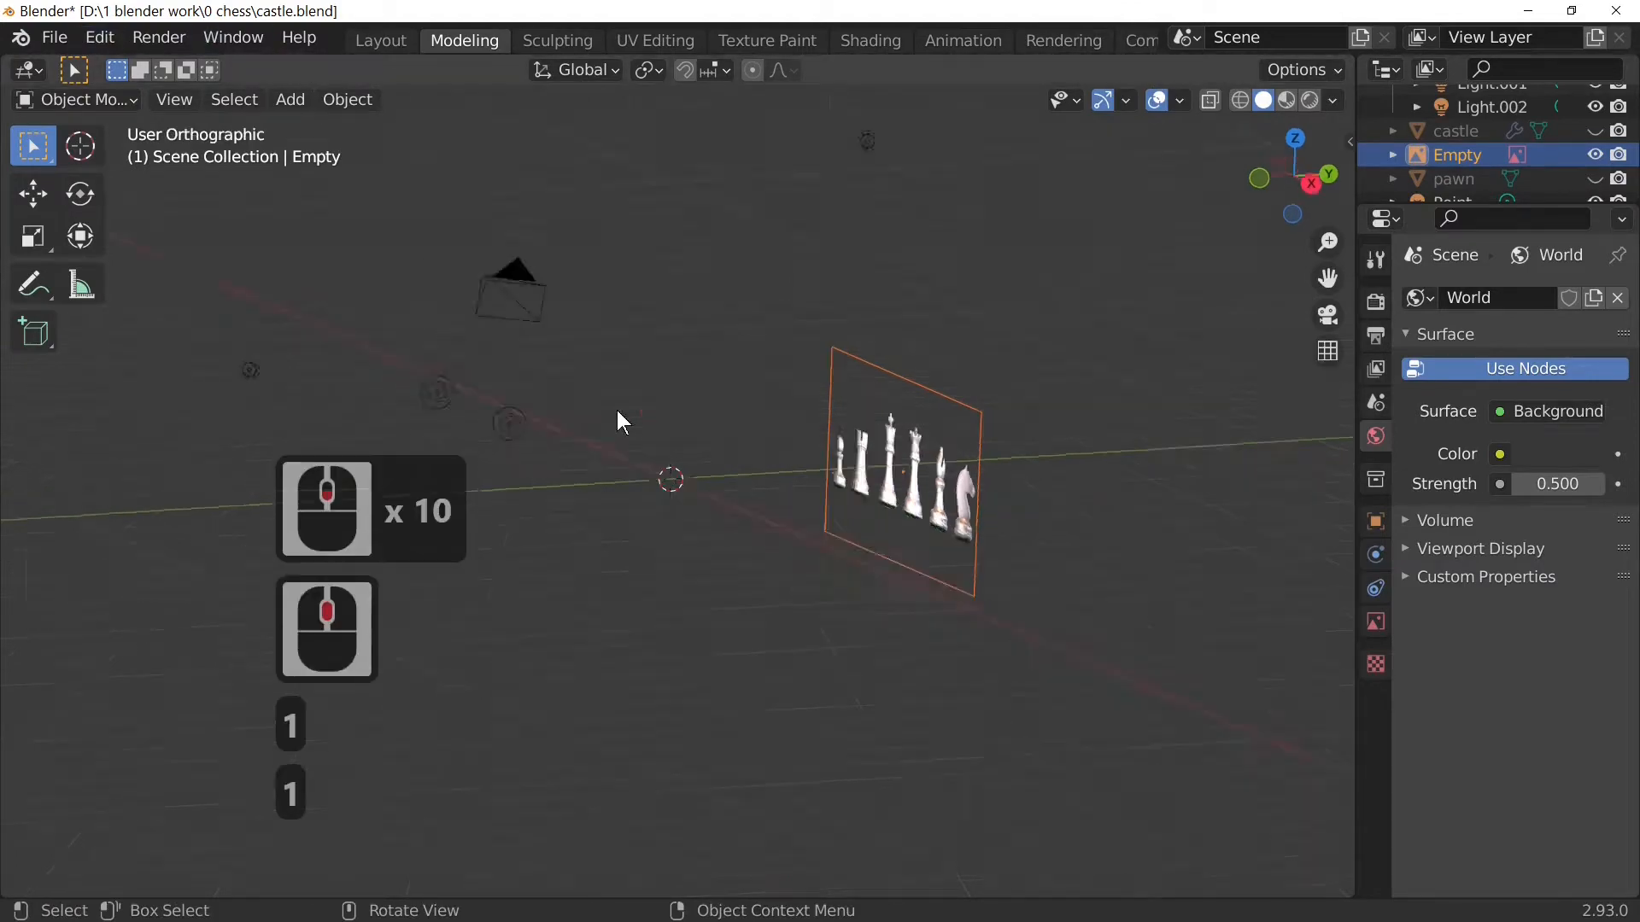
scroll(974, 772, up, 4)
scroll(970, 766, up, 4)
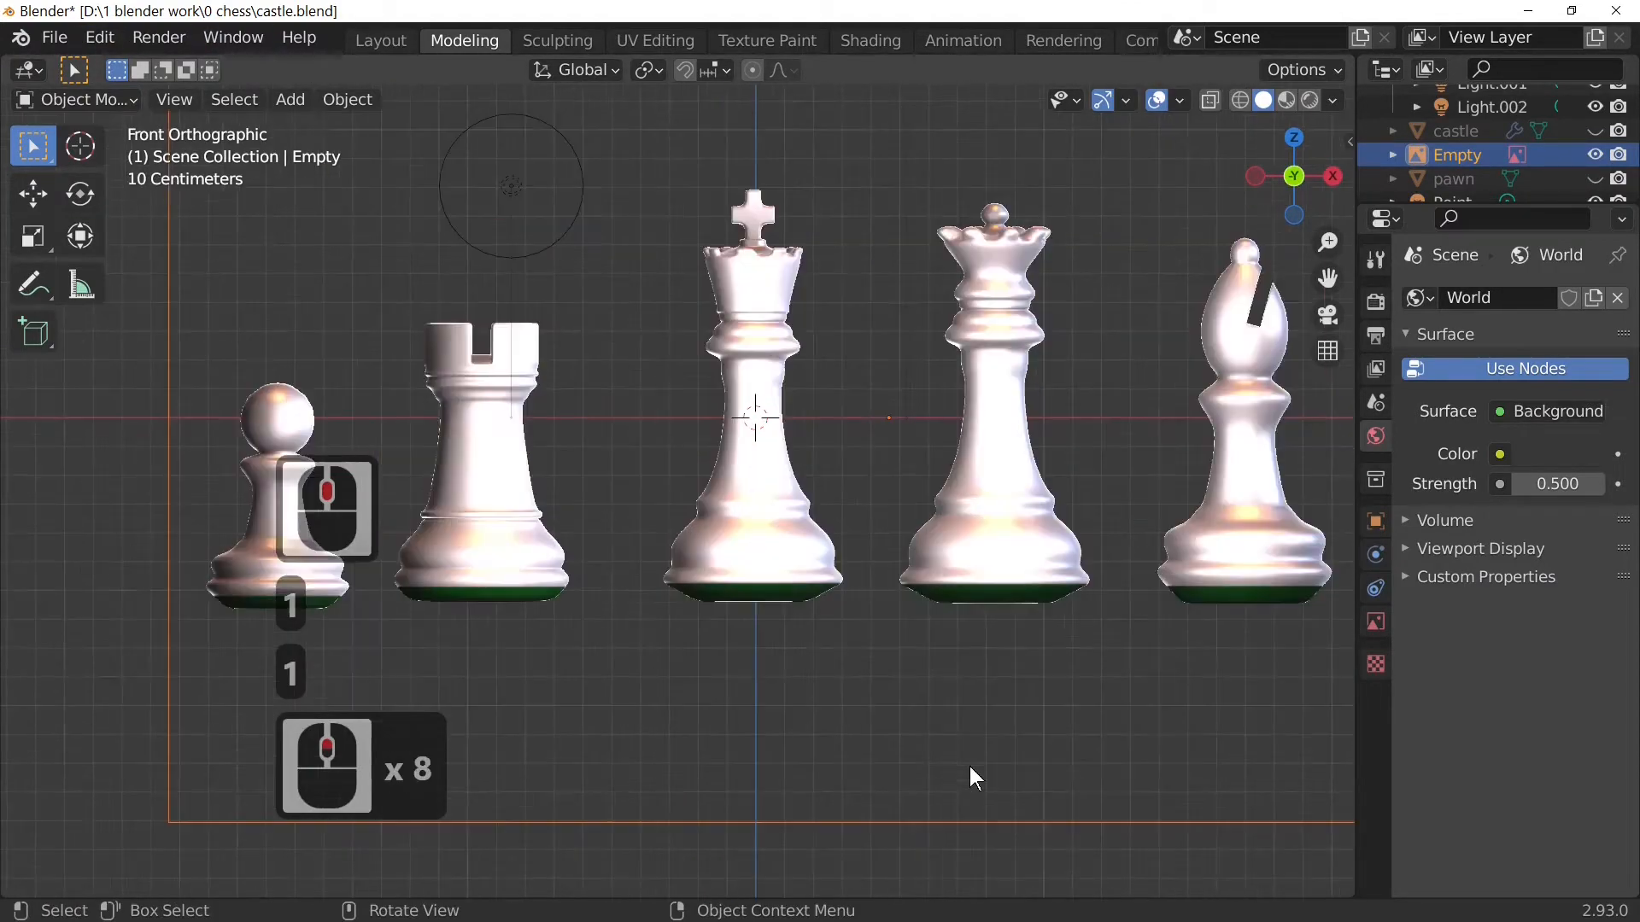
scroll(968, 765, down, 2)
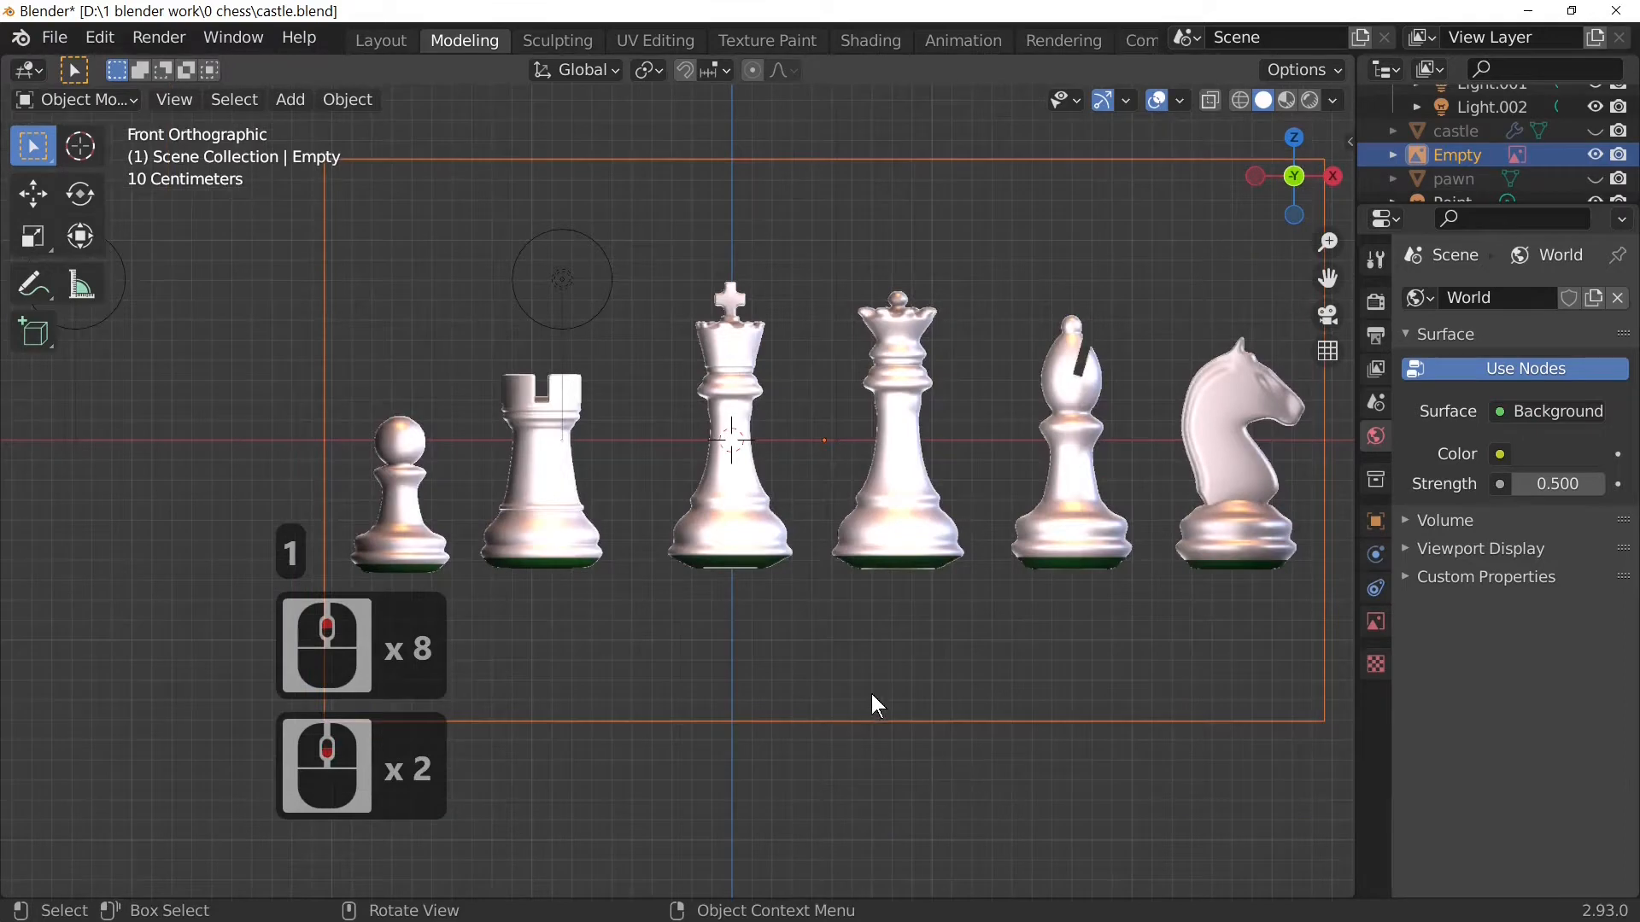
scroll(914, 678, up, 3)
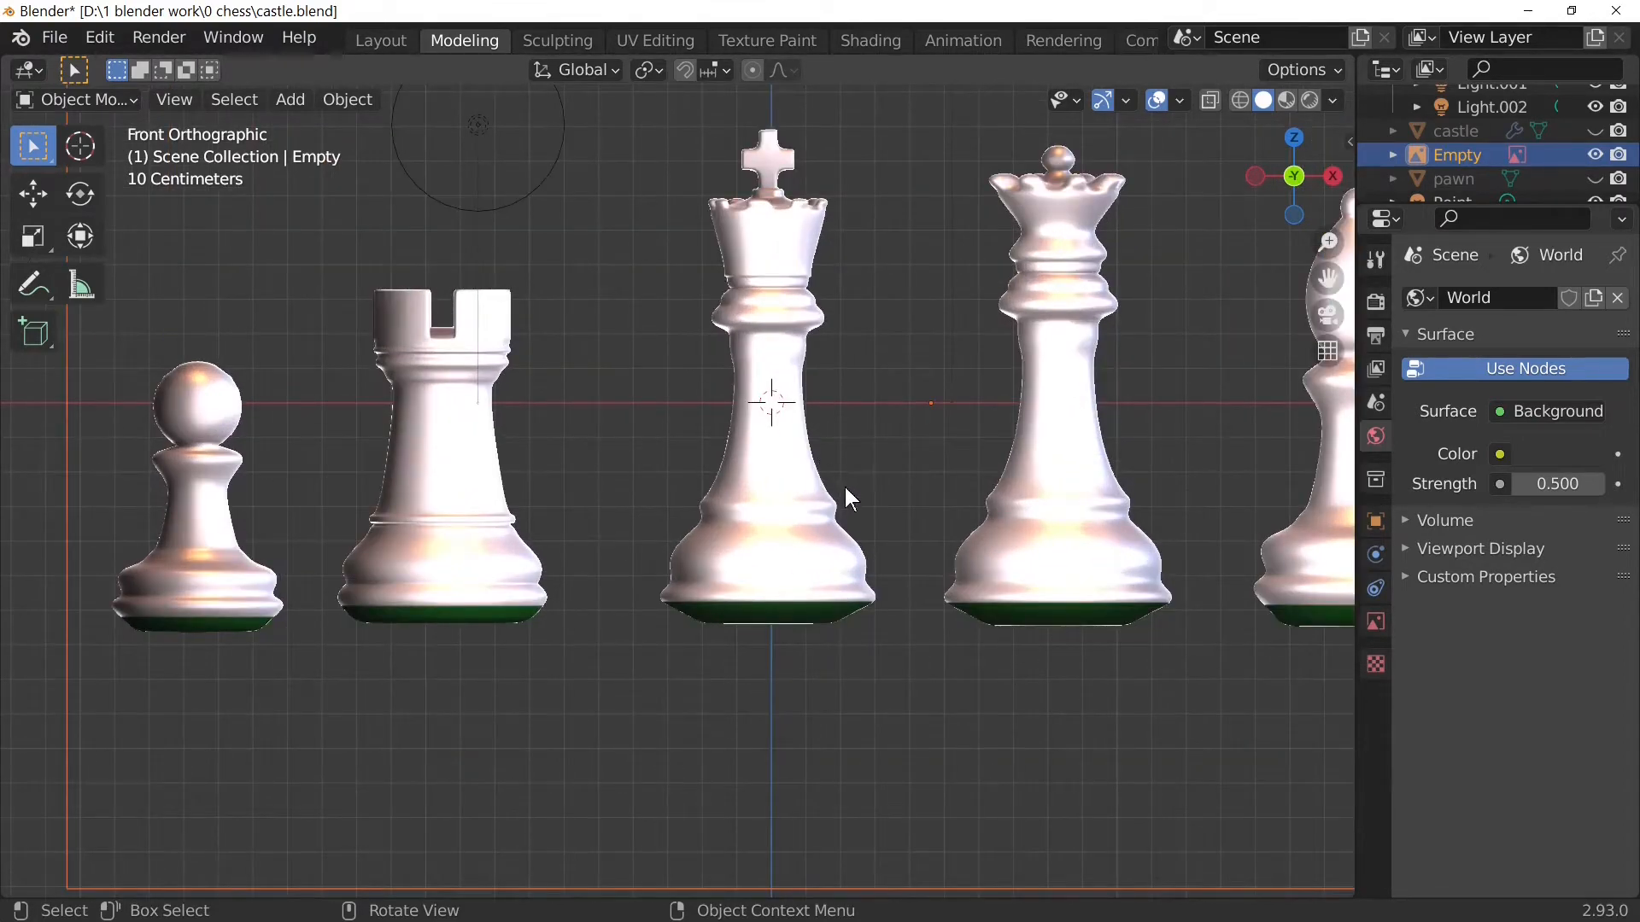
Step: Add a mesh plane at the origin and rotate it 90° about the X axis to face the front view
click(337, 100)
click(291, 100)
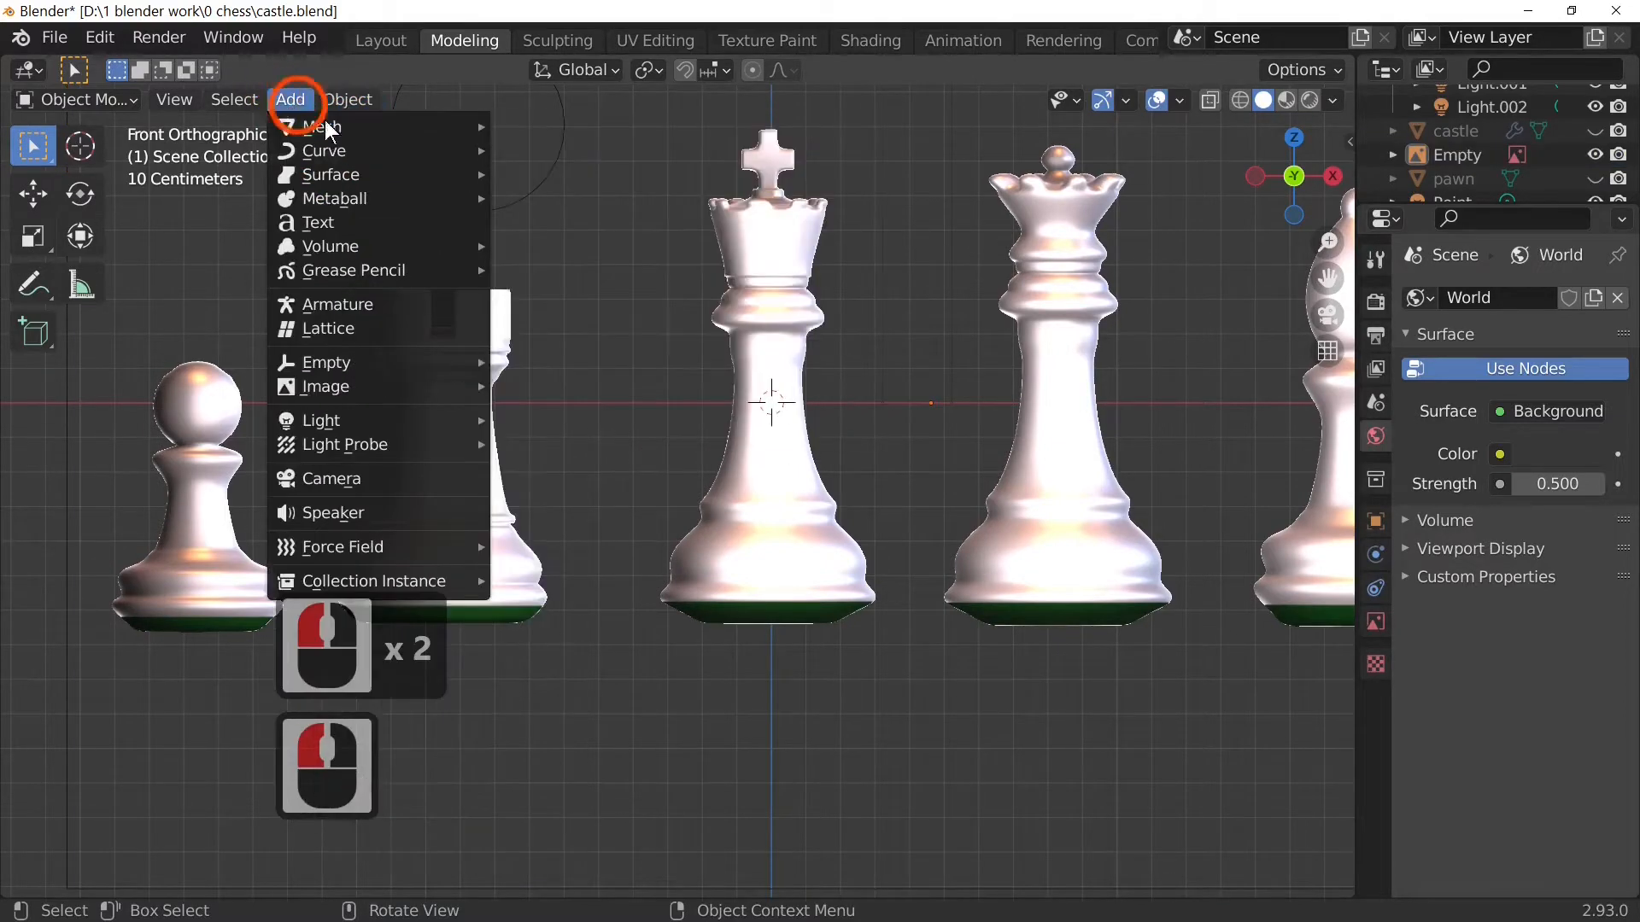
mouse_move(331, 130)
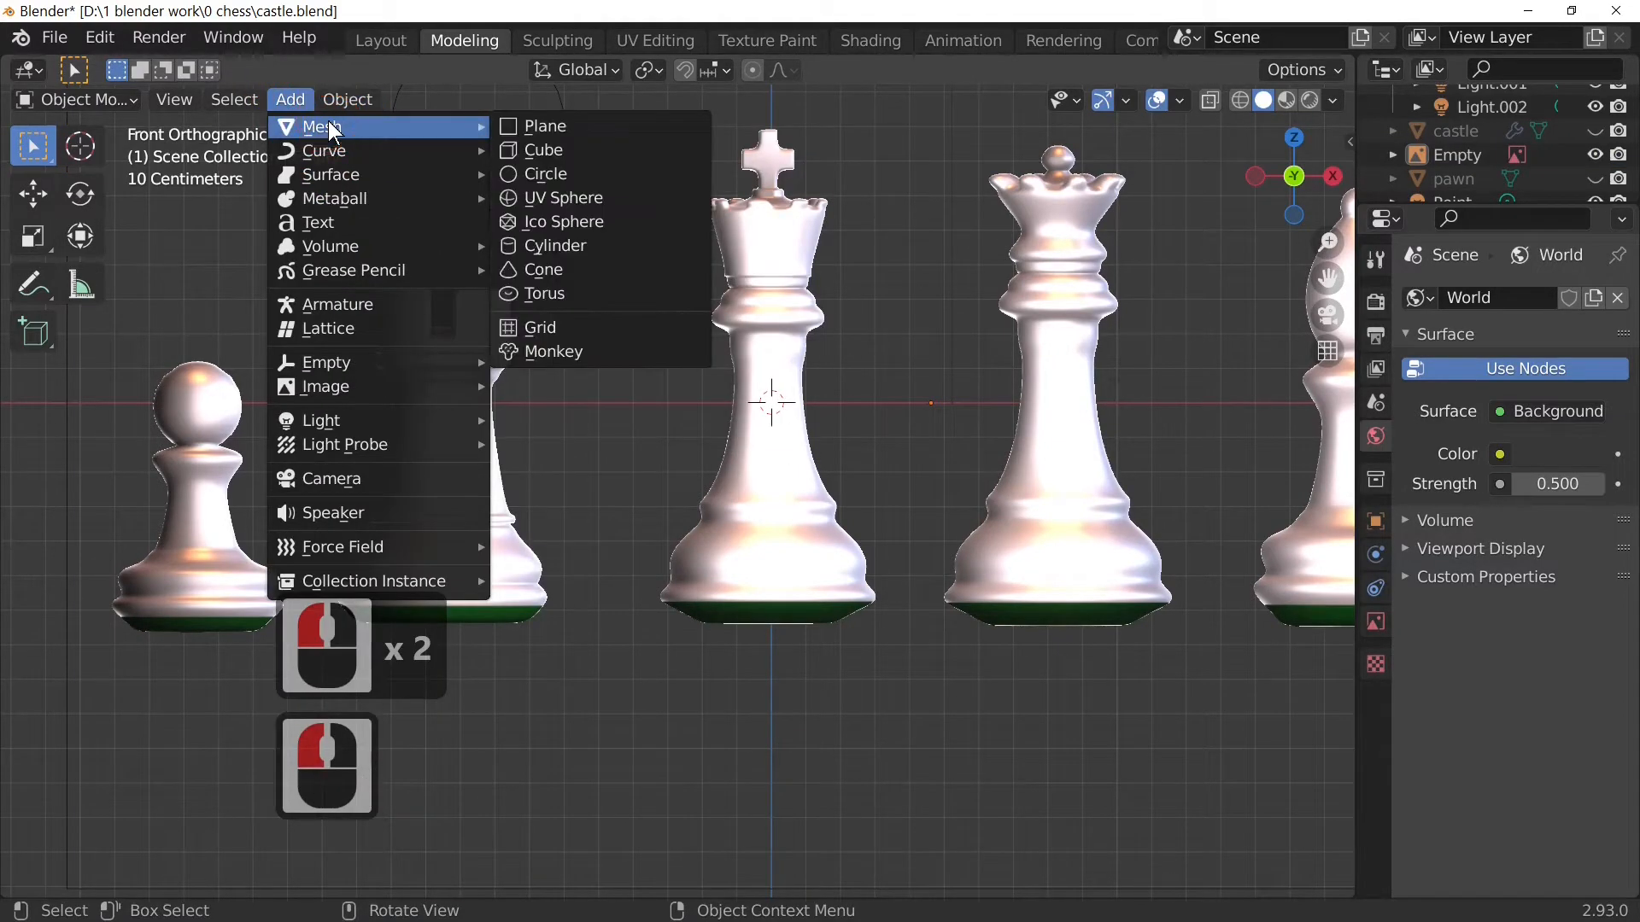
click(621, 125)
key(r)
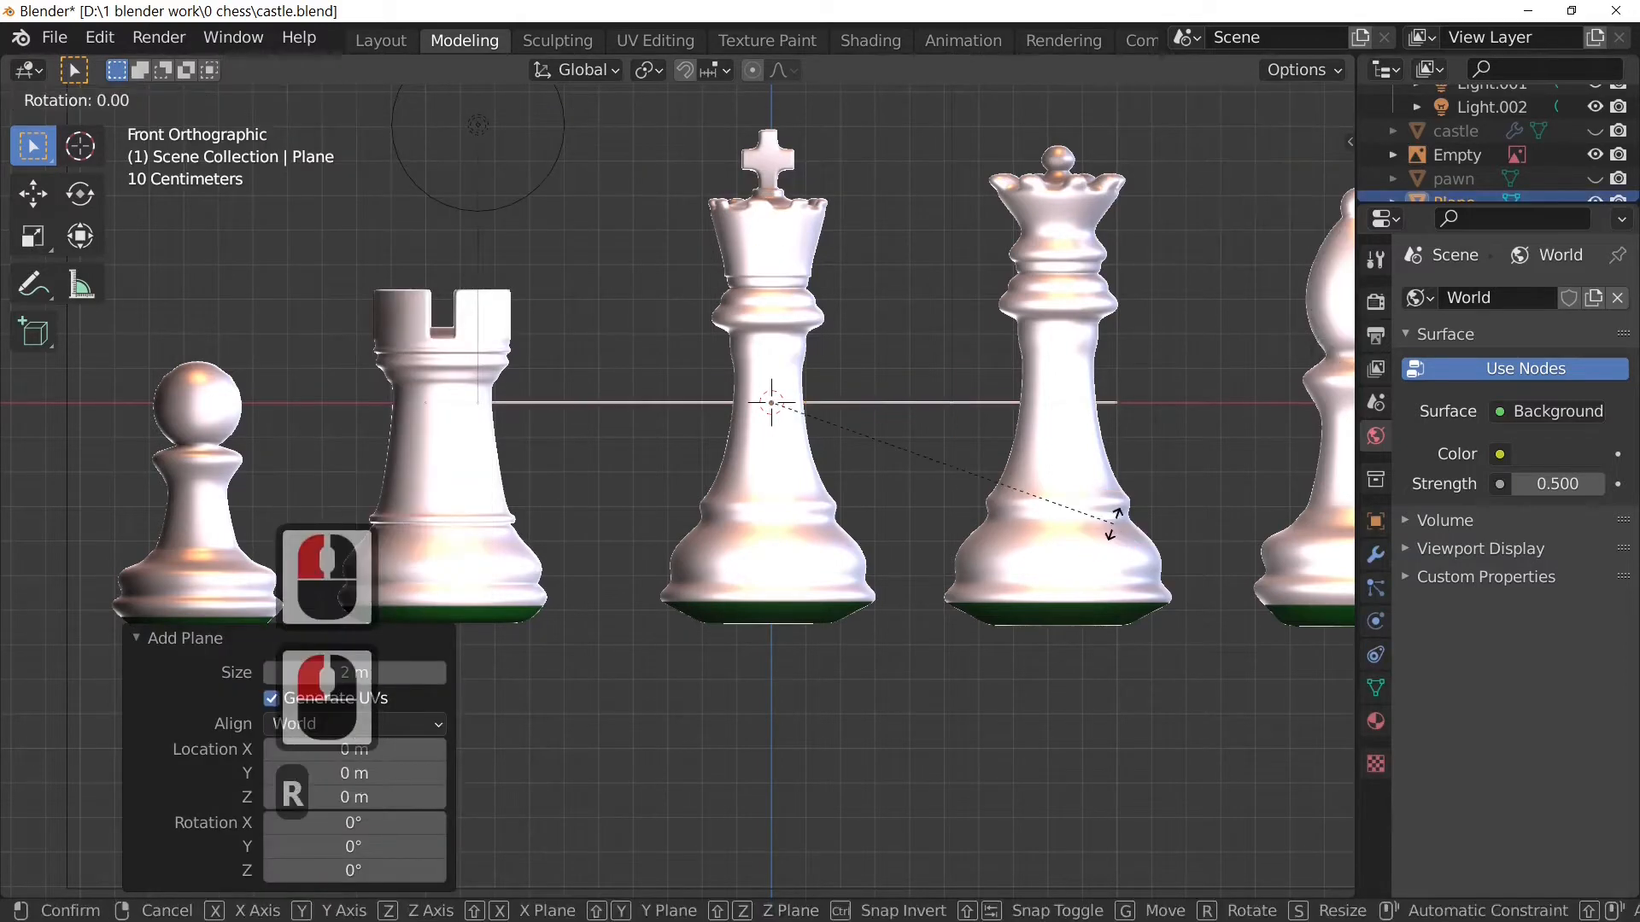
key(x)
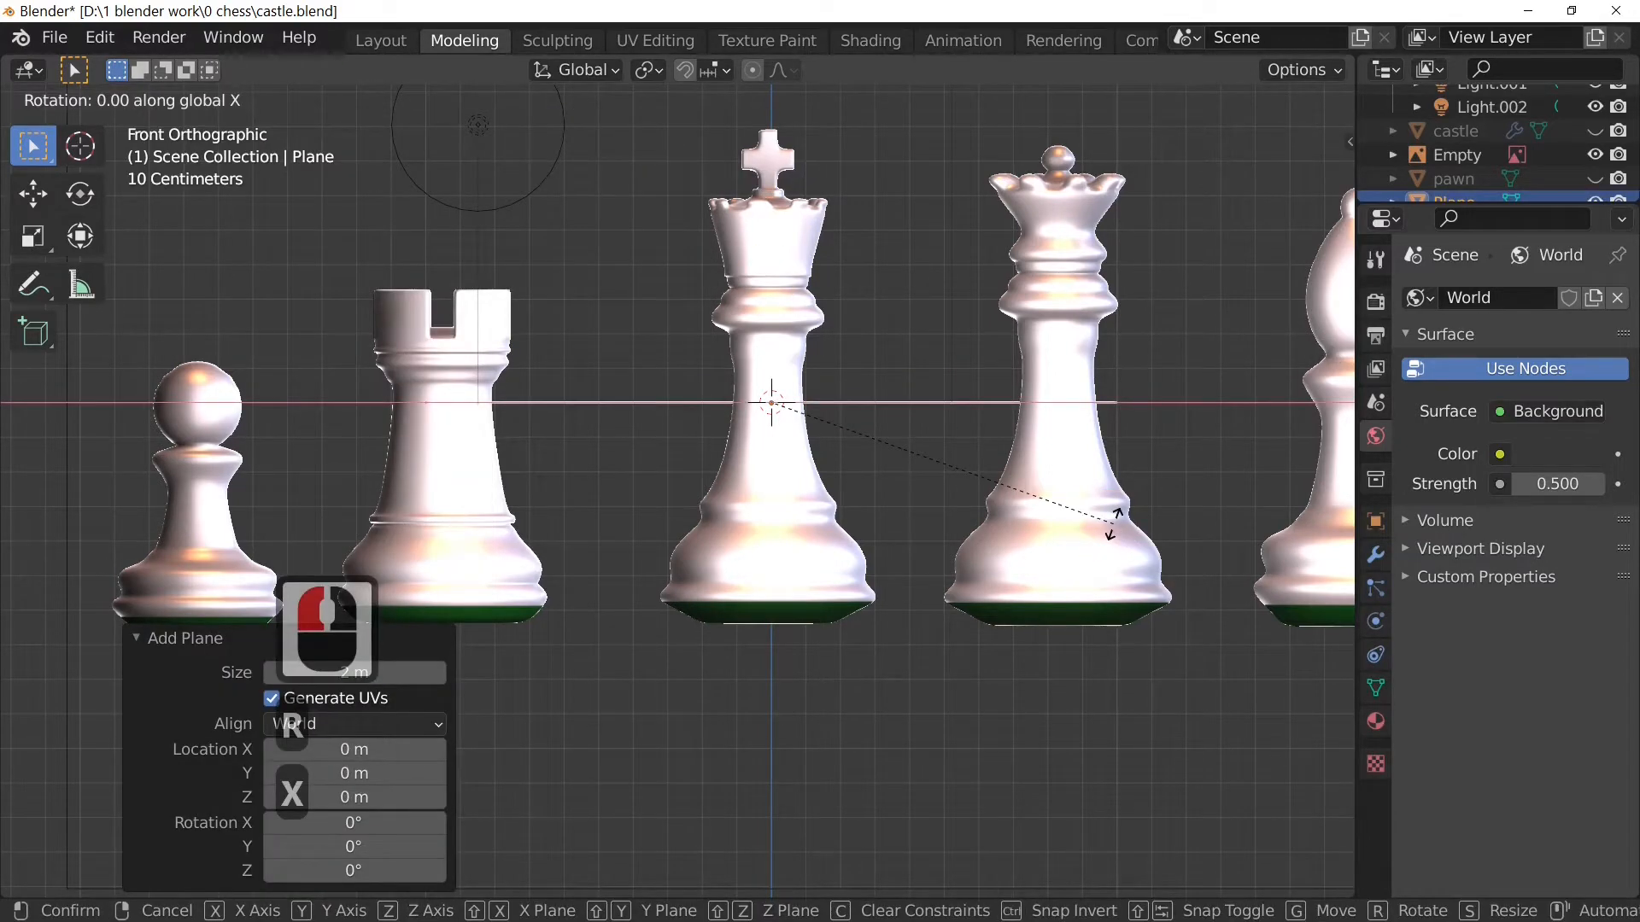
text(90)
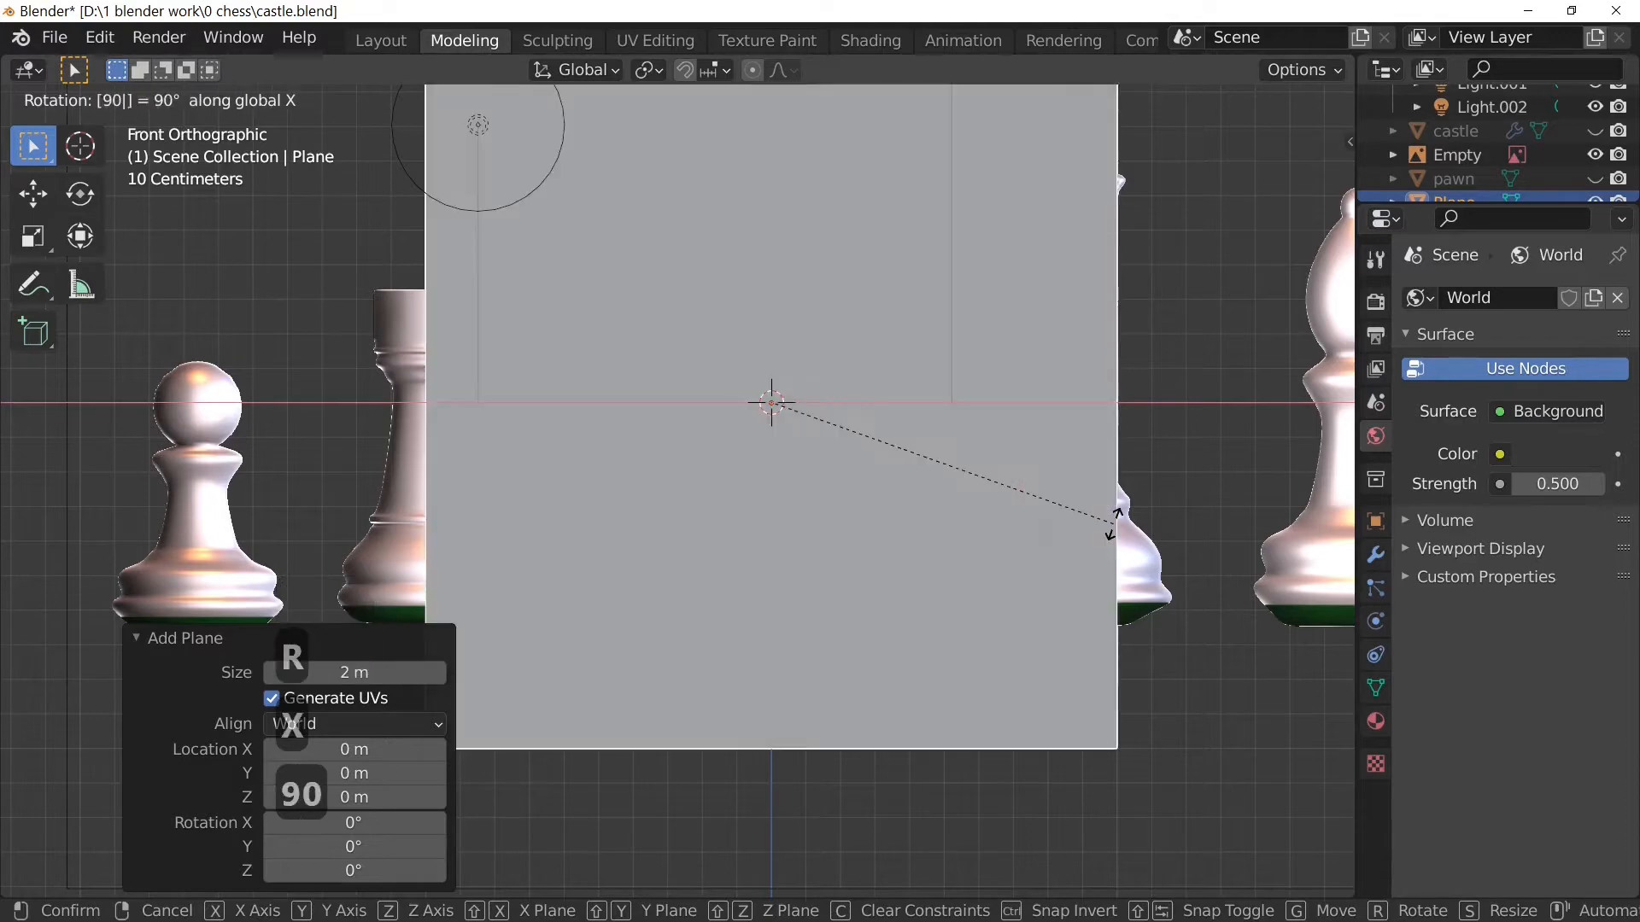
key(Return)
Step: Scale the plane down in two passes to about the width of the king's stem in the reference image
scroll(1114, 524, down, 3)
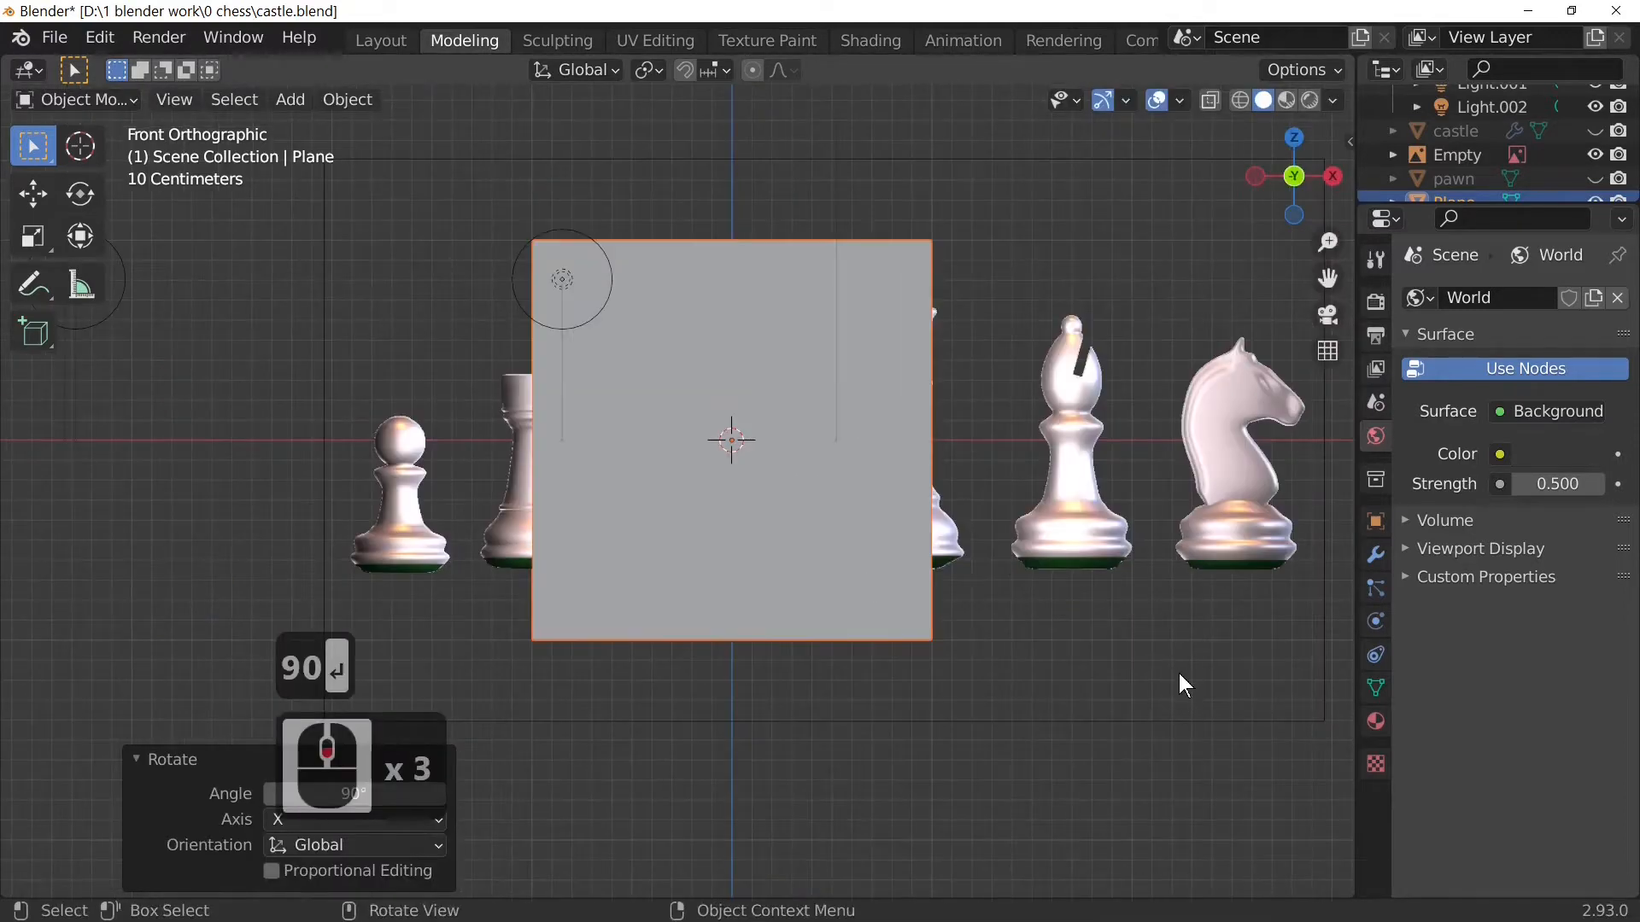
key(s)
click(878, 538)
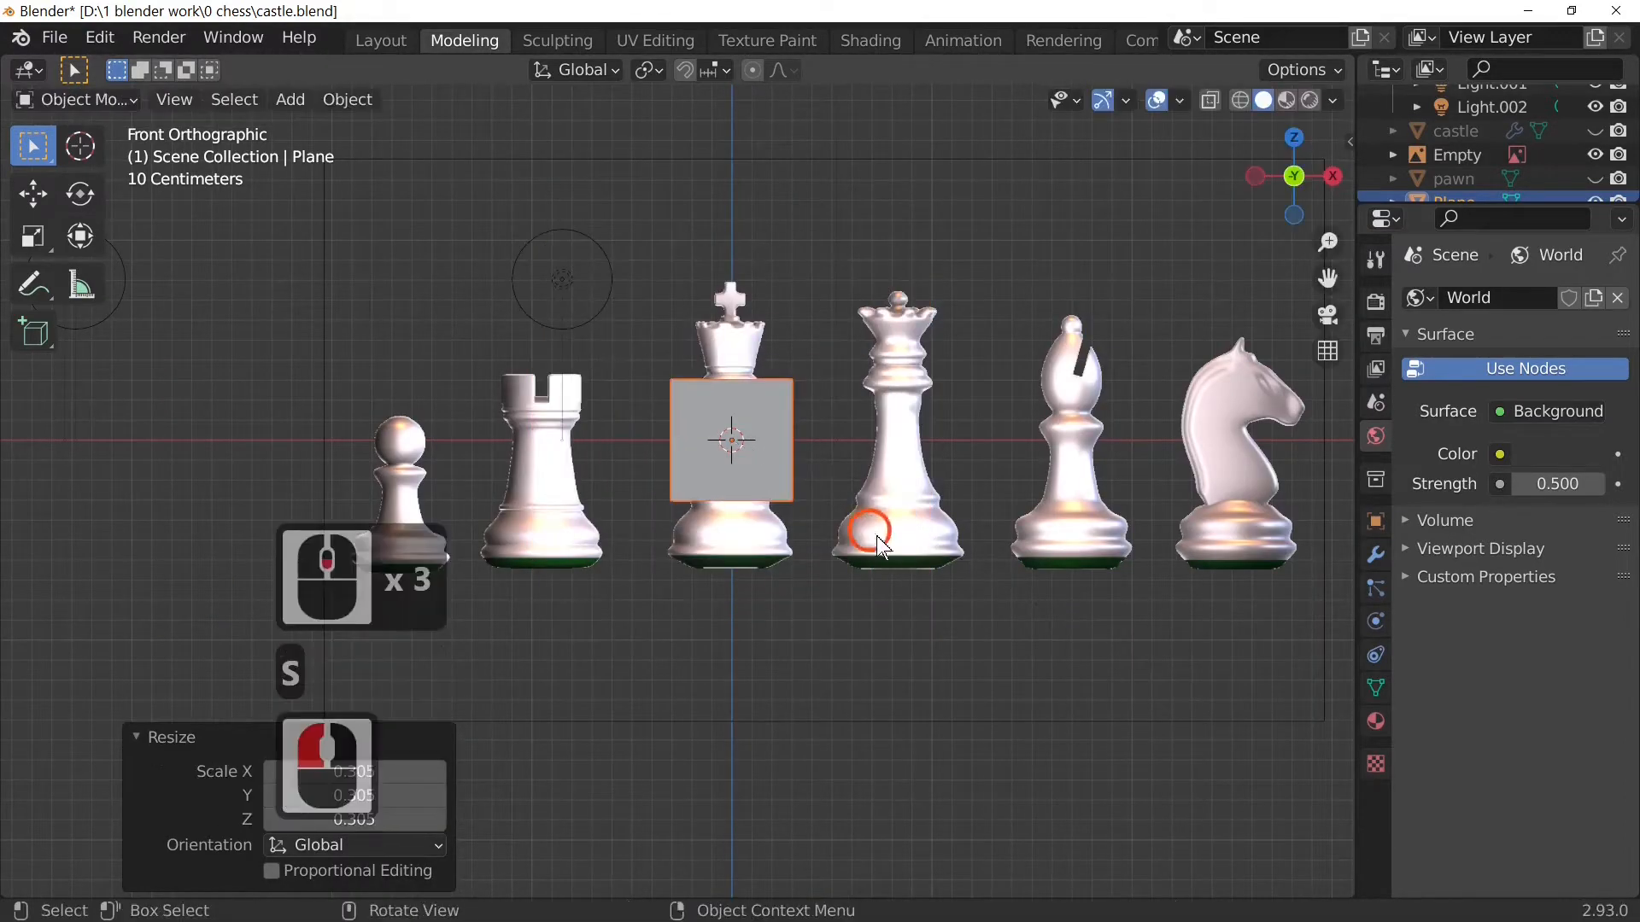
scroll(1028, 684, up, 6)
key(s)
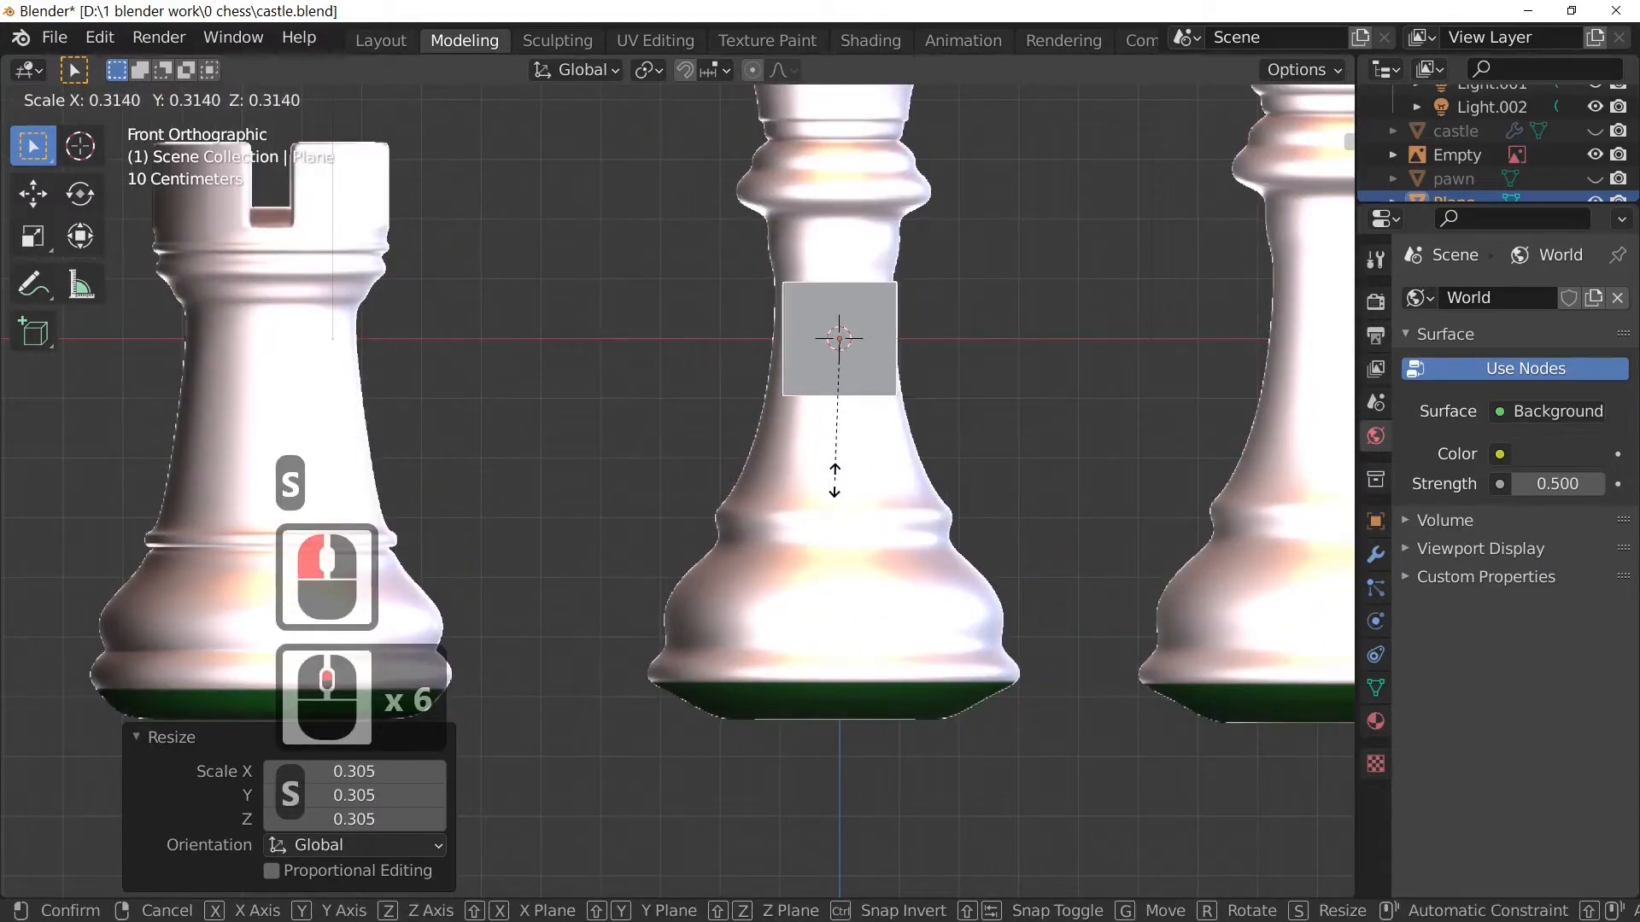
click(878, 496)
Step: In Edit Mode with edge selection, delete the vertices of the plane's right edge so only its left edge remains
key(Tab)
click(205, 102)
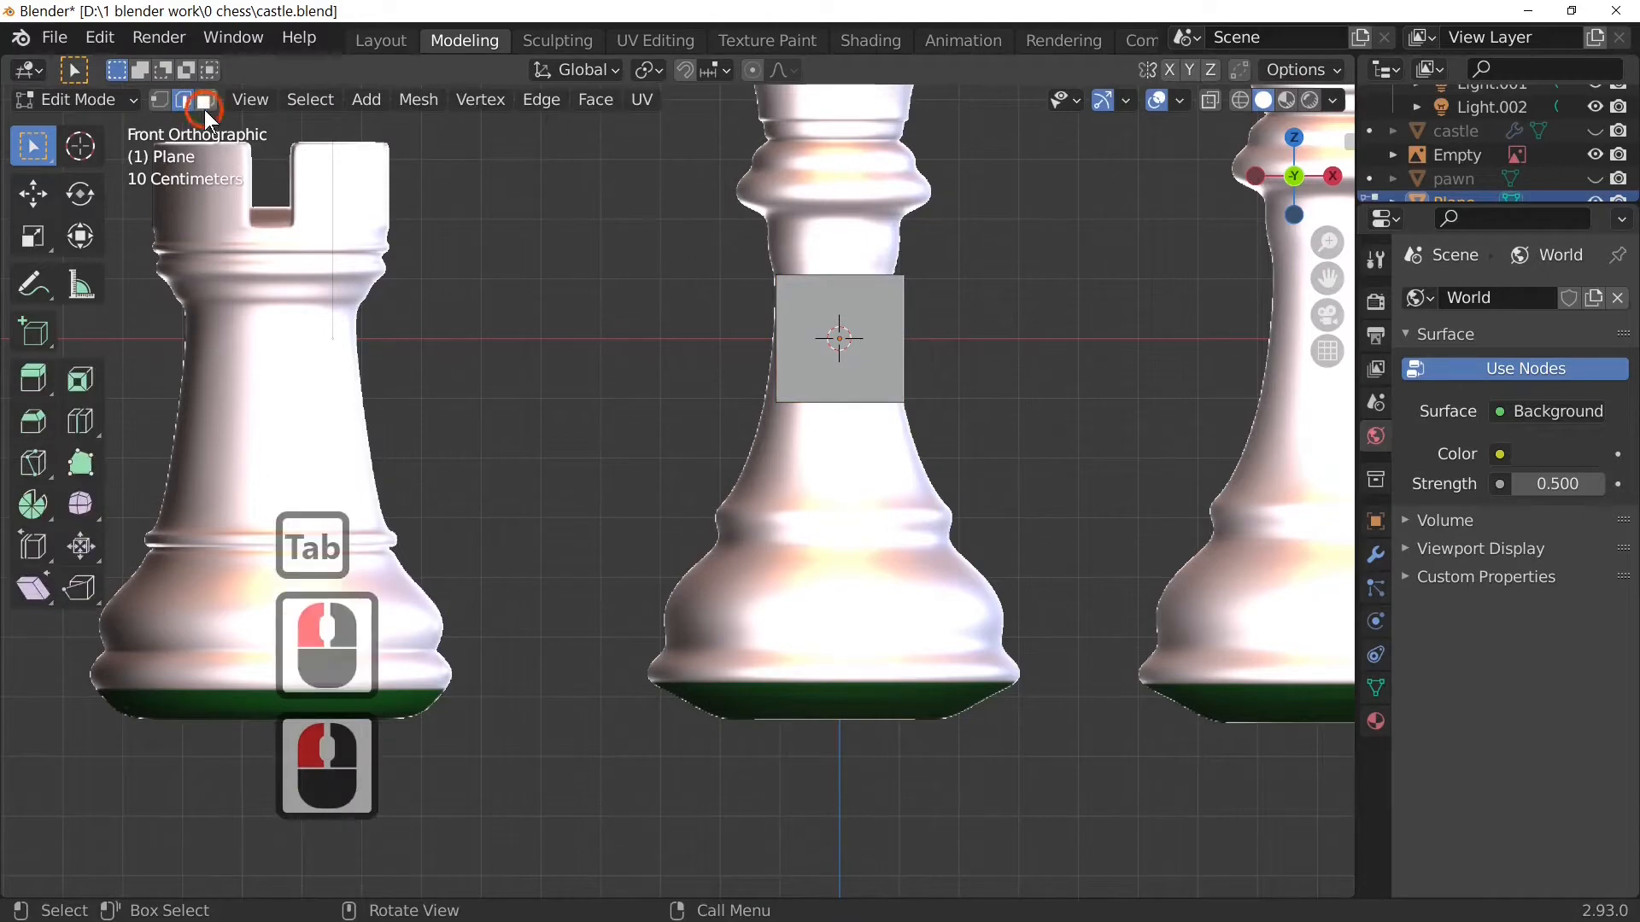
click(915, 315)
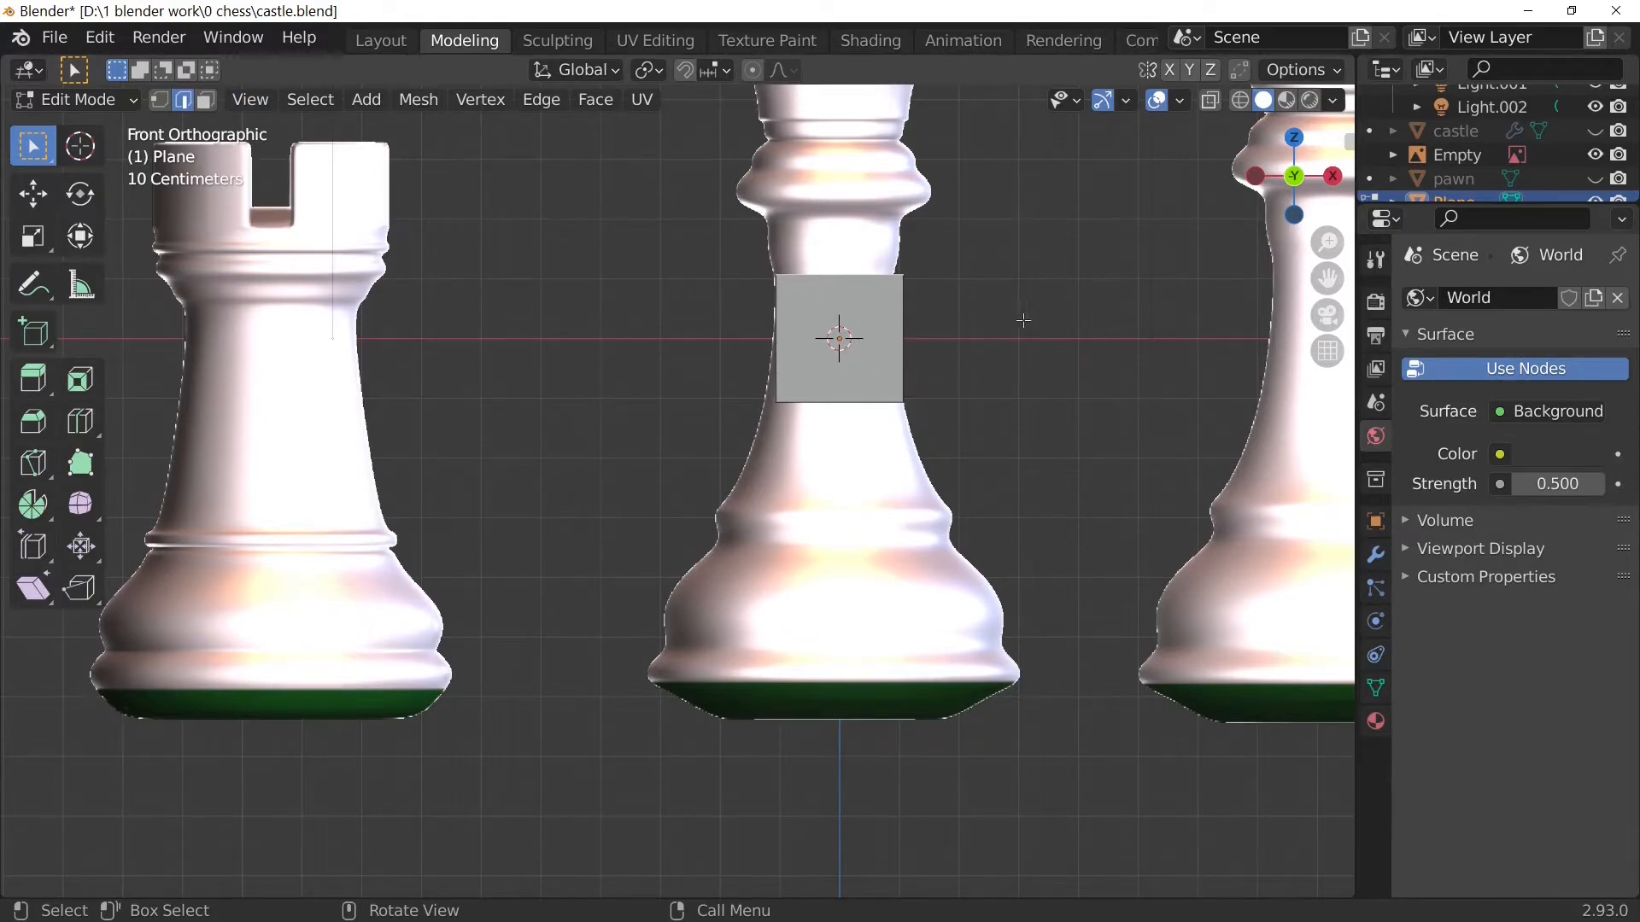
click(913, 334)
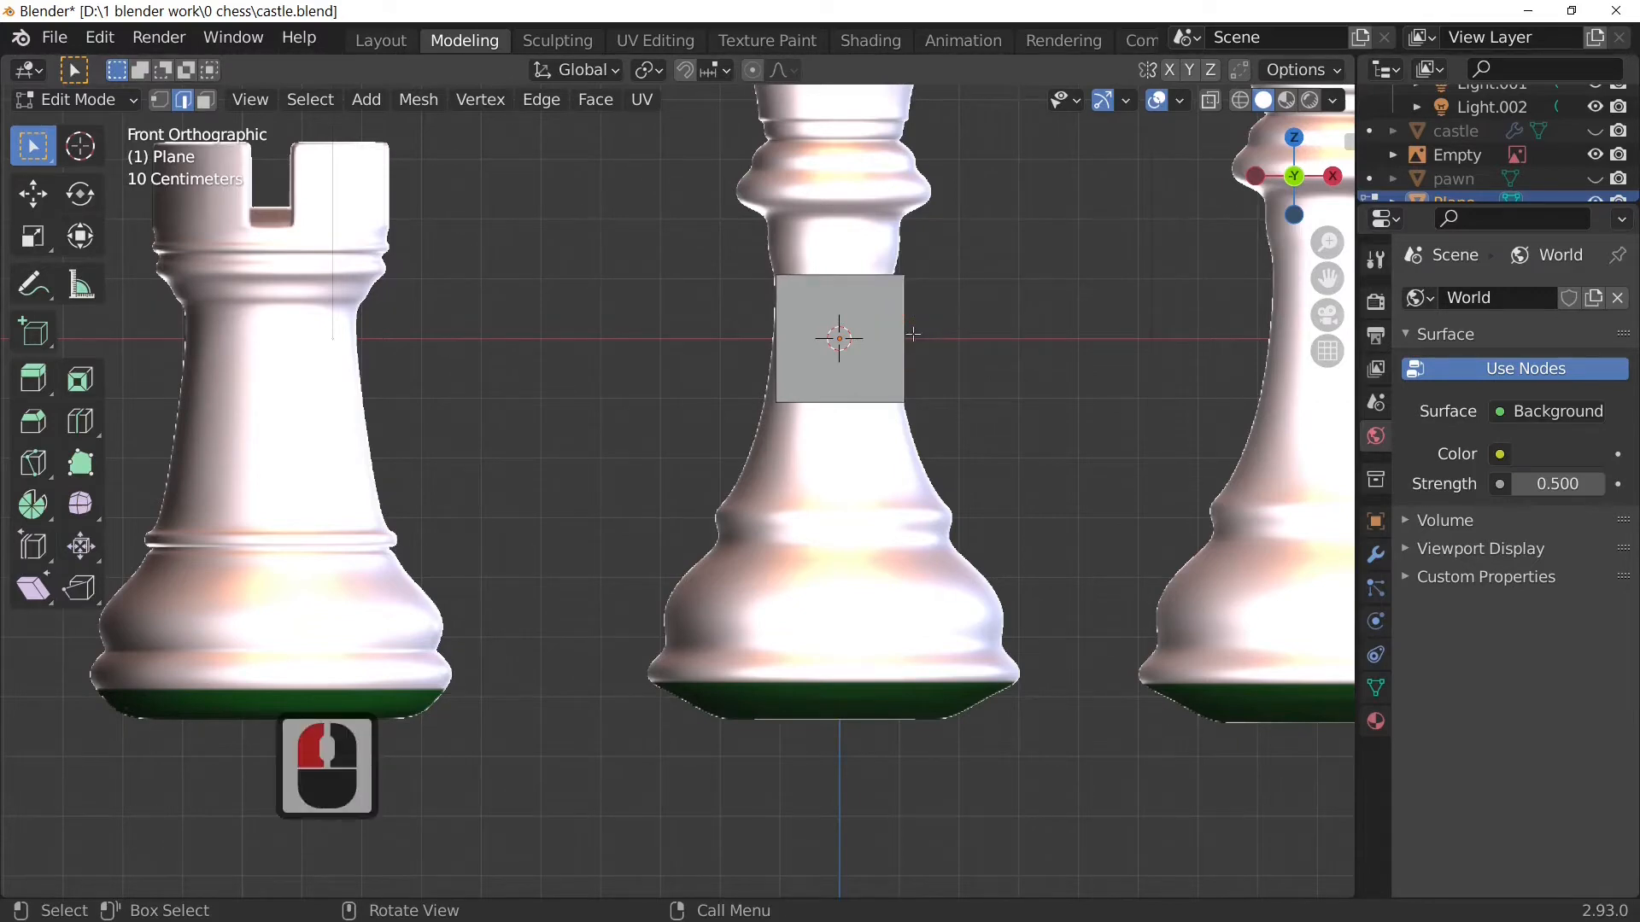
key(x)
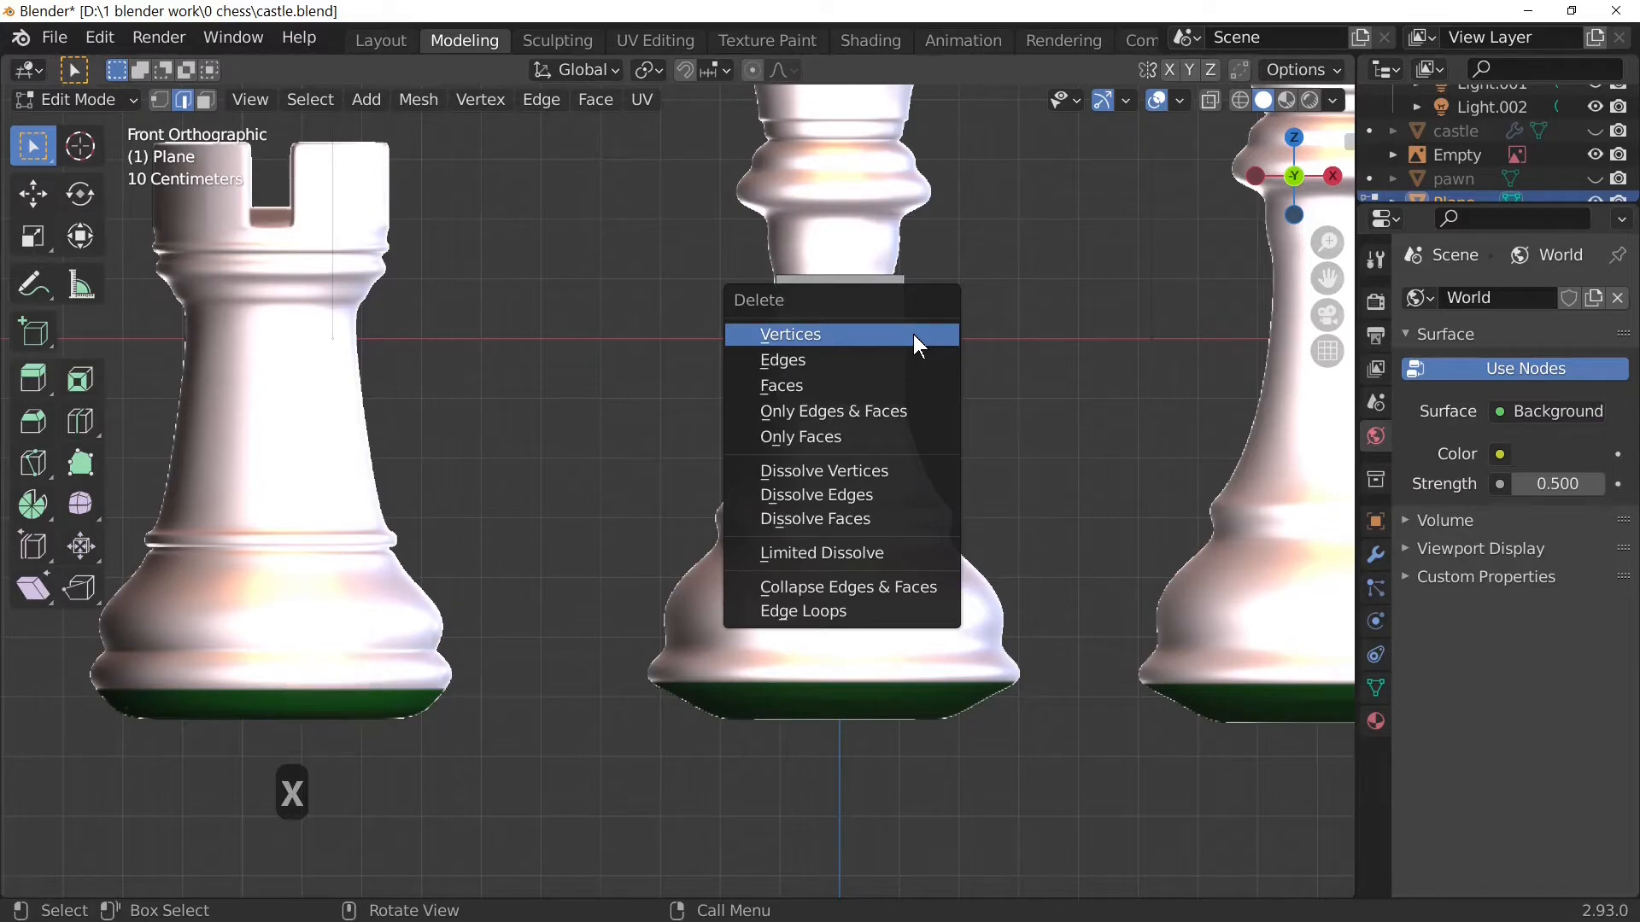
click(914, 334)
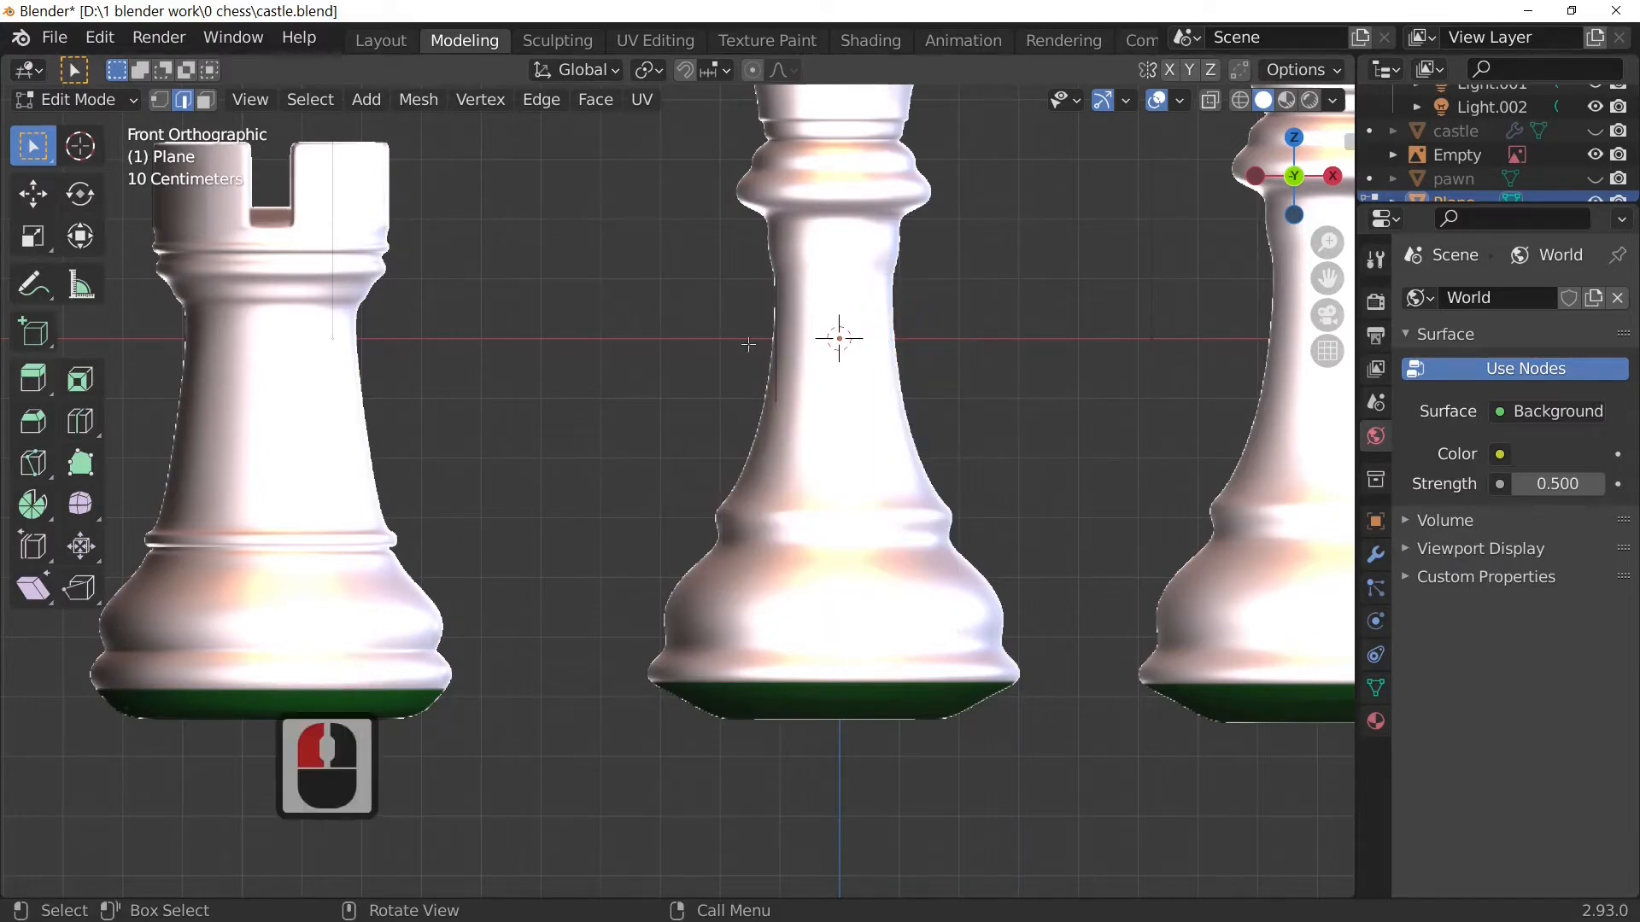
Step: Select the remaining edge along the king's stem and switch to vertex selection
click(807, 350)
click(913, 350)
scroll(910, 350, up, 4)
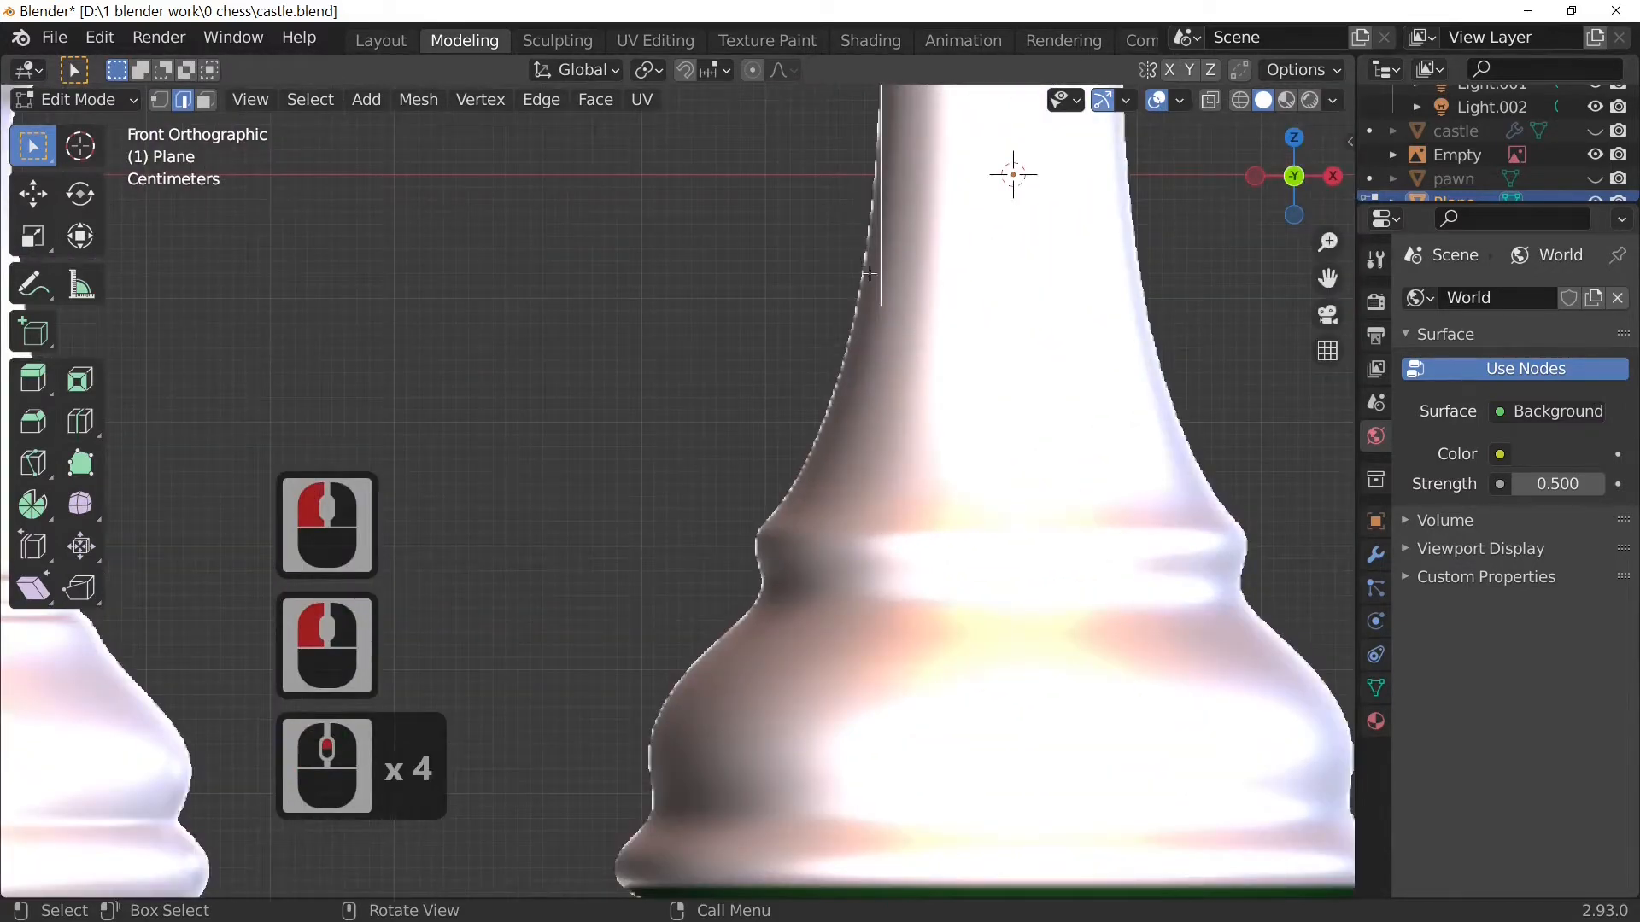
scroll(868, 273, down, 3)
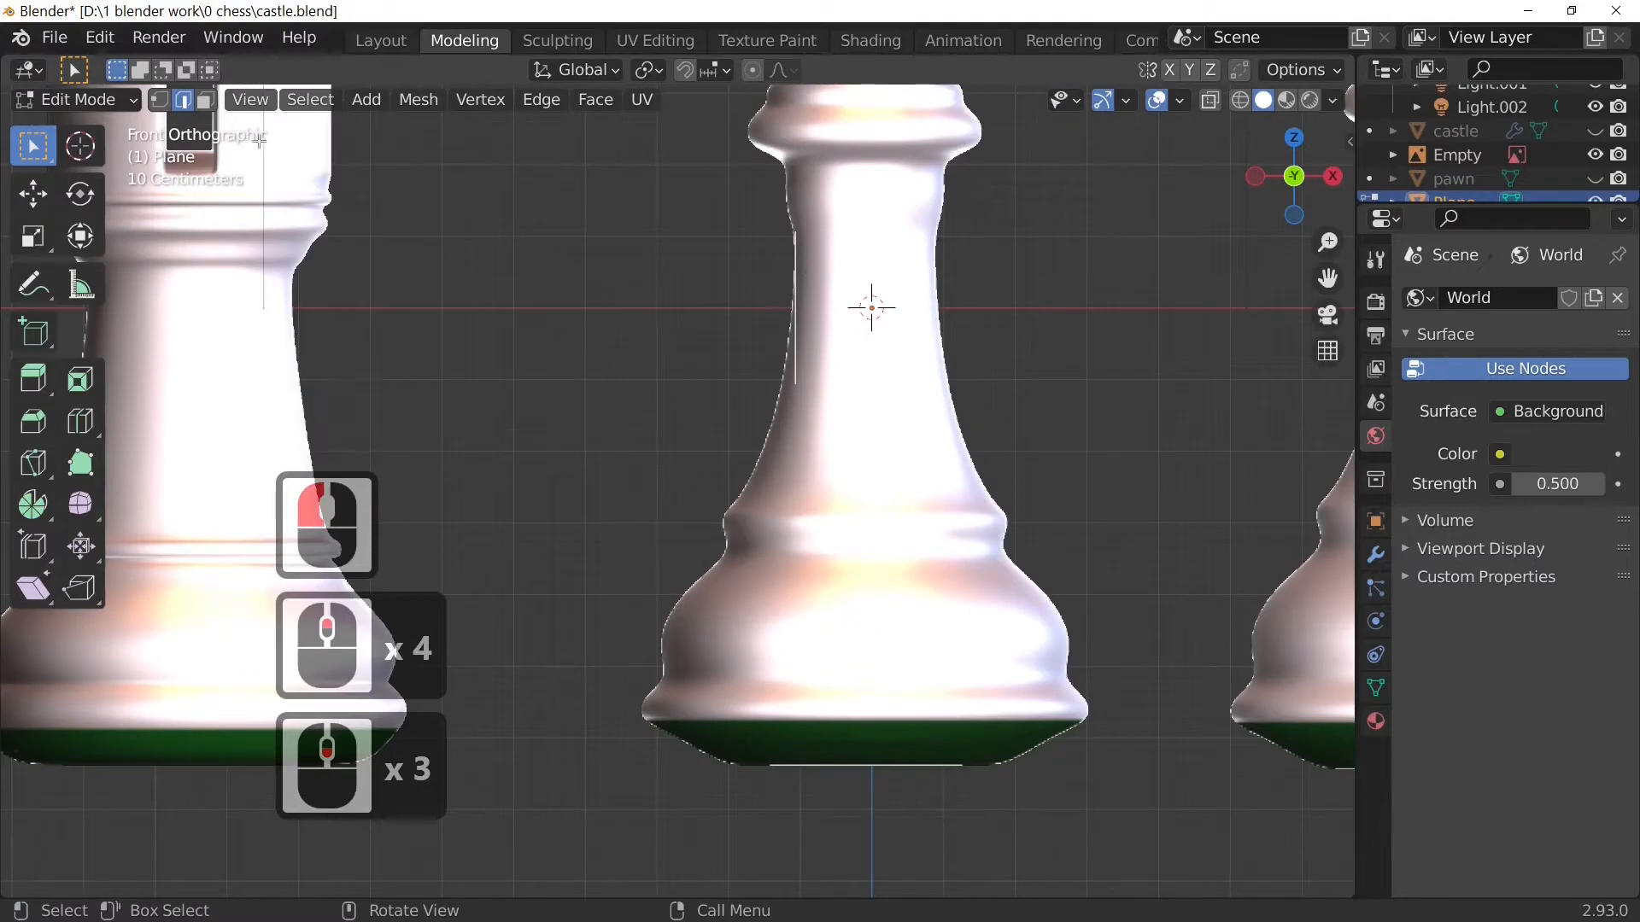
click(162, 99)
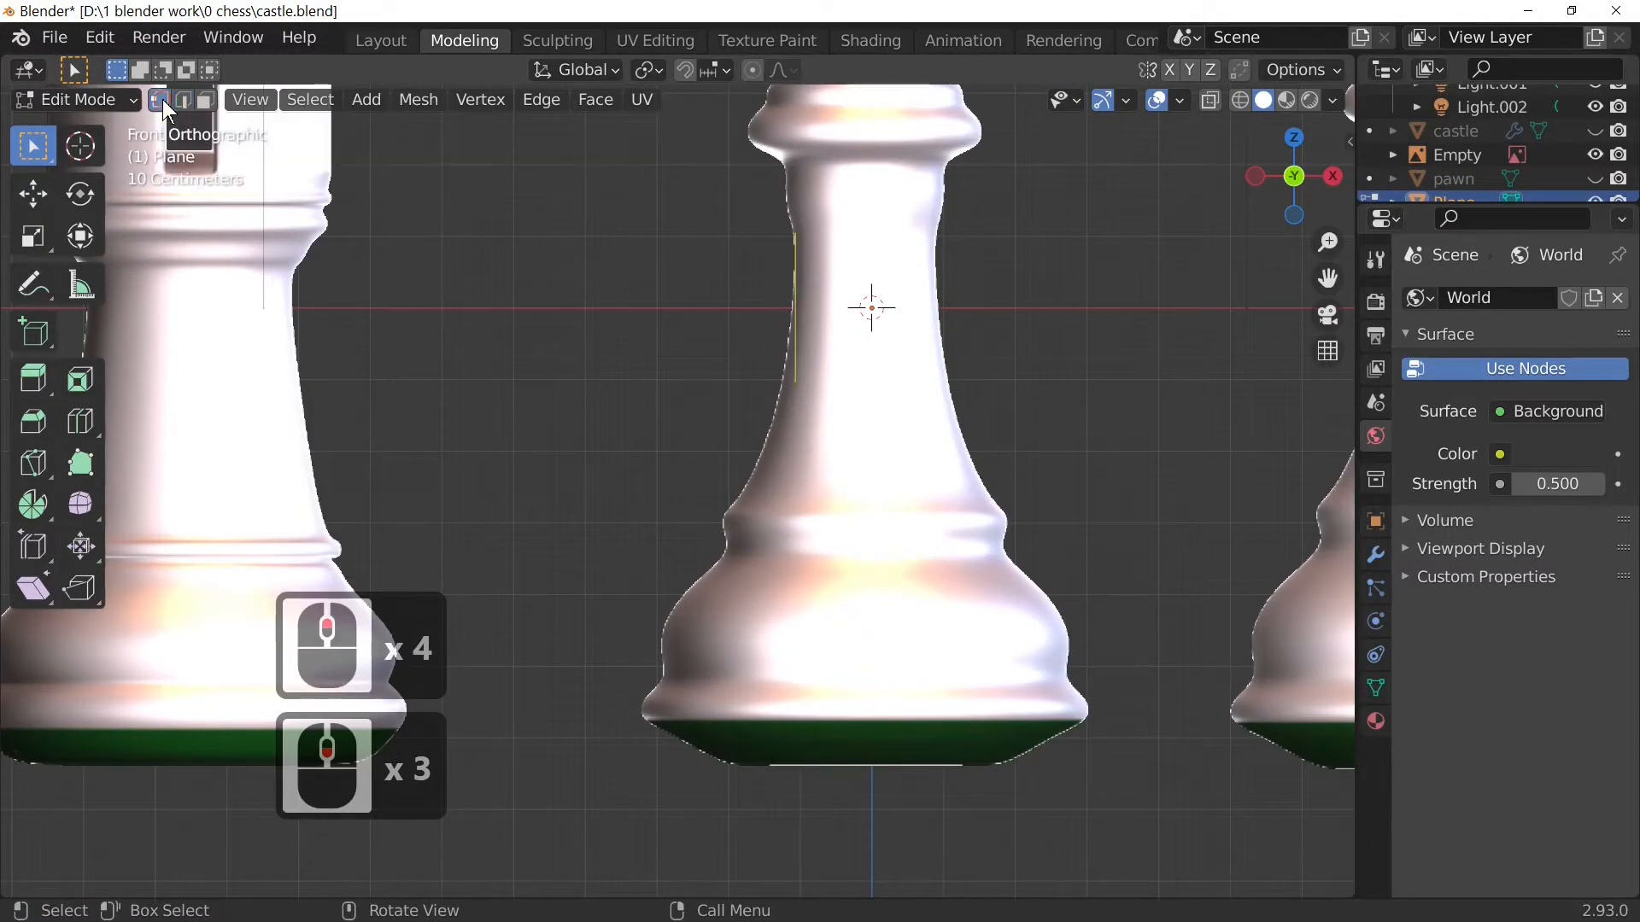
click(850, 399)
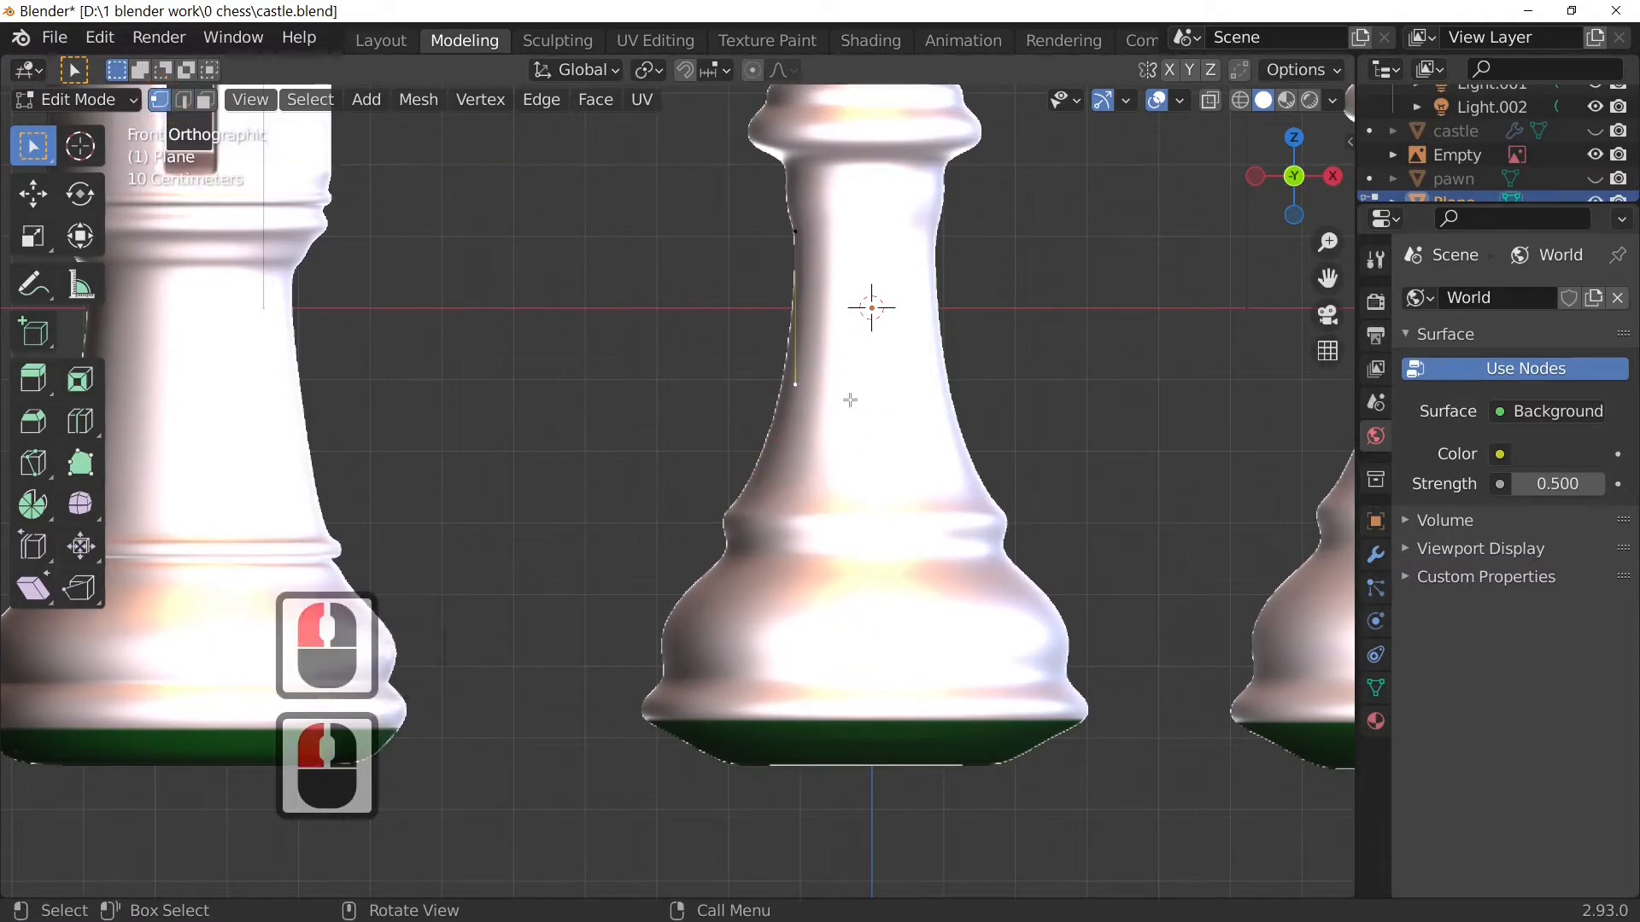
key(Tab)
key(Tab)
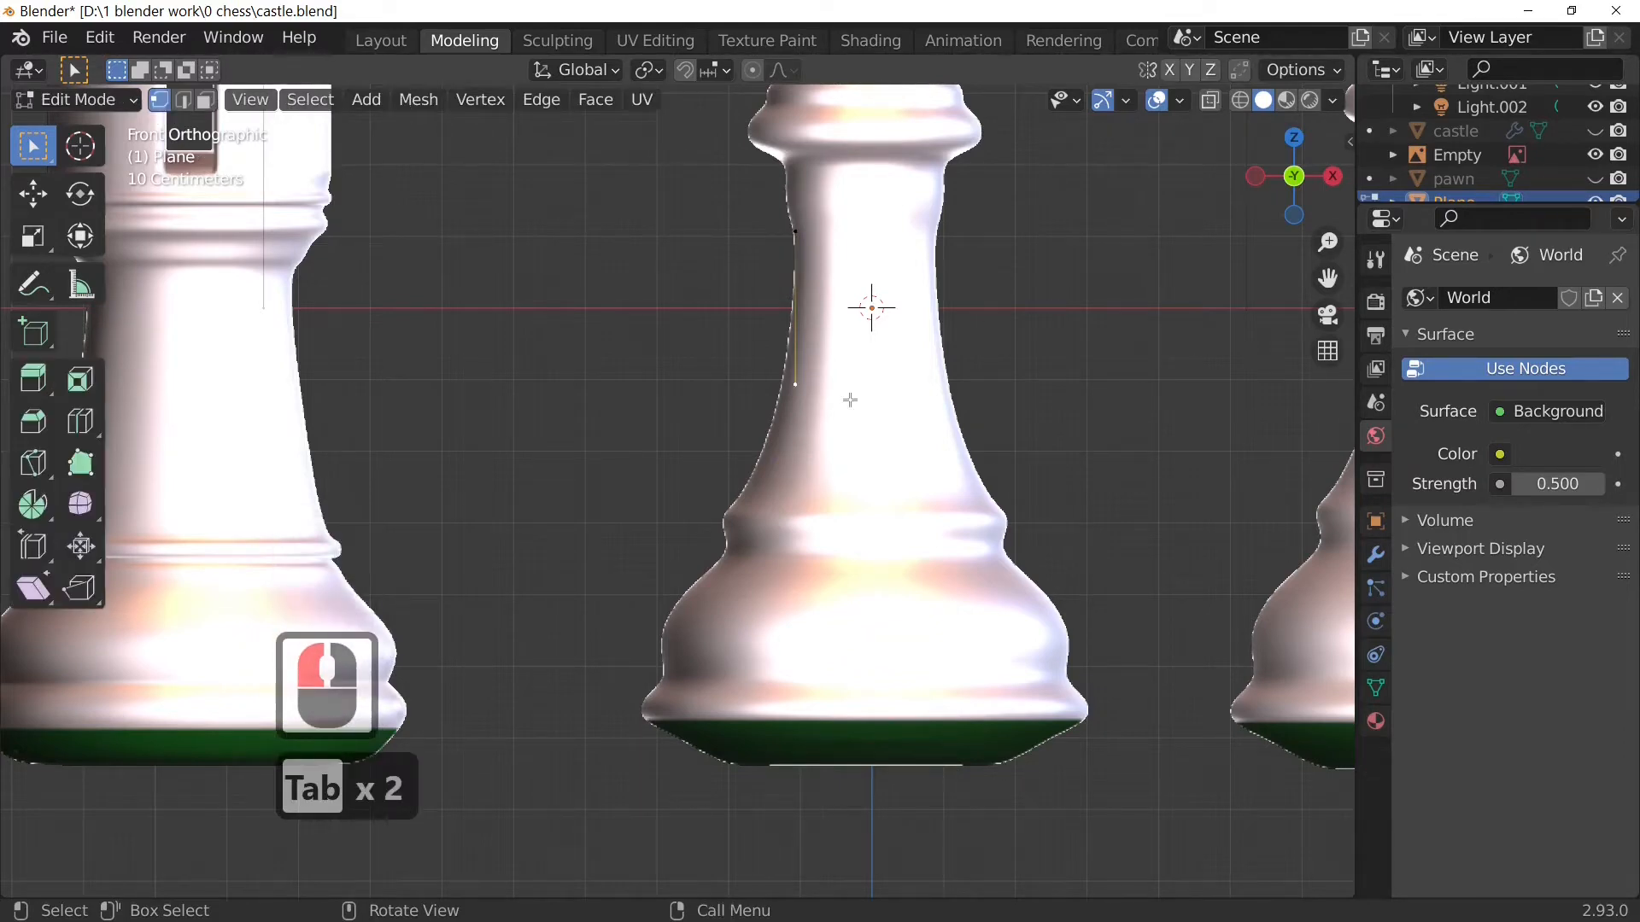
key(Tab)
key(Tab)
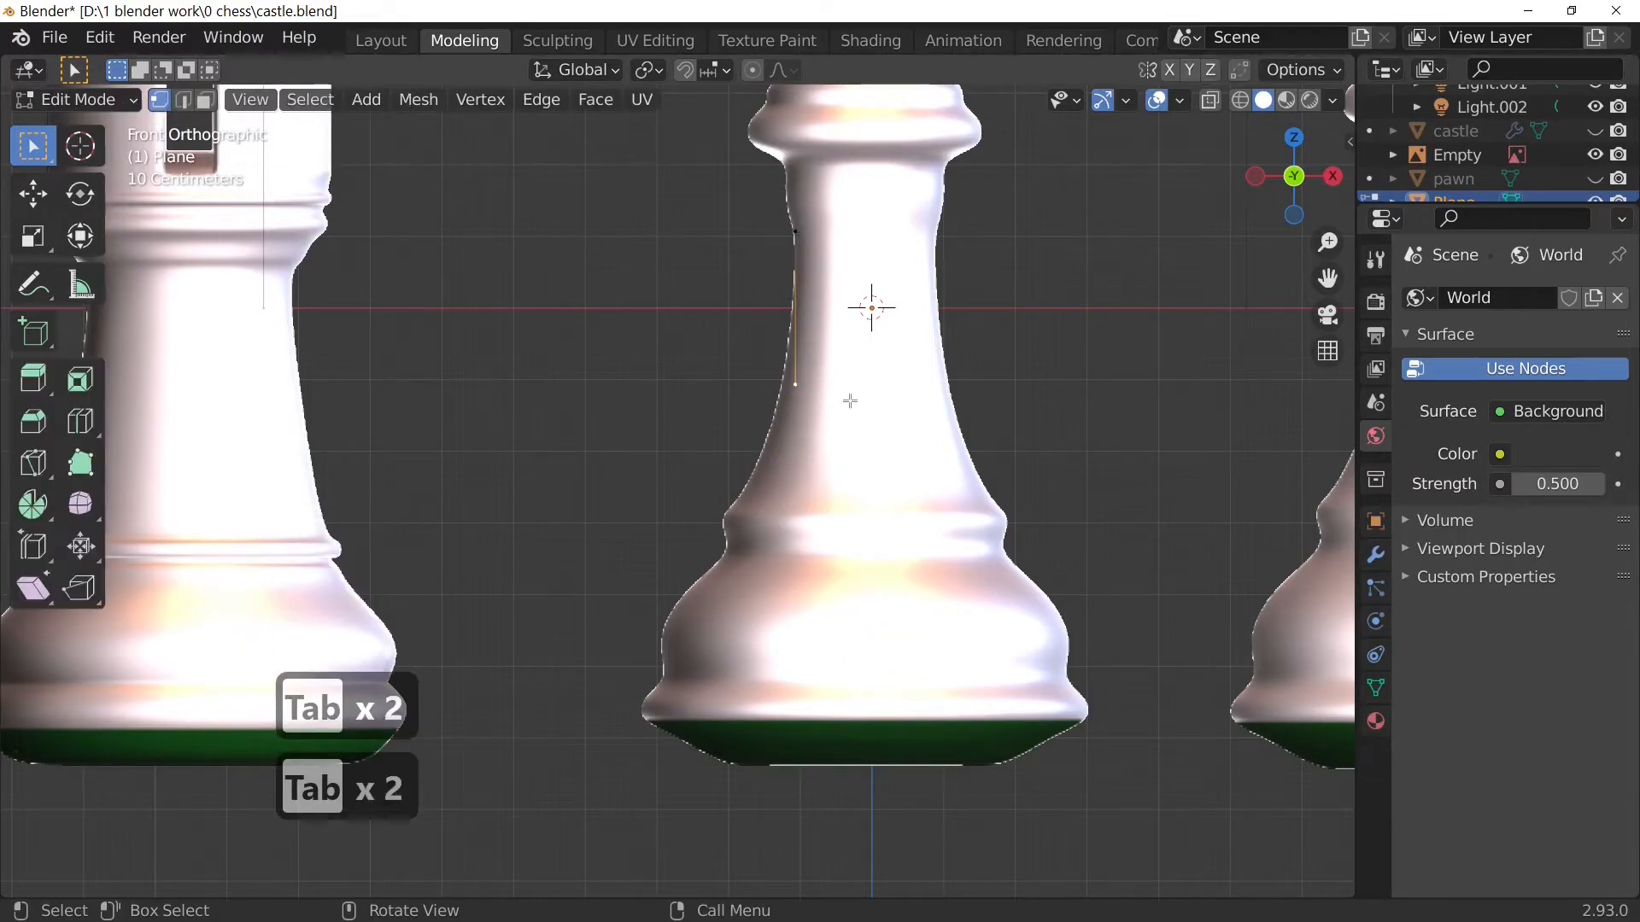
key(Tab)
key(Tab)
Step: Move the edge's lower vertex and then its upper vertex onto the left outline of the stem below mid-height
click(796, 375)
click(792, 268)
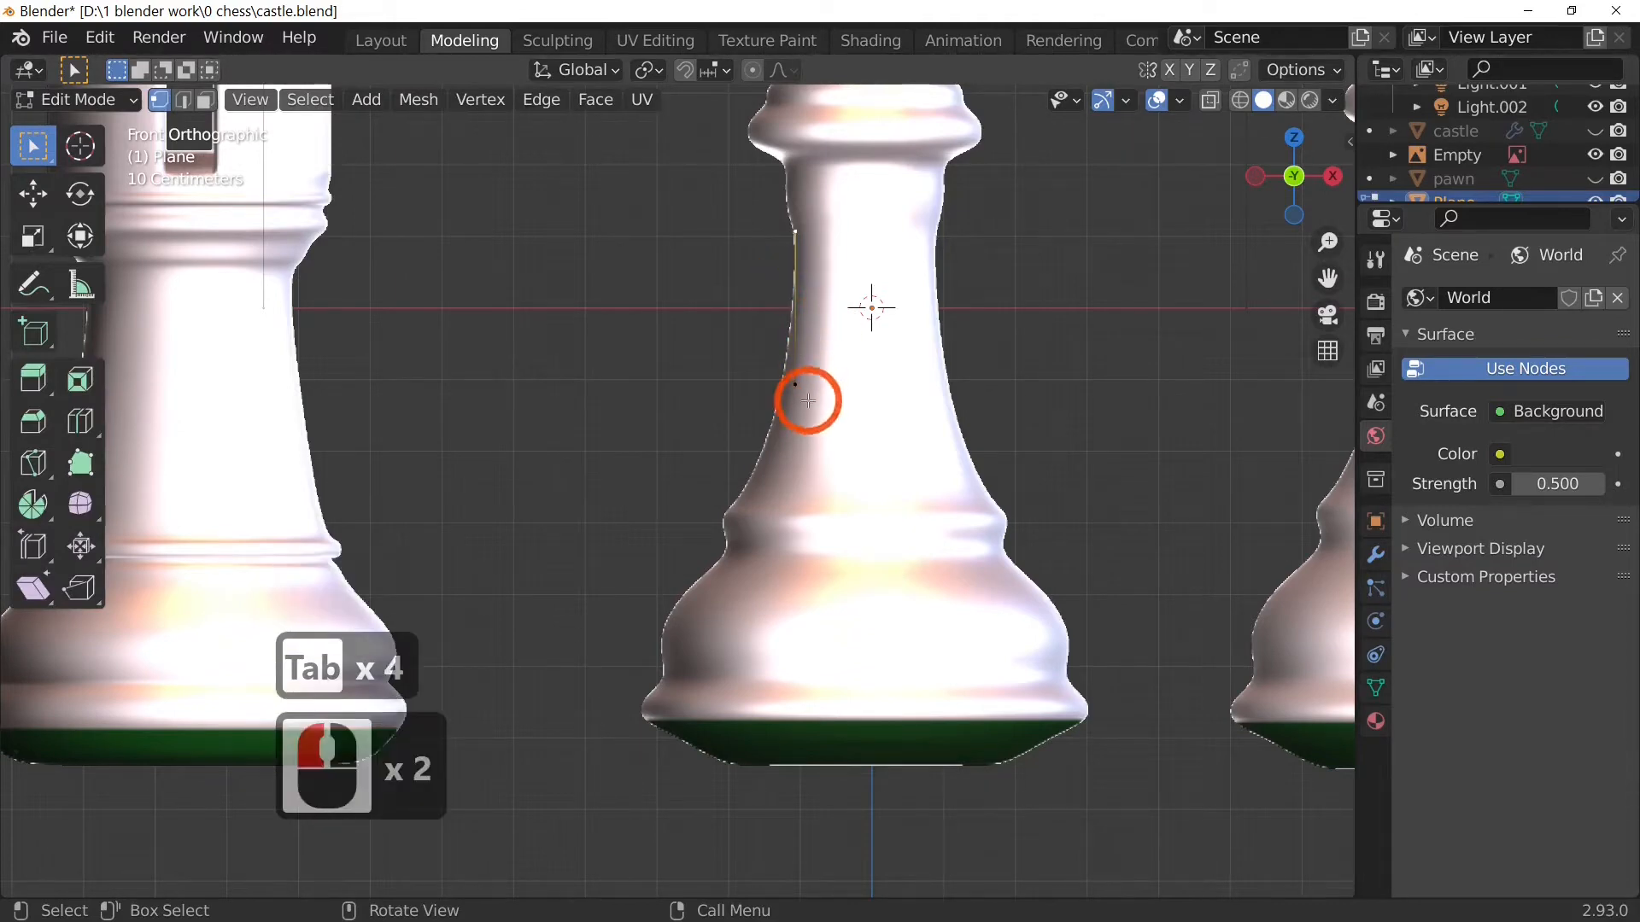
click(795, 359)
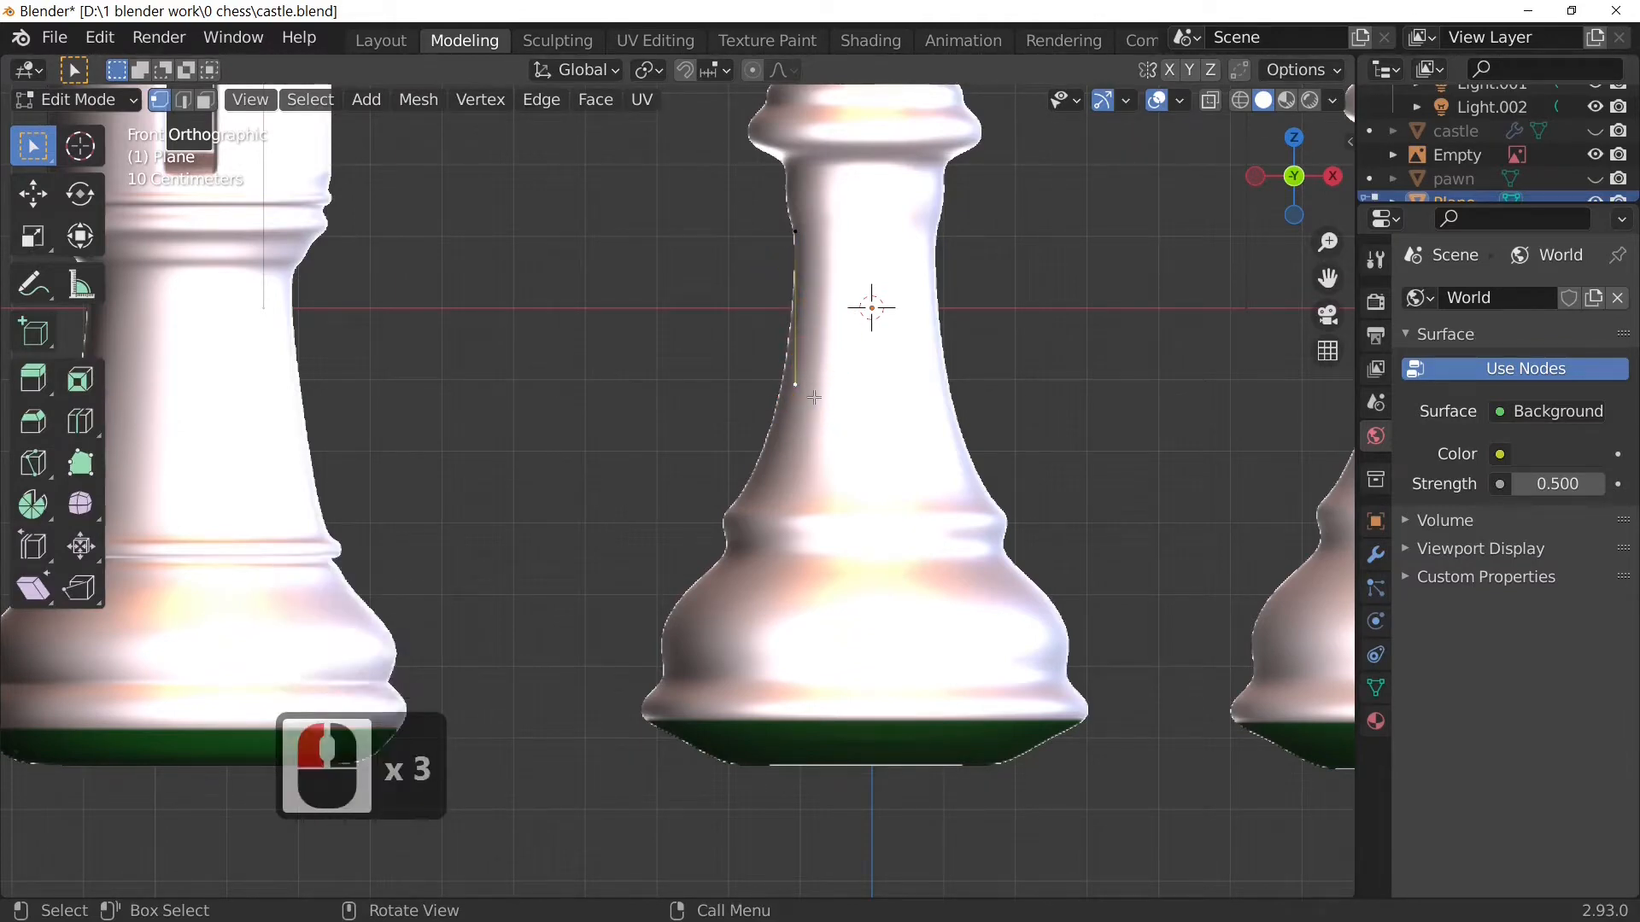
key(g)
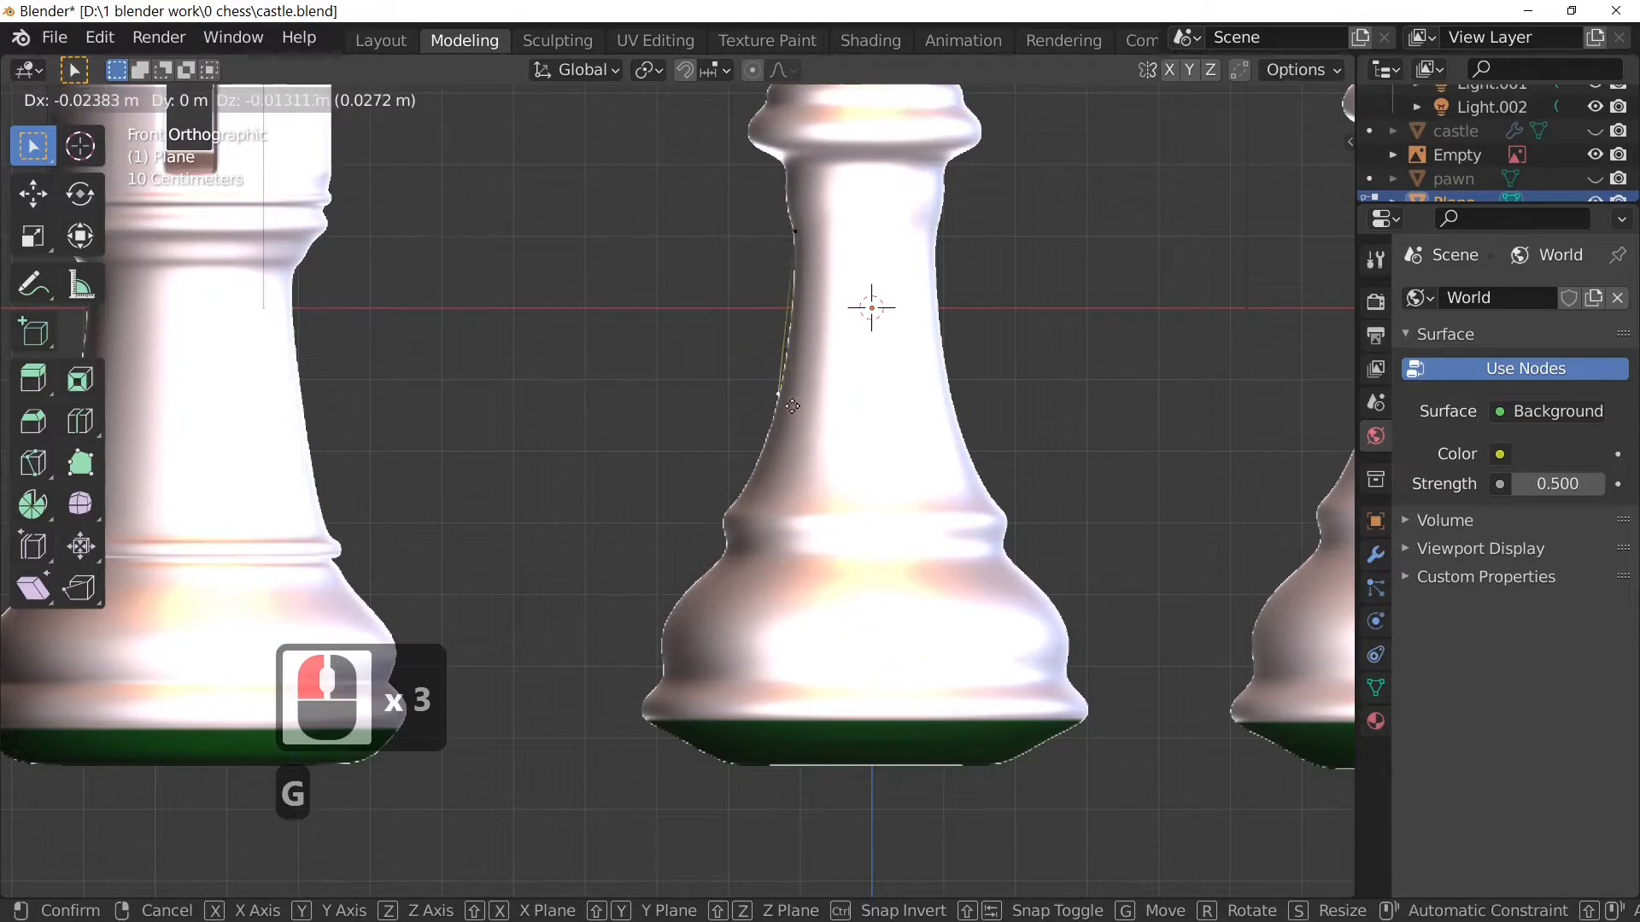
click(794, 366)
click(827, 338)
key(g)
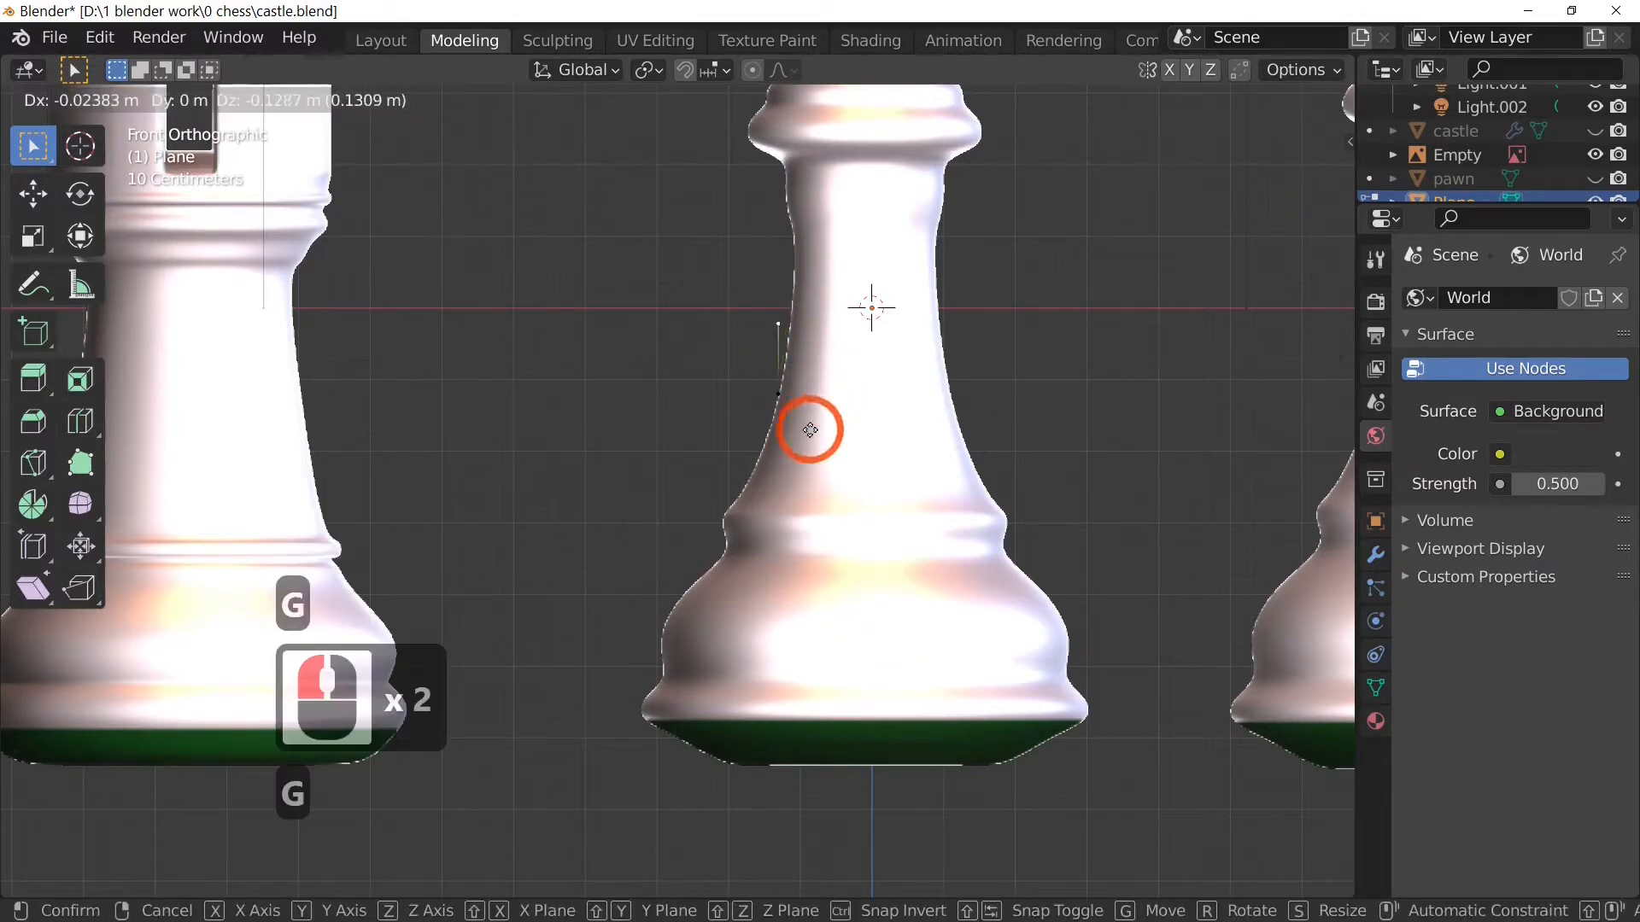
click(822, 432)
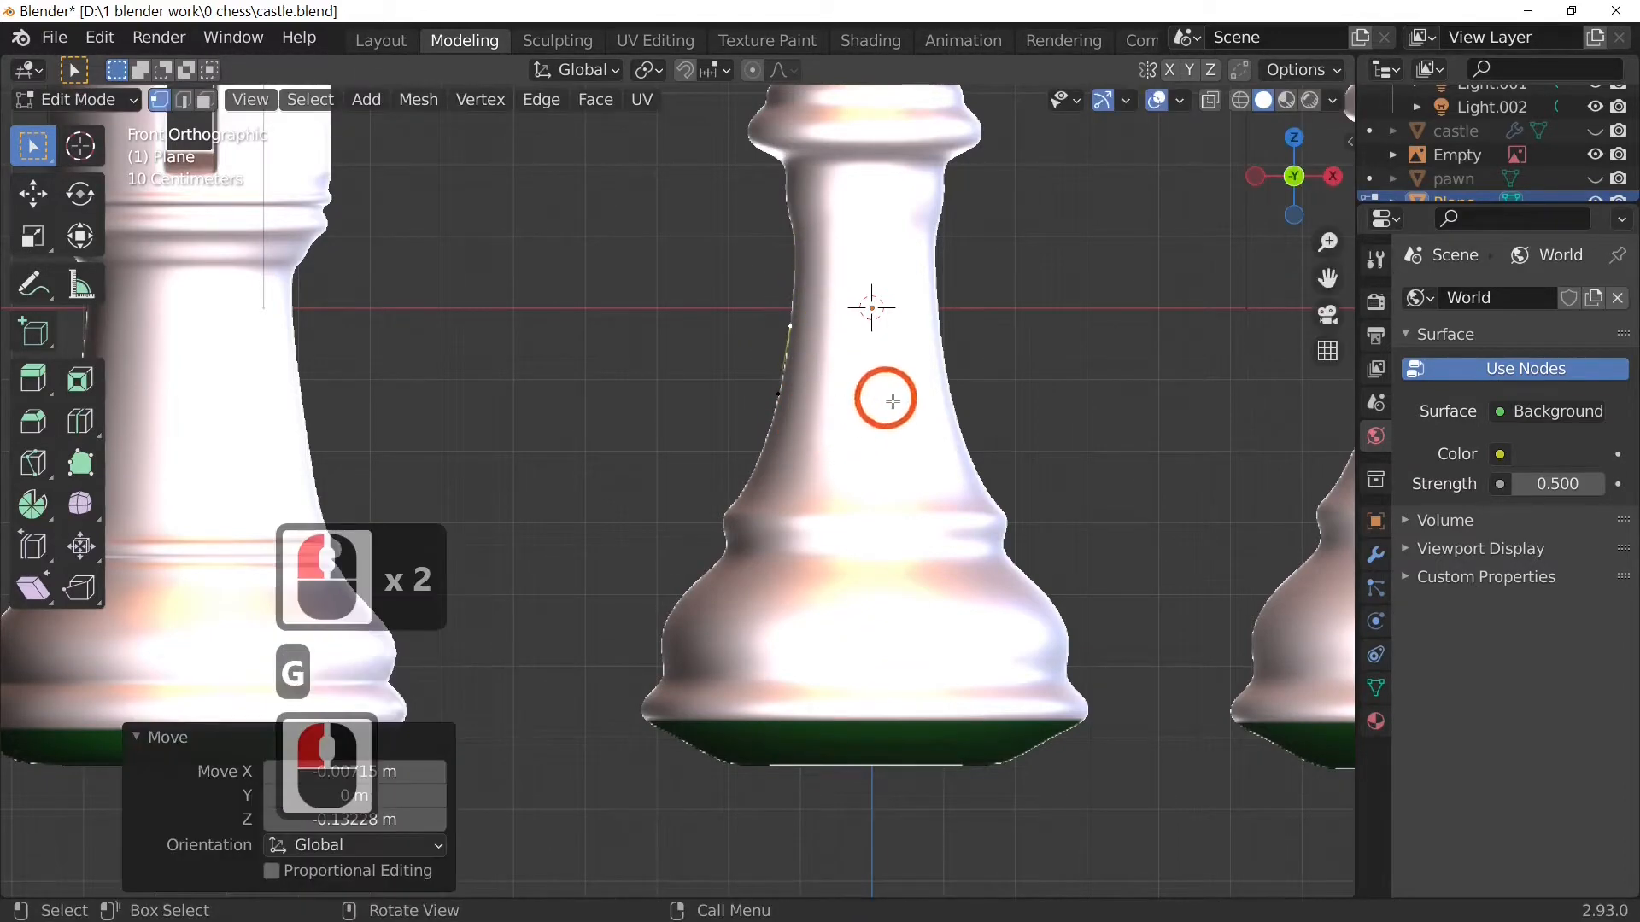
Step: Fine-tune the edge's upper and lower vertices so both sit just outside the stem's left outline
shift+middle_drag(1006, 399, 973, 472)
scroll(826, 685, up, 4)
click(724, 424)
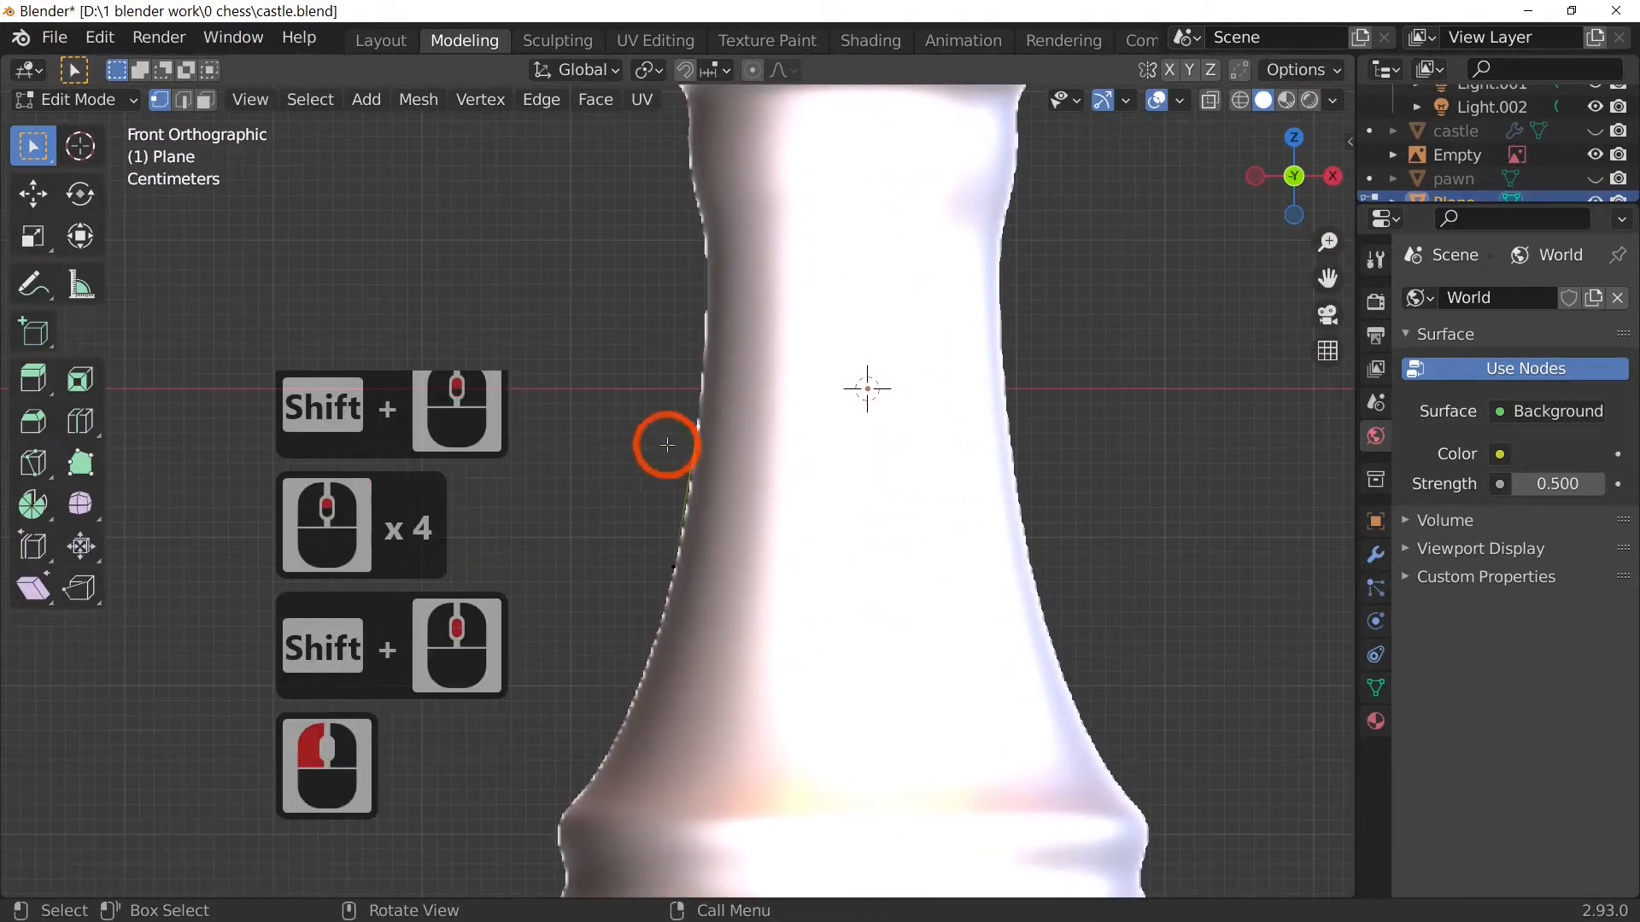
click(722, 464)
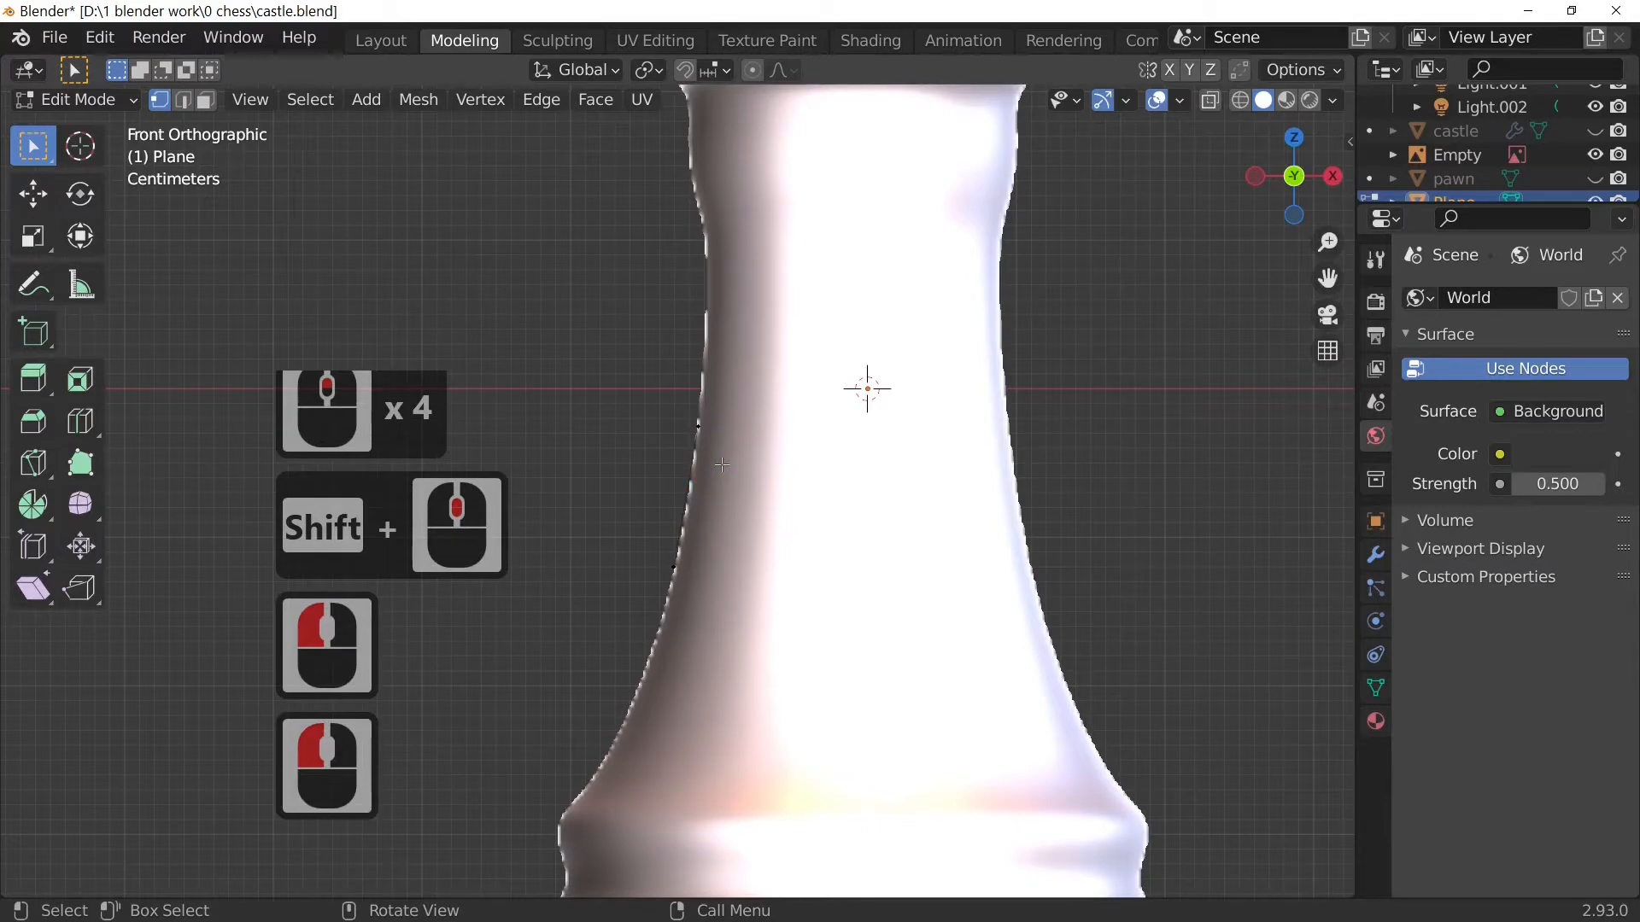
key(g)
click(702, 425)
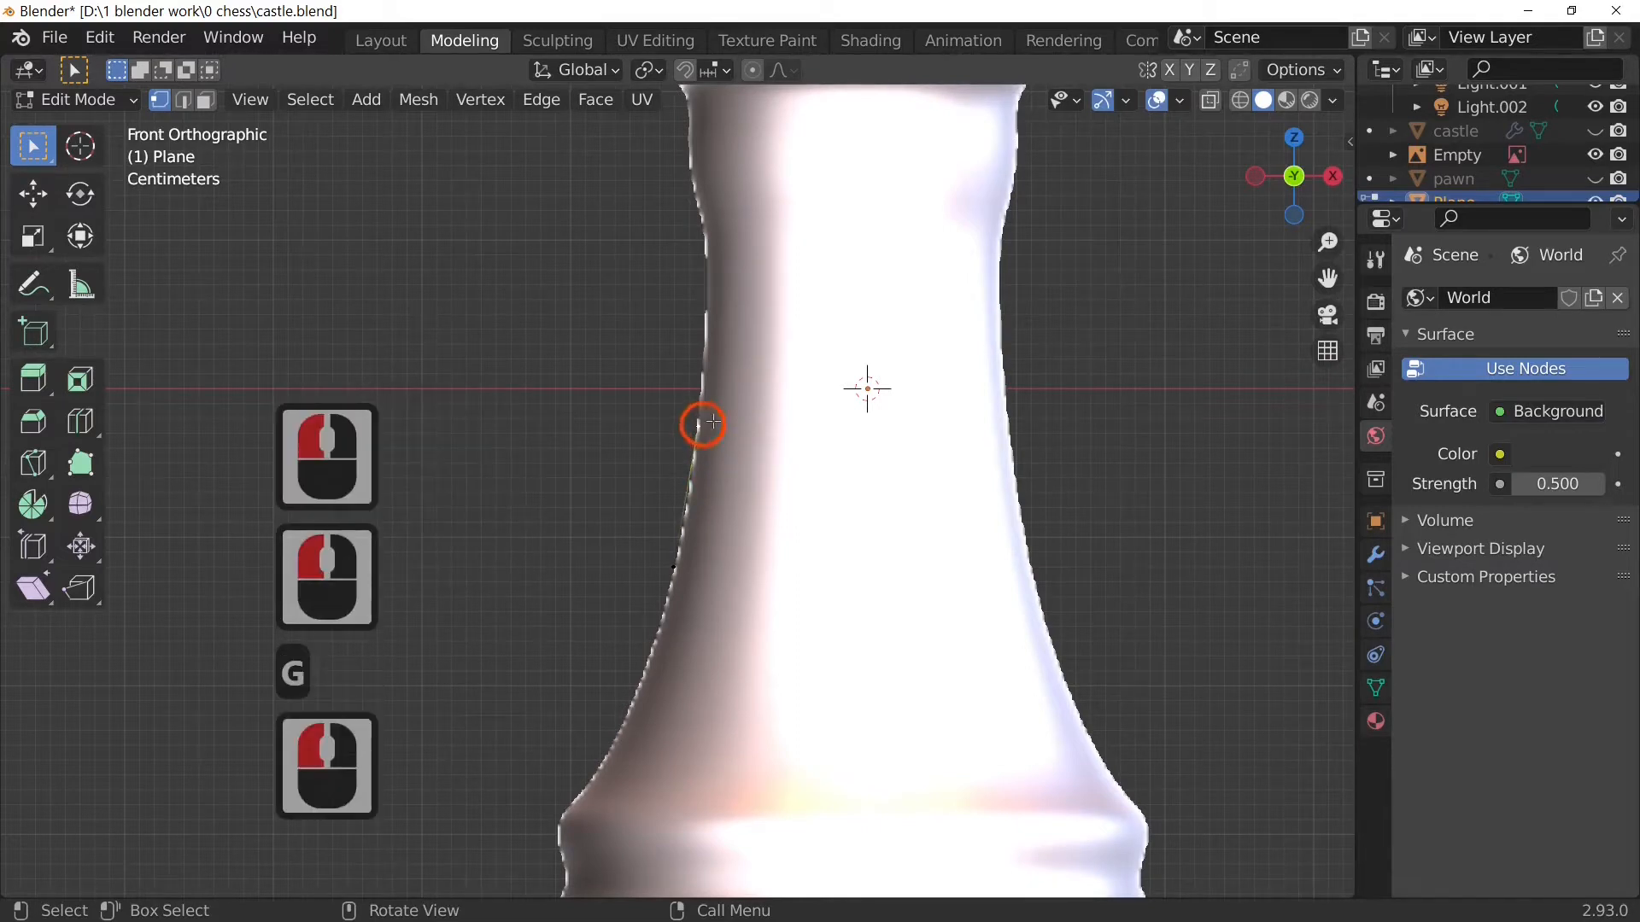
key(g)
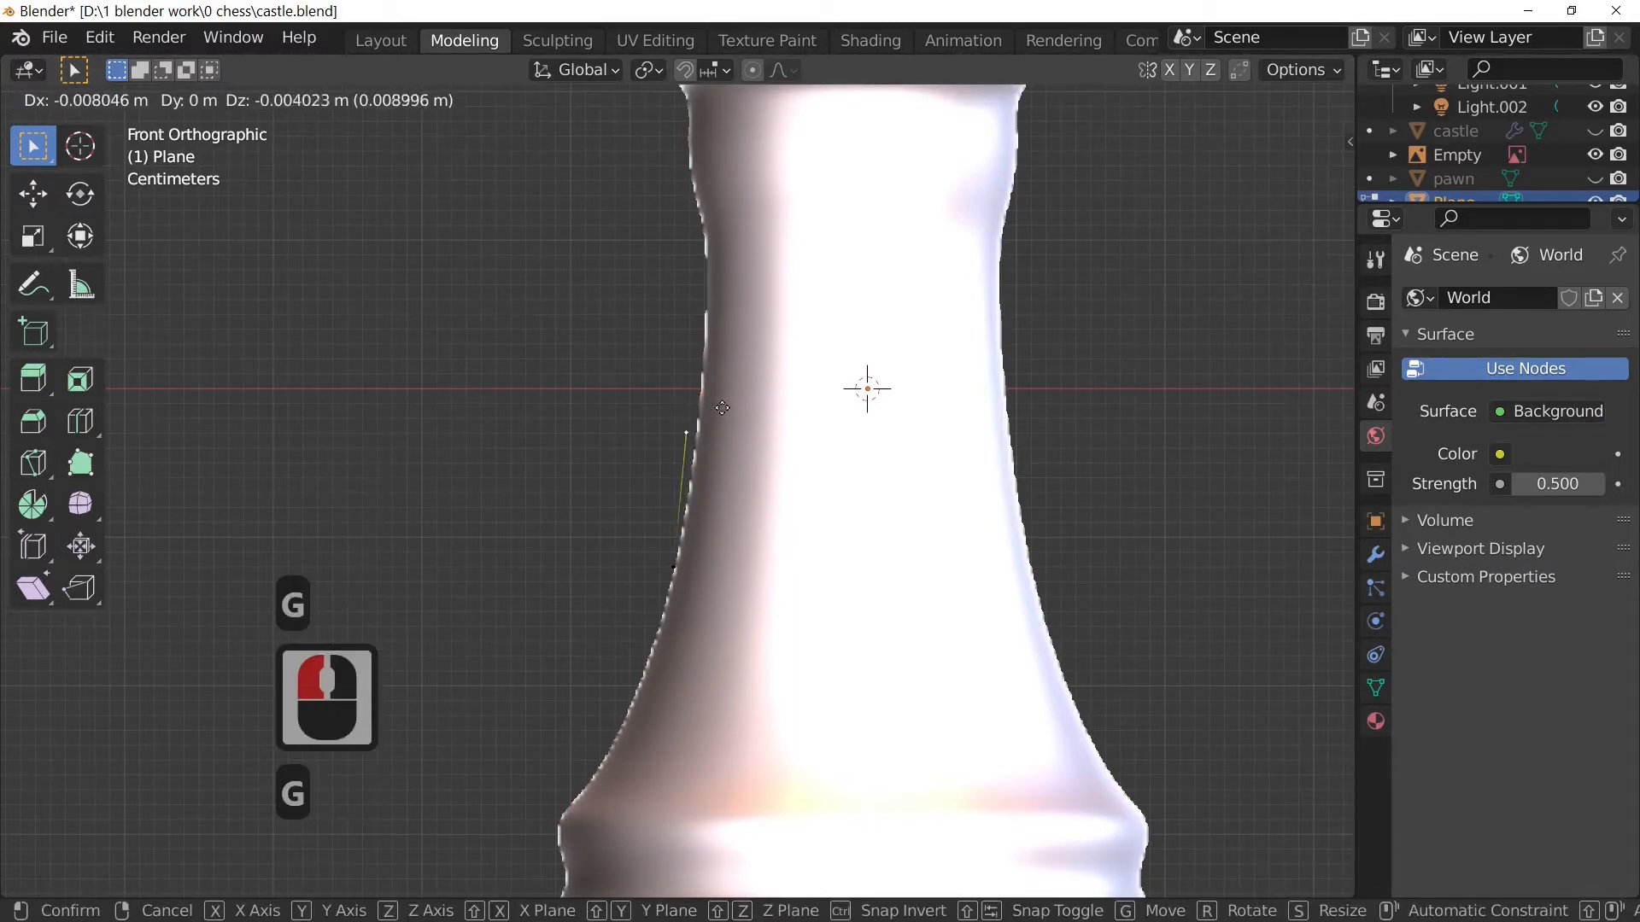
click(681, 480)
click(707, 572)
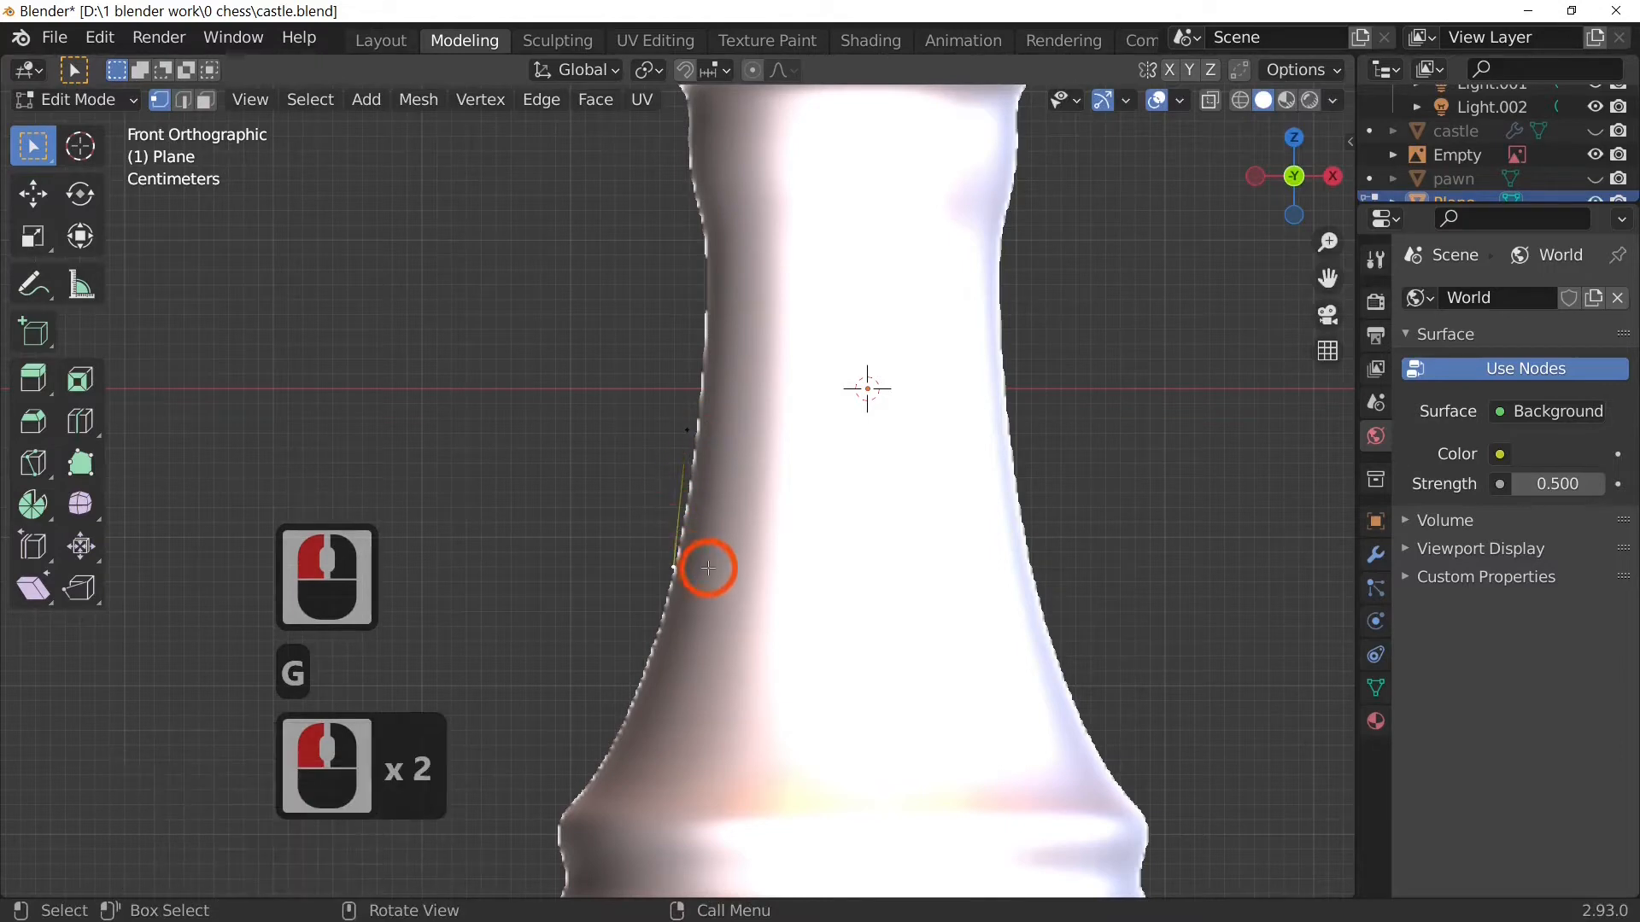
key(g)
click(688, 437)
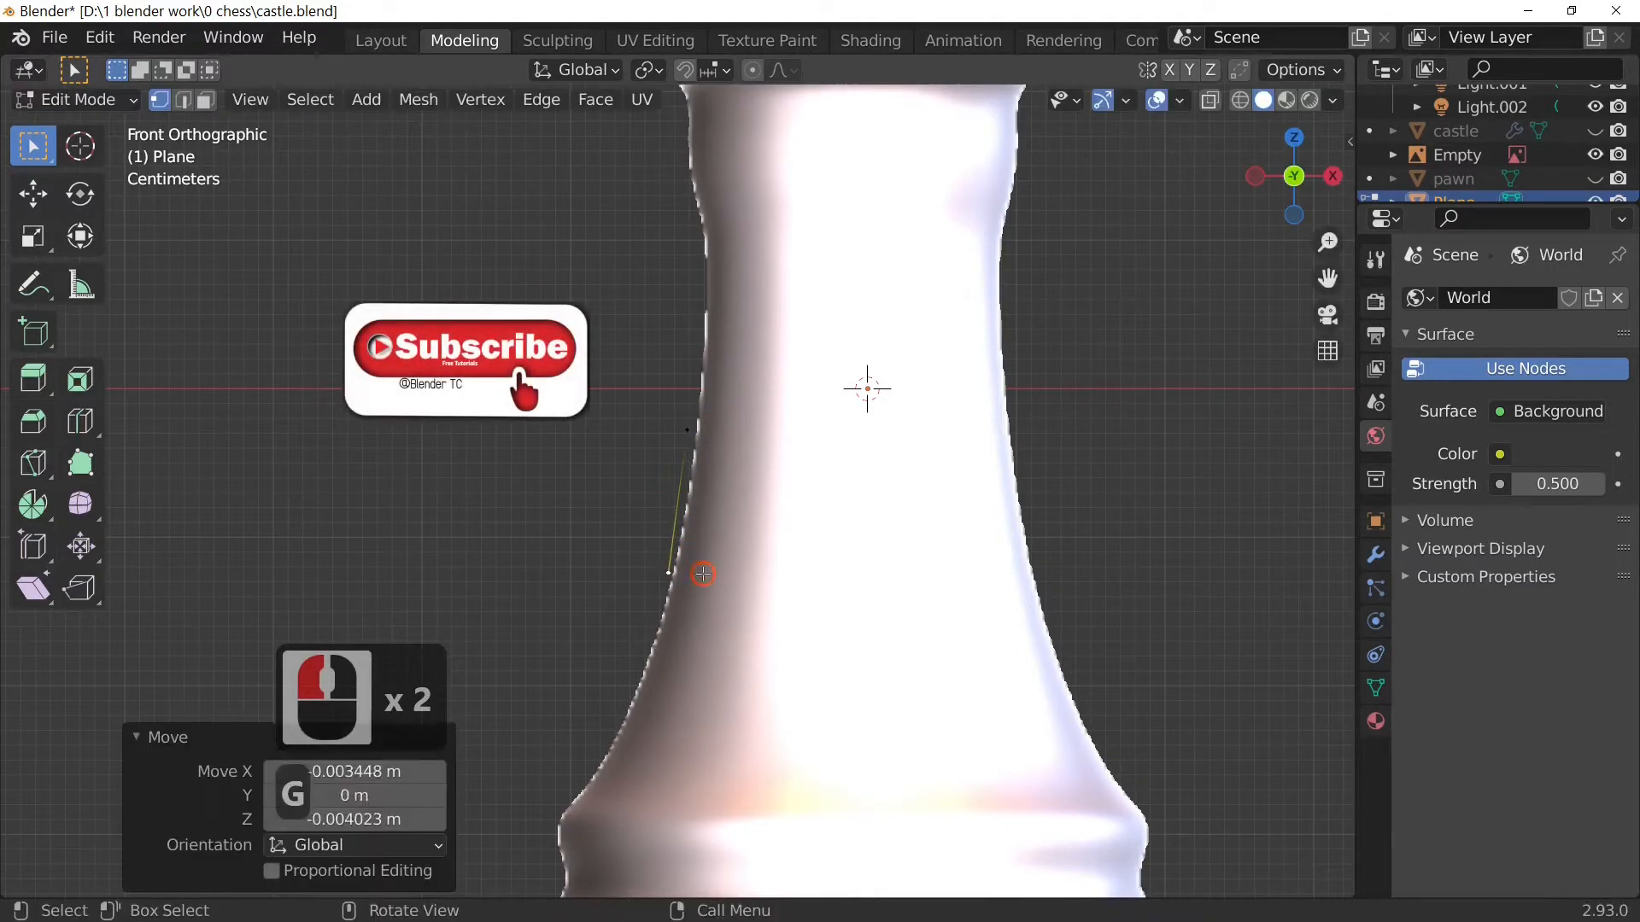
Step: From the edge's upper vertex, extrude three segments upward along the stem's left outline to where the neck starts to widen
click(781, 417)
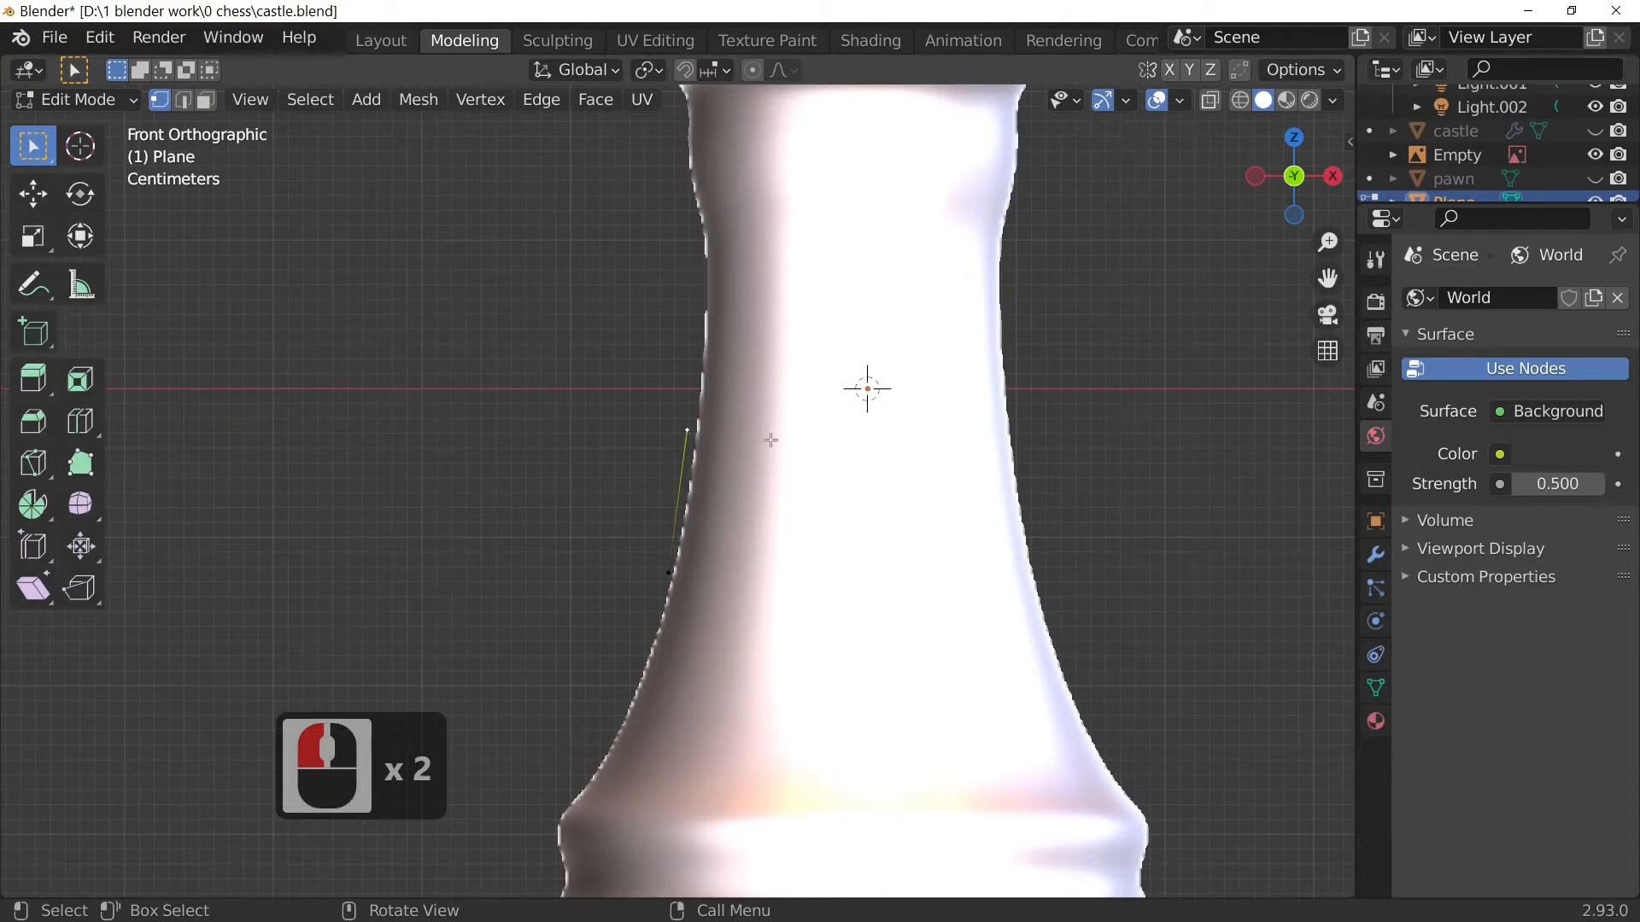
scroll(777, 446, up, 2)
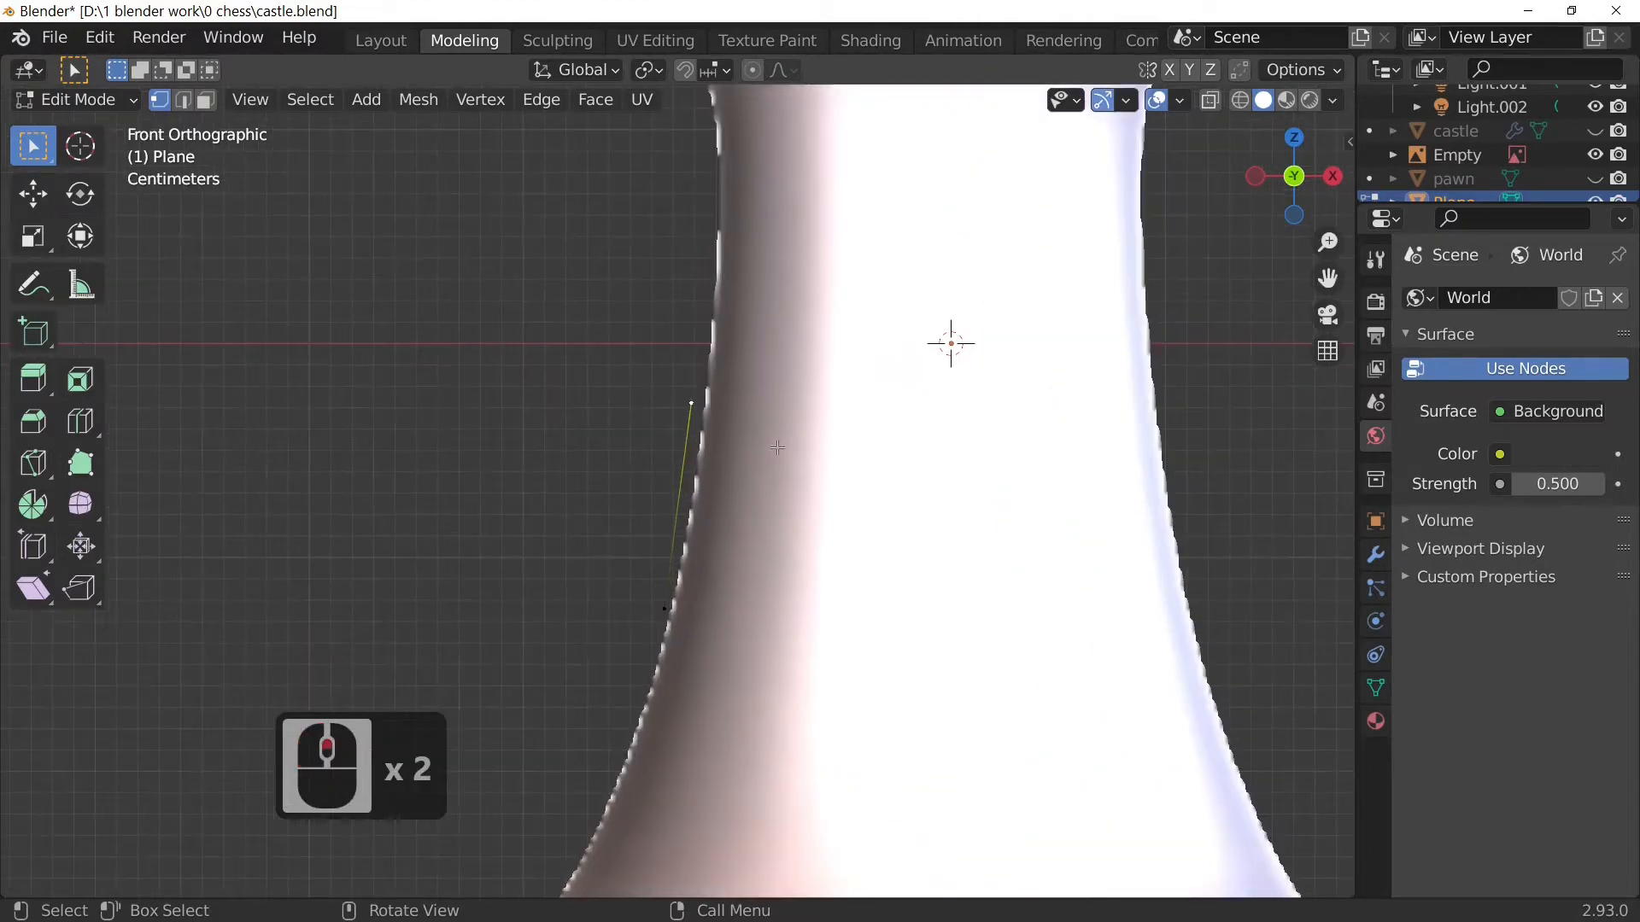
key(e)
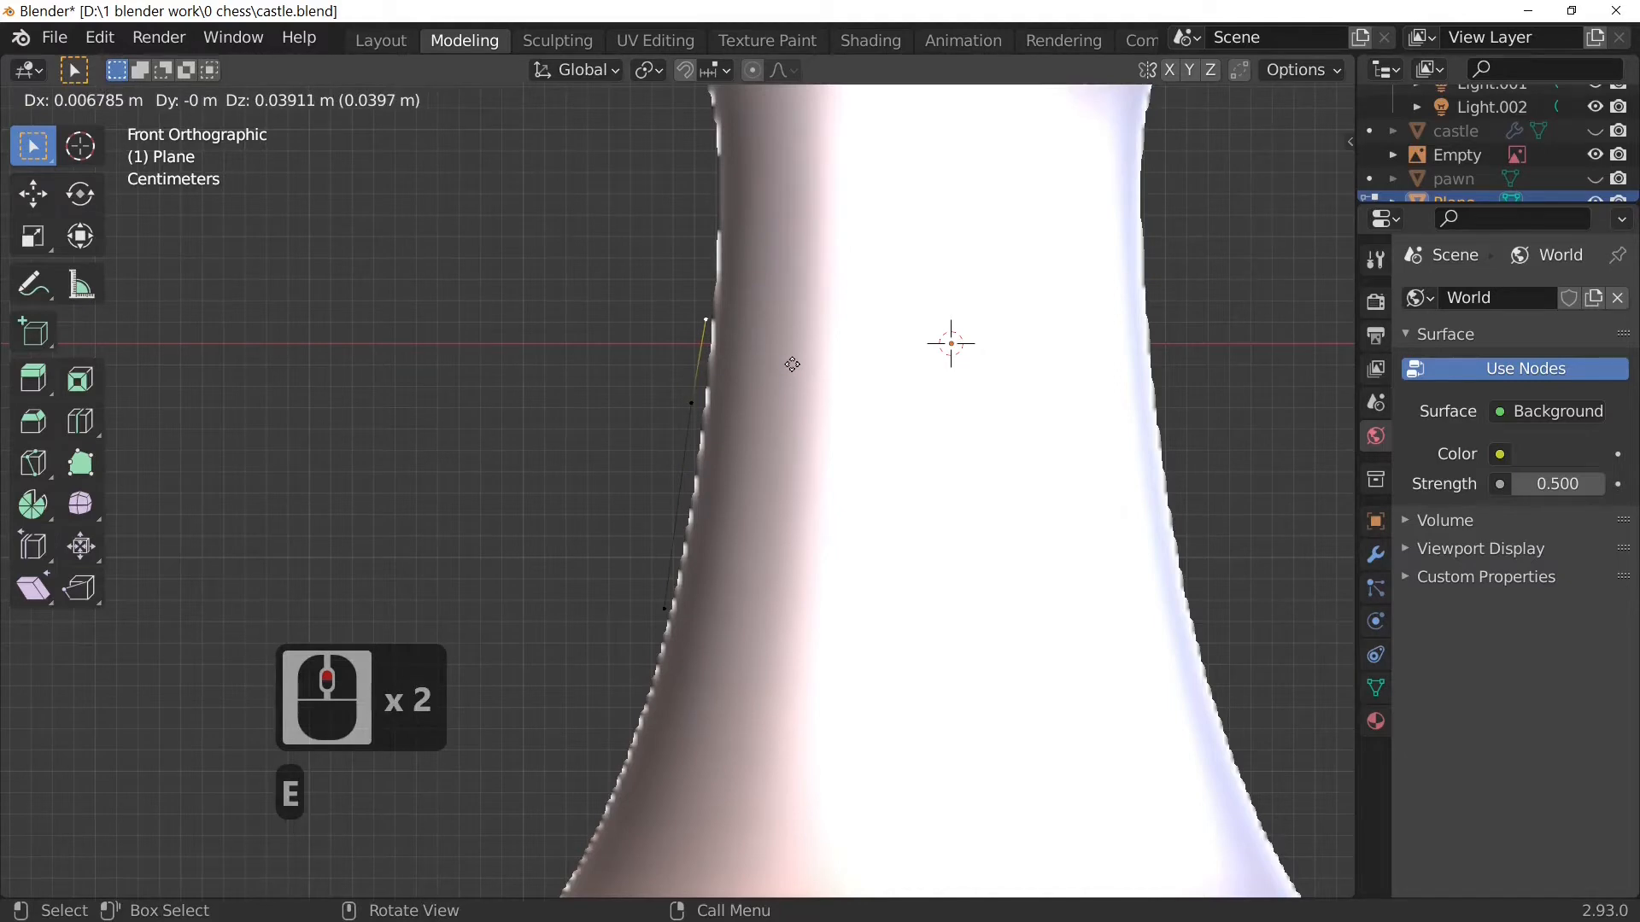
click(793, 364)
key(e)
click(796, 249)
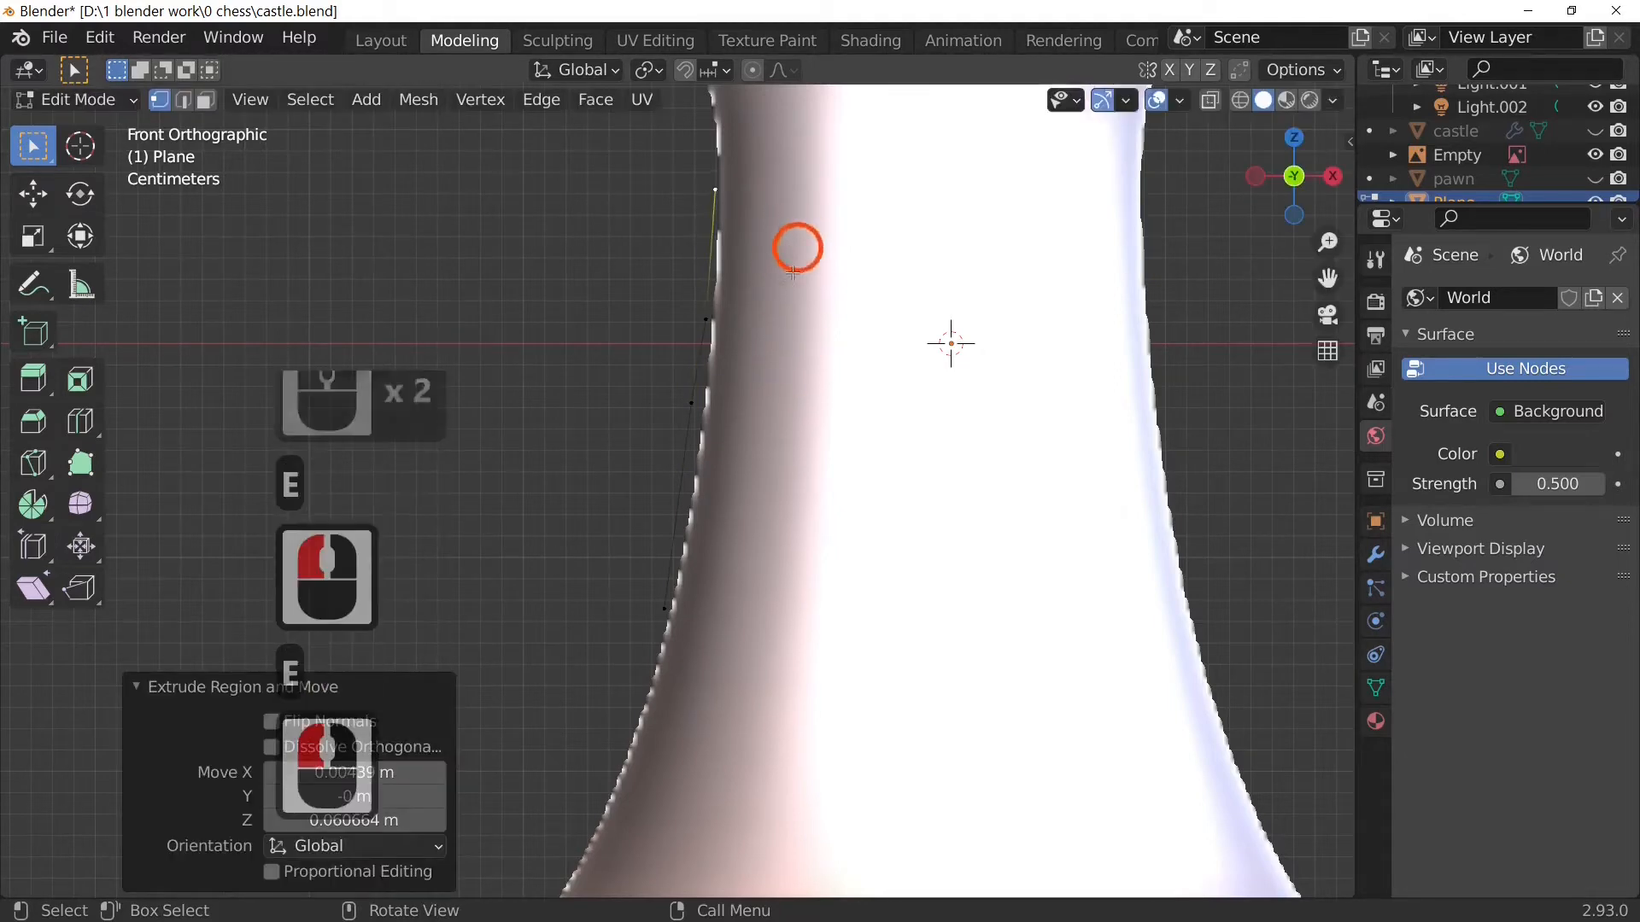
scroll(793, 341, down, 3)
key(e)
click(795, 301)
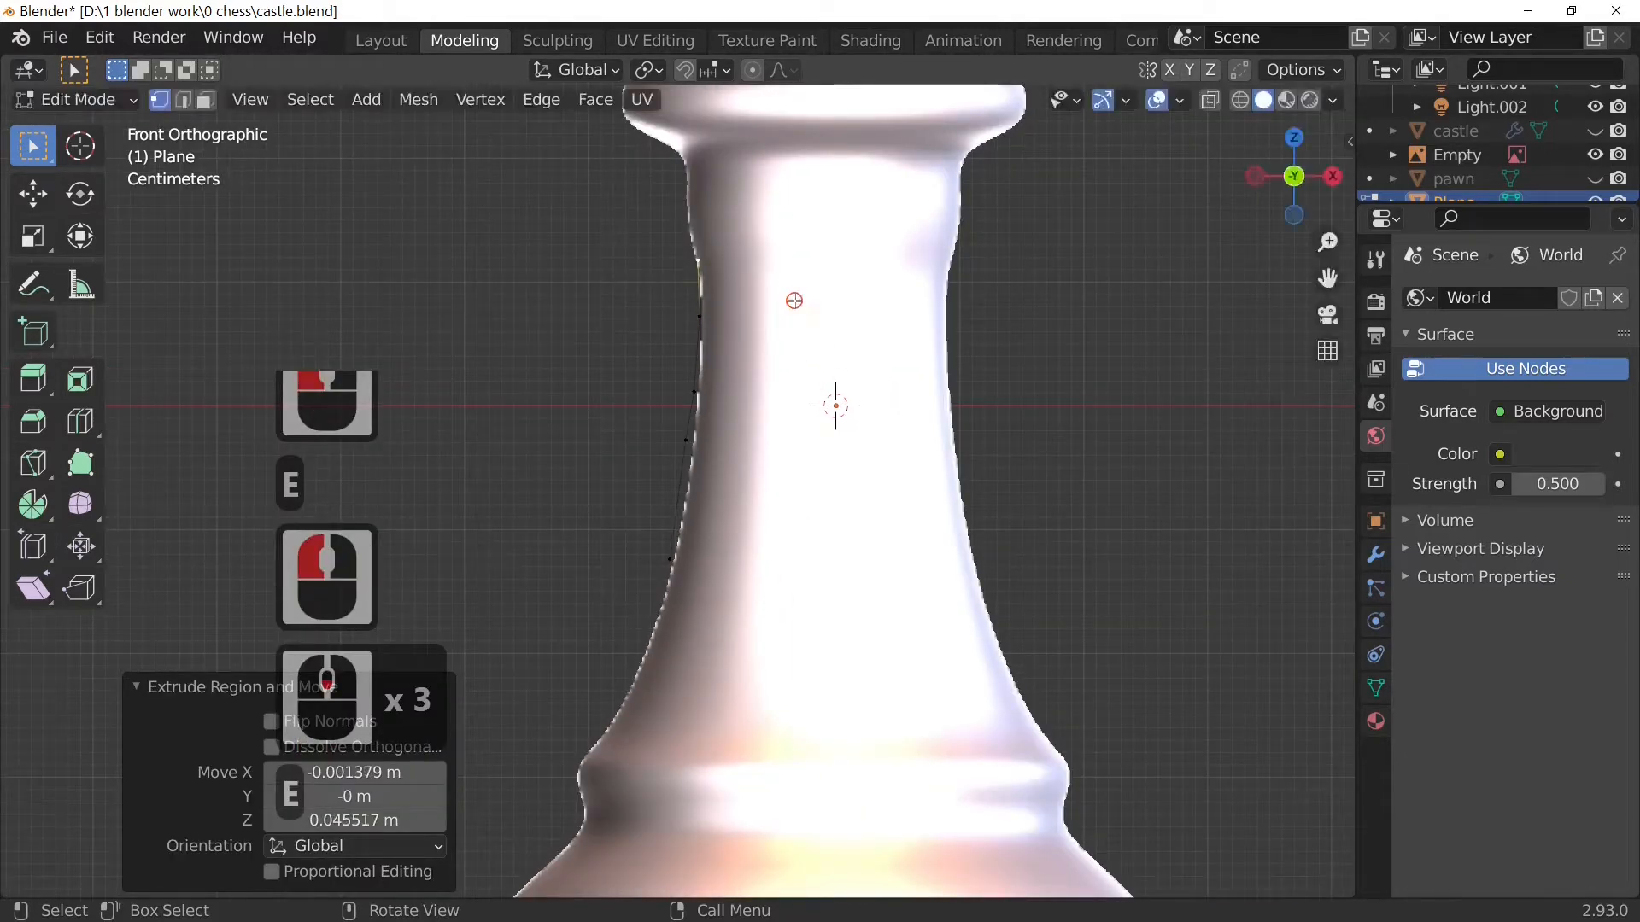
Step: Extrude the profile up the widening neck and outward along the underside of the collar
key(e)
click(777, 242)
key(e)
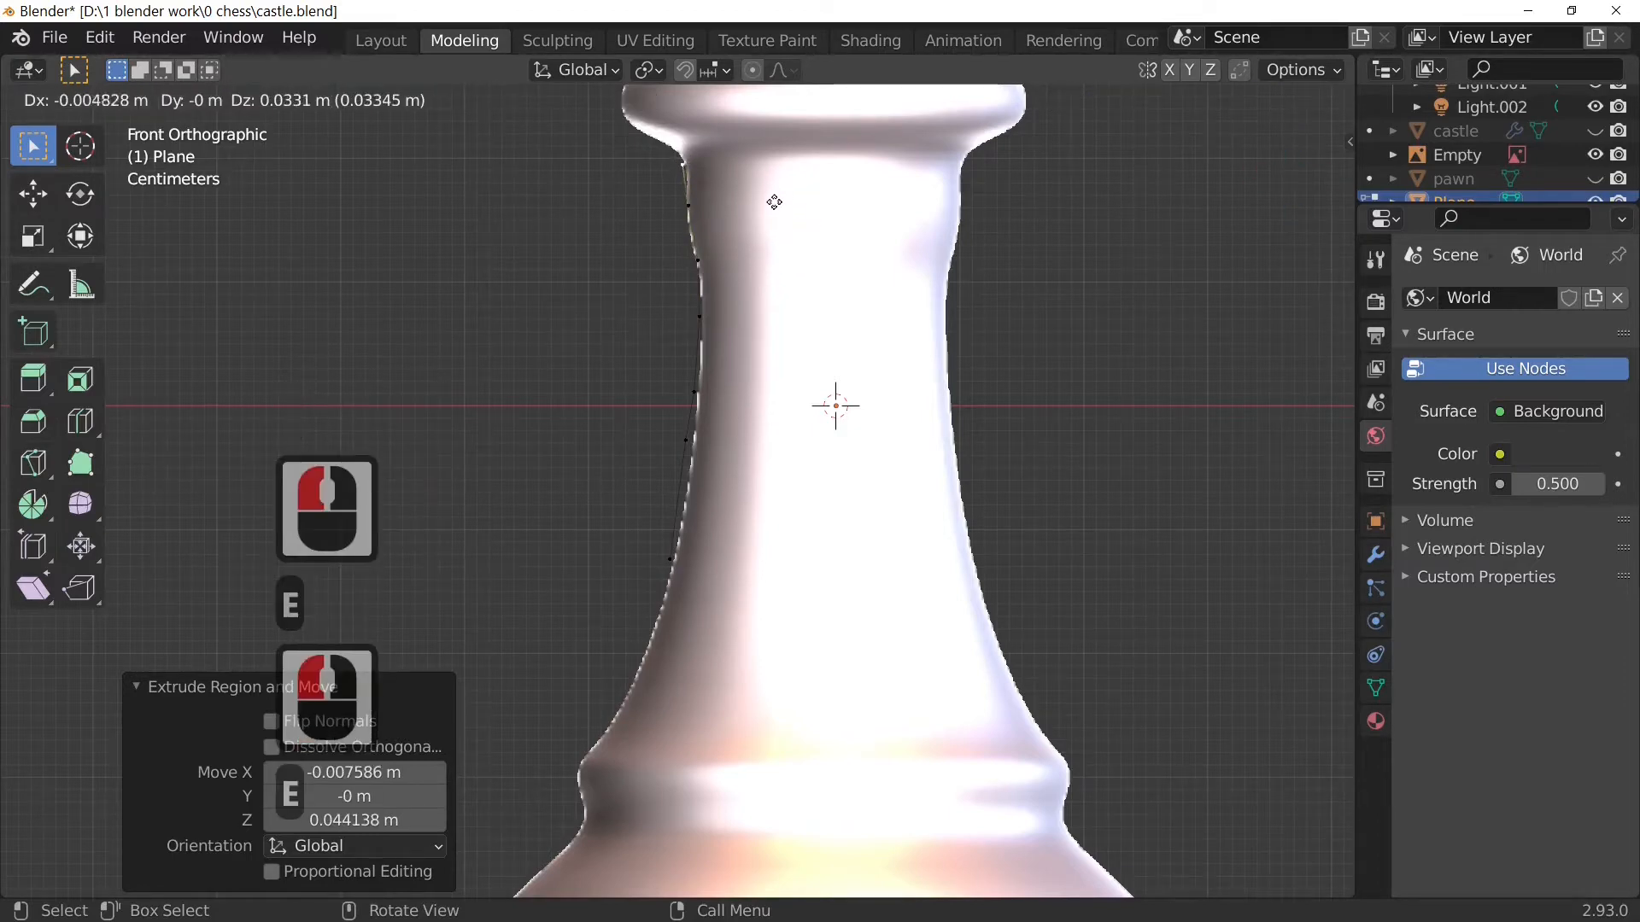
click(773, 205)
key(e)
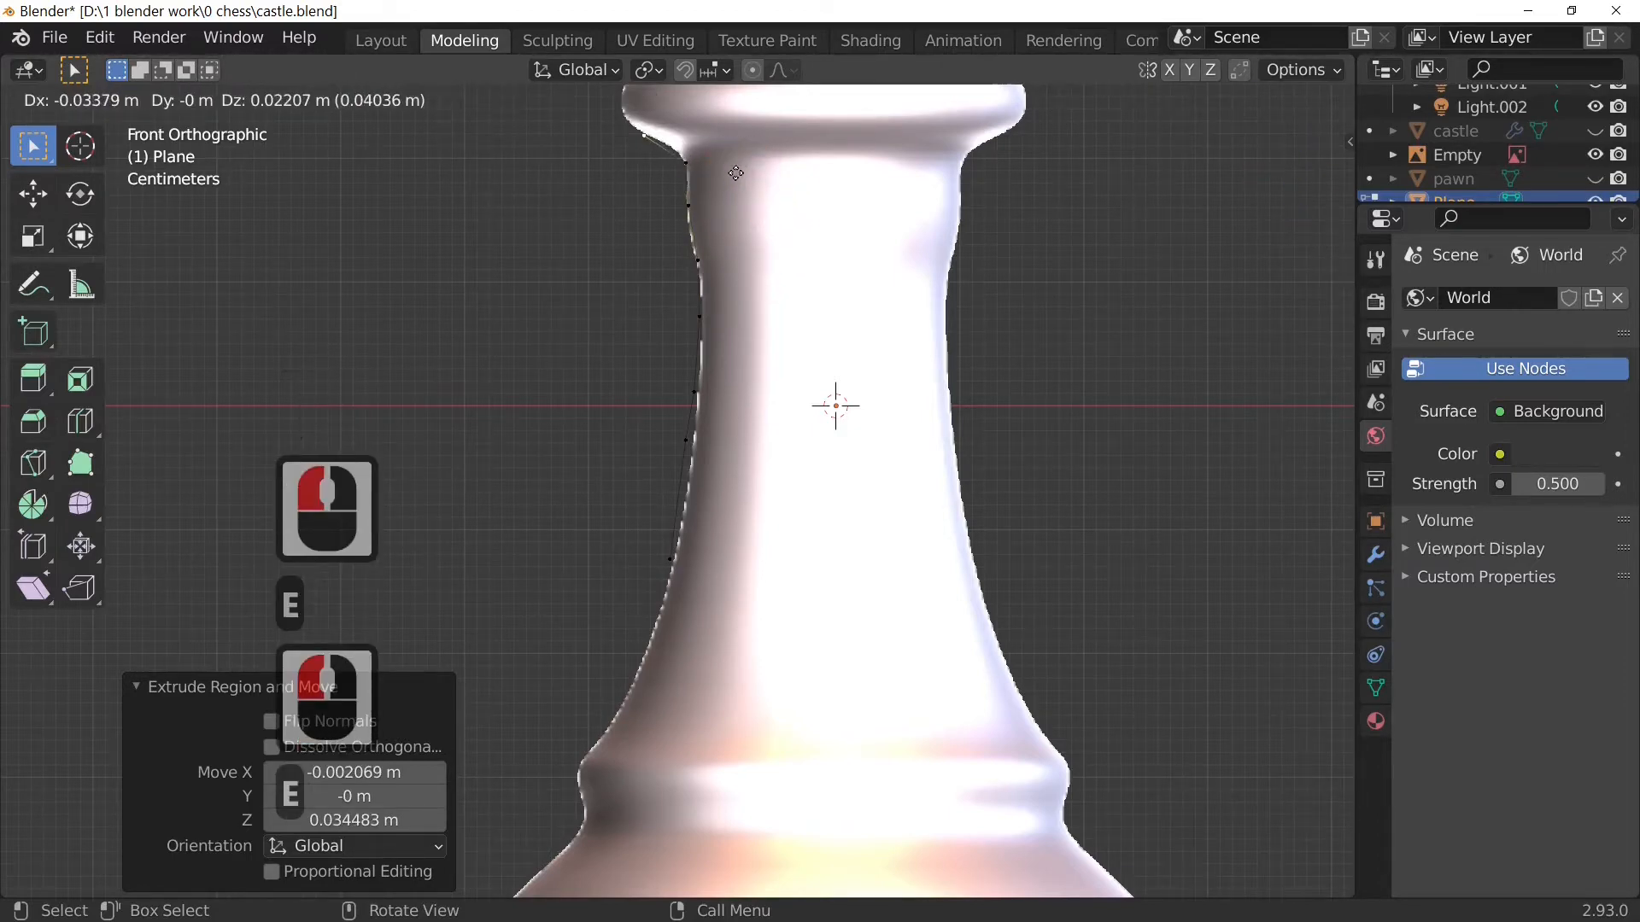
click(733, 180)
Step: Extrude the profile around the collar's widest ring and back inward to the groove beneath the crown
key(e)
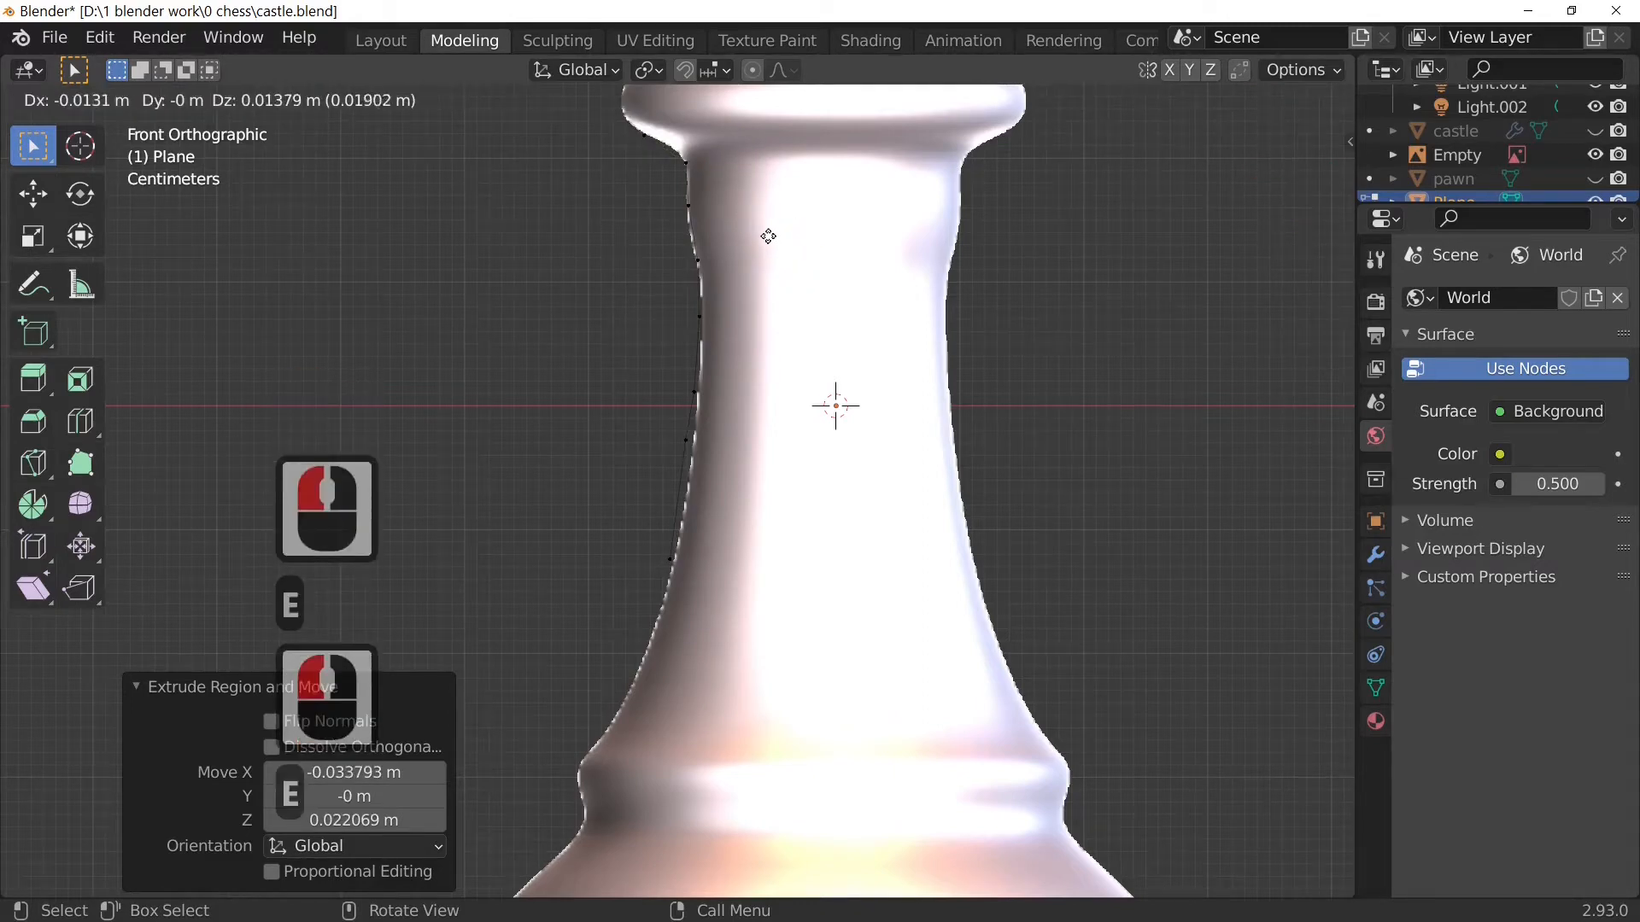
scroll(768, 271, down, 4)
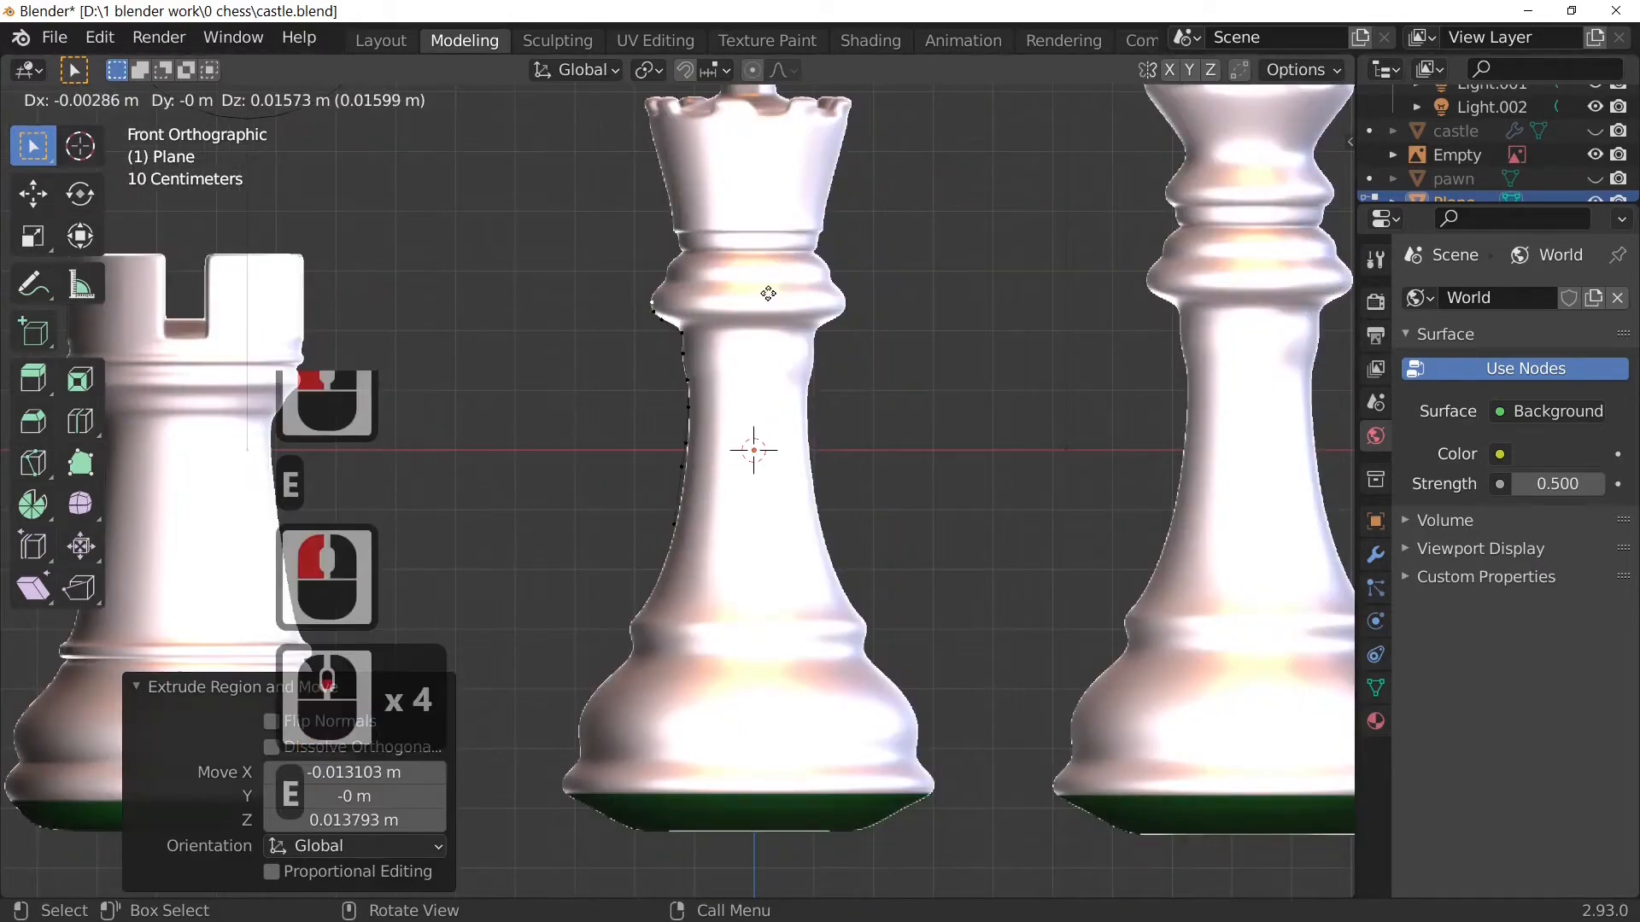
click(769, 267)
key(e)
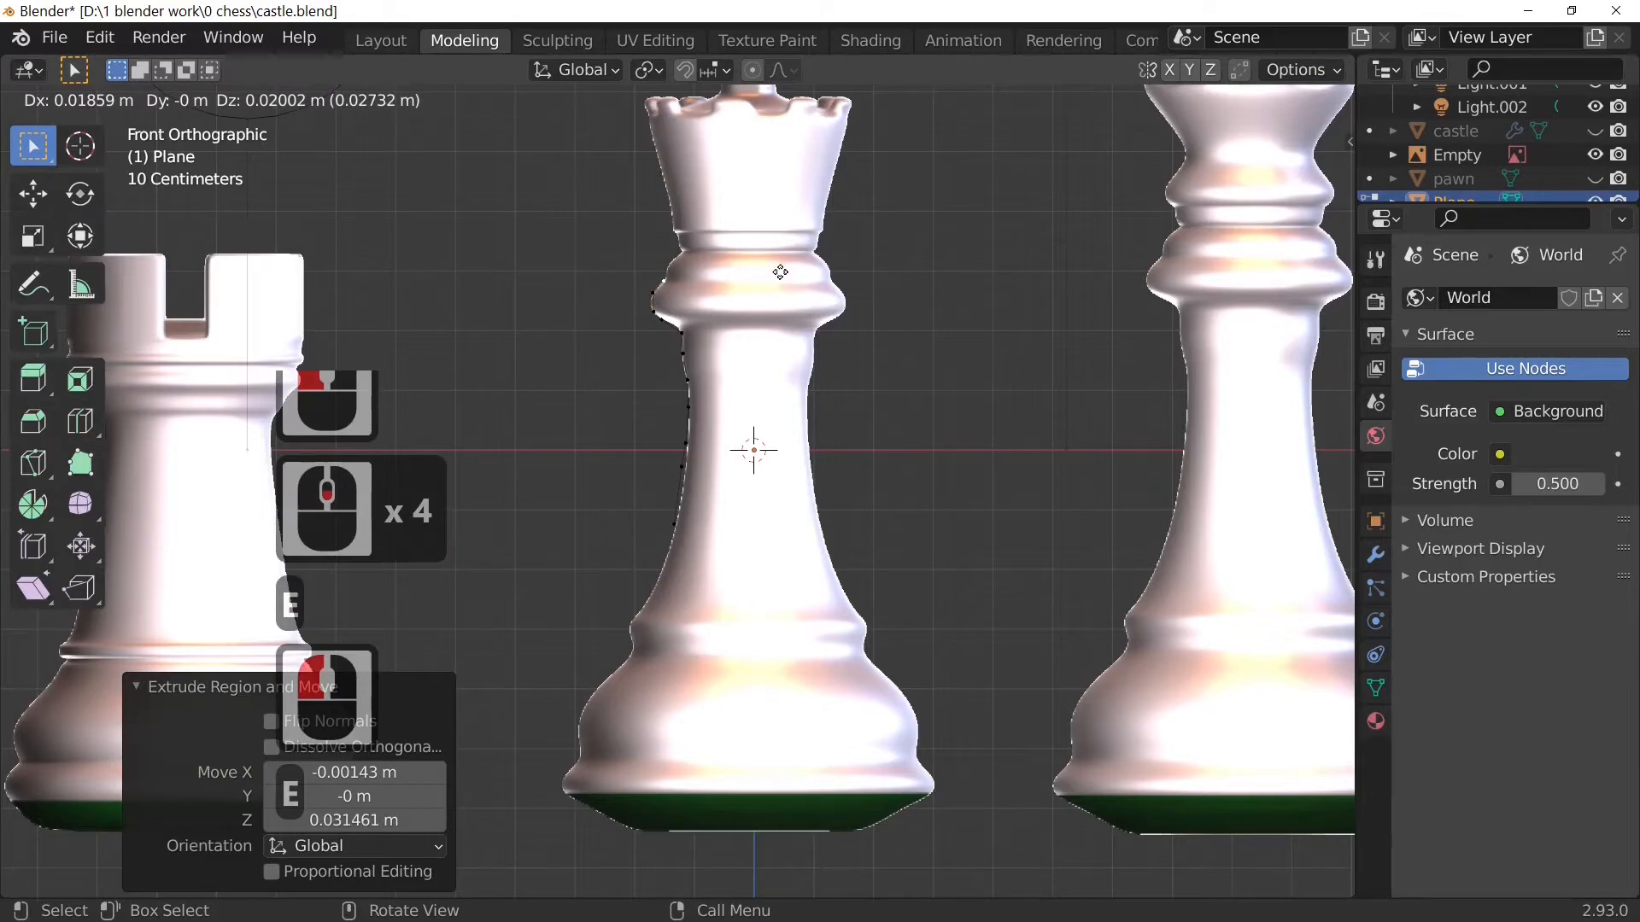
click(788, 246)
key(e)
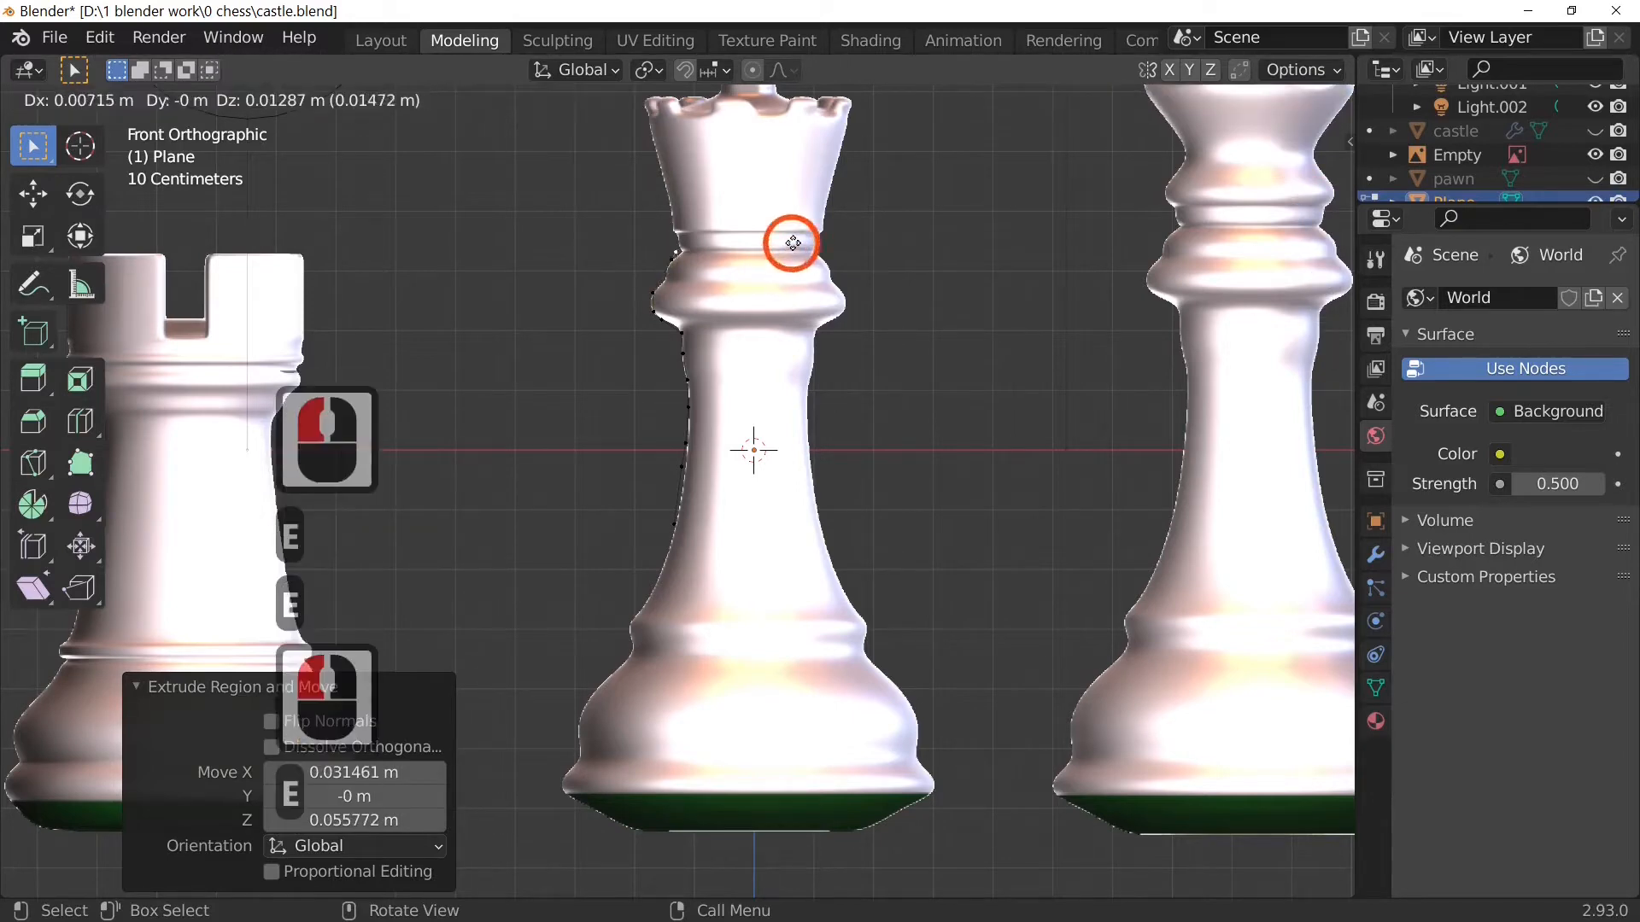
click(796, 240)
Step: Extrude the profile over the thin ring and up the crown's left side to its top rim
key(e)
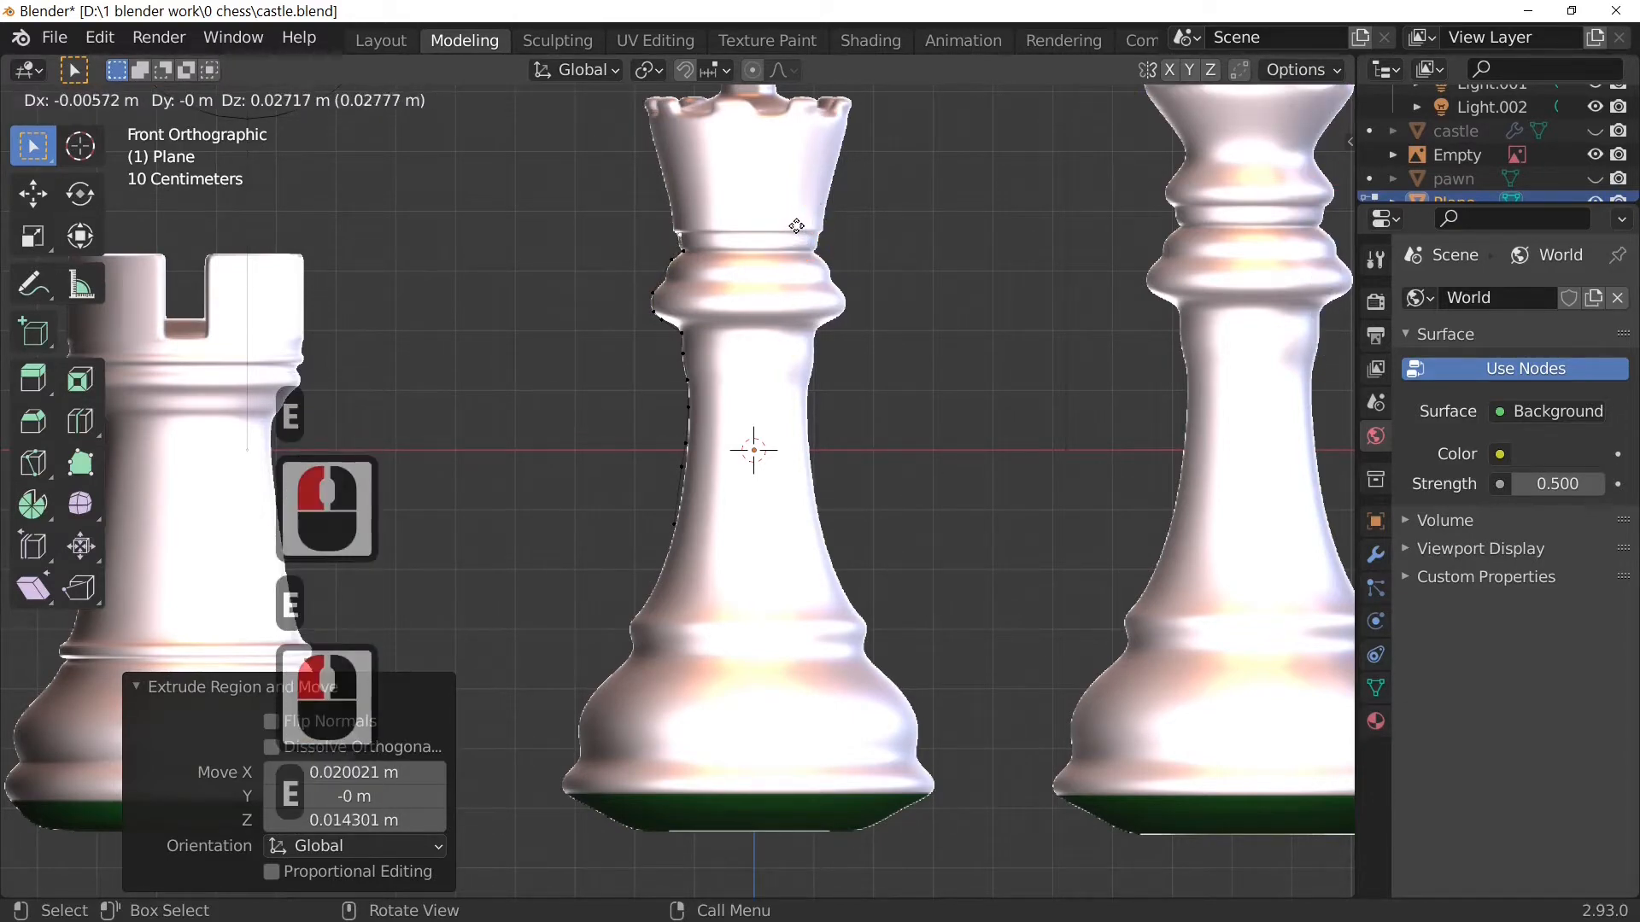
click(799, 227)
key(e)
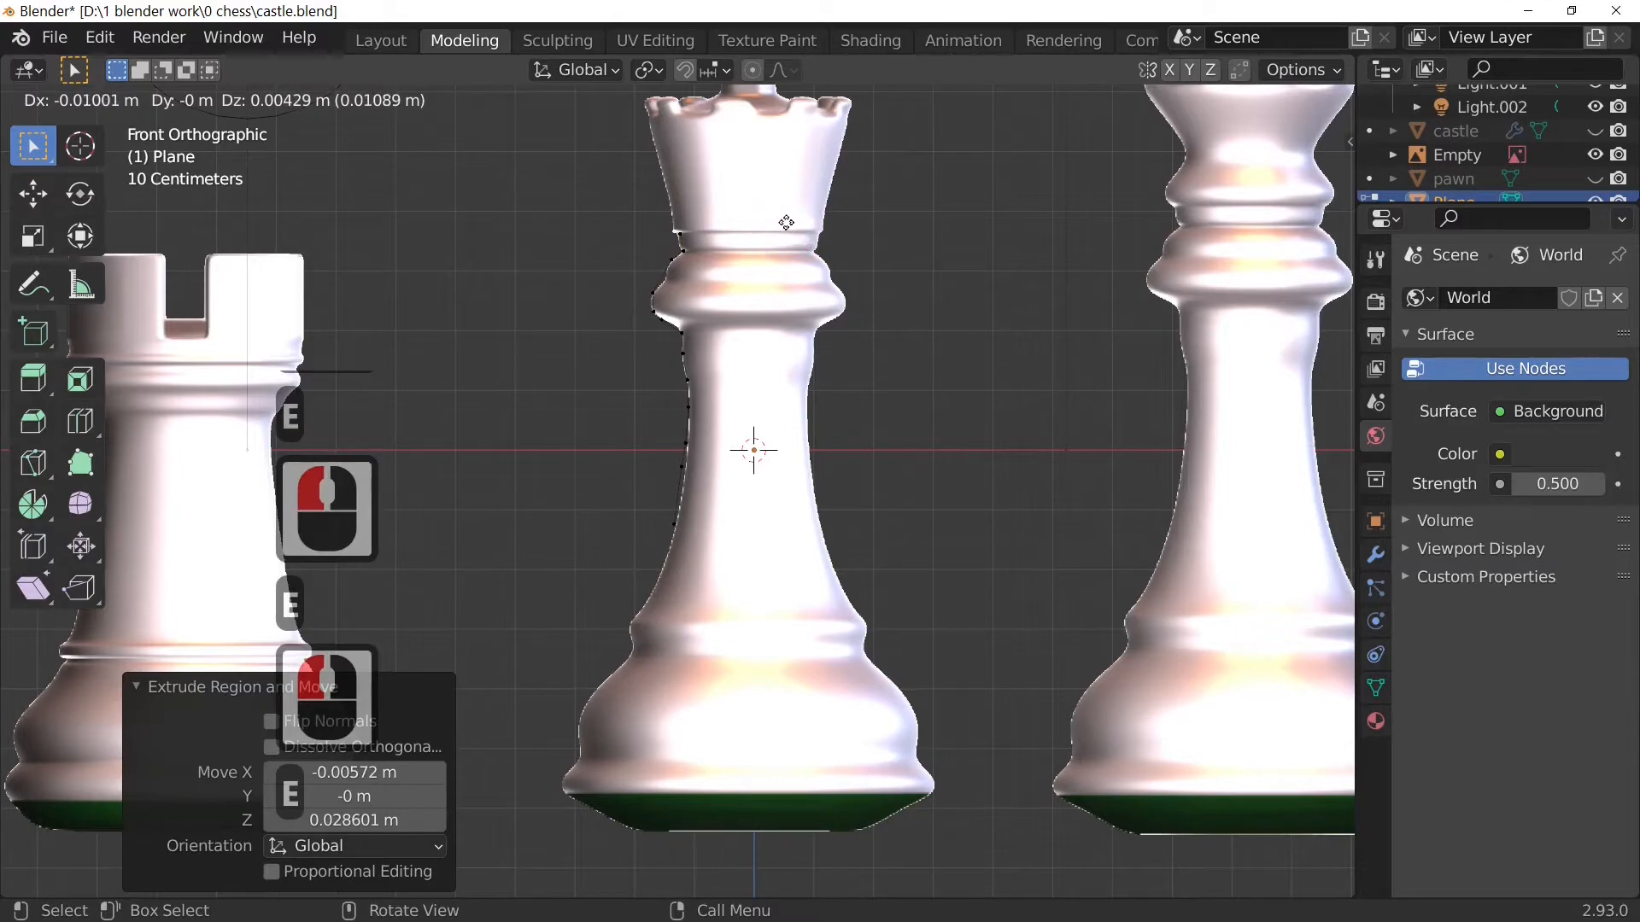
click(783, 220)
key(e)
click(780, 195)
key(e)
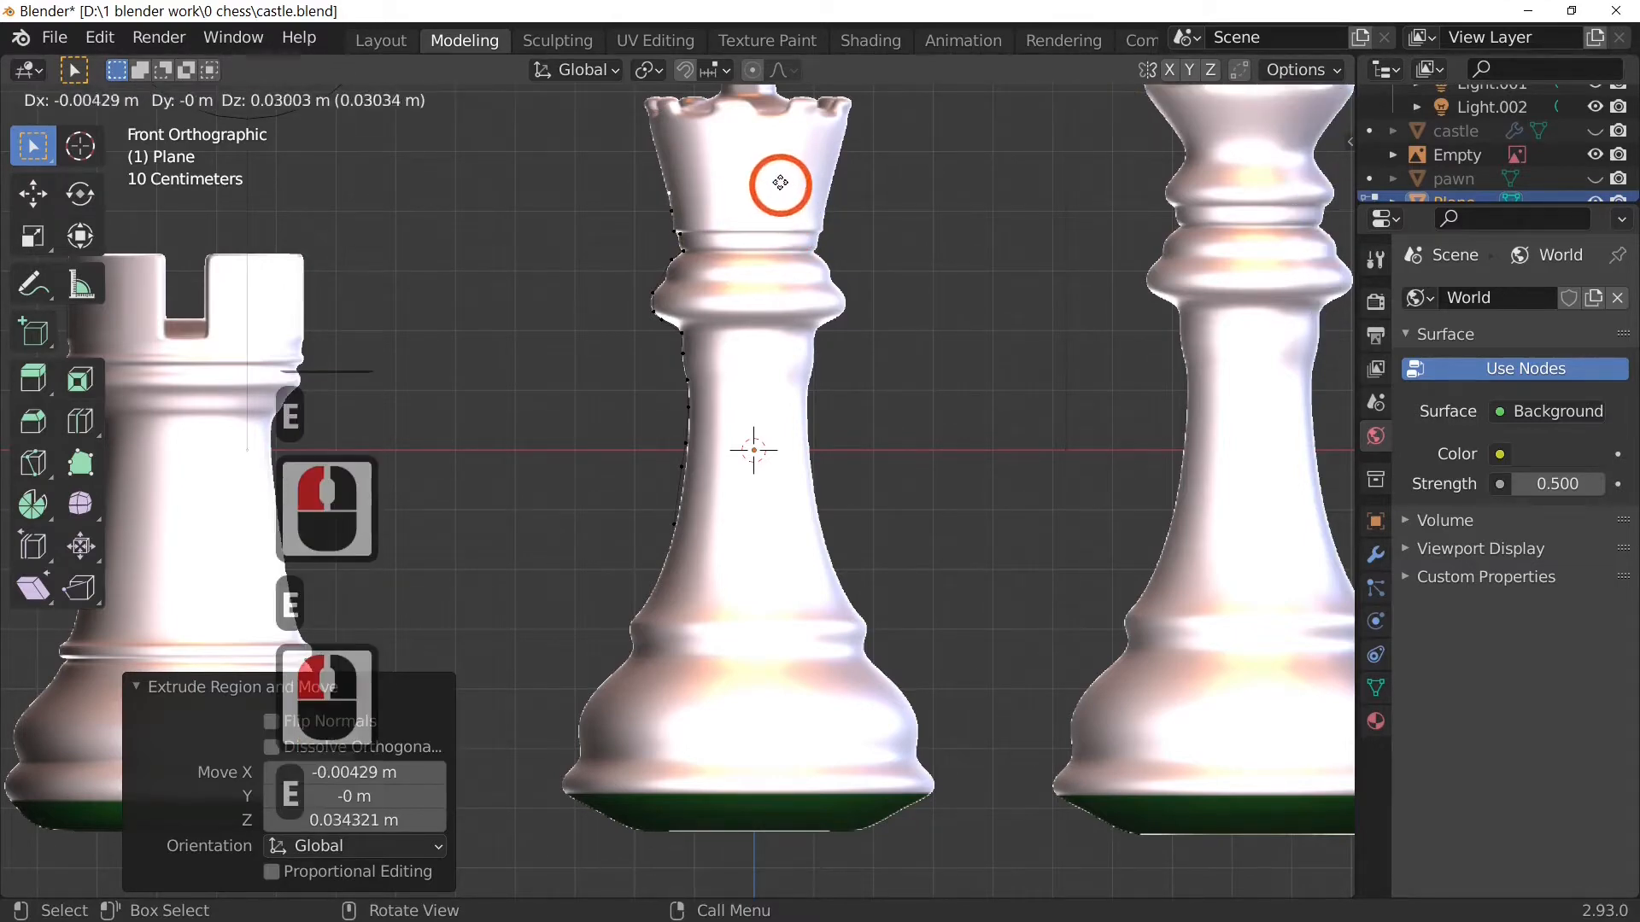
click(765, 150)
key(e)
click(761, 115)
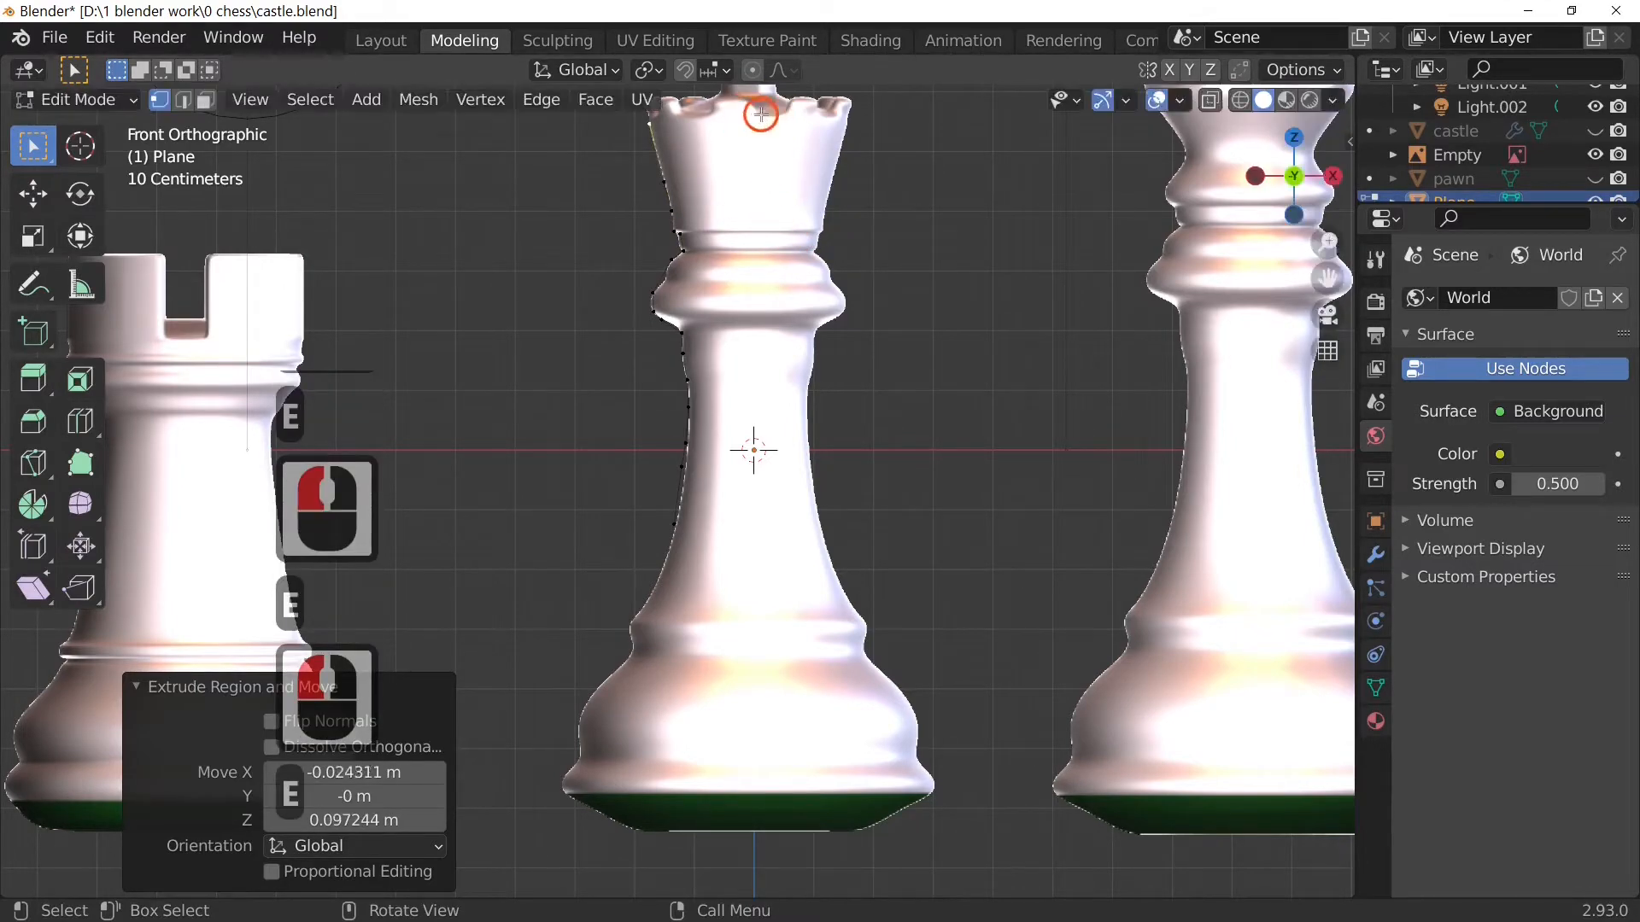
Step: Select the profile's lowest vertex and extrude two segments down the flaring lower stem outline
click(706, 469)
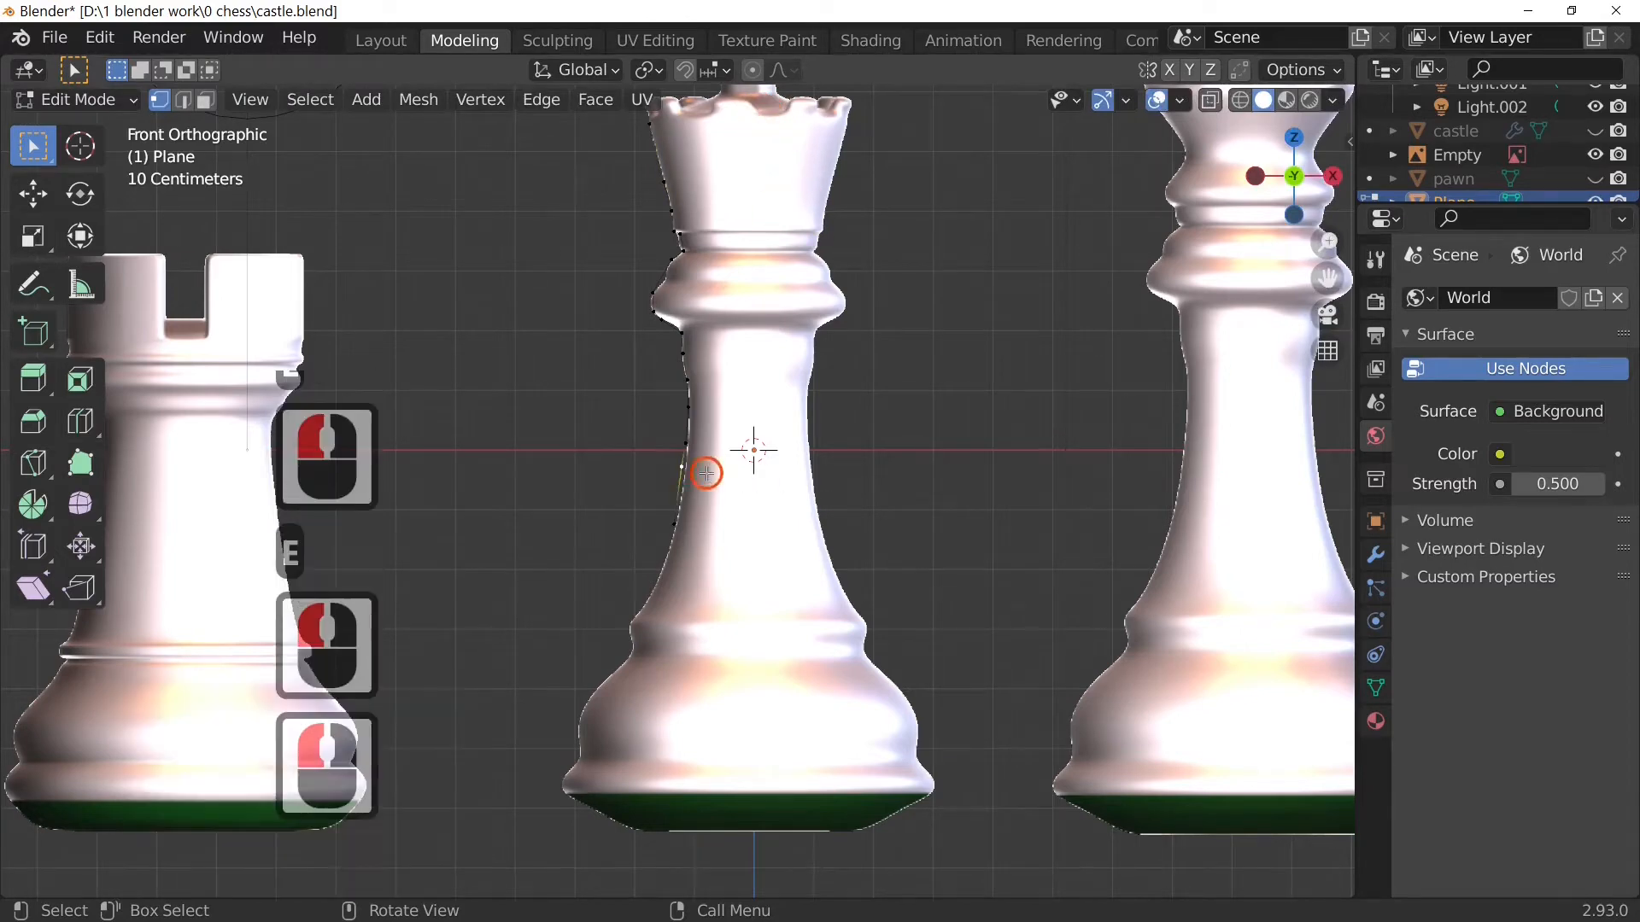
click(720, 556)
scroll(743, 581, up, 4)
click(690, 574)
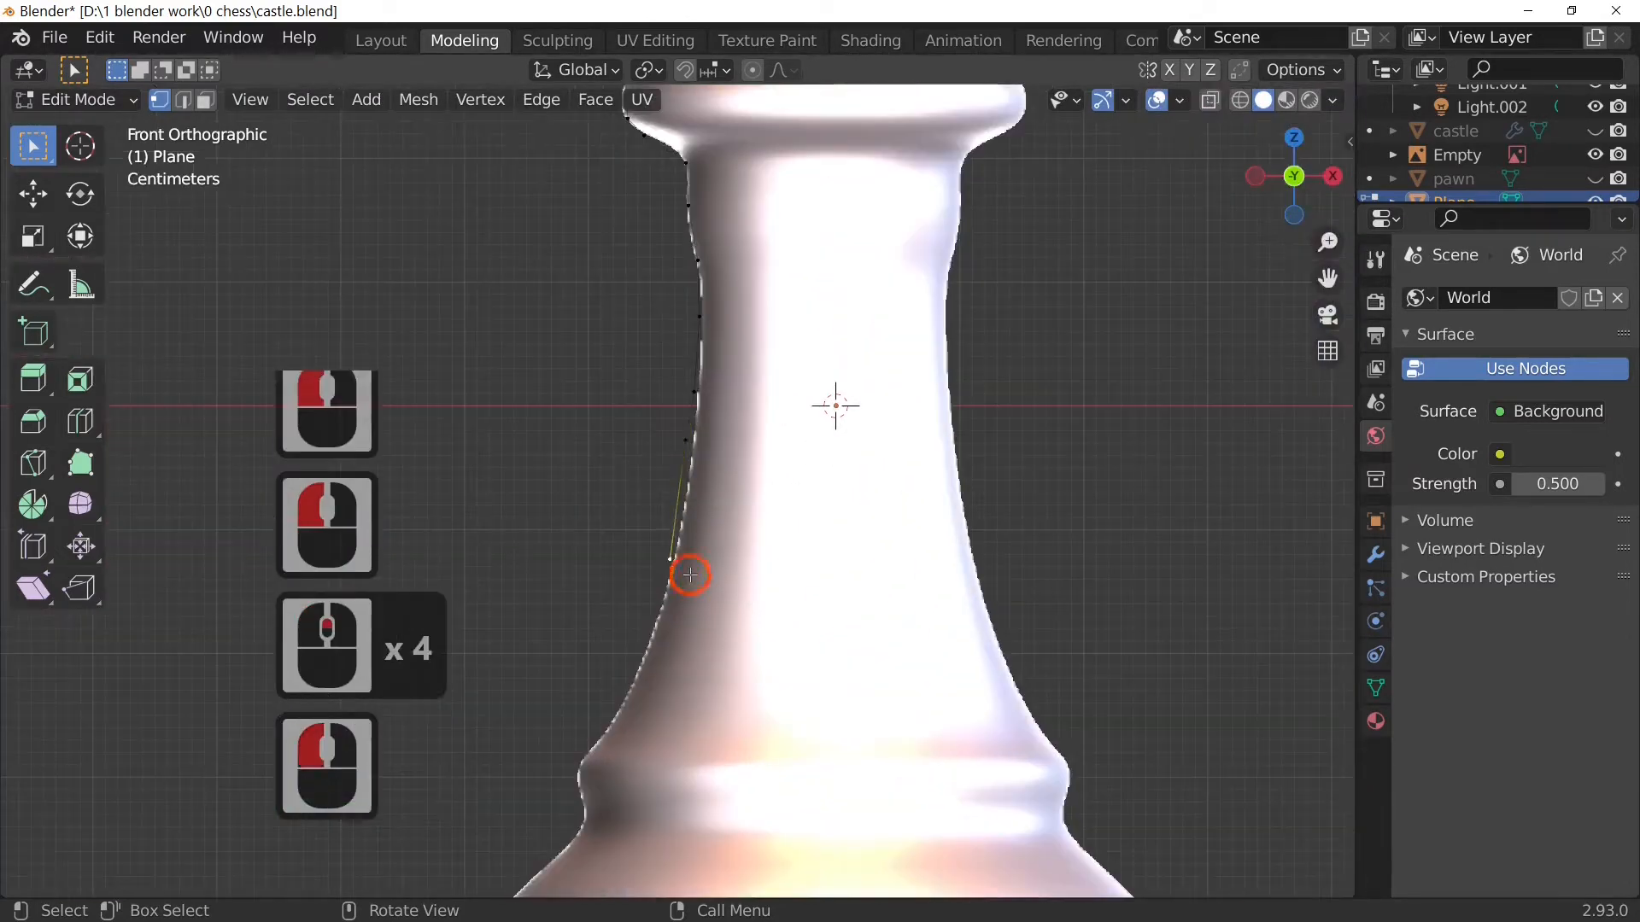
scroll(716, 609, down, 3)
key(e)
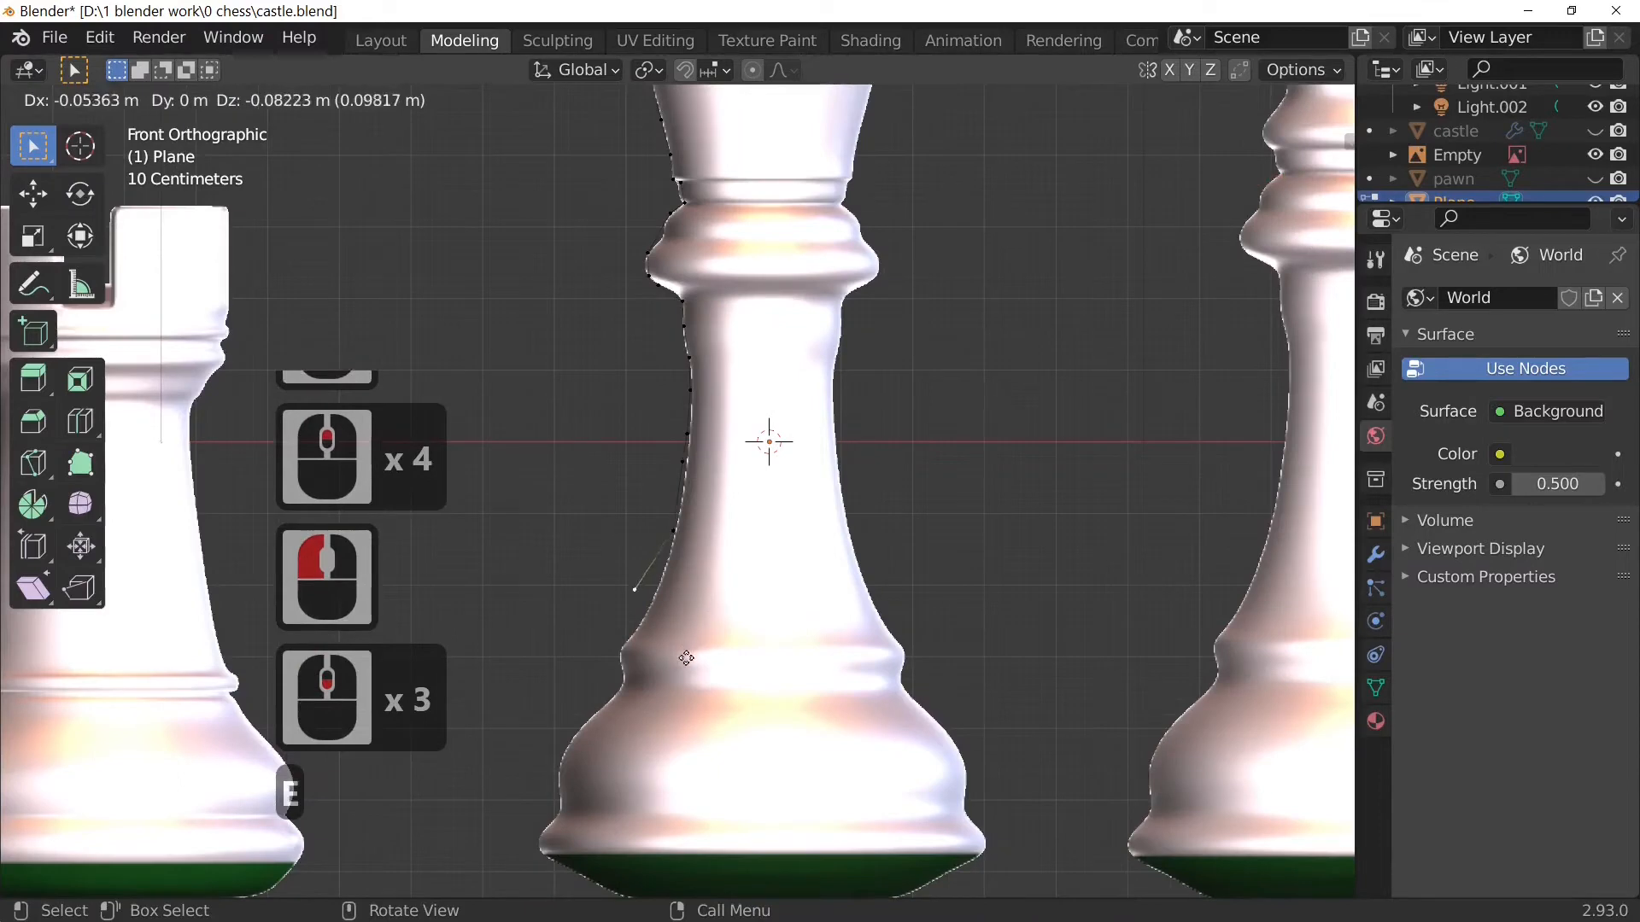
click(691, 682)
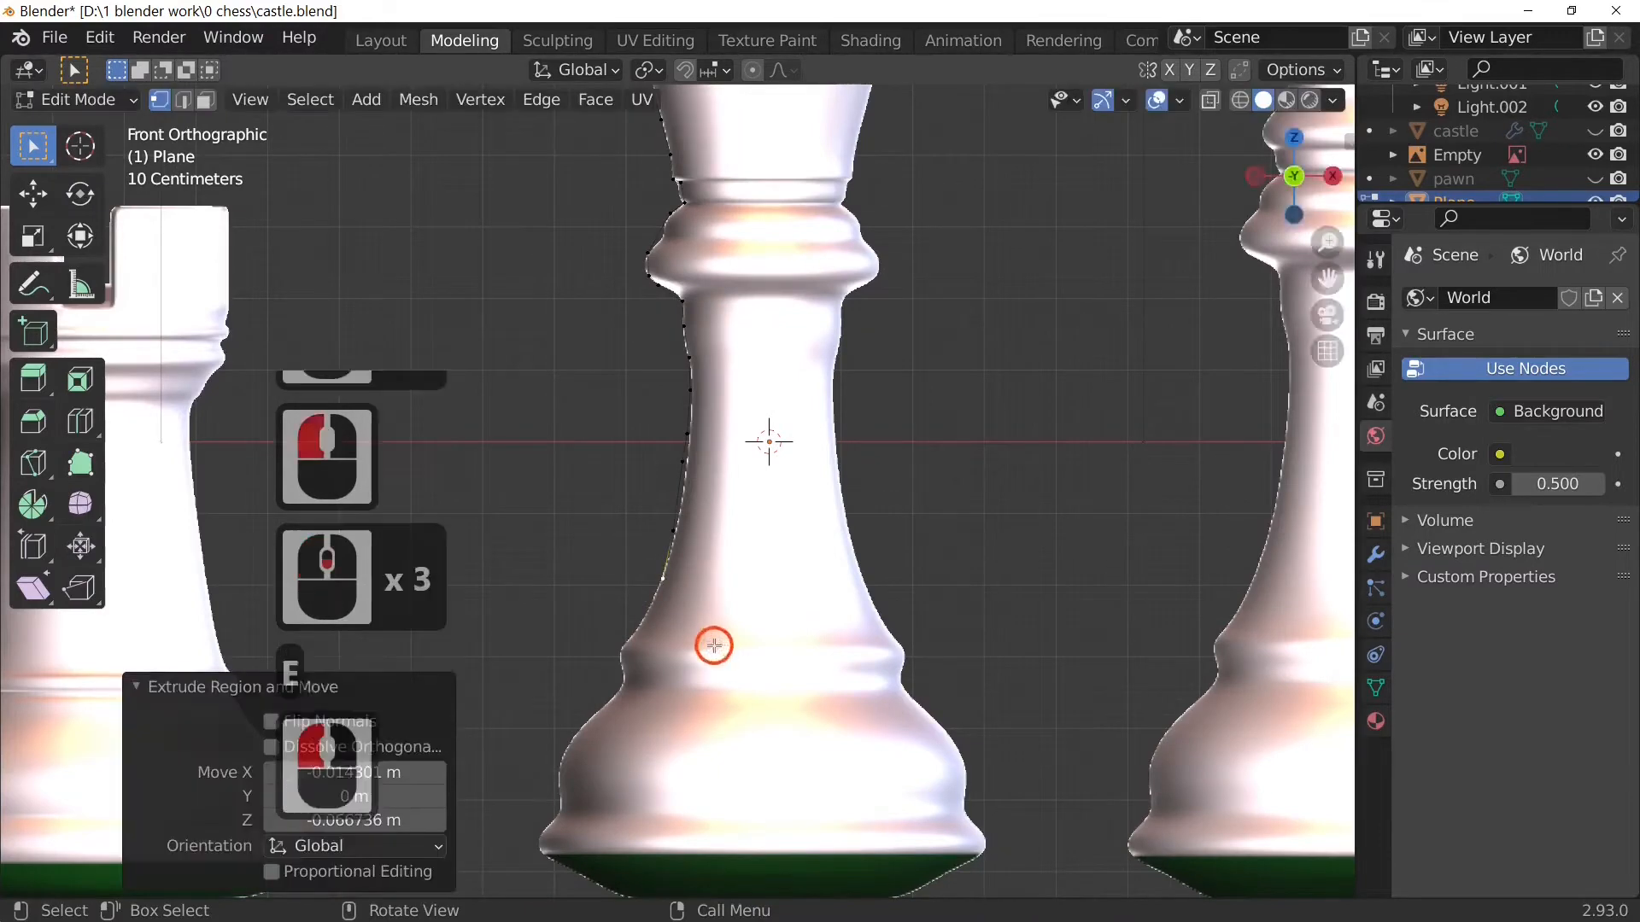
click(669, 688)
Step: Extrude the profile around the ring above the base and into the start of the base bulge
key(e)
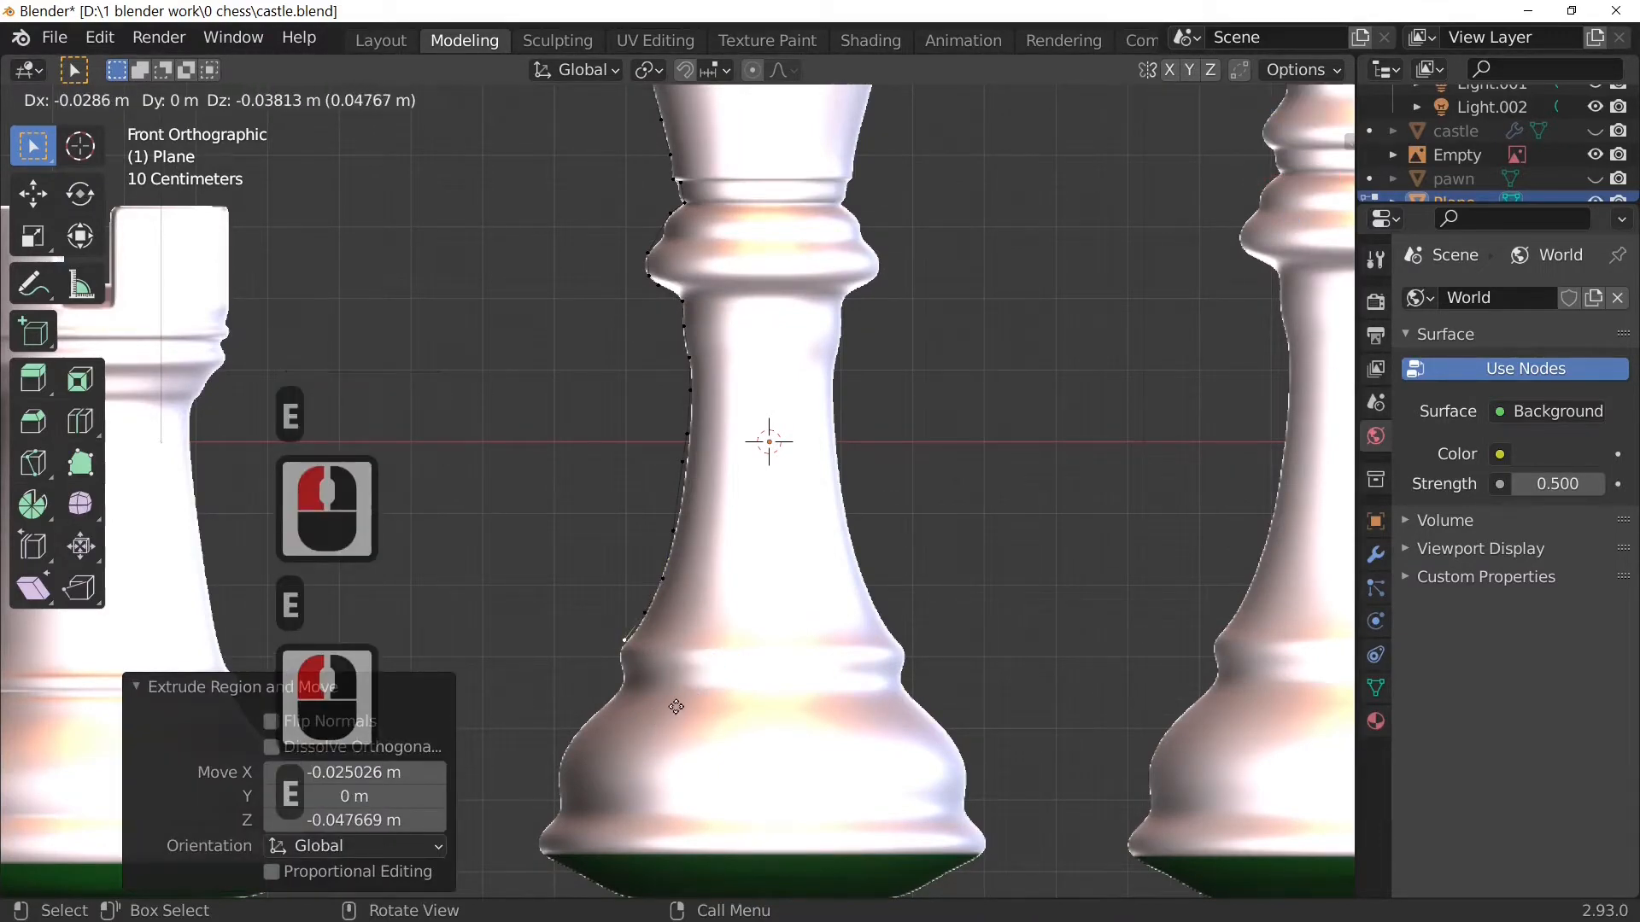
click(666, 720)
key(e)
click(677, 743)
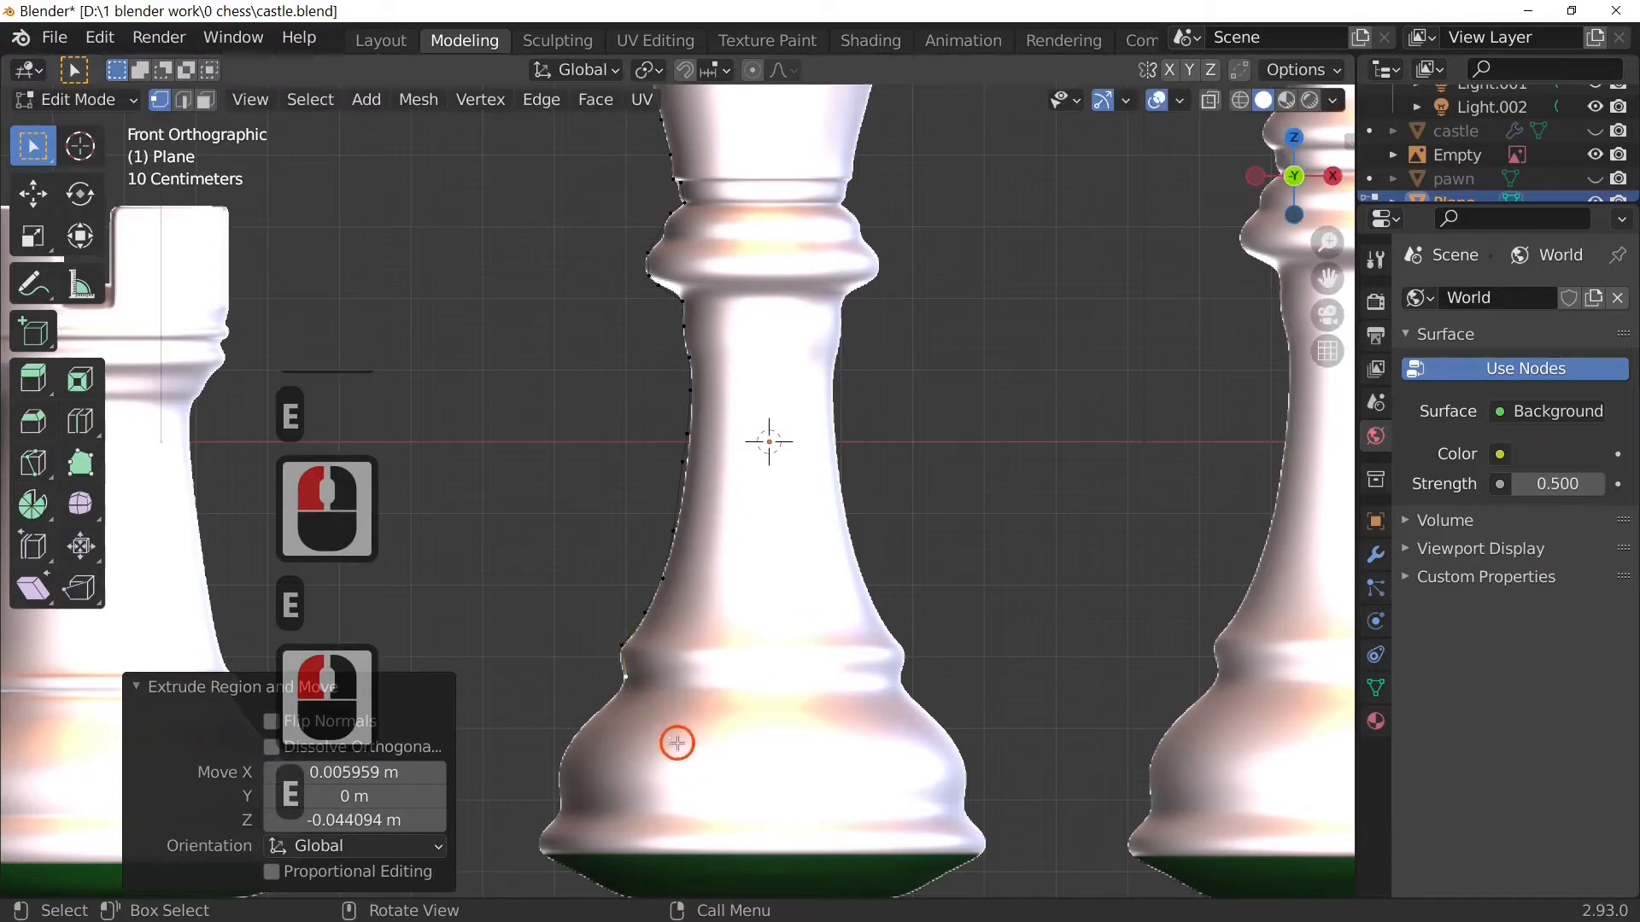
key(e)
click(658, 761)
Step: Extrude the profile down the left side of the base bulge and out to the flared bottom rim
key(e)
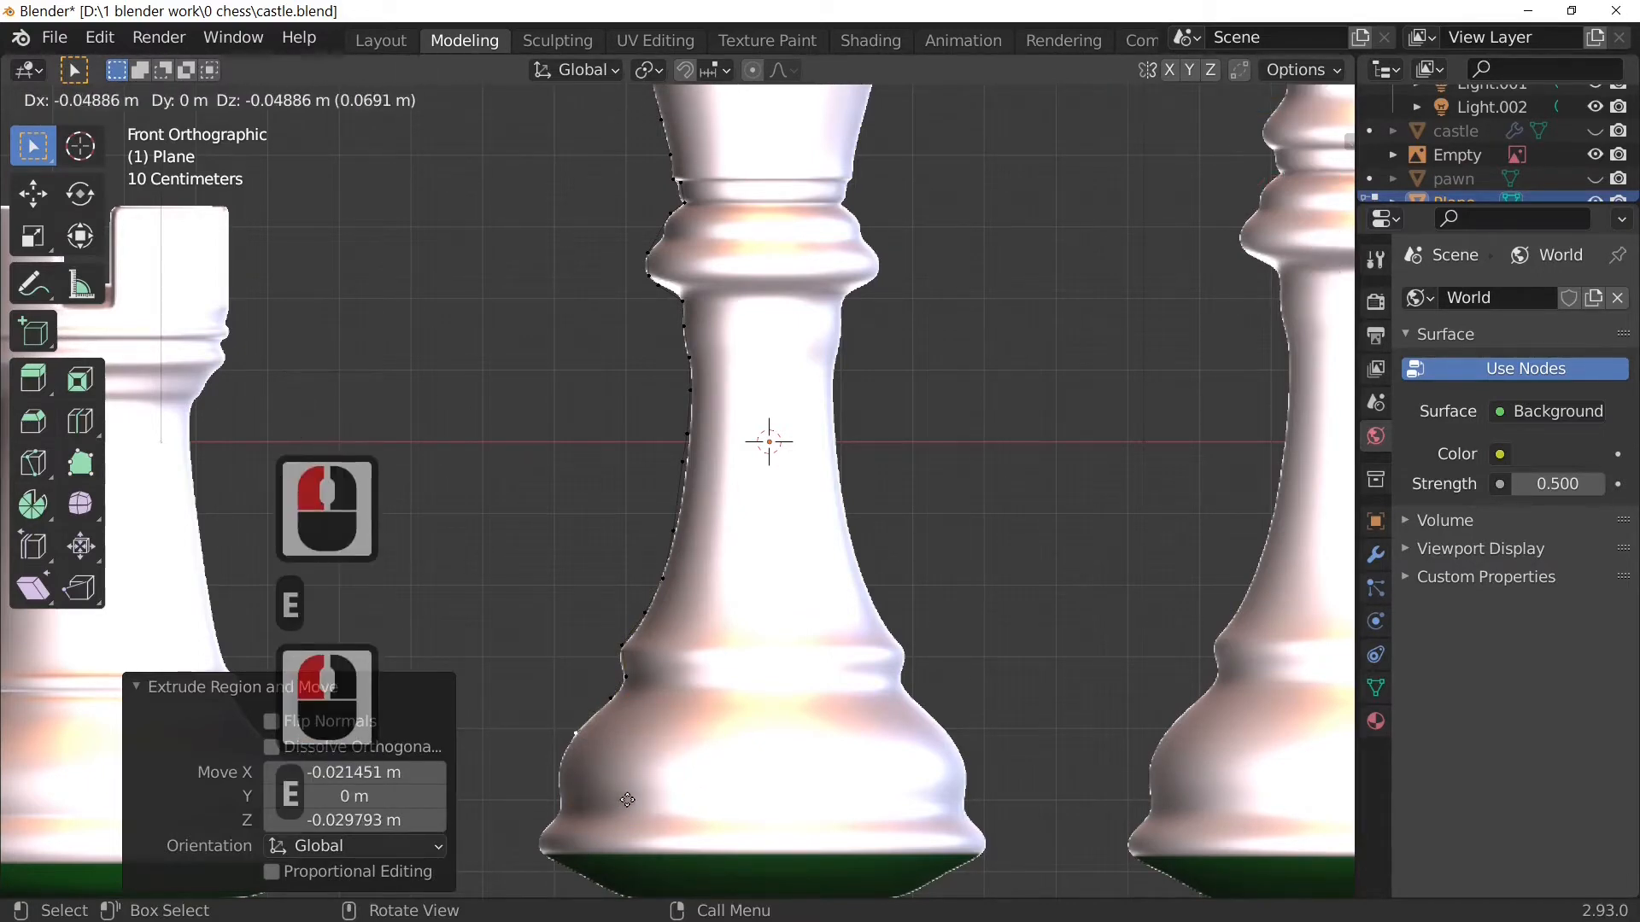
click(626, 798)
key(e)
click(612, 833)
key(e)
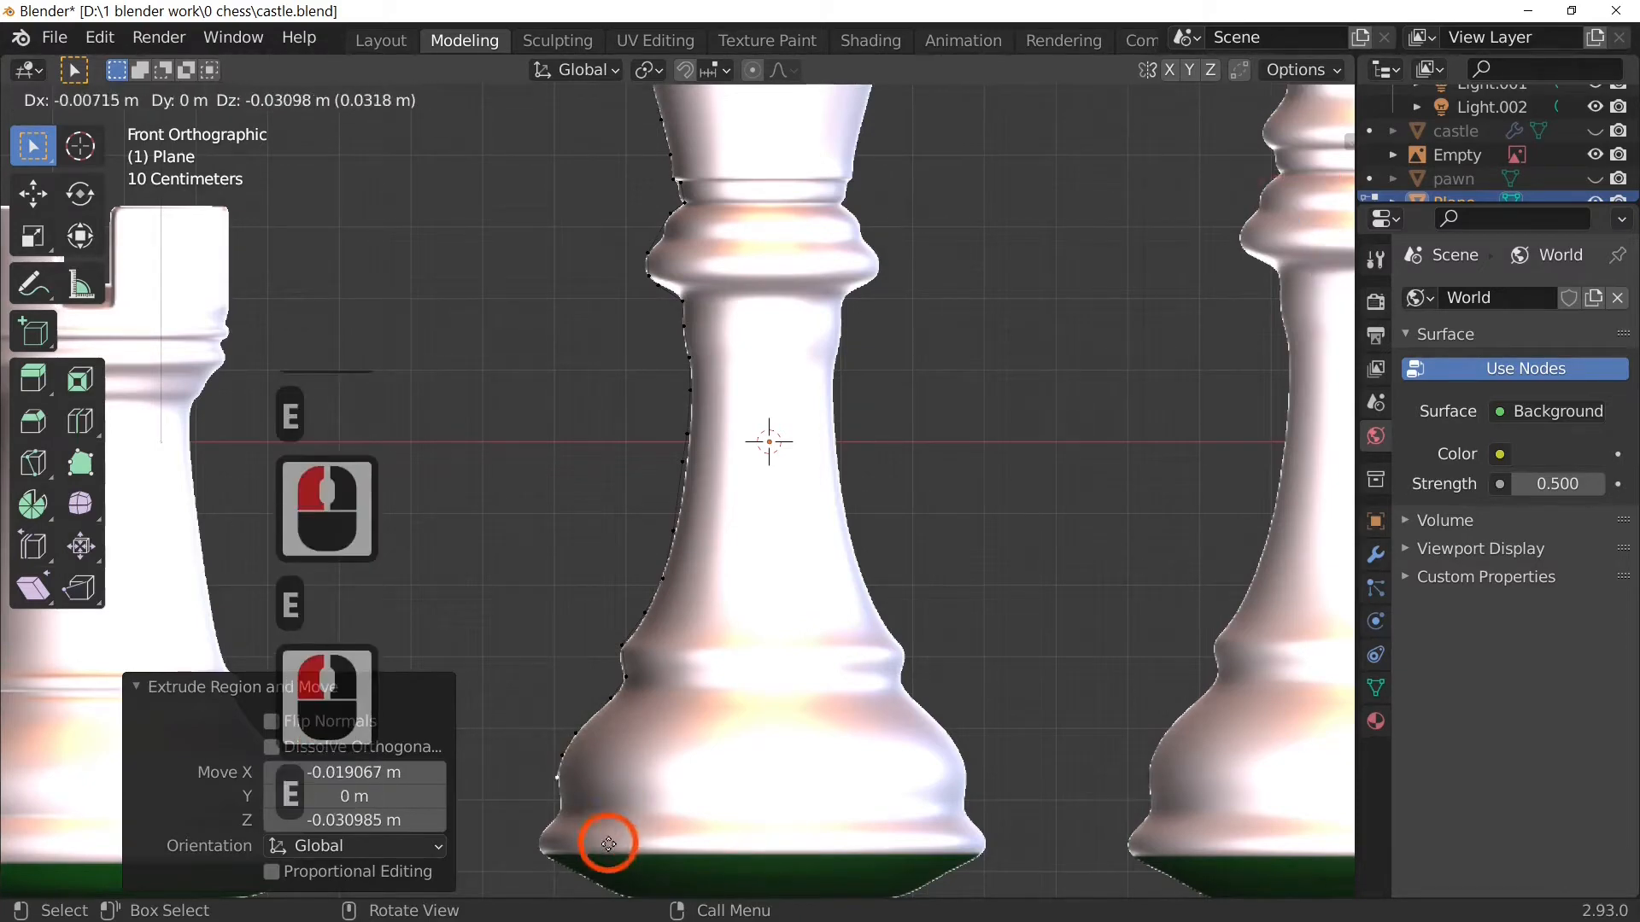
click(607, 863)
key(e)
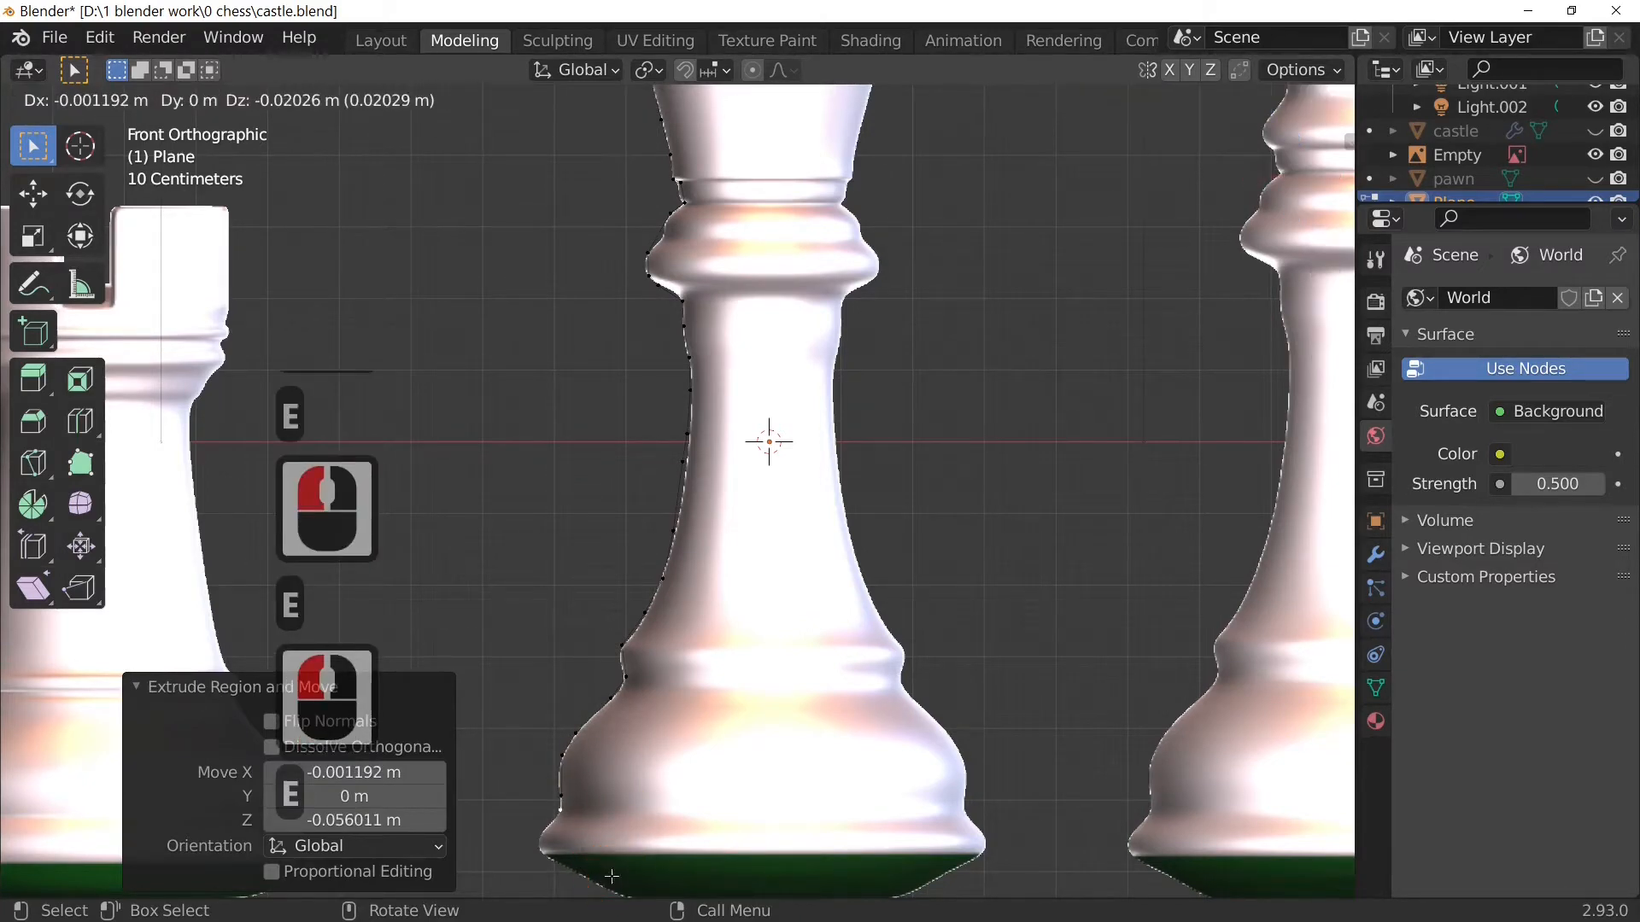
click(611, 876)
key(e)
click(594, 91)
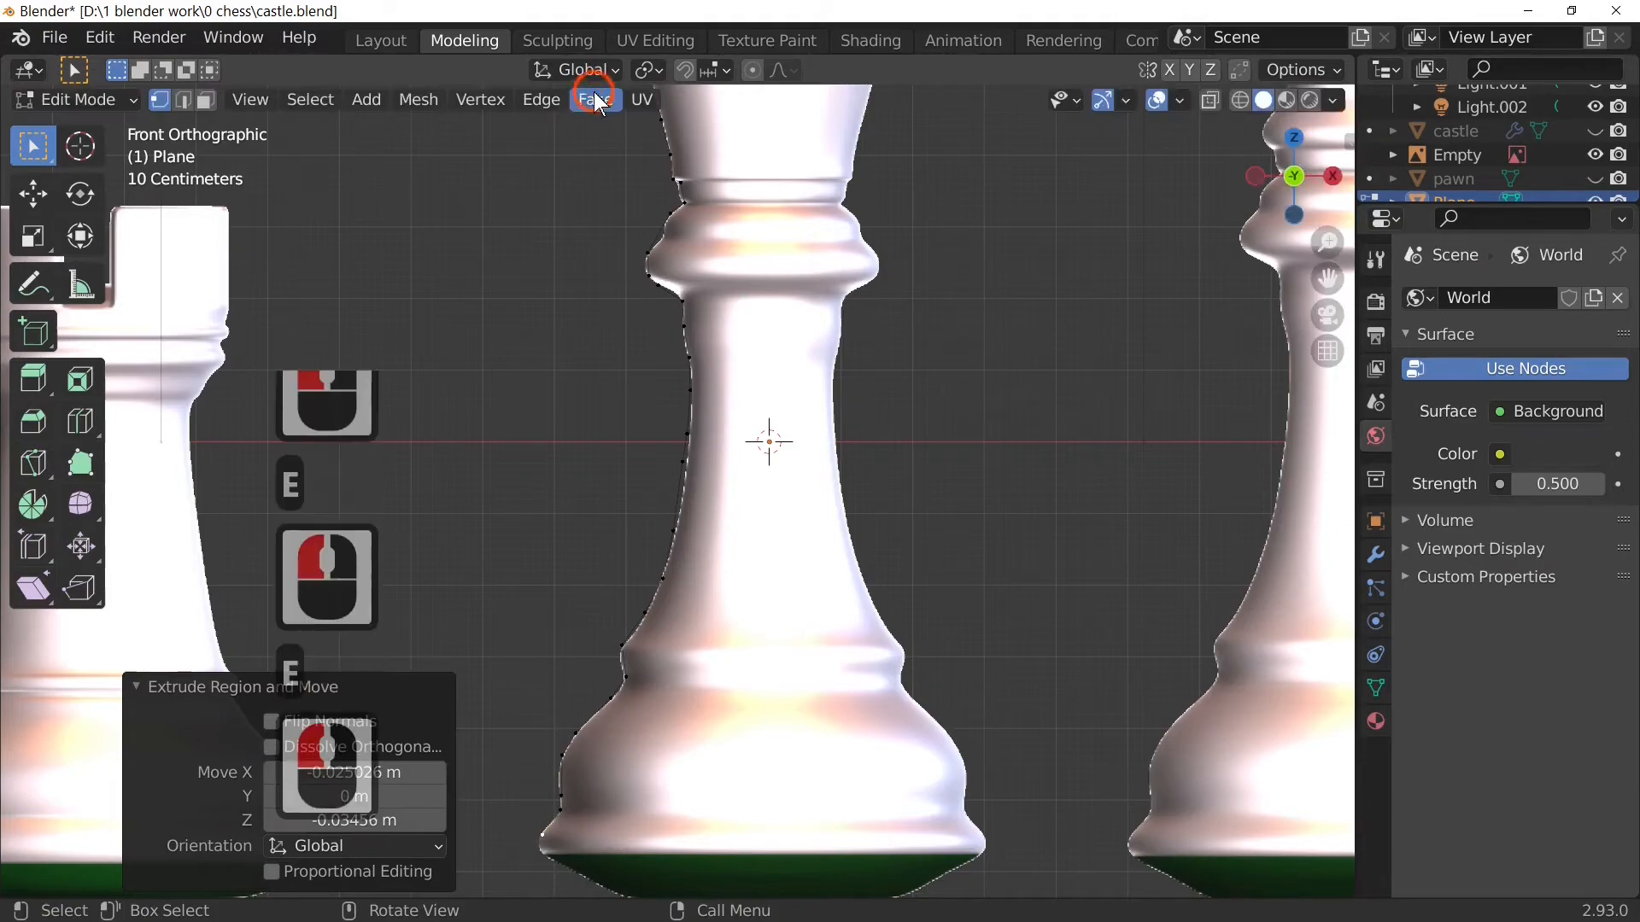
Step: Extrude the profile around the bottom rim and inward along the green underside to the flat bottom edge
scroll(597, 267, down, 4)
scroll(693, 518, up, 4)
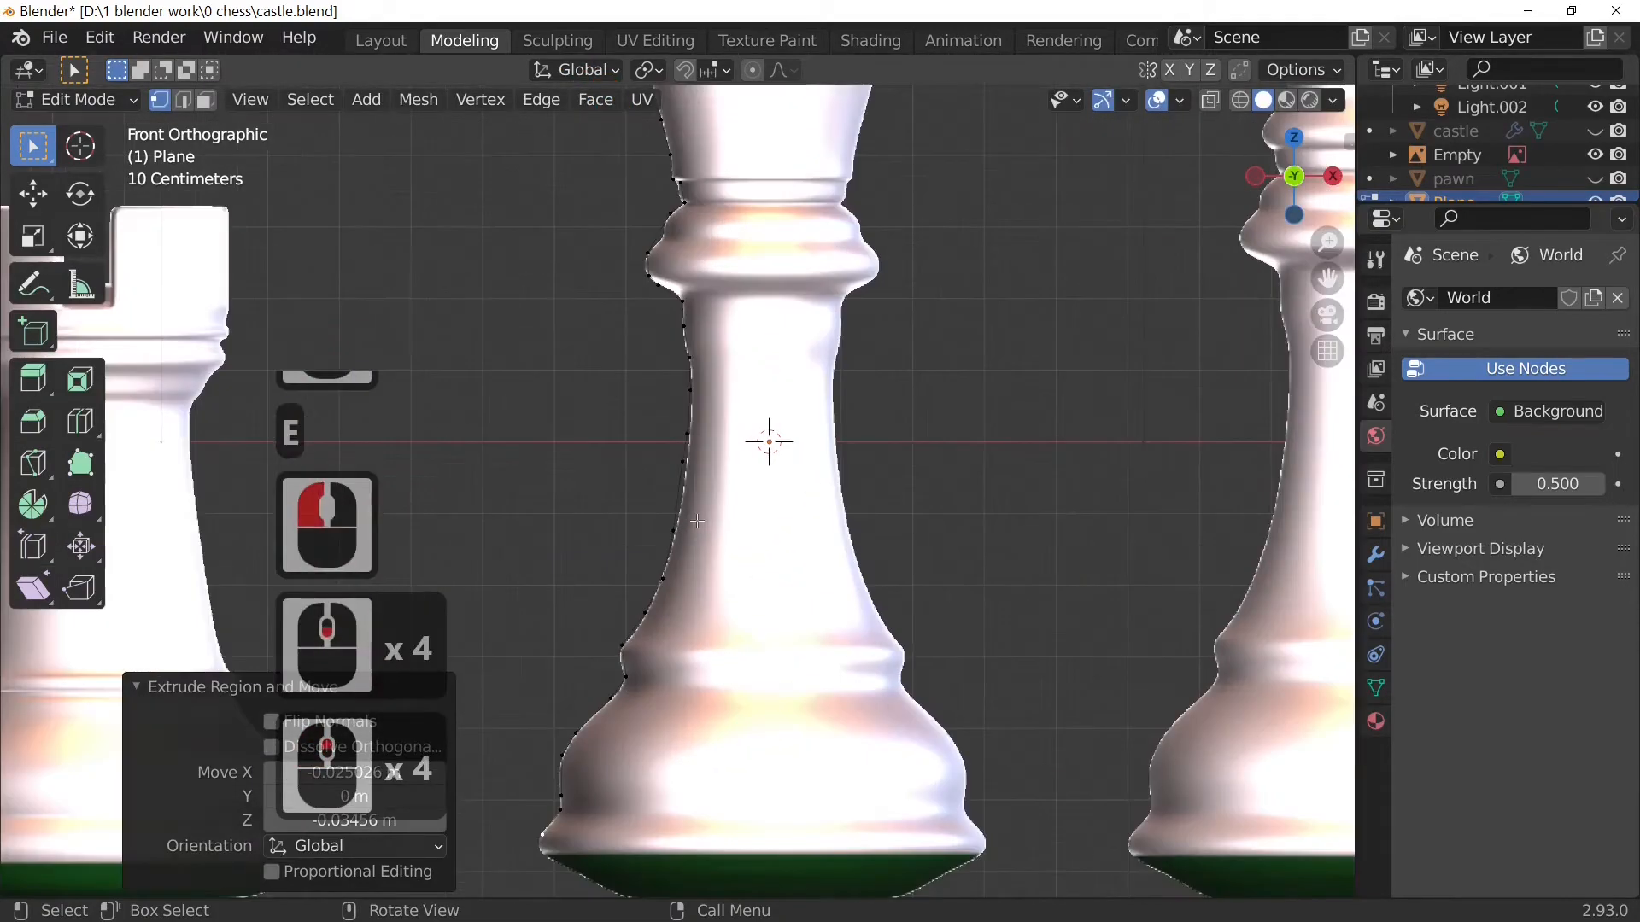
shift+middle_drag(773, 582, 839, 147)
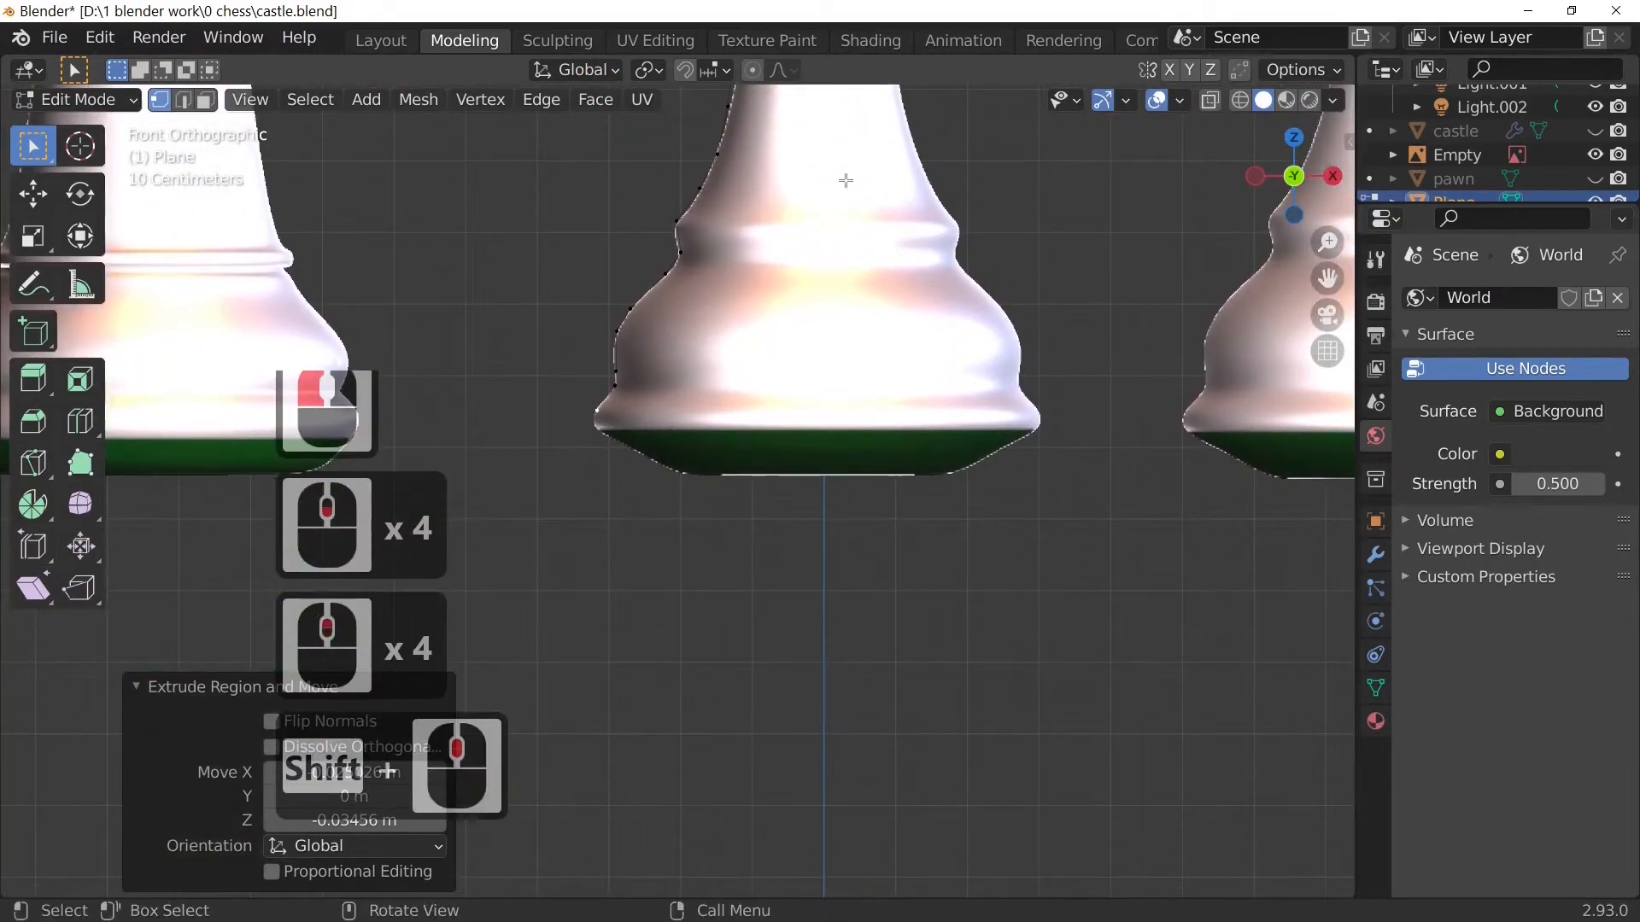
key(e)
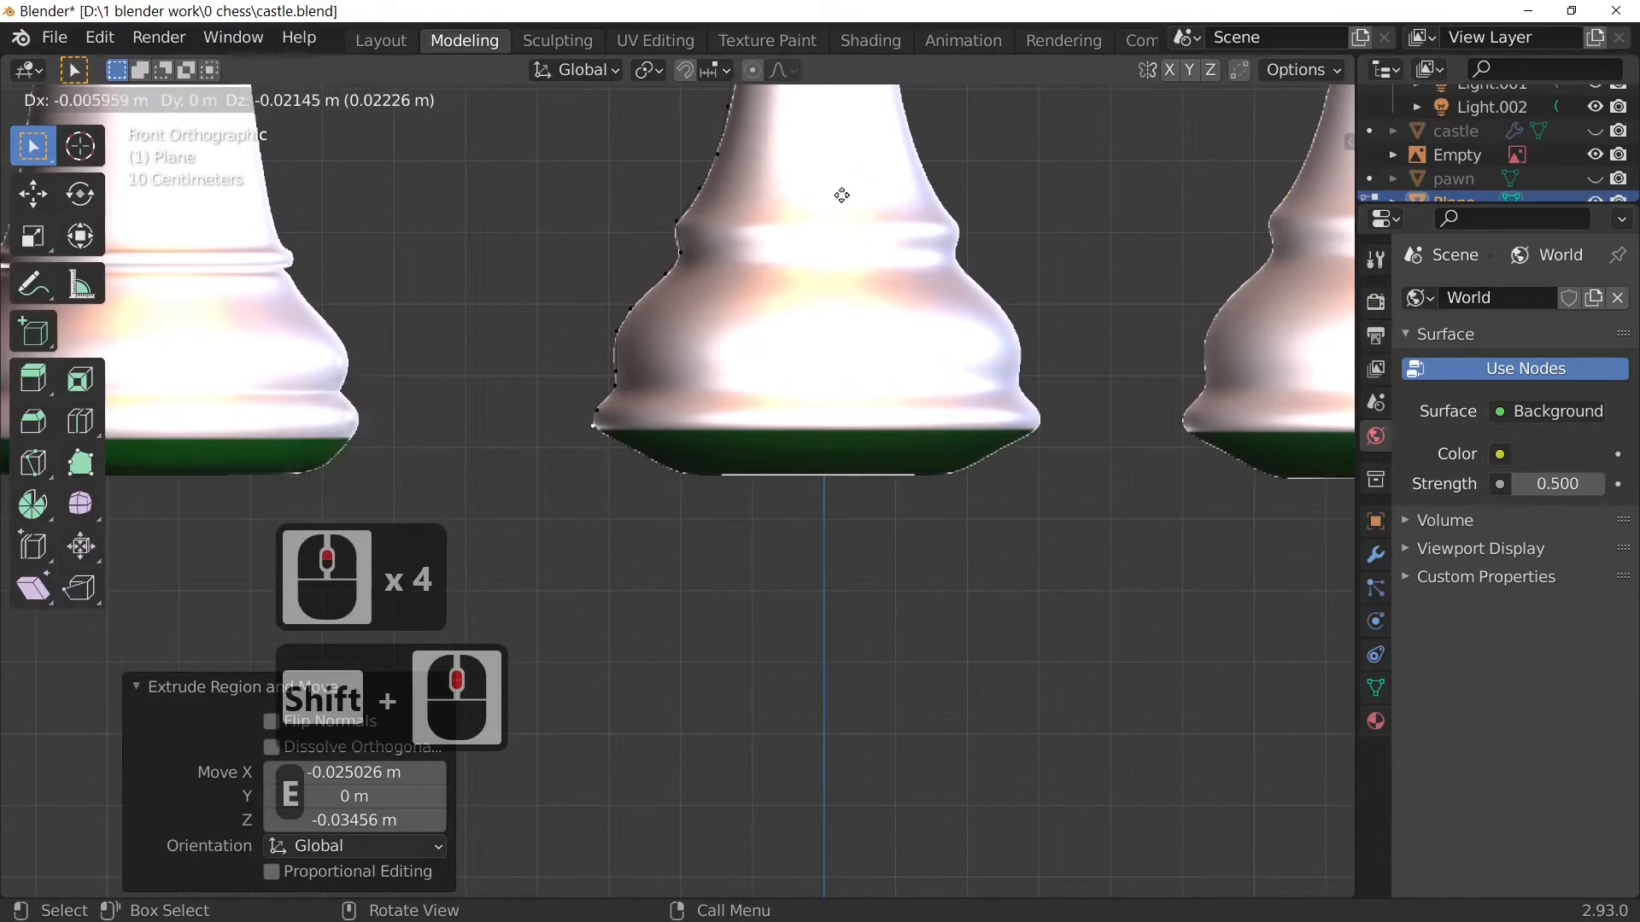
click(843, 205)
click(864, 208)
key(e)
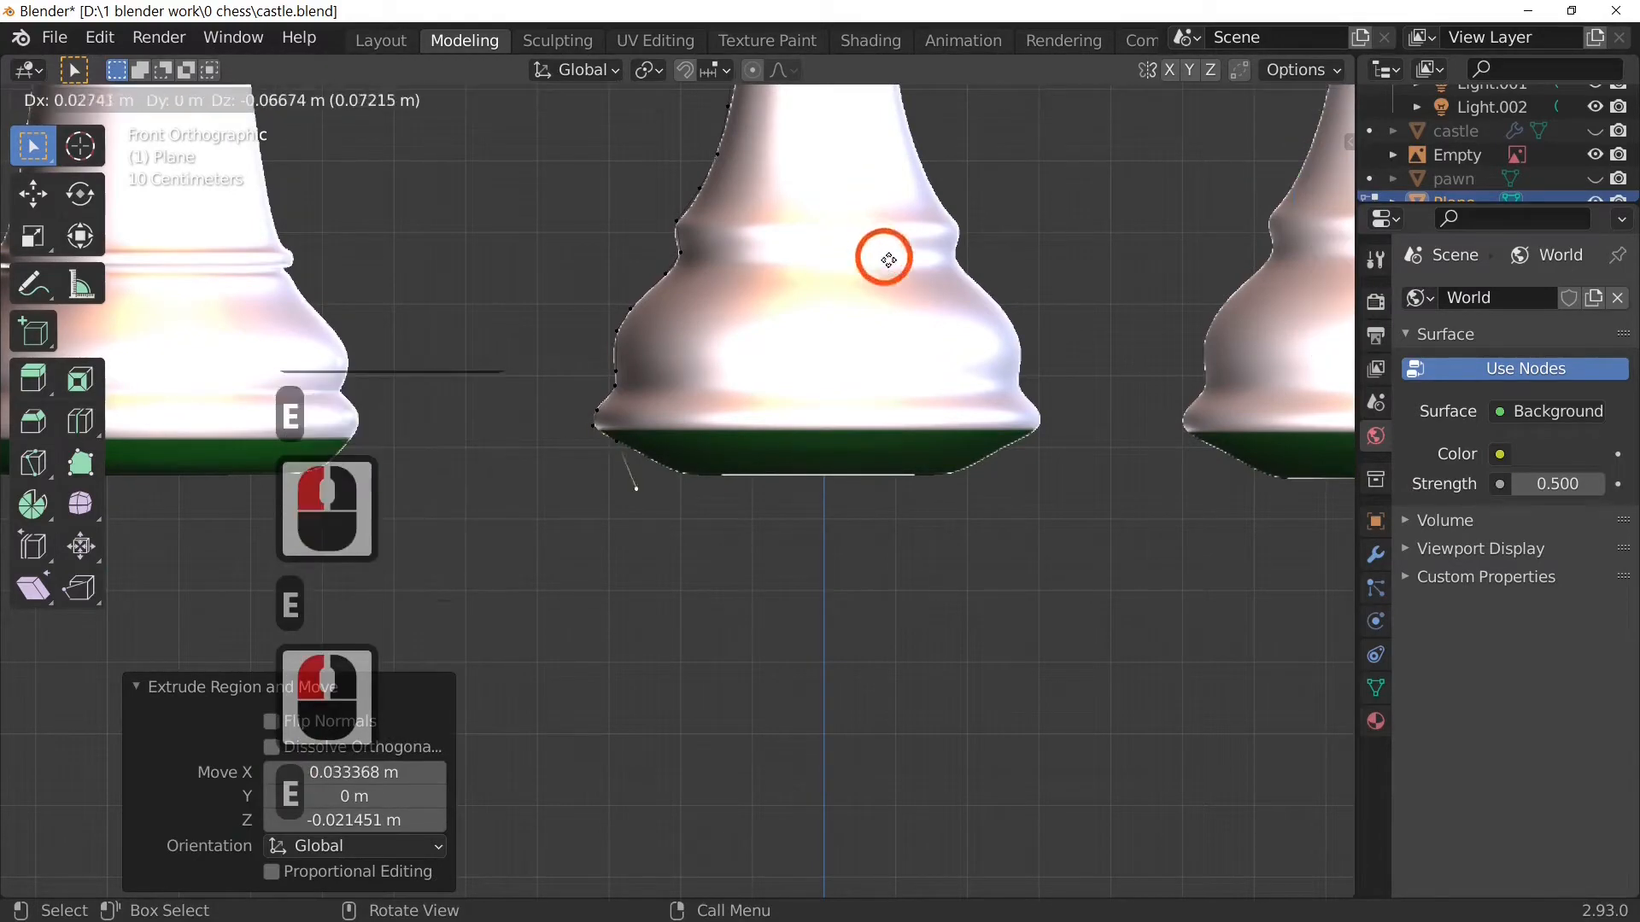
click(928, 240)
key(e)
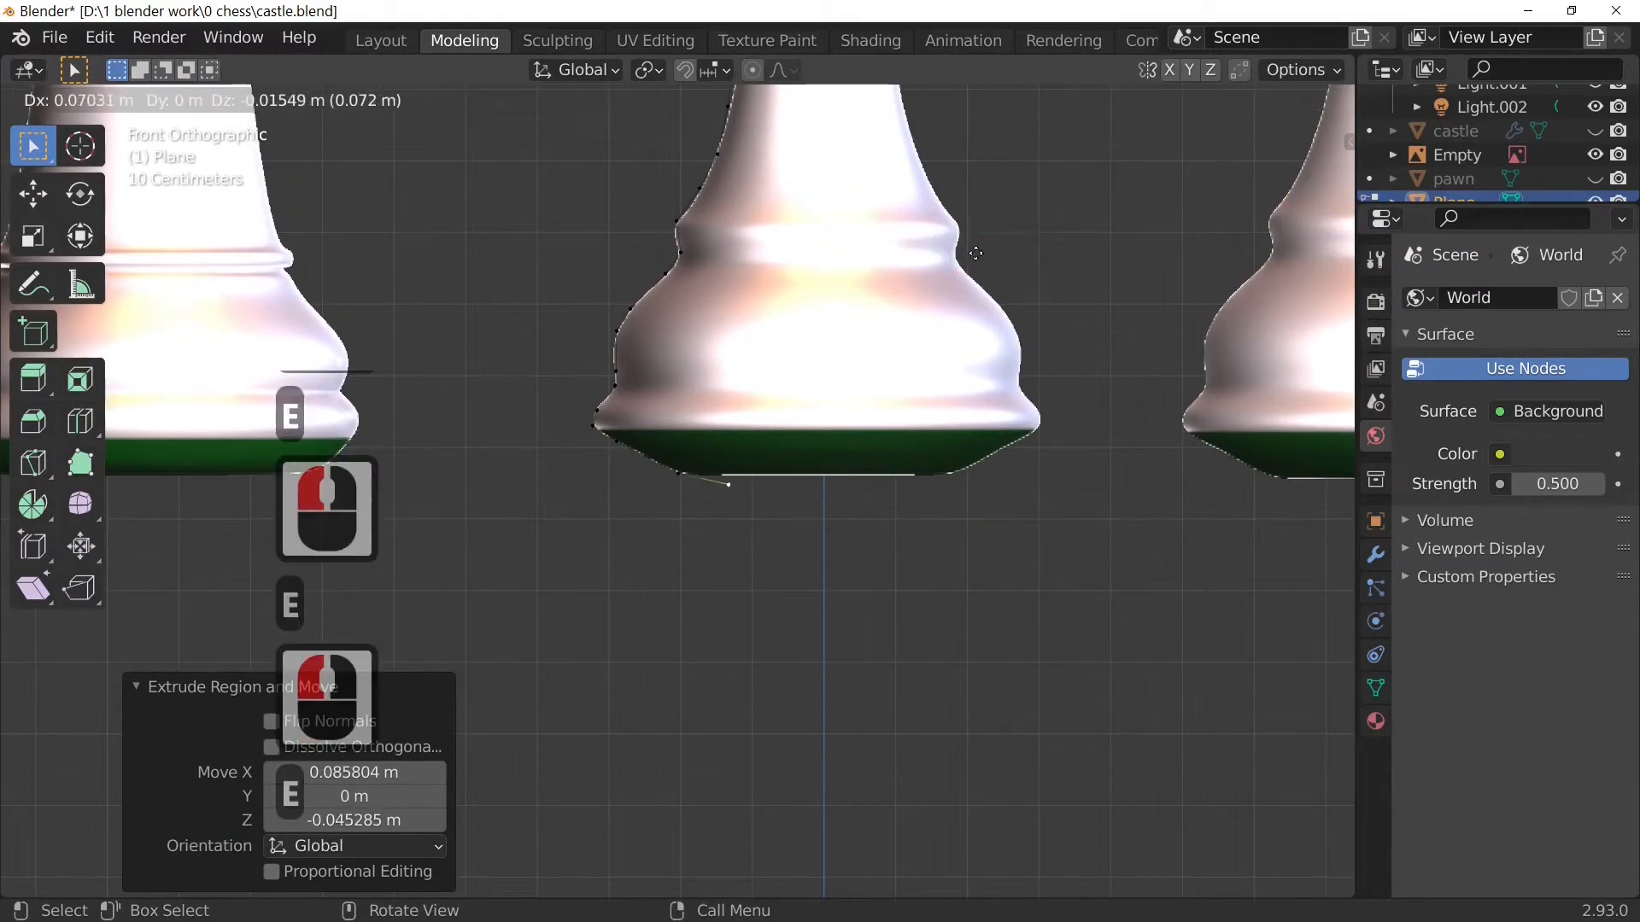
click(972, 246)
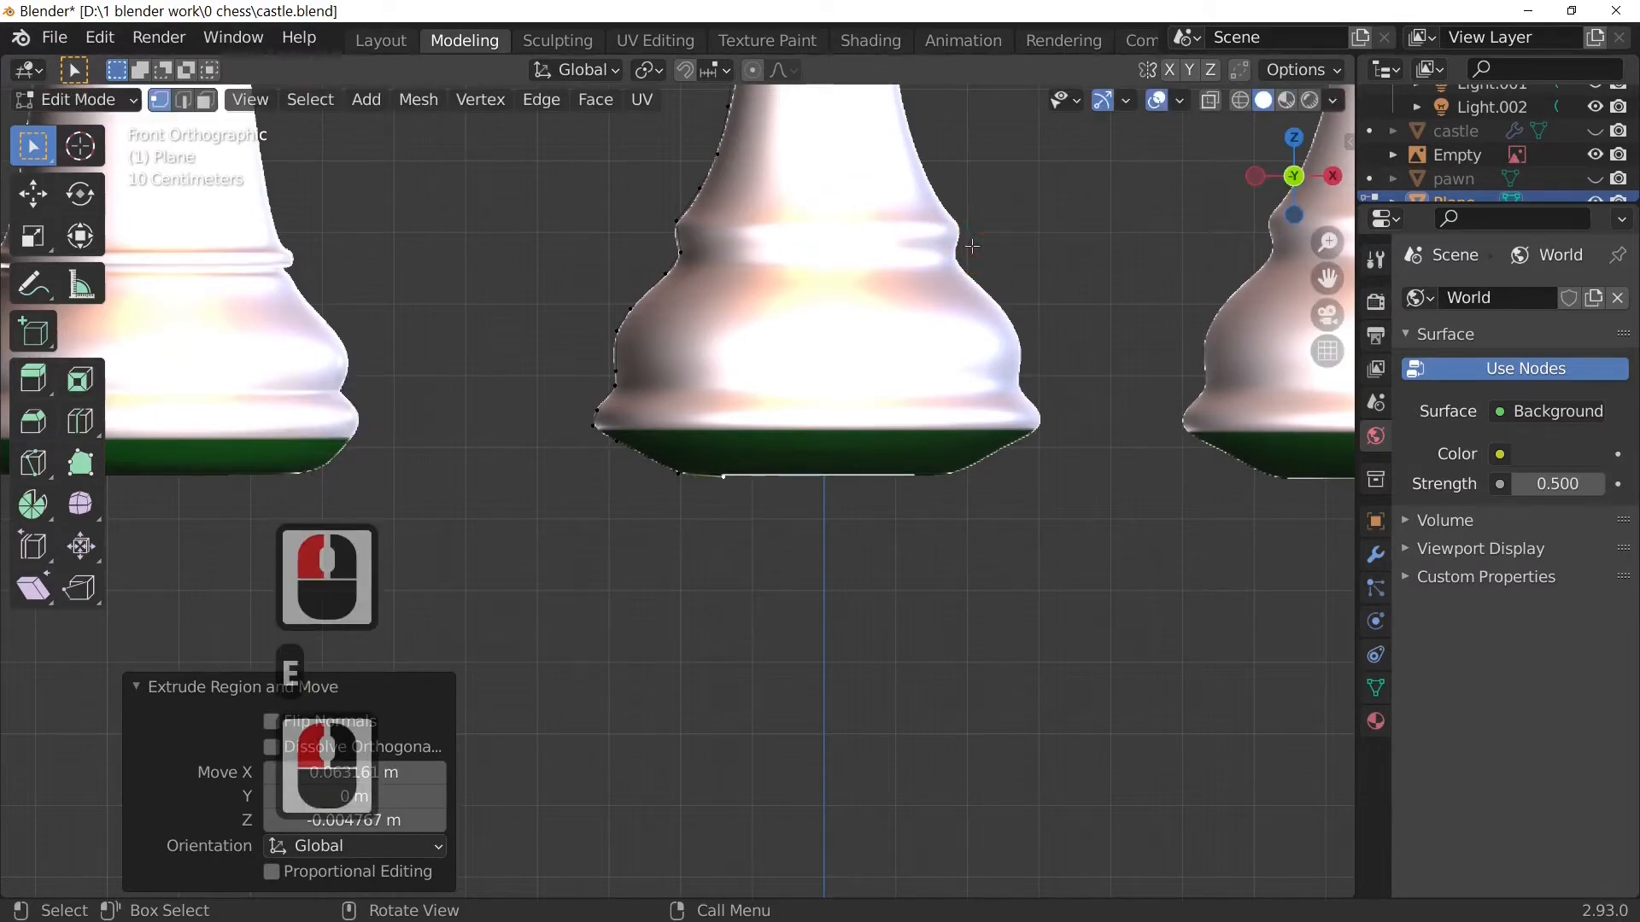
Step: Select the entire profile and spin it about 90° around the Z axis at the 3D cursor
key(Tab)
scroll(972, 490, down, 5)
middle_drag(972, 490, 939, 557)
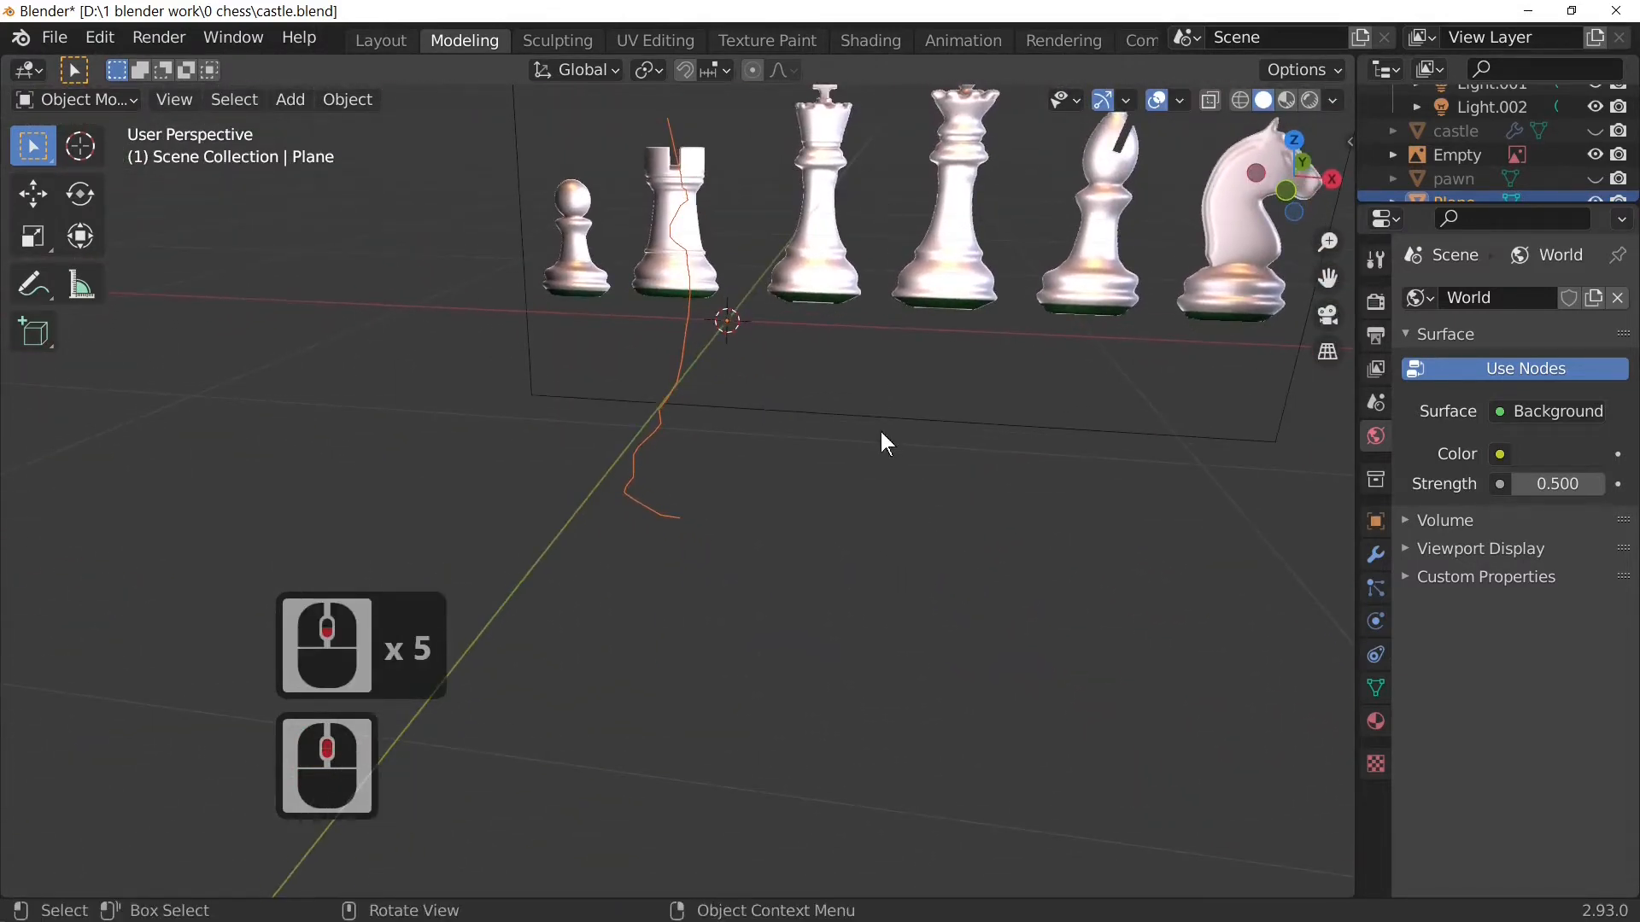
middle_drag(880, 429, 806, 478)
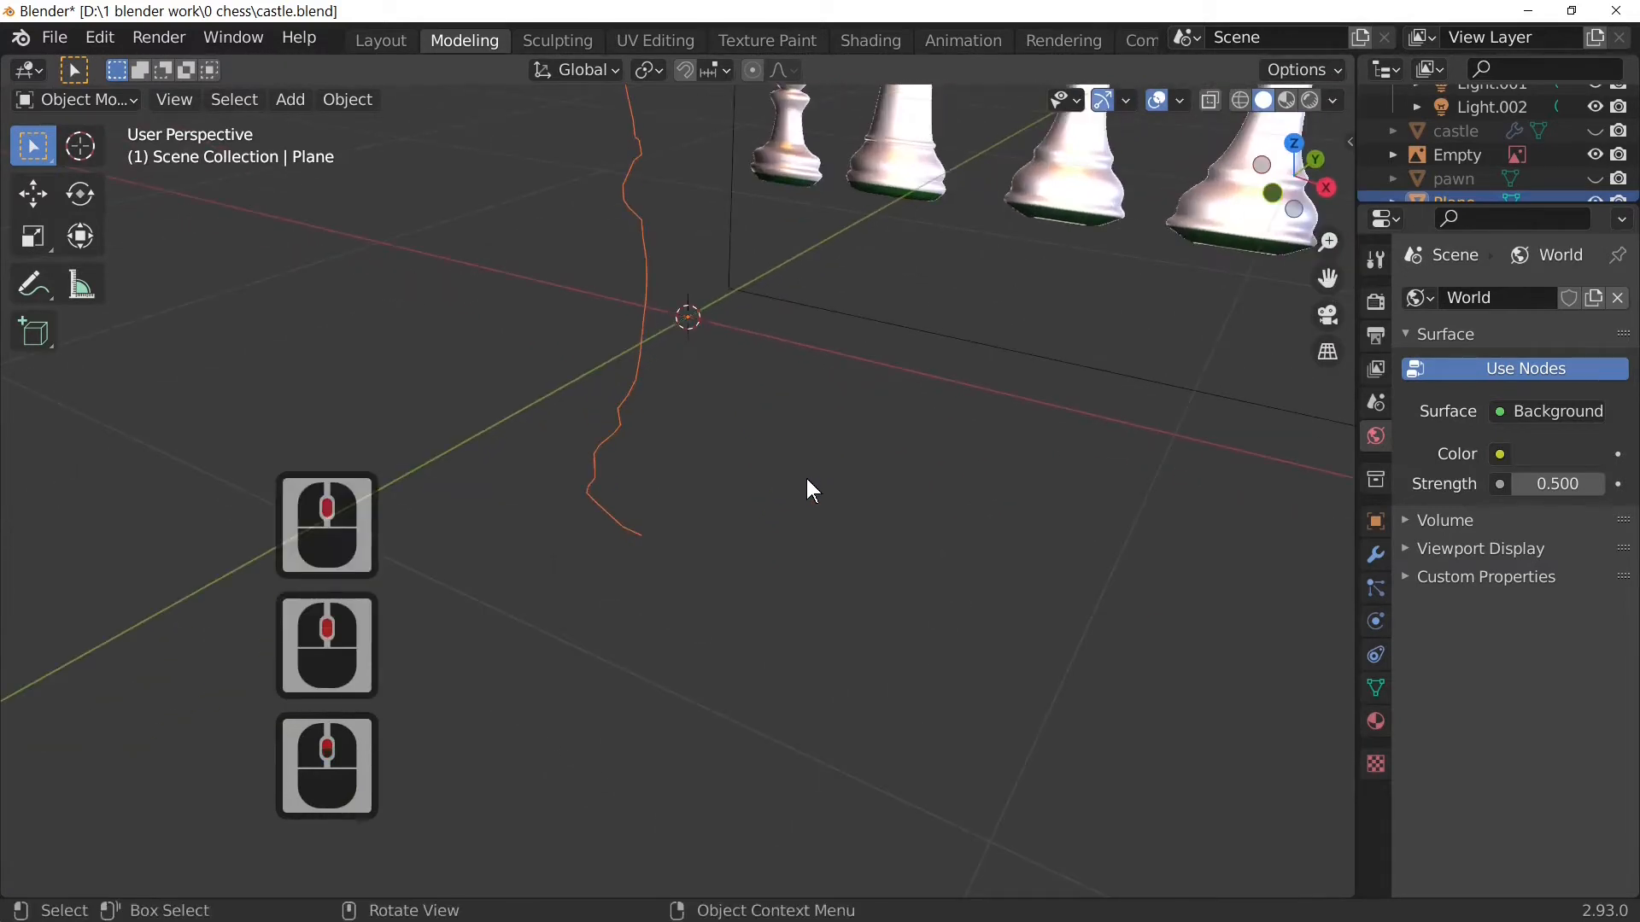
scroll(807, 478, down, 2)
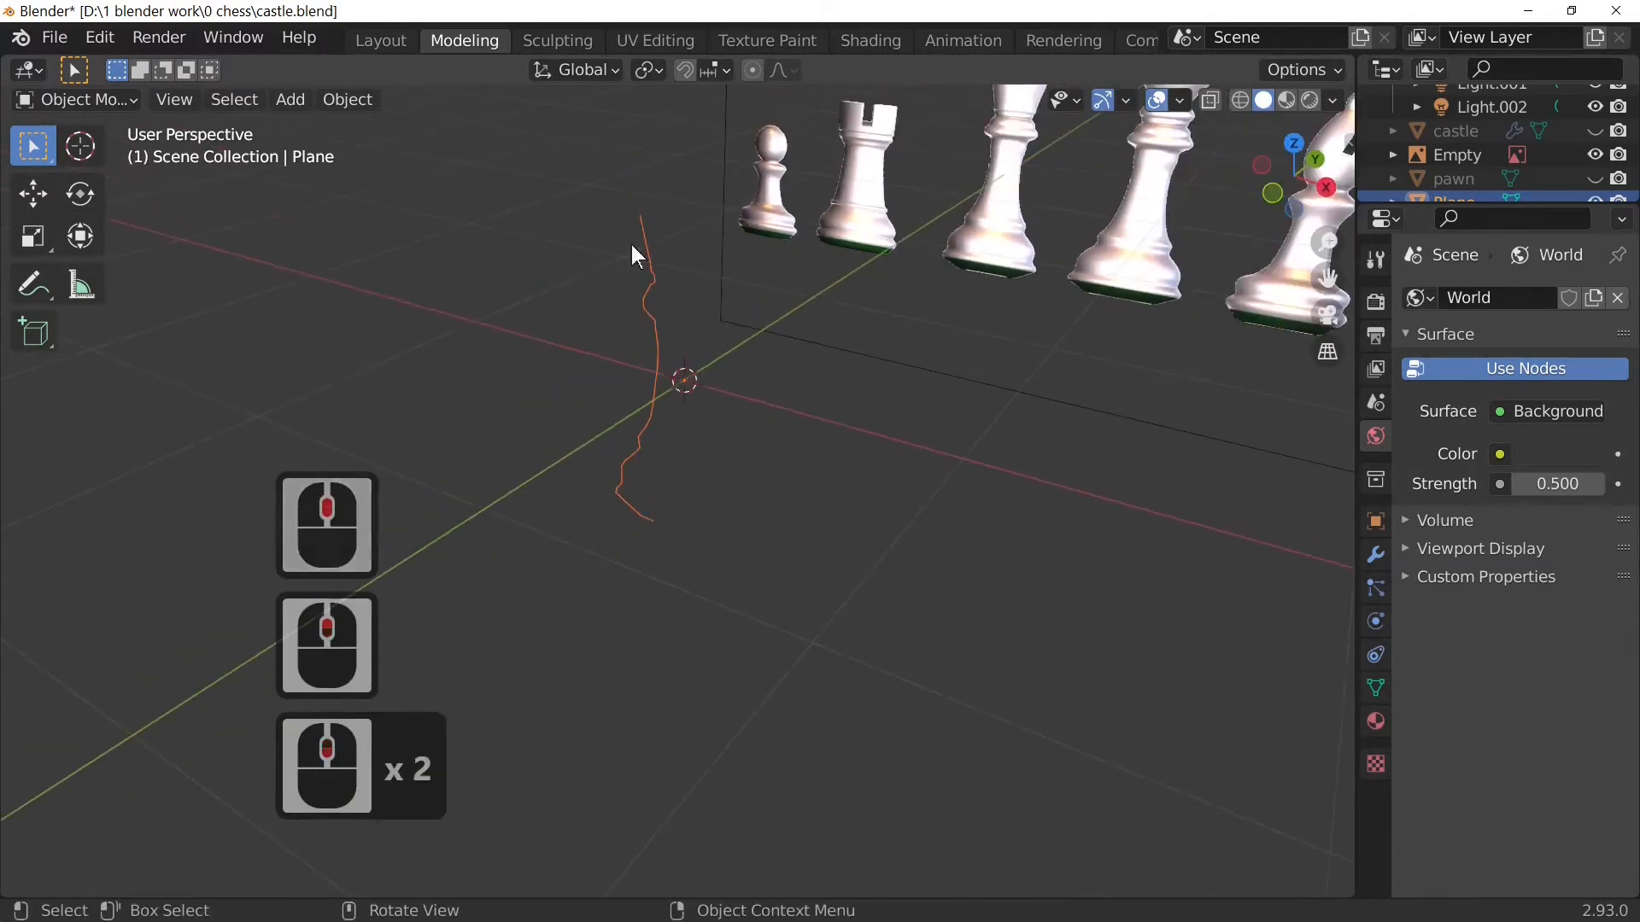
middle_drag(894, 466, 920, 444)
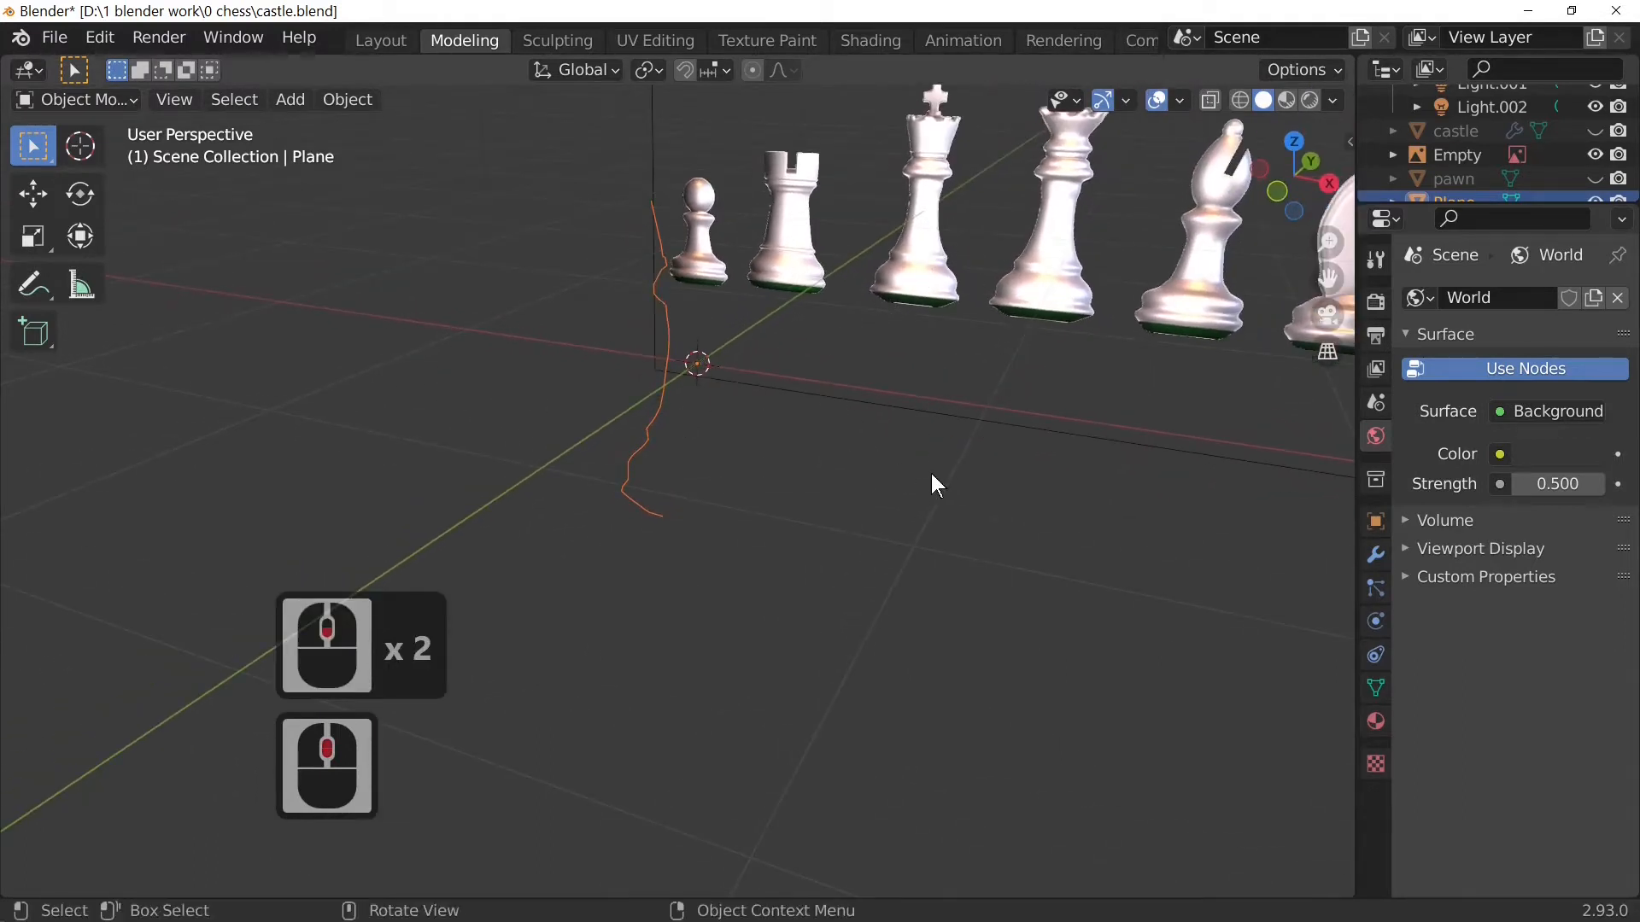
key(Tab)
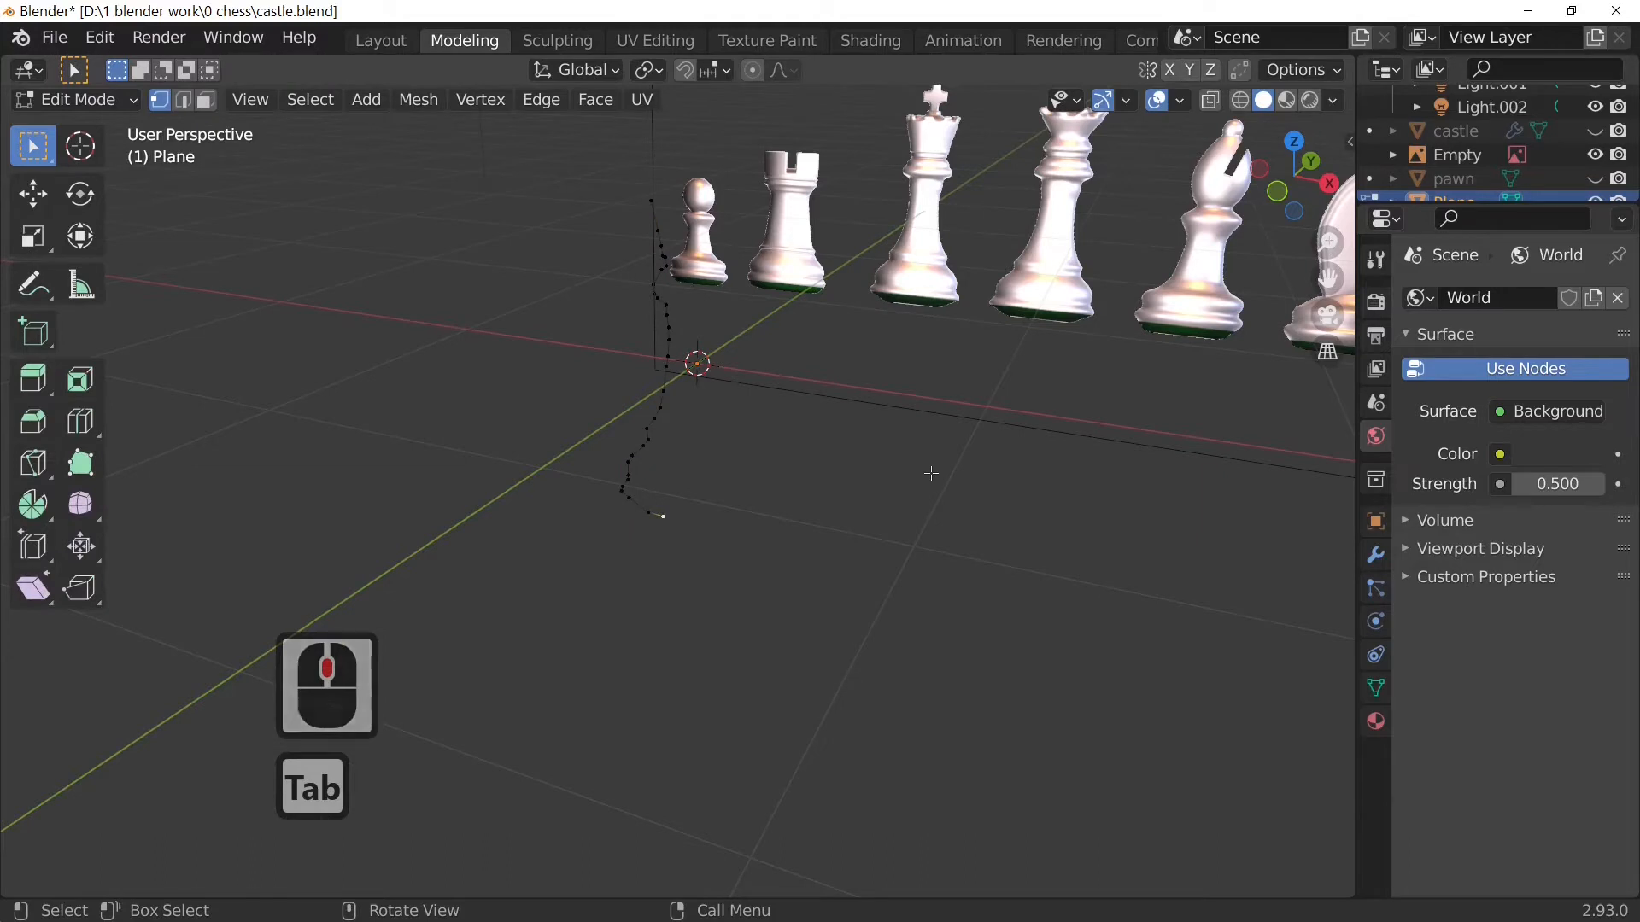
key(a)
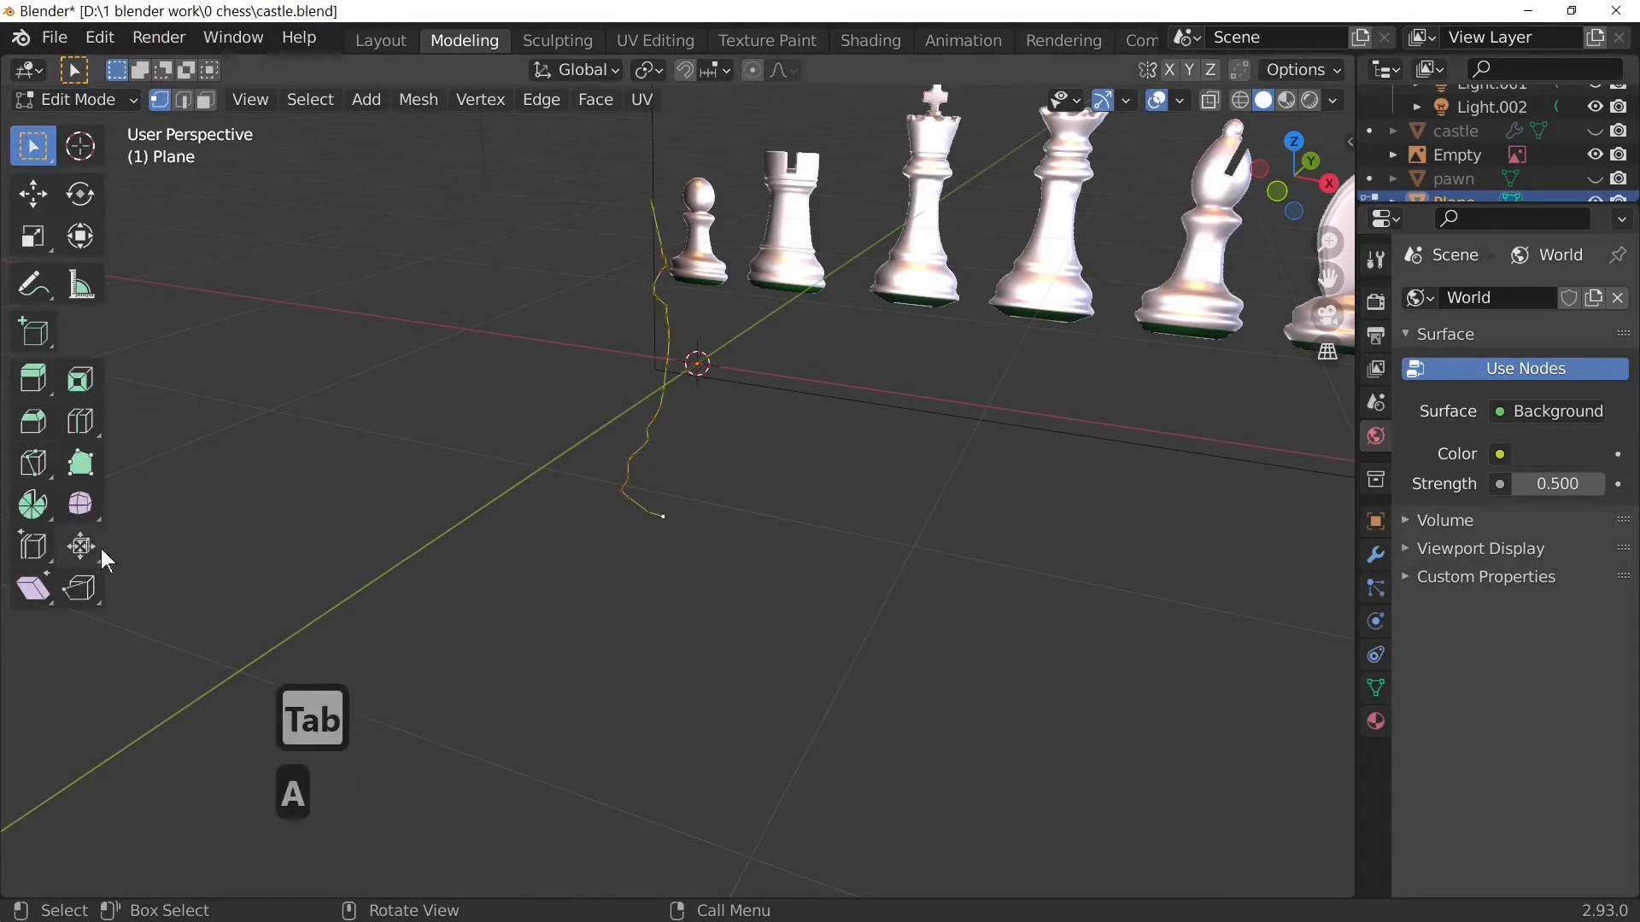
click(34, 506)
click(695, 441)
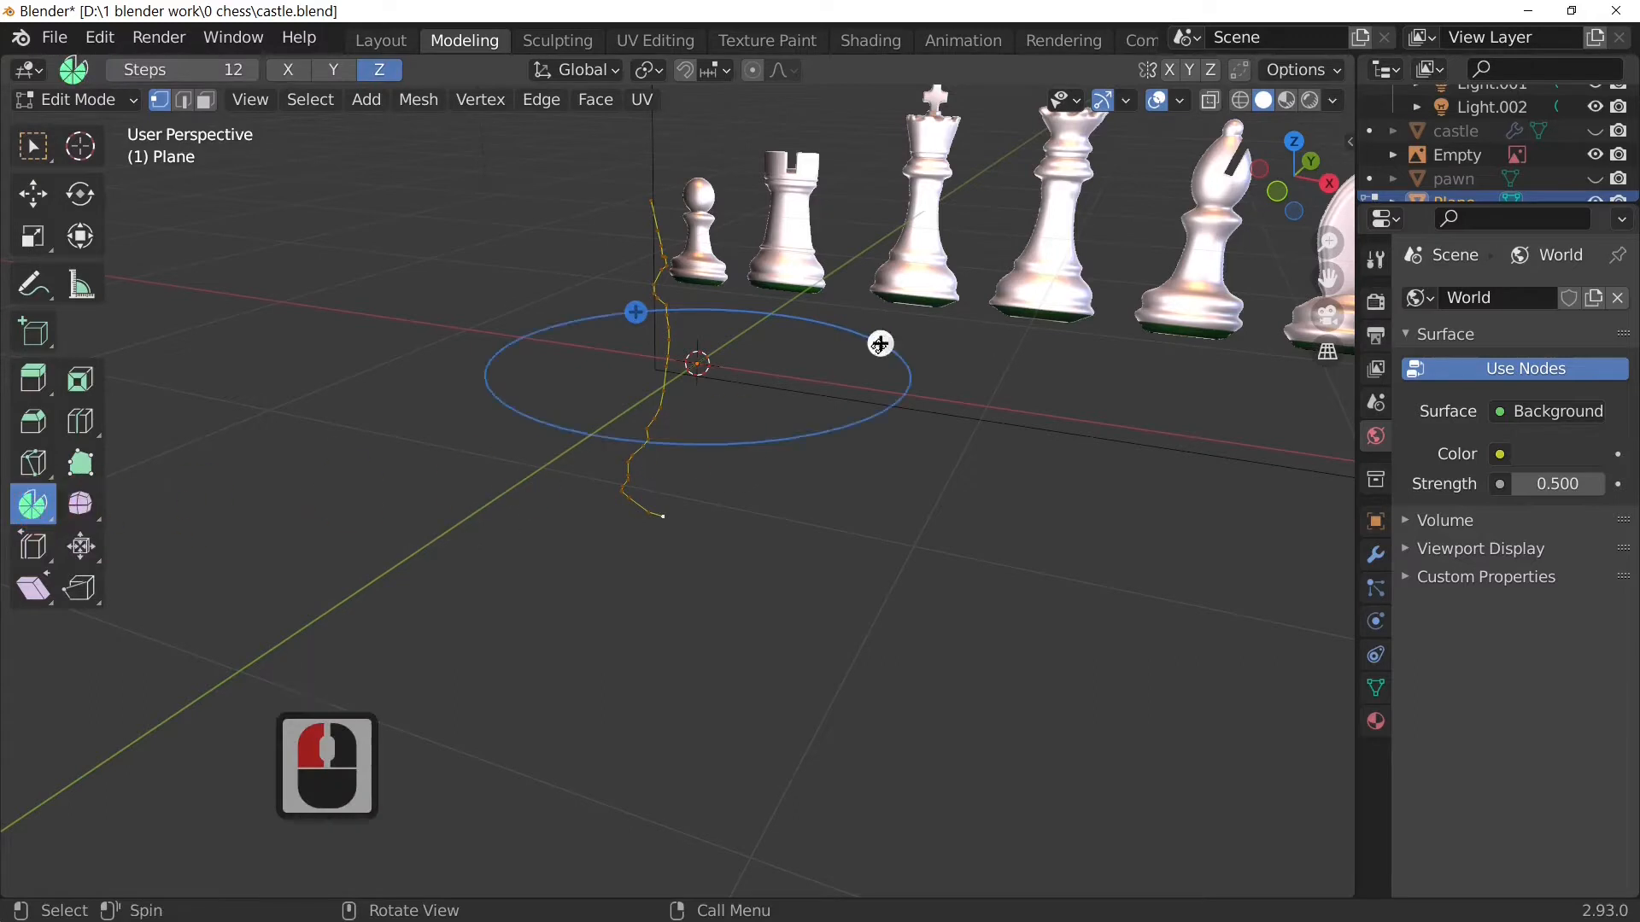
drag(883, 344, 773, 456)
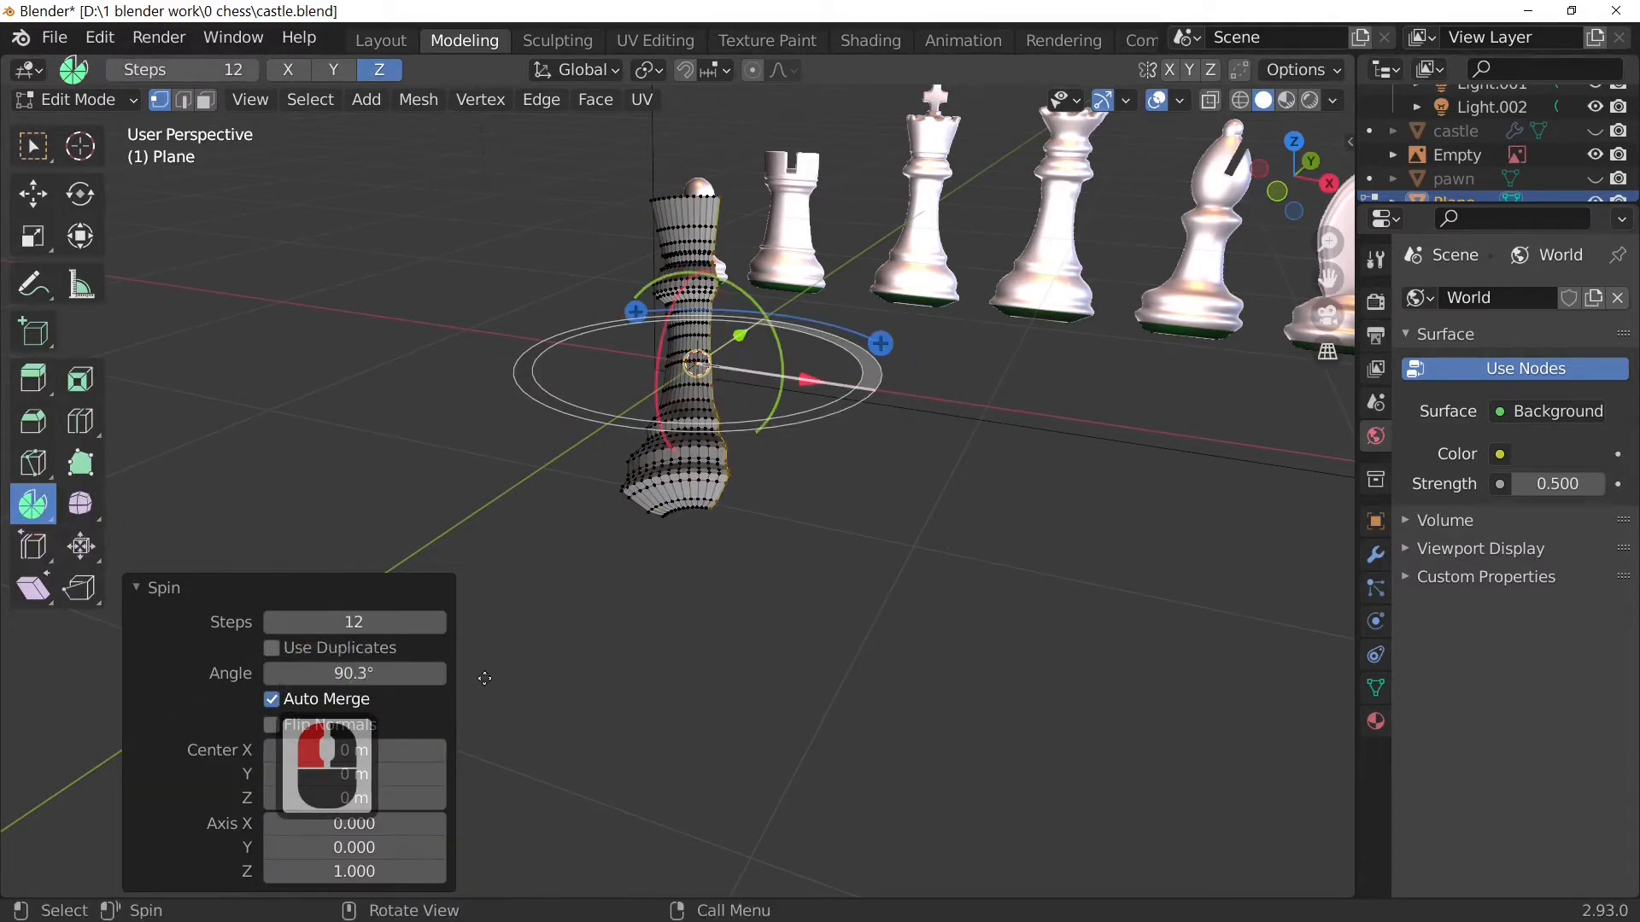
click(330, 591)
click(225, 874)
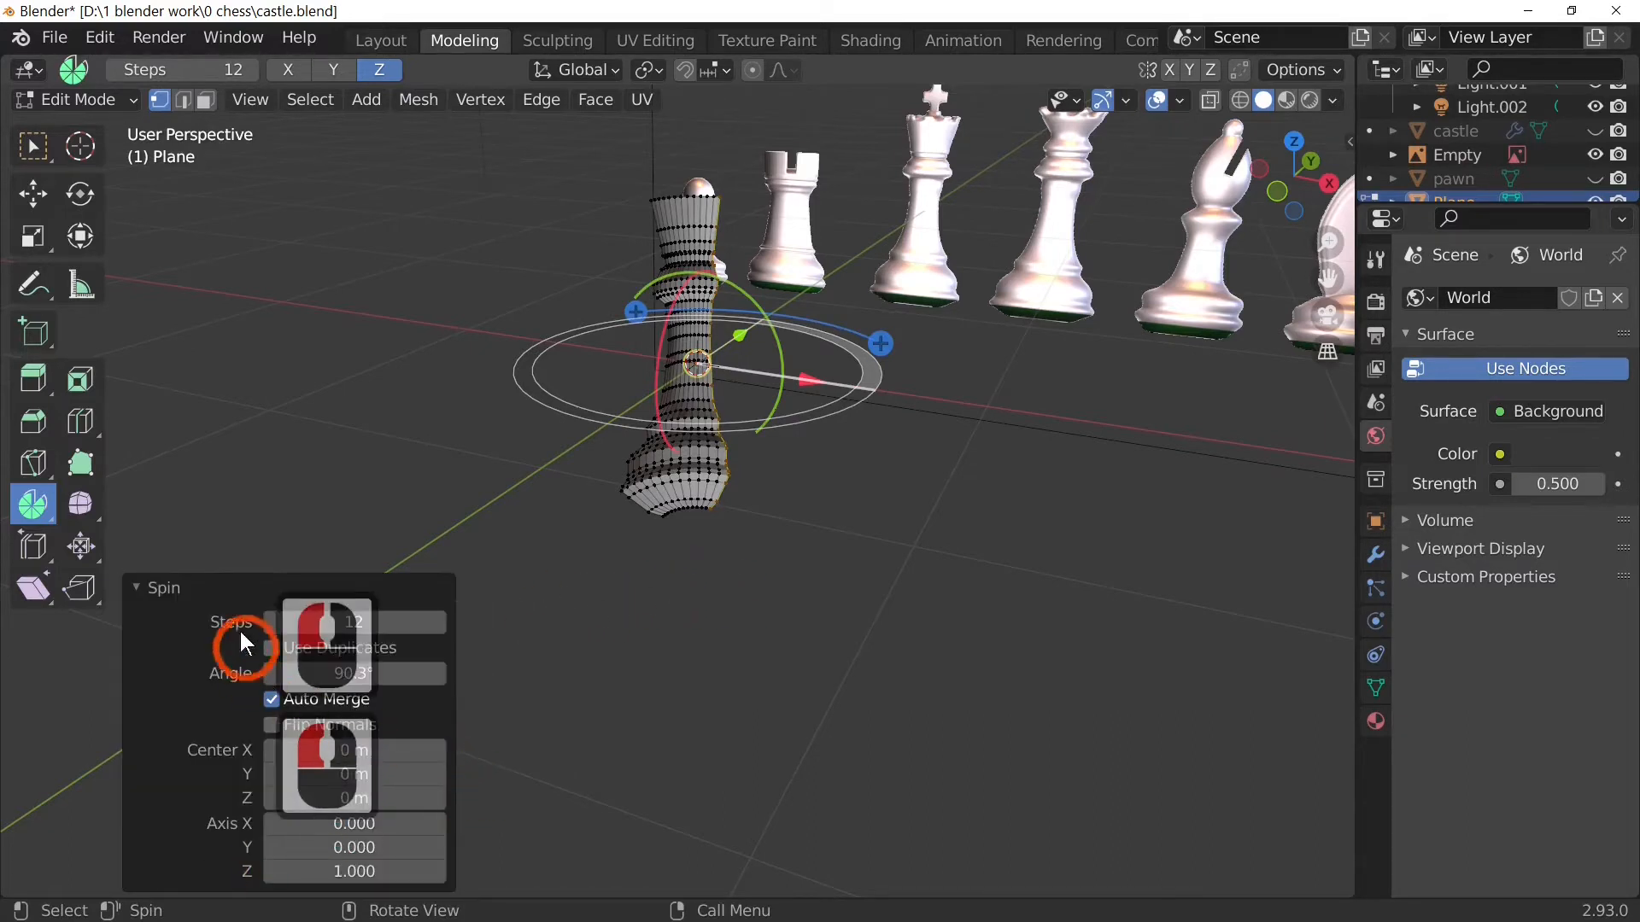
click(222, 587)
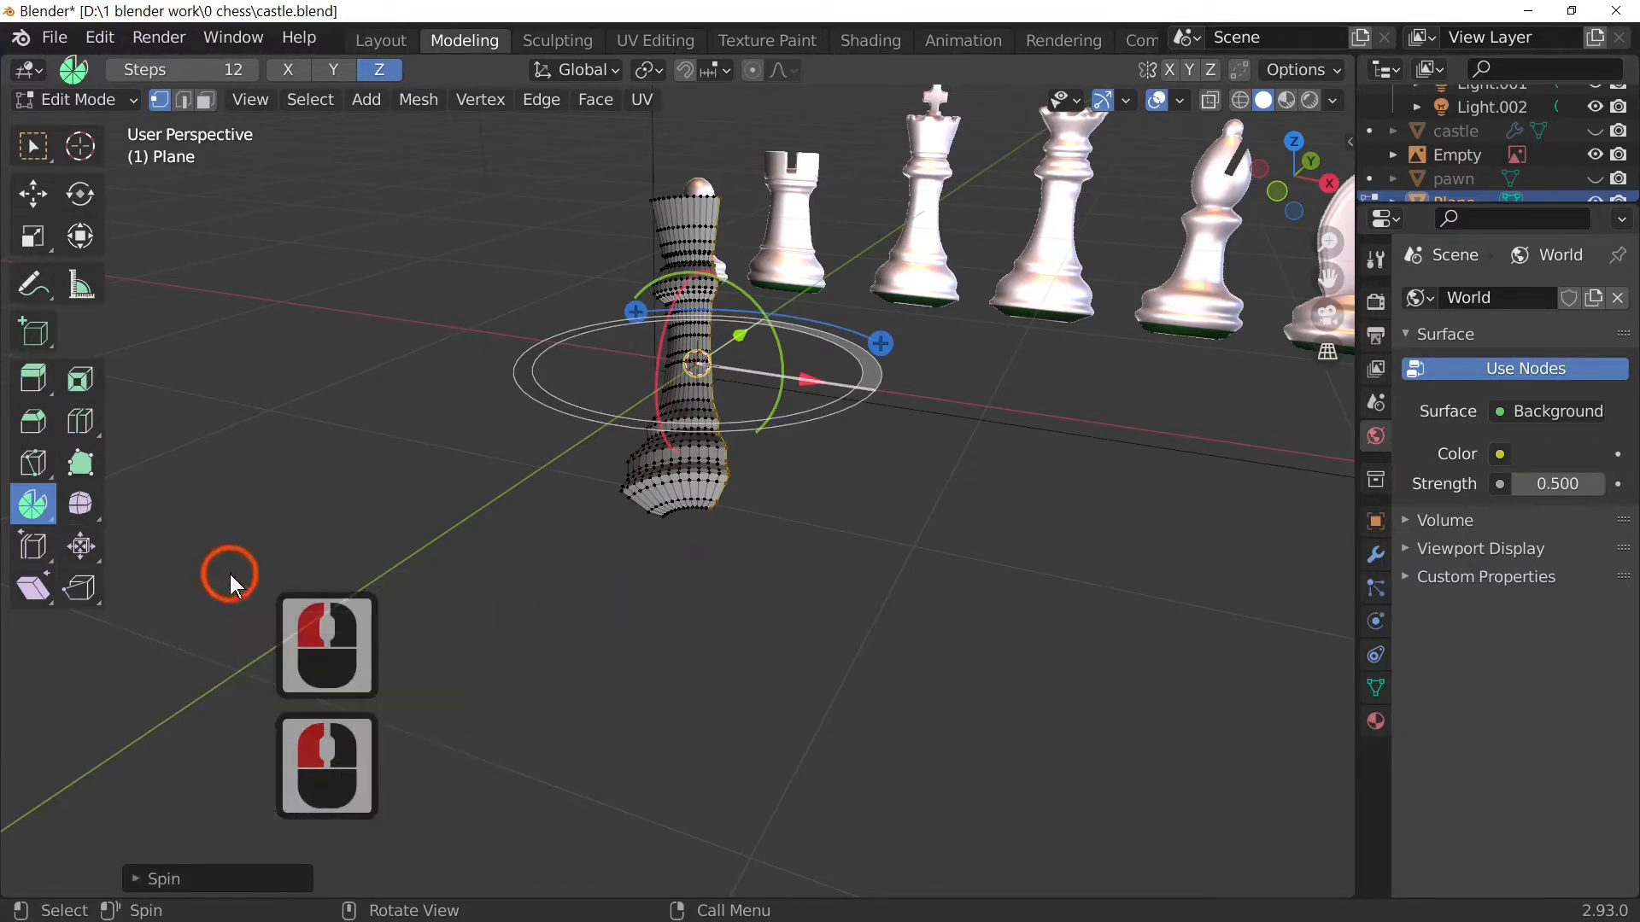
click(208, 881)
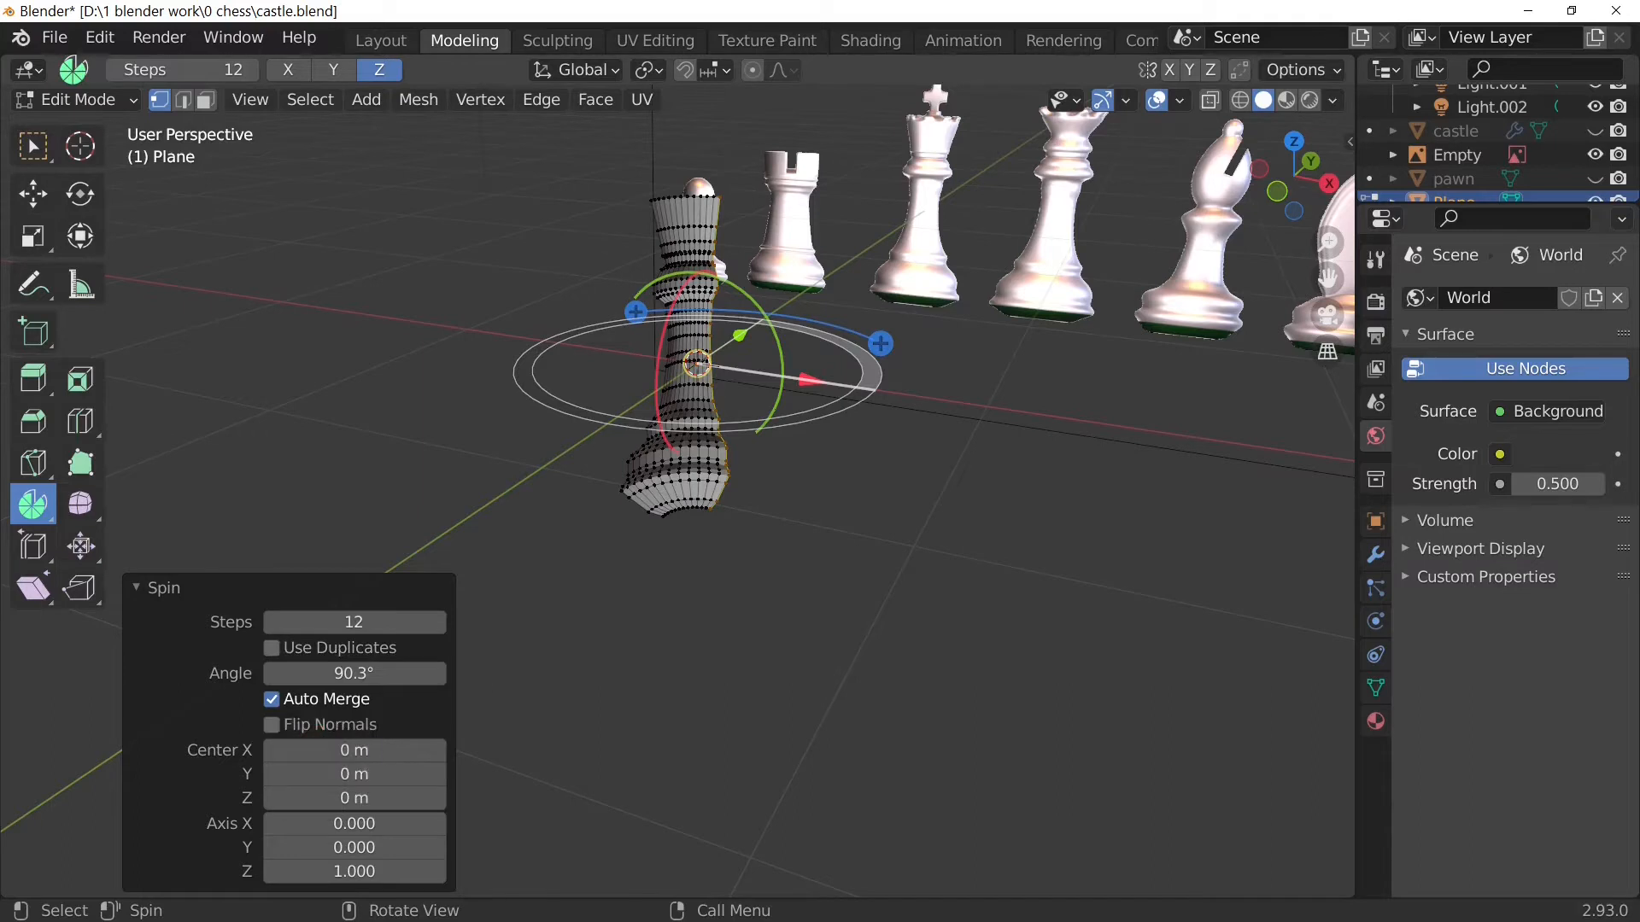
click(327, 765)
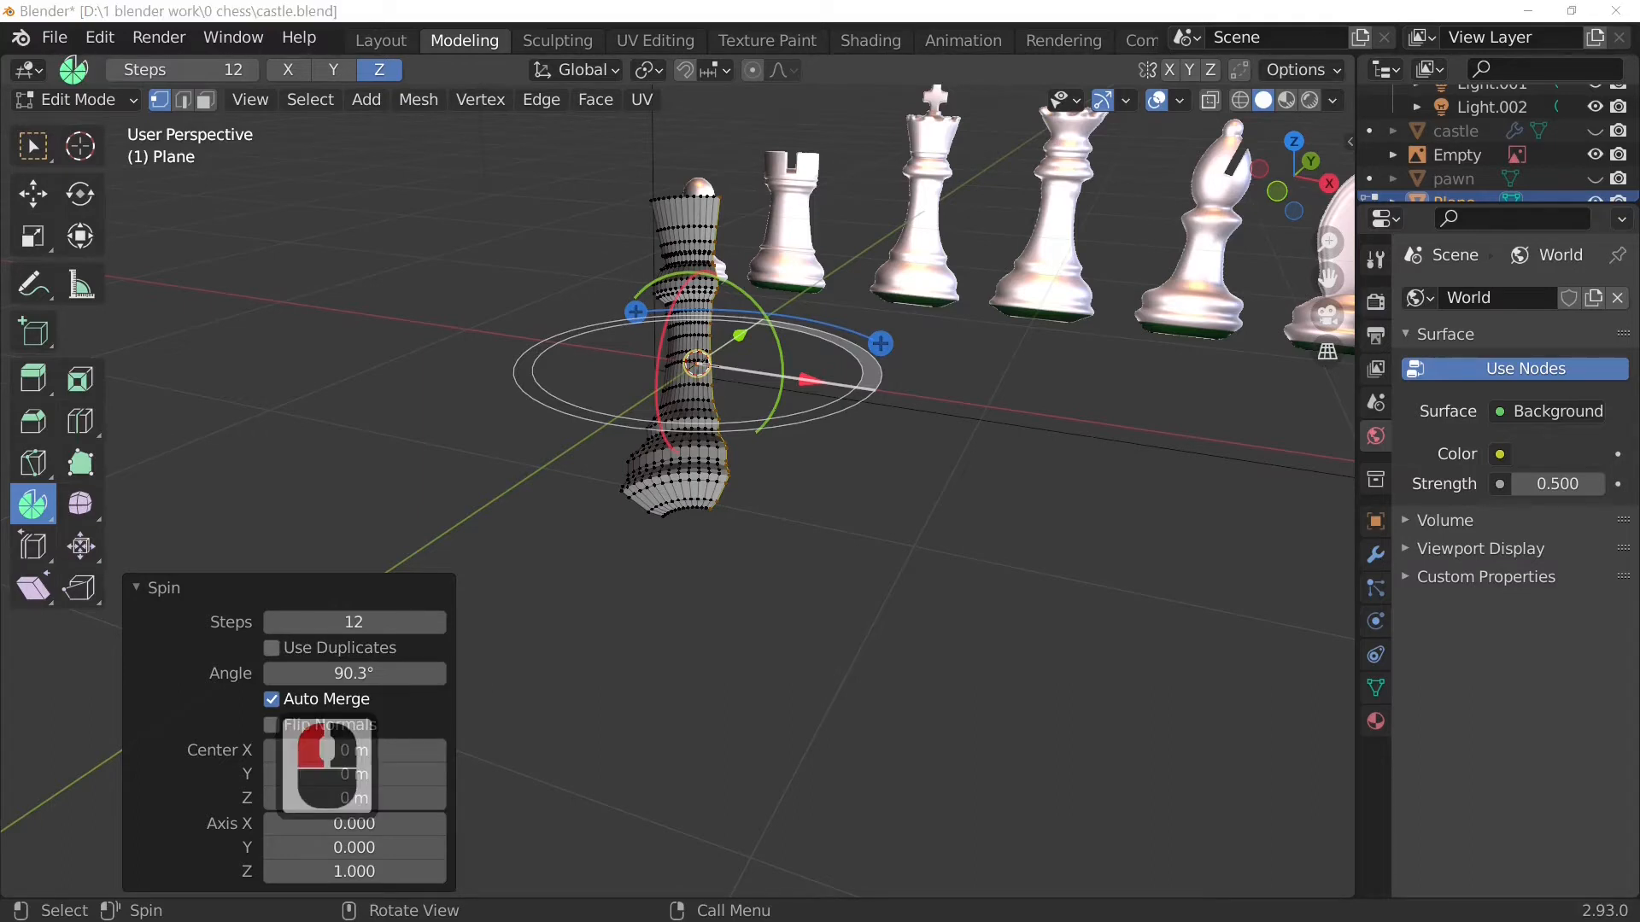
click(327, 645)
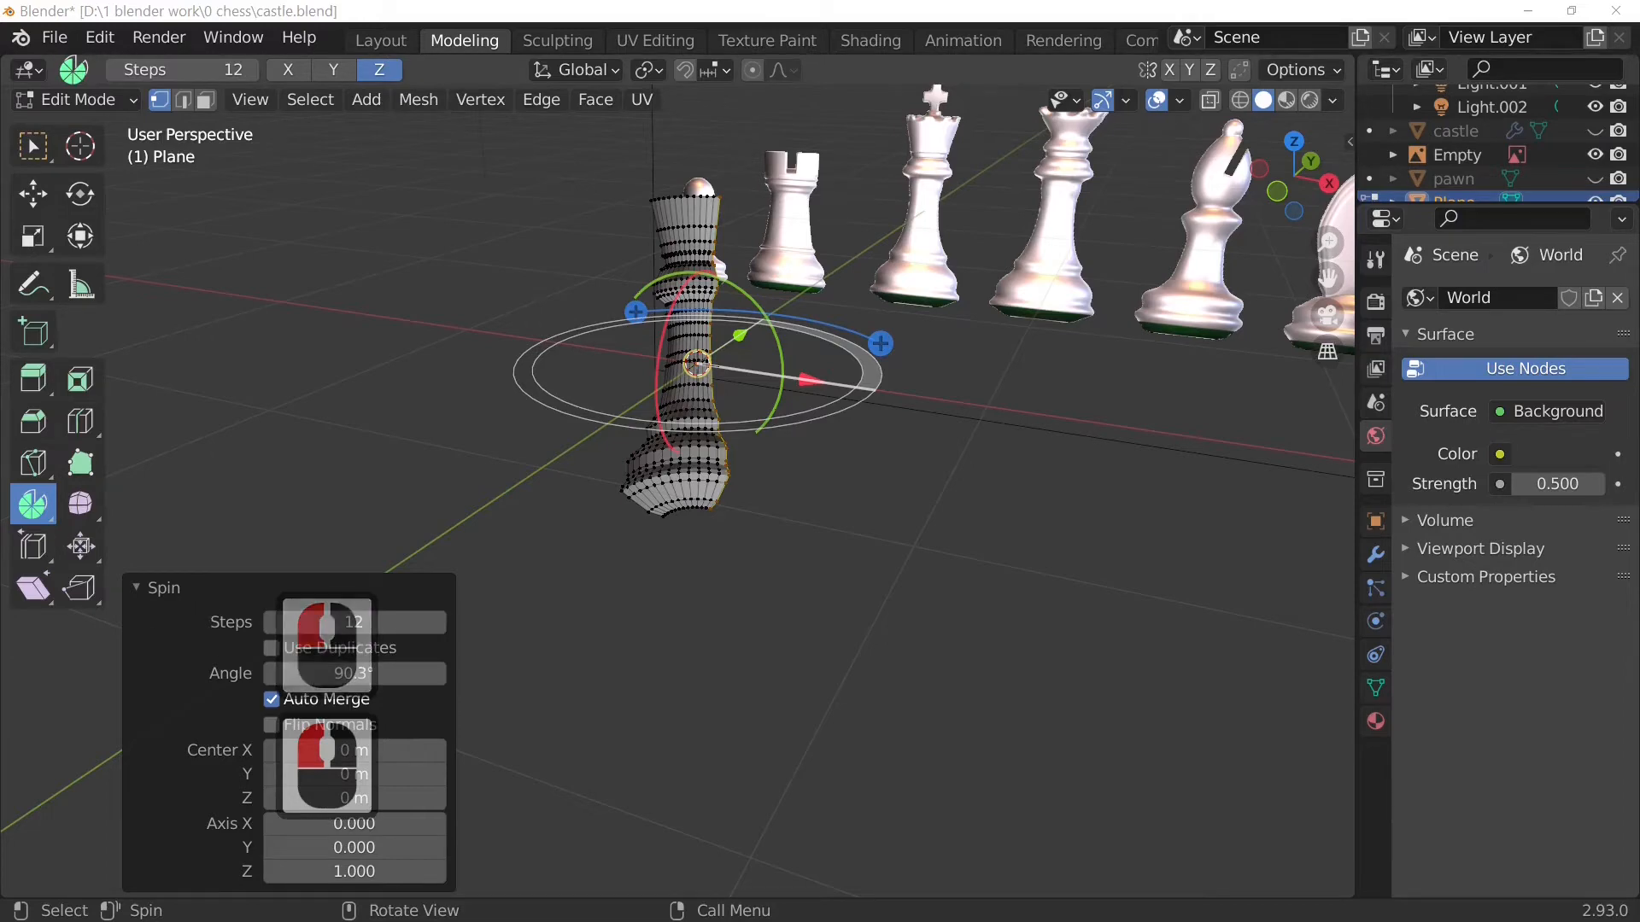
click(310, 525)
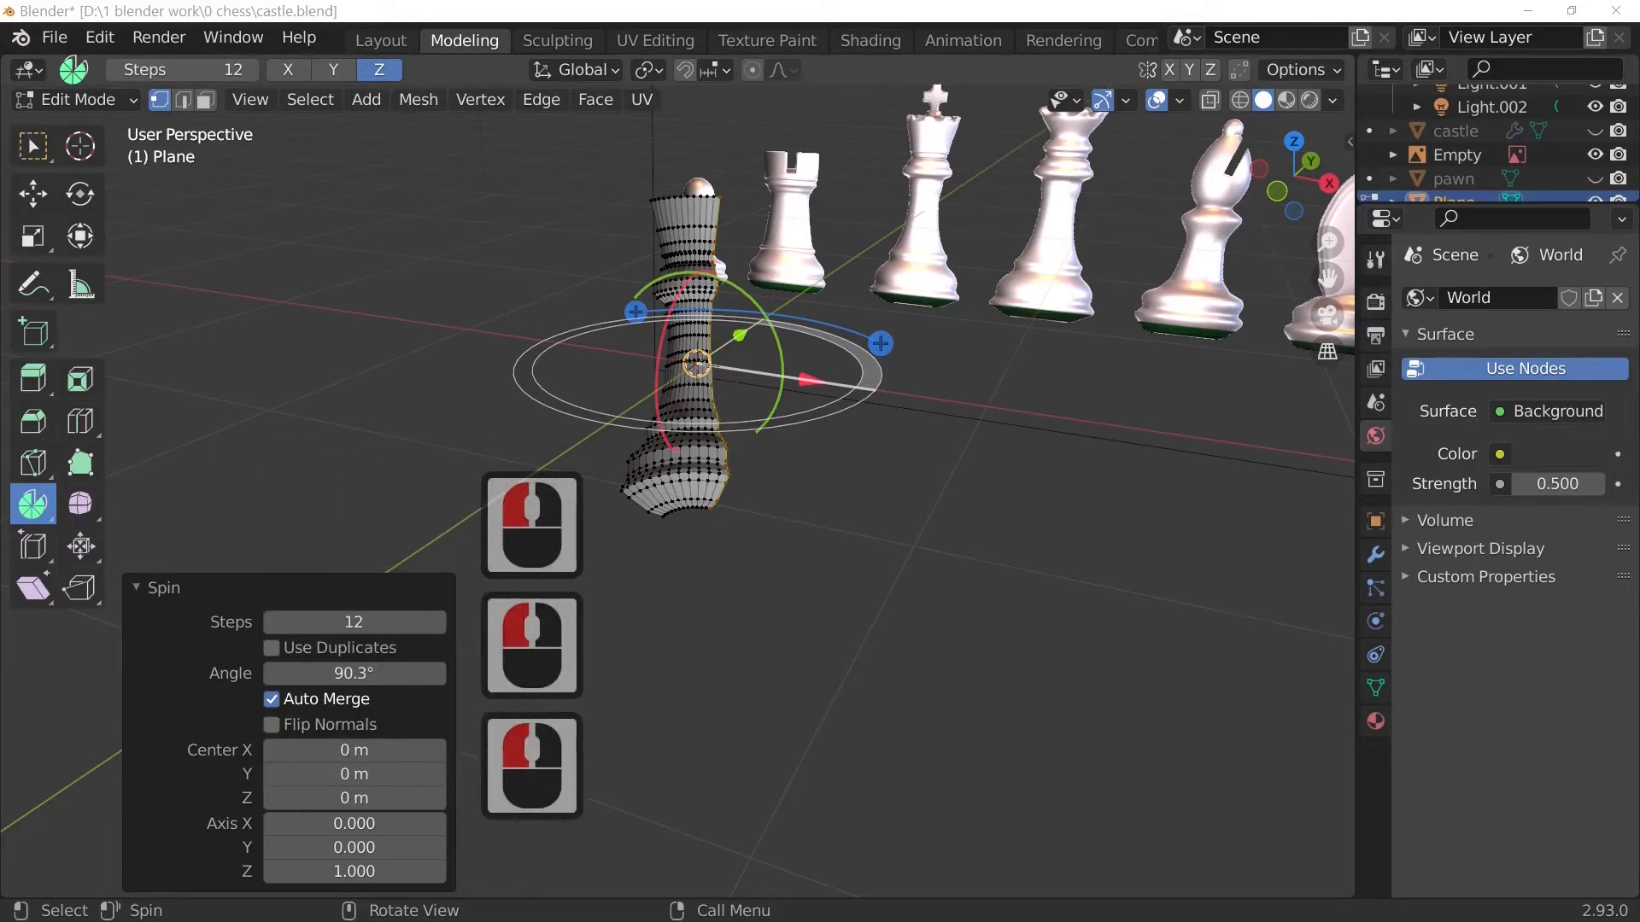
scroll(682, 681, up, 4)
scroll(636, 646, down, 3)
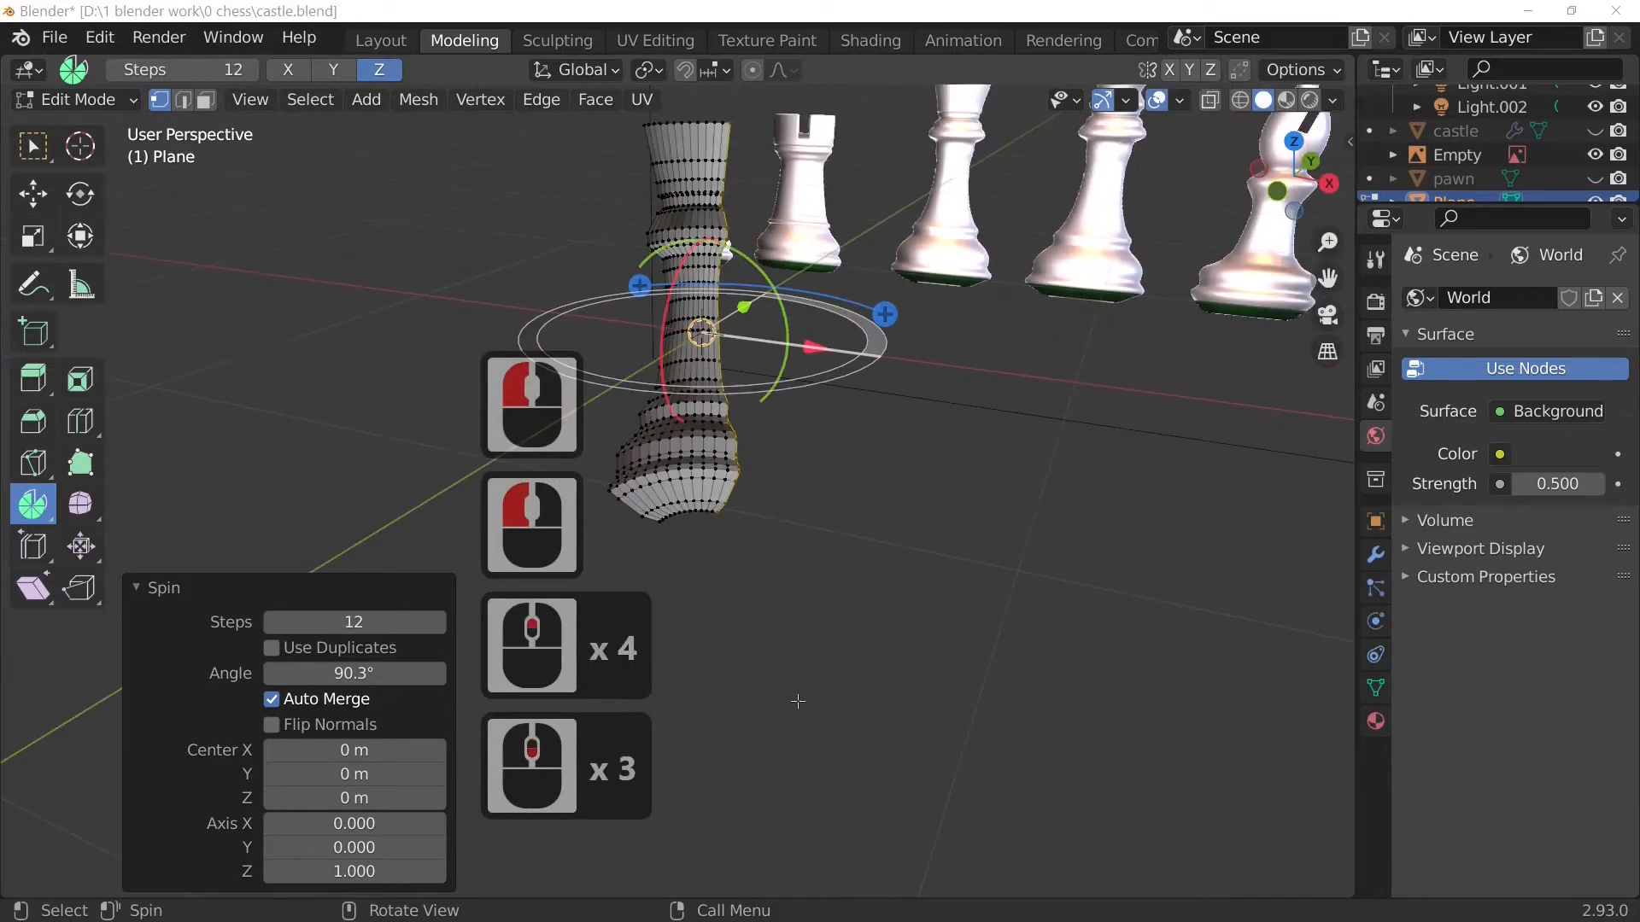
Step: Set the spin to 32 steps and a full 360° angle
click(368, 618)
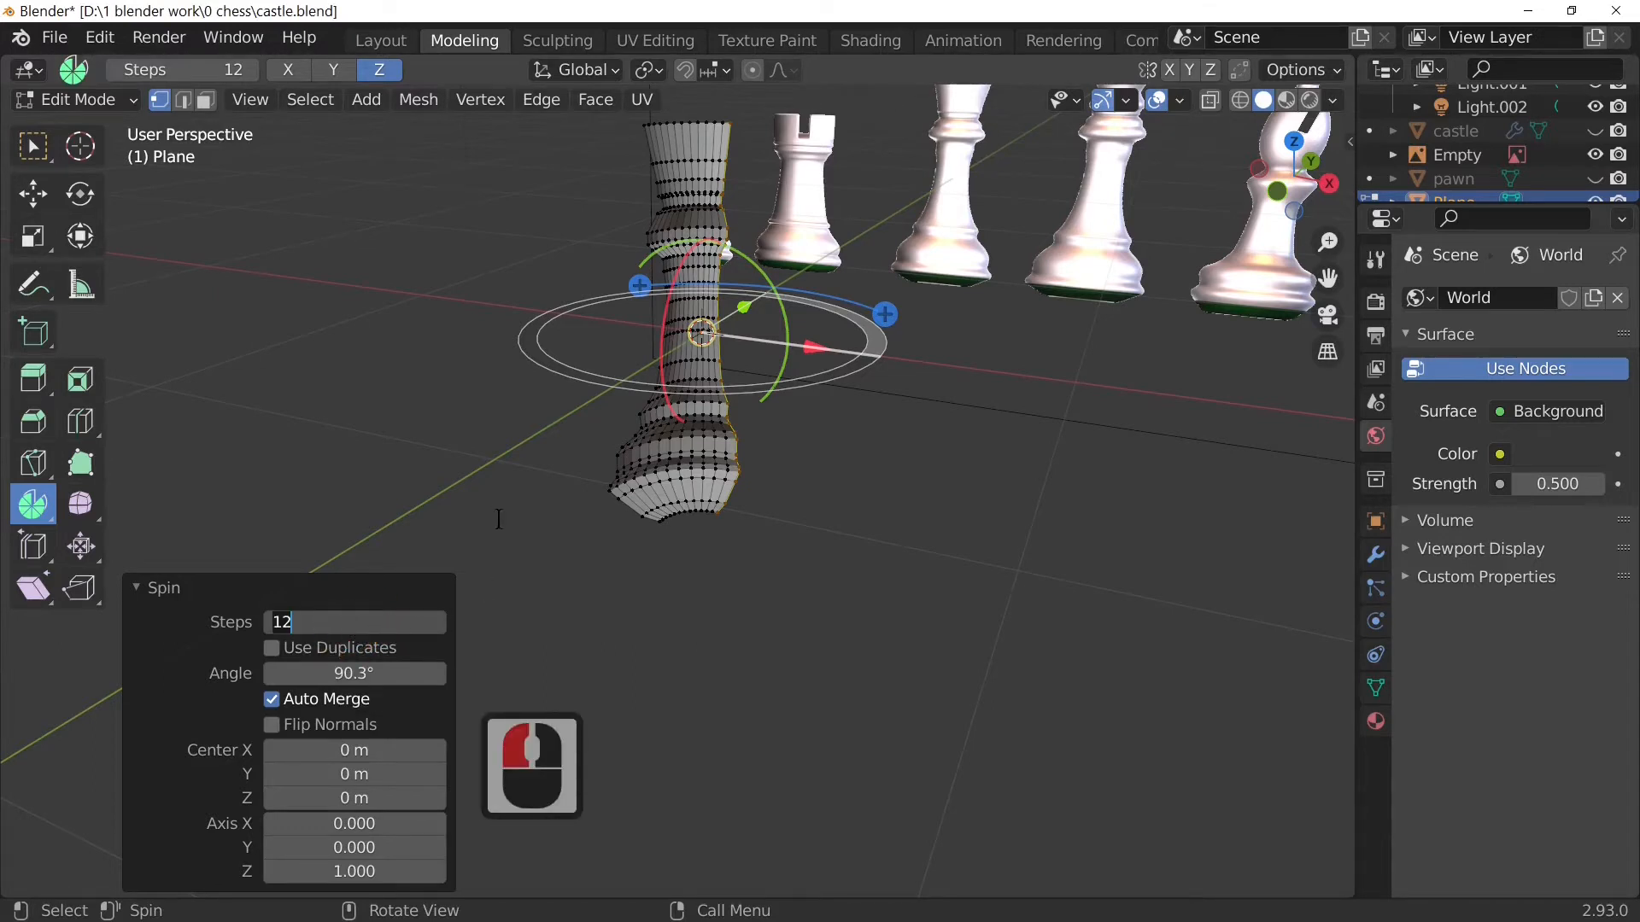
text(32)
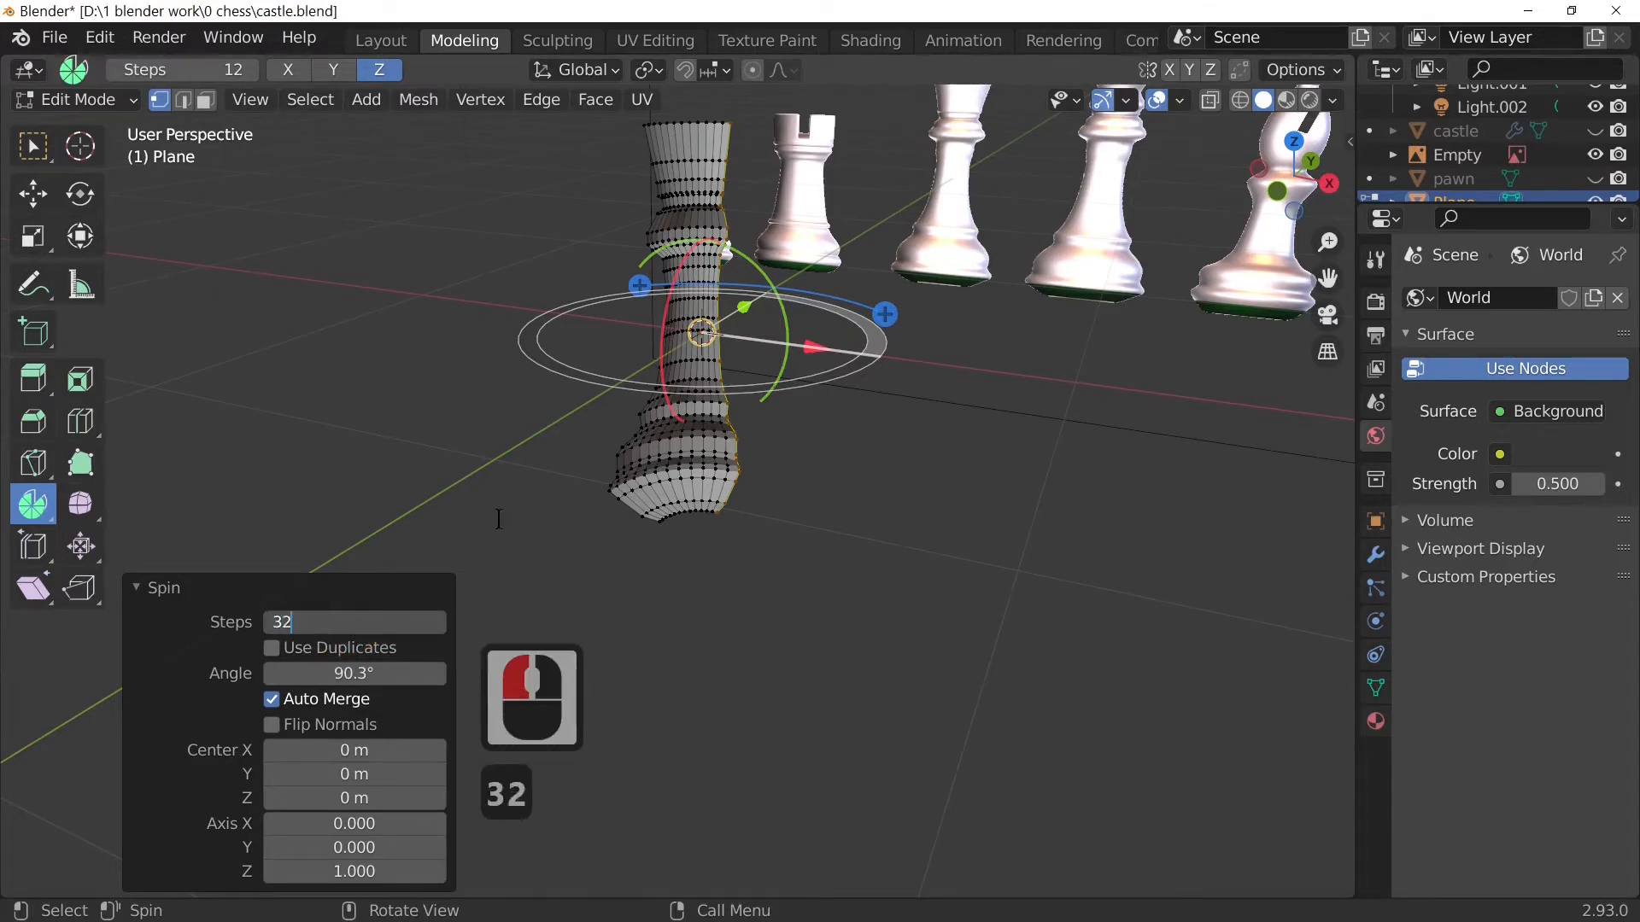
key(Return)
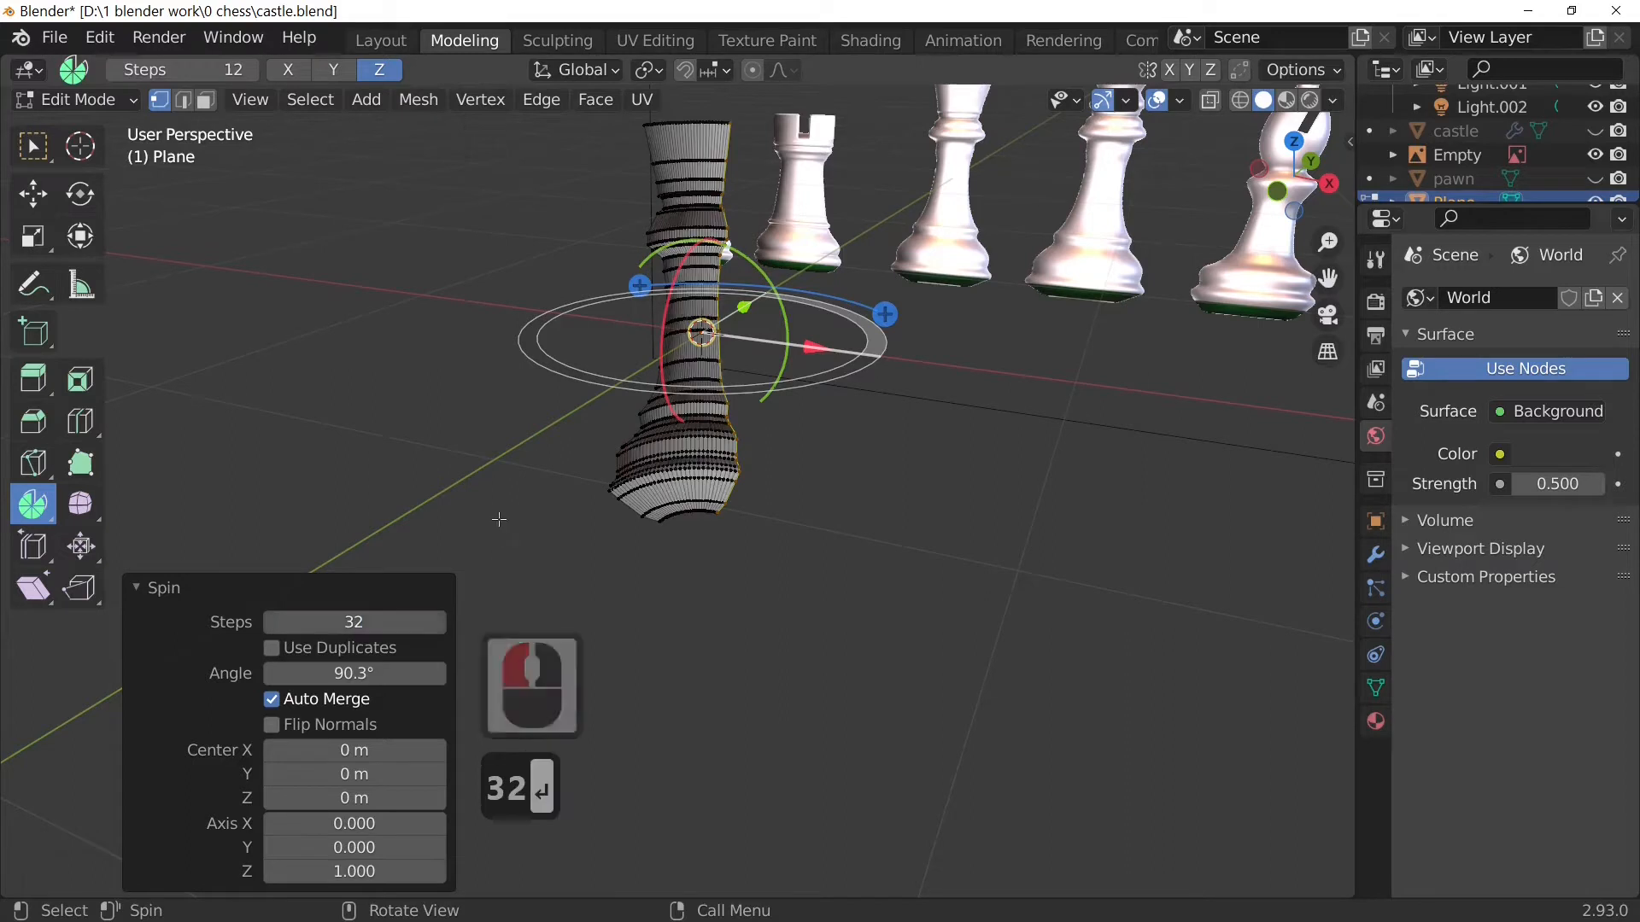
click(366, 672)
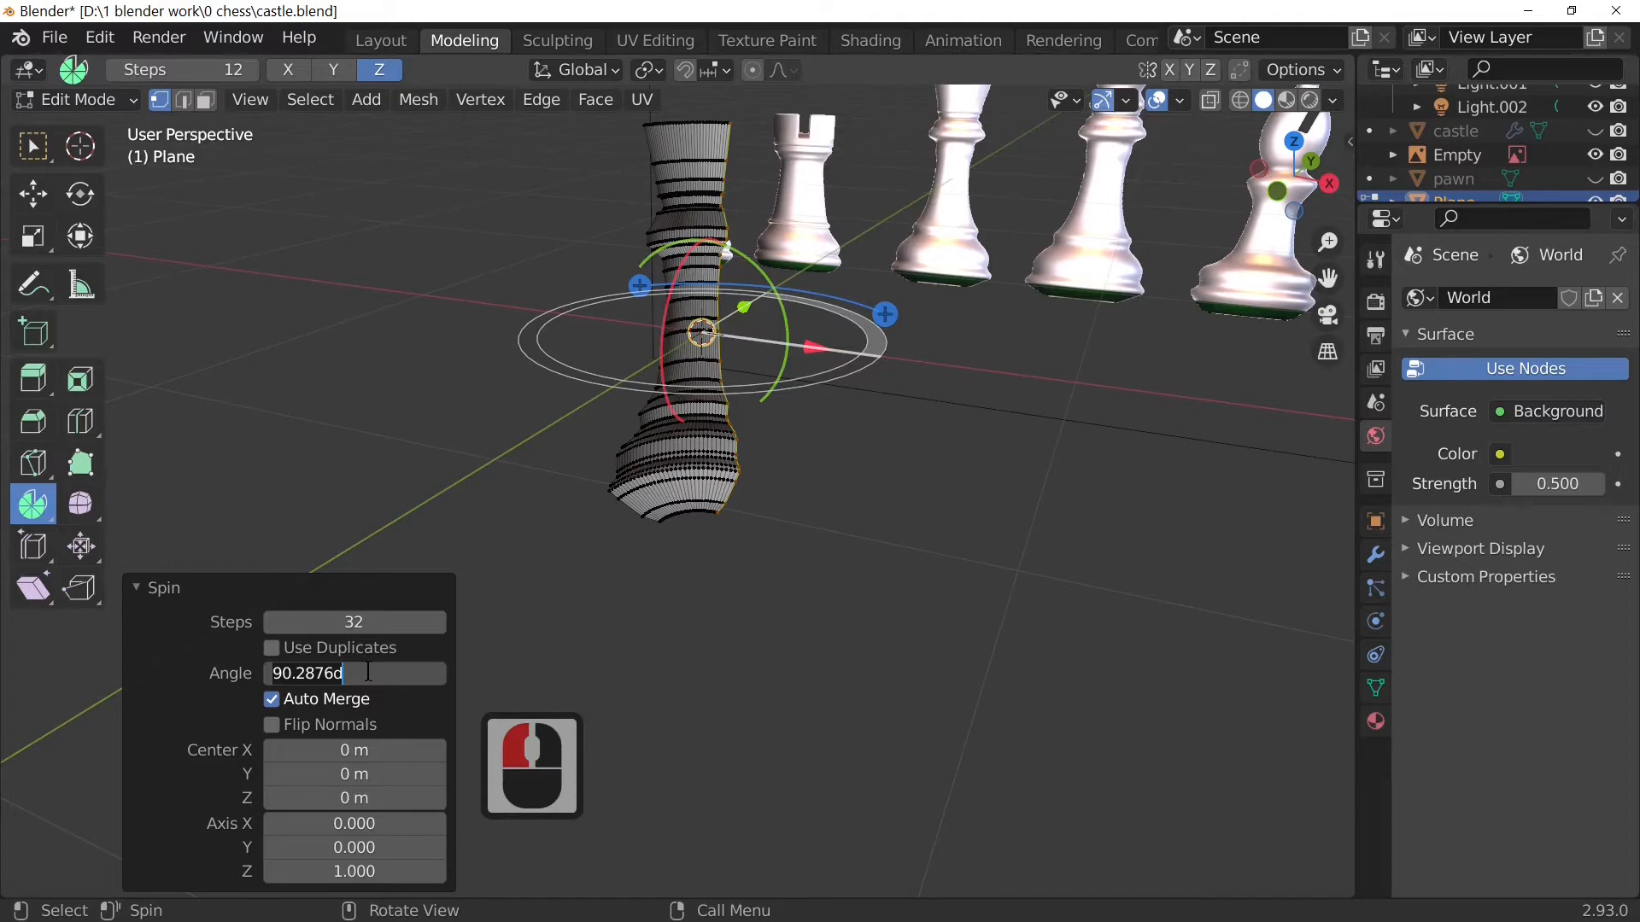
text(360)
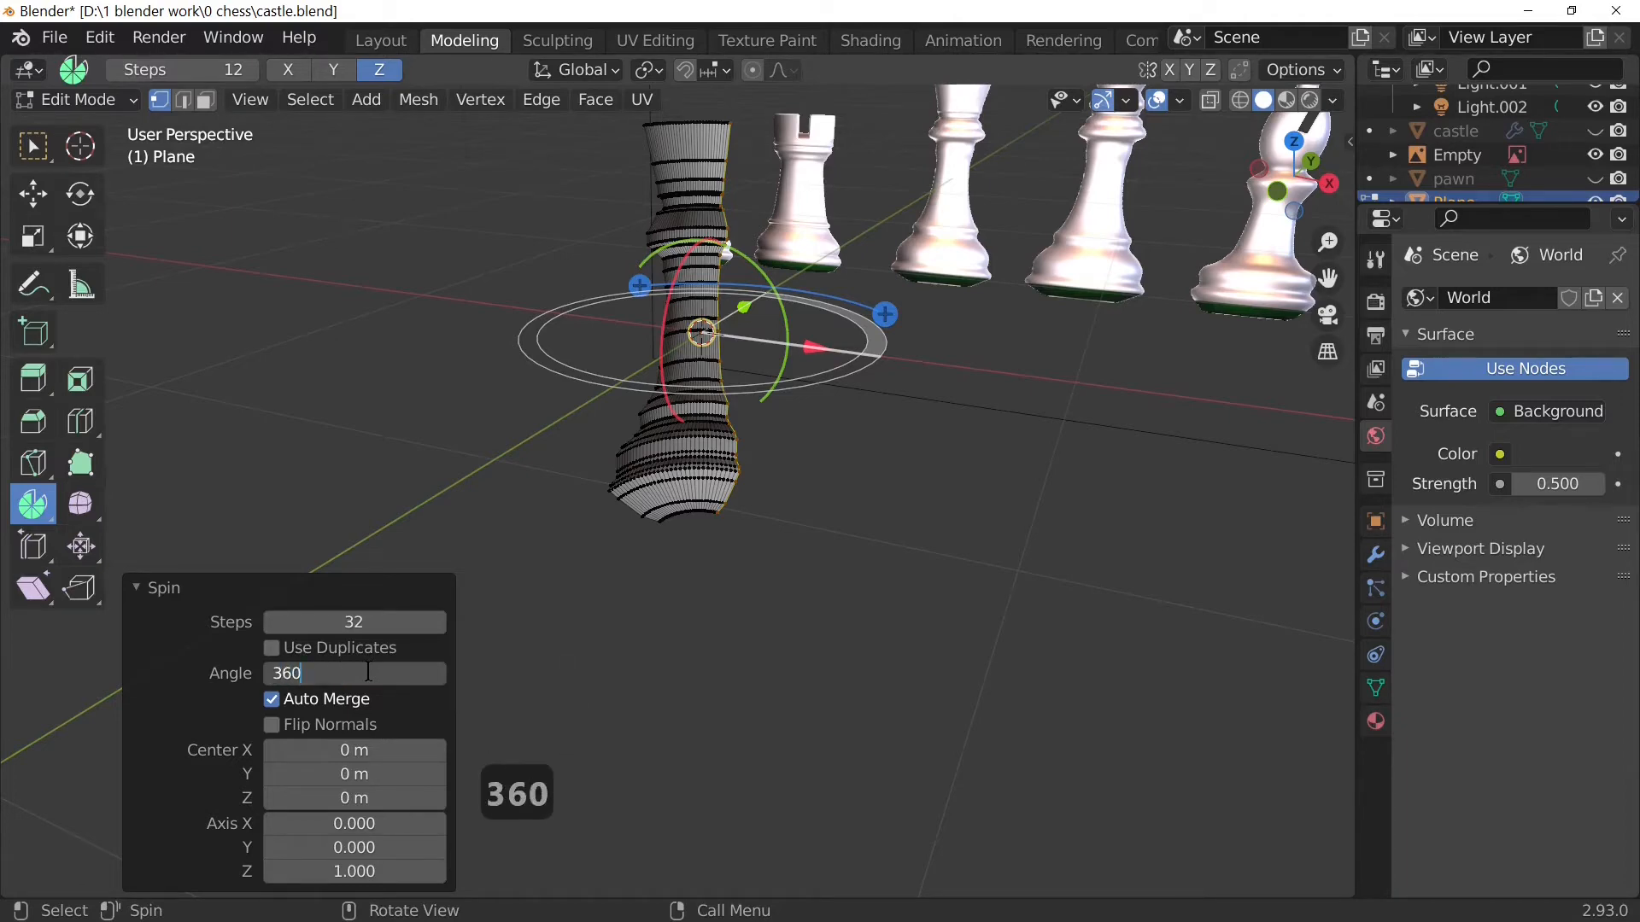
key(Return)
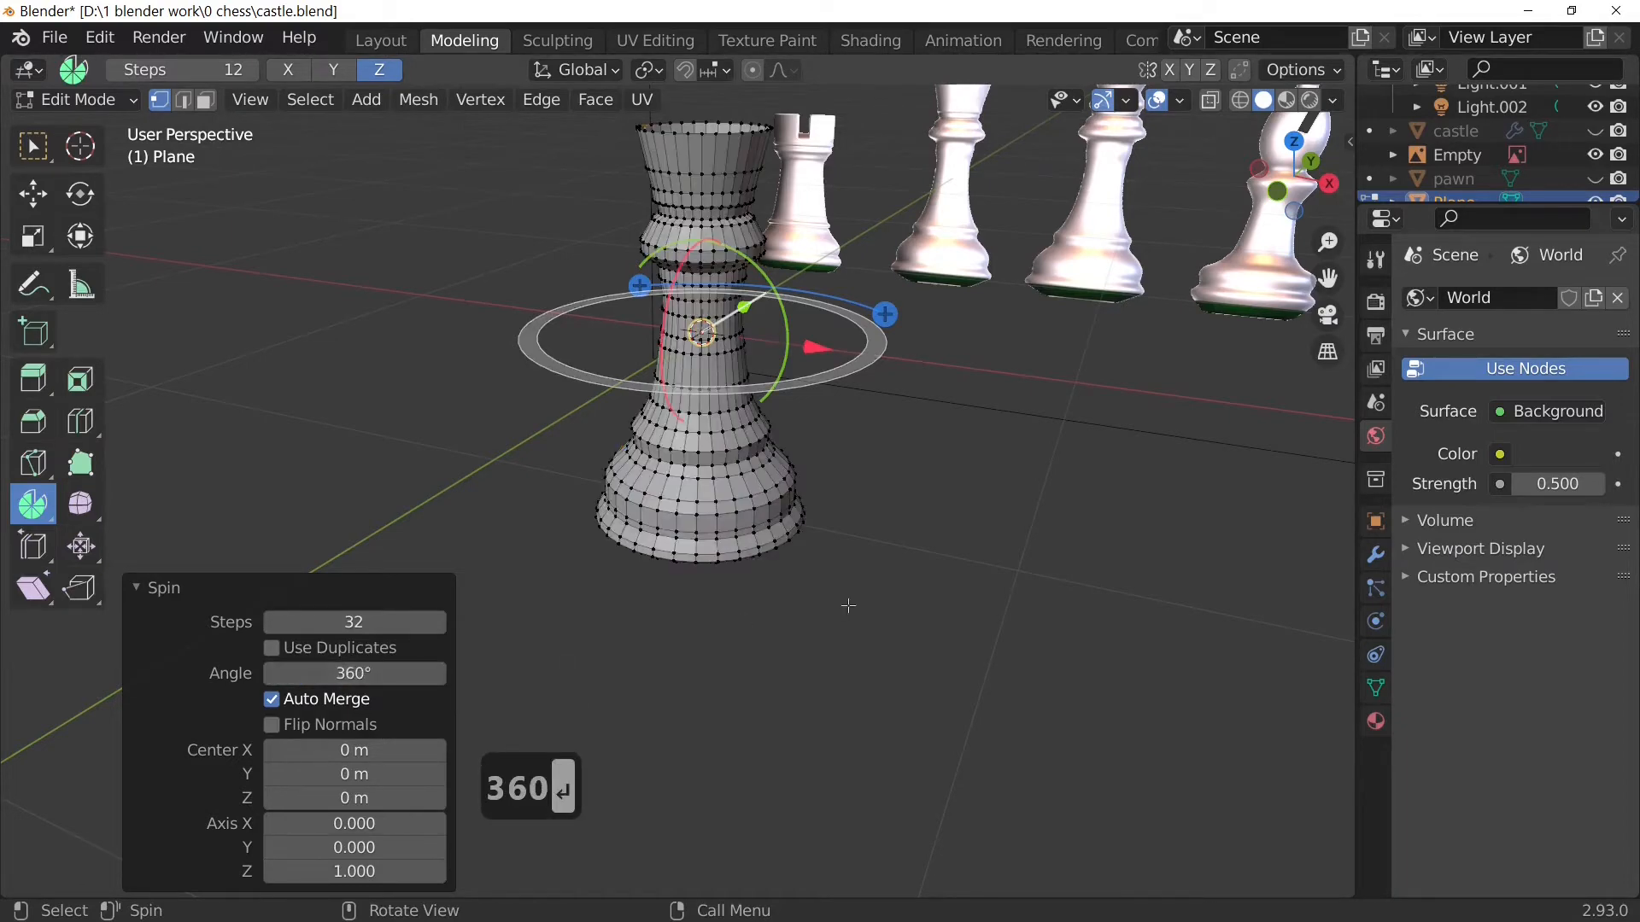
Step: Apply Shade Smooth to the revolved piece in Object Mode and return to editing its mesh
mouse_move(842, 604)
middle_down()
mouse_move(703, 703)
mouse_move(612, 623)
mouse_move(834, 572)
mouse_move(840, 605)
middle_up()
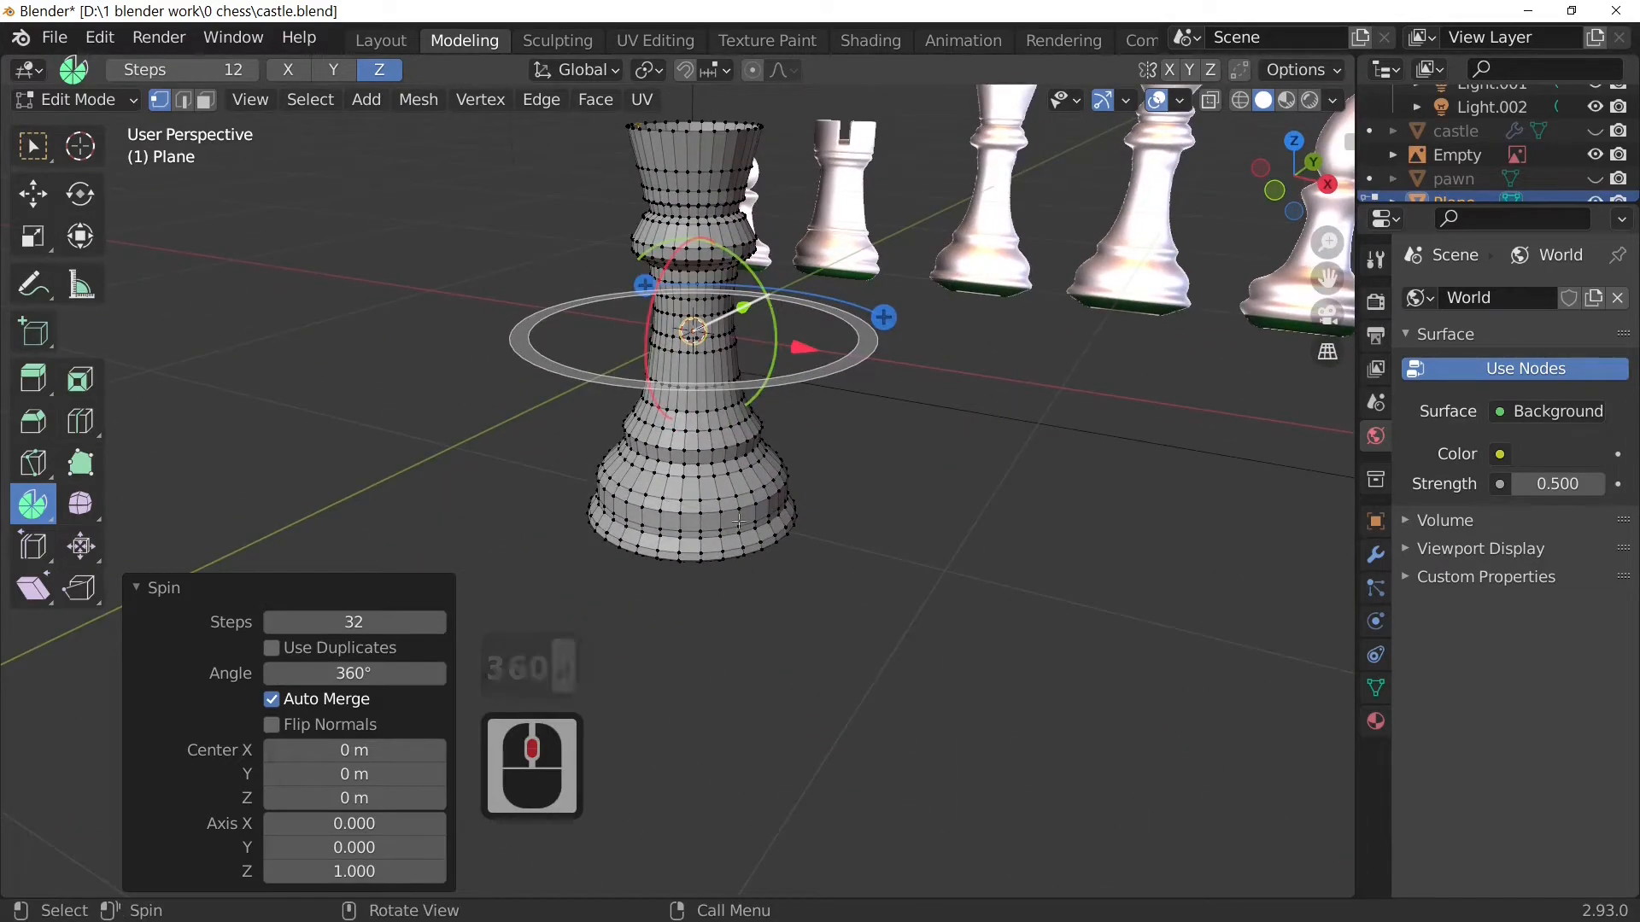
middle_drag(820, 505, 802, 465)
key(Tab)
right_click(698, 395)
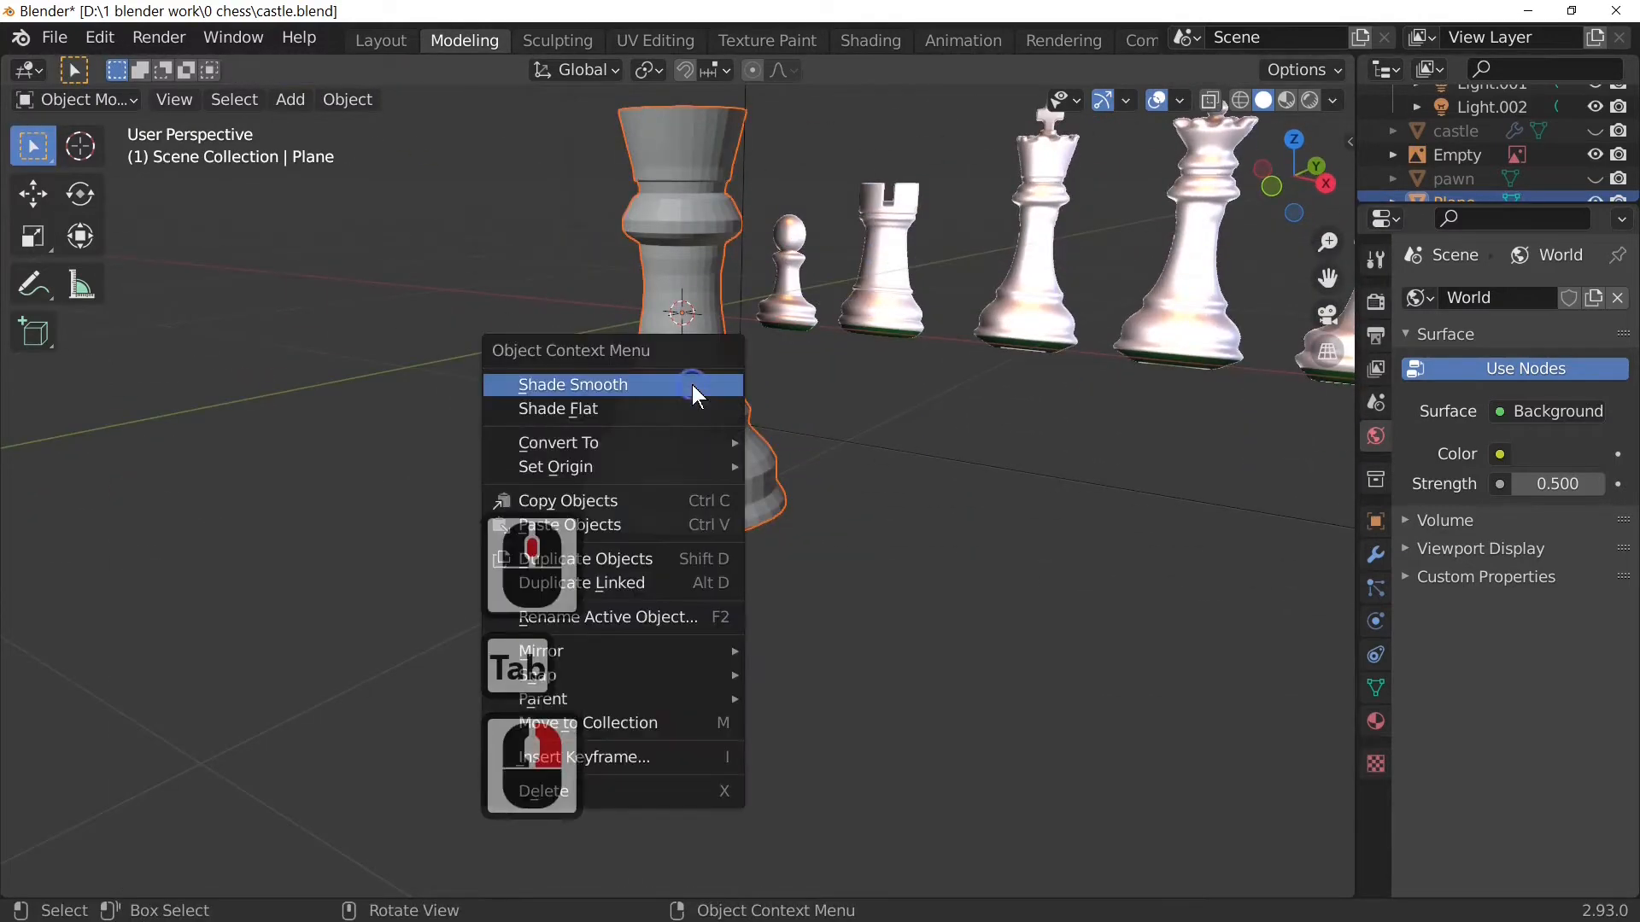
click(671, 383)
middle_drag(669, 376, 725, 546)
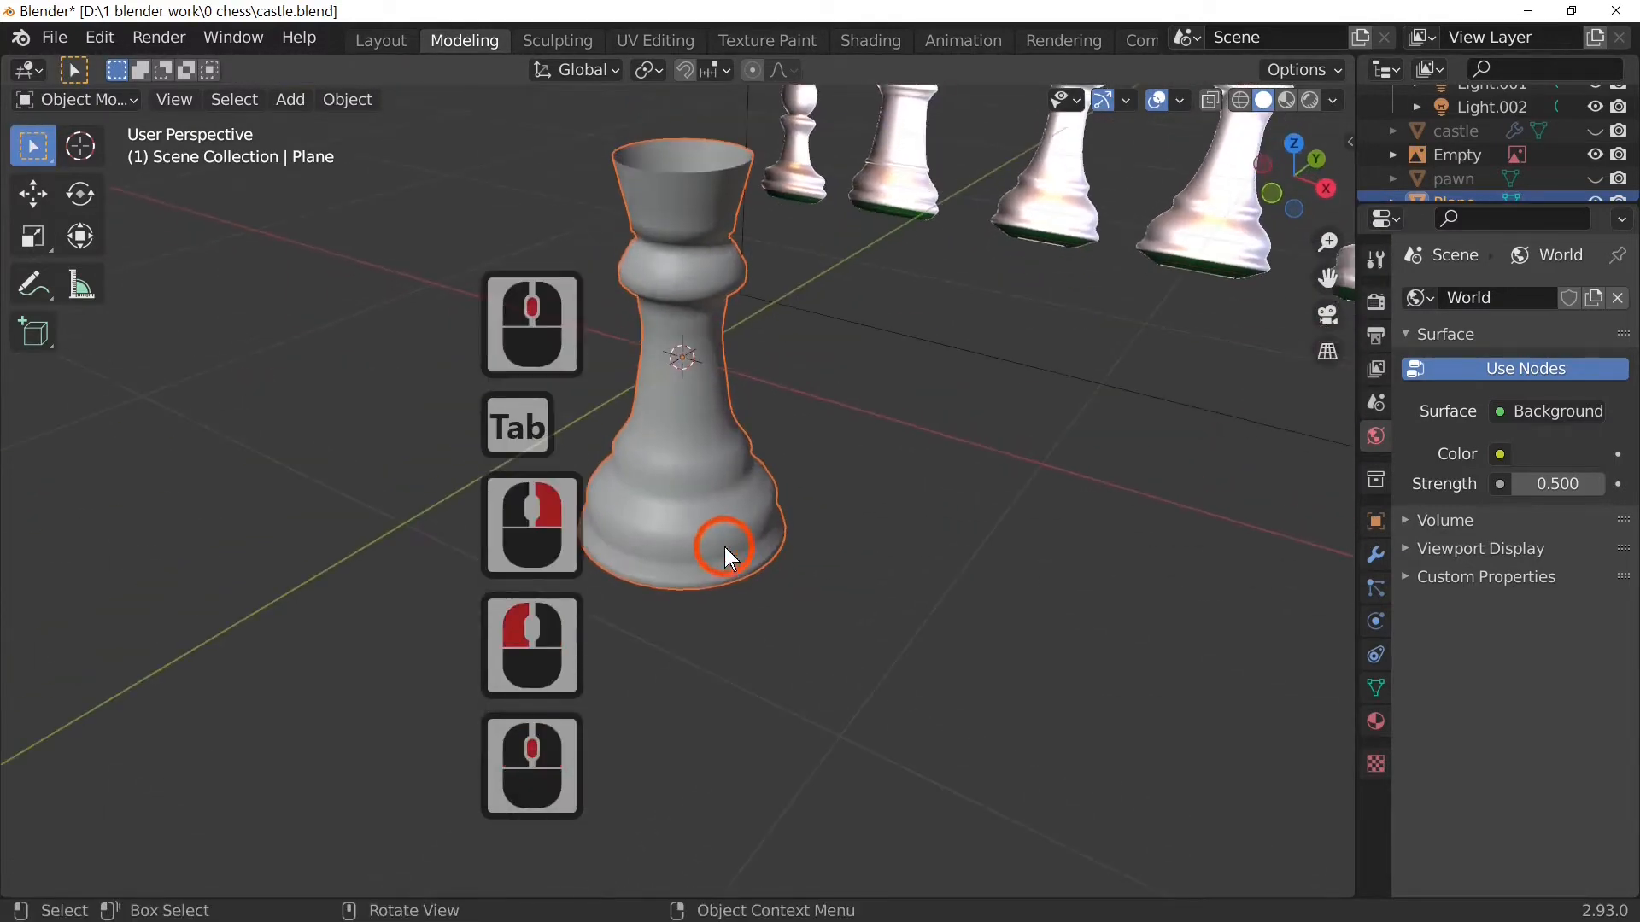
key(Tab)
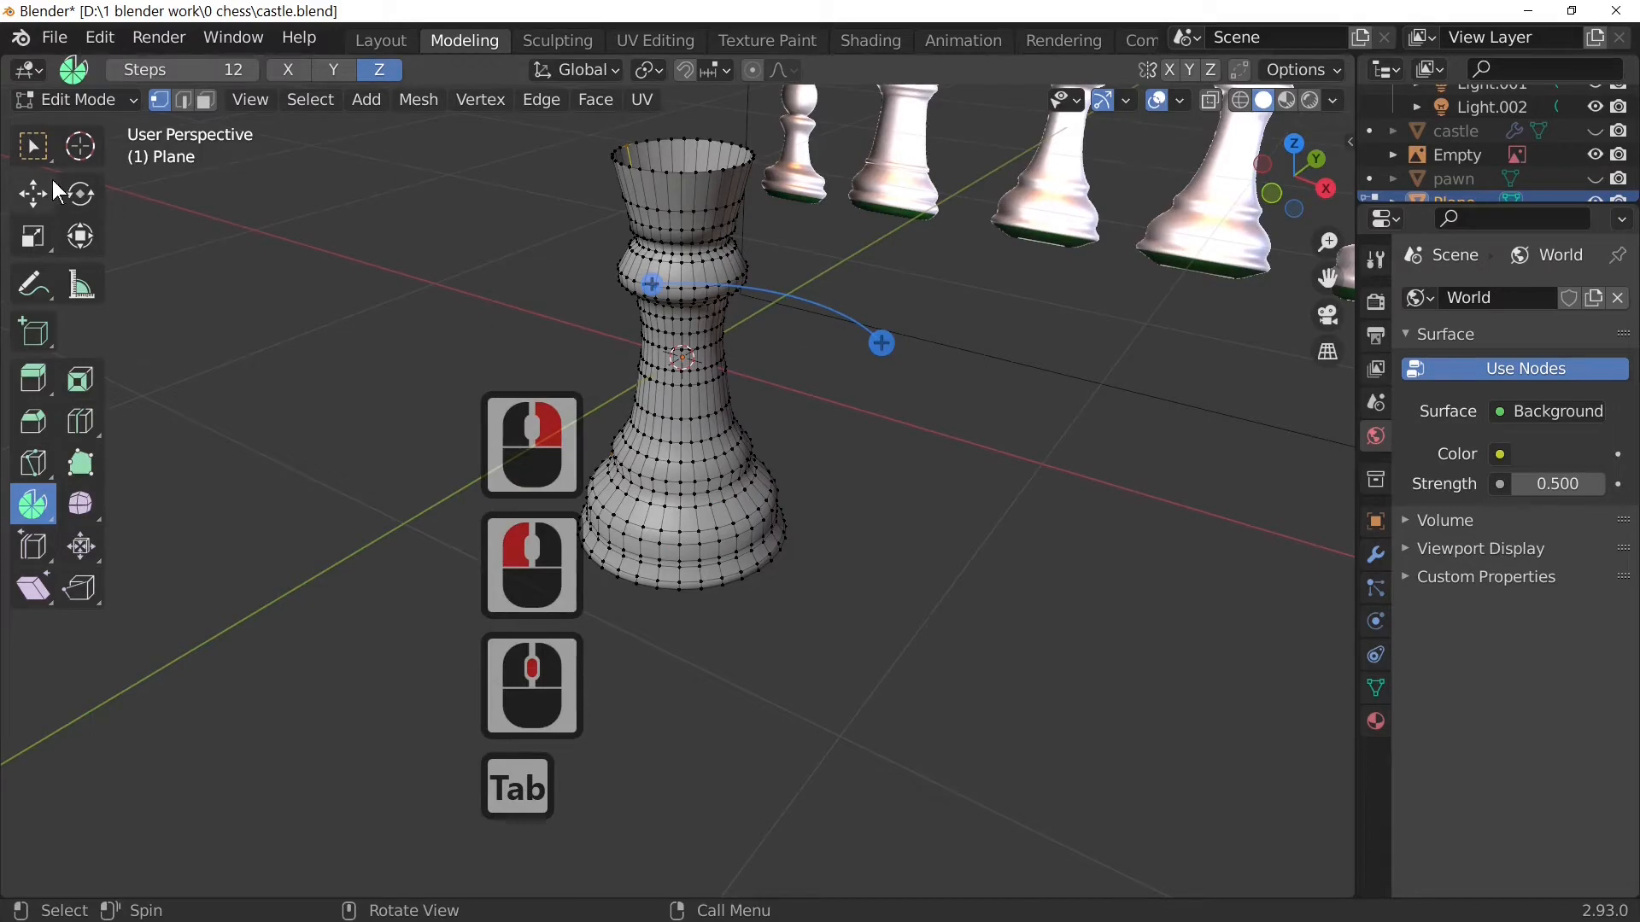
Step: Switch to box selection and edge select mode, and select the open edge loop around the hole underneath the base
click(34, 150)
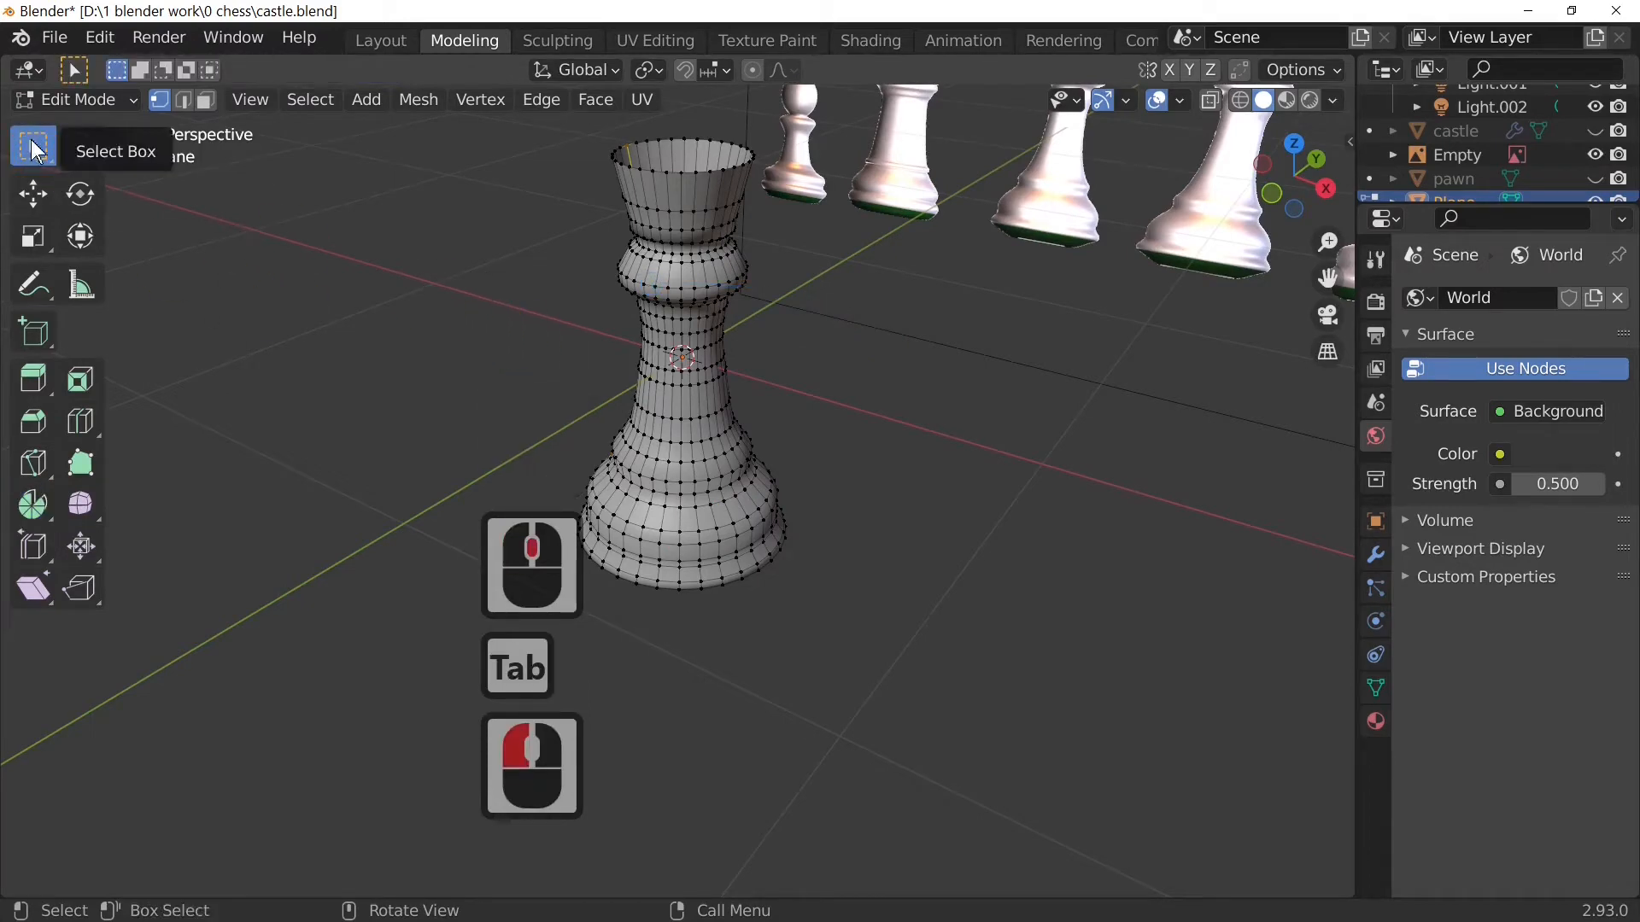
middle_drag(869, 380, 889, 439)
scroll(889, 438, up, 3)
scroll(889, 439, up, 2)
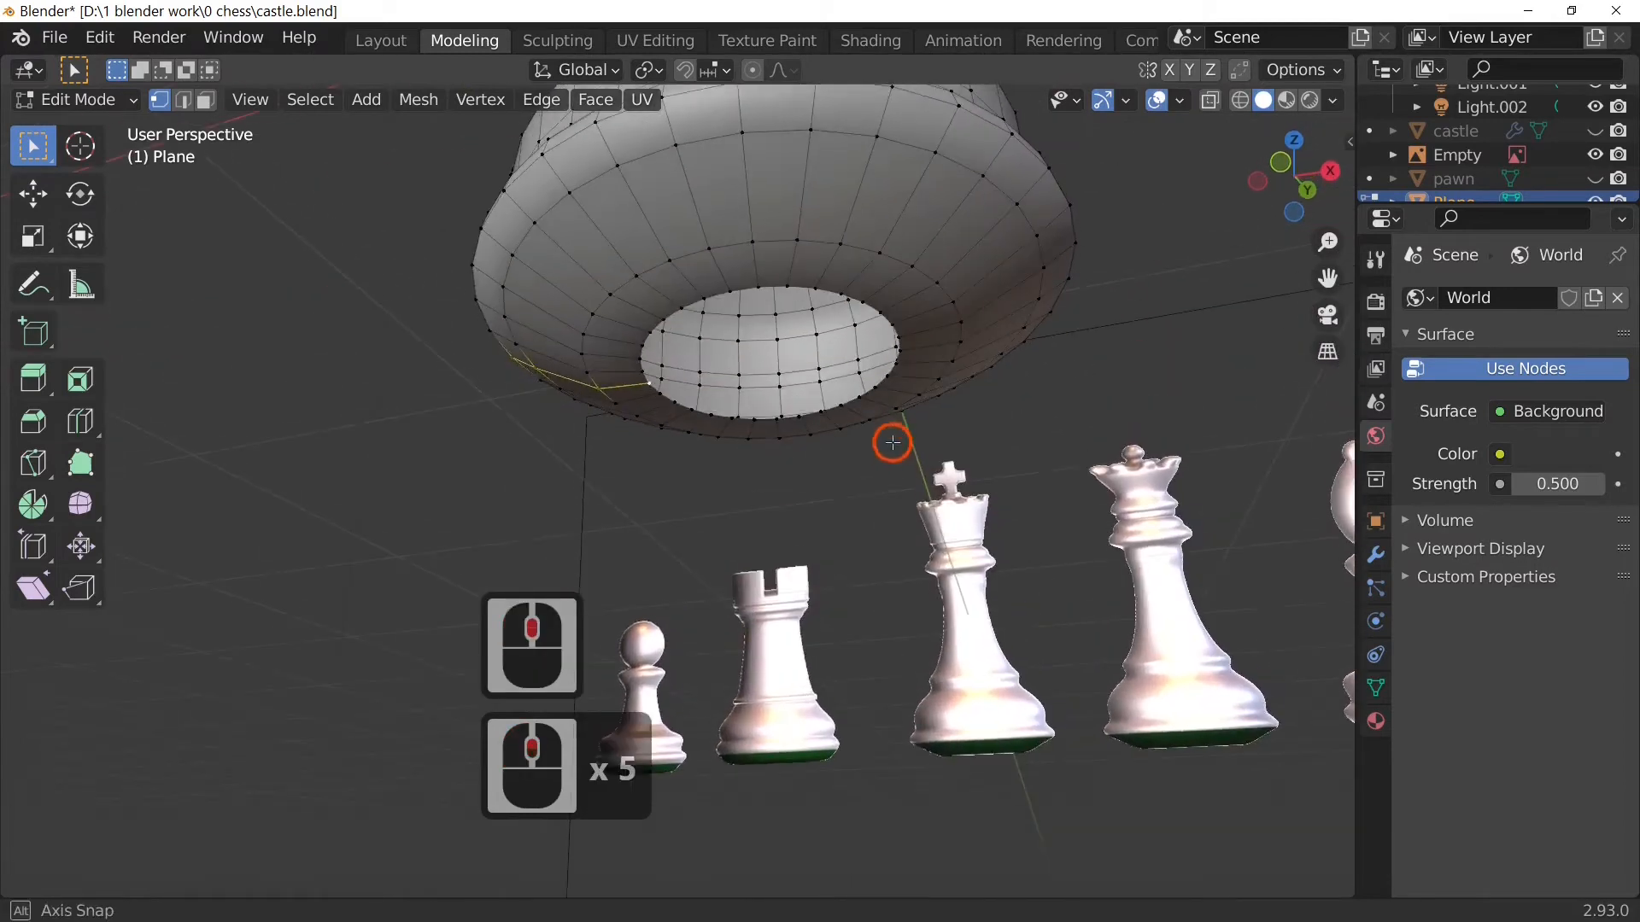
click(811, 277)
click(182, 100)
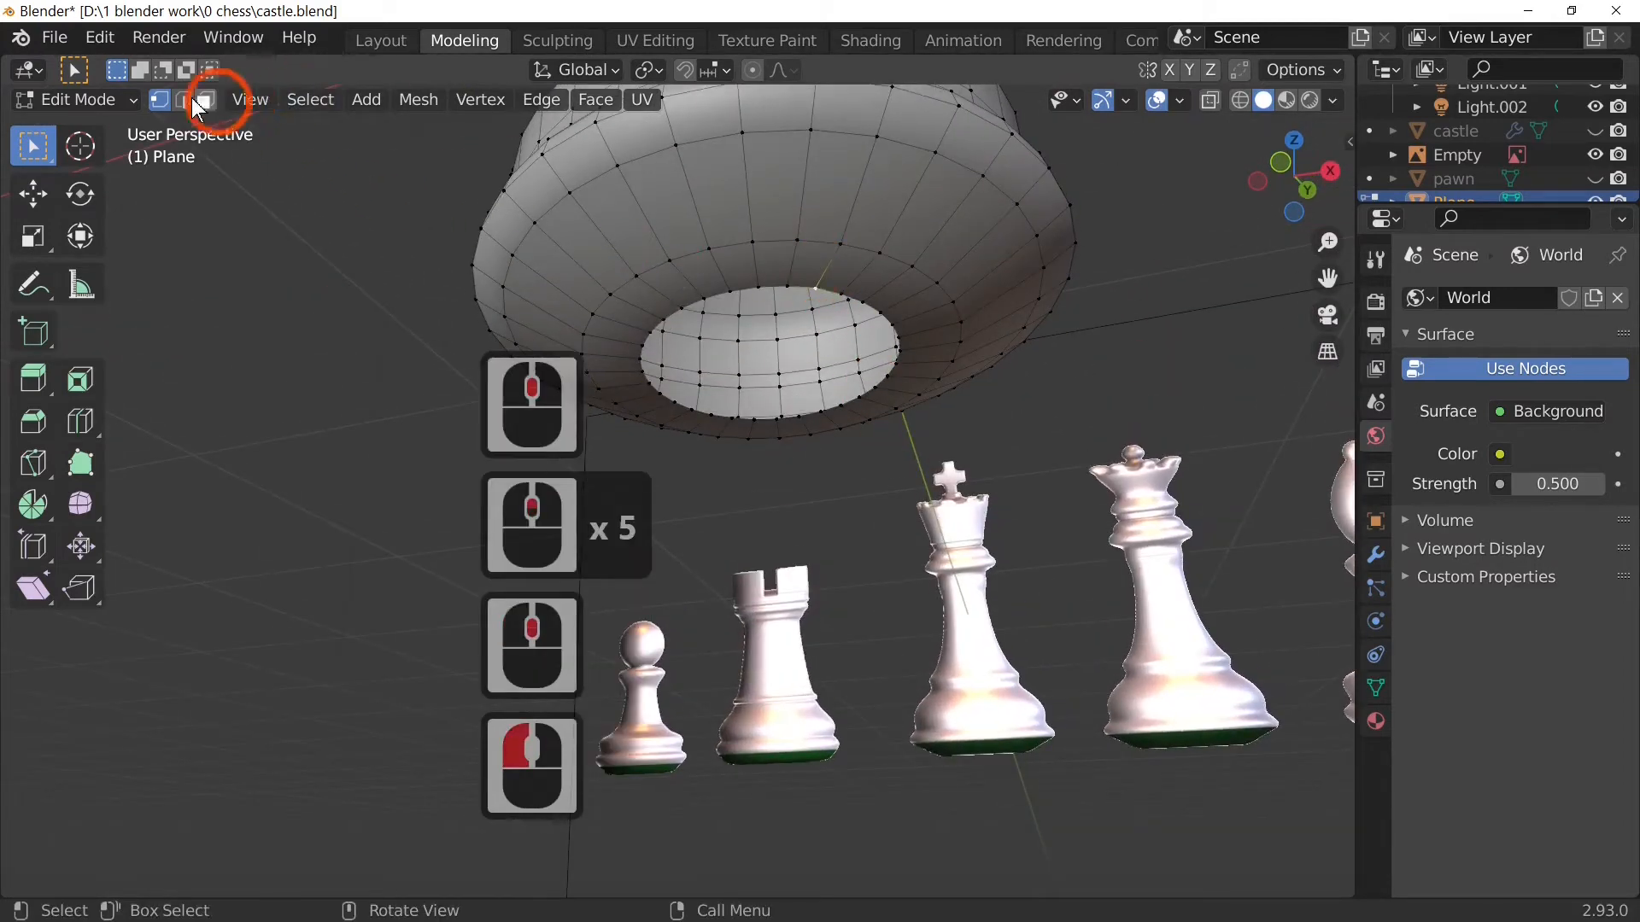
click(959, 322)
click(888, 321)
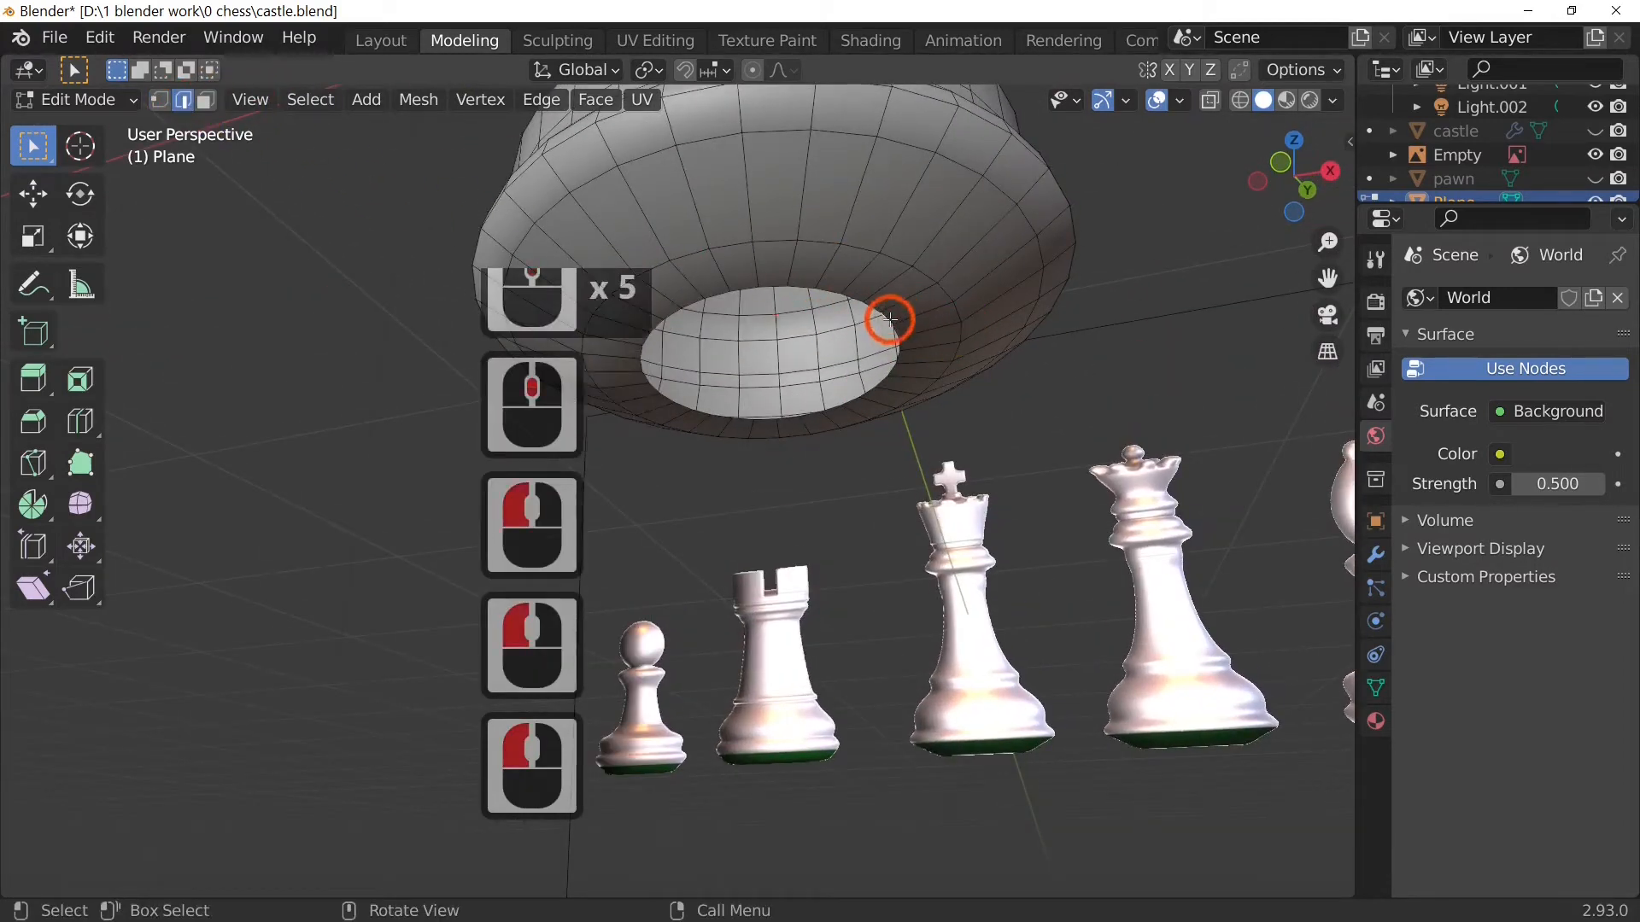
alt+click(885, 320)
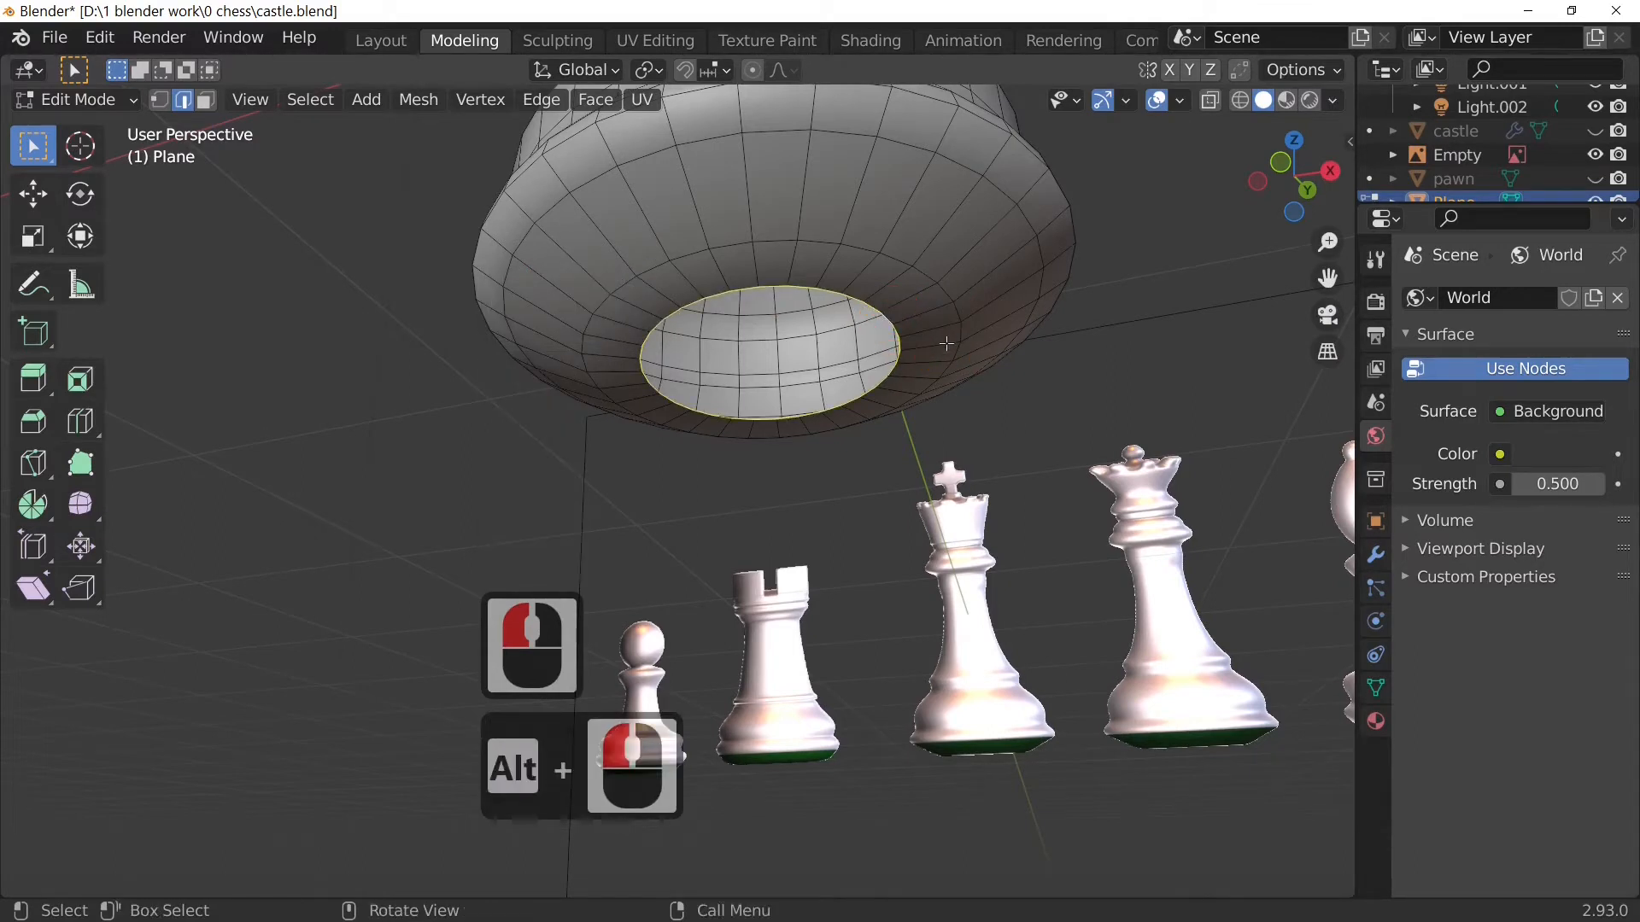
alt+click(886, 319)
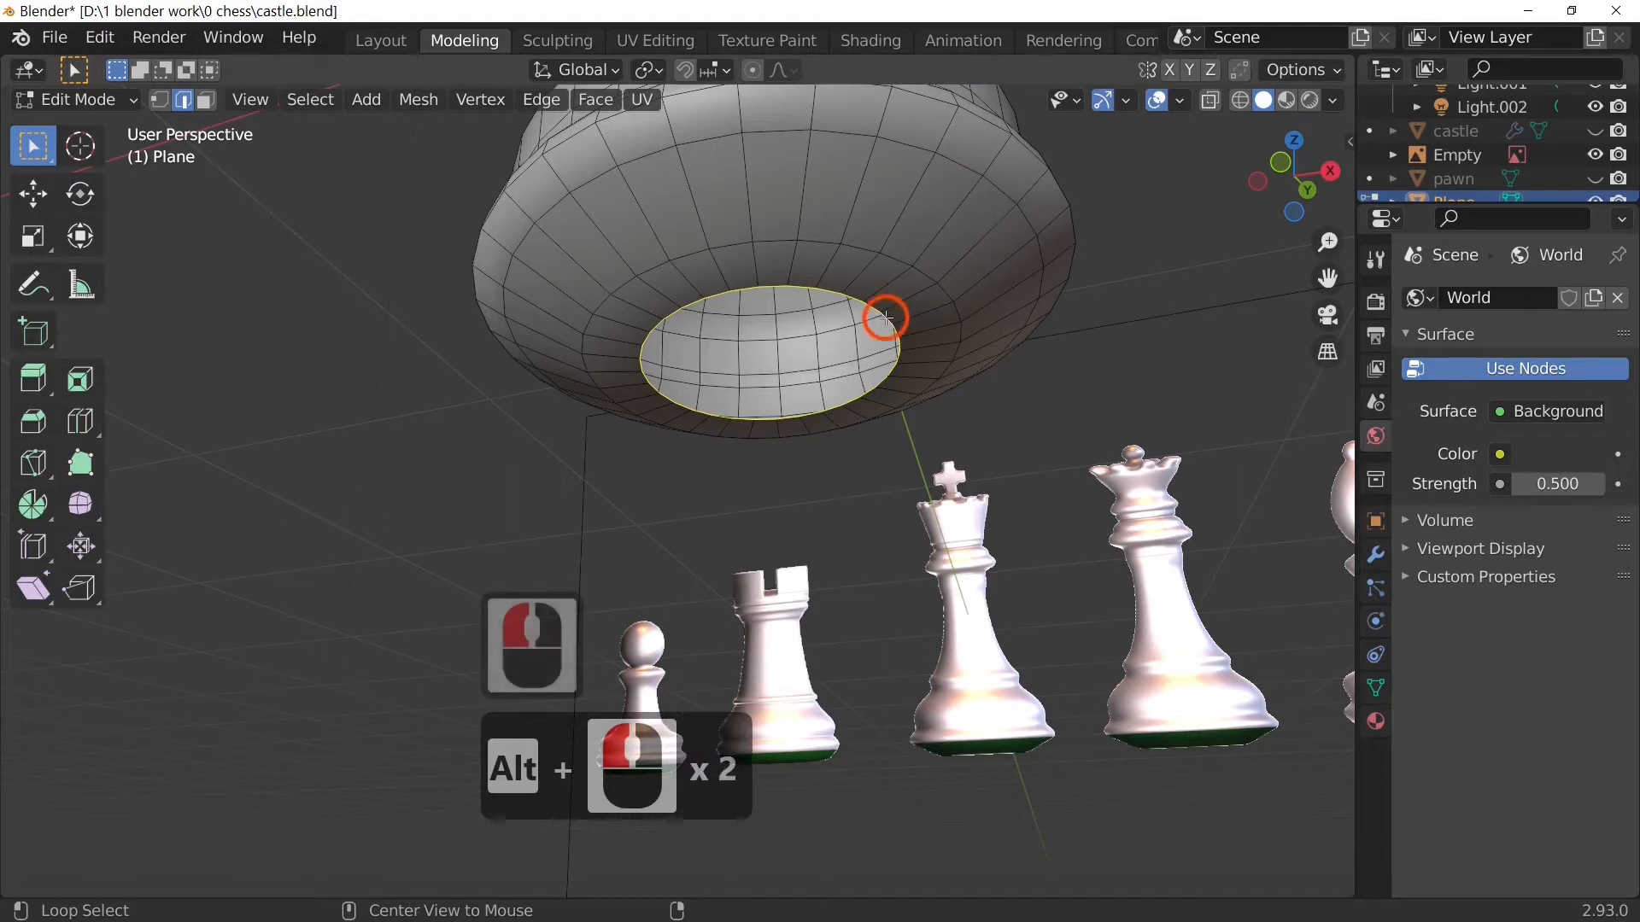
Step: Extrude the underside loop inward twice, scaling by about 0.592 and 0.810, and fill the remaining hole with a face
key(e)
key(s)
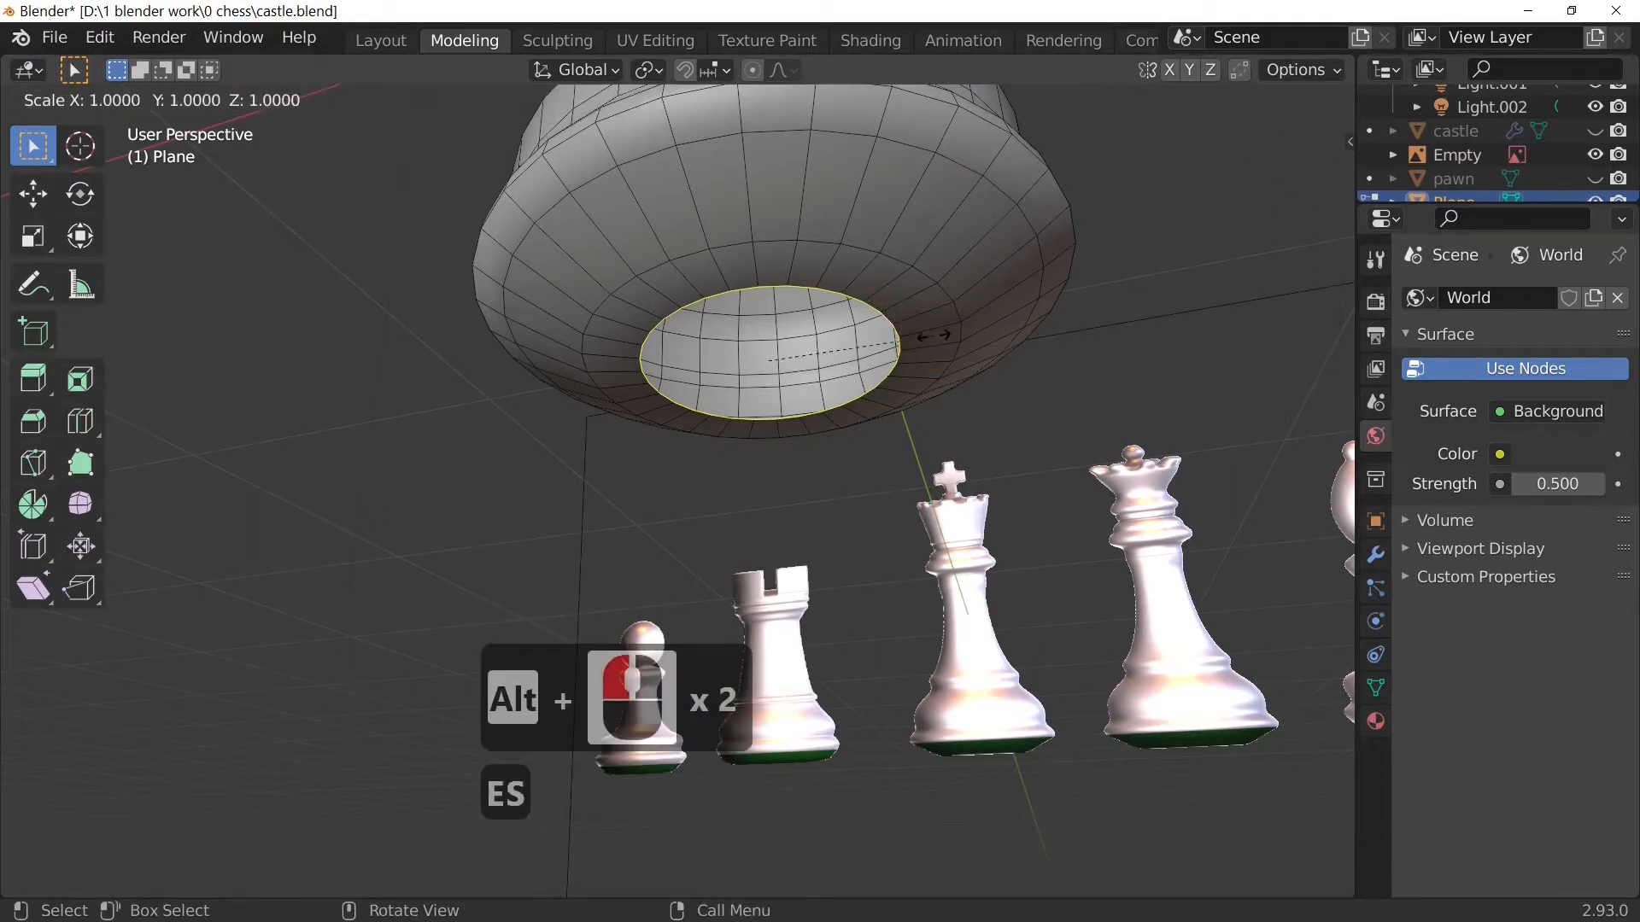
click(866, 369)
key(e)
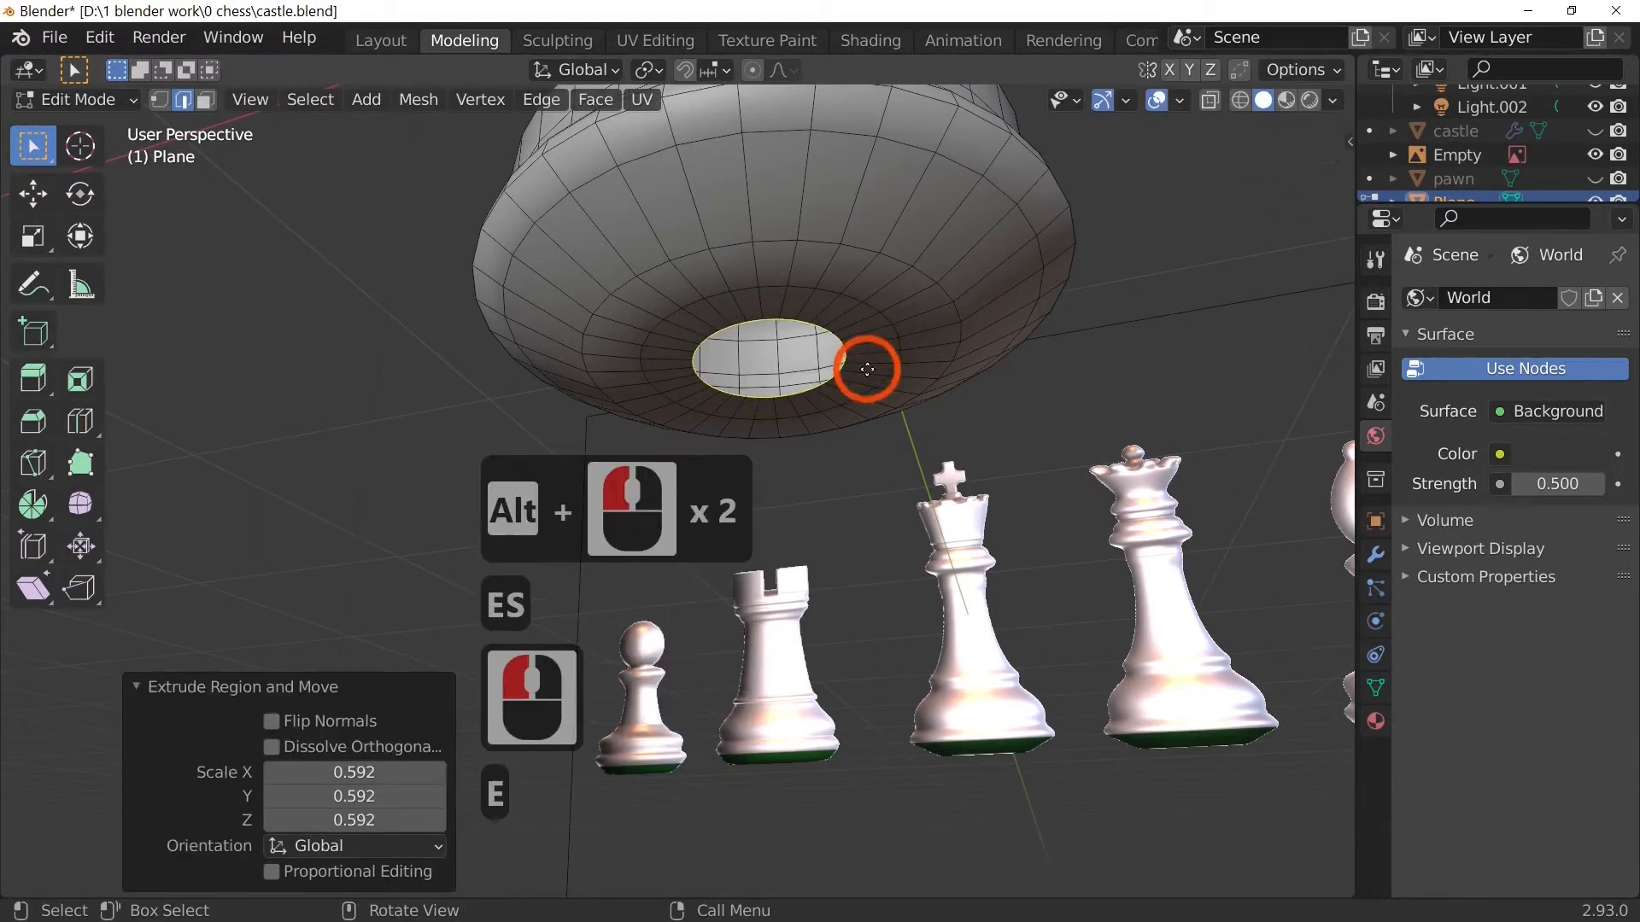
key(s)
click(839, 399)
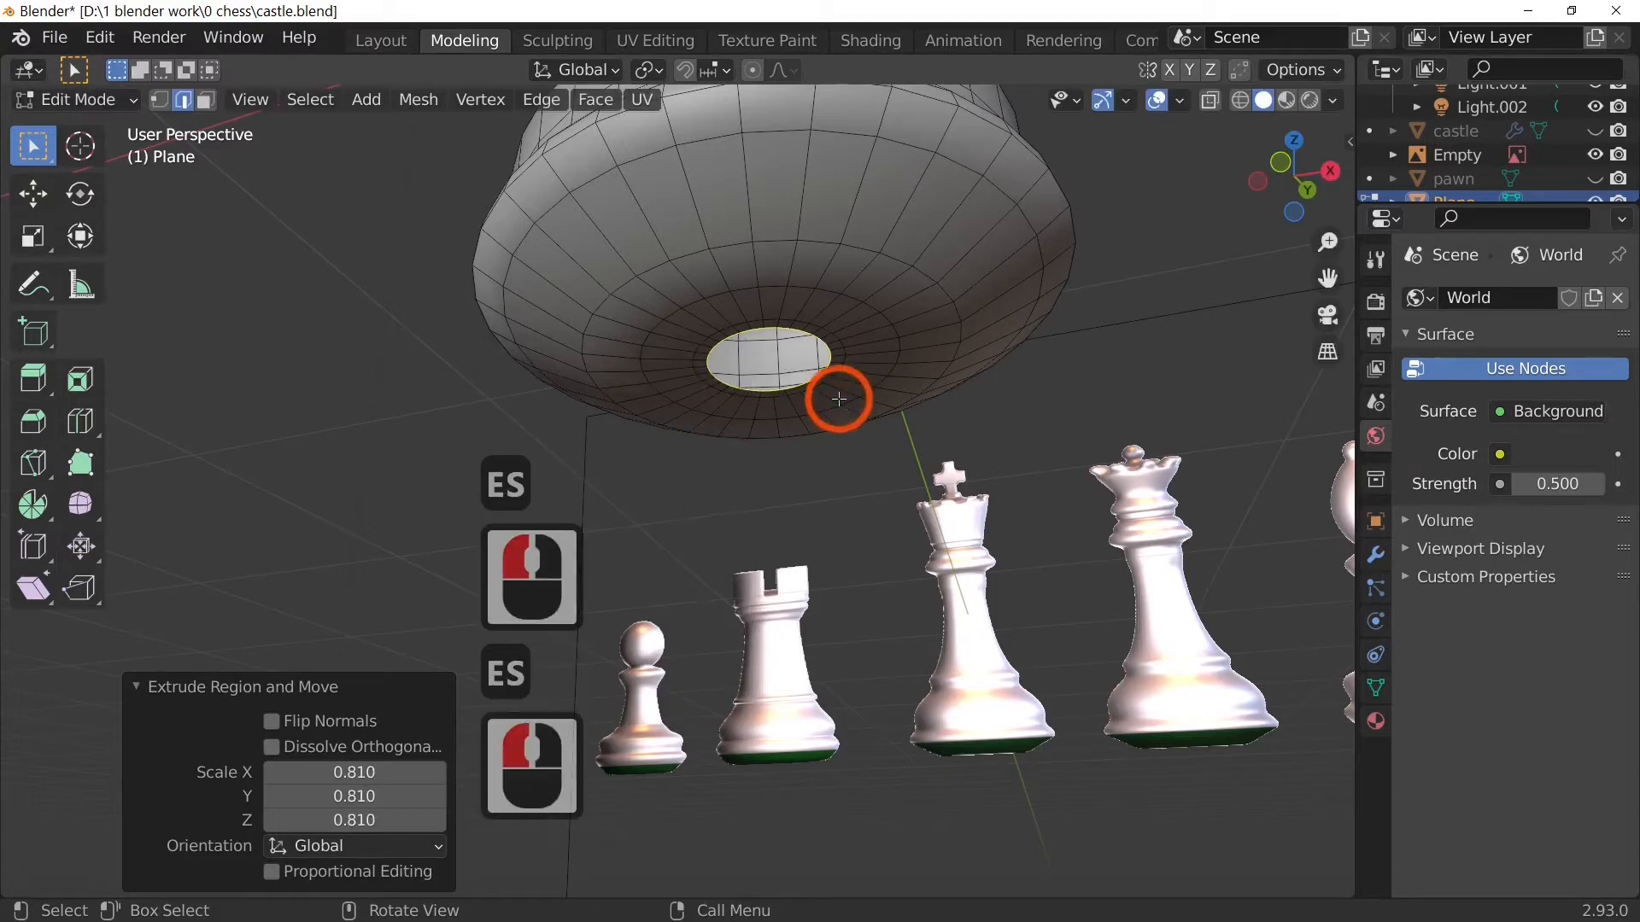
key(f)
scroll(854, 368, down, 4)
middle_drag(858, 328, 897, 575)
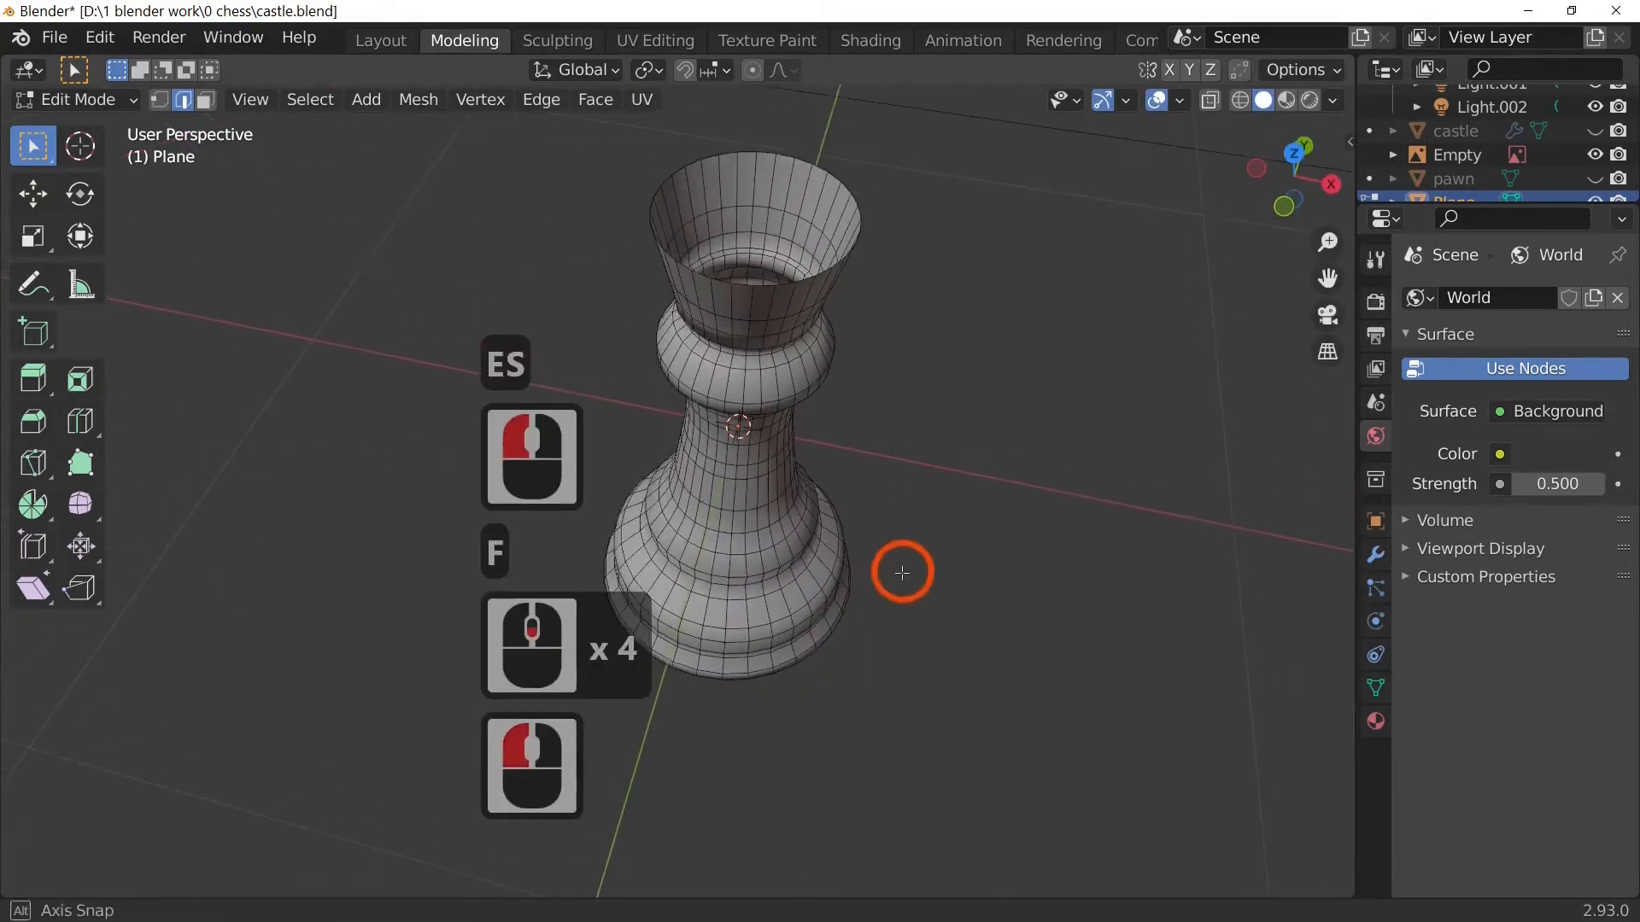
Step: Select the edge loop of the open top rim and frame it in the front orthographic view
click(778, 290)
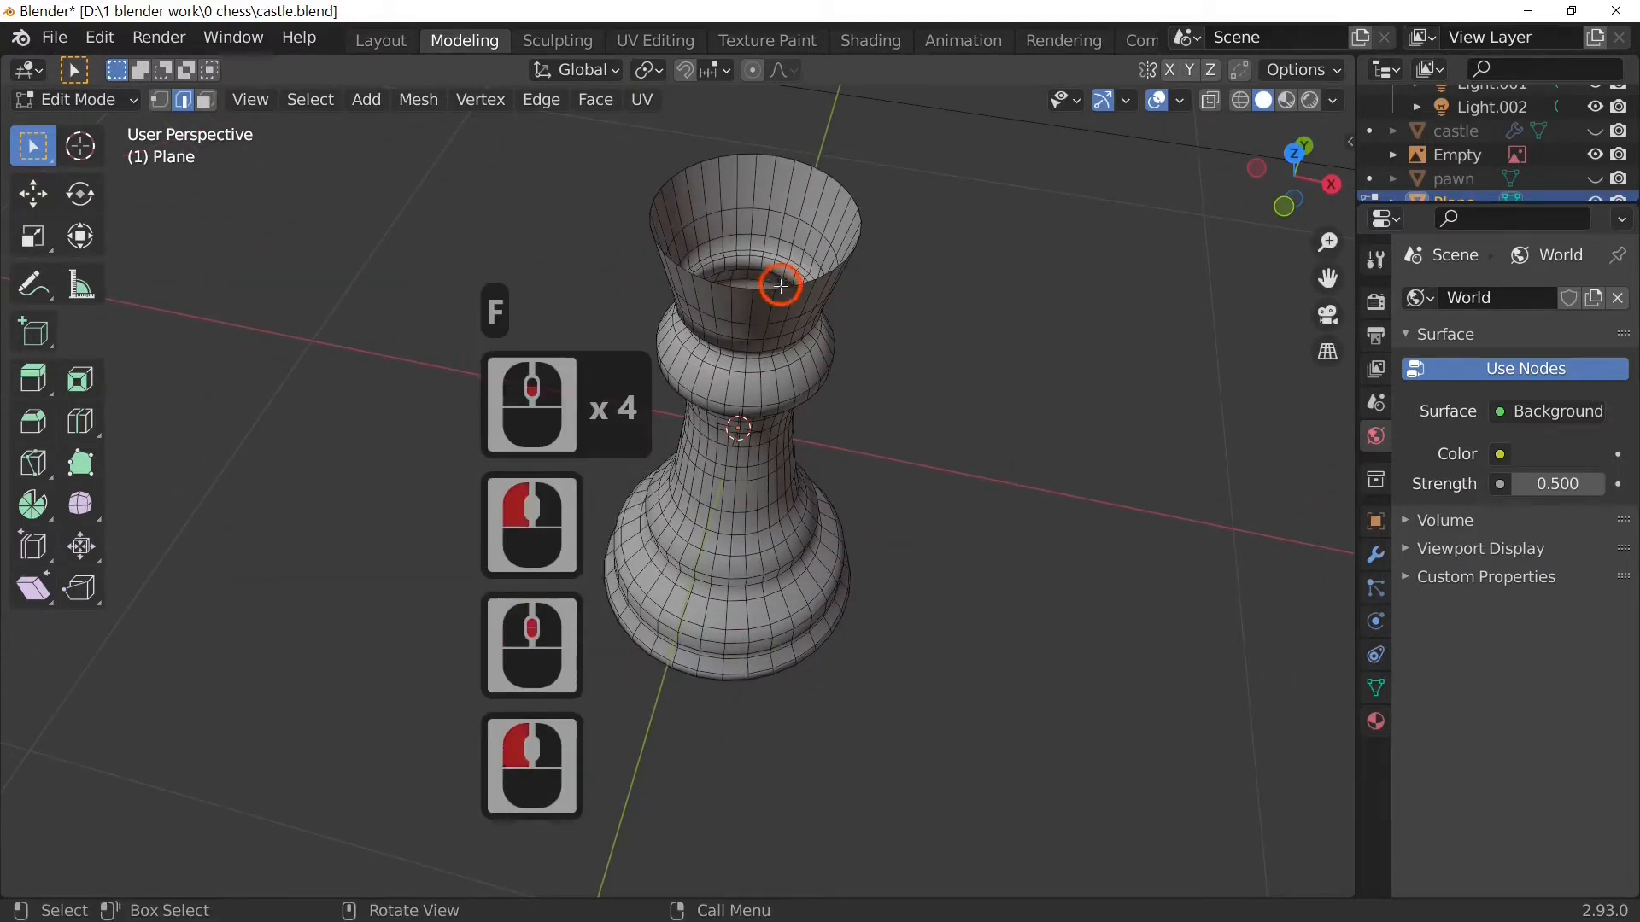
alt+click(780, 289)
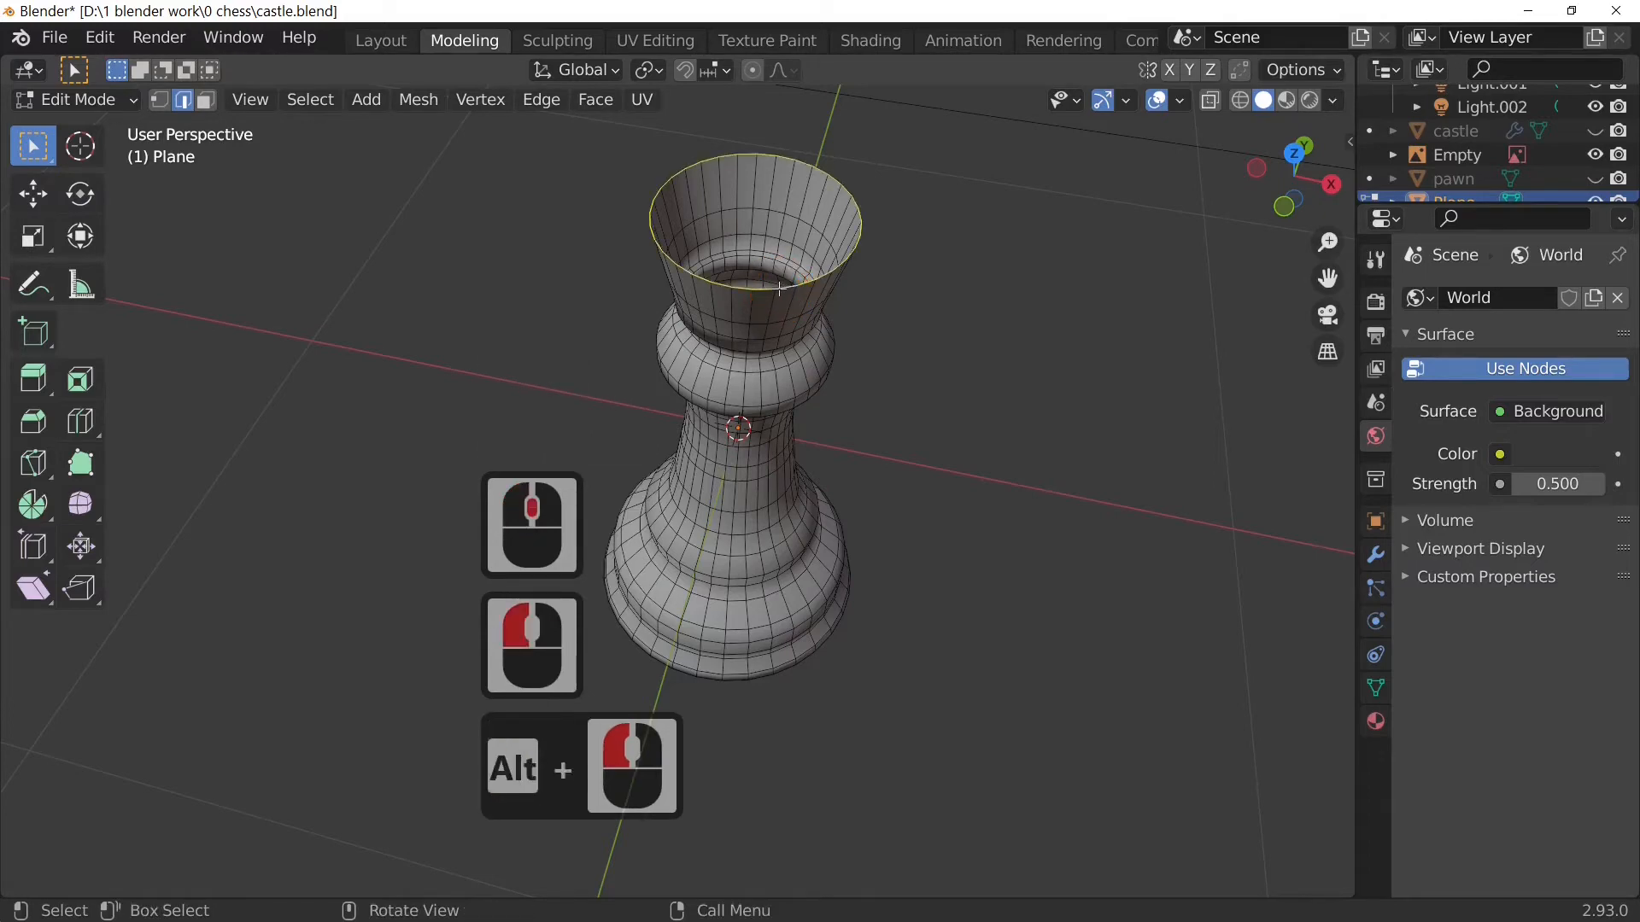
scroll(944, 239, down, 4)
scroll(909, 428, up, 5)
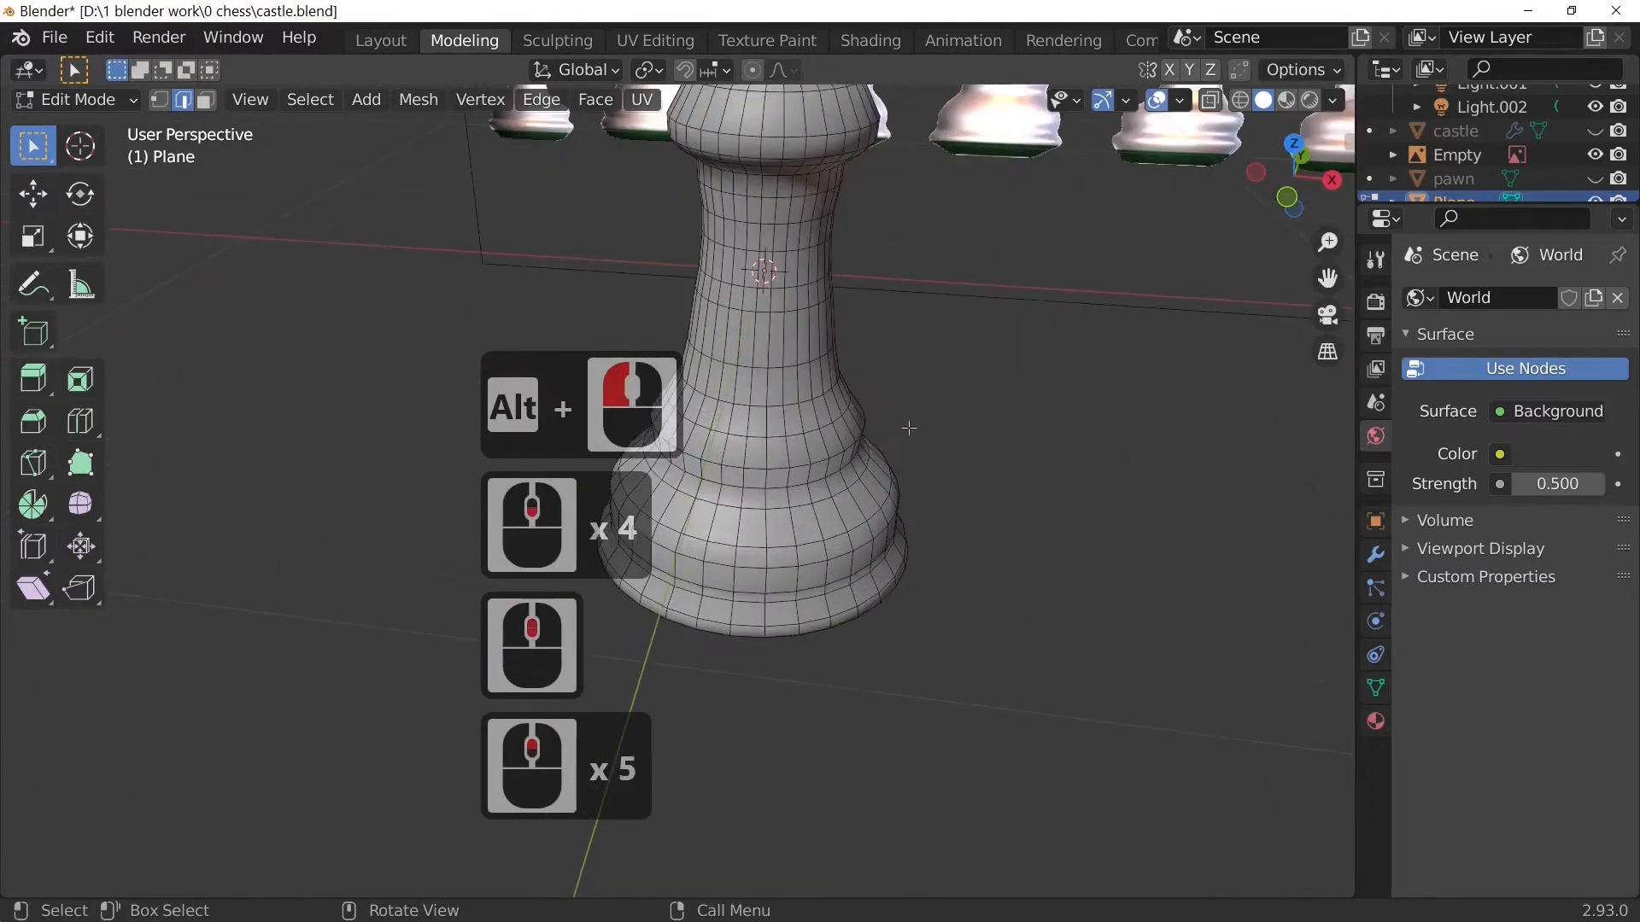
middle_drag(909, 428, 824, 274)
scroll(823, 274, down, 4)
key(KP_1)
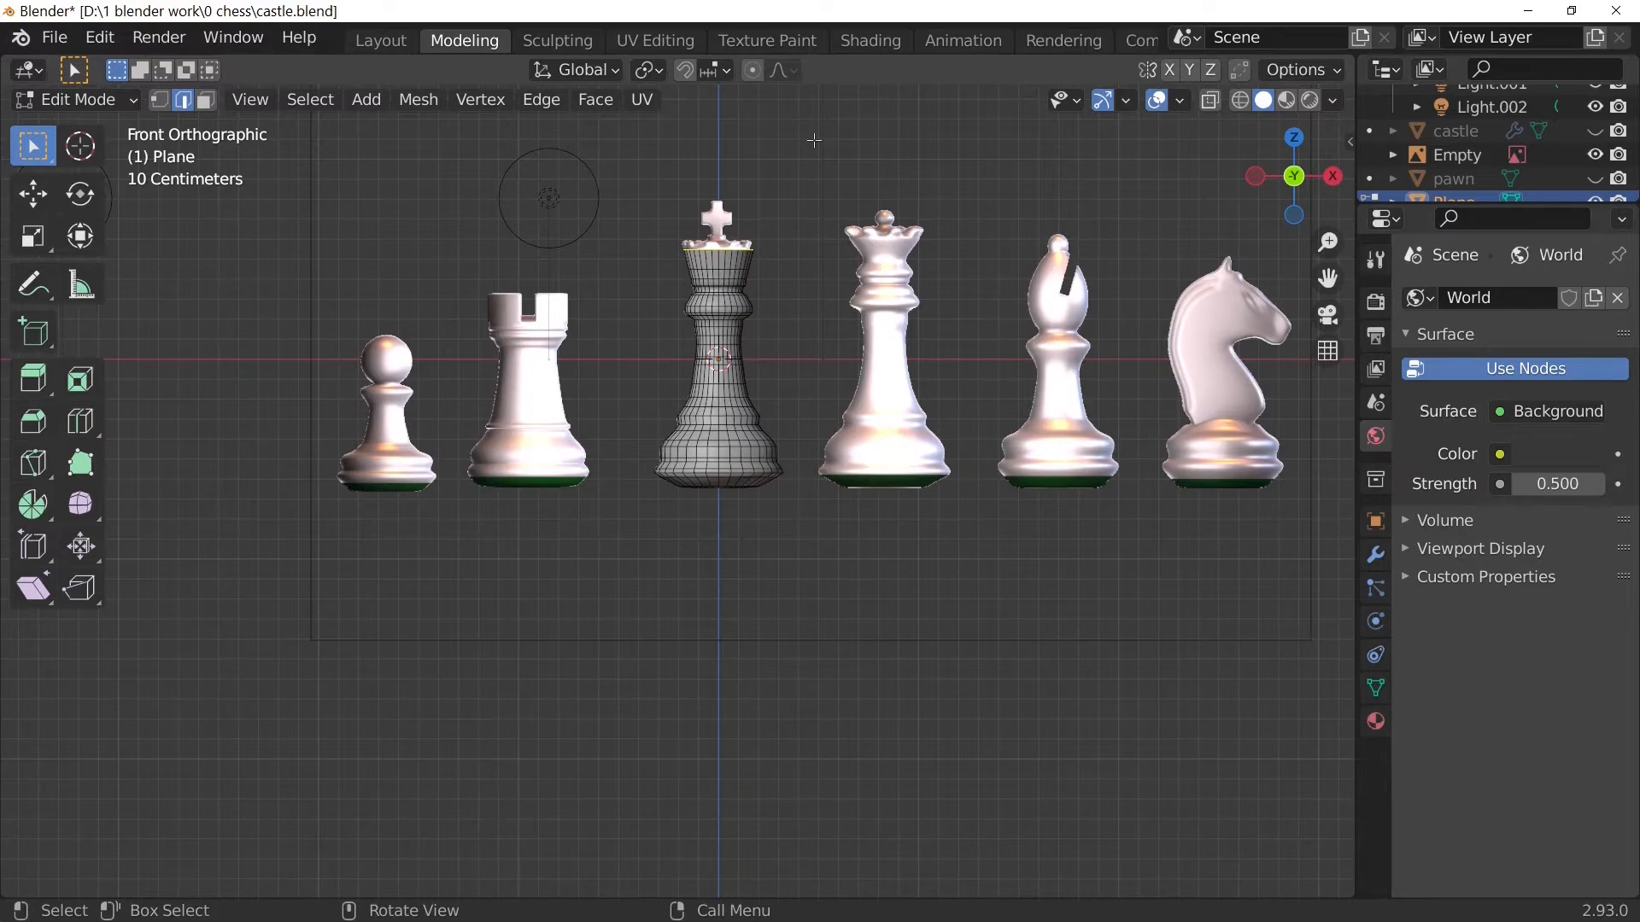
key(KP_Decimal)
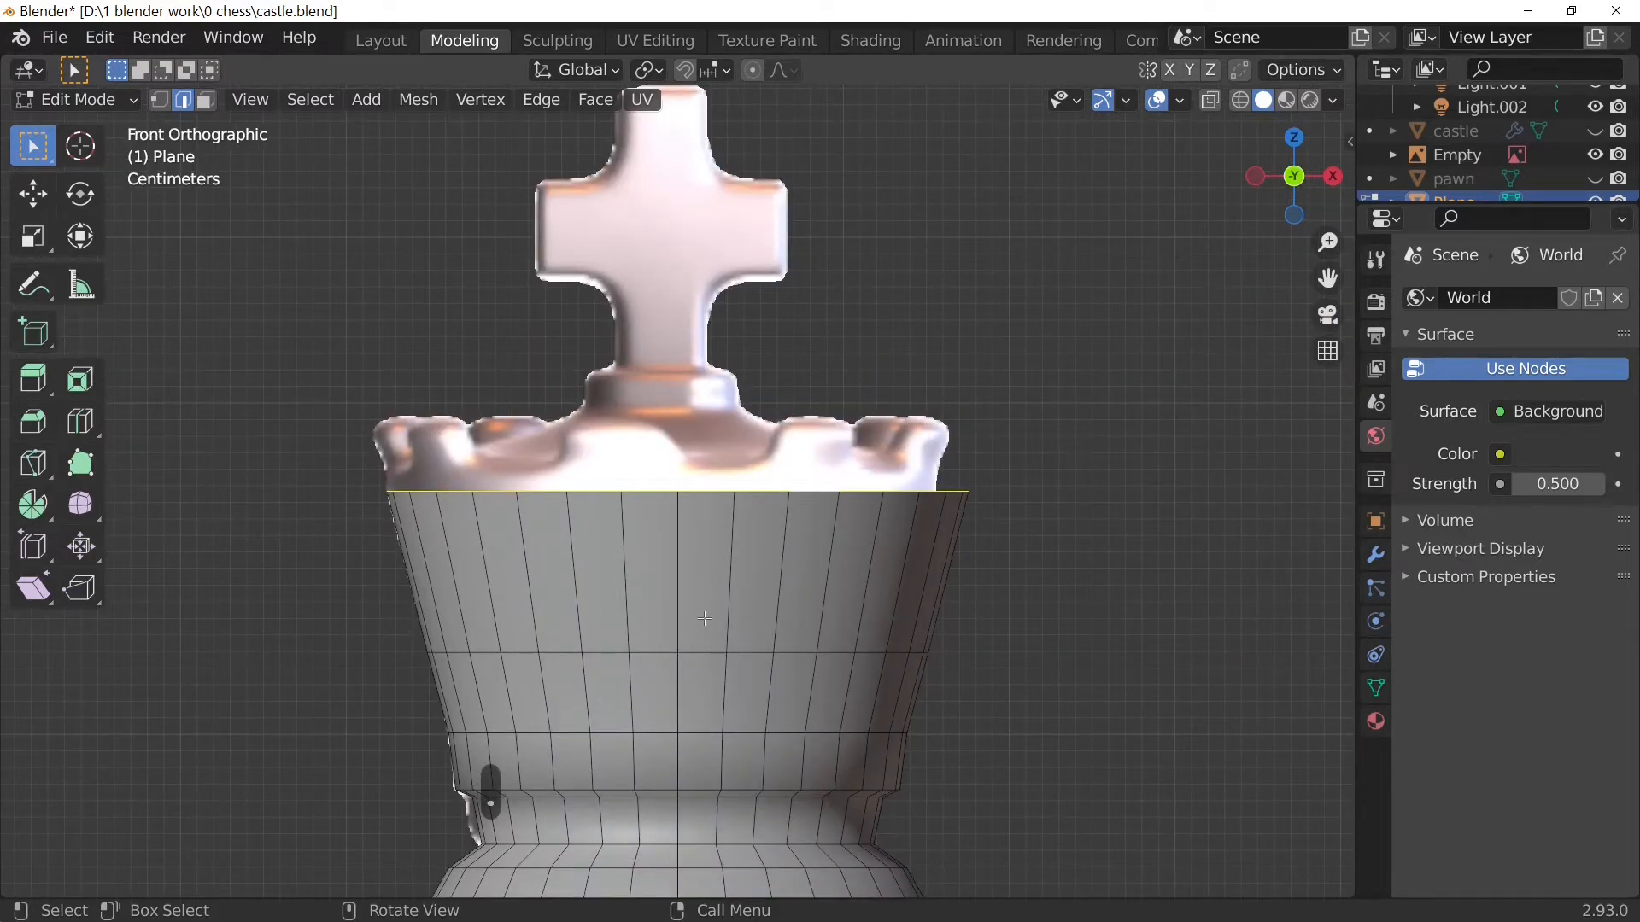
Step: Try extruding the top rim loop straight up about 0.011 m along Z
key(e)
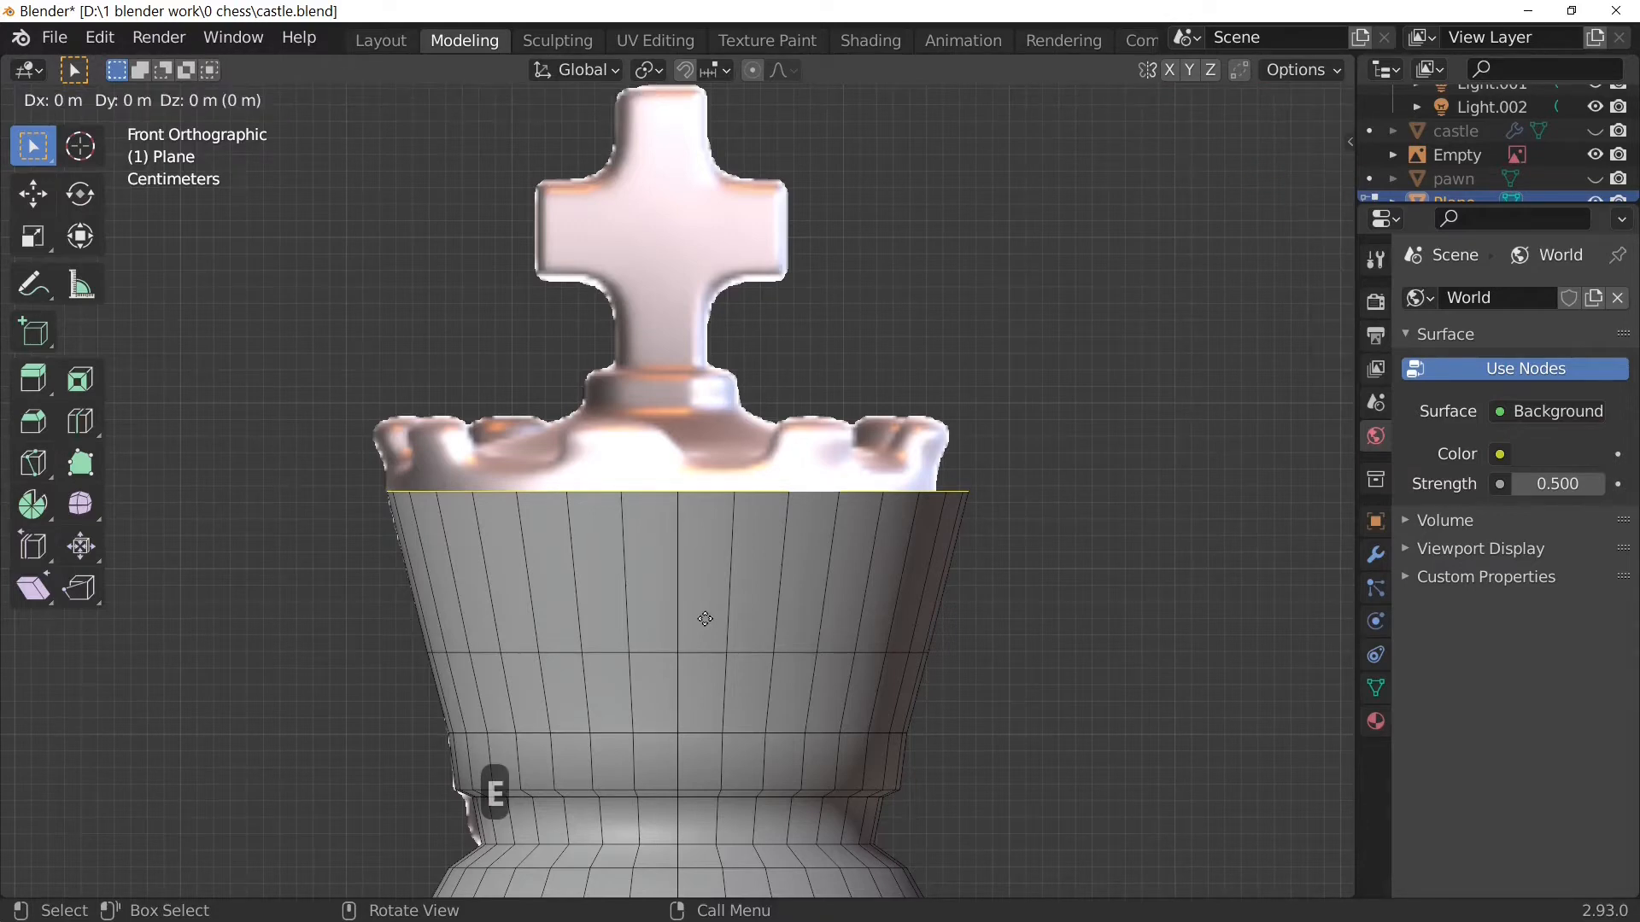
key(z)
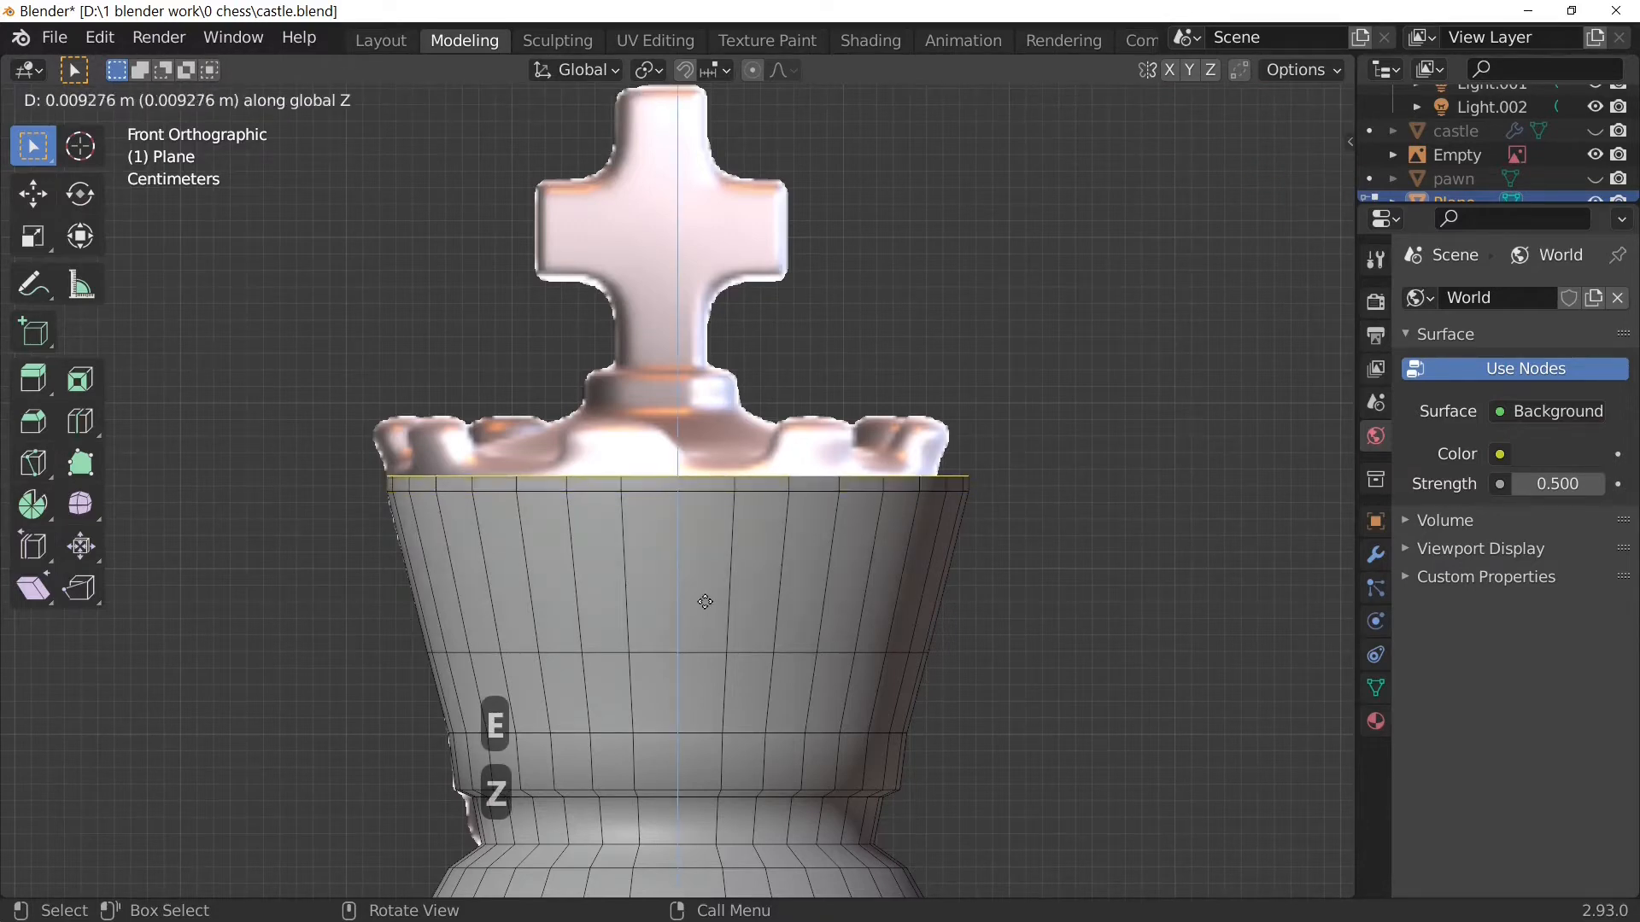
click(705, 601)
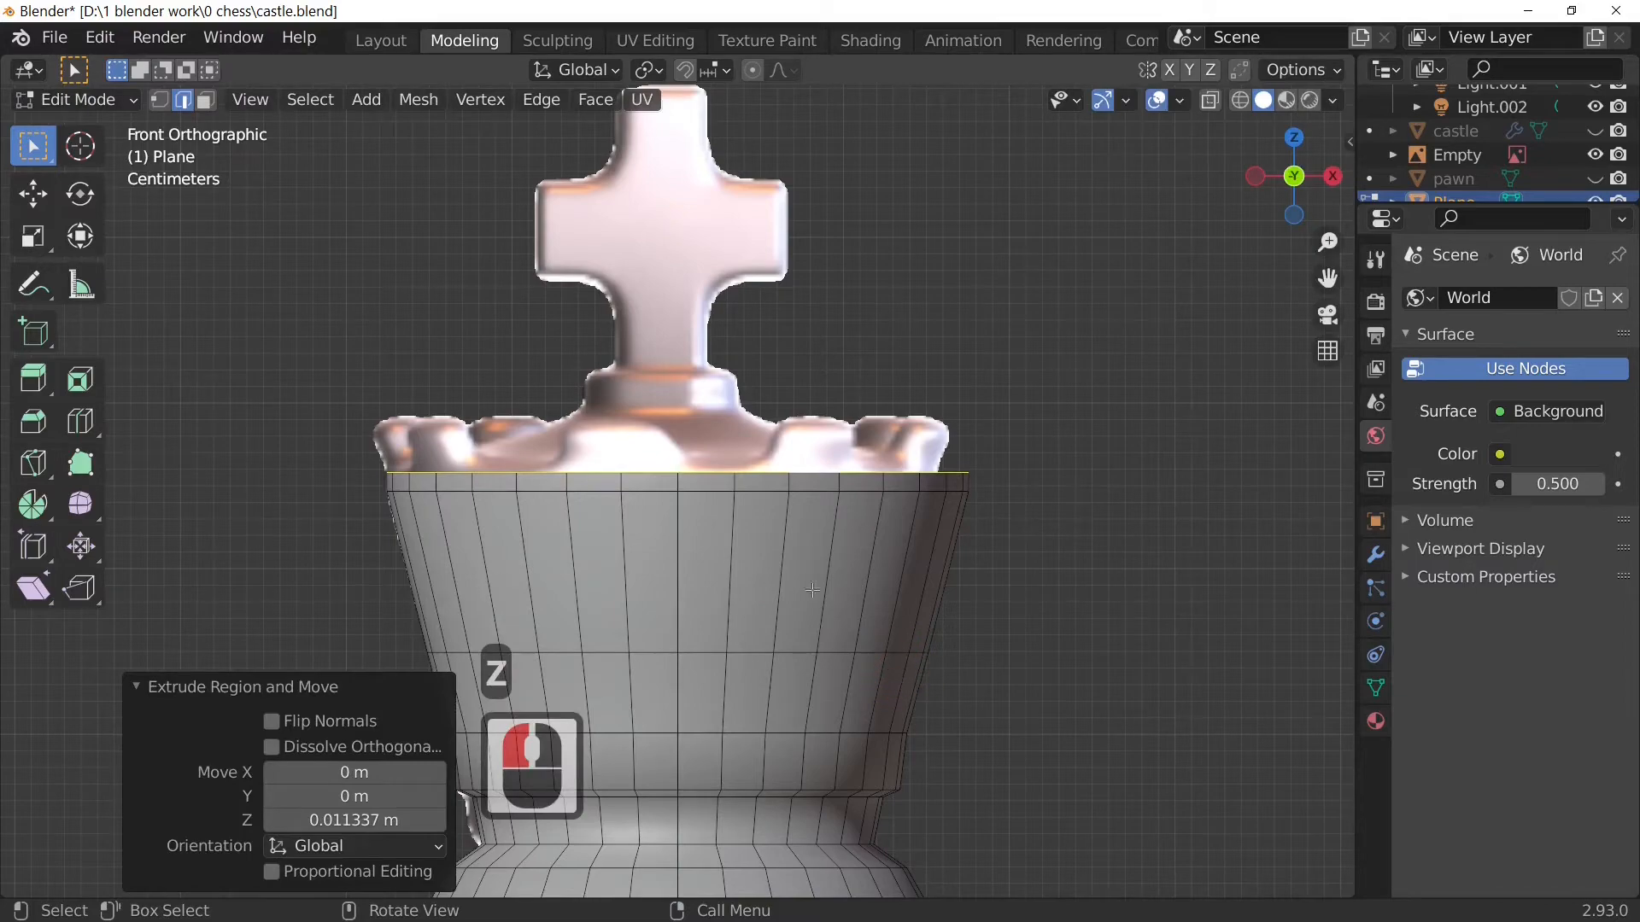
middle_drag(782, 616, 930, 684)
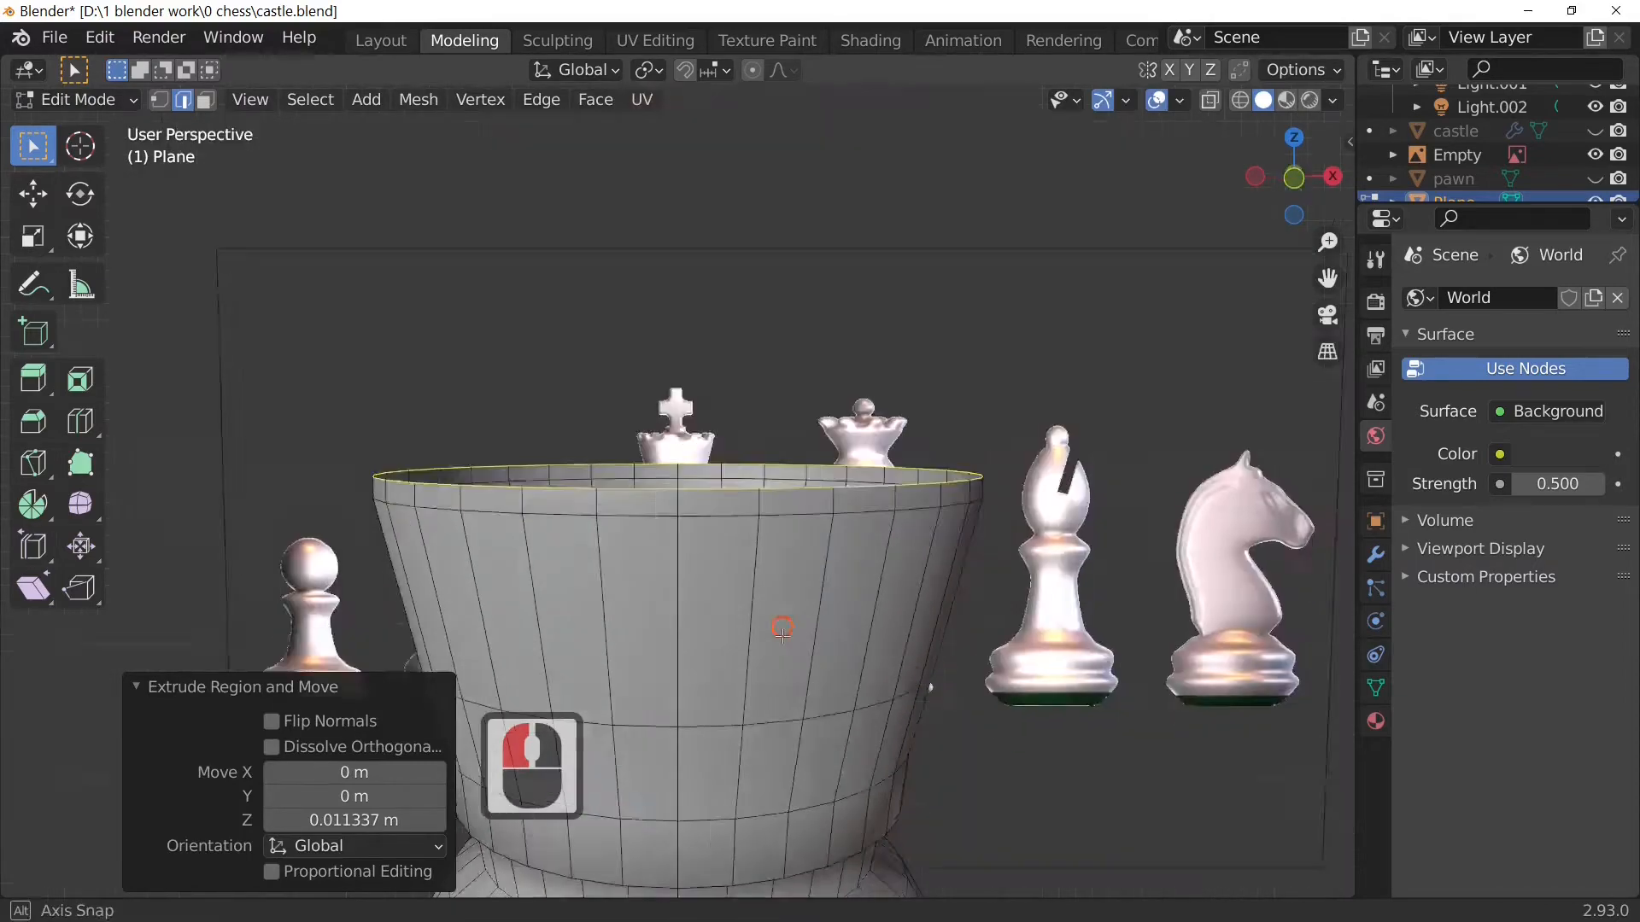
Step: Extrude the top rim loop up about 0.015 m along Z
key(e)
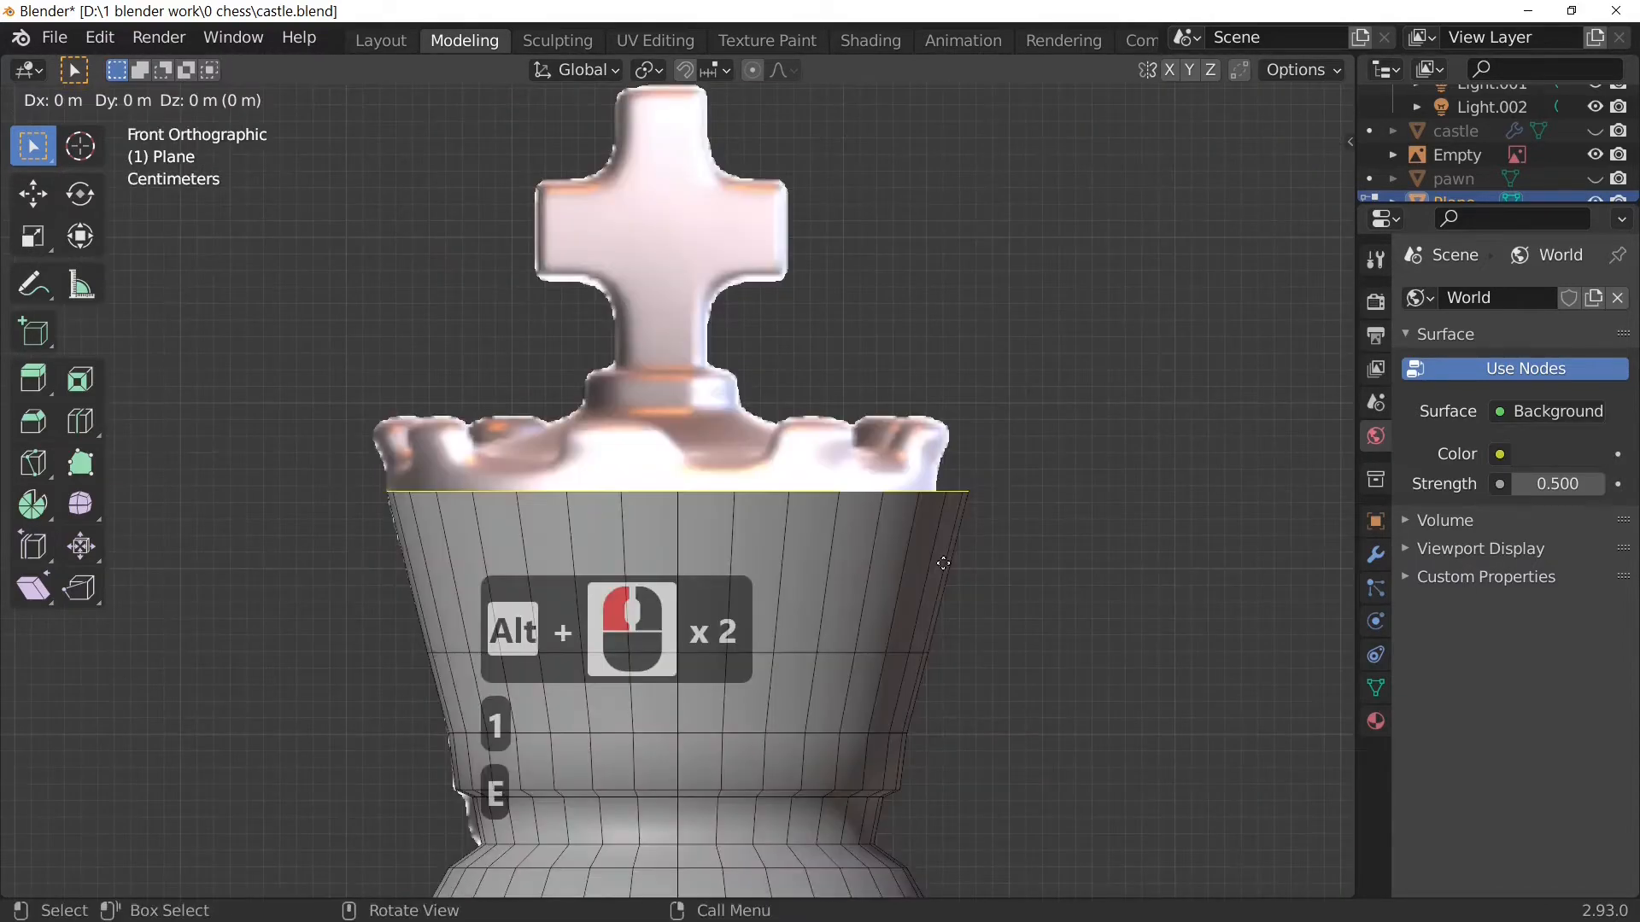
key(z)
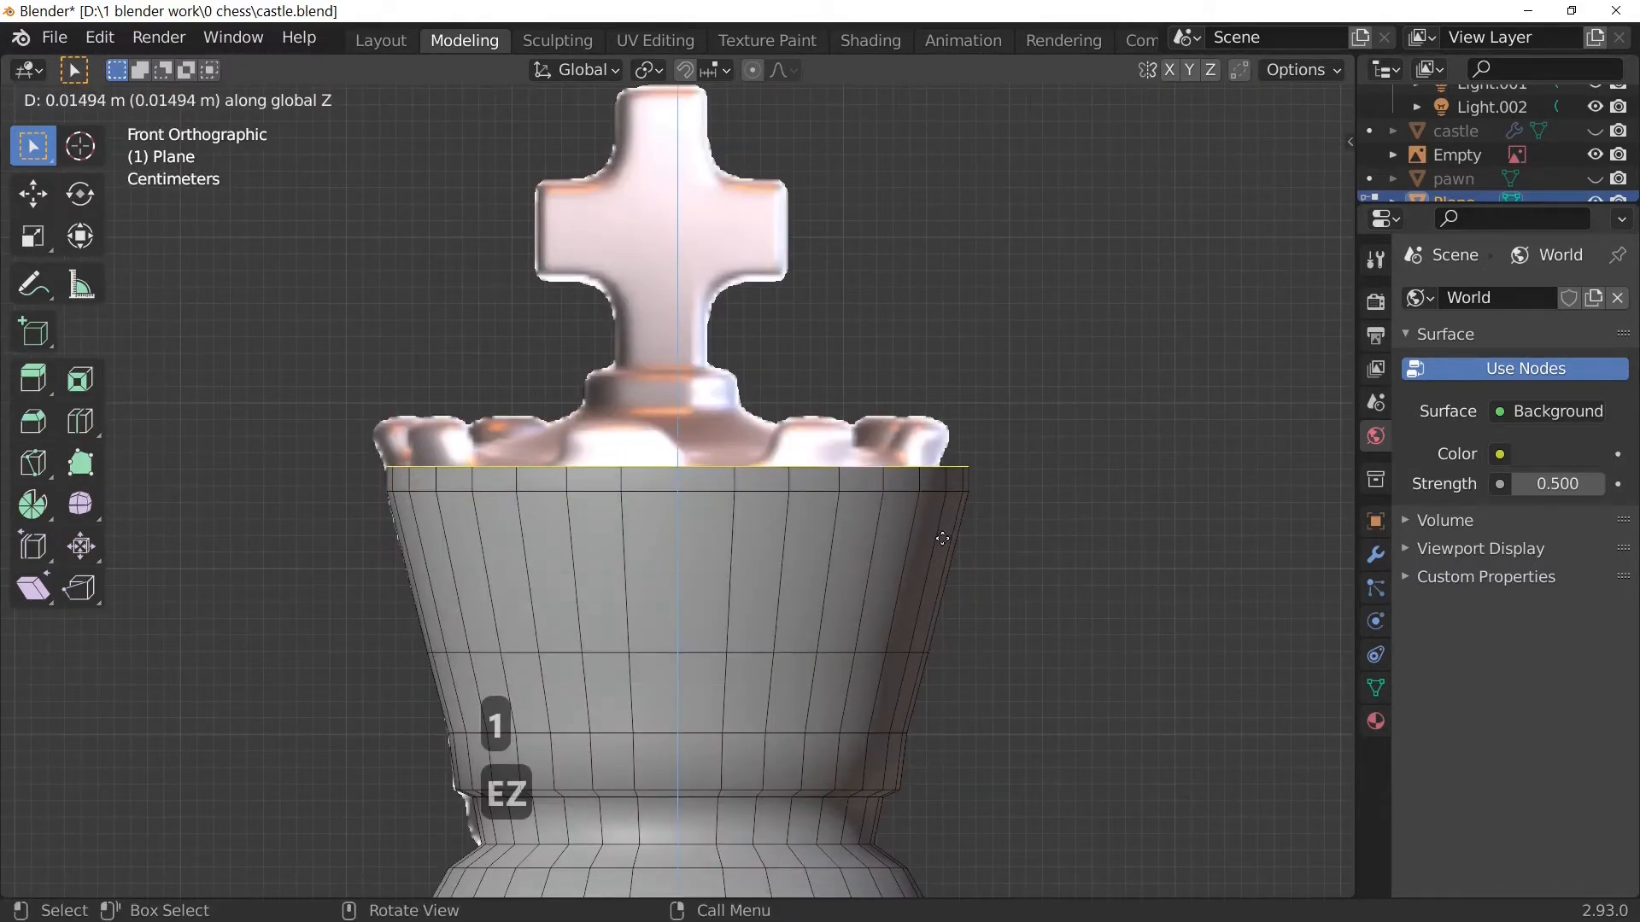
click(939, 537)
Step: Extrude the rim inward to a scale of about 0.307 and raise the new loop about 0.023 m along Z
key(e)
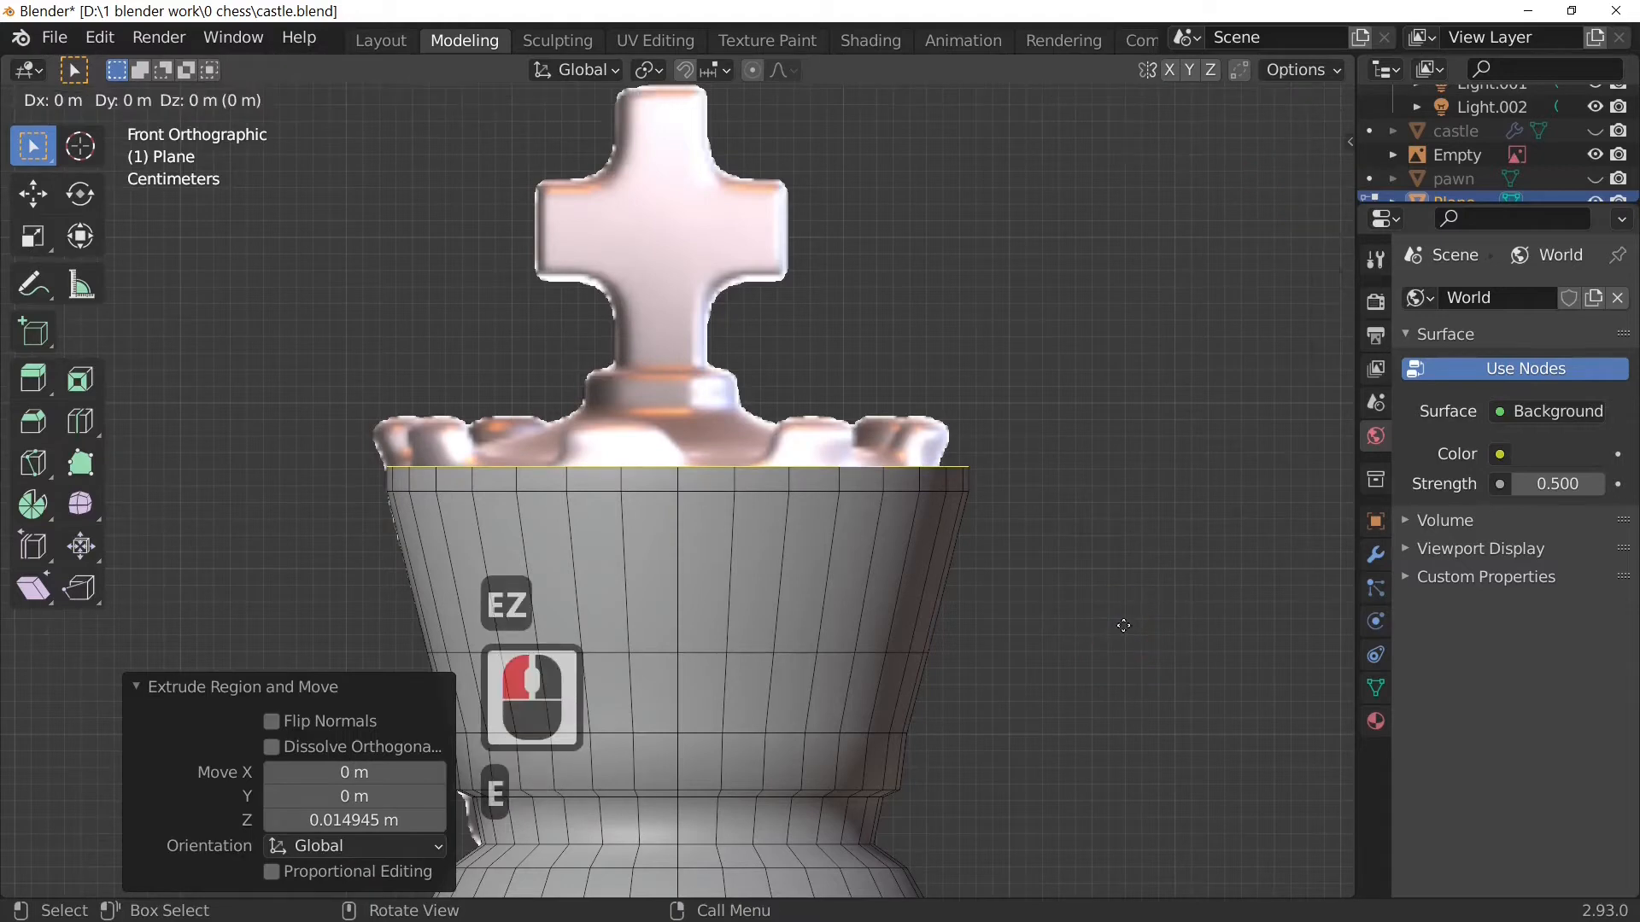
key(s)
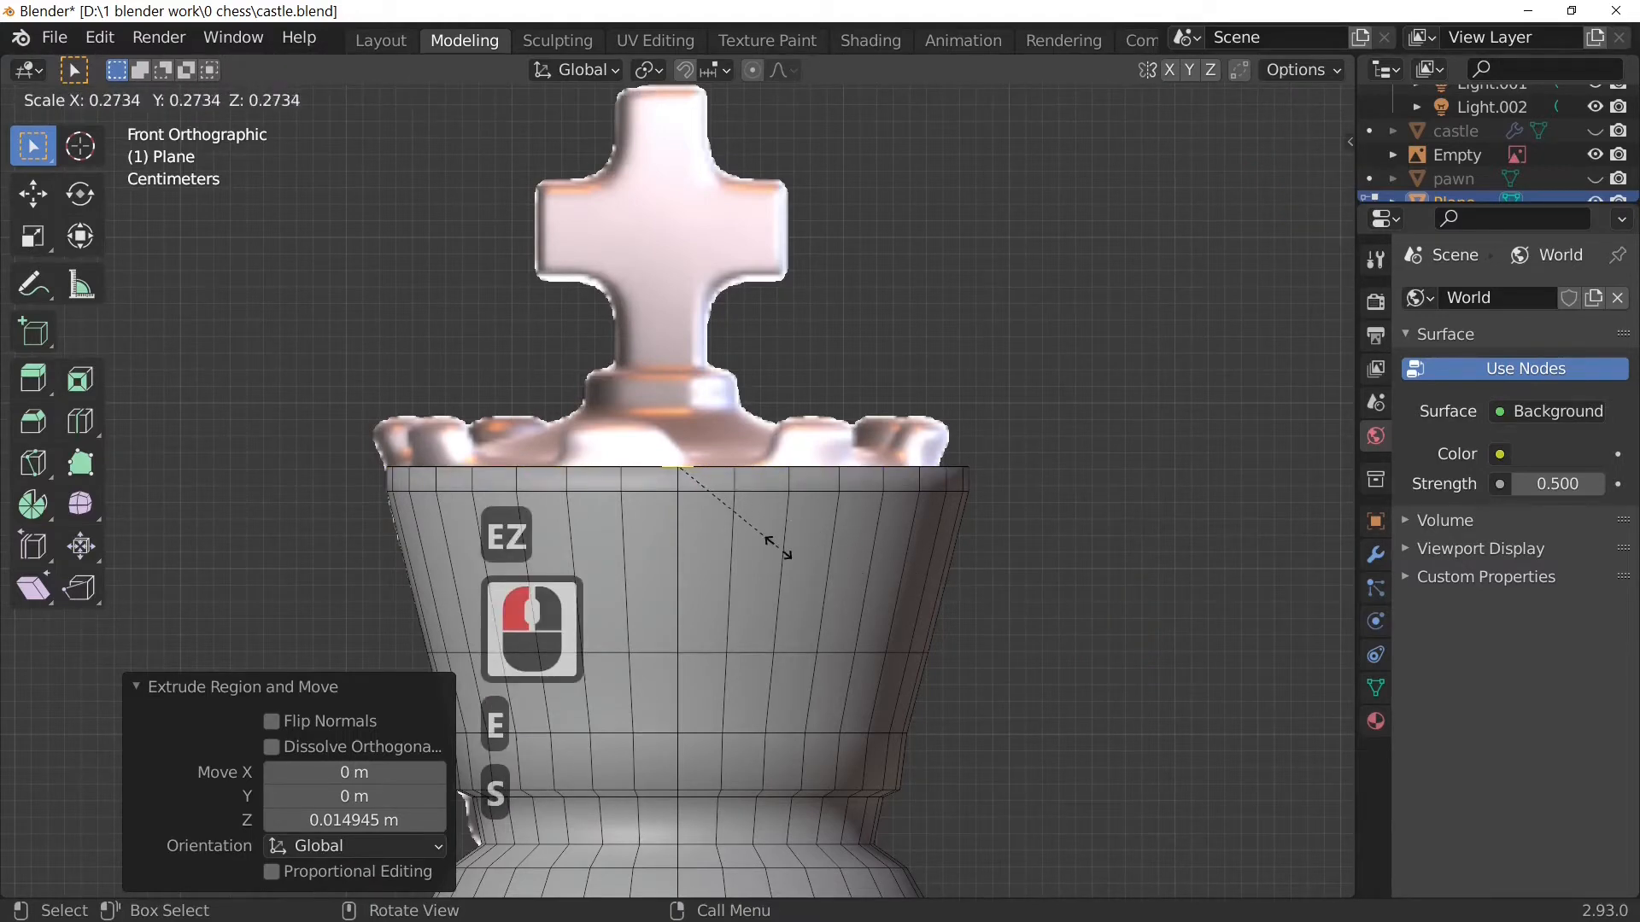
click(800, 544)
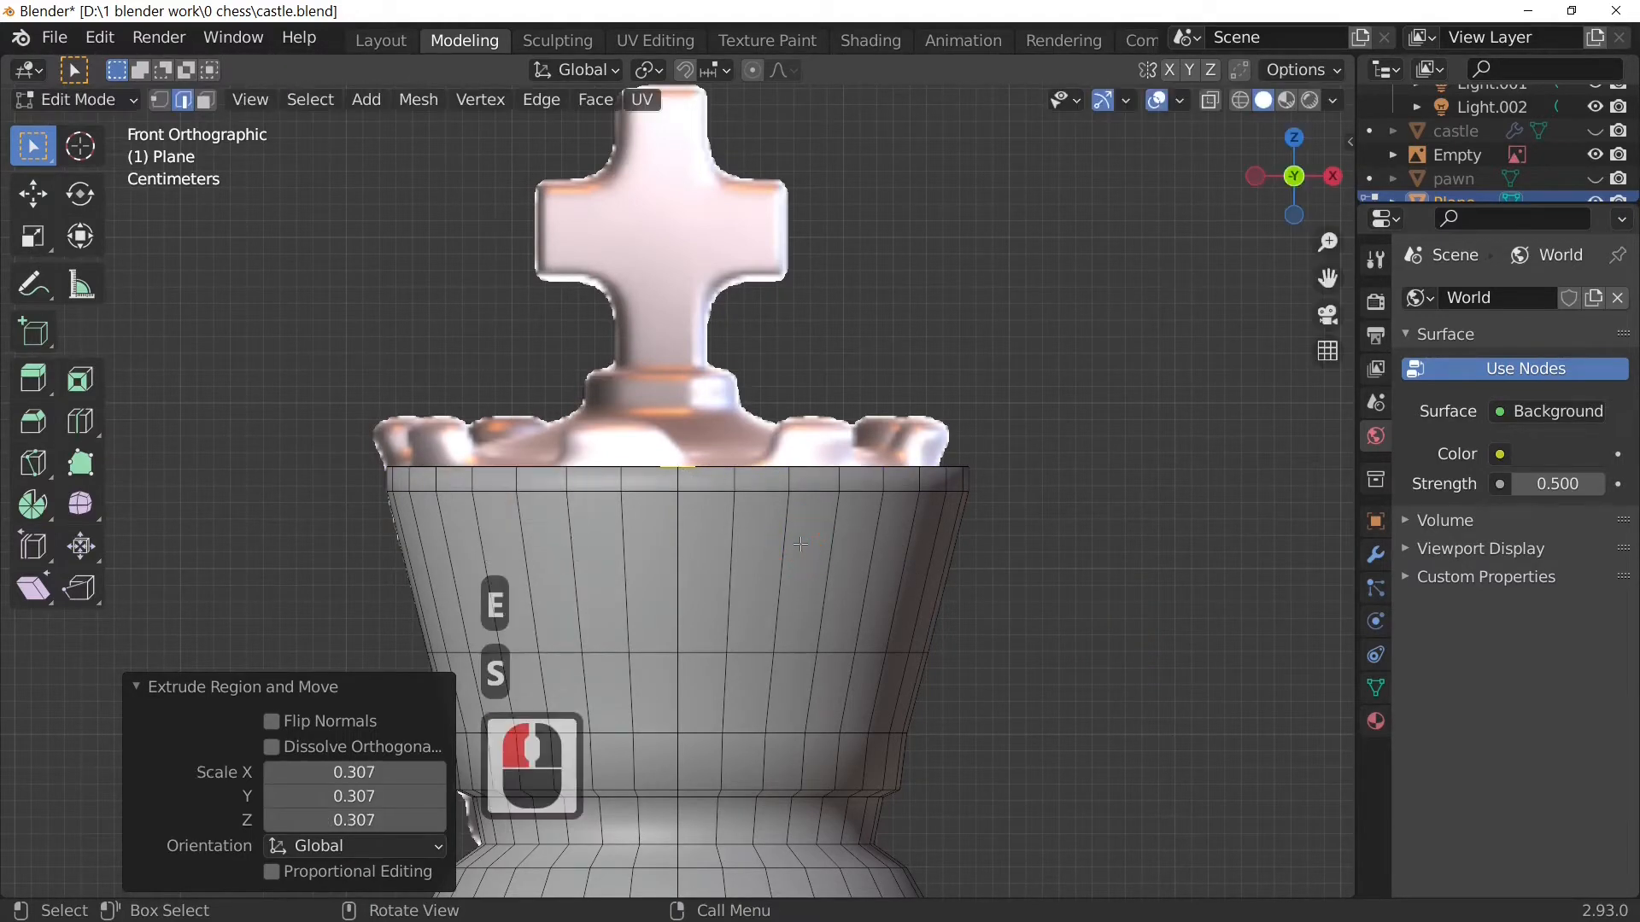
key(g)
key(z)
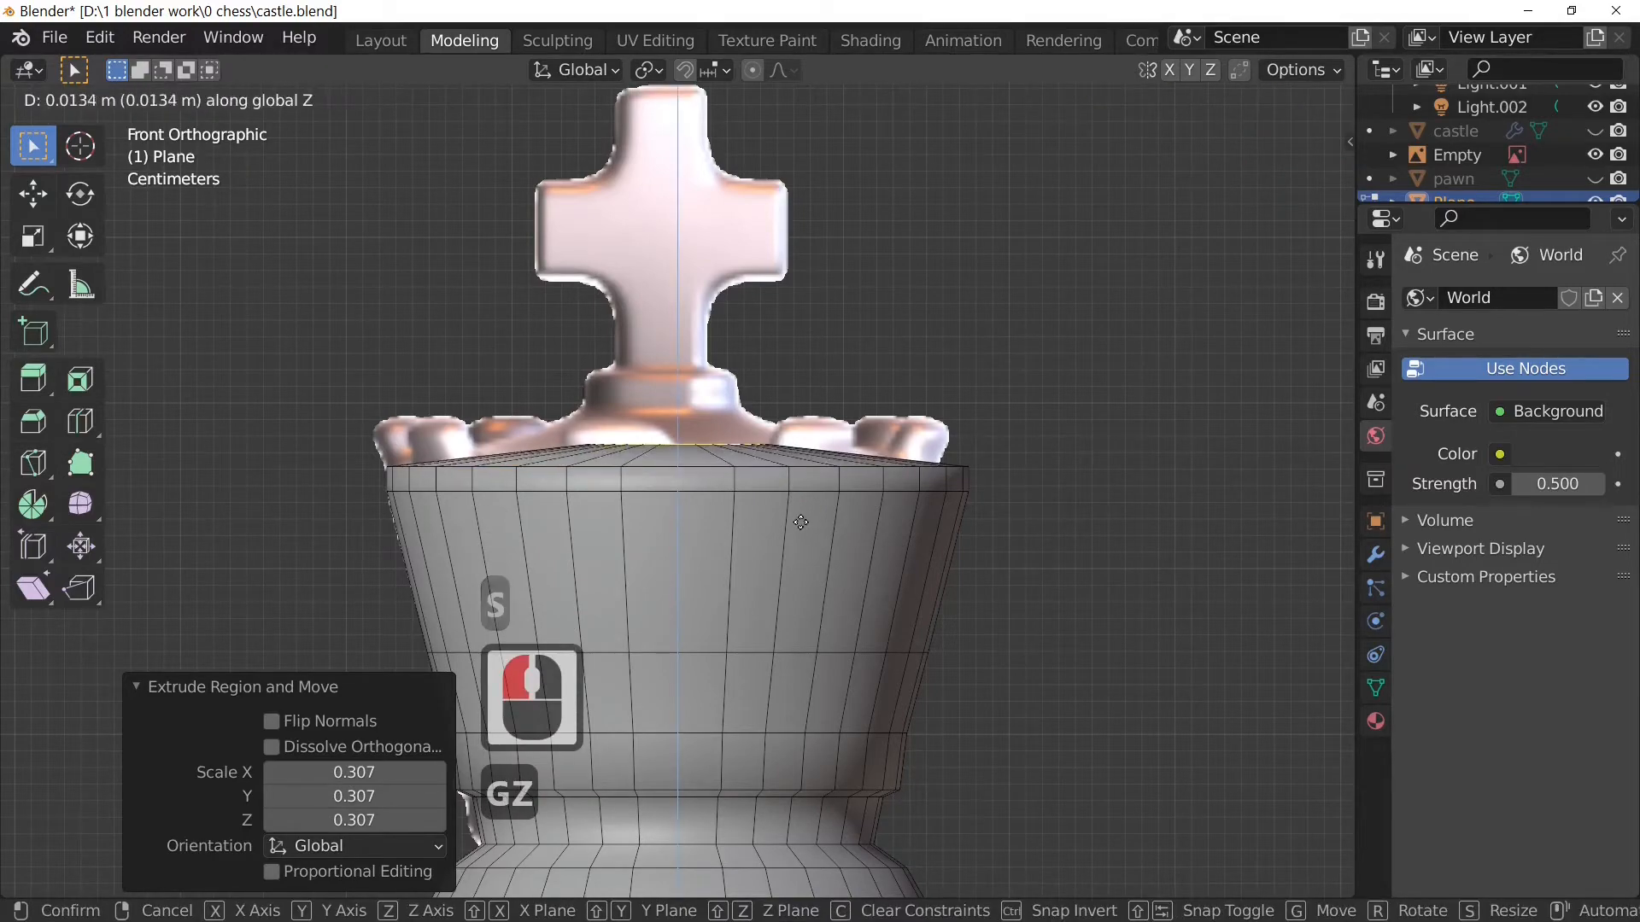
click(800, 507)
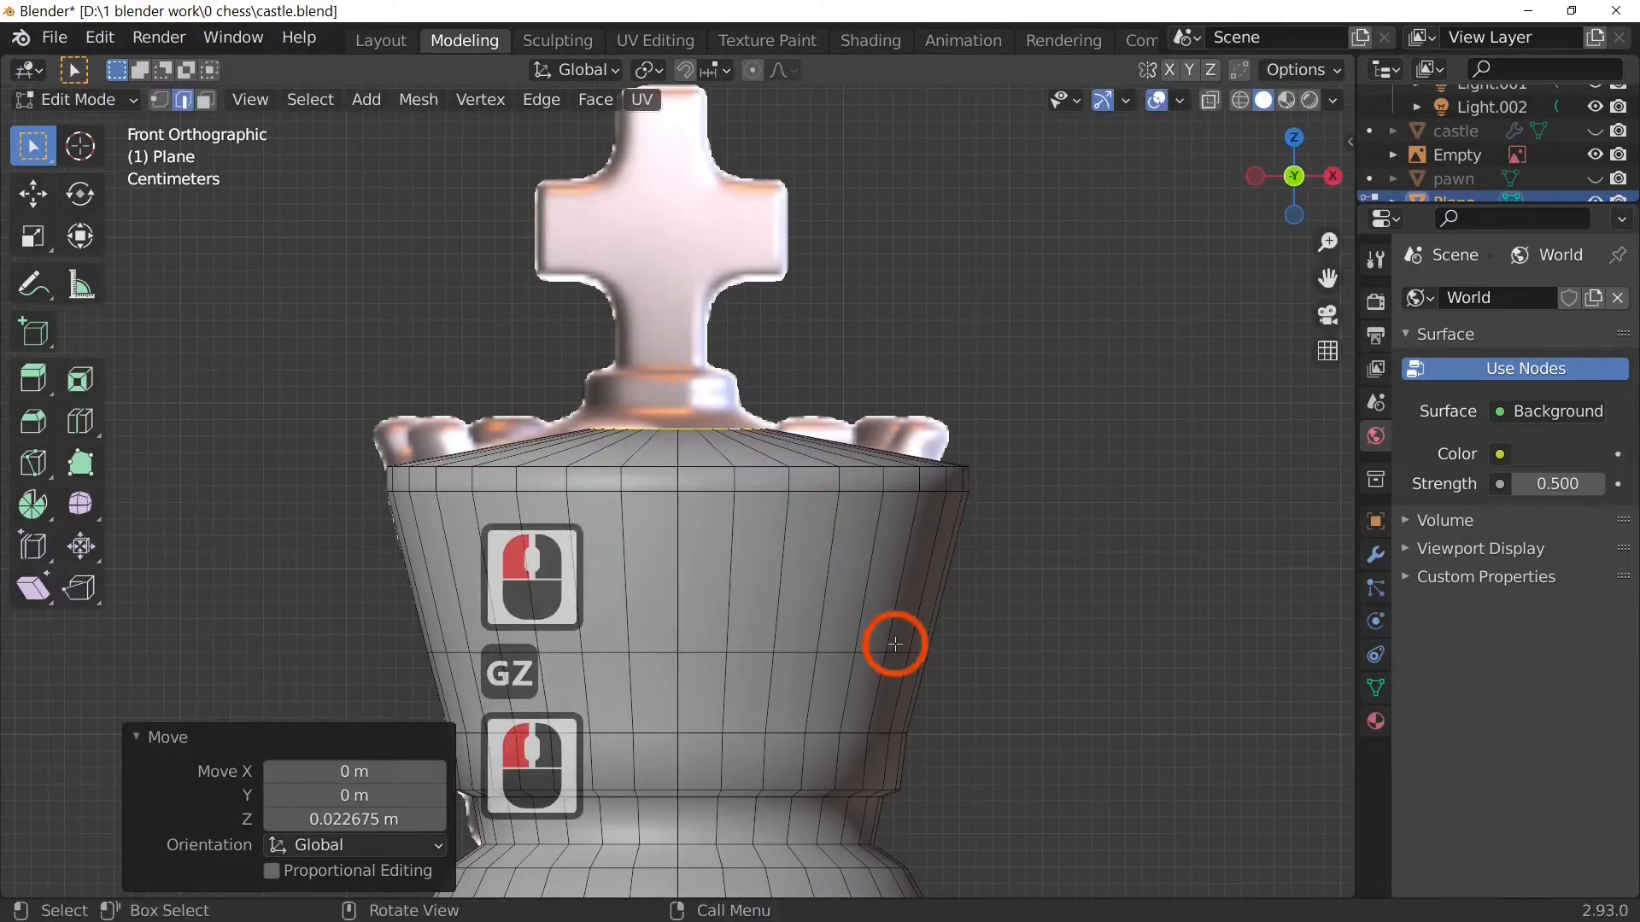
Step: From the front view, extrude the small inner loop up about 0.013 m along Z toward the base of the cross
middle_drag(894, 644, 865, 702)
key(KP_1)
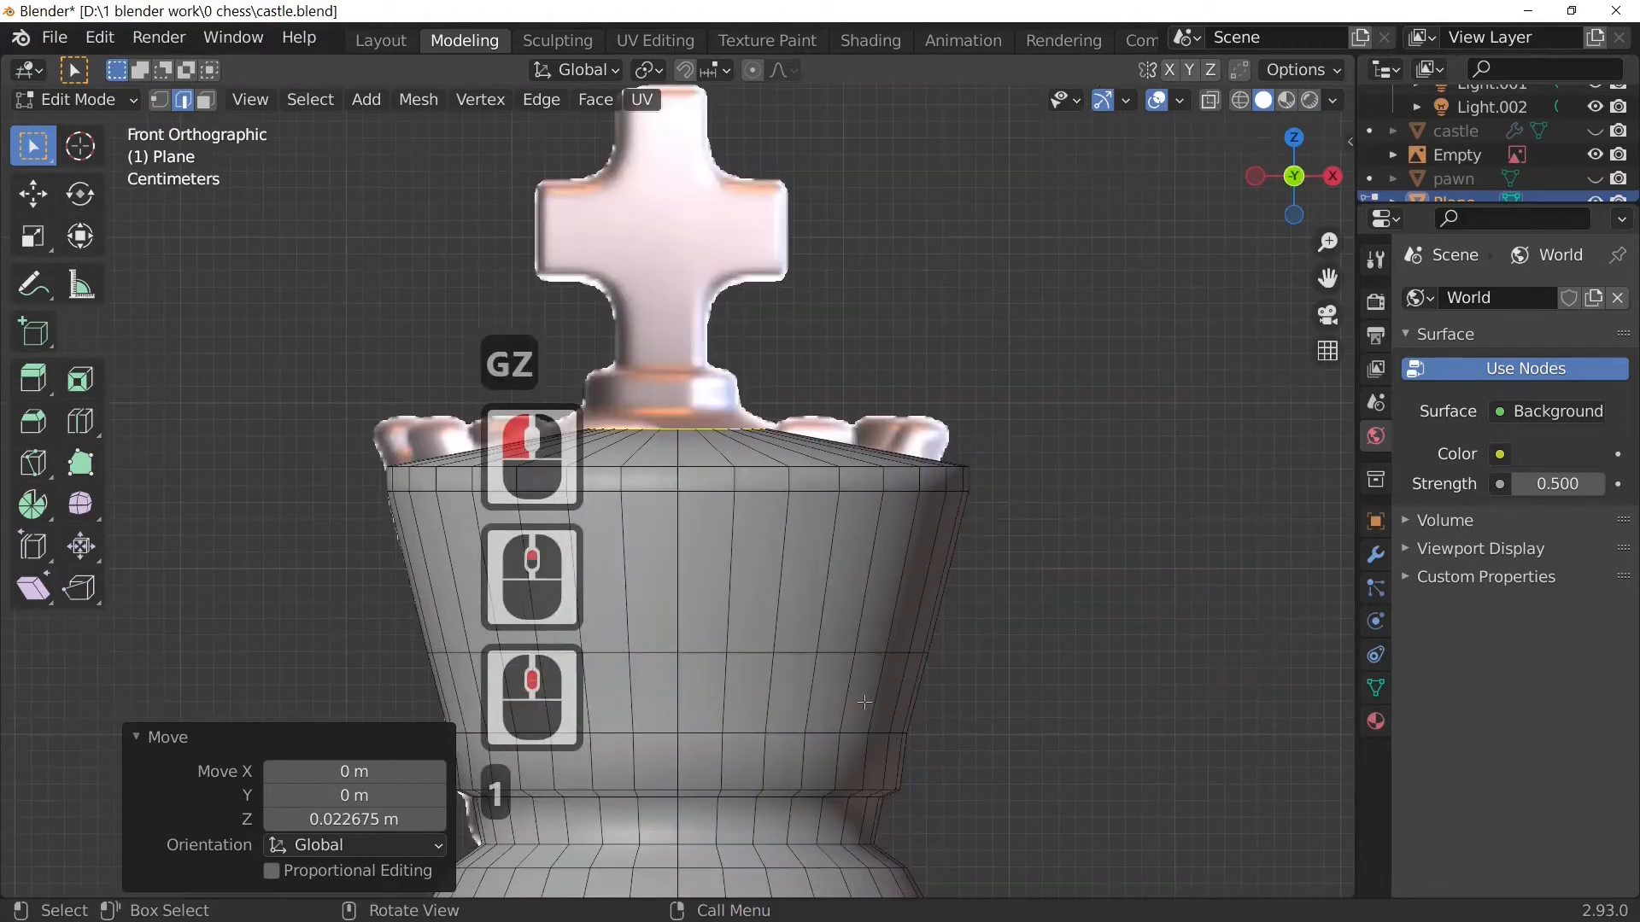
key(e)
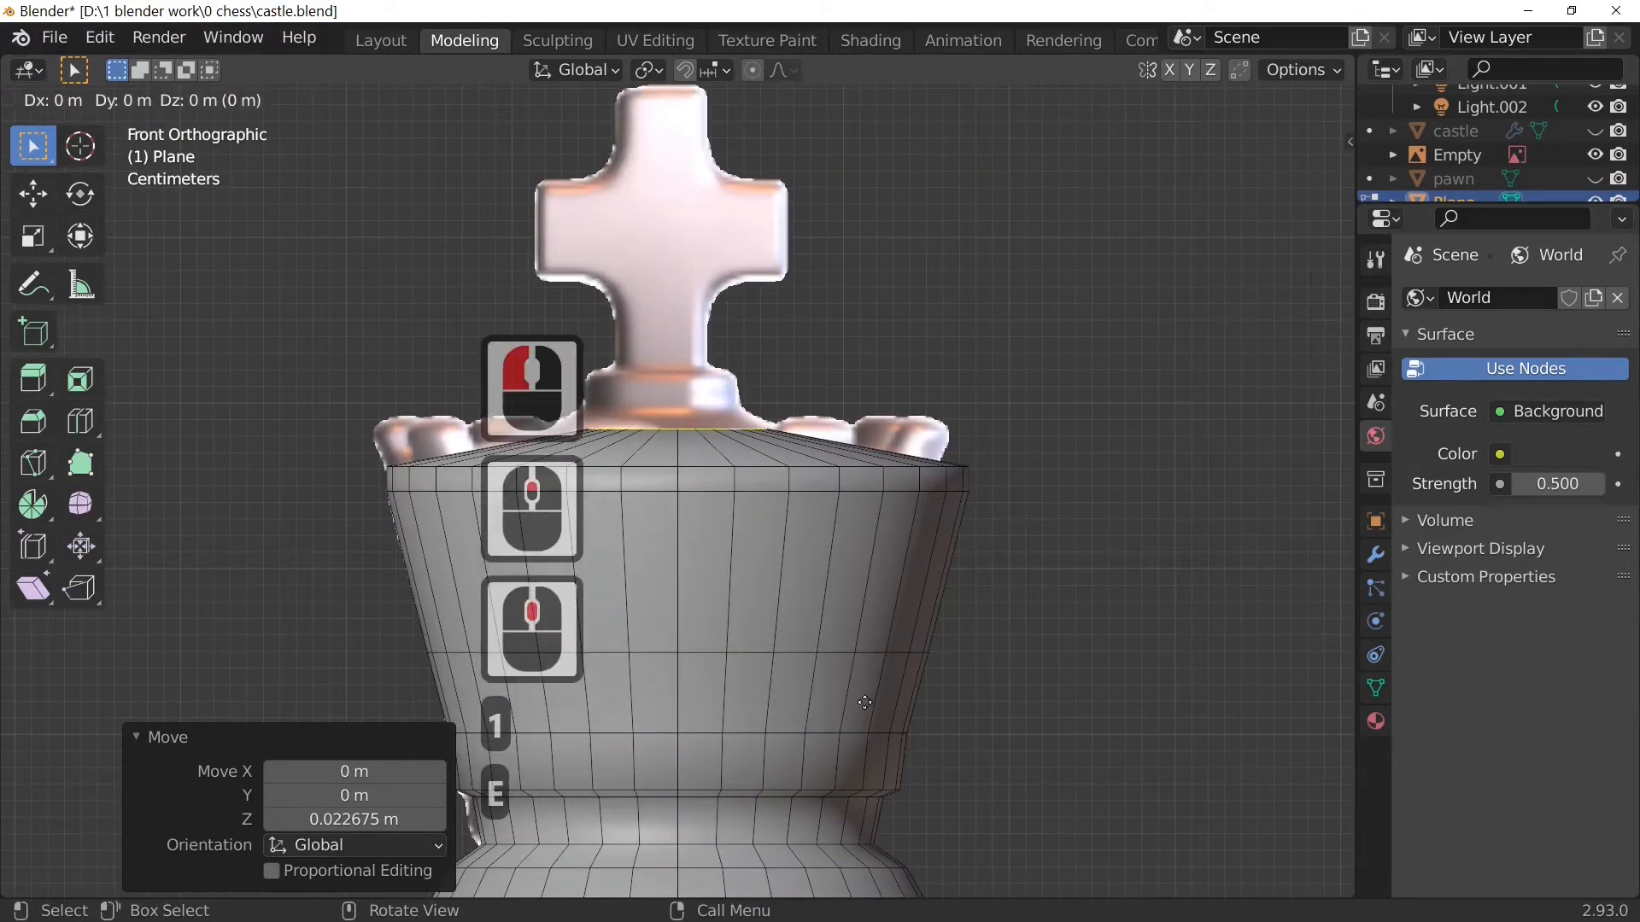
key(z)
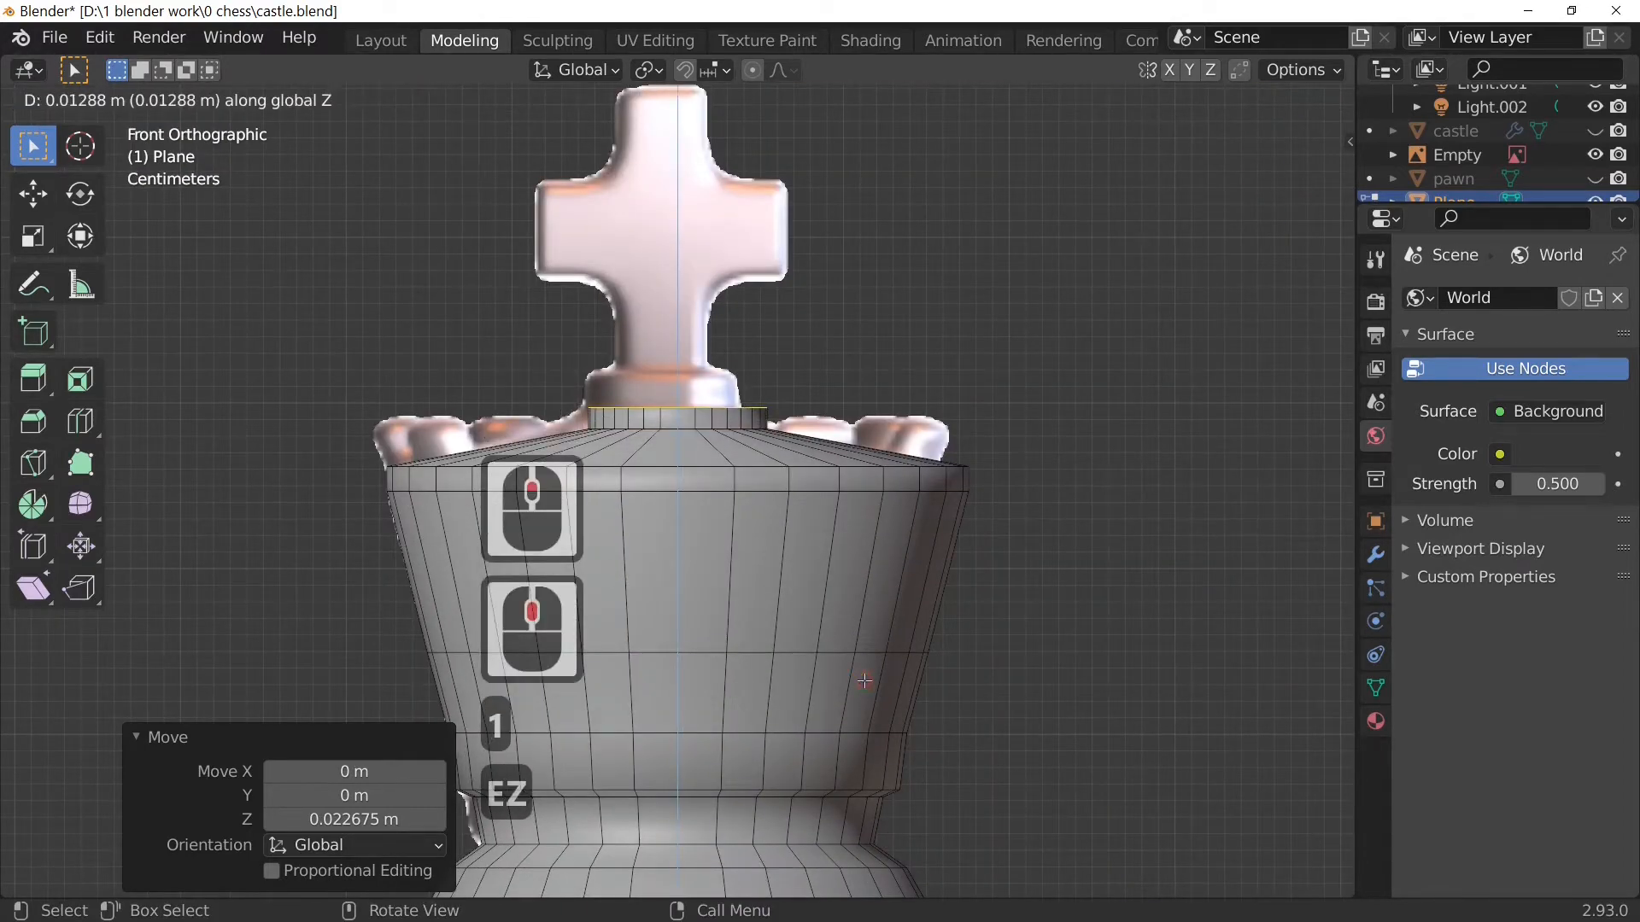
click(864, 681)
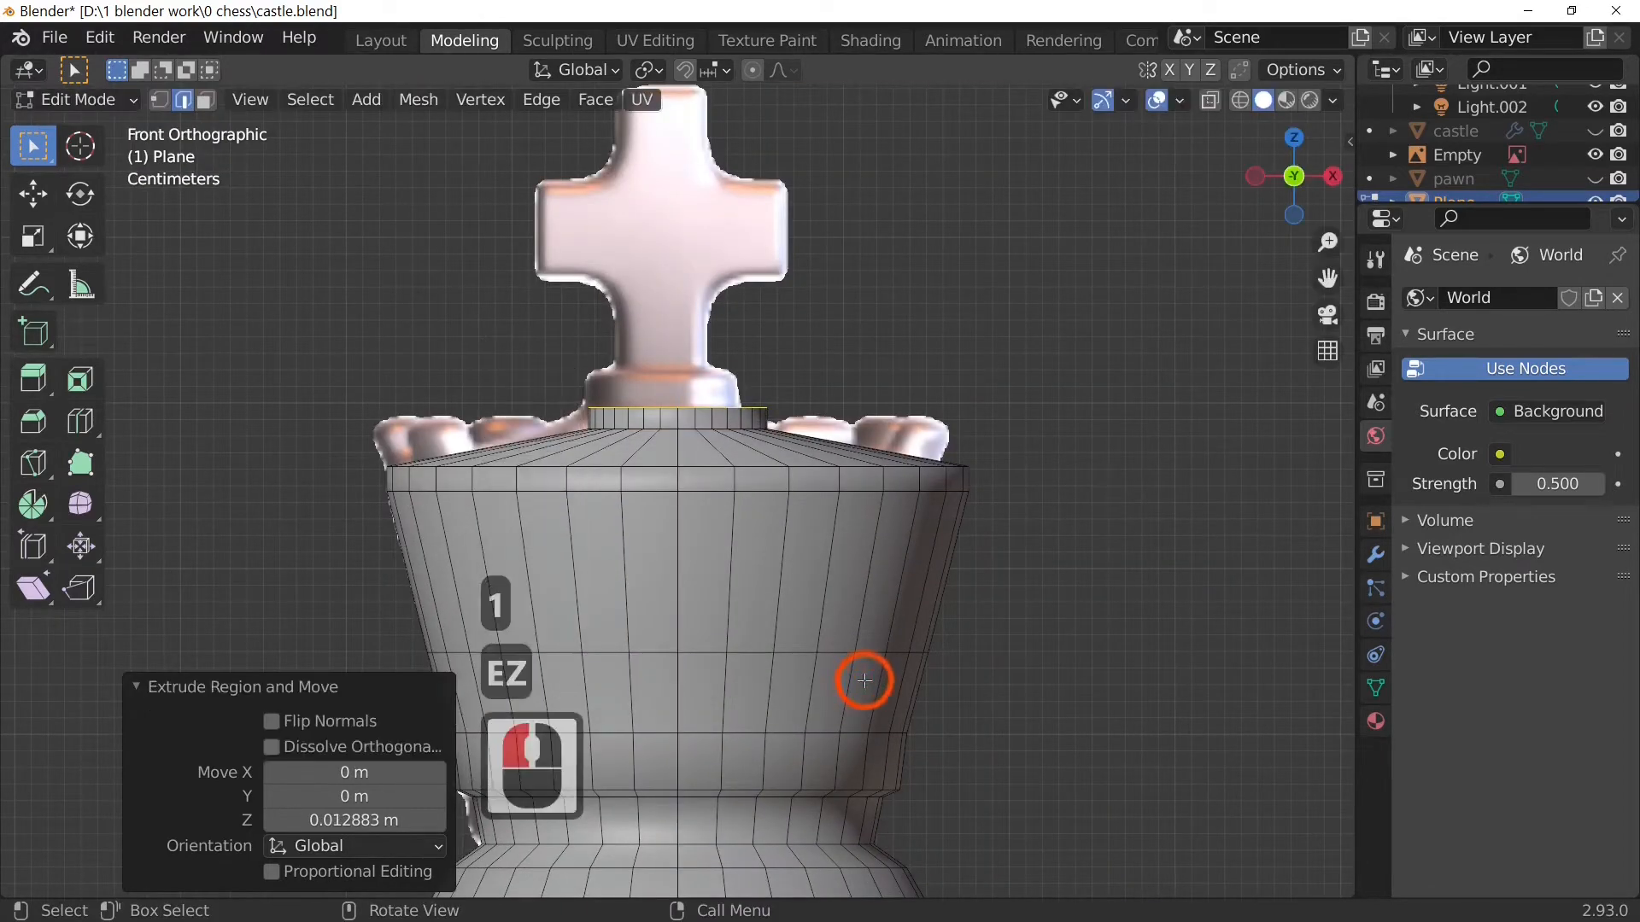
Step: Scale the neck's lower edge loop out to about 1.16 and its upper loop in to about 0.827
click(679, 427)
alt+click(674, 427)
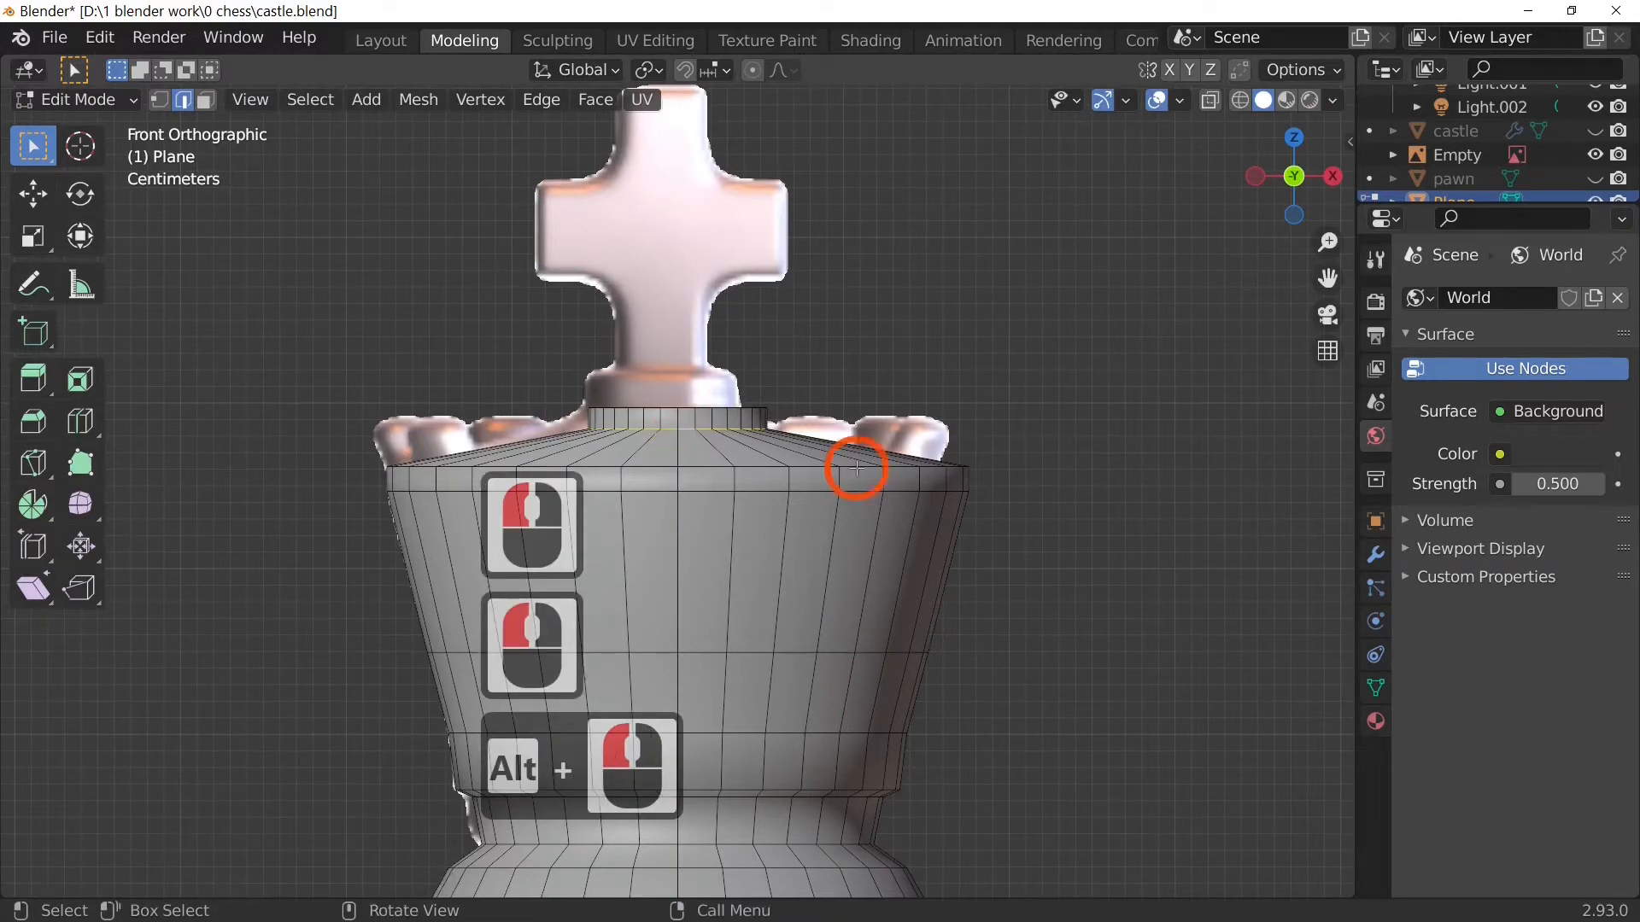
key(s)
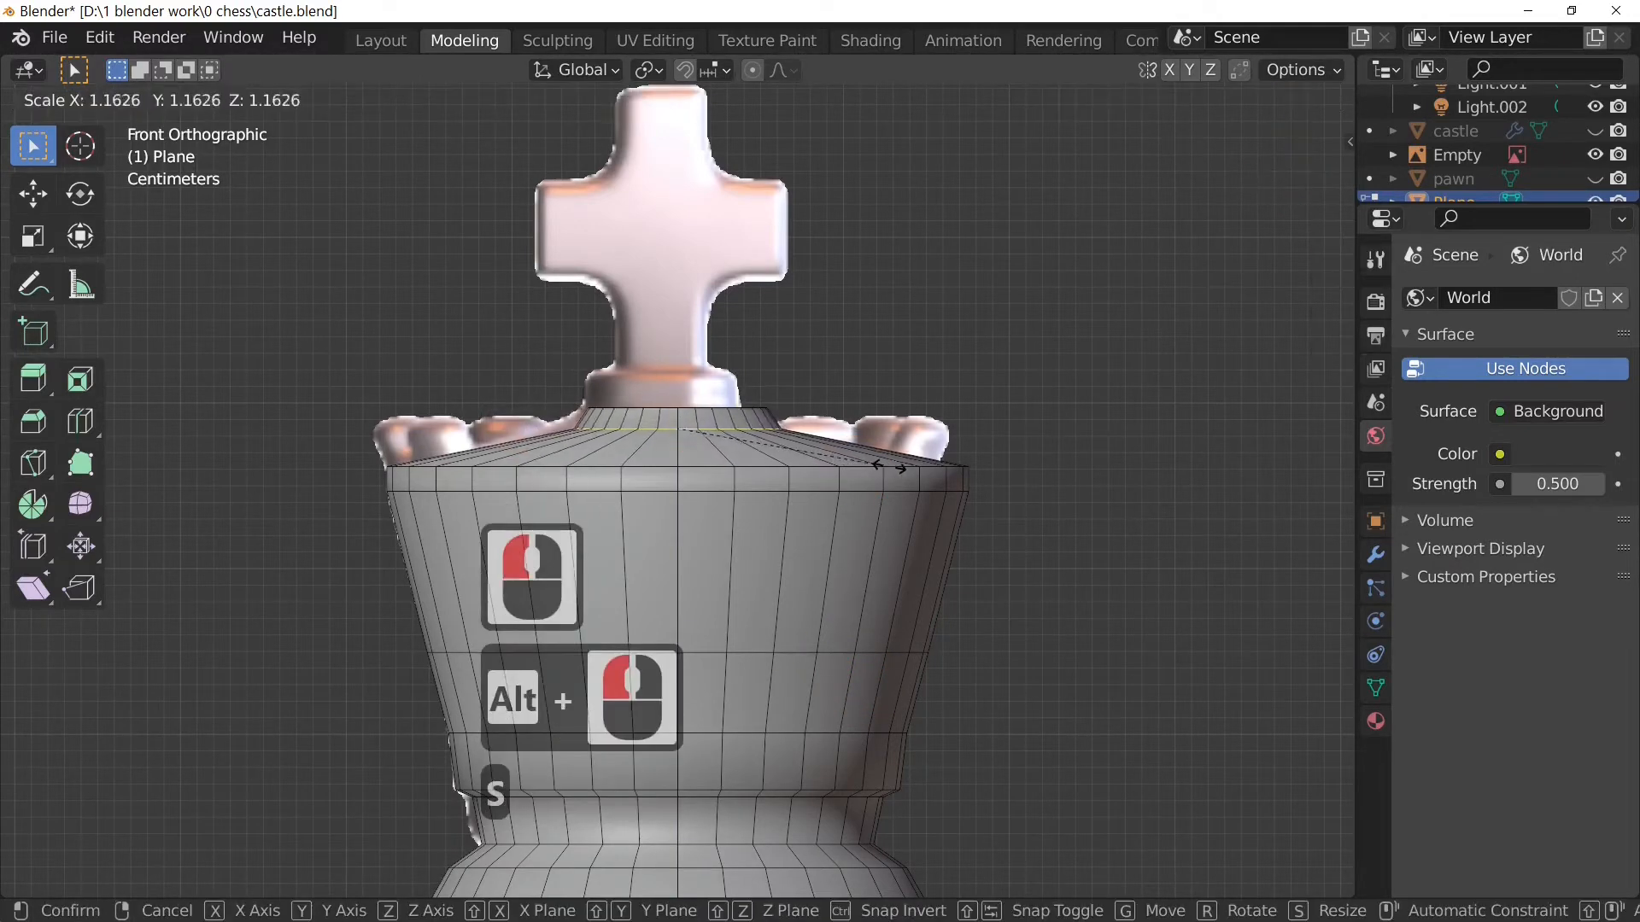
alt+click(751, 408)
key(s)
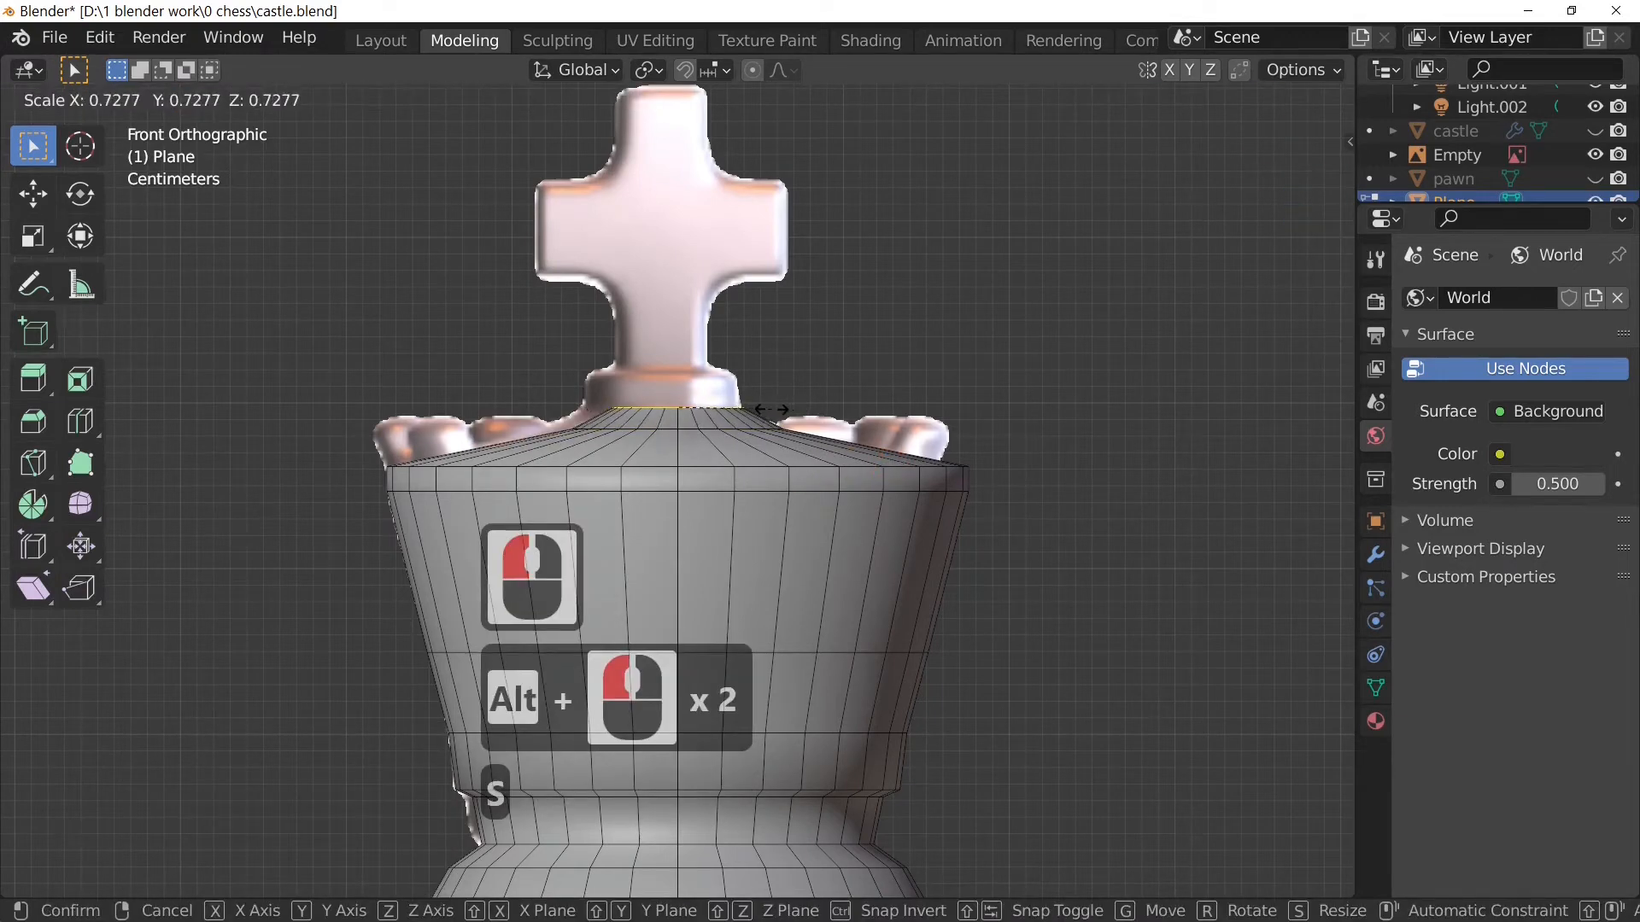
click(784, 408)
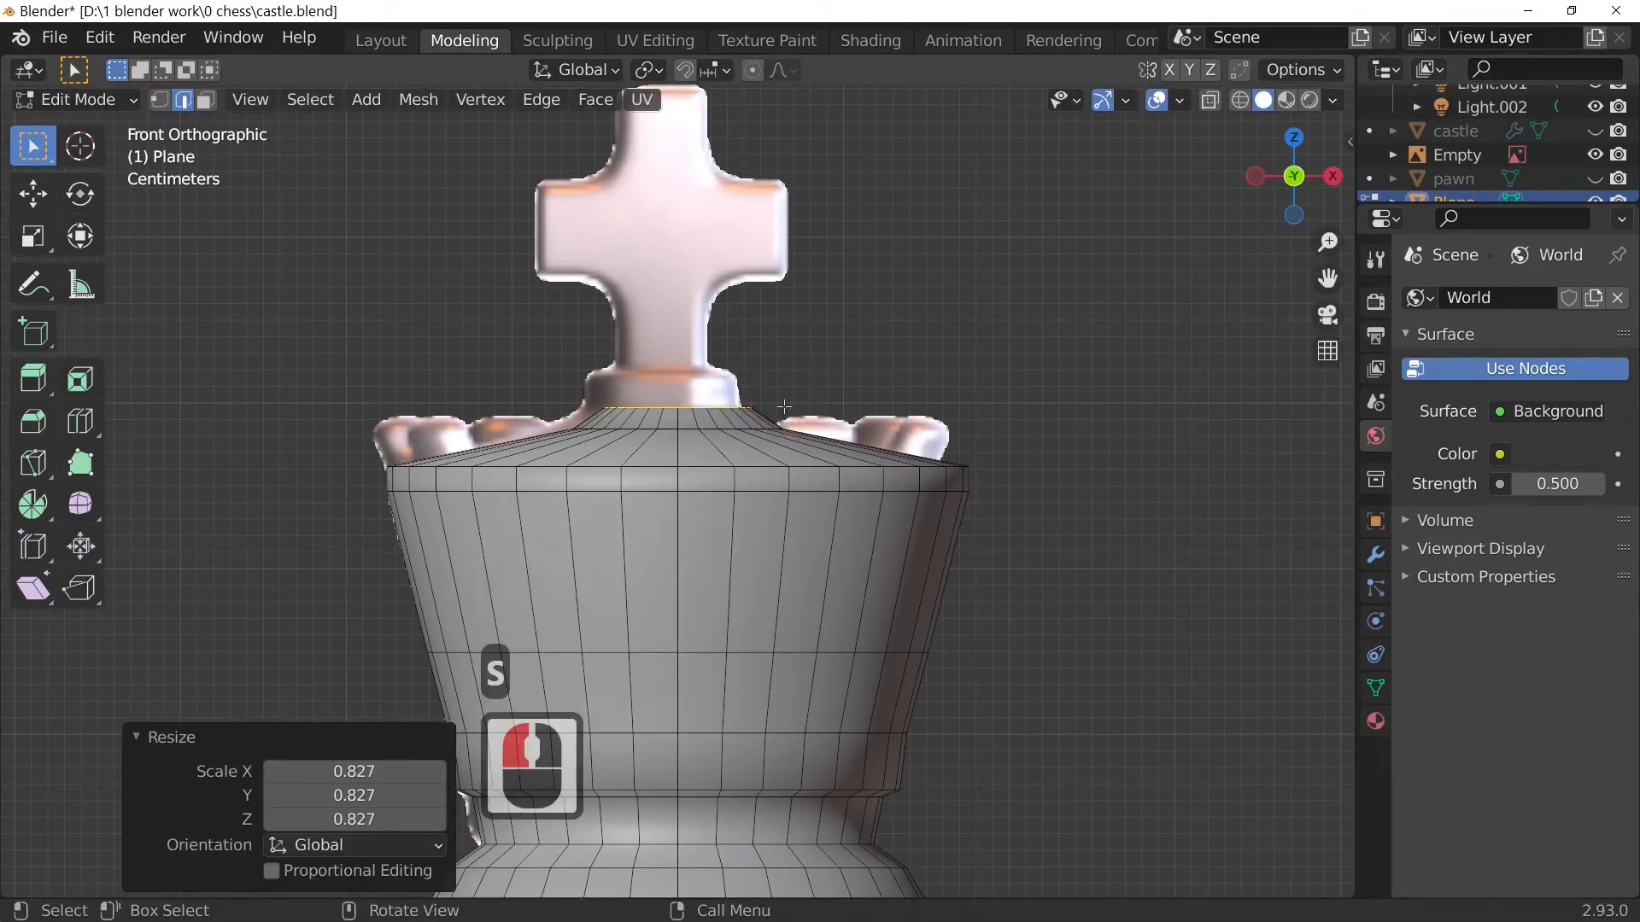
Step: Extrude the neck's upper edge loop up about 0.022 m along Z to form the collar under the cross
key(e)
key(z)
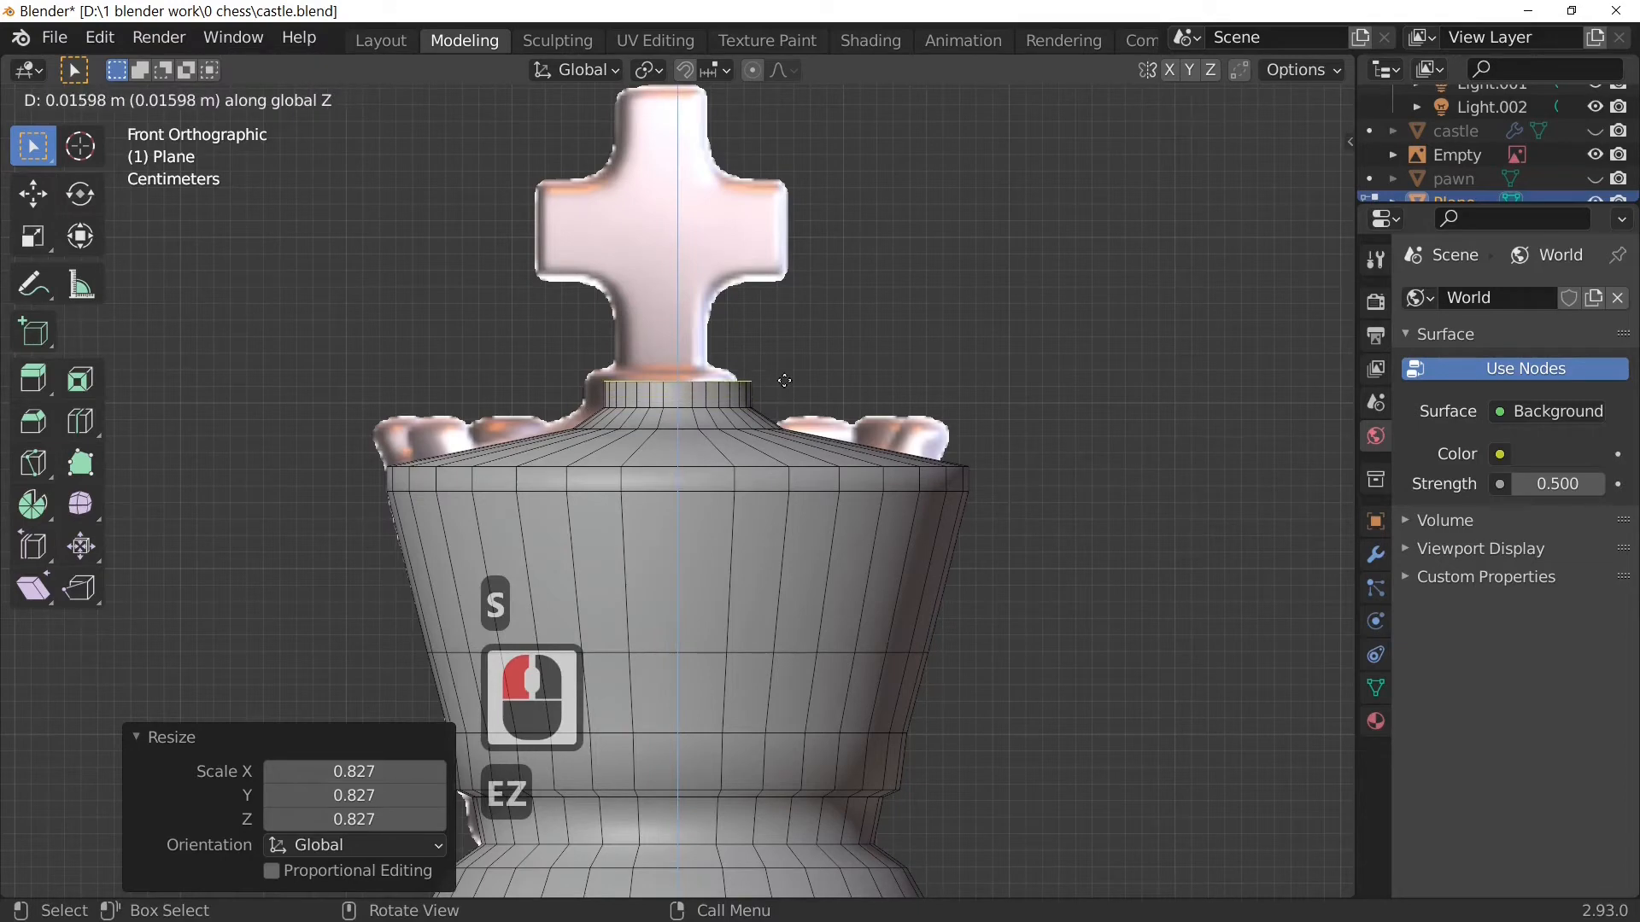
click(785, 373)
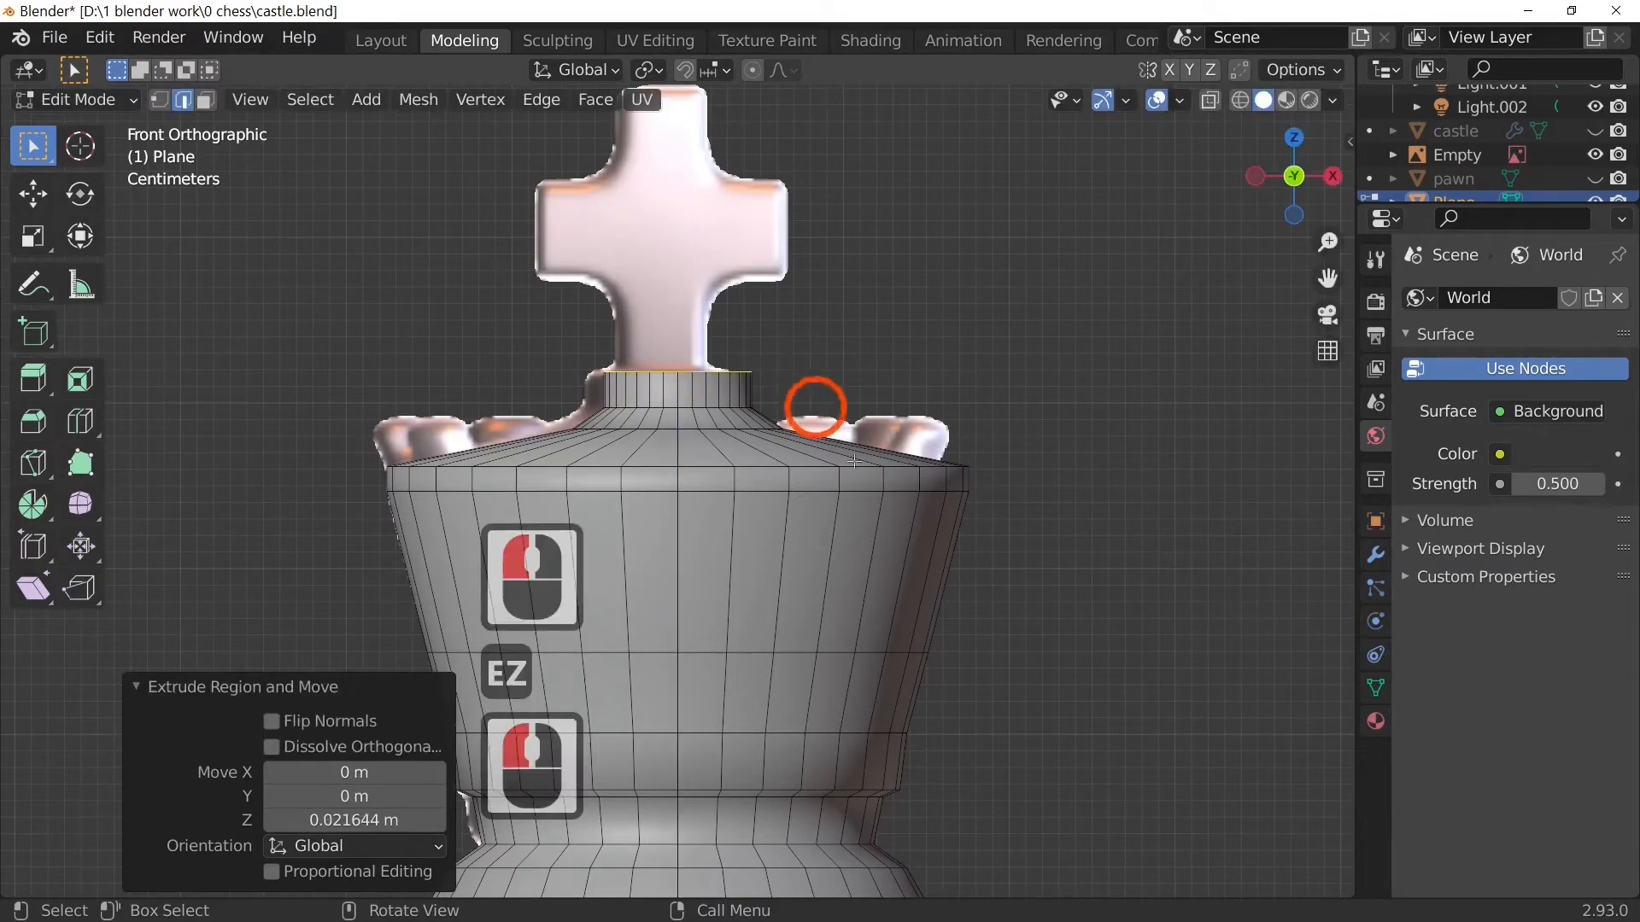
Step: Add one loop cut around the sloped crown top and scale the new loop out to about 1.086
scroll(880, 744, down, 4)
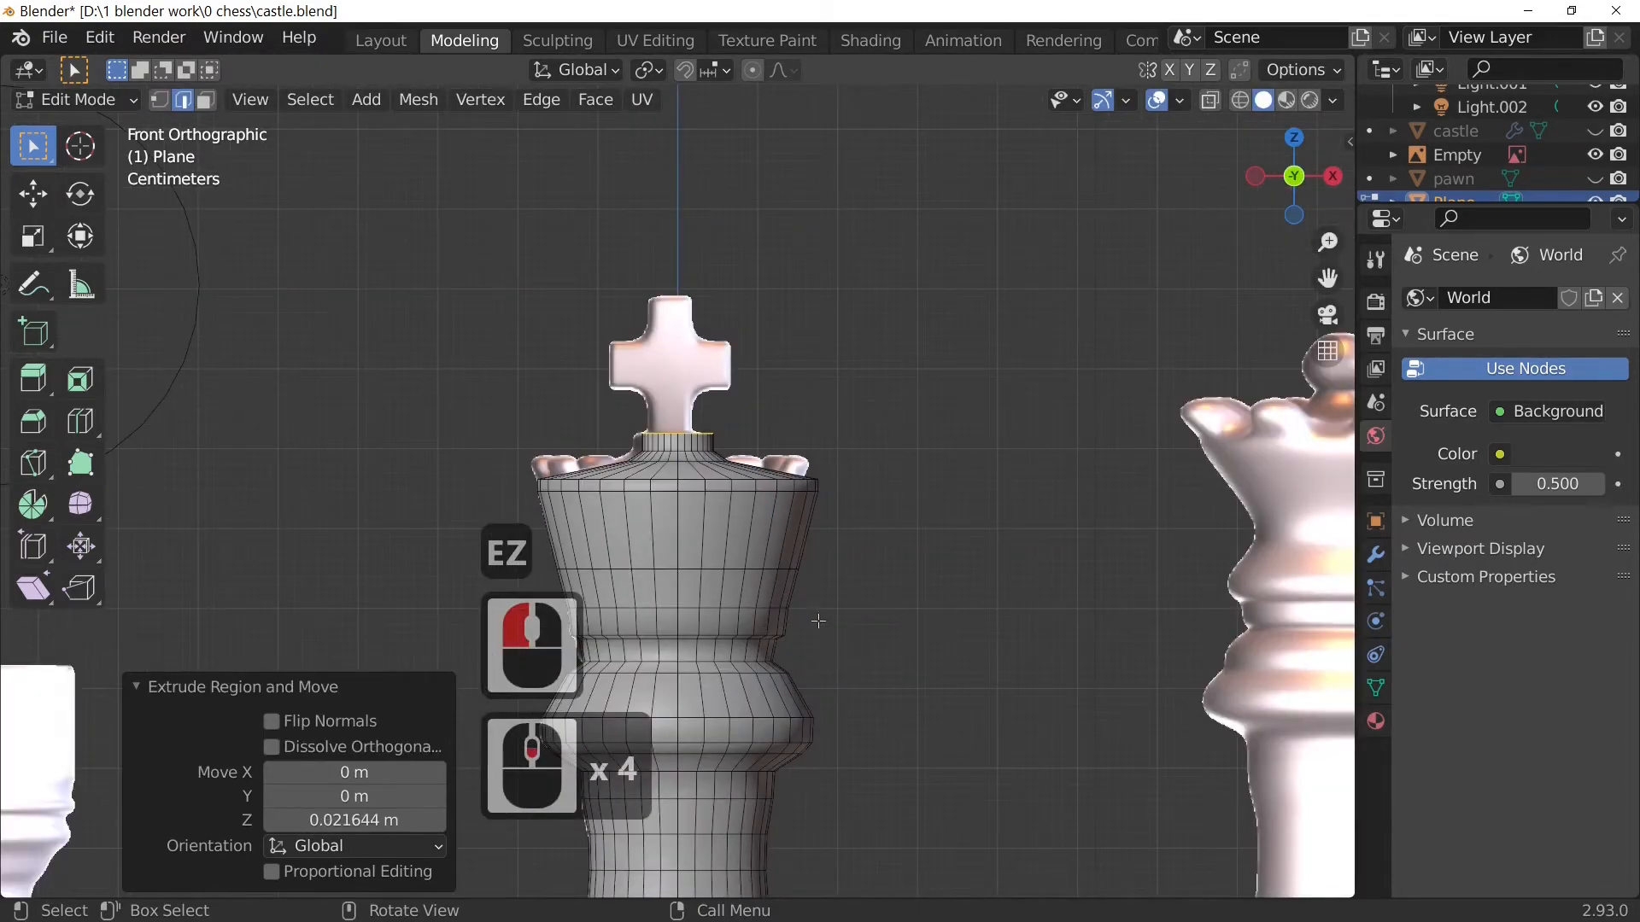
middle_drag(819, 621, 820, 736)
scroll(820, 735, up, 2)
key(KP_1)
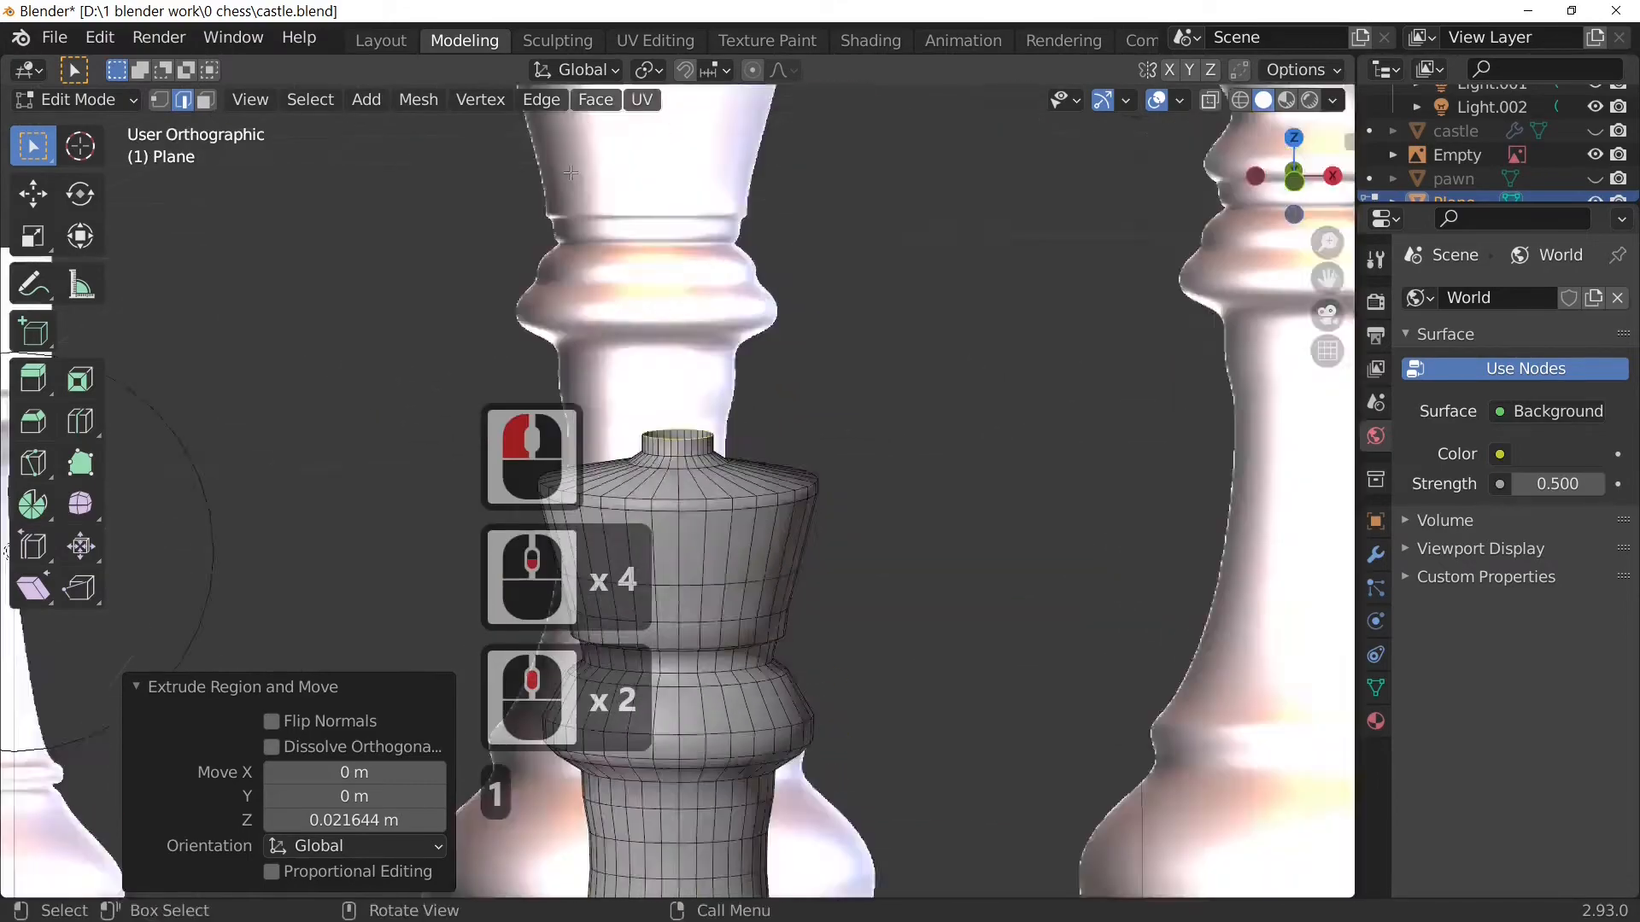
scroll(769, 567, up, 4)
middle_drag(769, 568, 794, 658)
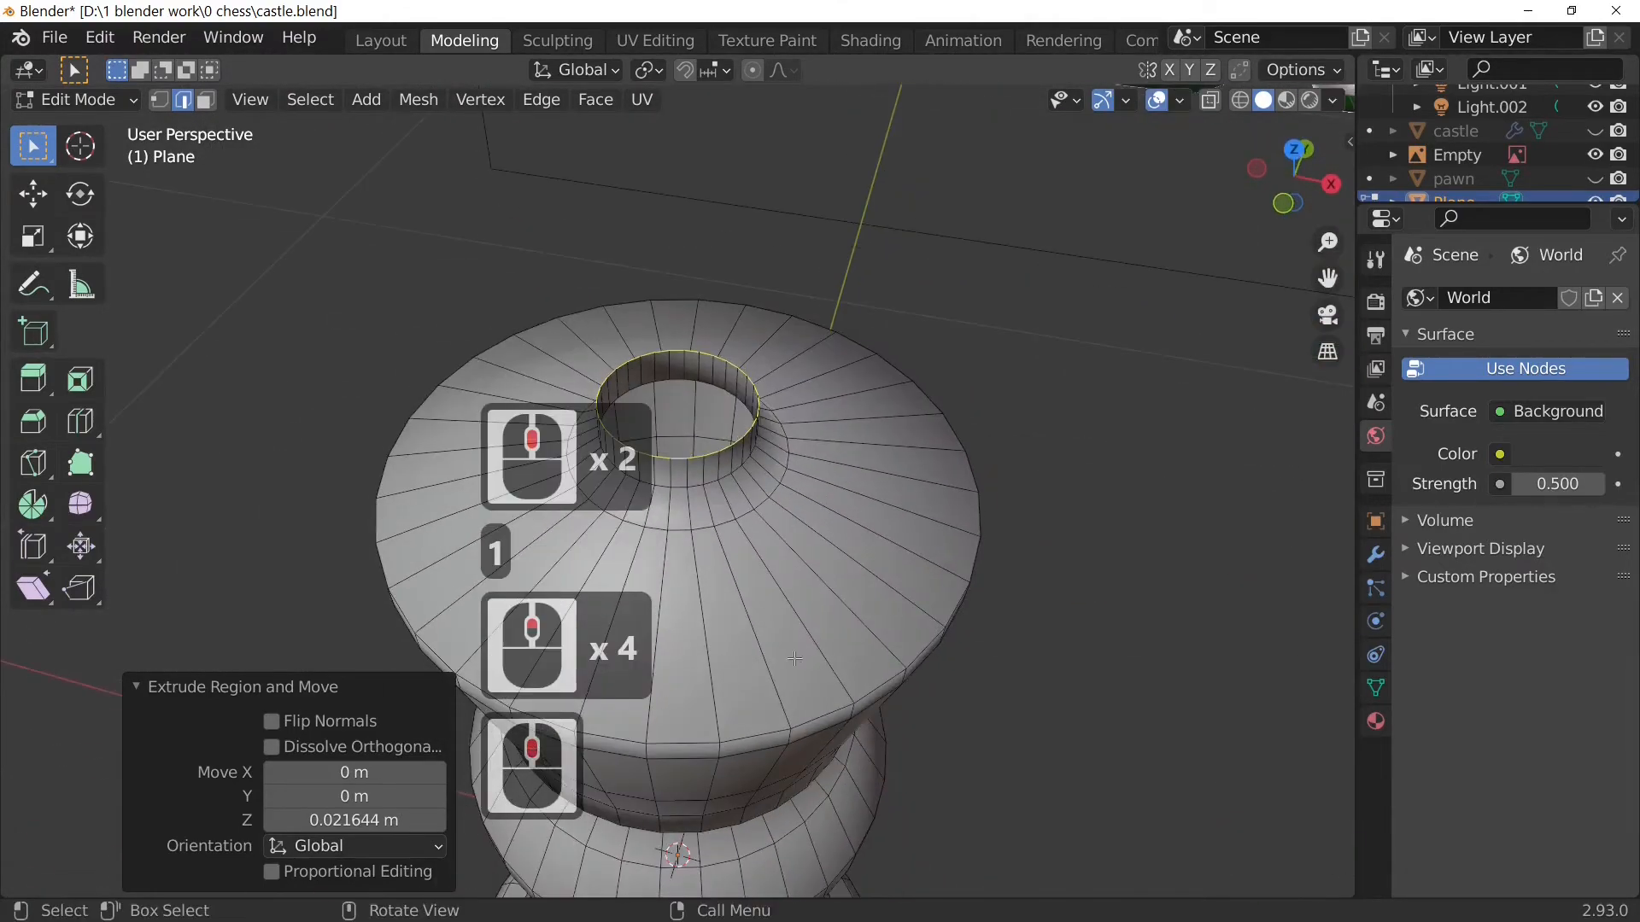
click(796, 655)
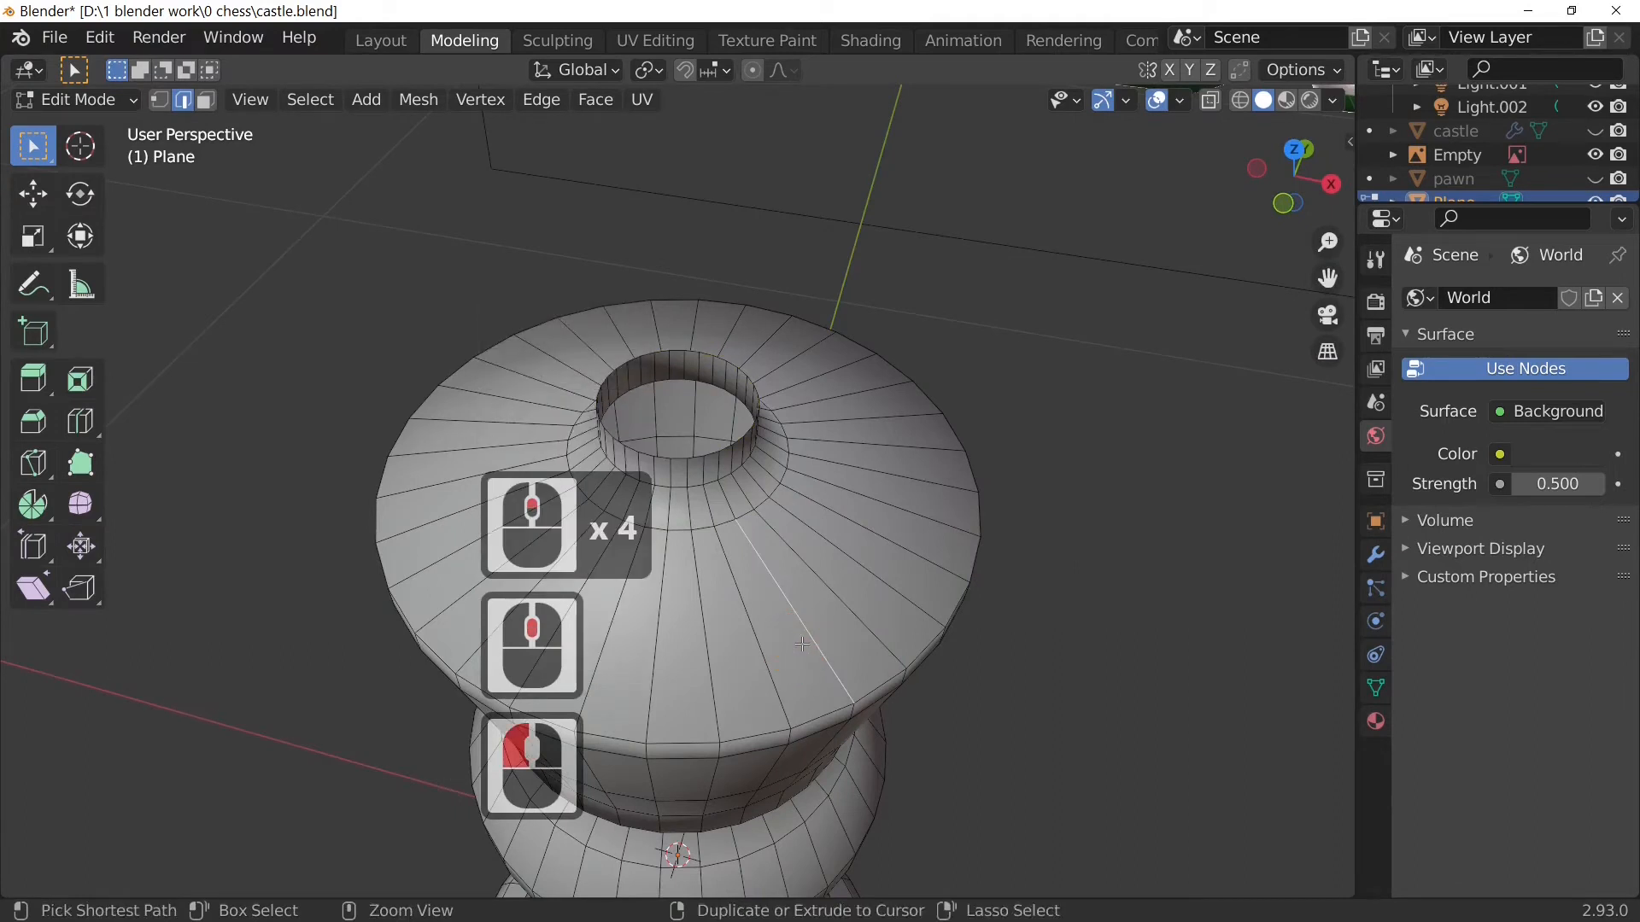
key(ctrl+r)
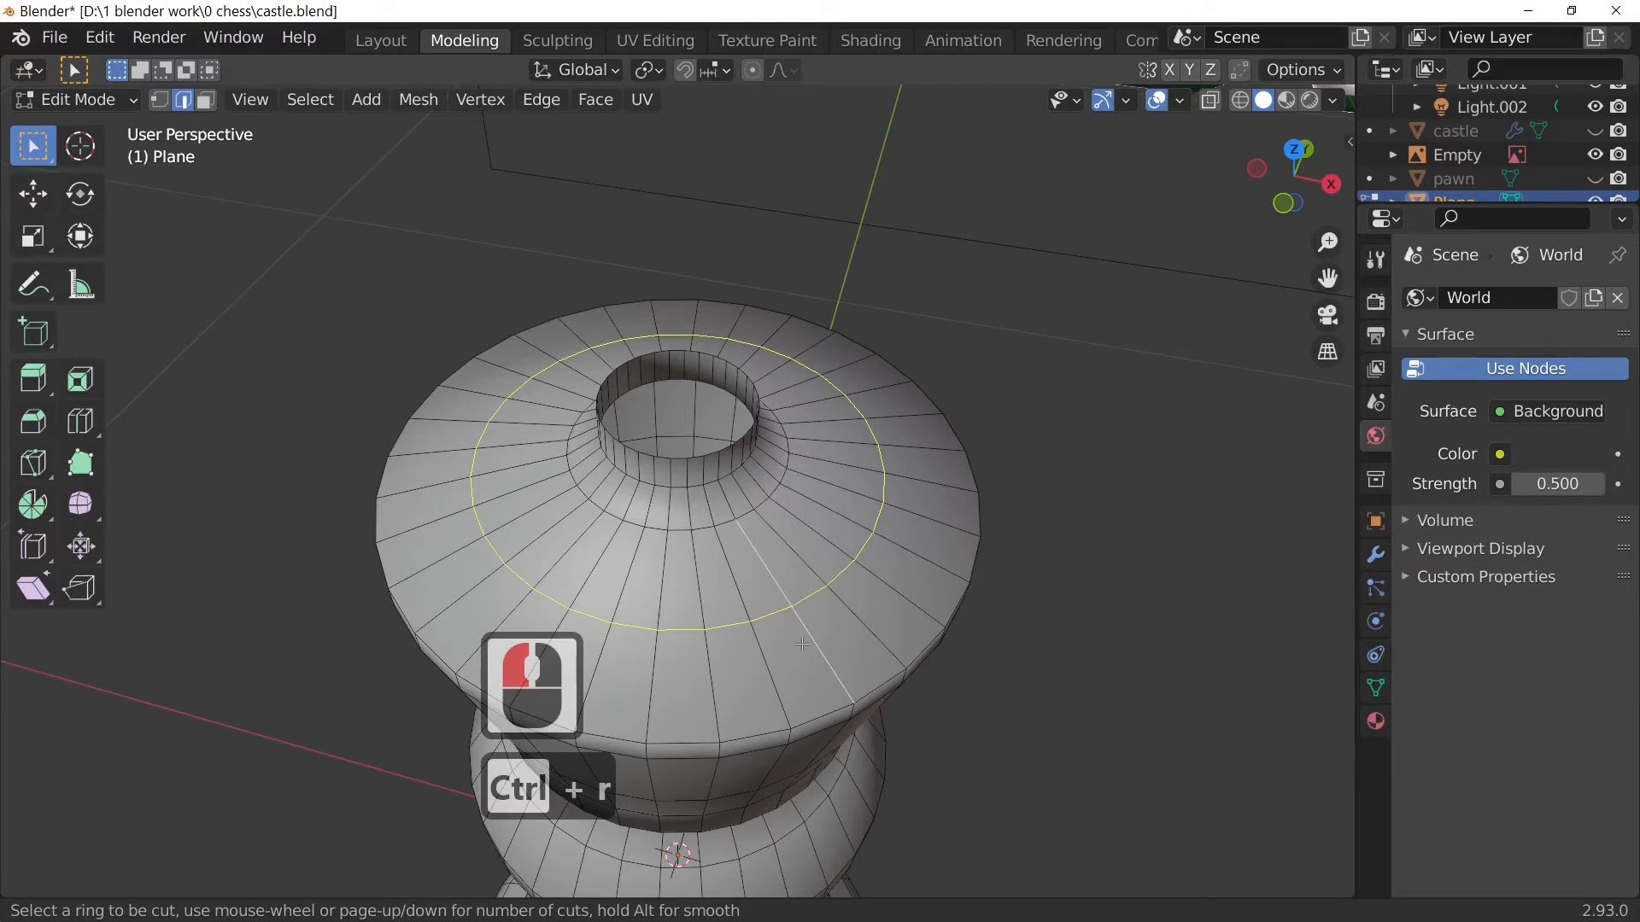
click(803, 643)
click(803, 643)
key(s)
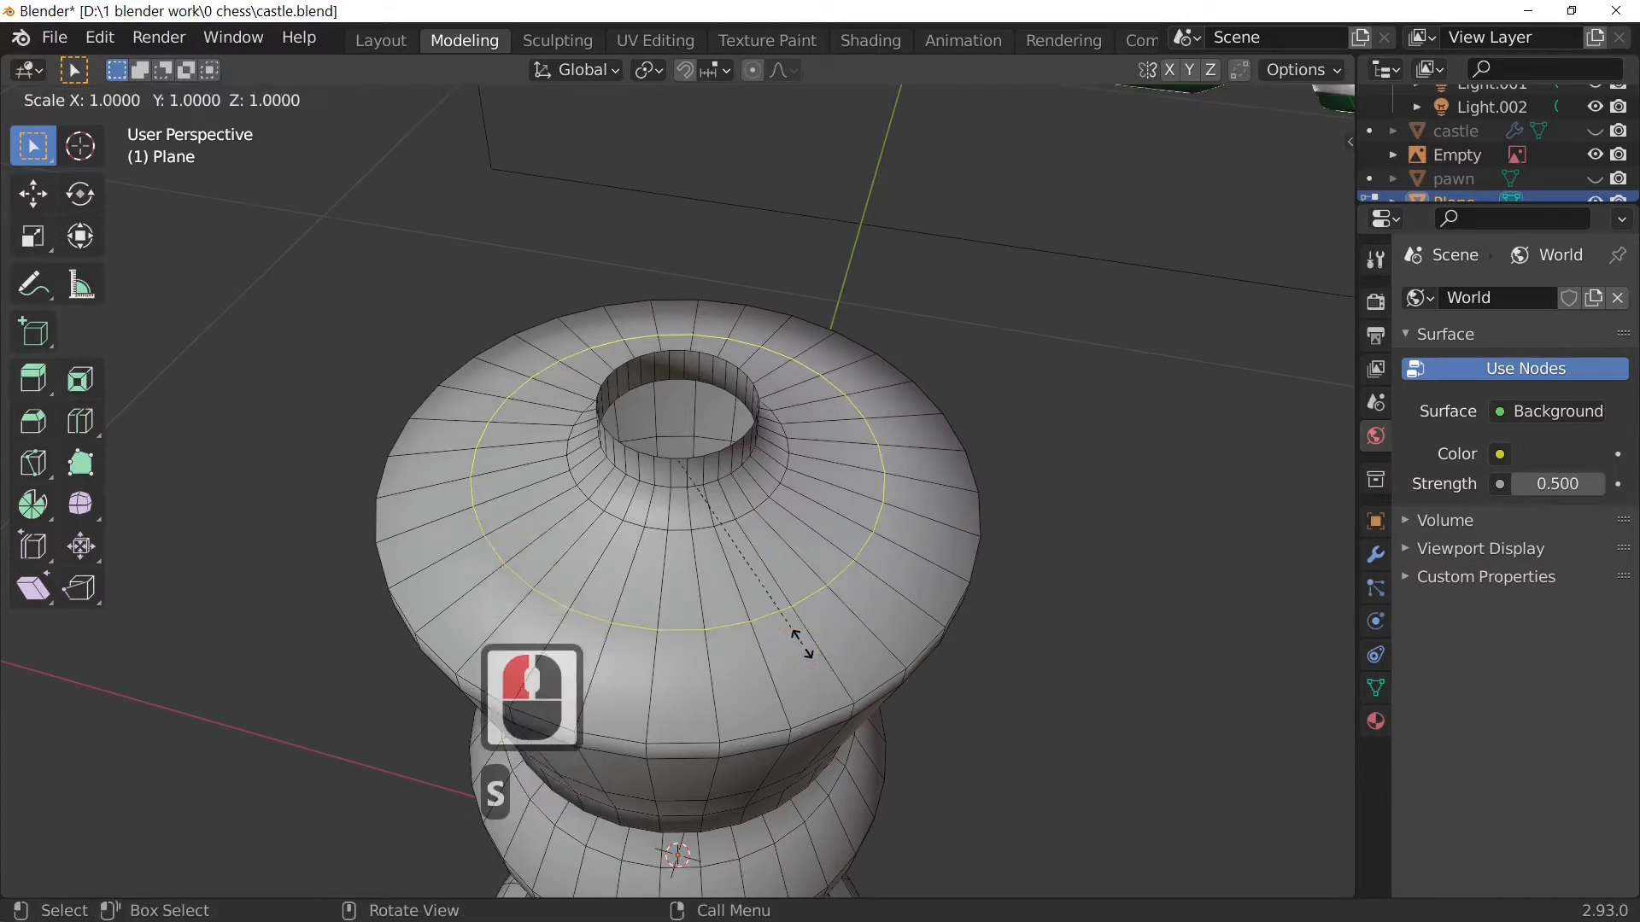
click(832, 642)
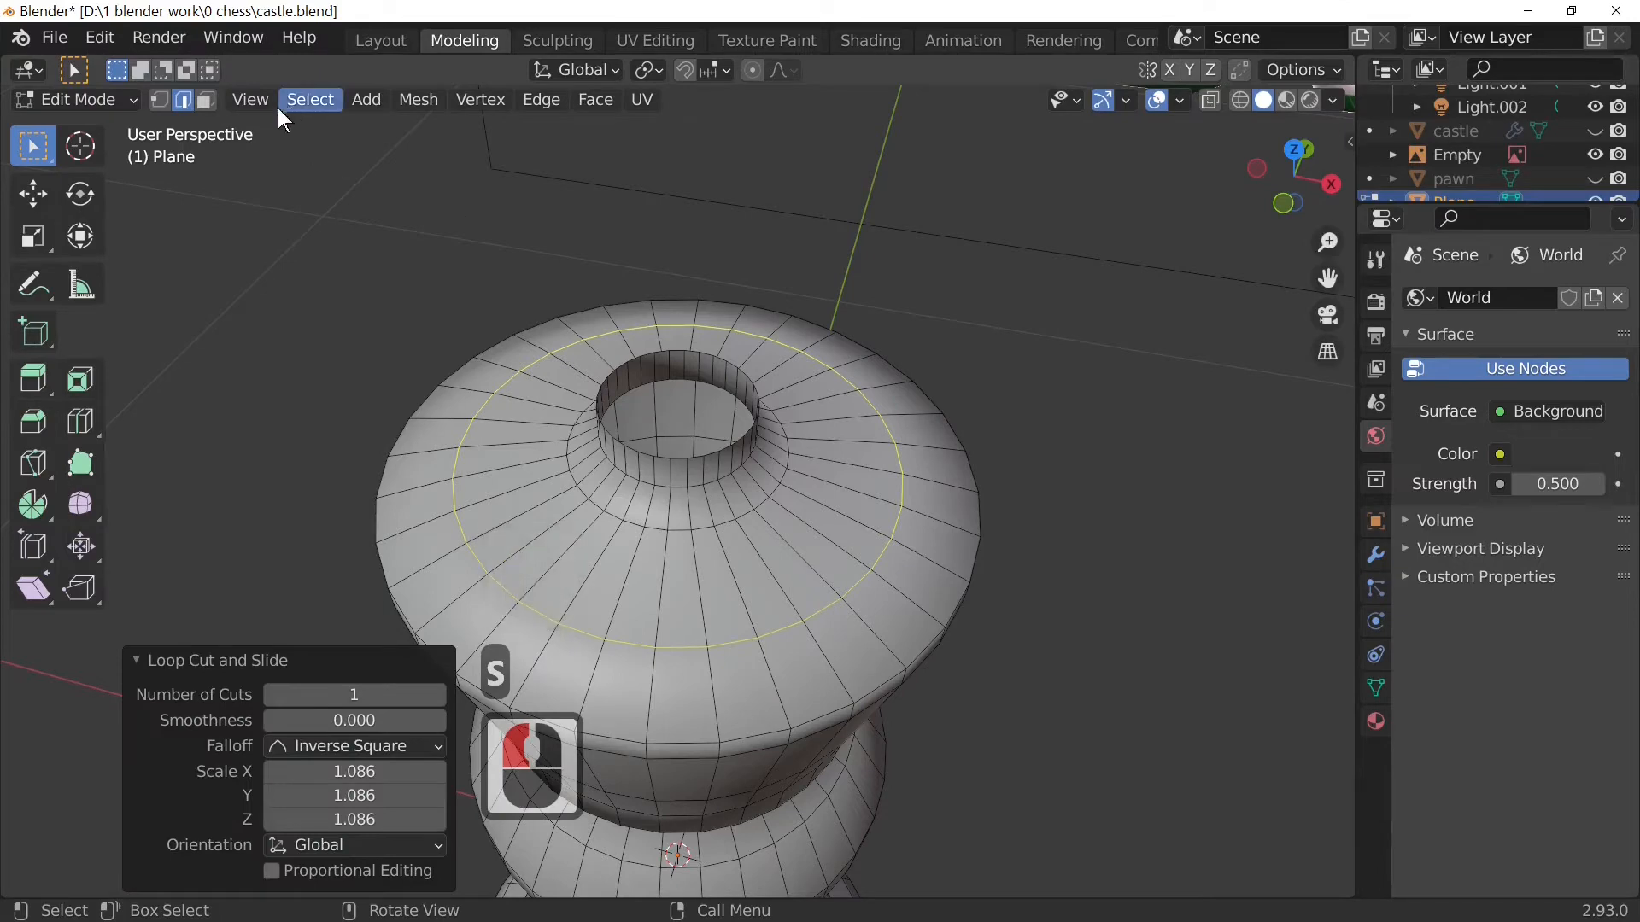
Step: Switch to face selection and view the crown from directly above
click(205, 99)
scroll(662, 823, down, 2)
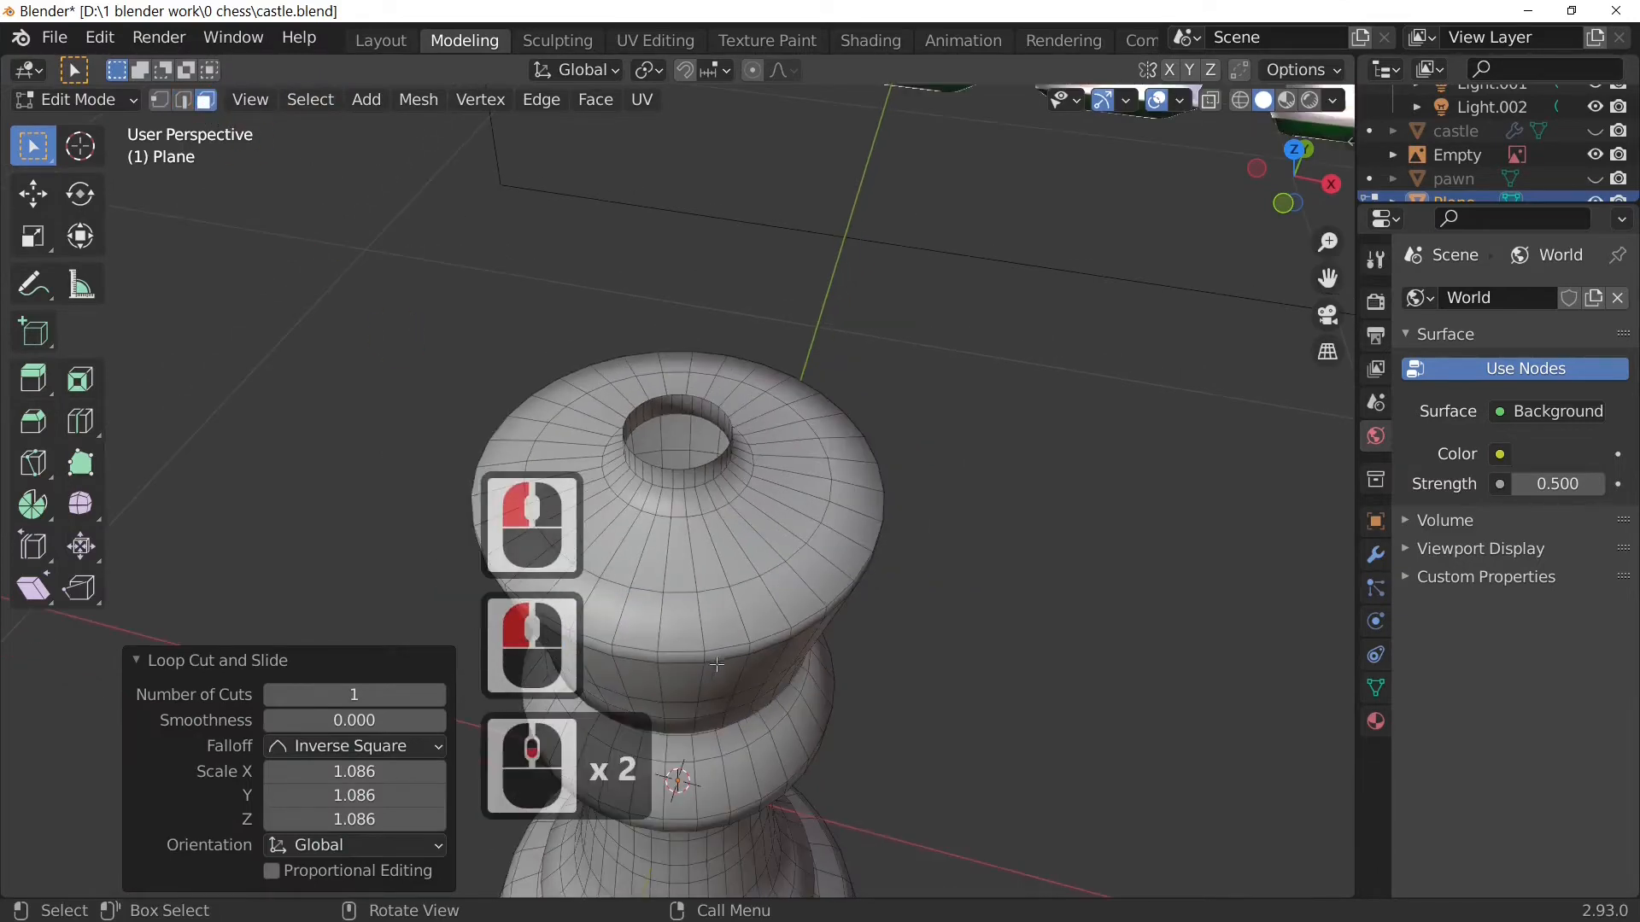
middle_drag(716, 664, 822, 678)
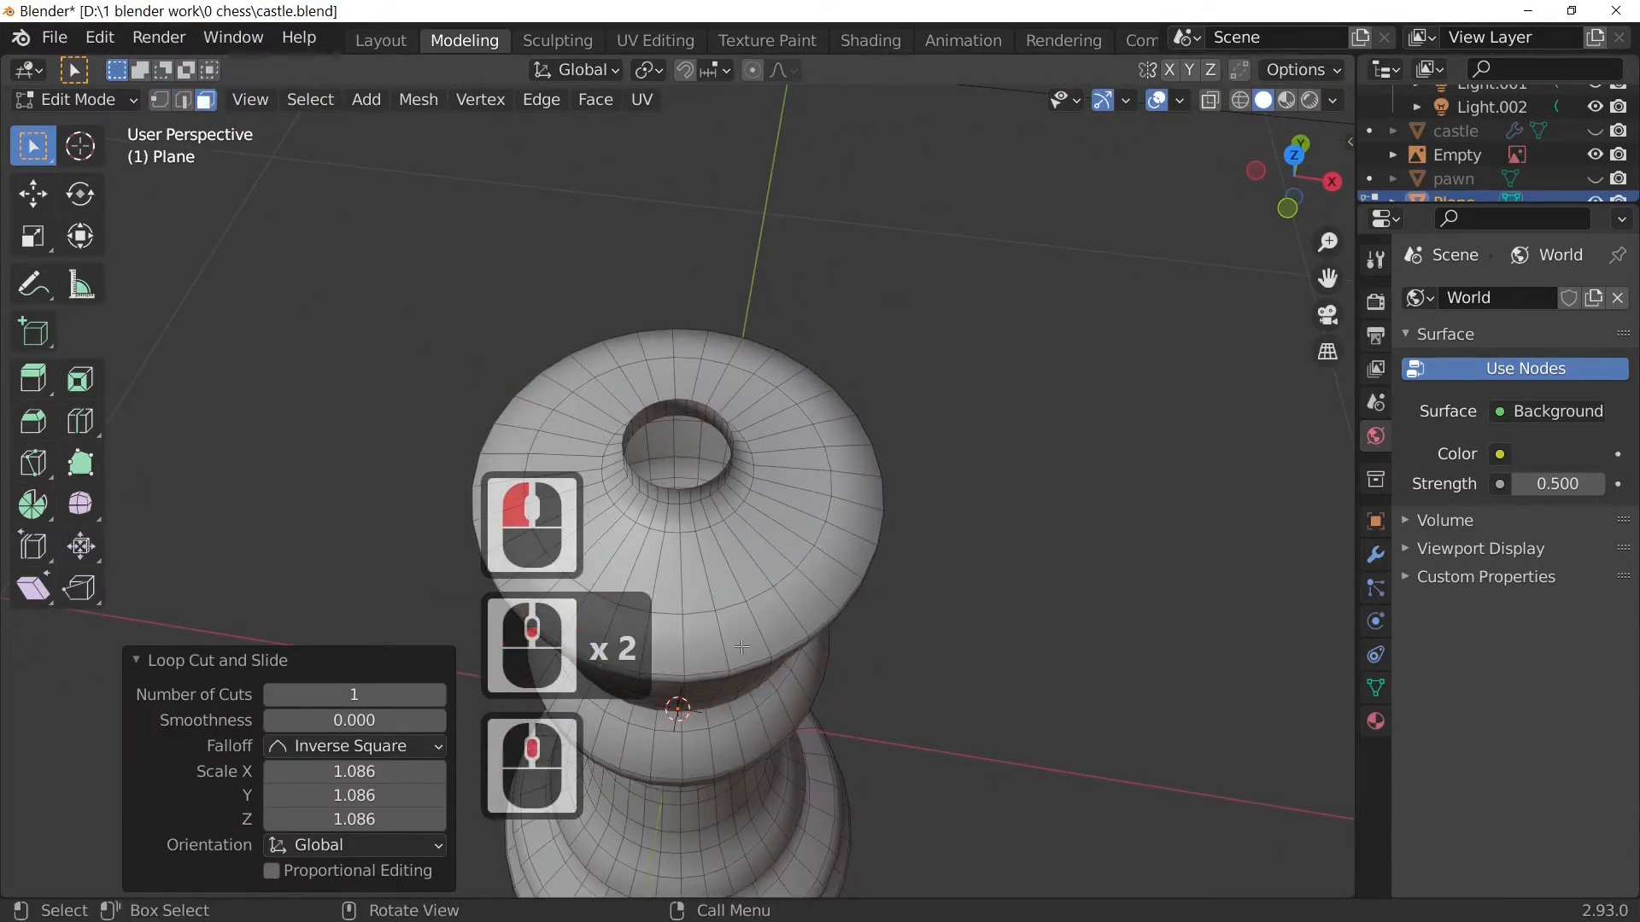
key(KP_7)
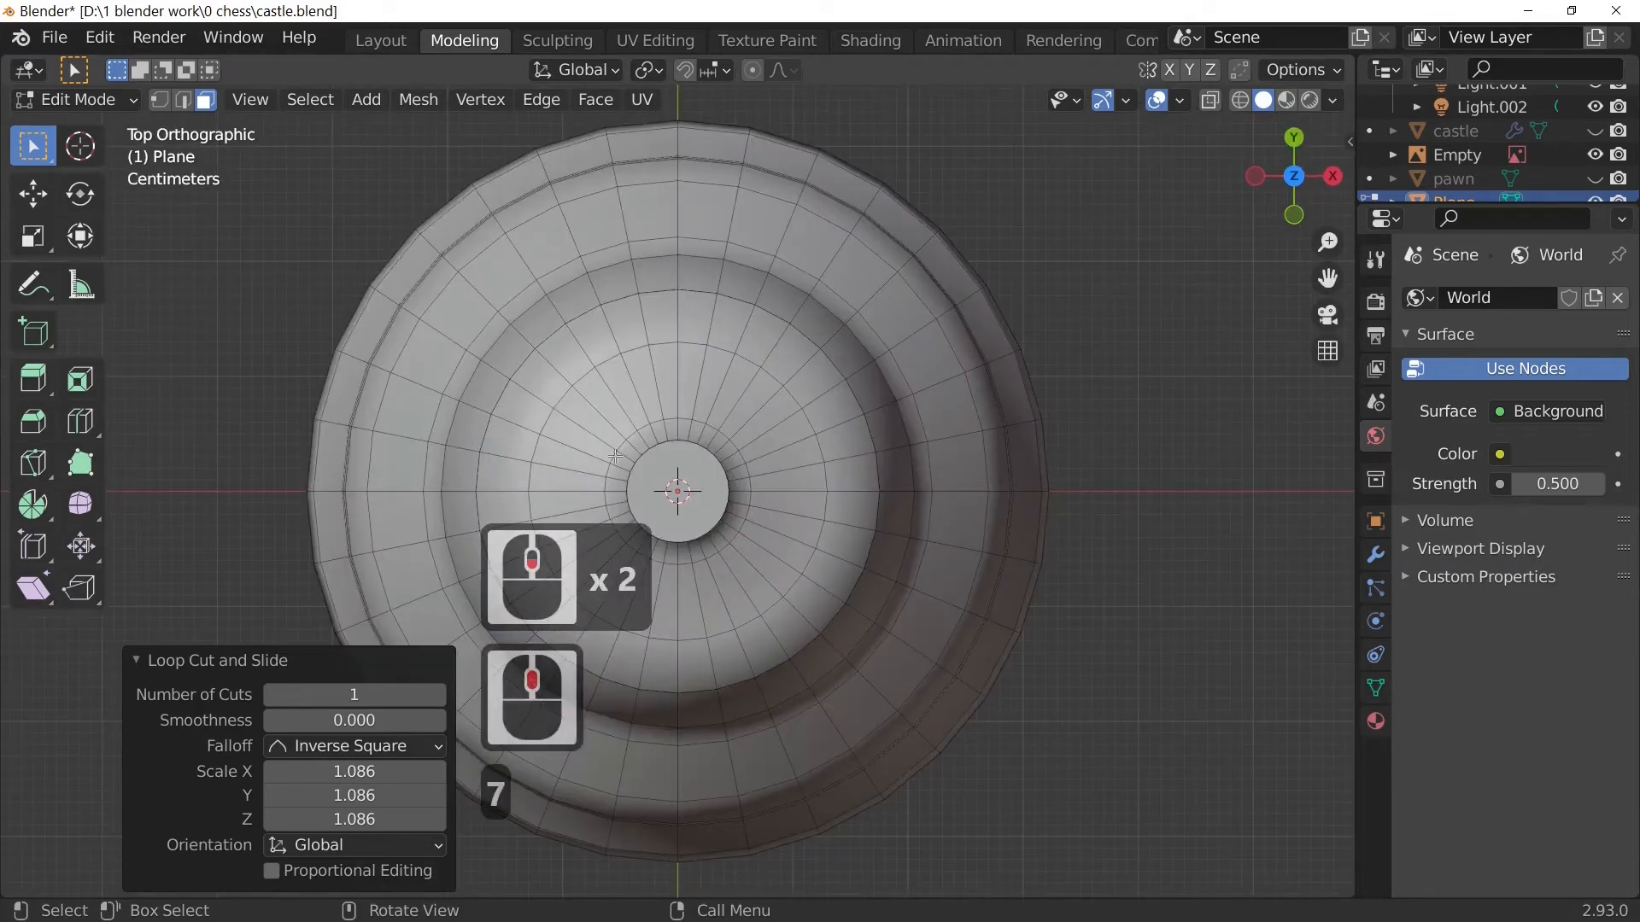
ctrl+click(725, 620)
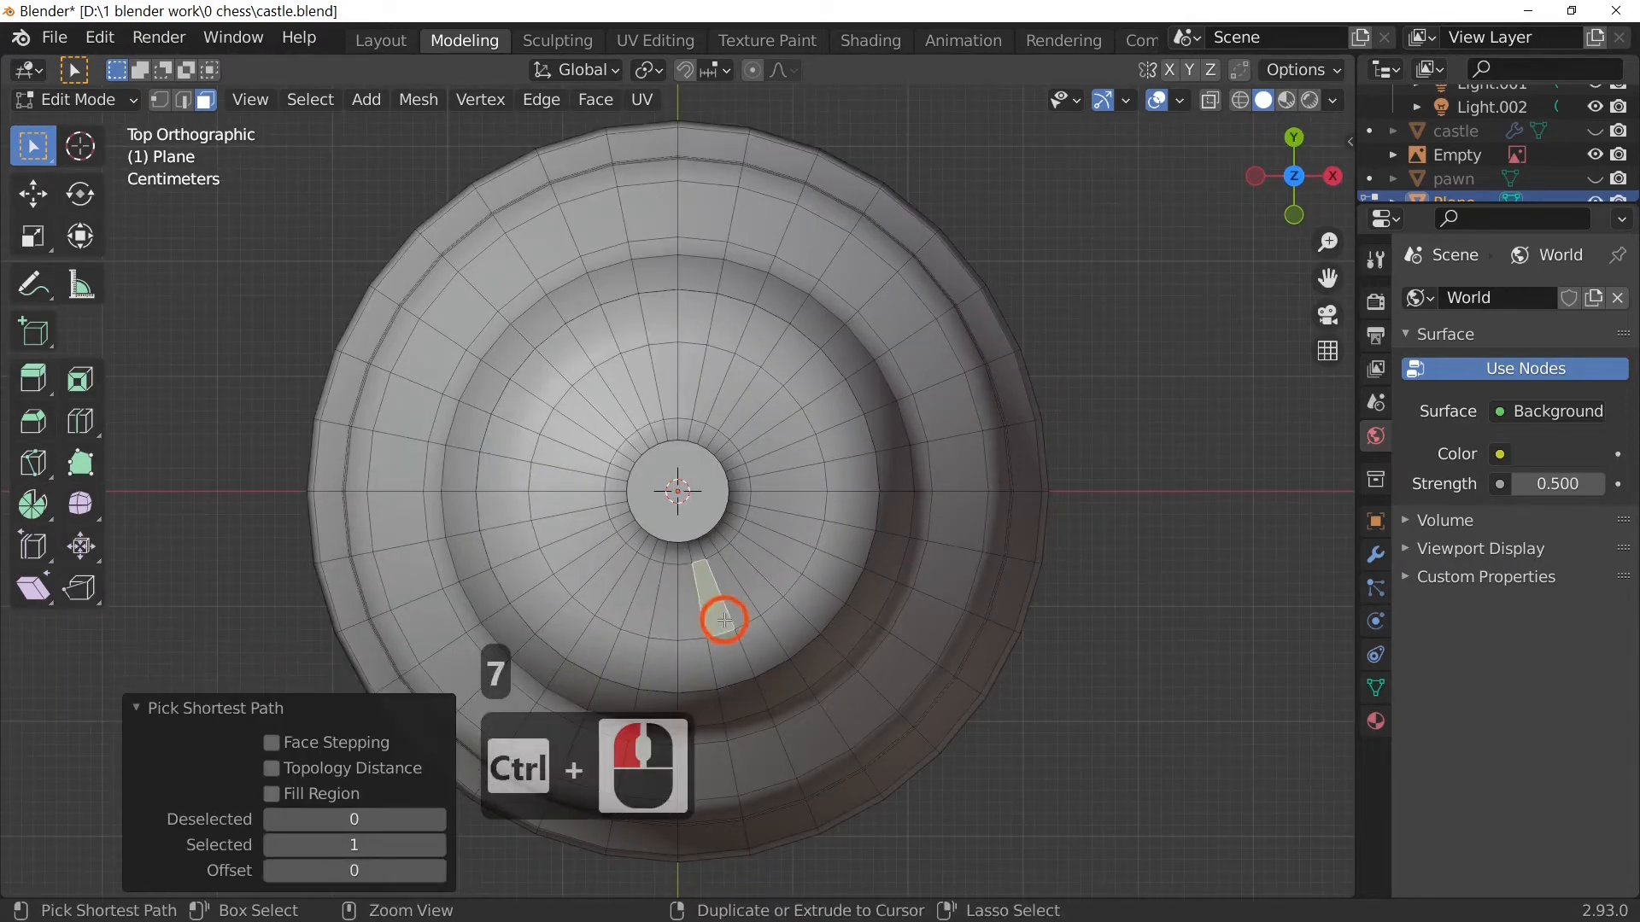
ctrl+click(743, 608)
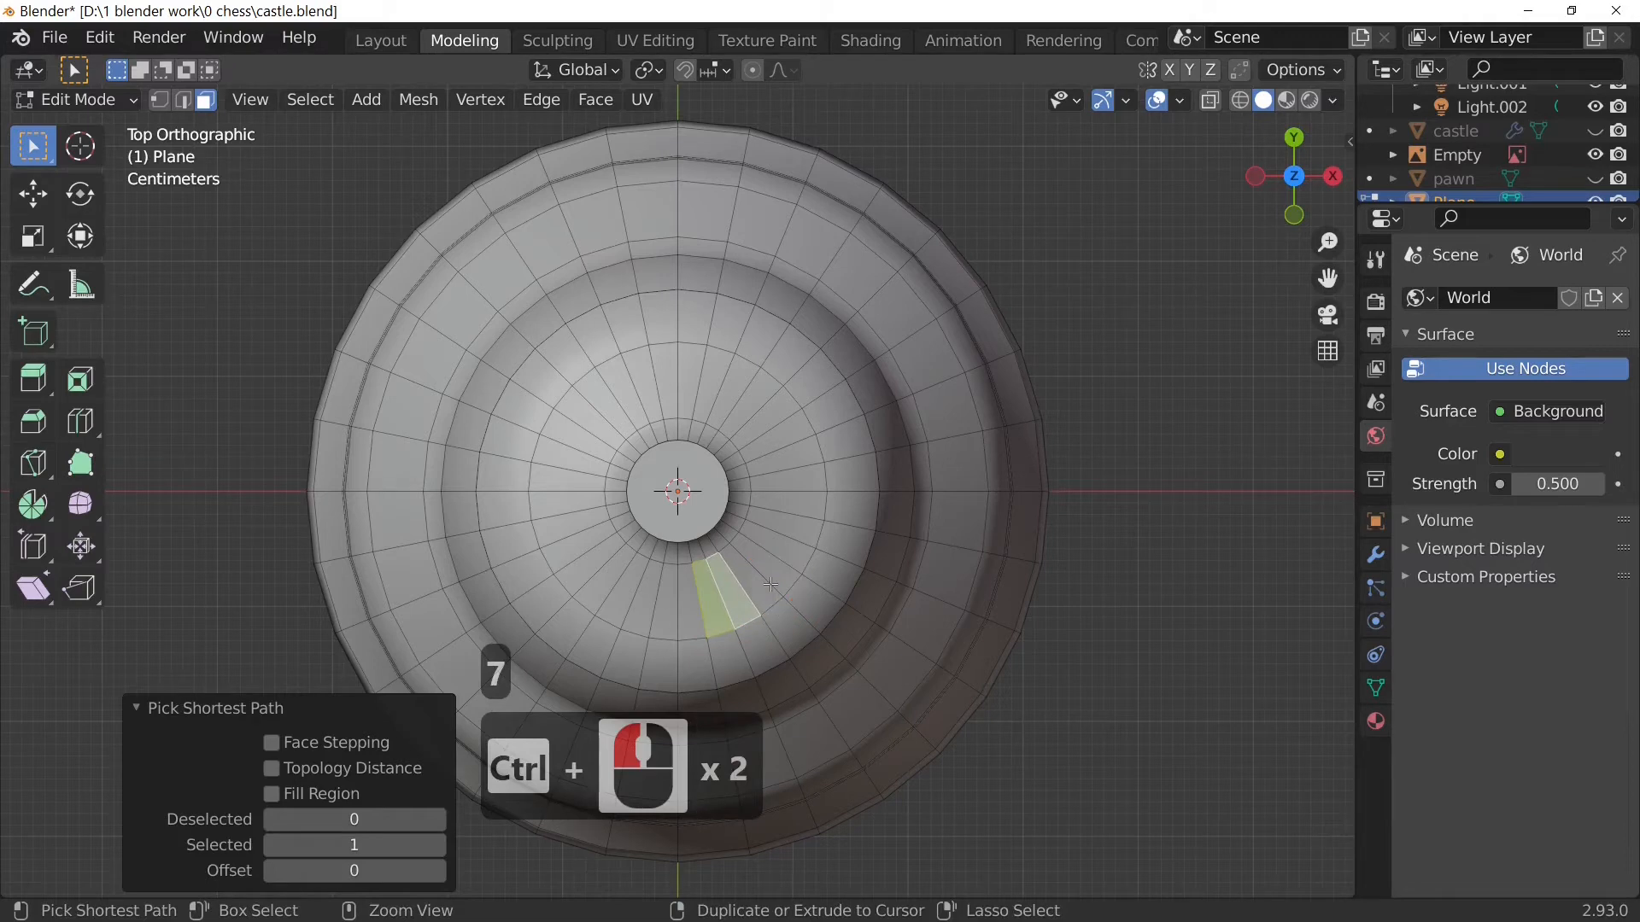
click(726, 532)
Step: Select four separate pairs of adjacent faces in the crown top's outer ring, spaced around the +X half
click(721, 657)
shift+click(759, 653)
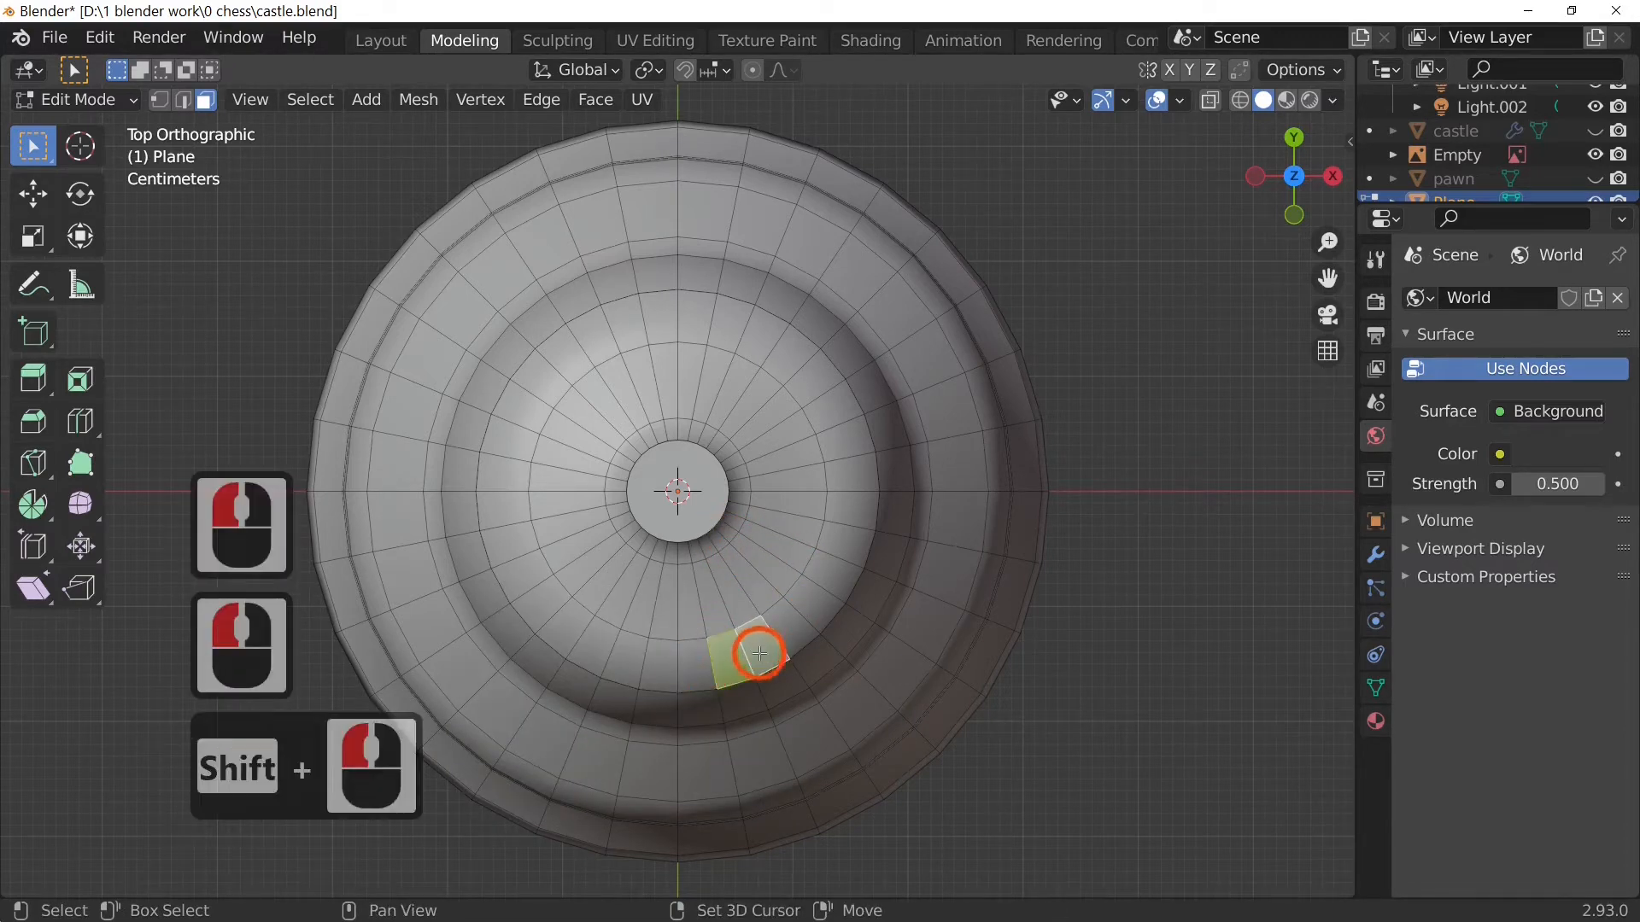
shift+click(831, 574)
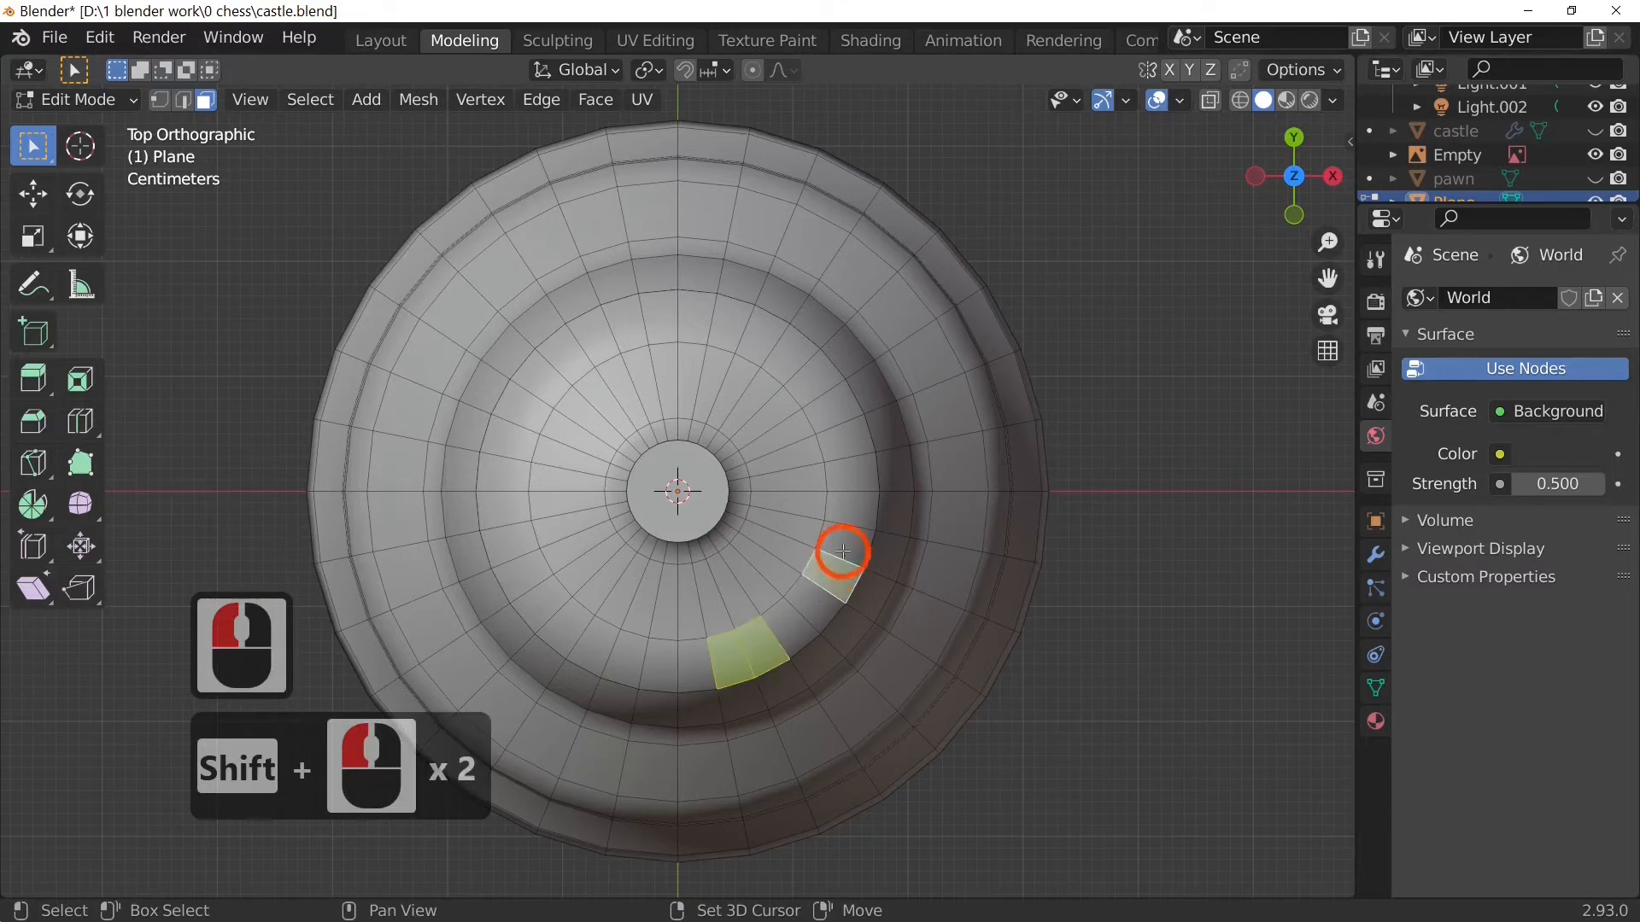
shift+click(842, 541)
shift+click(833, 418)
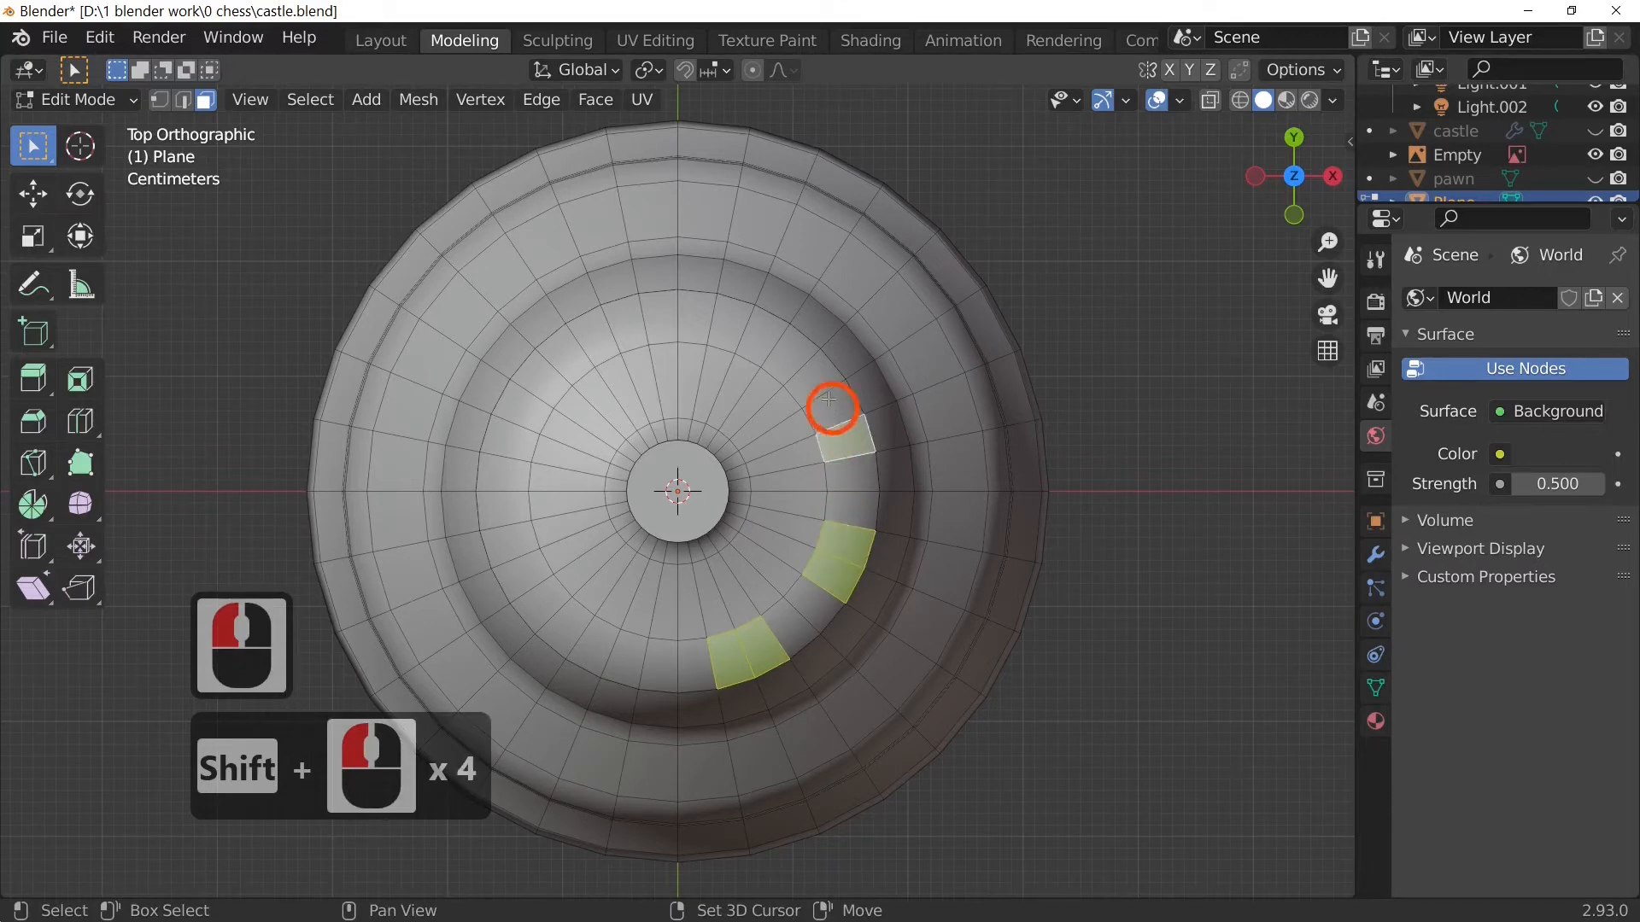
shift+click(827, 395)
shift+click(773, 347)
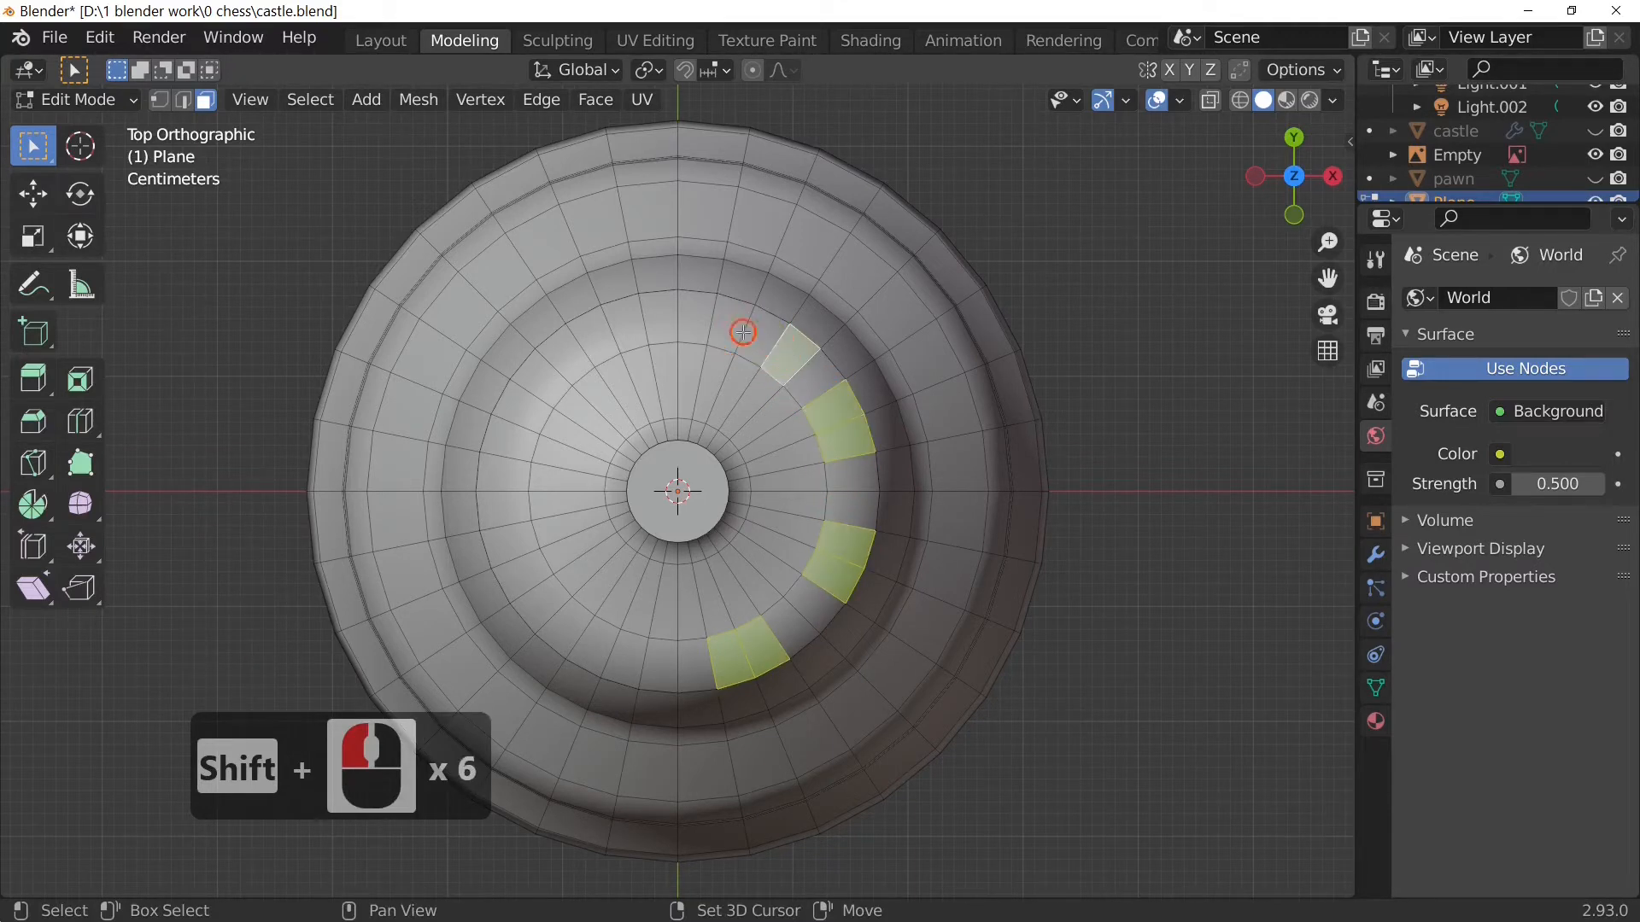
shift+click(755, 331)
shift+click(751, 330)
shift+click(766, 326)
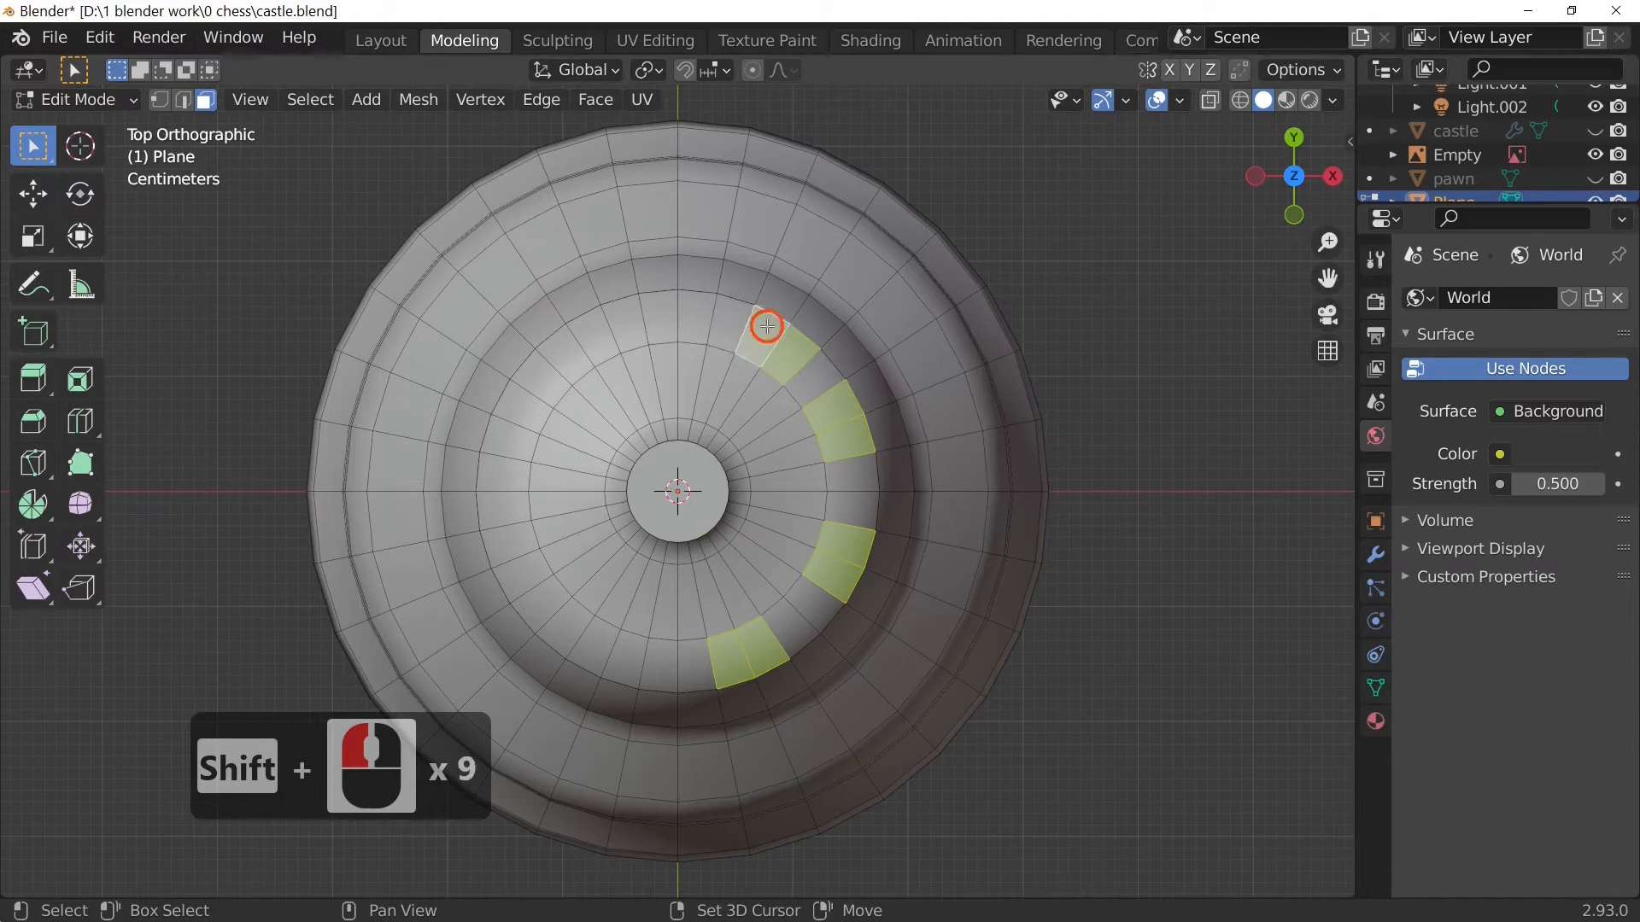
Step: Add four more pairs of outer-ring faces to the selection, one at the +Y side and three around the -X half
shift+click(690, 324)
shift+click(647, 332)
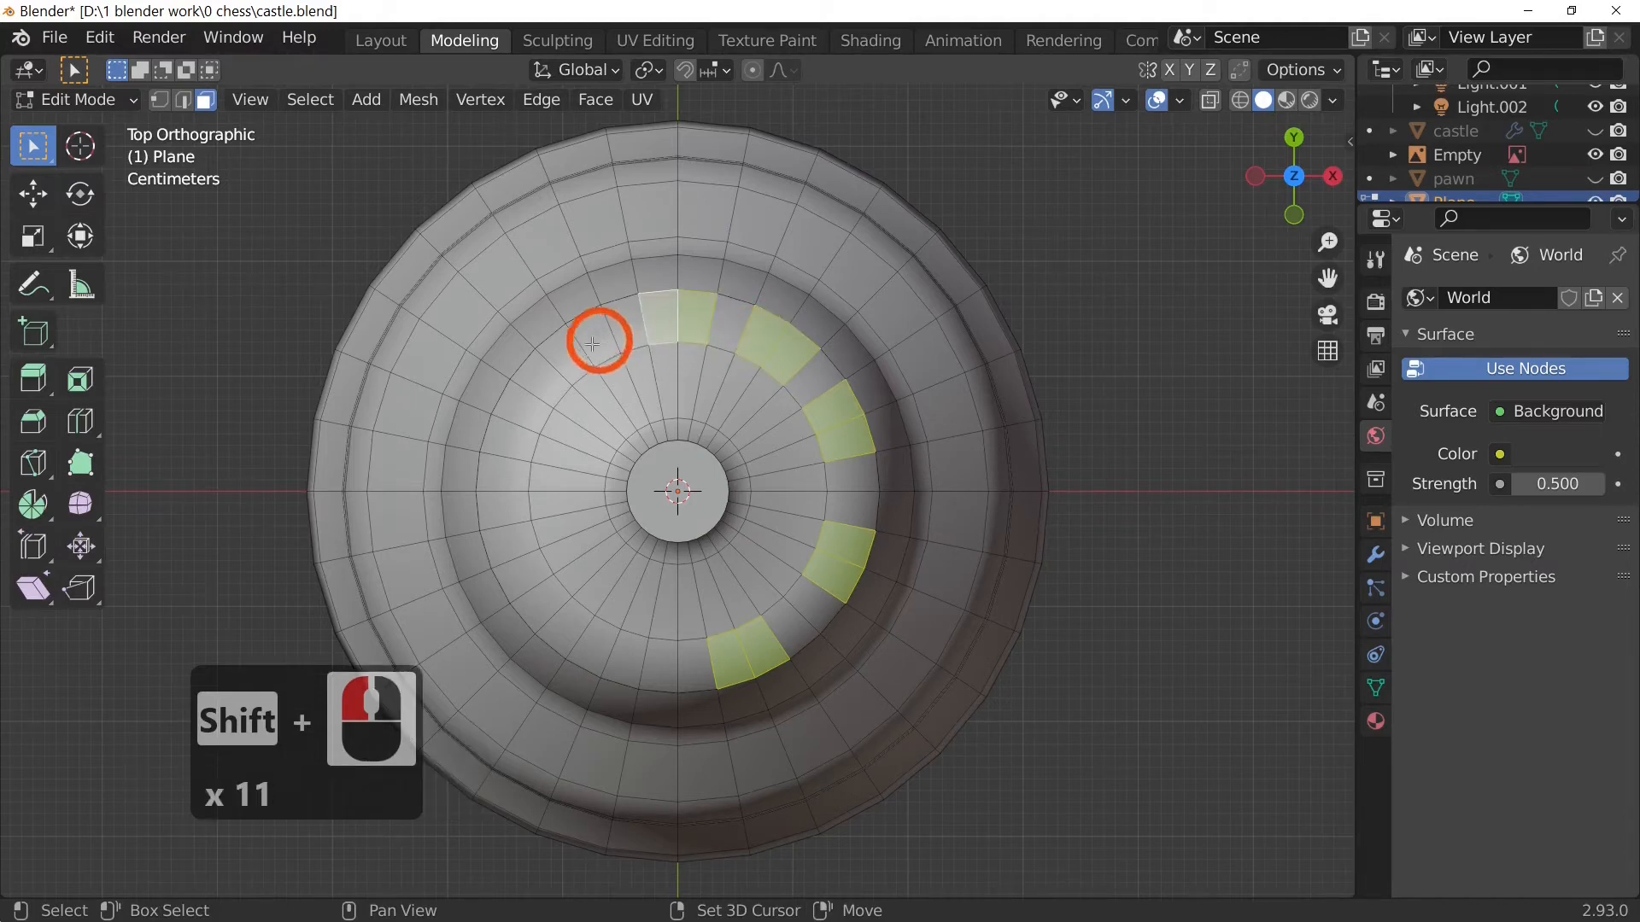
shift+click(553, 380)
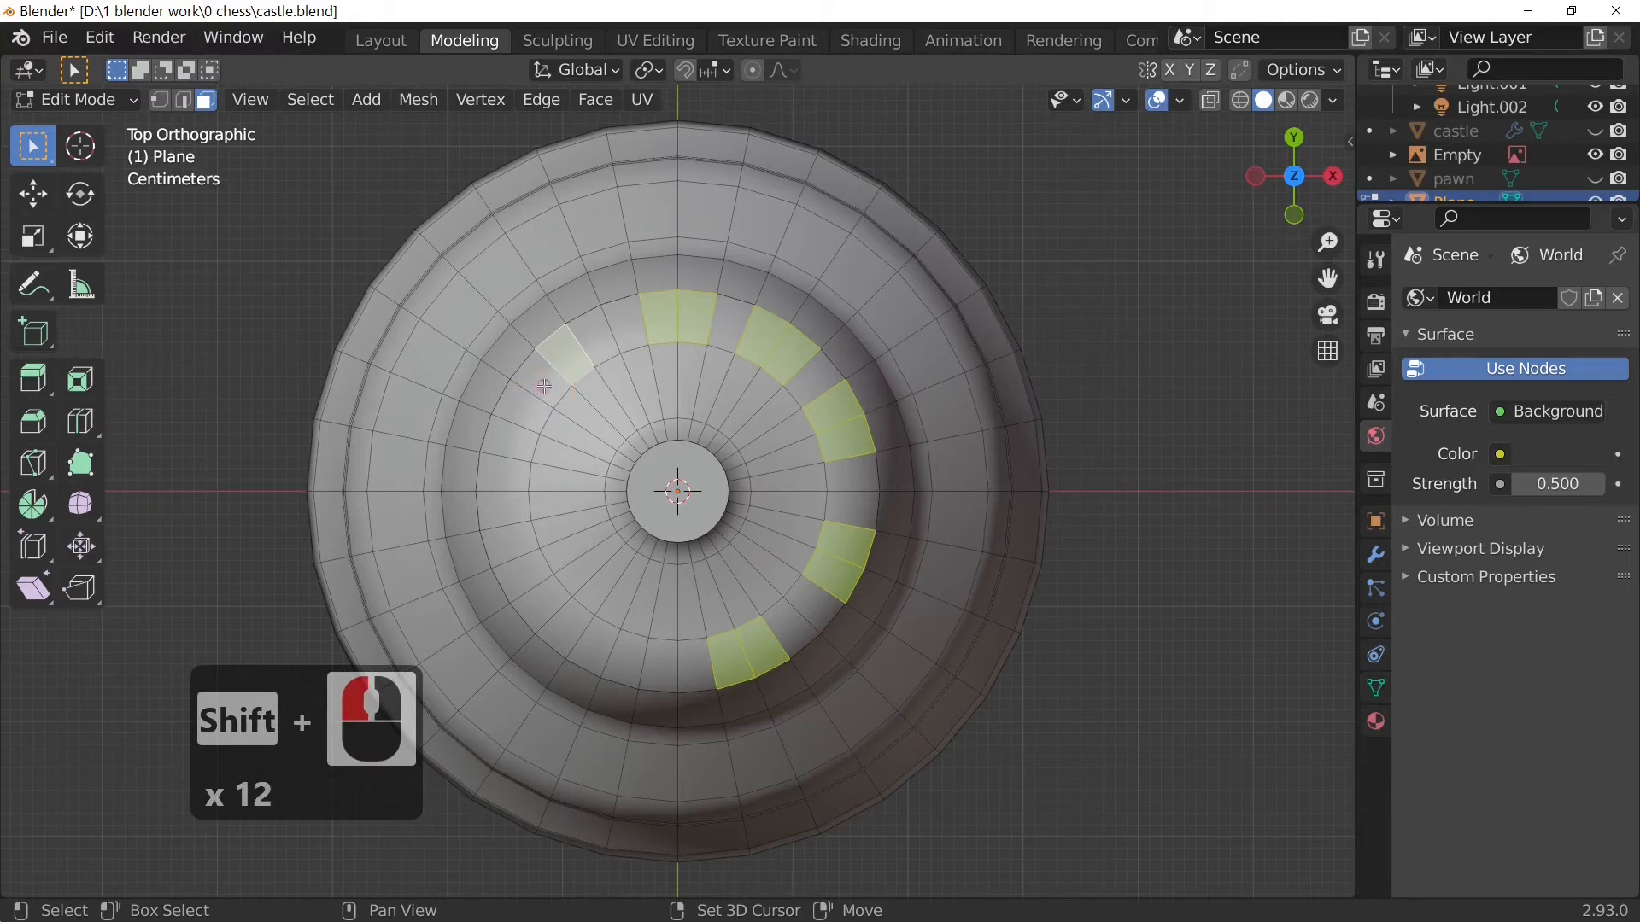
shift+click(520, 428)
shift+click(506, 467)
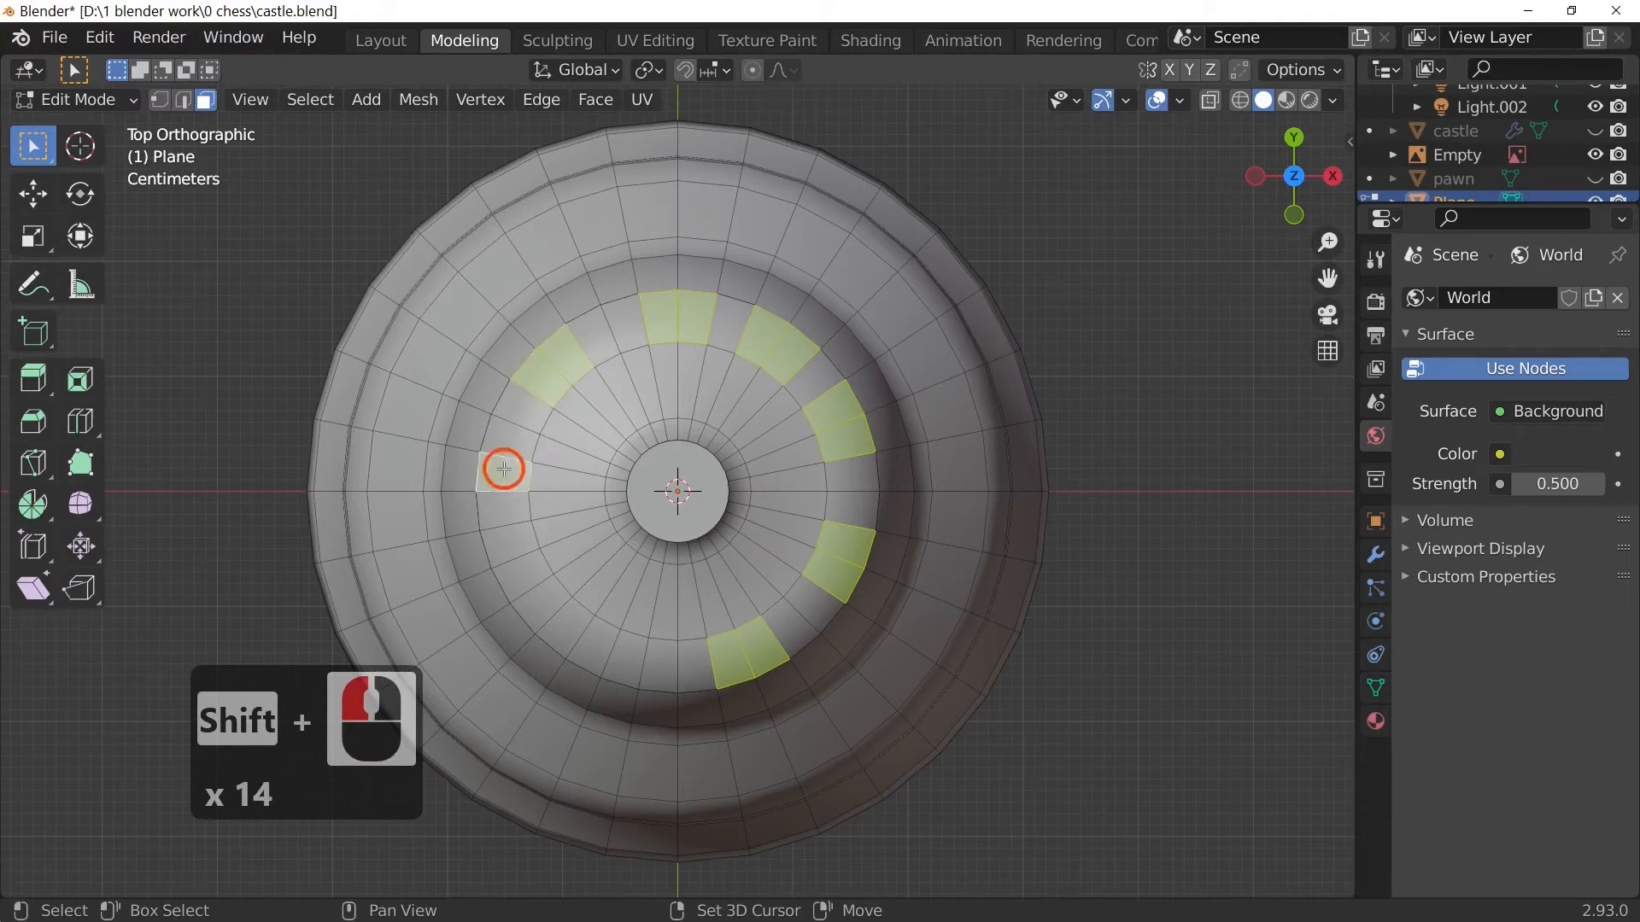
shift+click(513, 504)
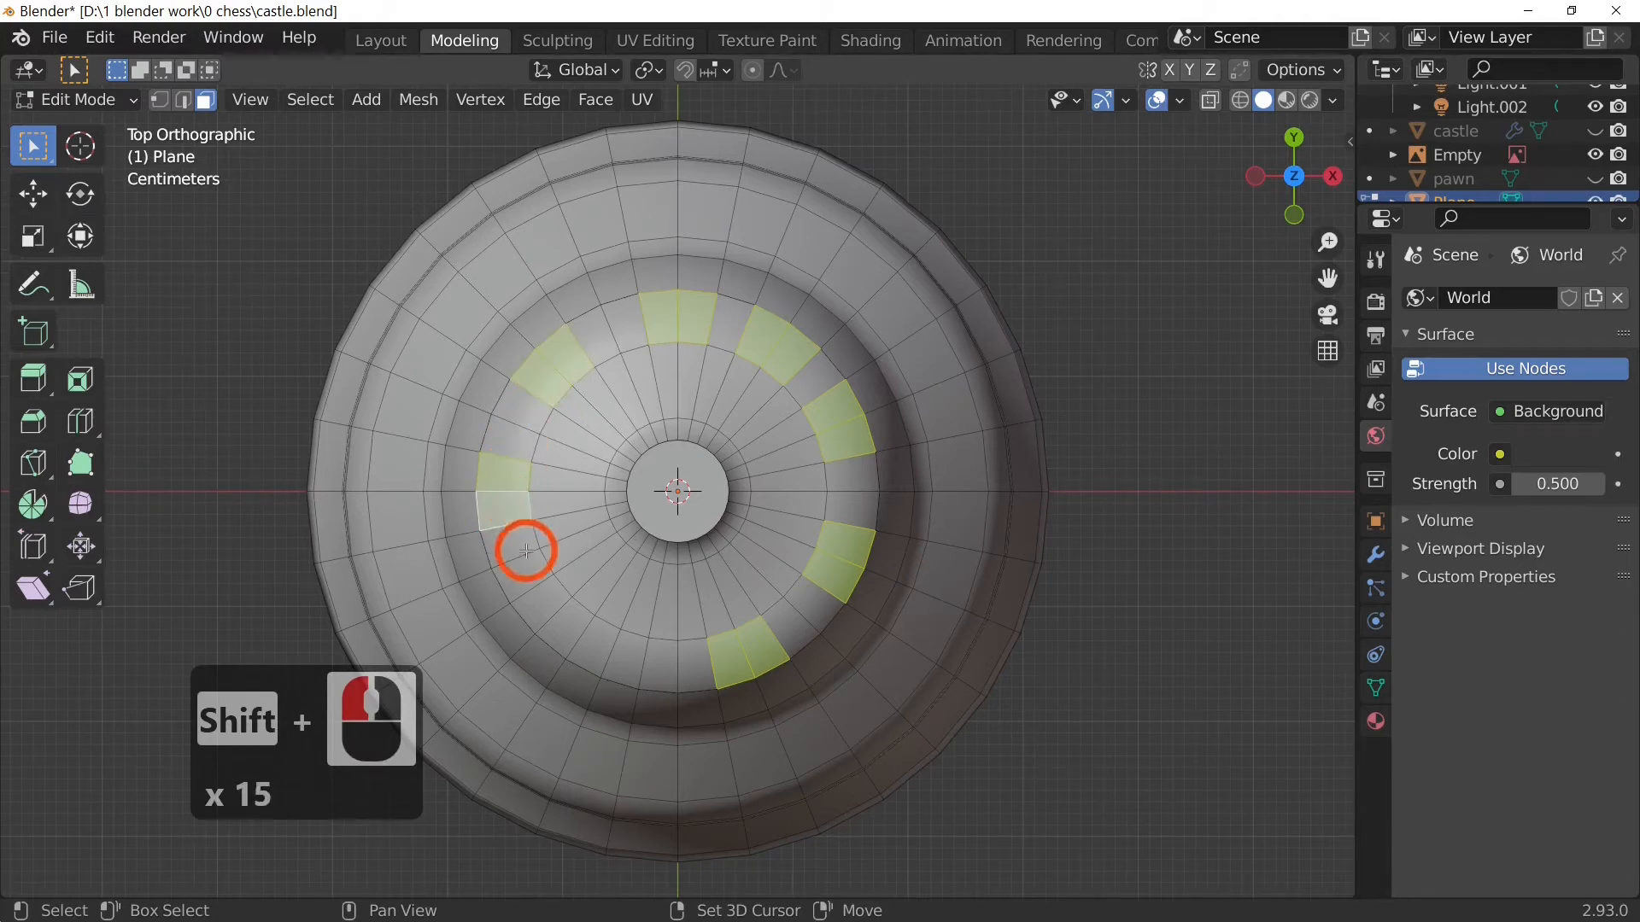
shift+click(545, 606)
shift+click(577, 638)
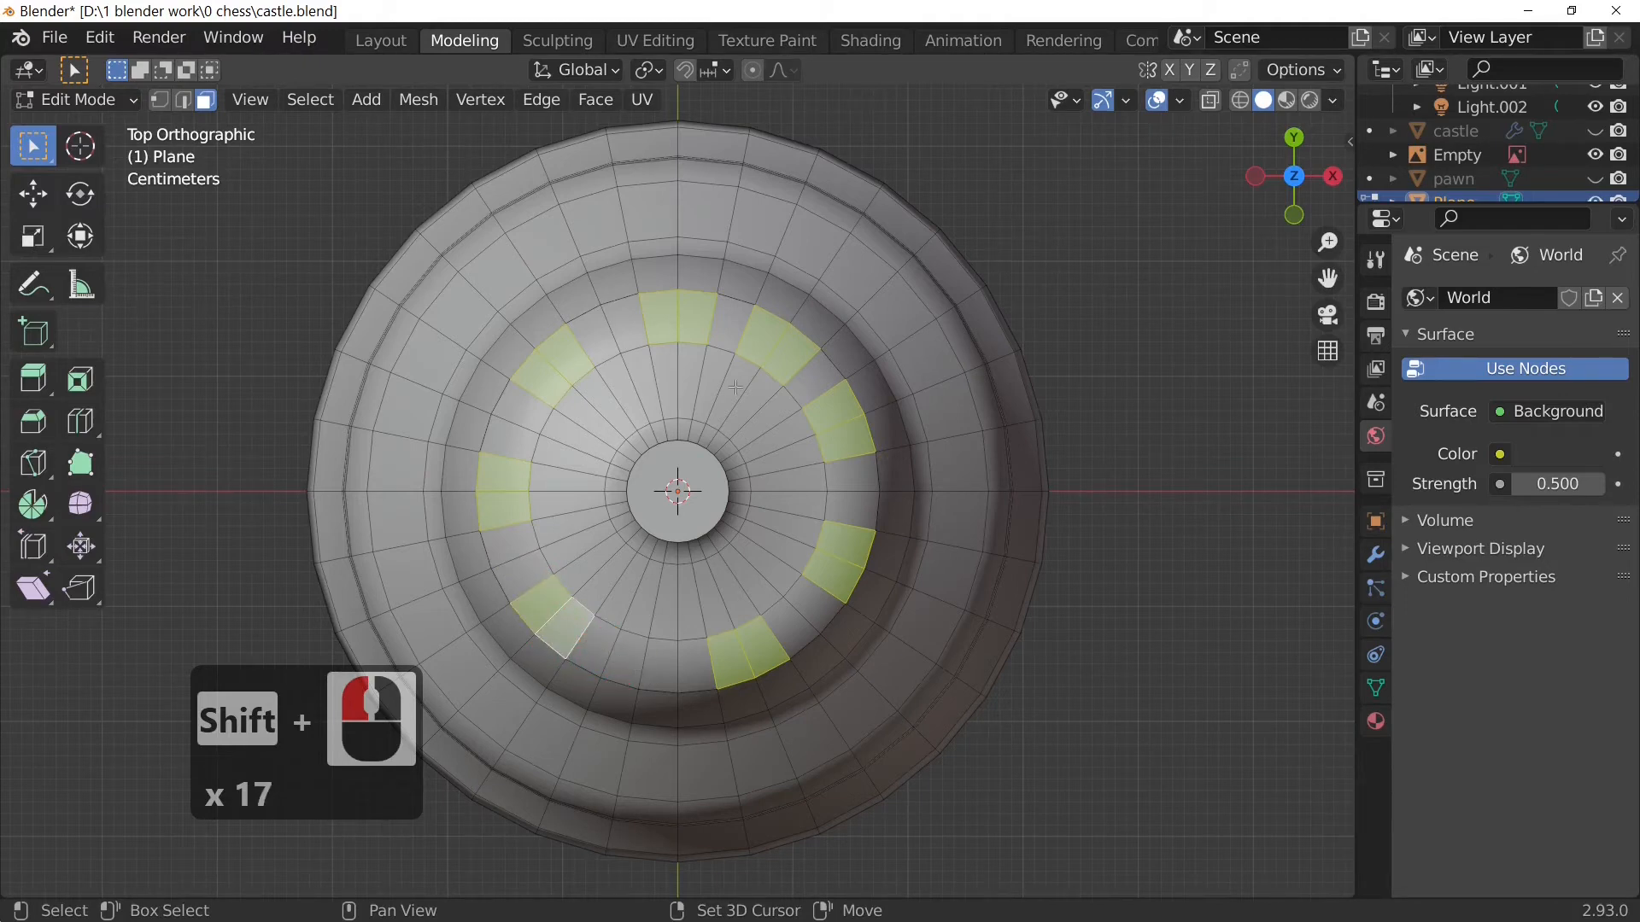
Step: Shift the selected face pairs at the +Y side and around the -X half one face counterclockwise
shift+click(695, 315)
shift+click(637, 330)
shift+click(585, 352)
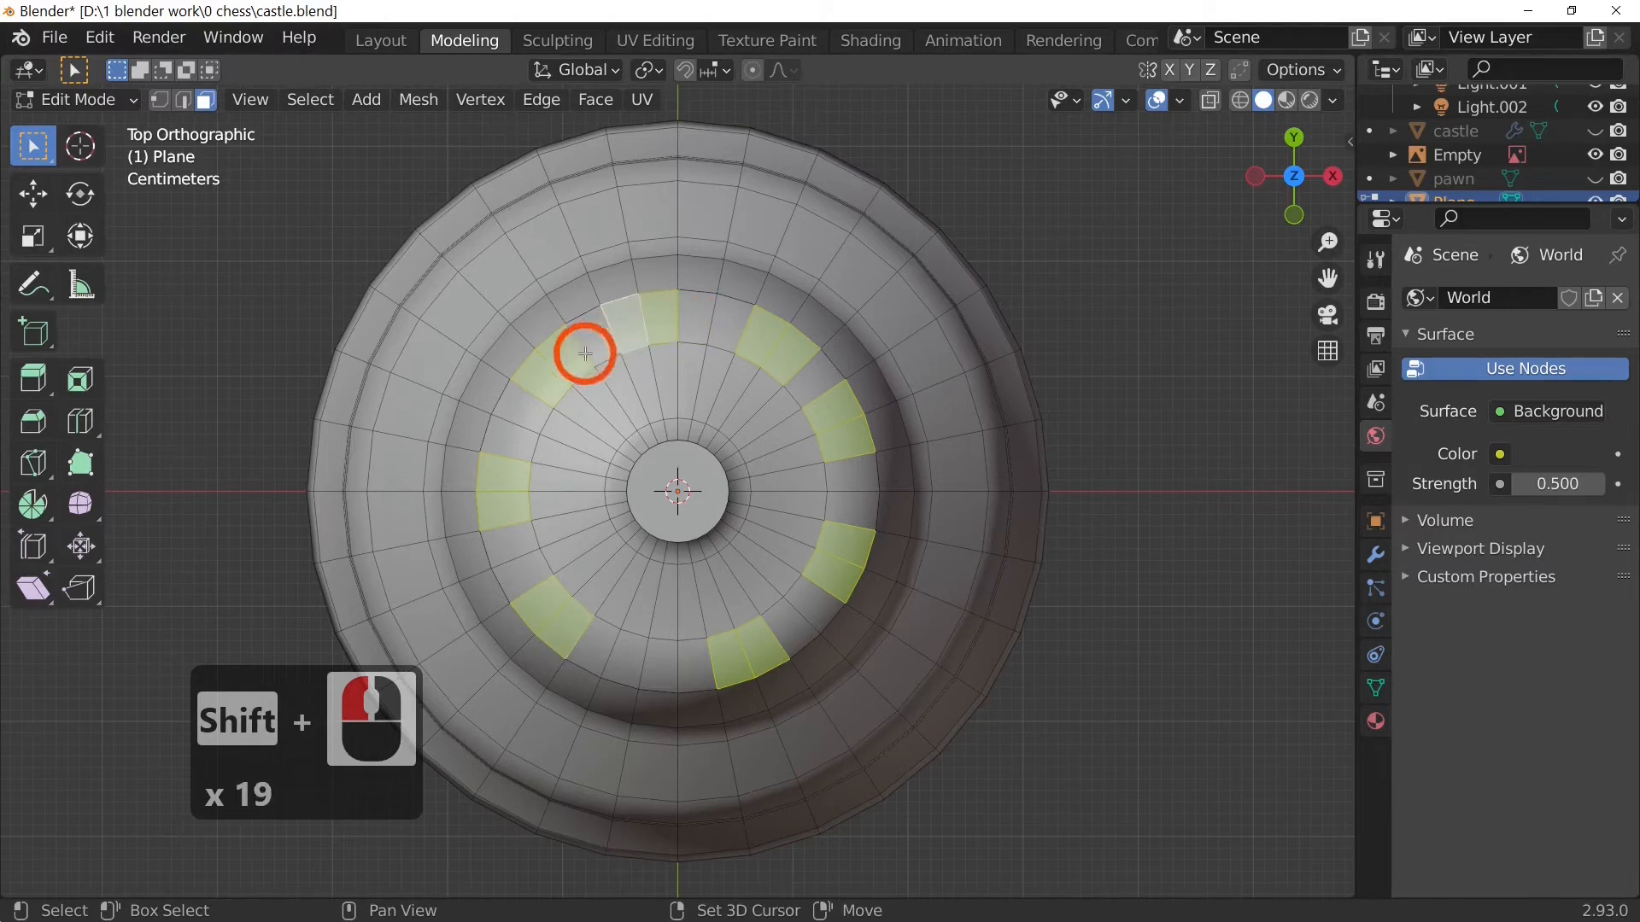
shift+click(581, 354)
shift+click(506, 457)
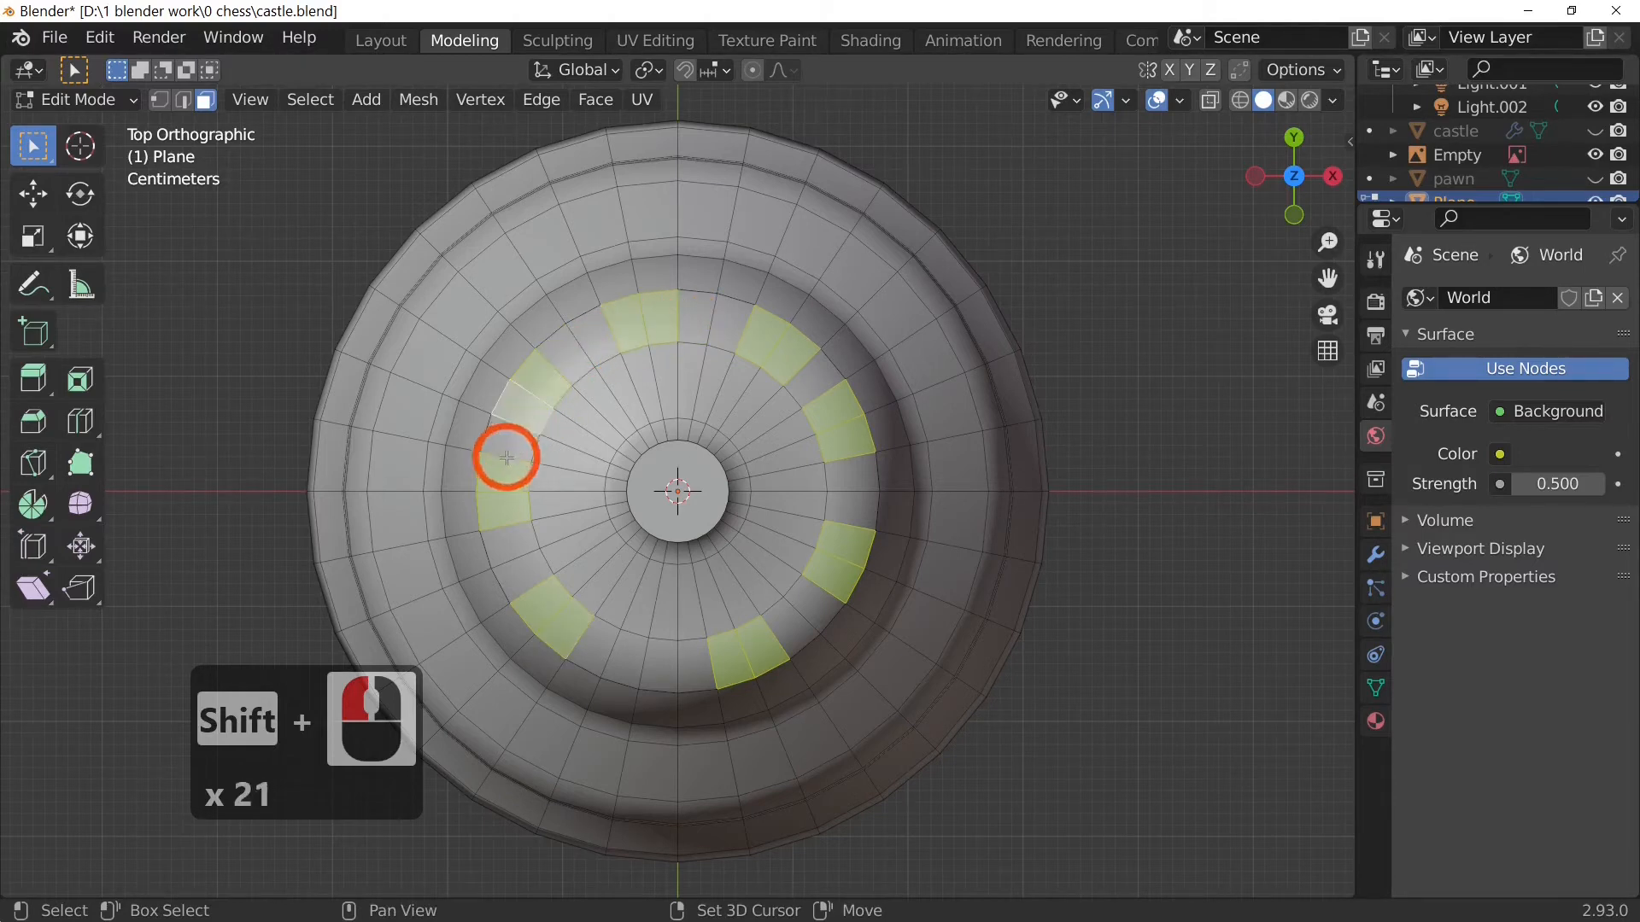
shift+click(503, 462)
shift+click(546, 597)
shift+click(567, 623)
shift+click(634, 657)
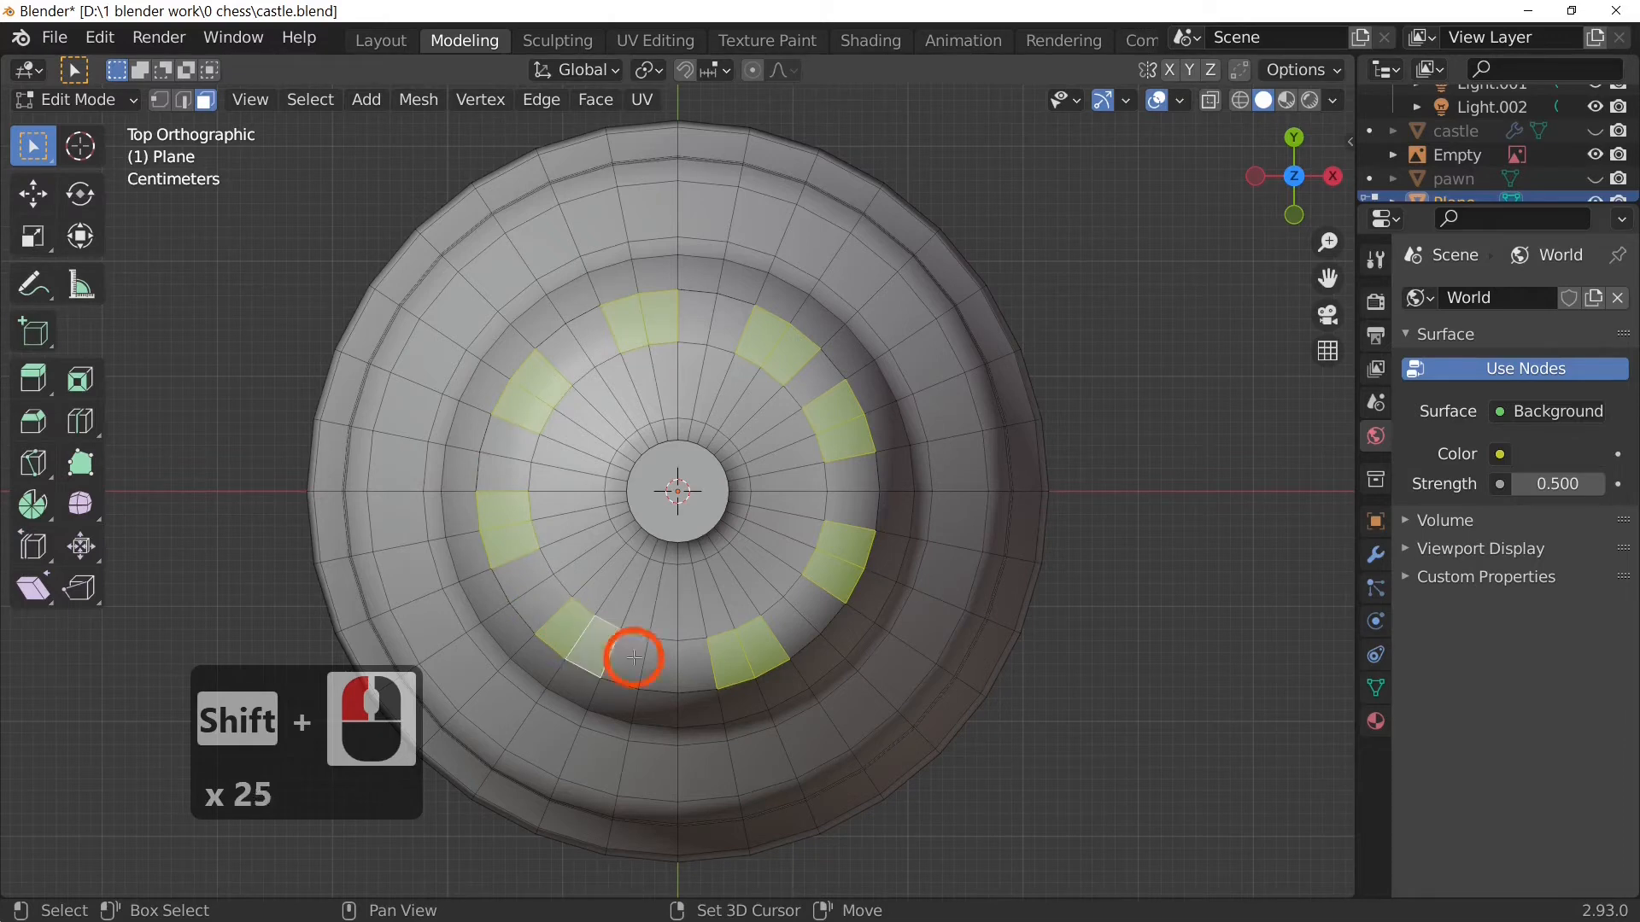
Step: Shift the three face pairs from the +X side to the -Y side one face clockwise, leaving two-face gaps between all eight pairs
shift+click(830, 407)
shift+click(852, 467)
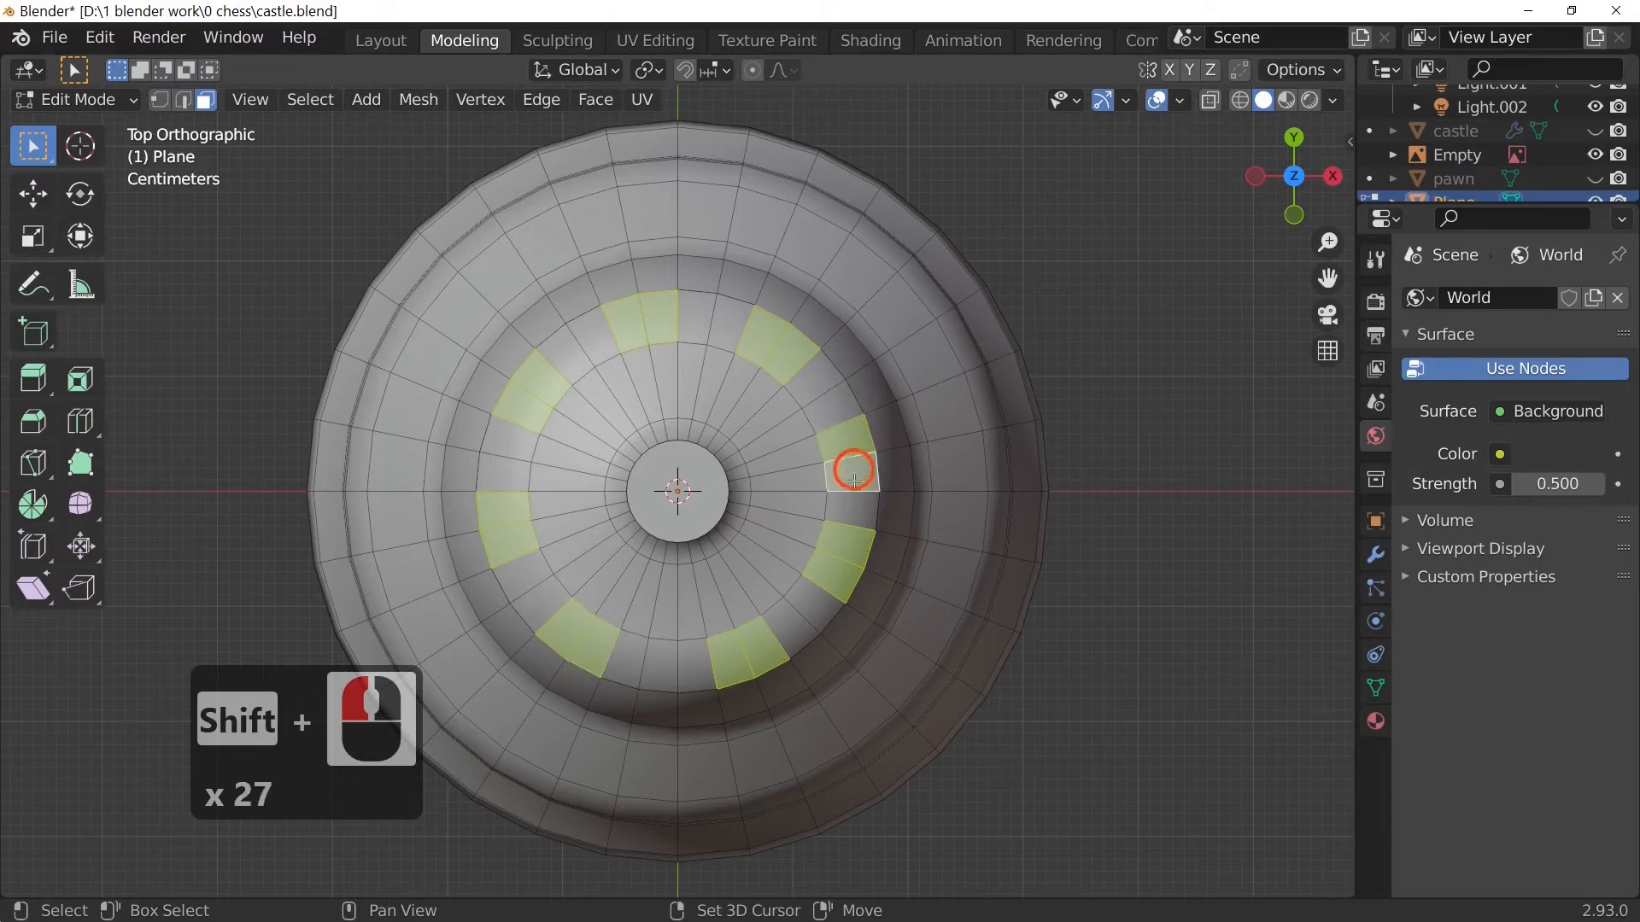
shift+click(848, 564)
shift+click(812, 615)
shift+click(715, 667)
shift+click(838, 575)
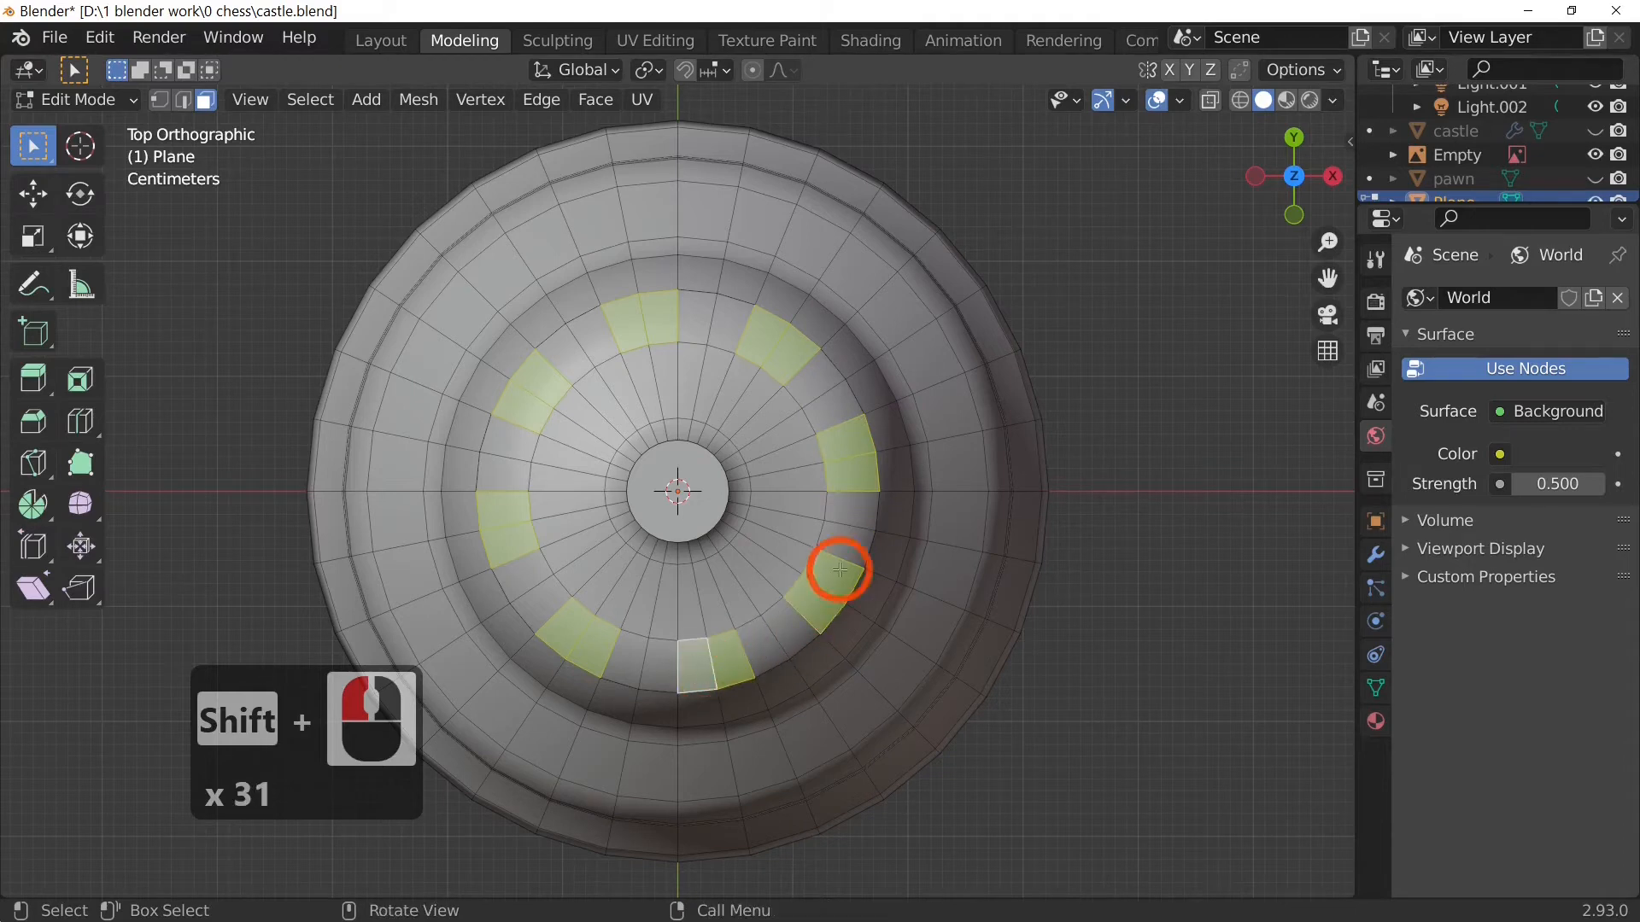
Step: Extrude the eight selected face pairs upward along the Z axis to raise the crown points
middle_drag(909, 733, 889, 479)
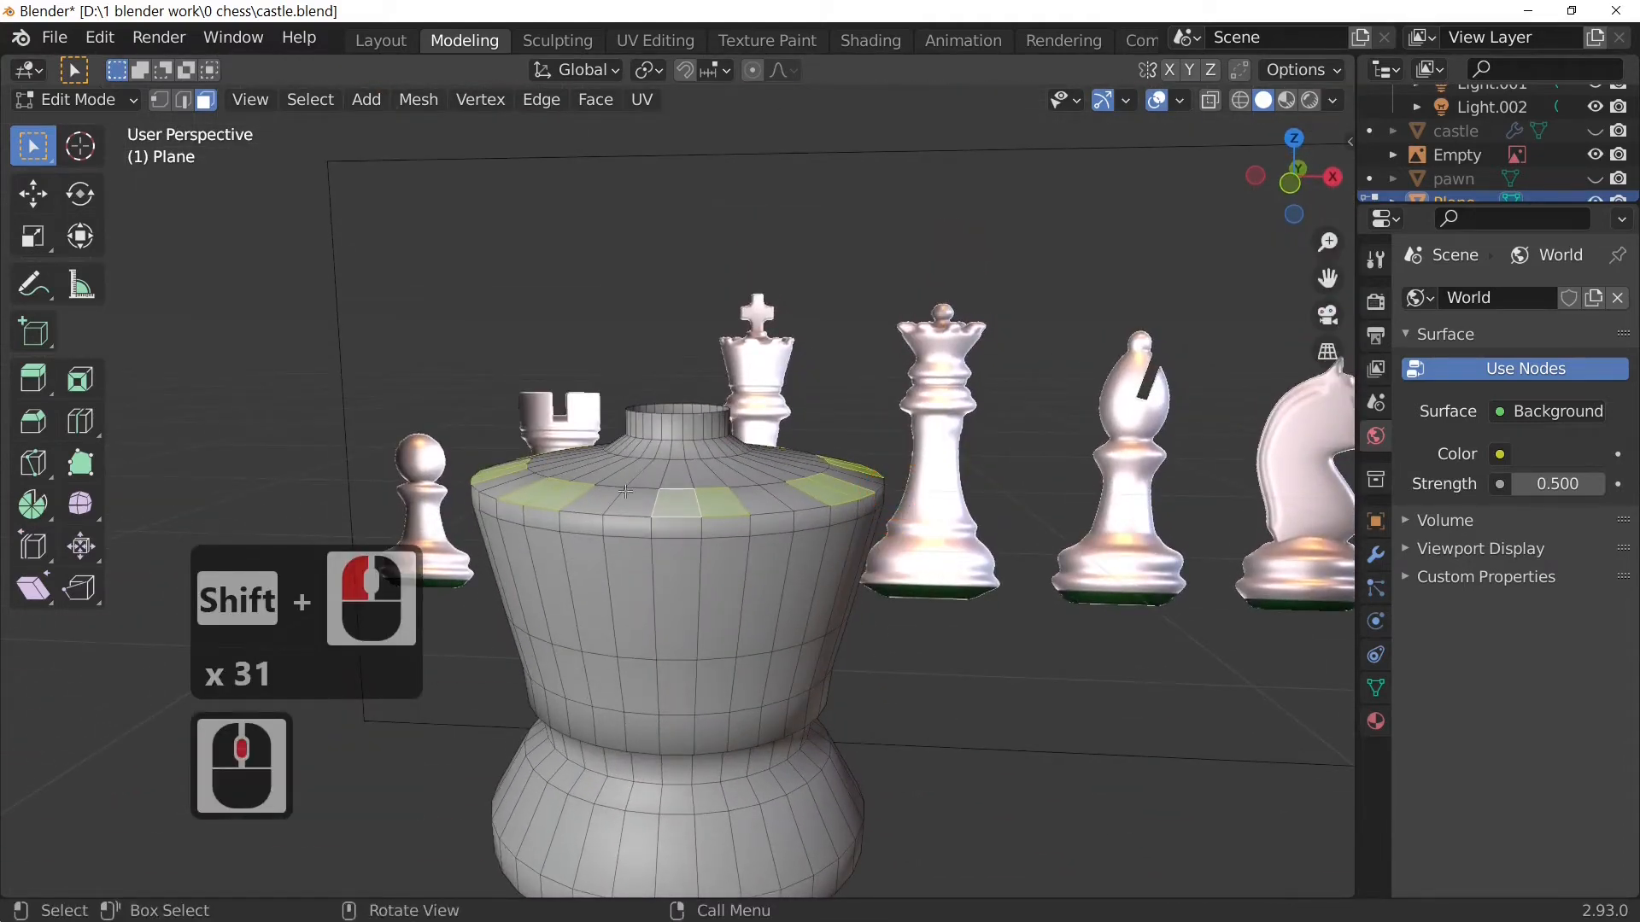
middle_drag(755, 541, 677, 513)
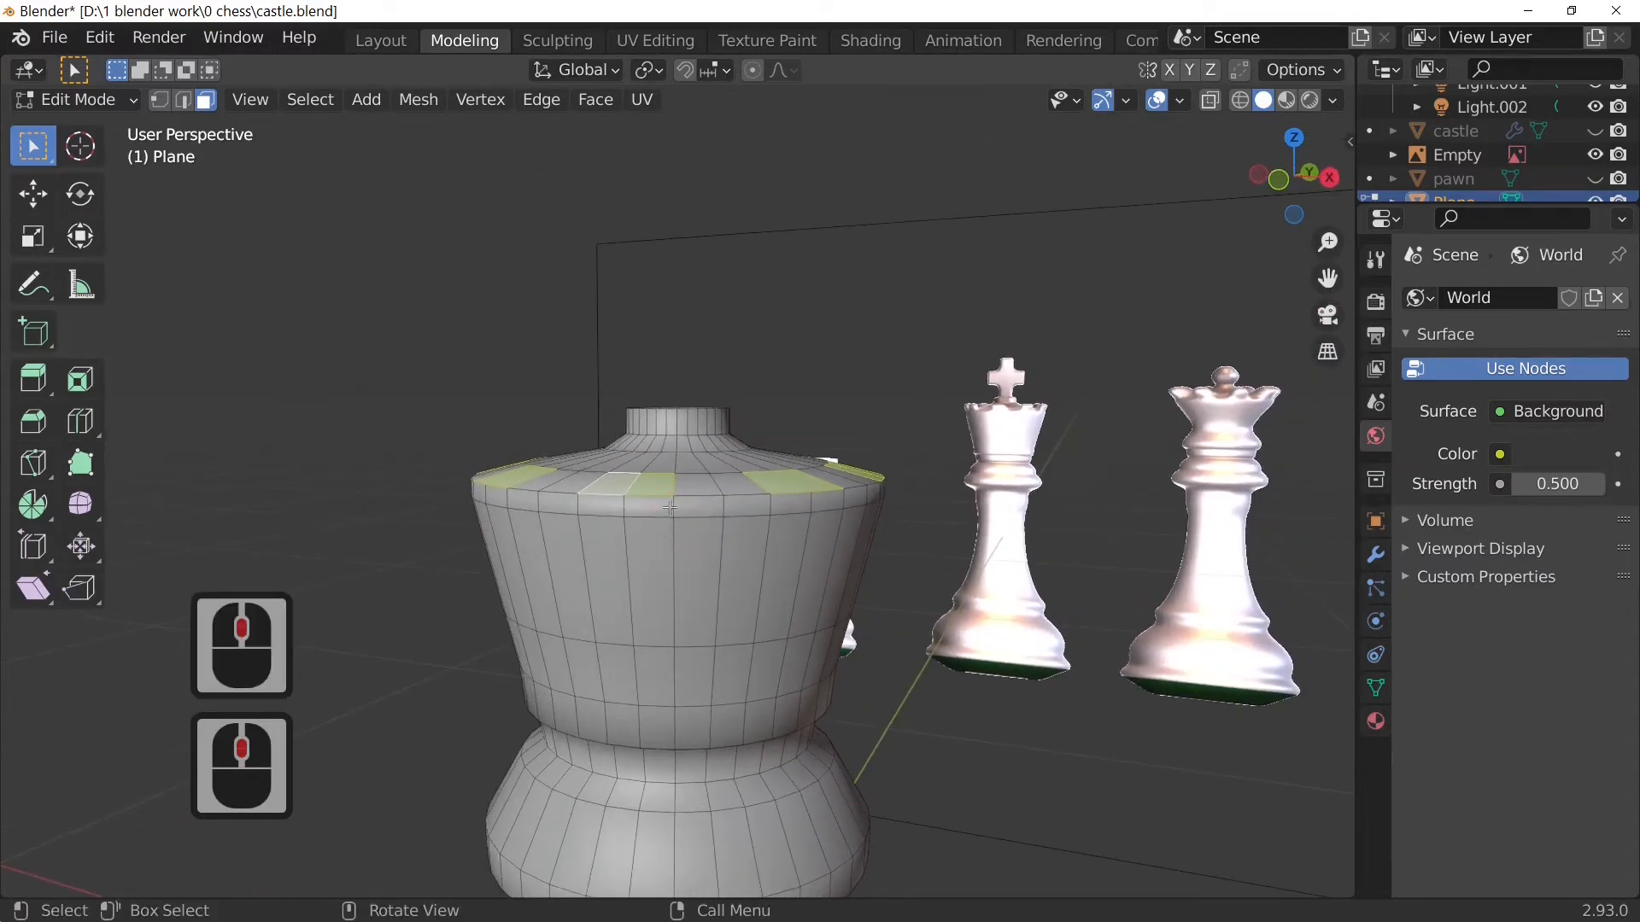
middle_drag(791, 515, 900, 648)
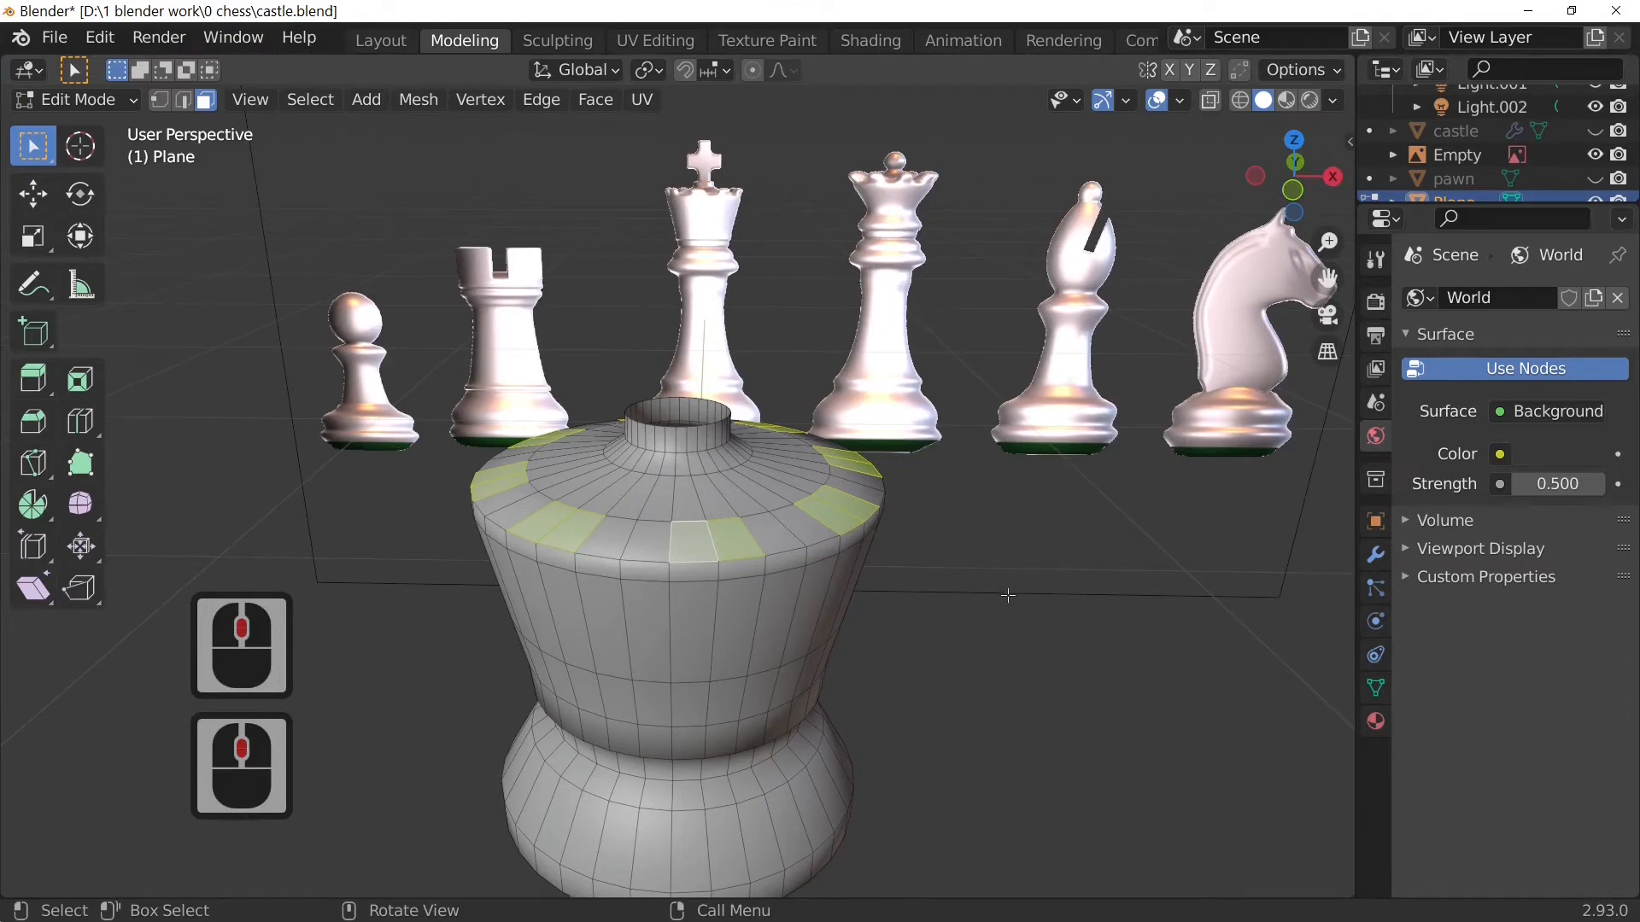
key(e)
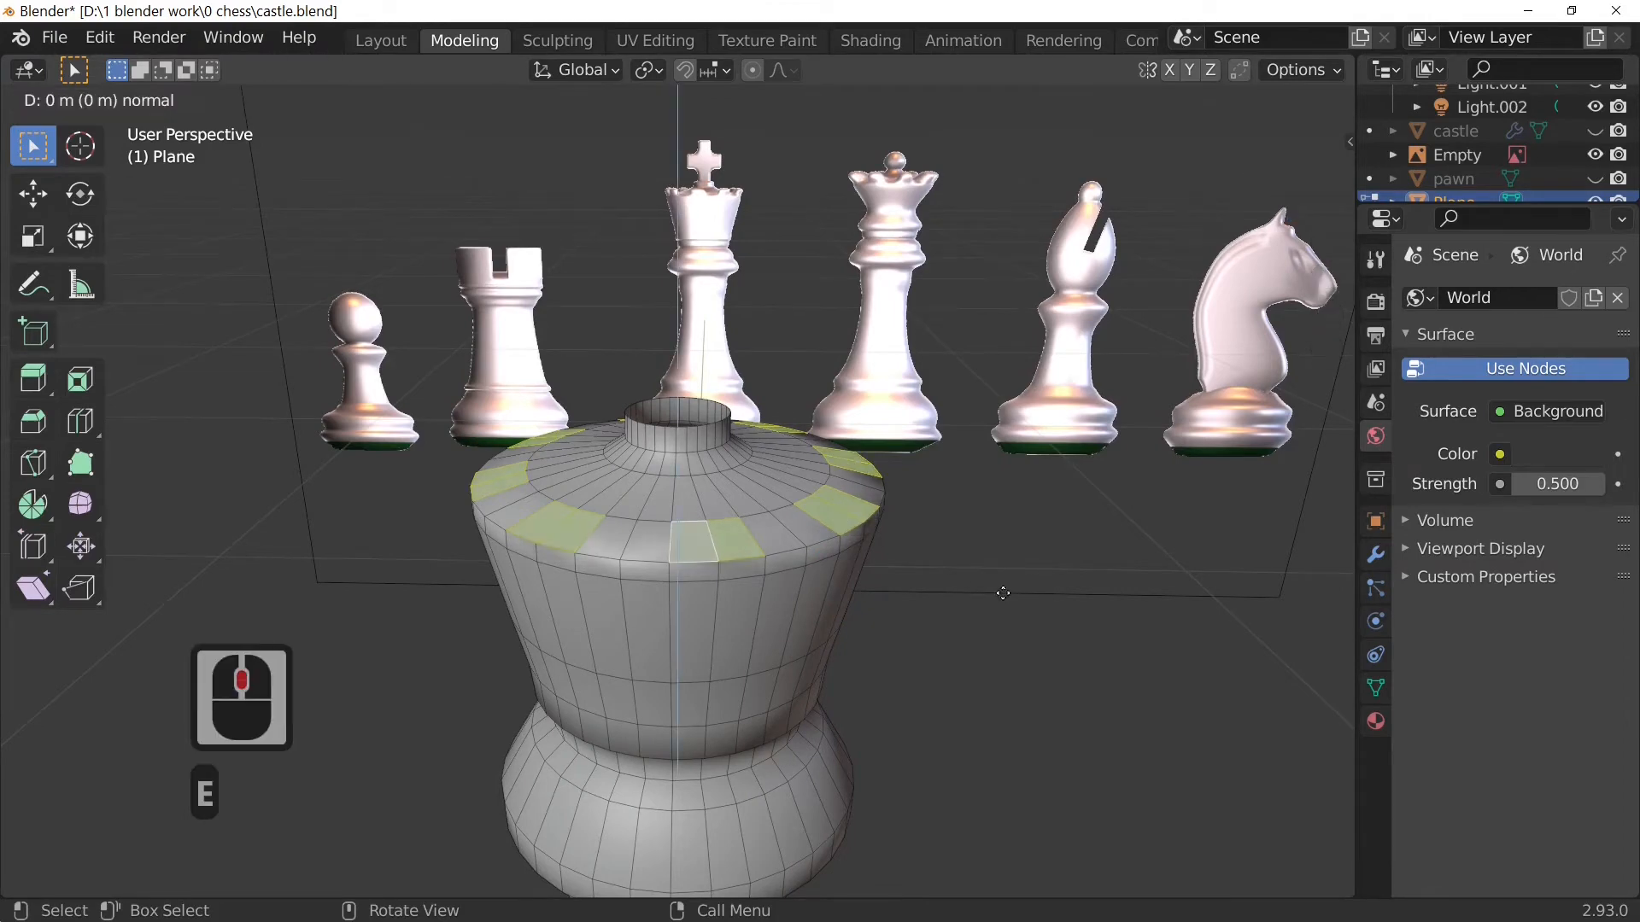
key(z)
click(1007, 556)
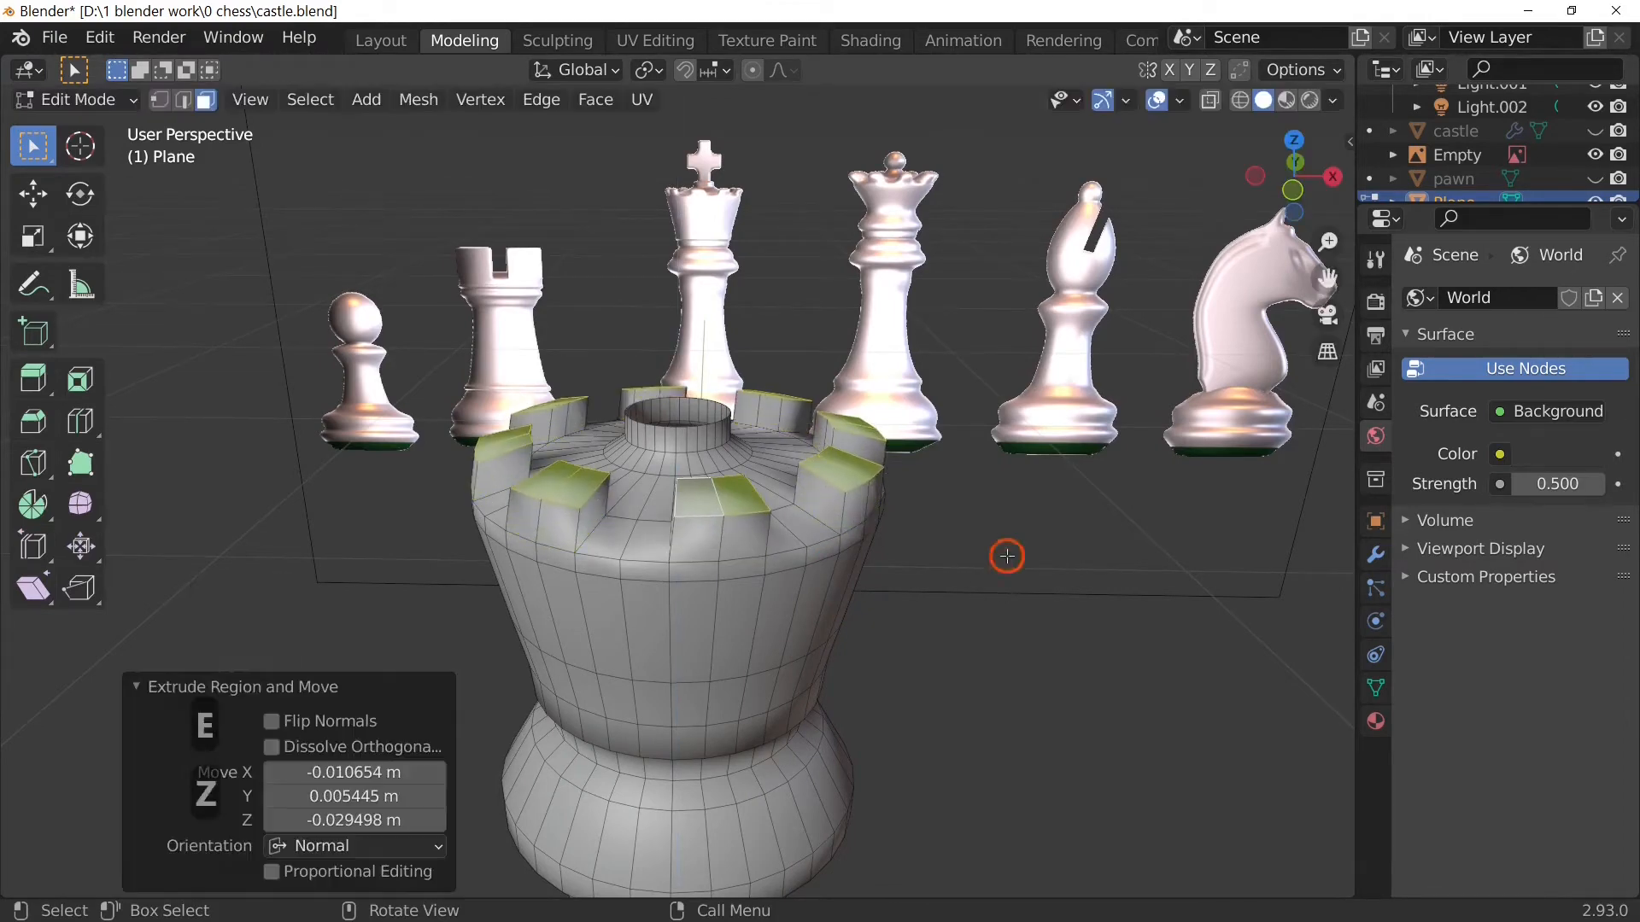
Step: Scale the tops of the crown points outward so they flare, and check the crown's shape in Object Mode
key(s)
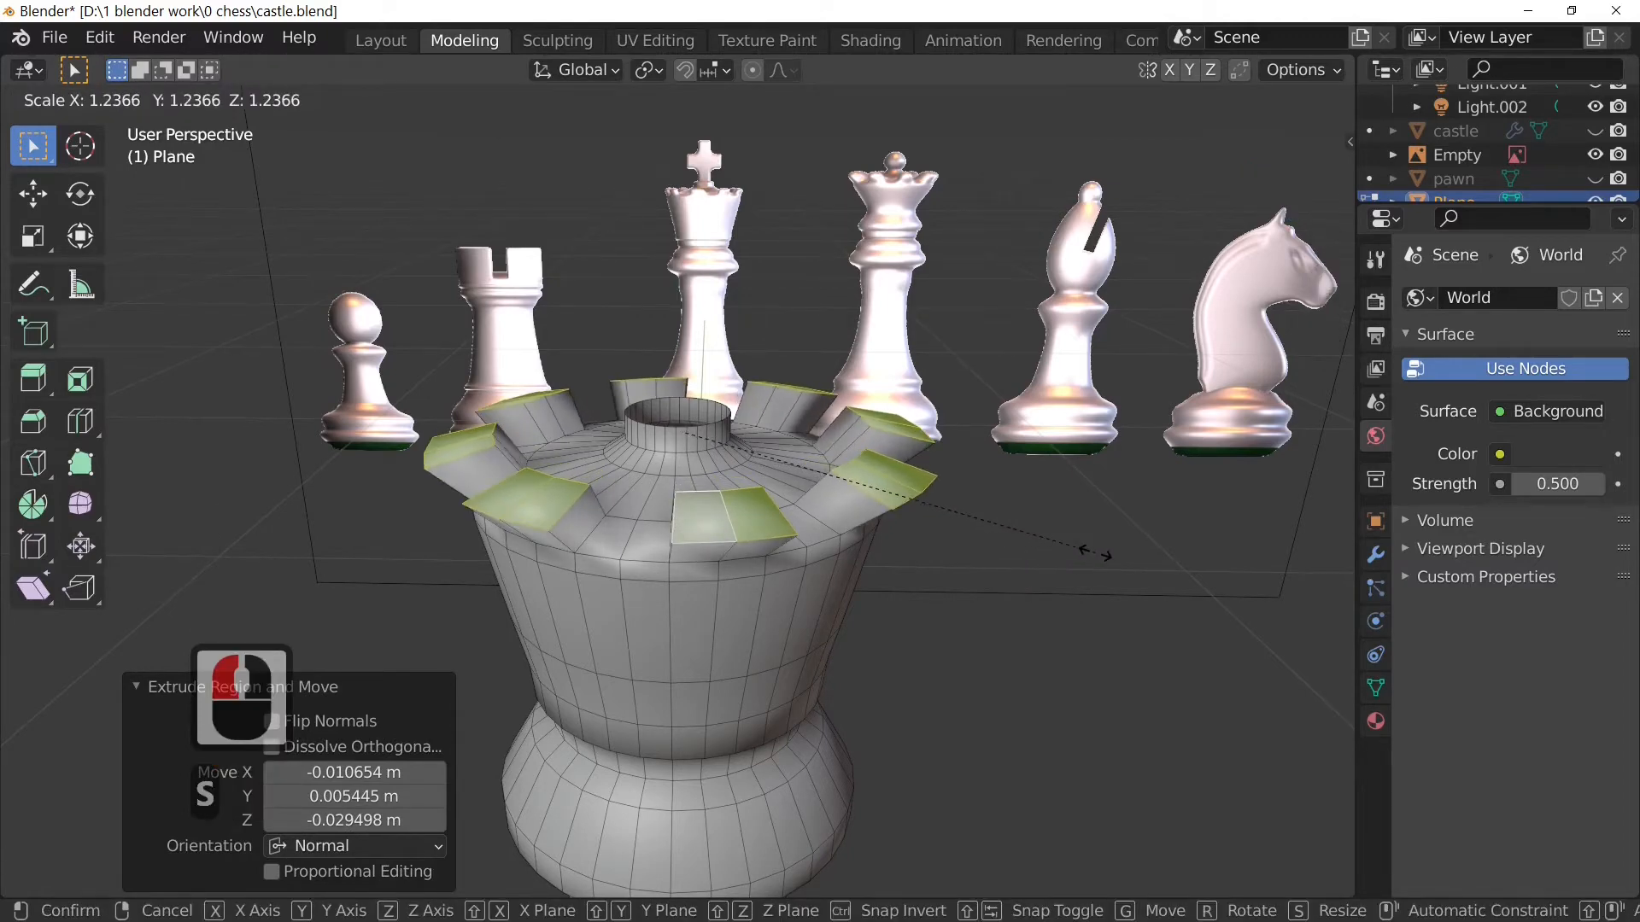
click(1054, 633)
middle_drag(1054, 633, 1022, 654)
key(Tab)
middle_drag(1028, 581, 1044, 511)
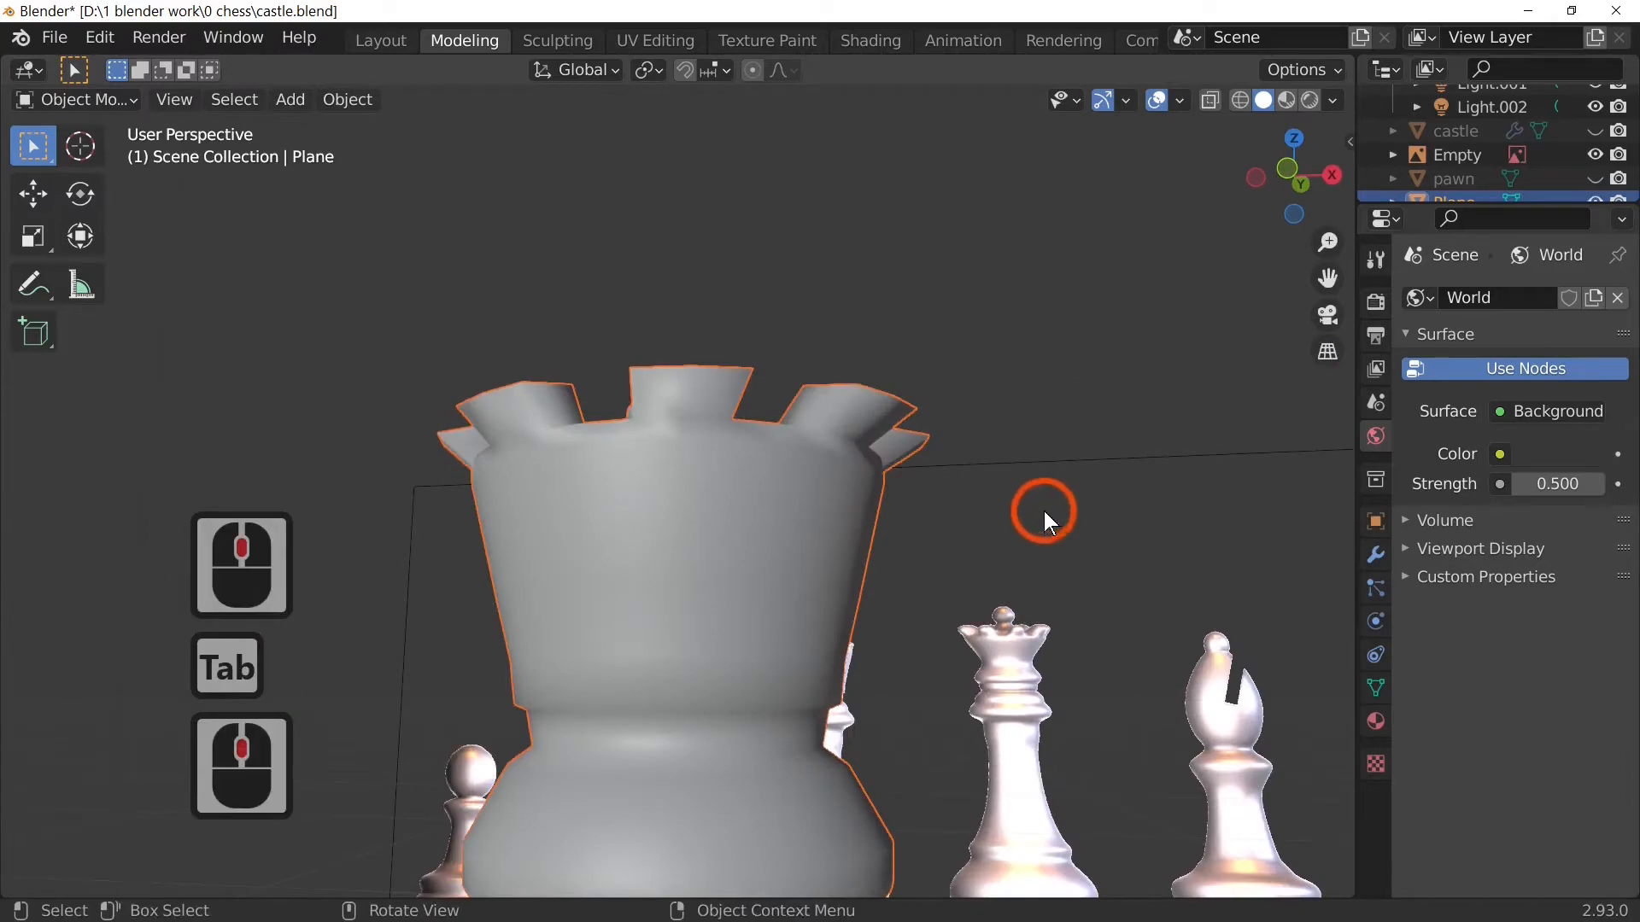
key(1)
key(Tab)
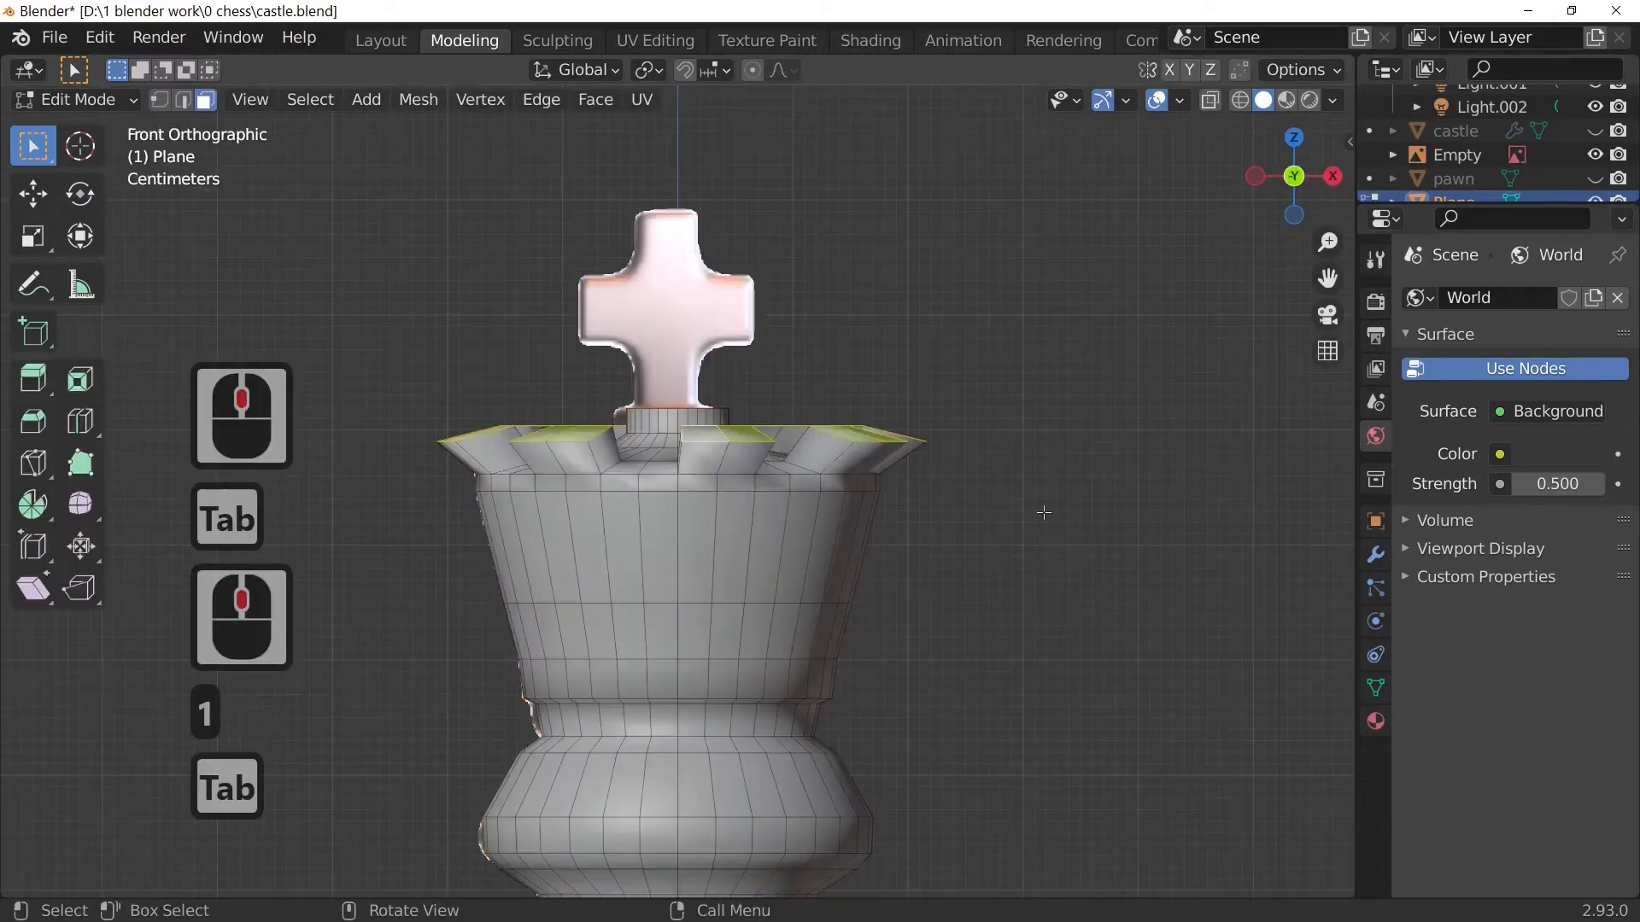
key(Tab)
middle_drag(1069, 623, 1078, 784)
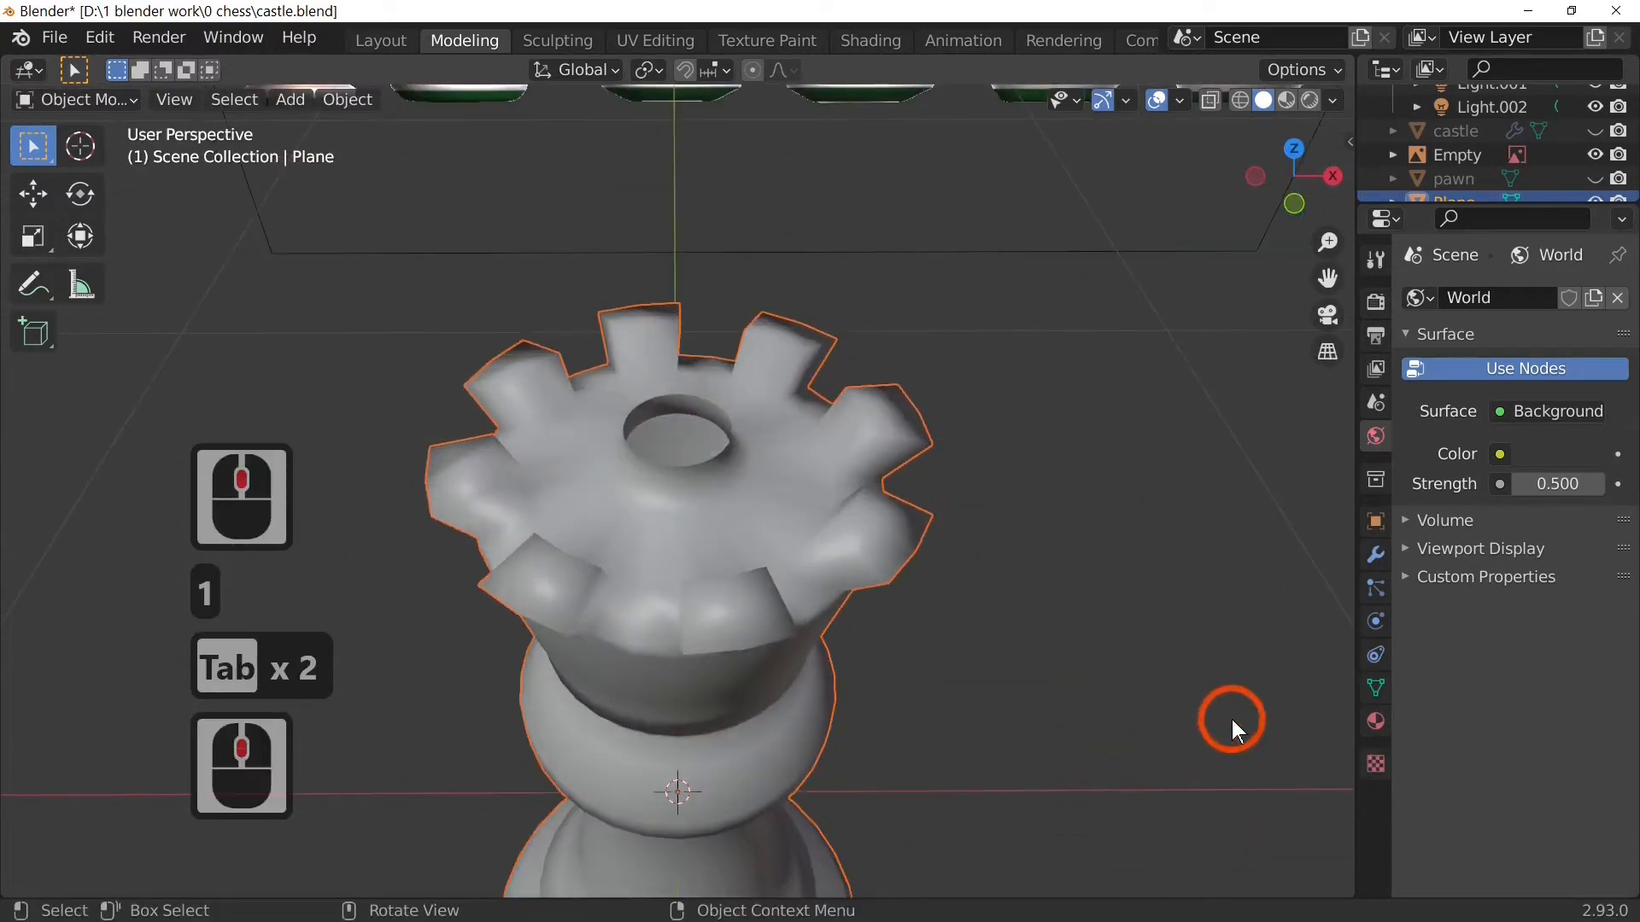
Step: Preview the crown with a Subdivision Surface modifier, and remove the modifier
click(1375, 556)
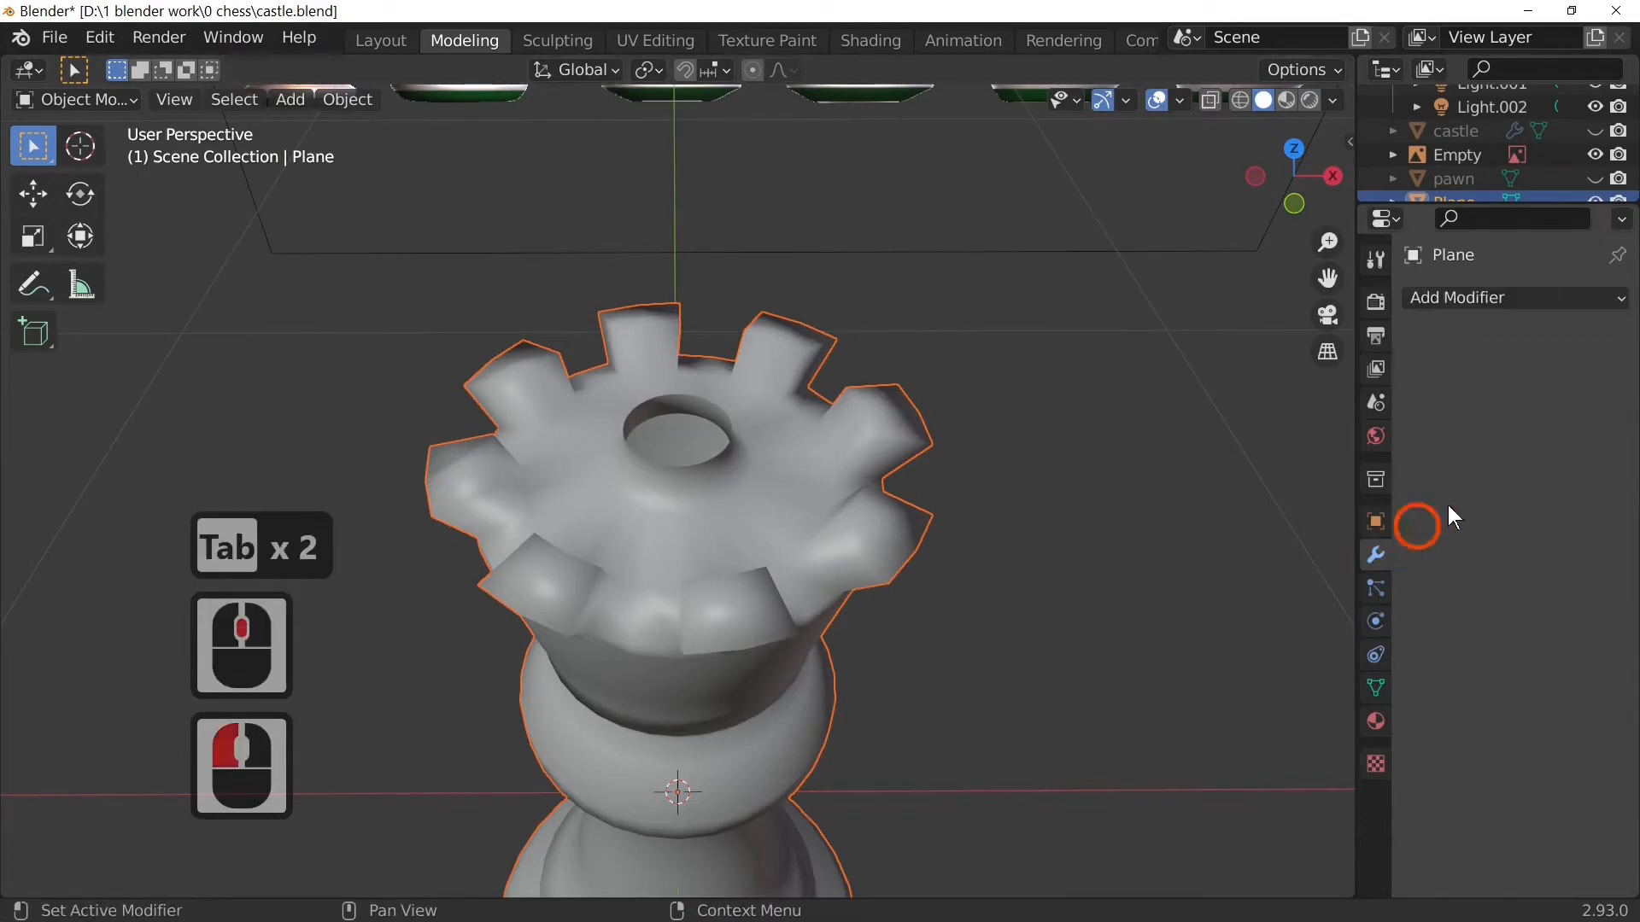
click(1505, 295)
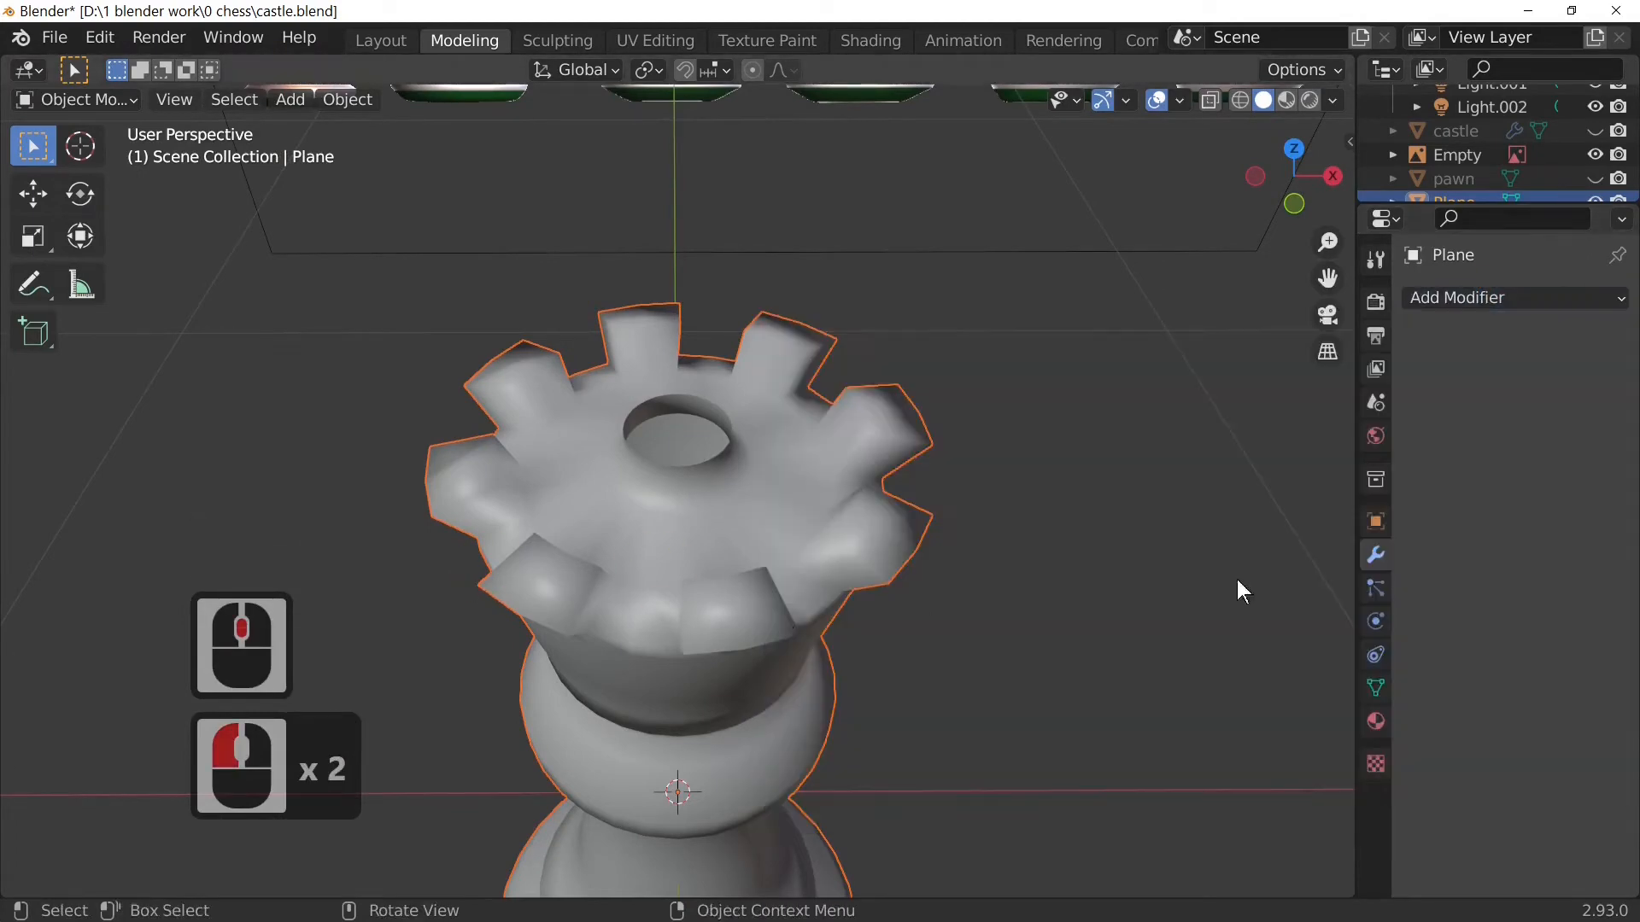
click(1474, 297)
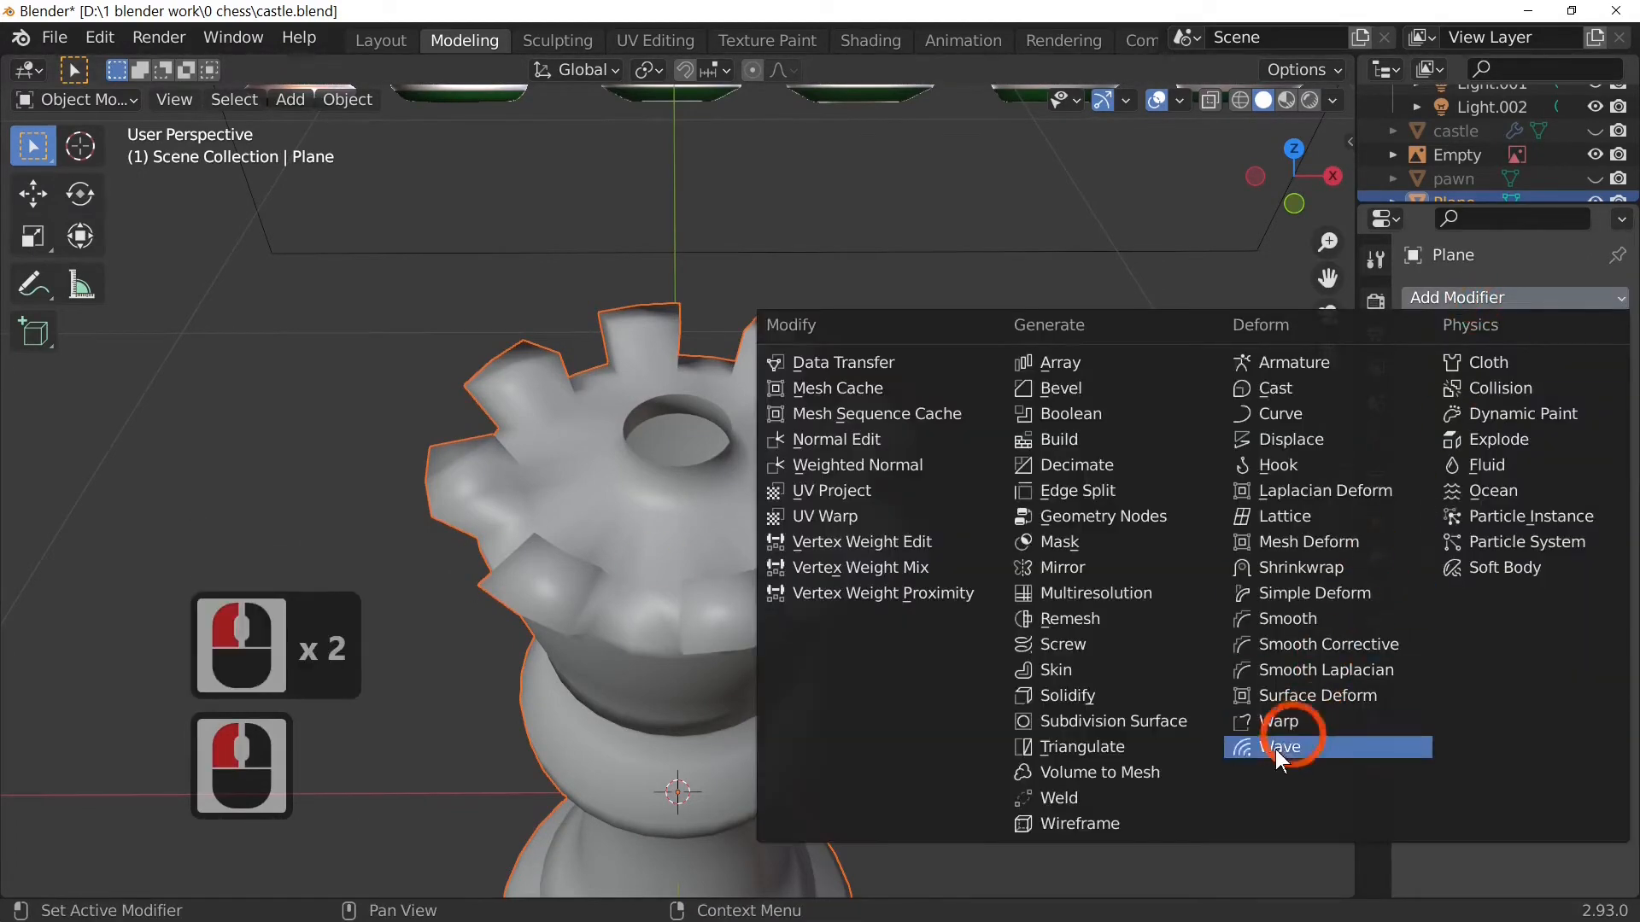
click(1174, 724)
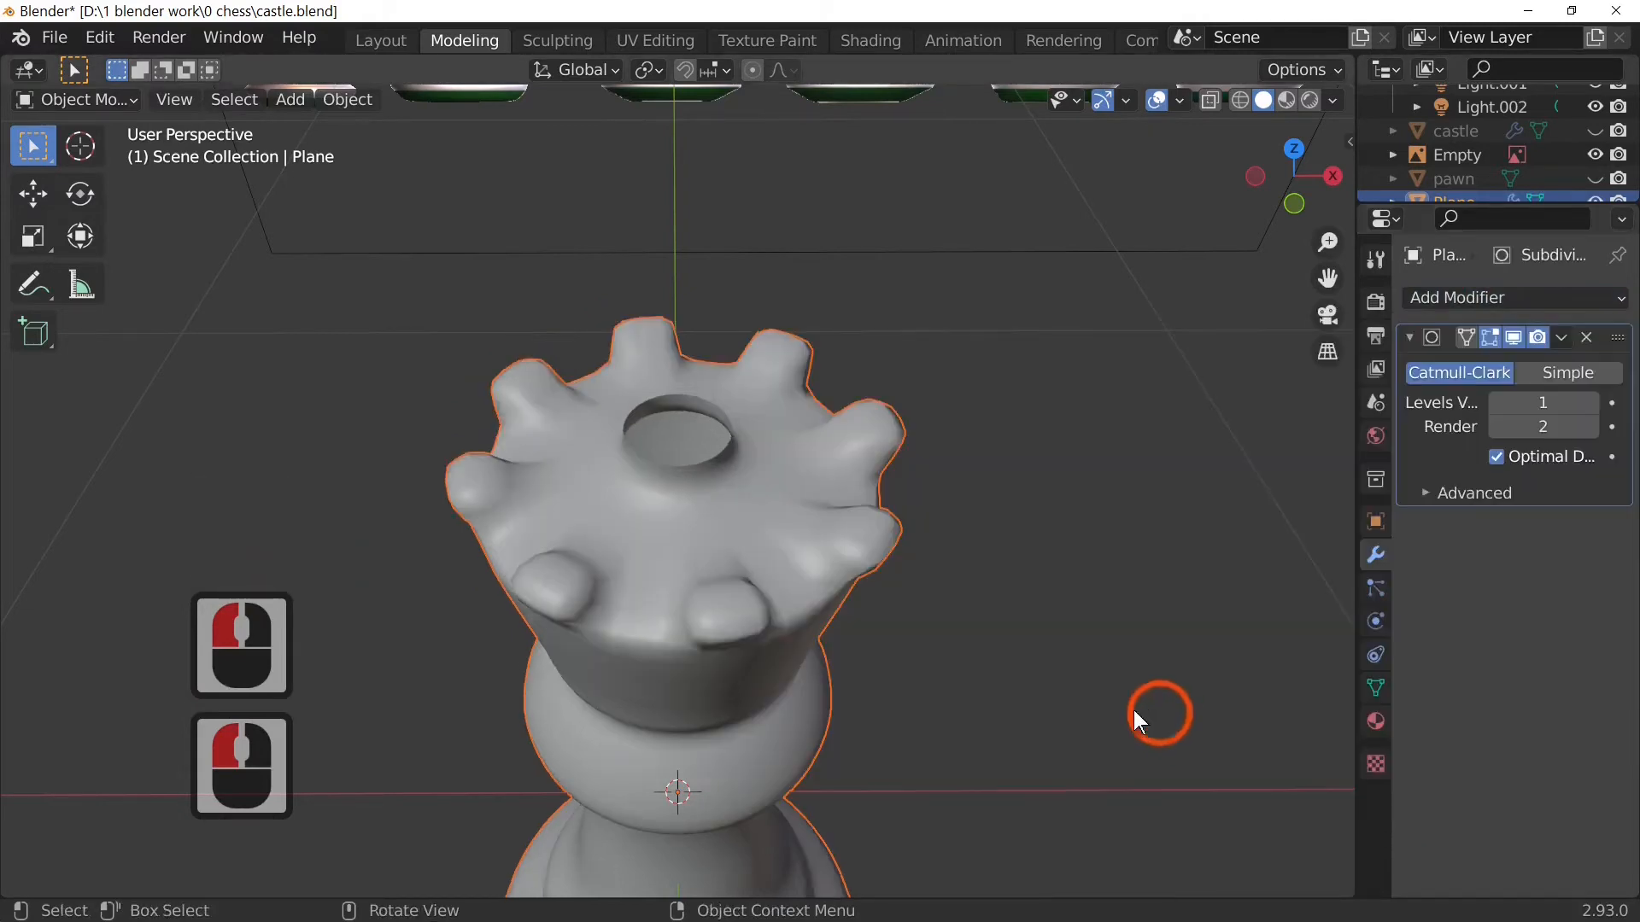
middle_drag(1138, 709, 854, 533)
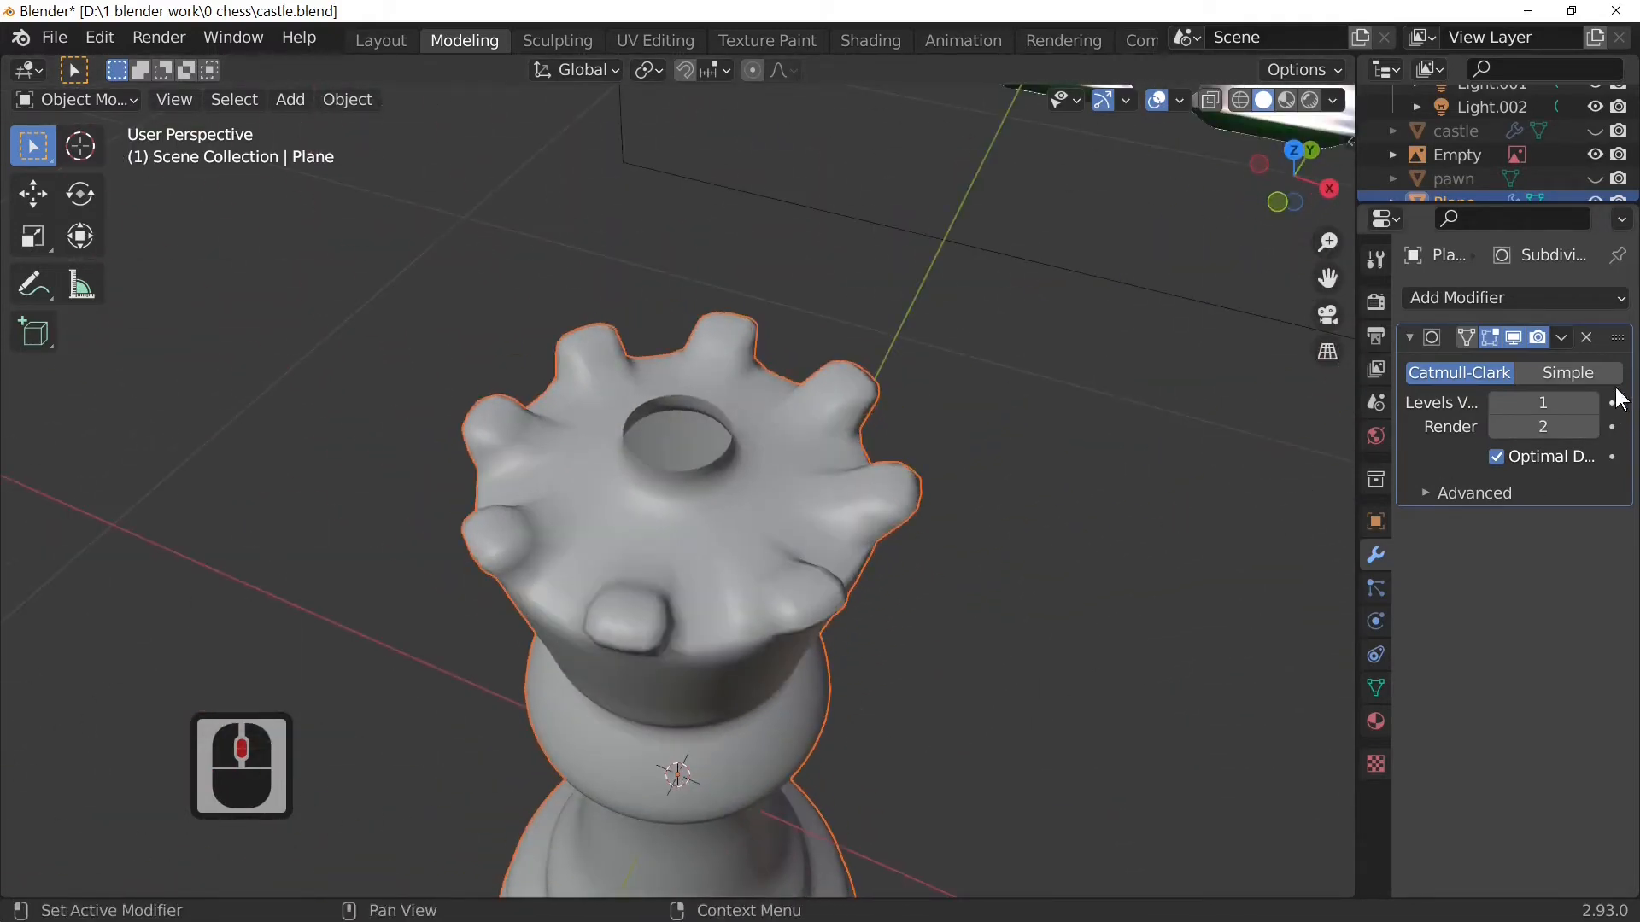
click(1585, 339)
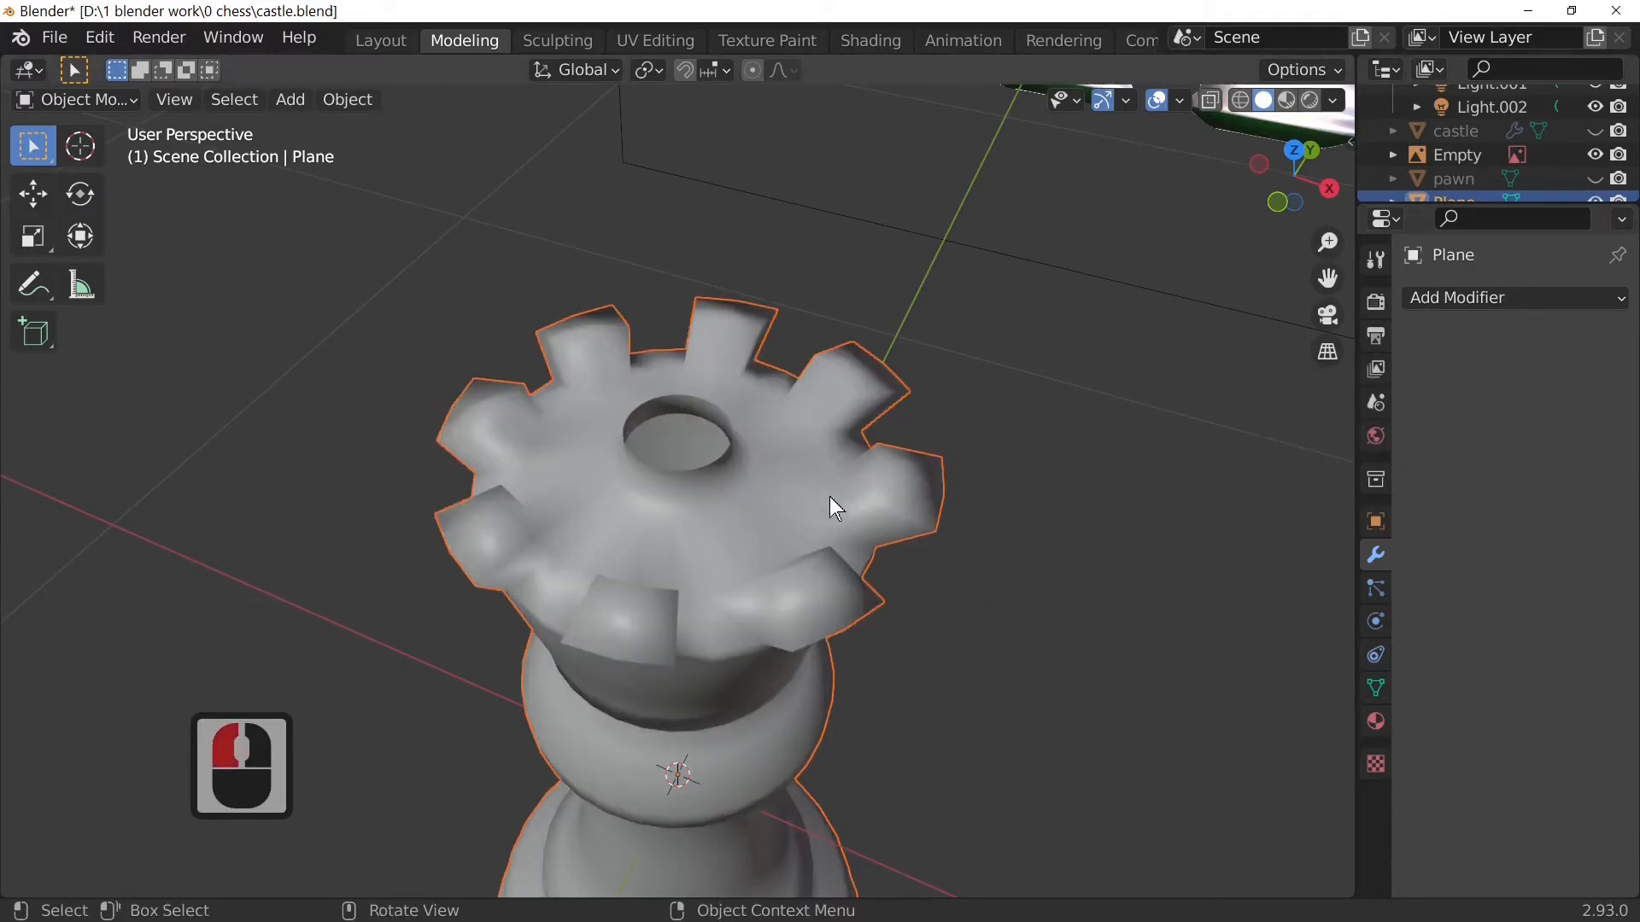
Step: Examine the open hole in the centre of the crown top in Edit Mode from above and from the front
click(720, 465)
middle_drag(720, 465, 833, 671)
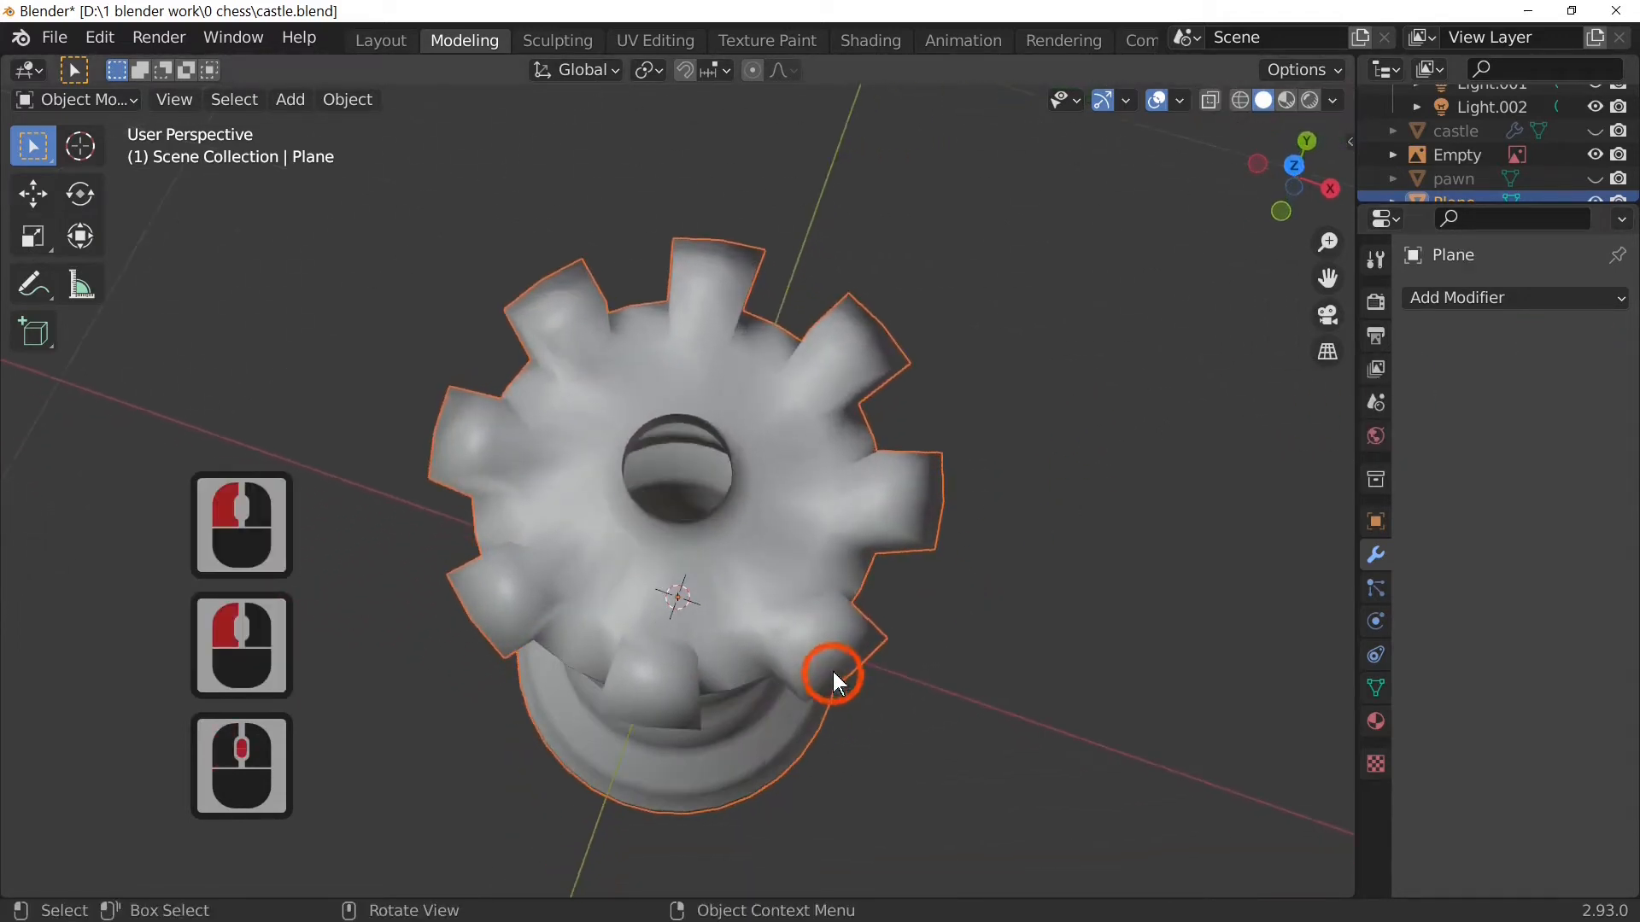
scroll(827, 654, up, 5)
key(Tab)
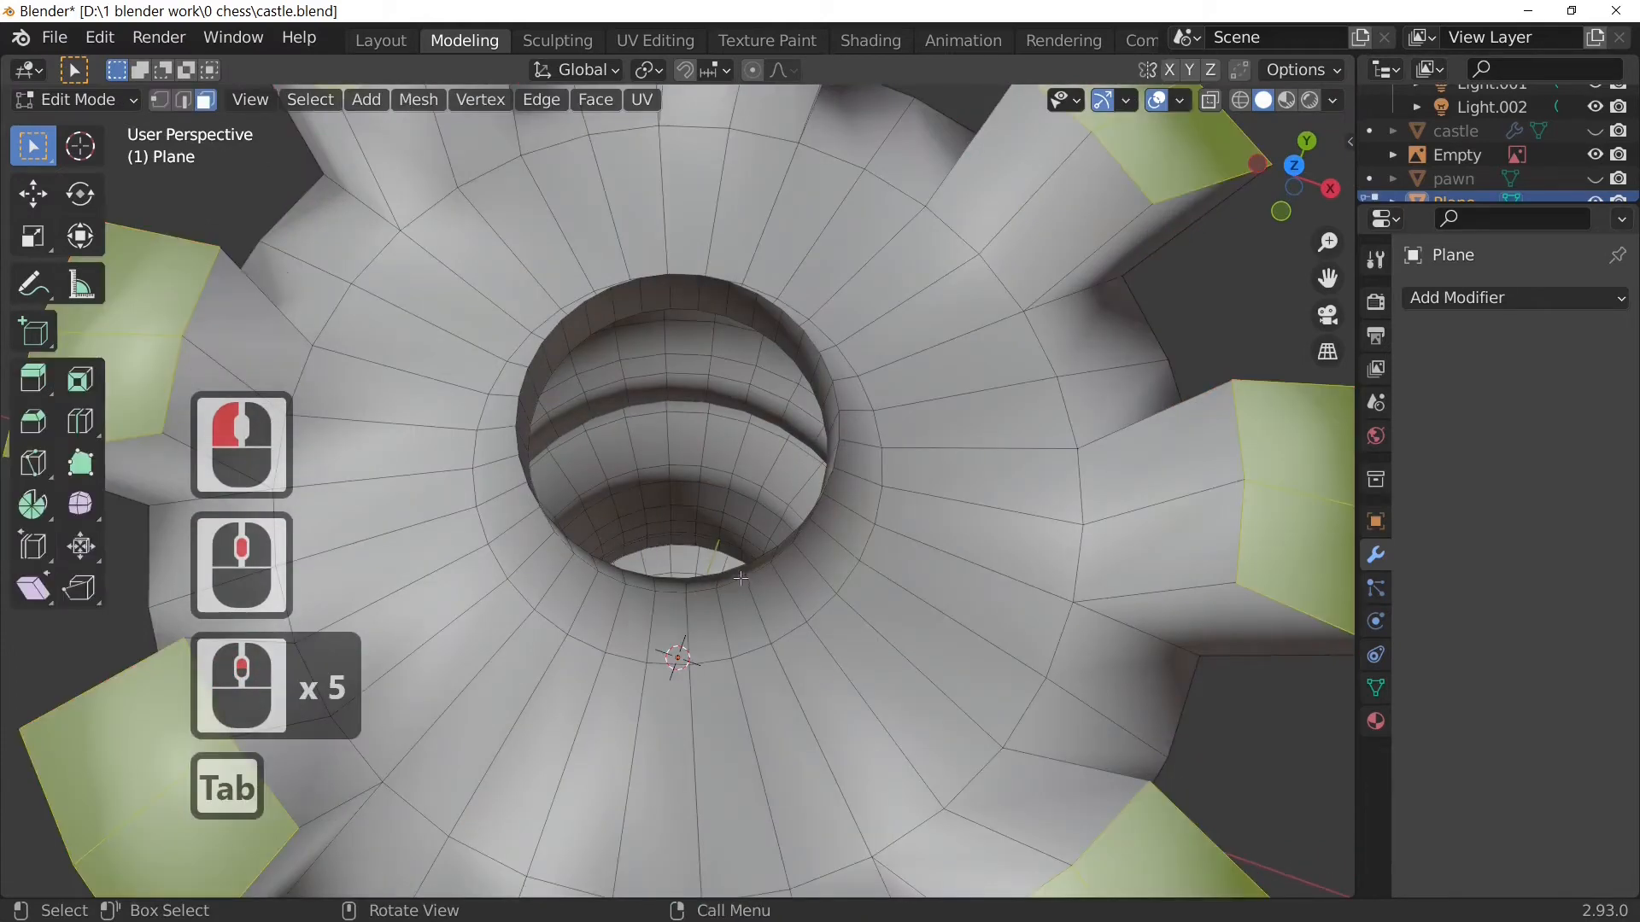
middle_click(797, 583)
key(7)
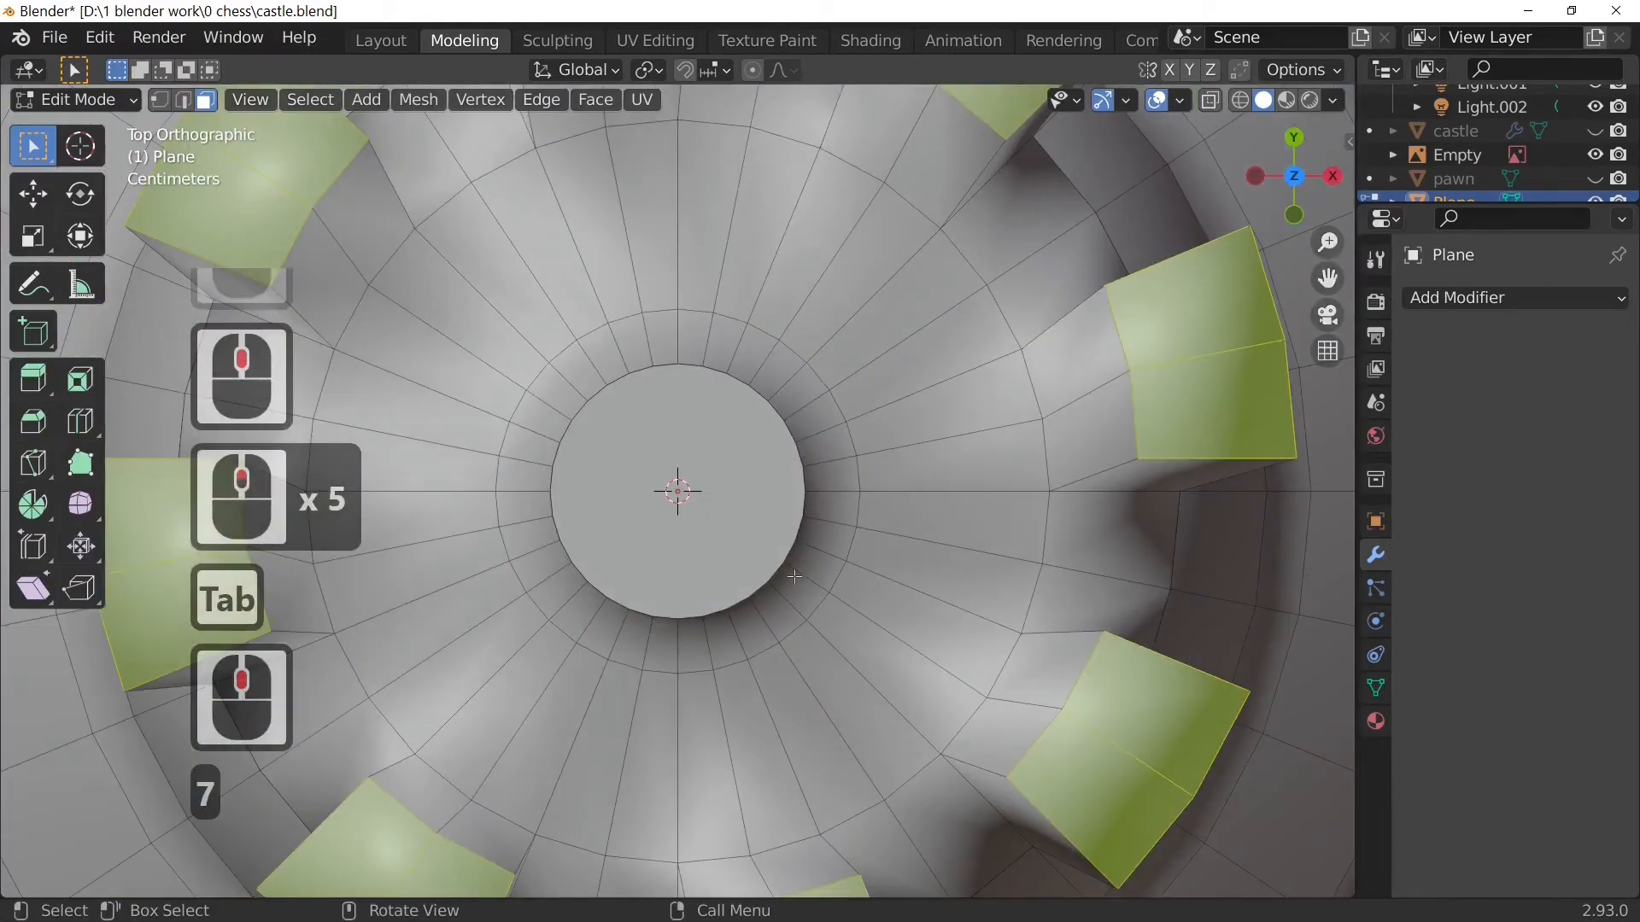
middle_drag(771, 651, 771, 554)
key(1)
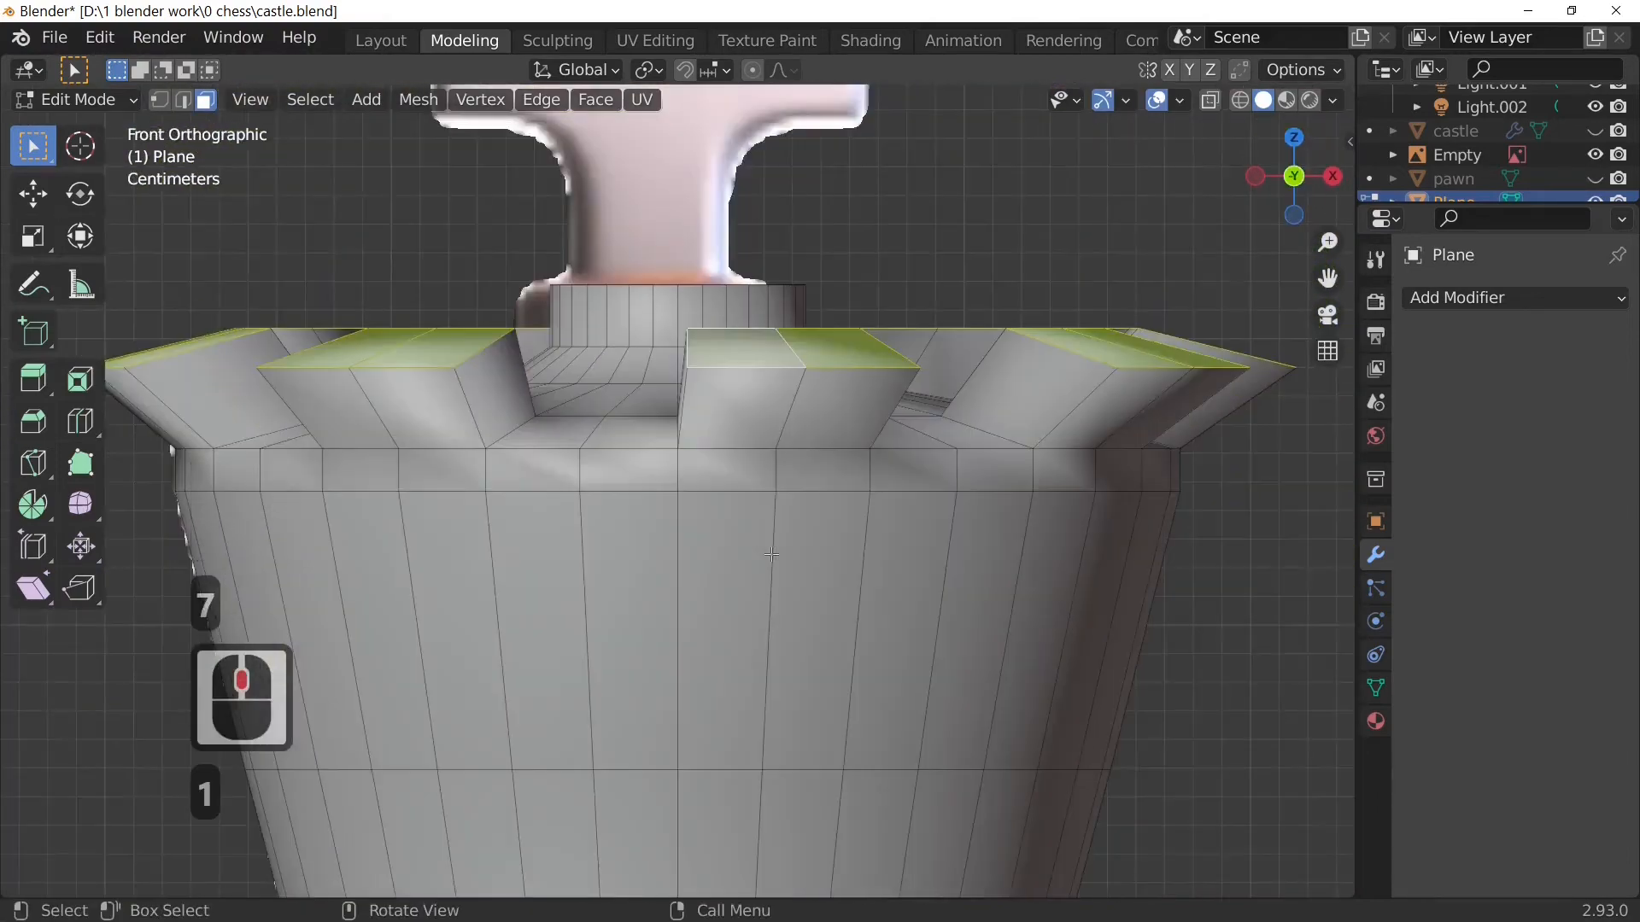
key(7)
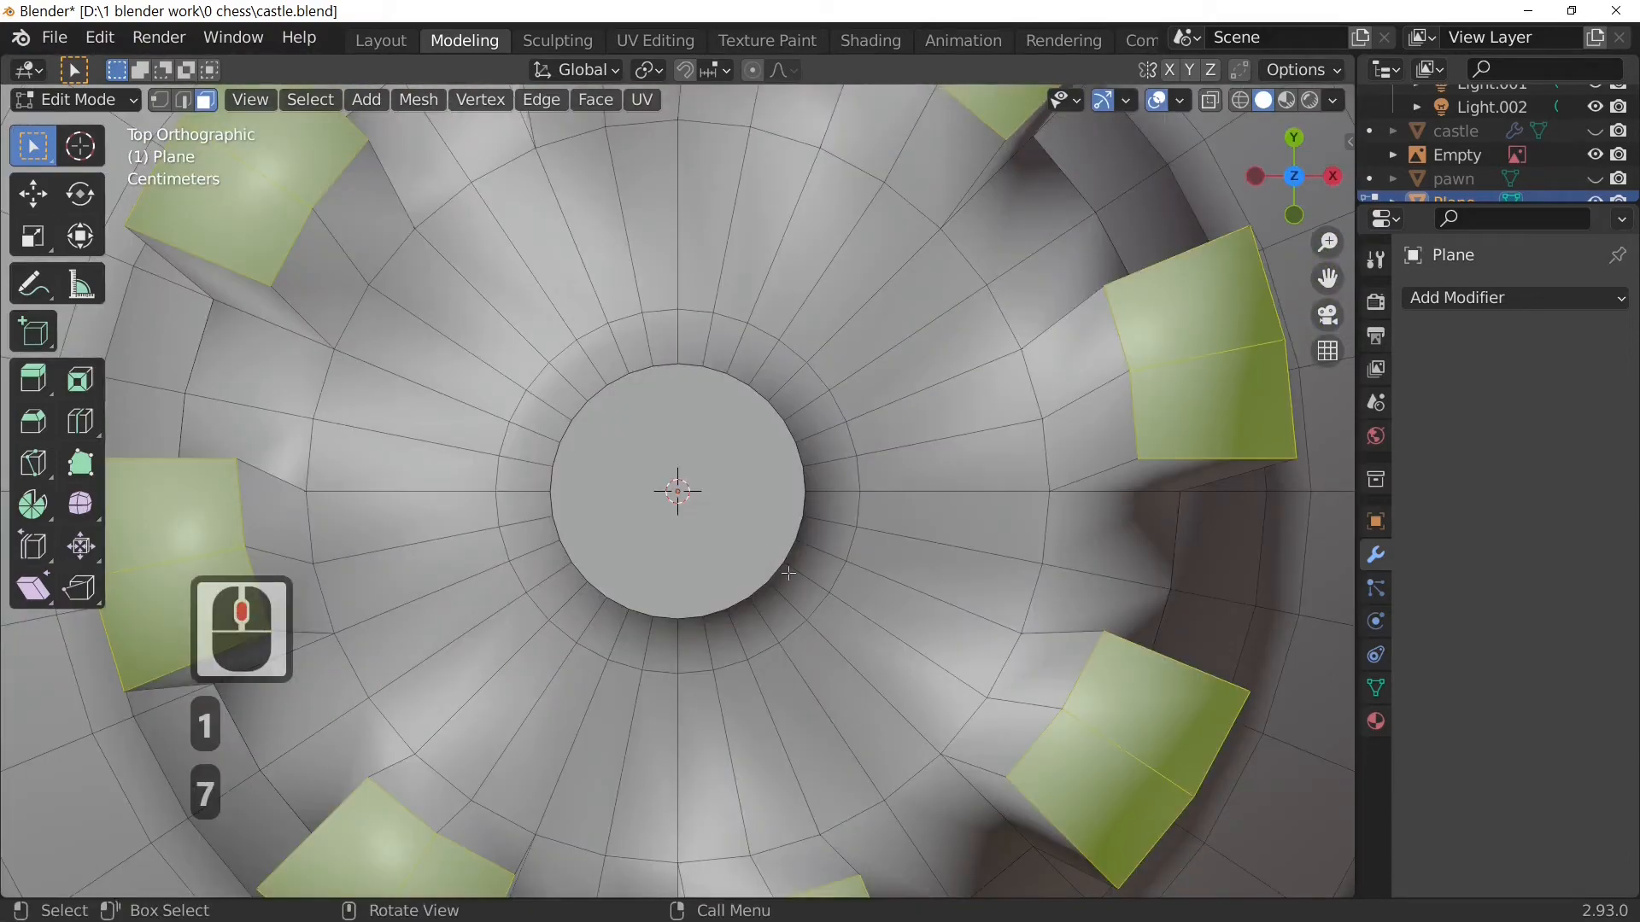
Step: Switch to edge selection and select the open edge loop around the top rim of the central collar
middle_drag(787, 564, 755, 440)
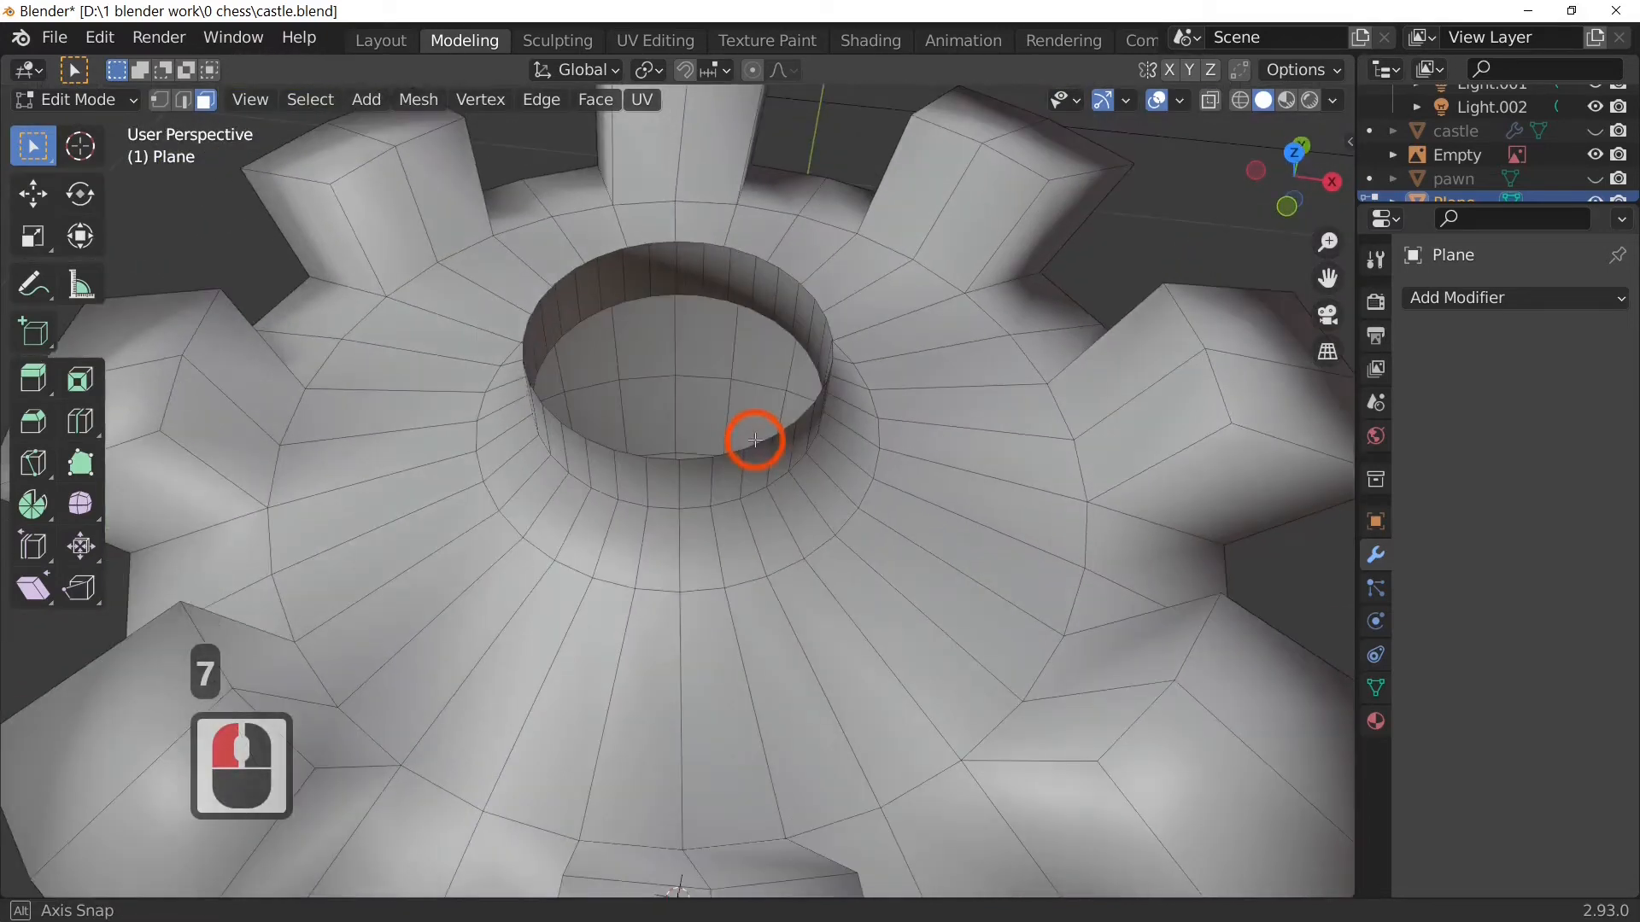
key(alt)
alt+click(762, 259)
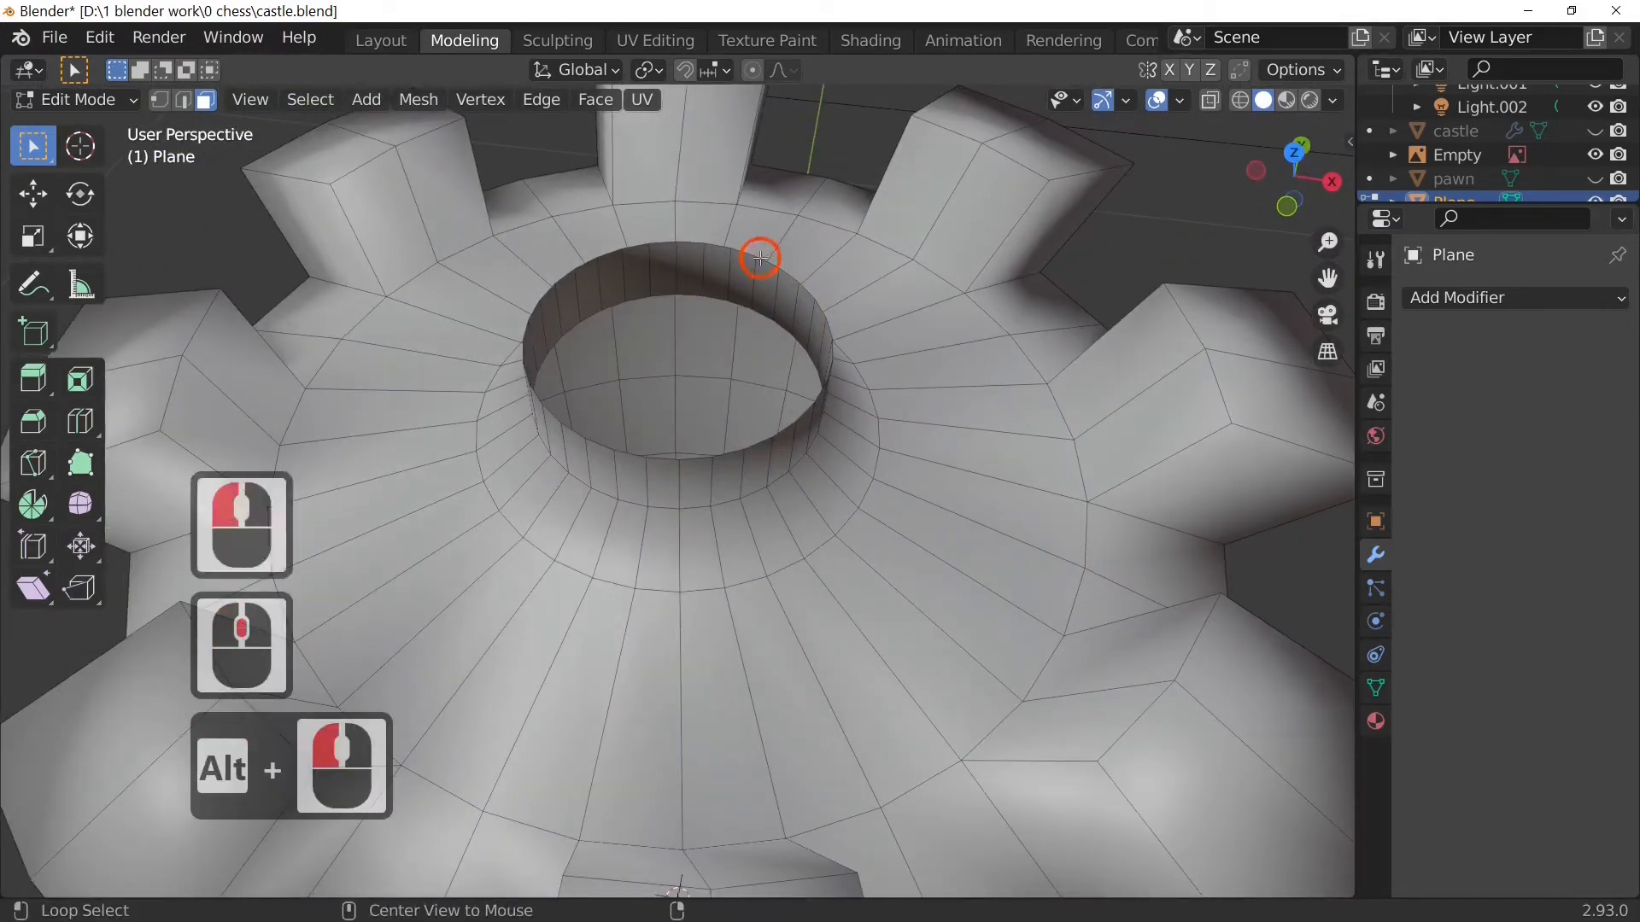
click(183, 100)
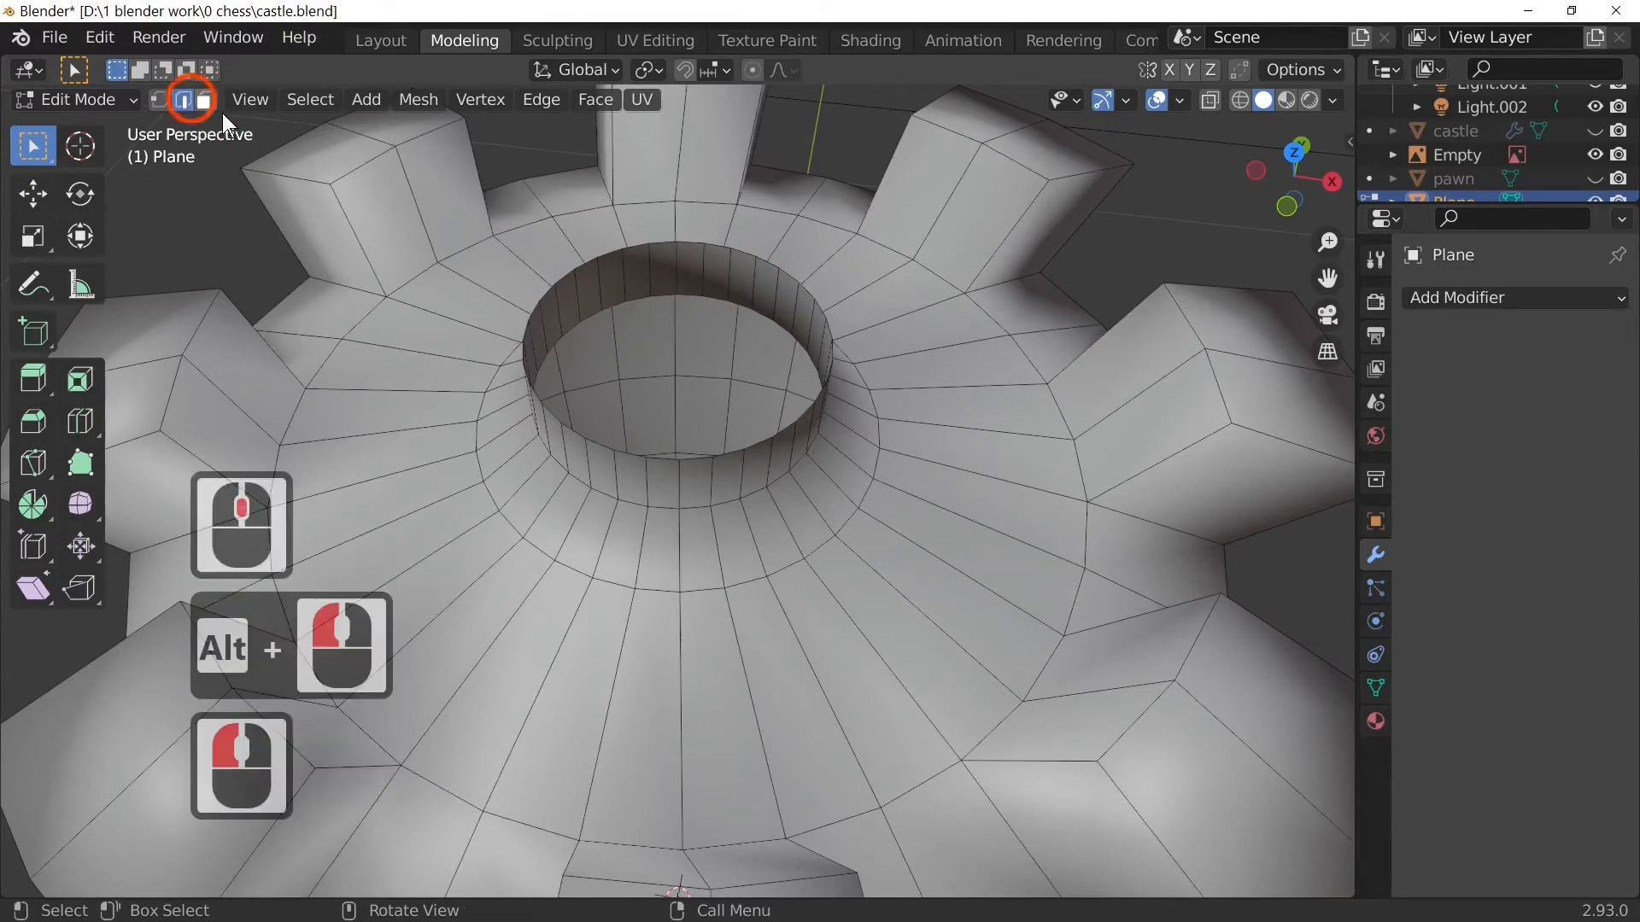
alt+click(802, 278)
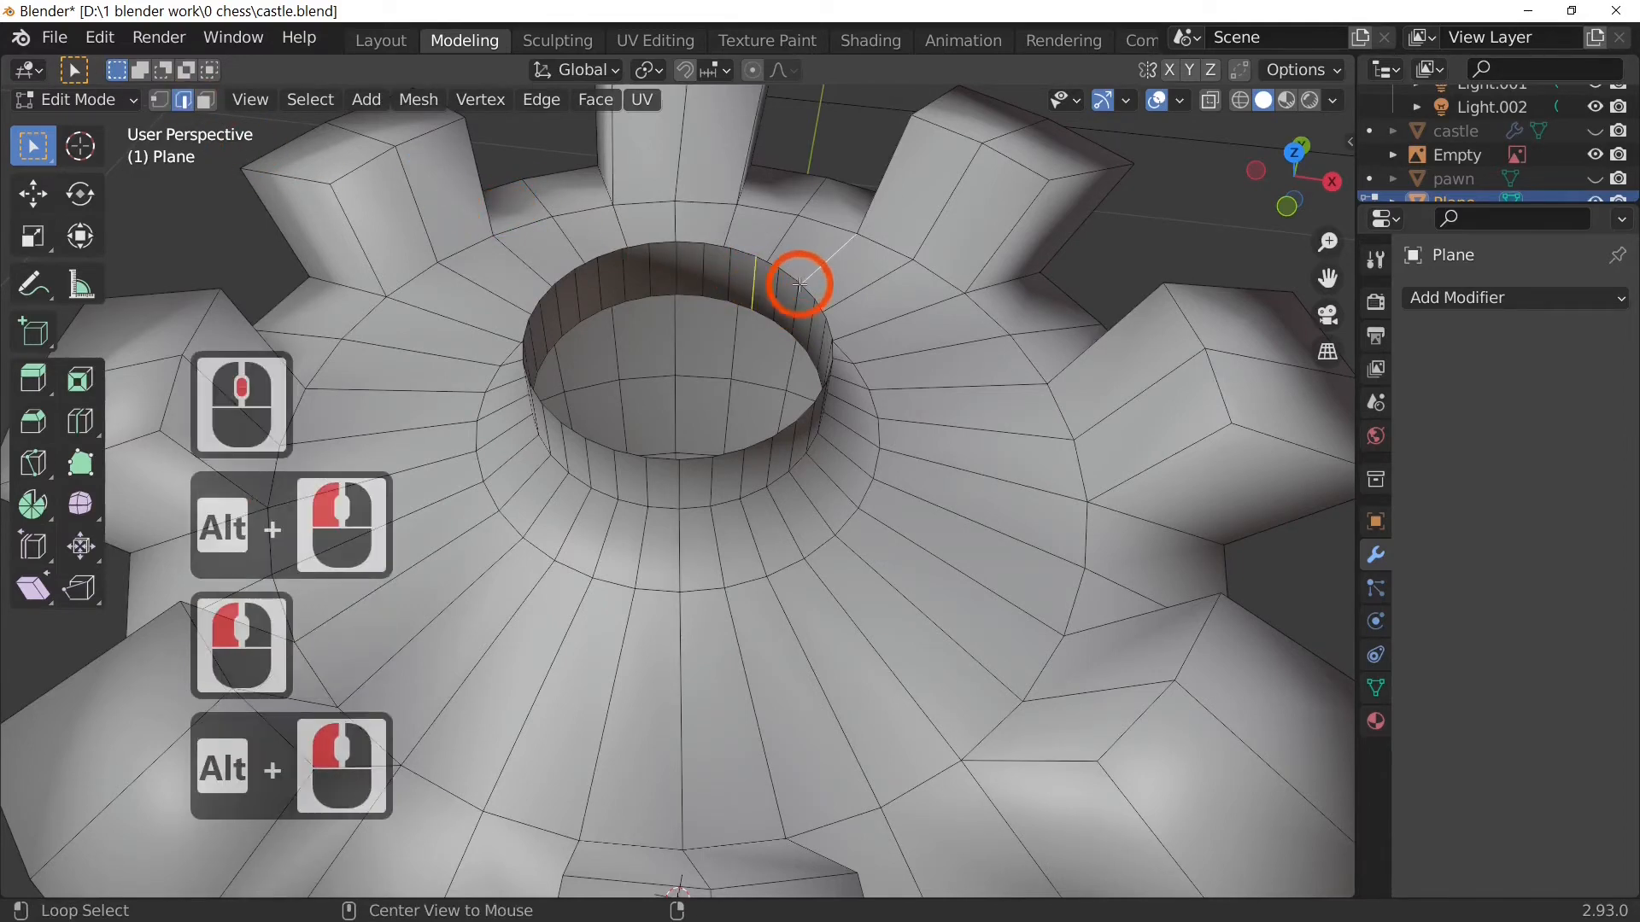
alt+click(802, 278)
middle_drag(863, 362, 885, 561)
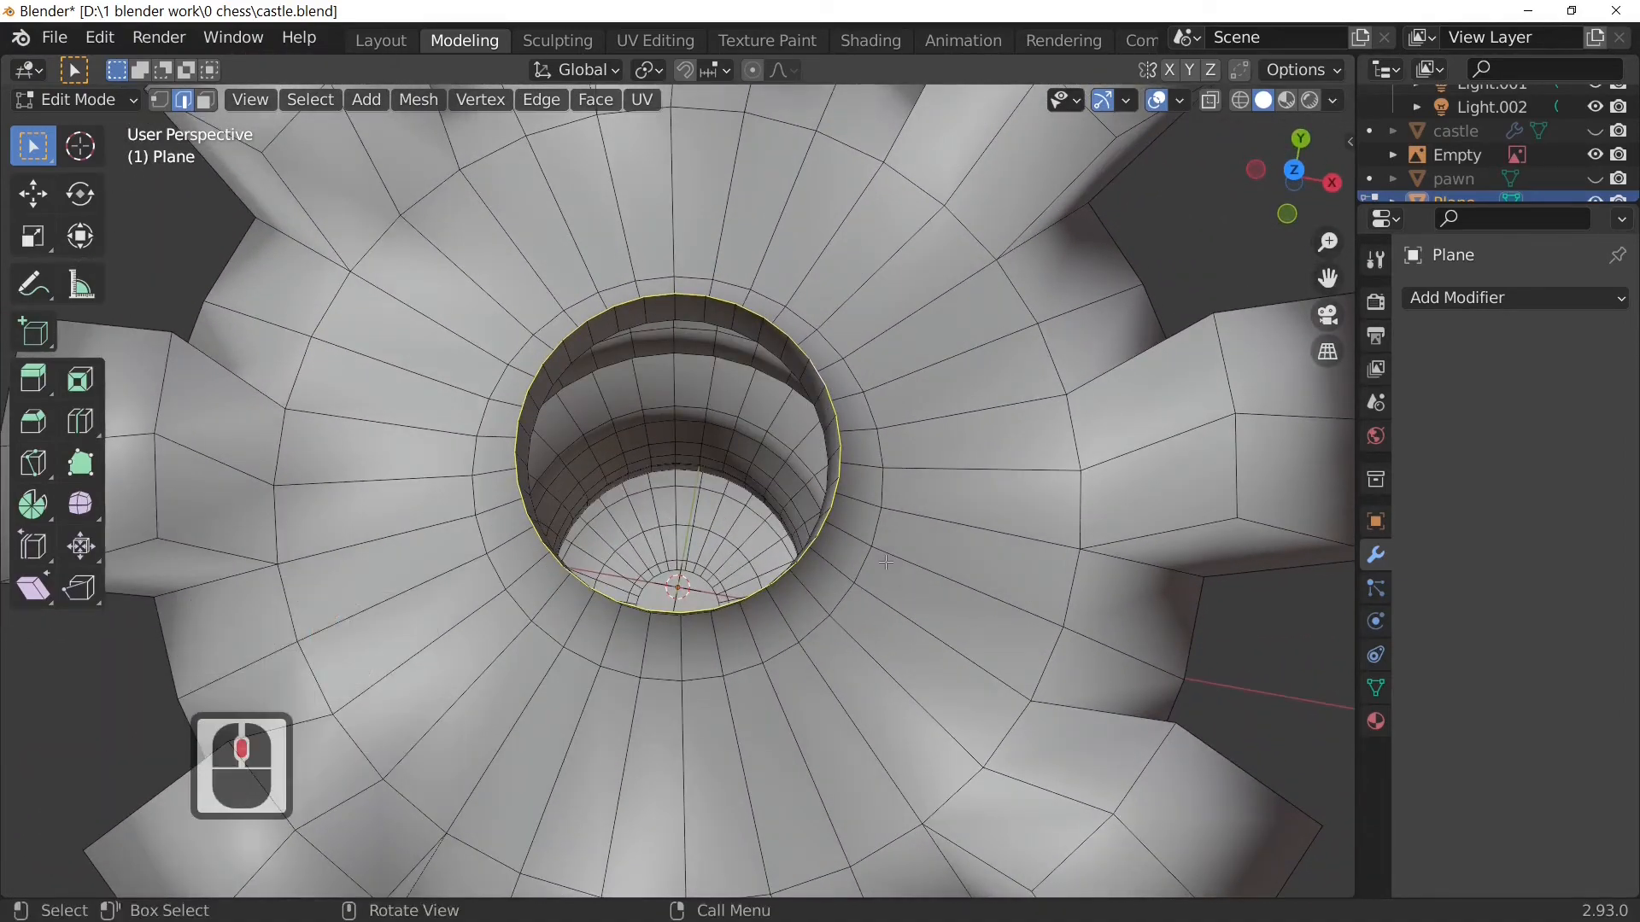
Step: Extrude the collar's top rim inward at a scale of 0.804, and extrude it about 0.002 m upward along Z
key(KP_1)
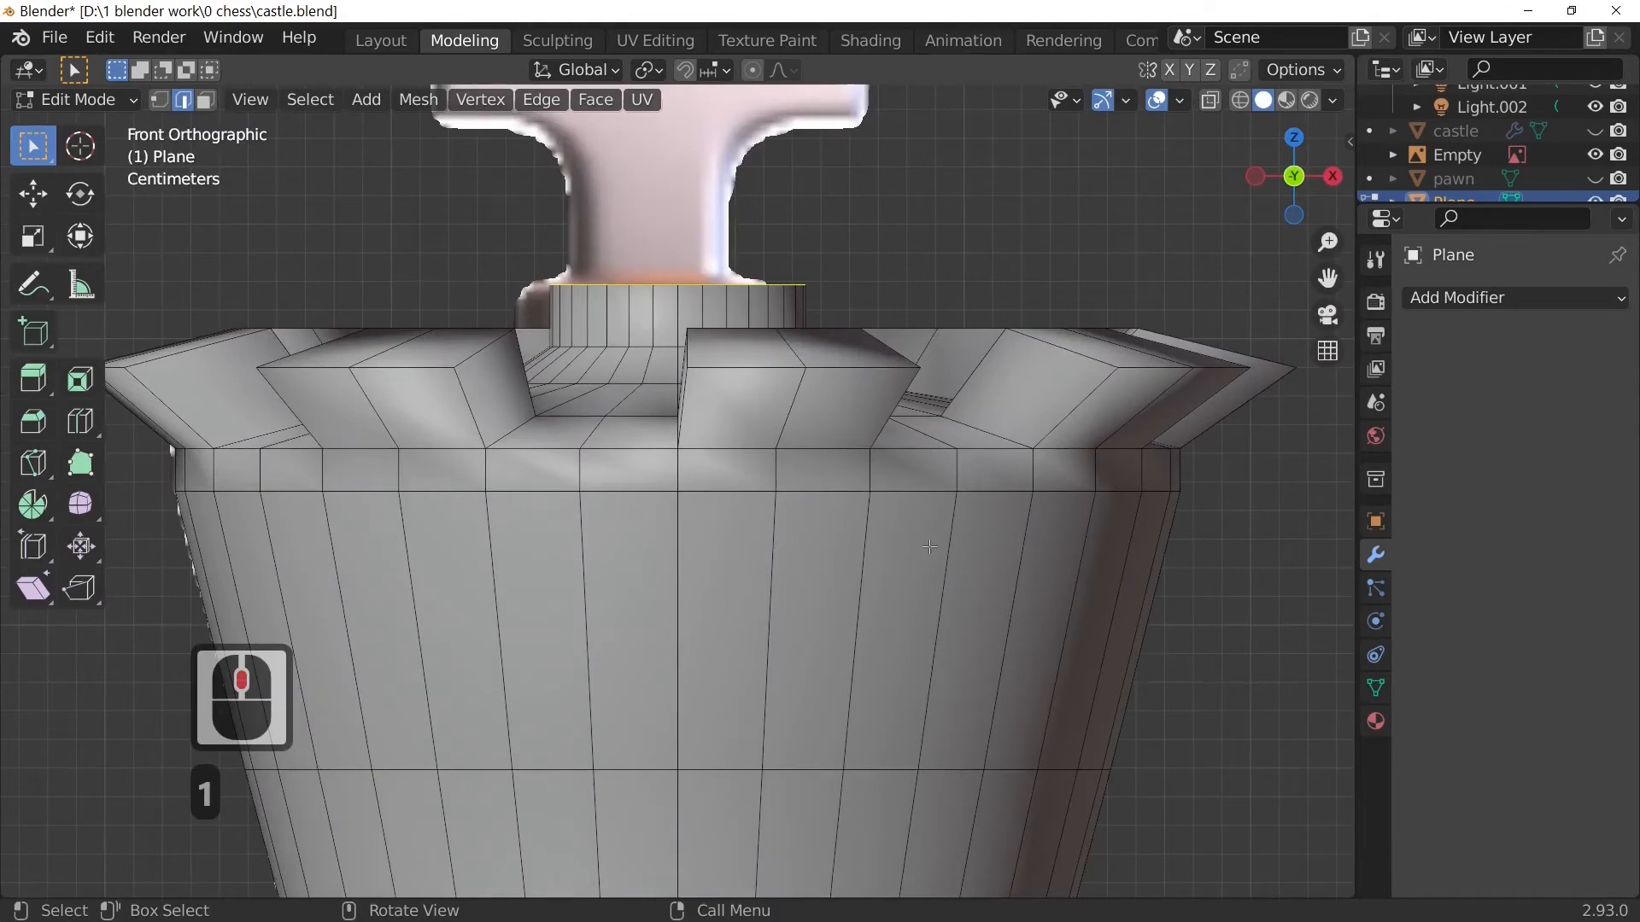
key(e)
key(s)
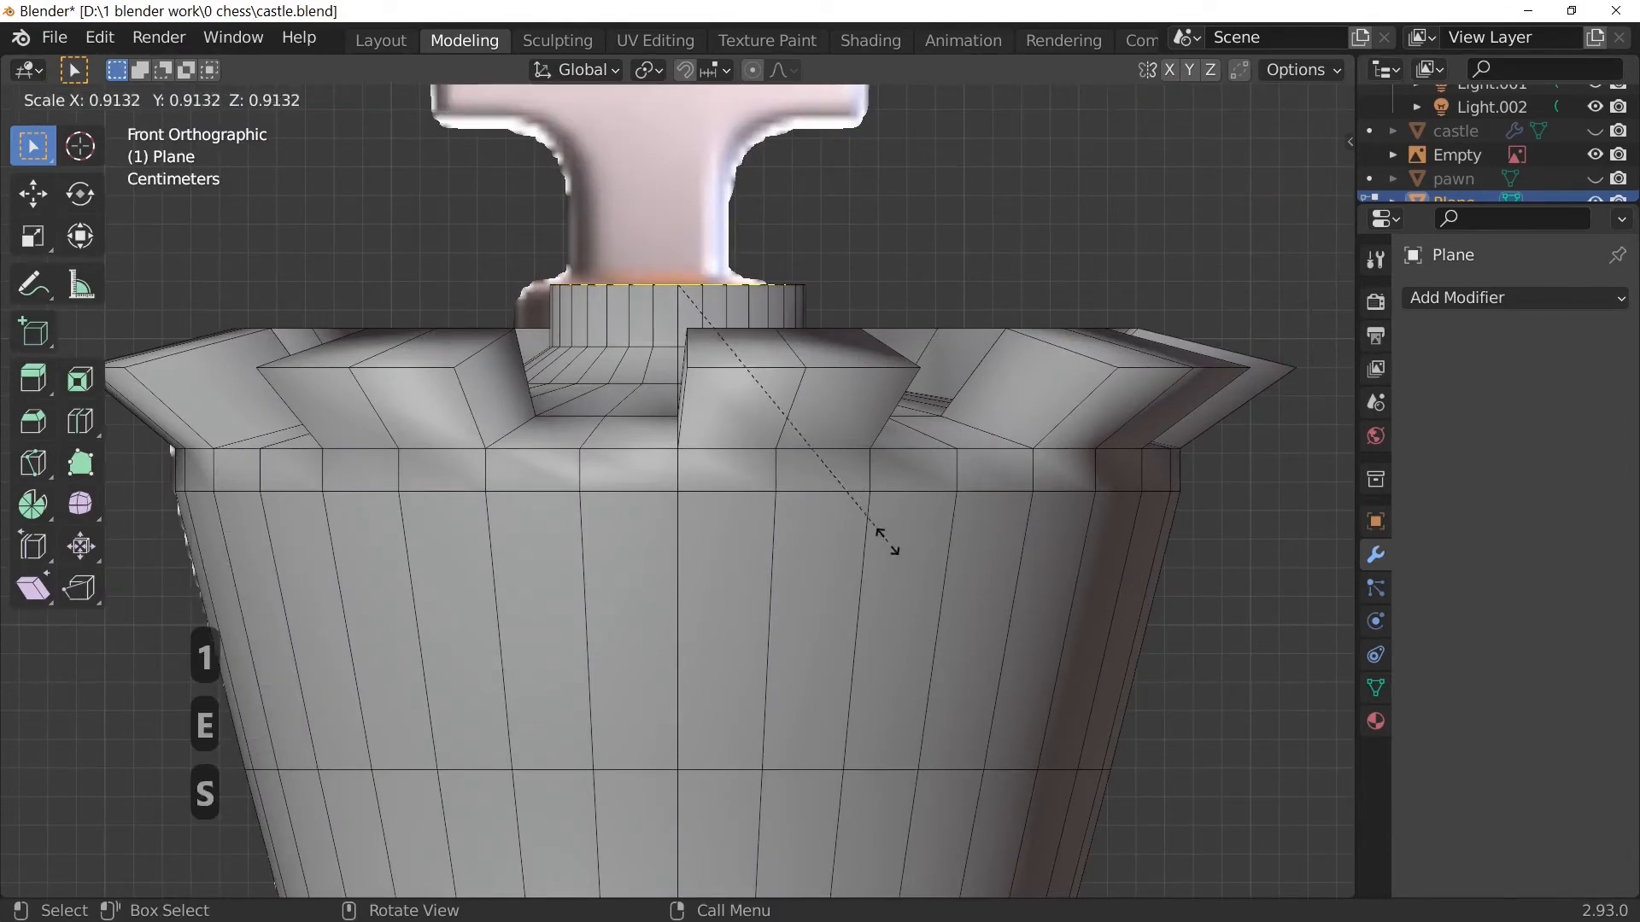
click(833, 531)
key(e)
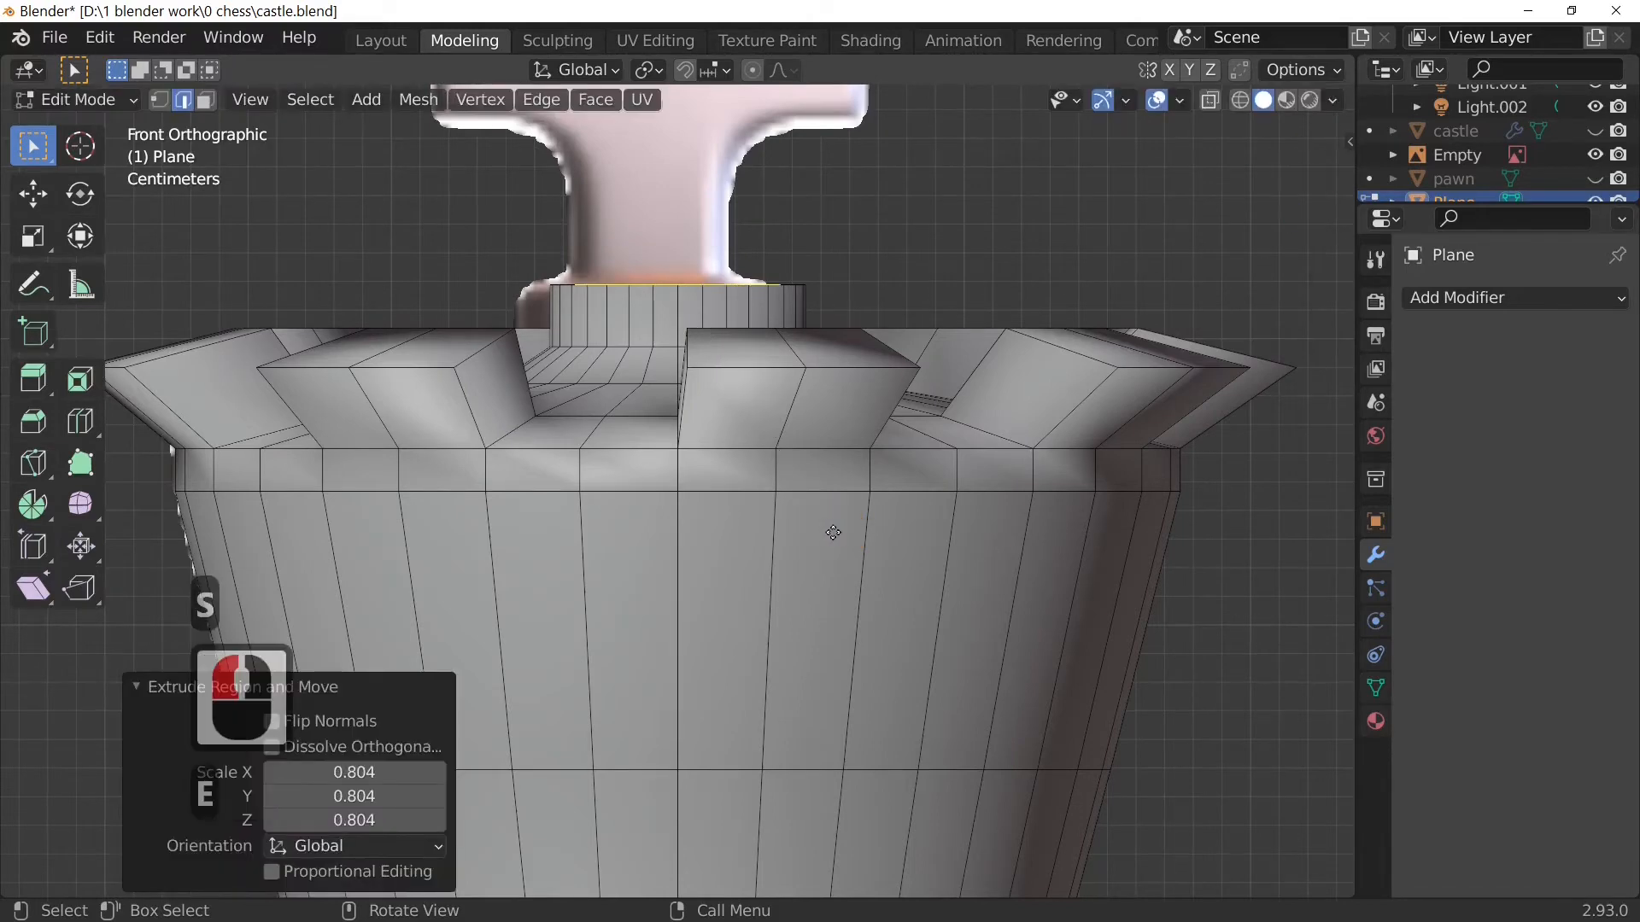
key(z)
click(833, 527)
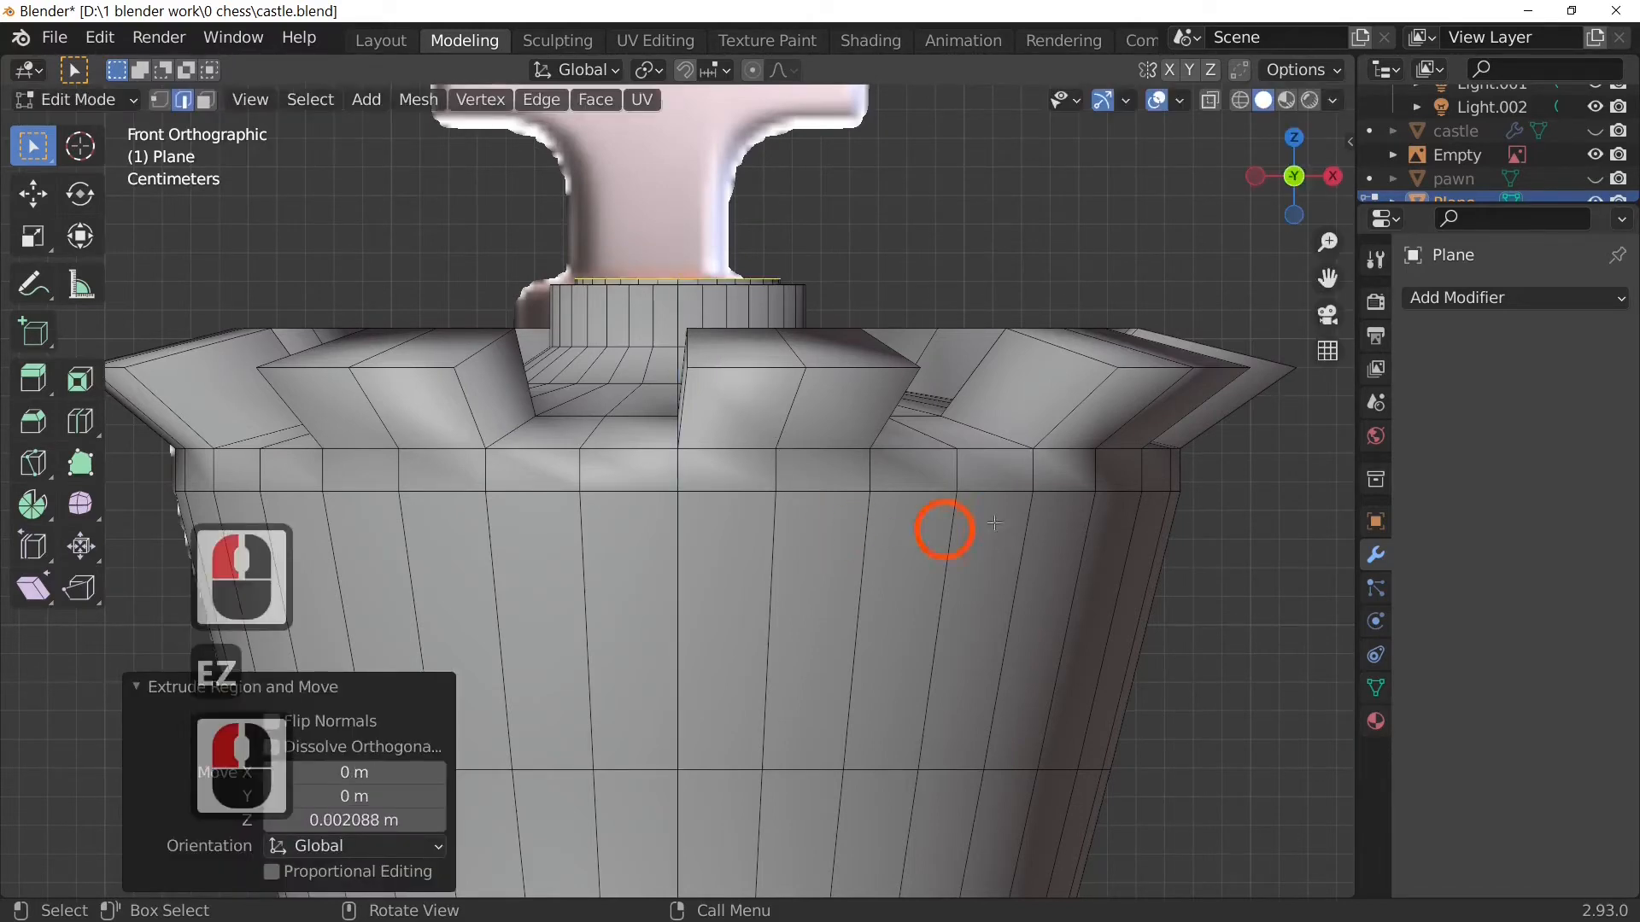
Step: Fill the collar's open inner rim with a single face
middle_drag(1012, 524, 1000, 723)
scroll(781, 665, up, 3)
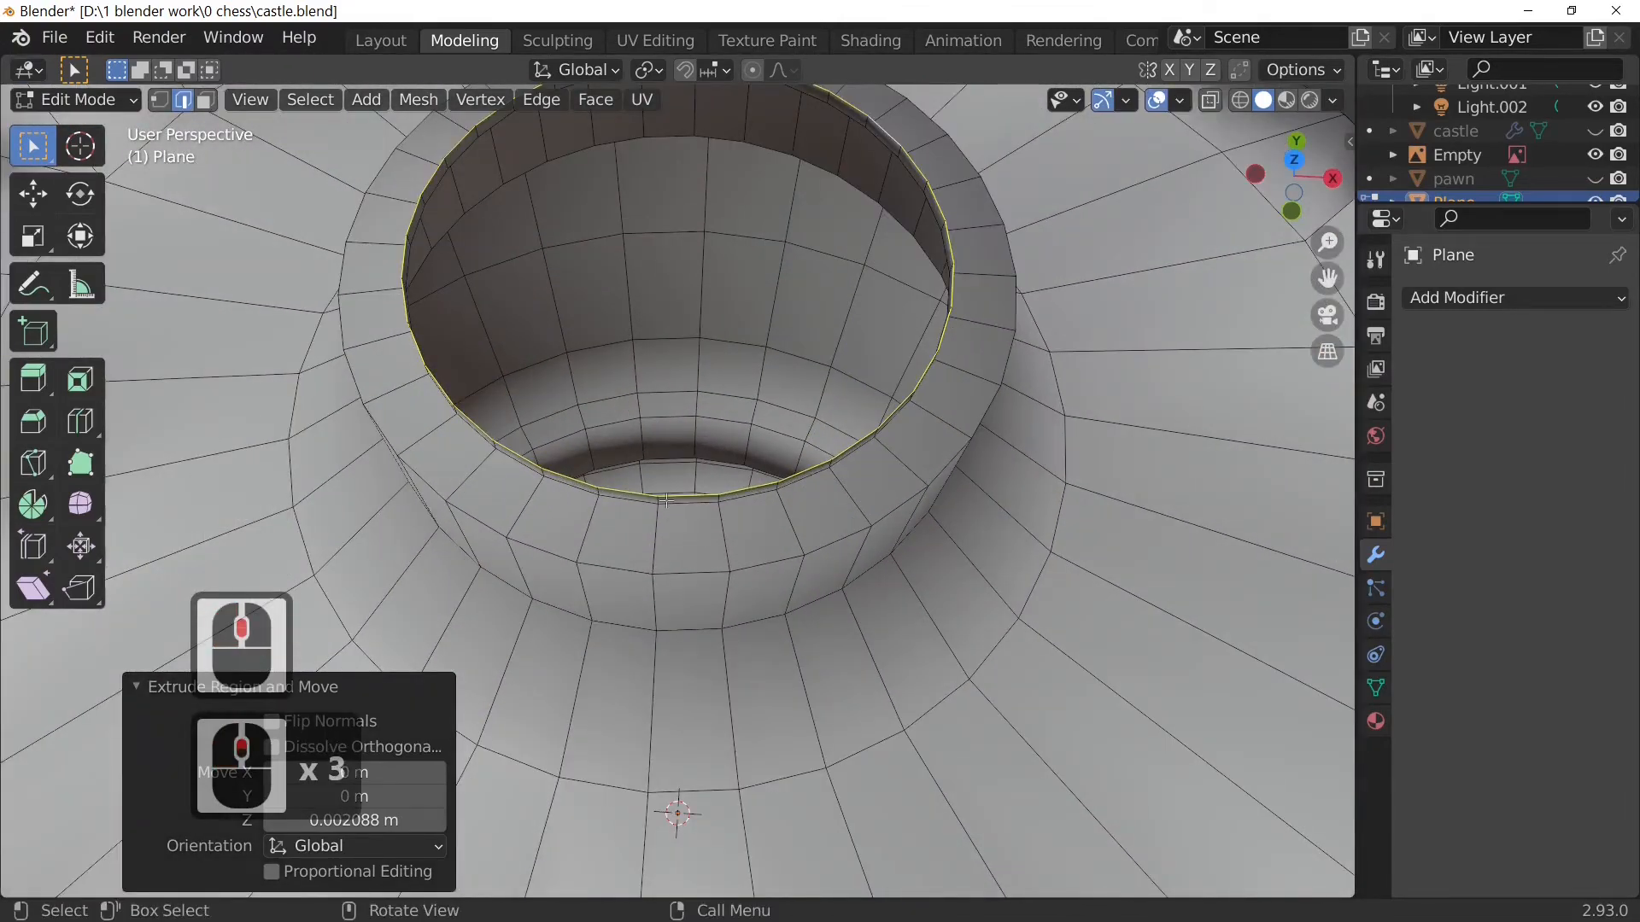
key(KP_7)
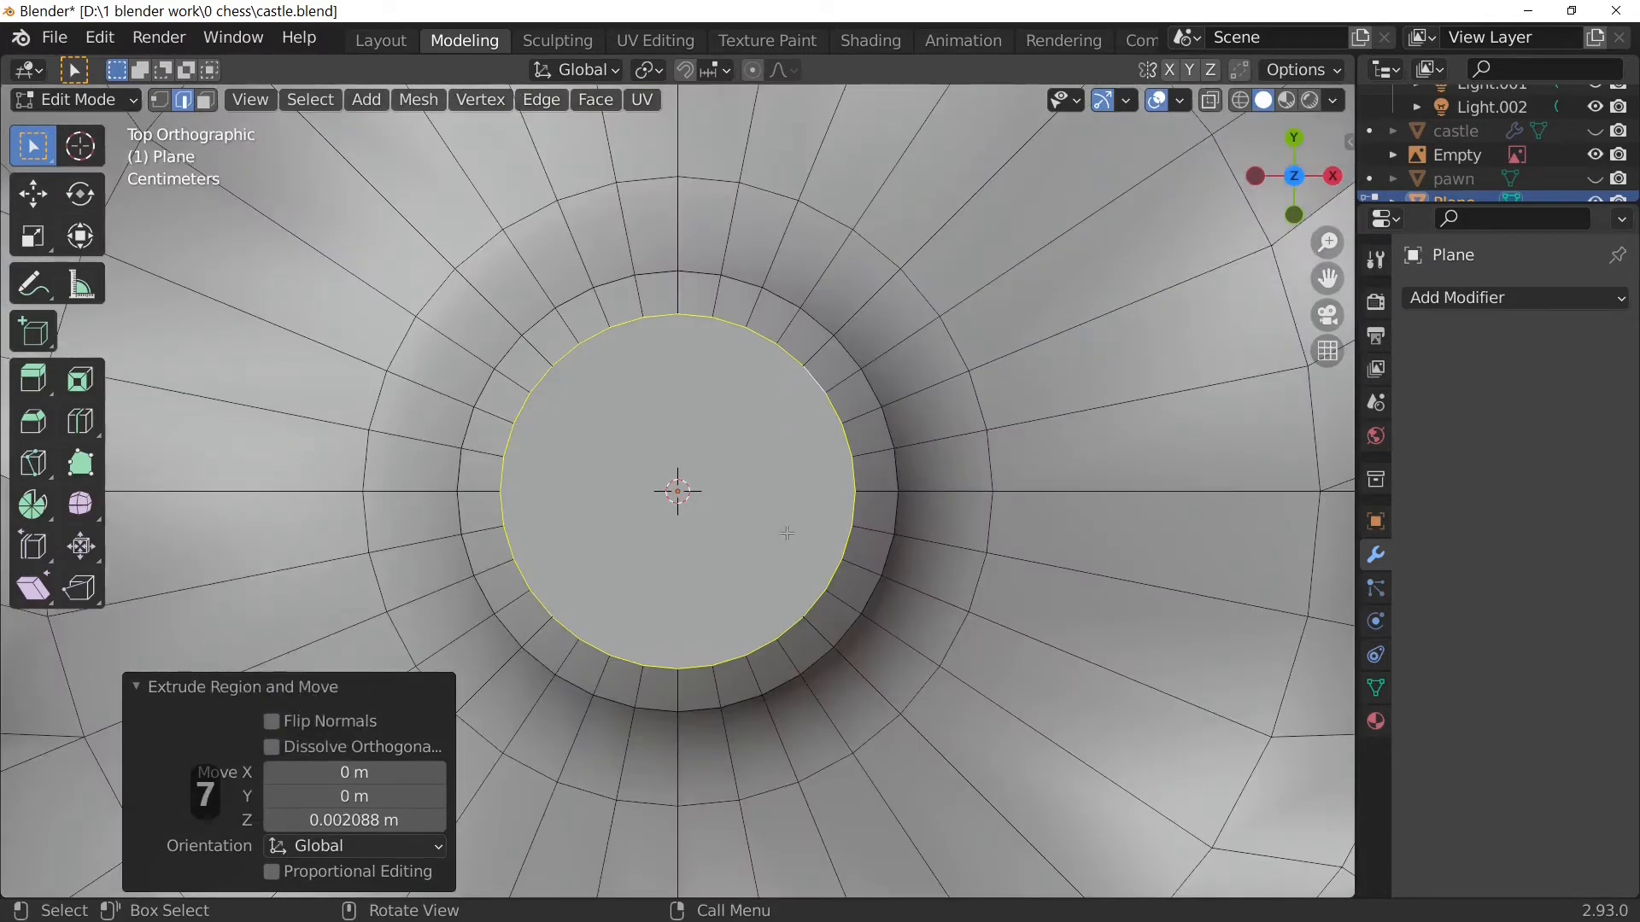
key(f)
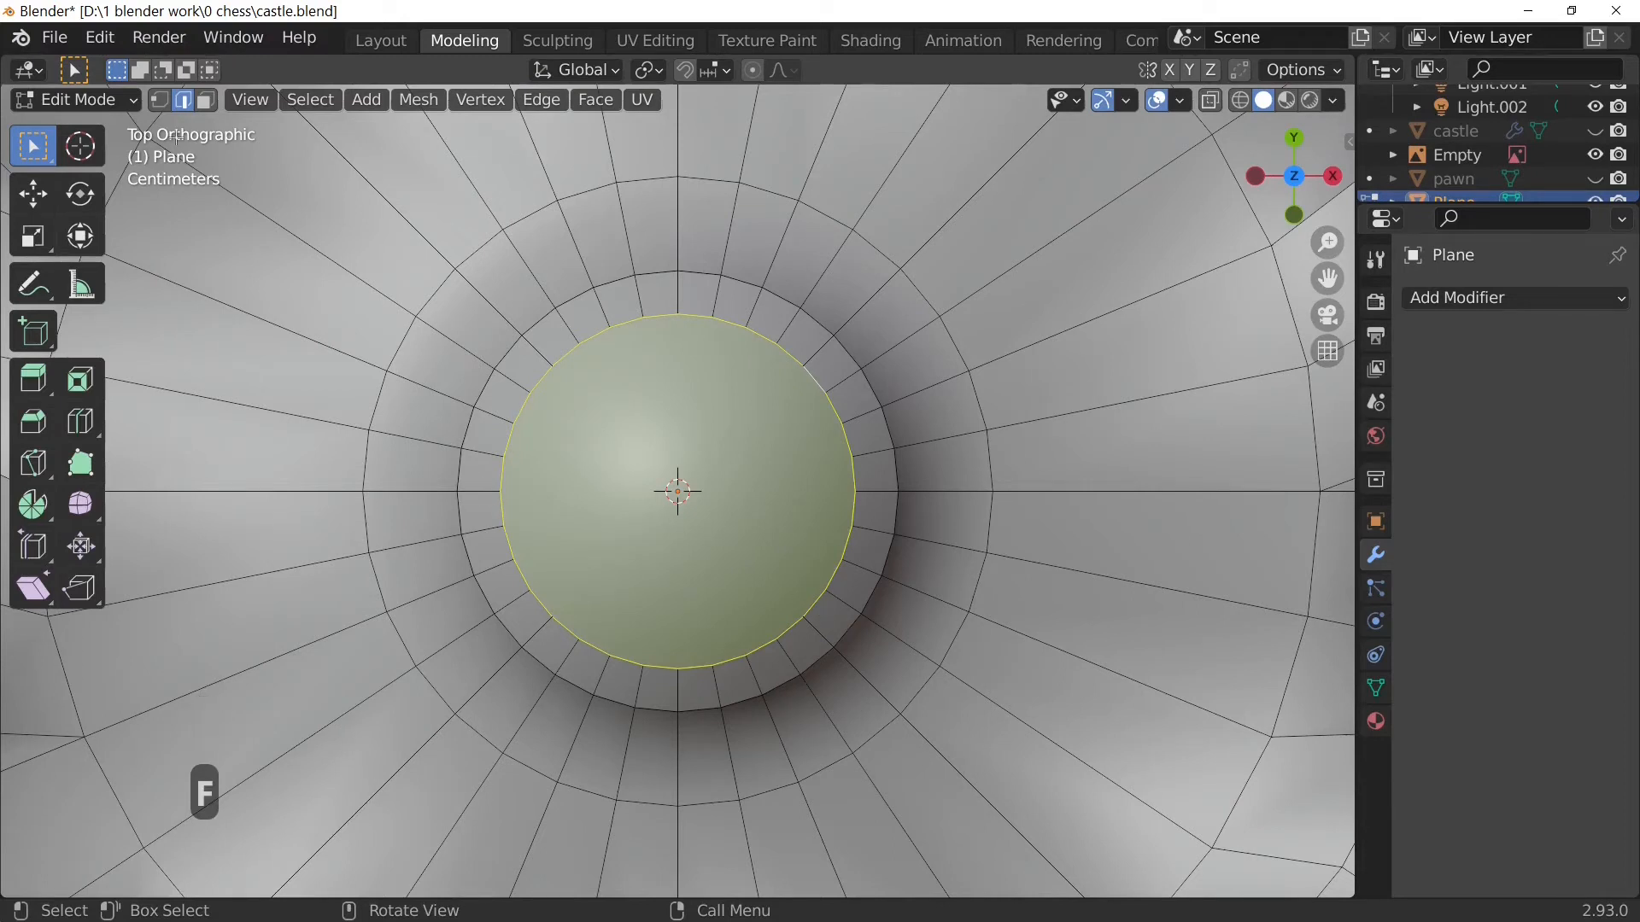
Step: Switch to vertex selection and connect the opposite inner-rim vertices above the cap's centre with a straight edge across the cap
click(159, 100)
click(516, 423)
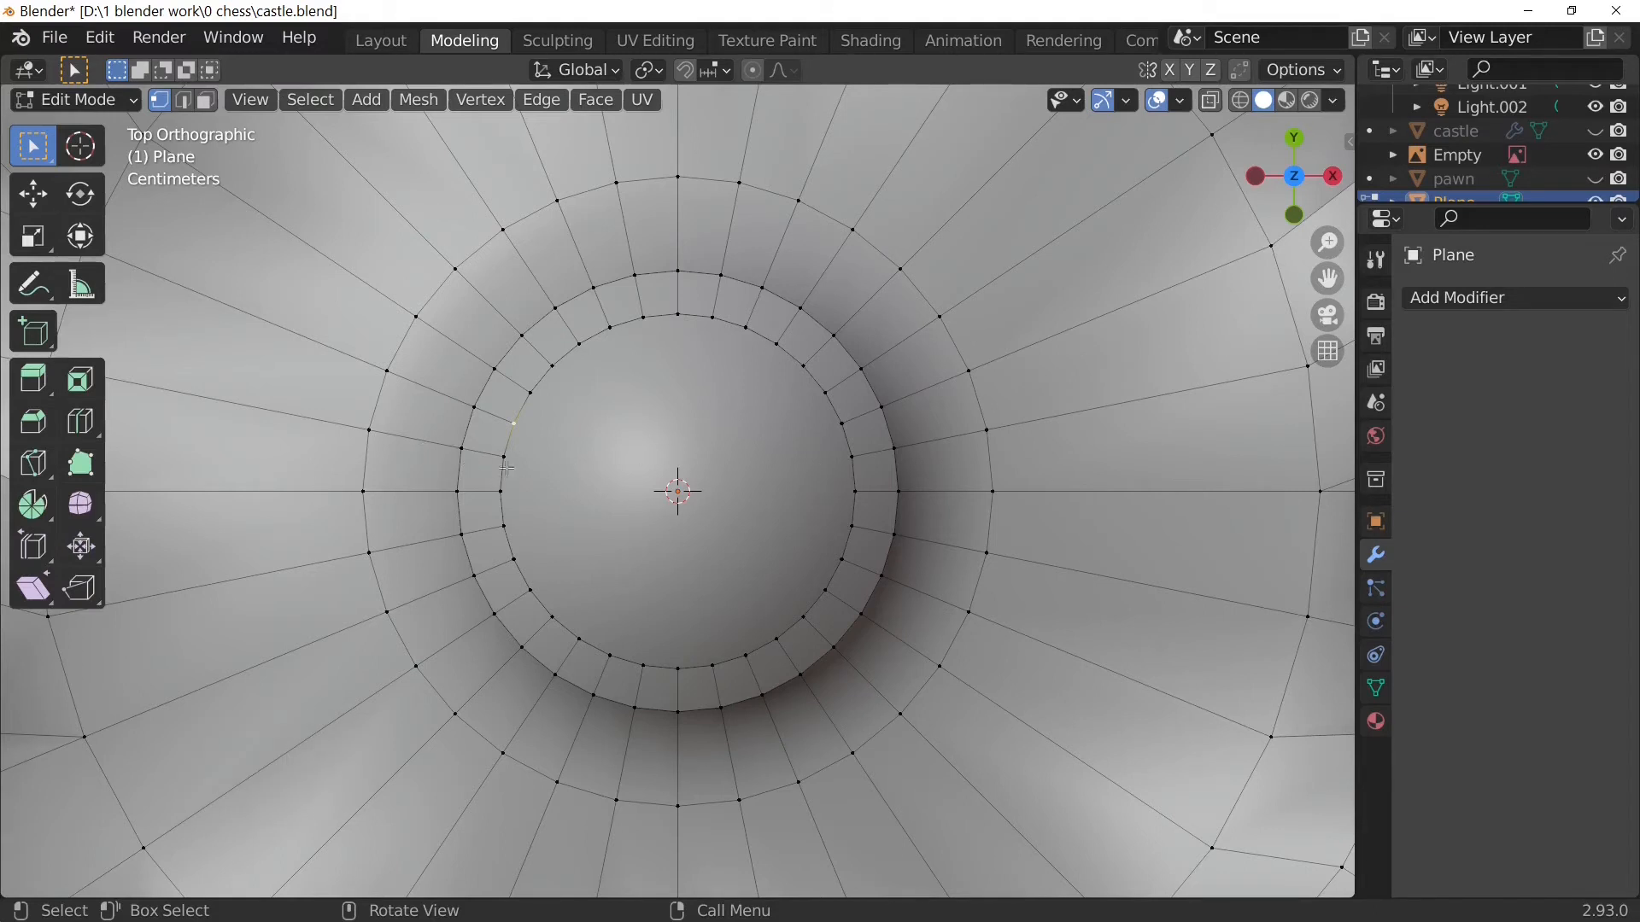
click(516, 425)
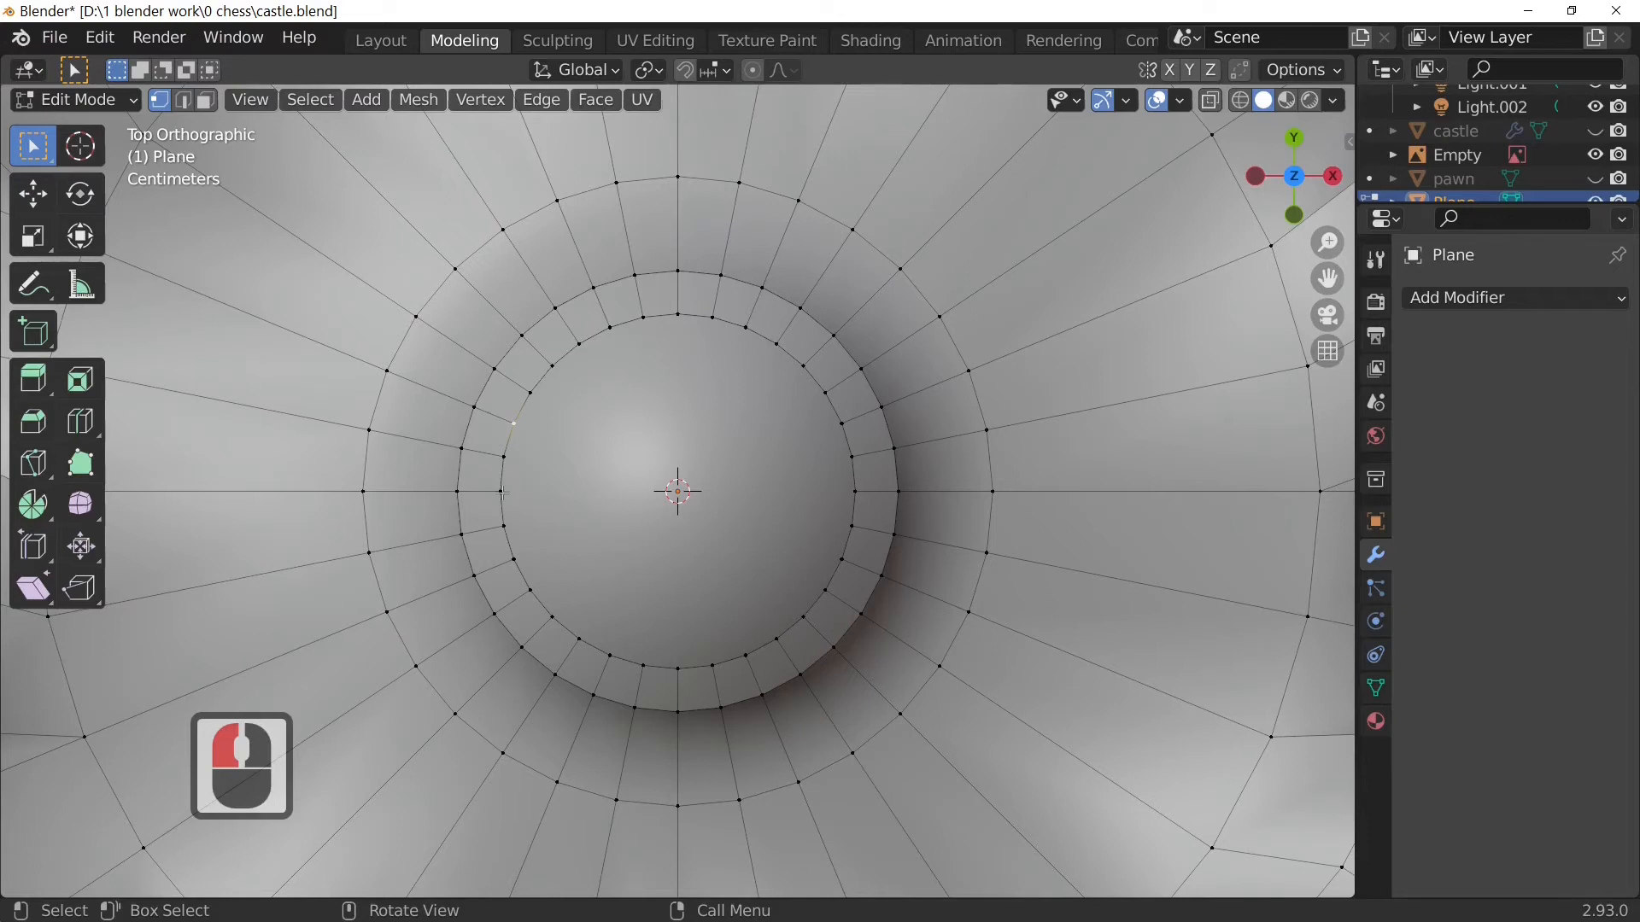
click(510, 432)
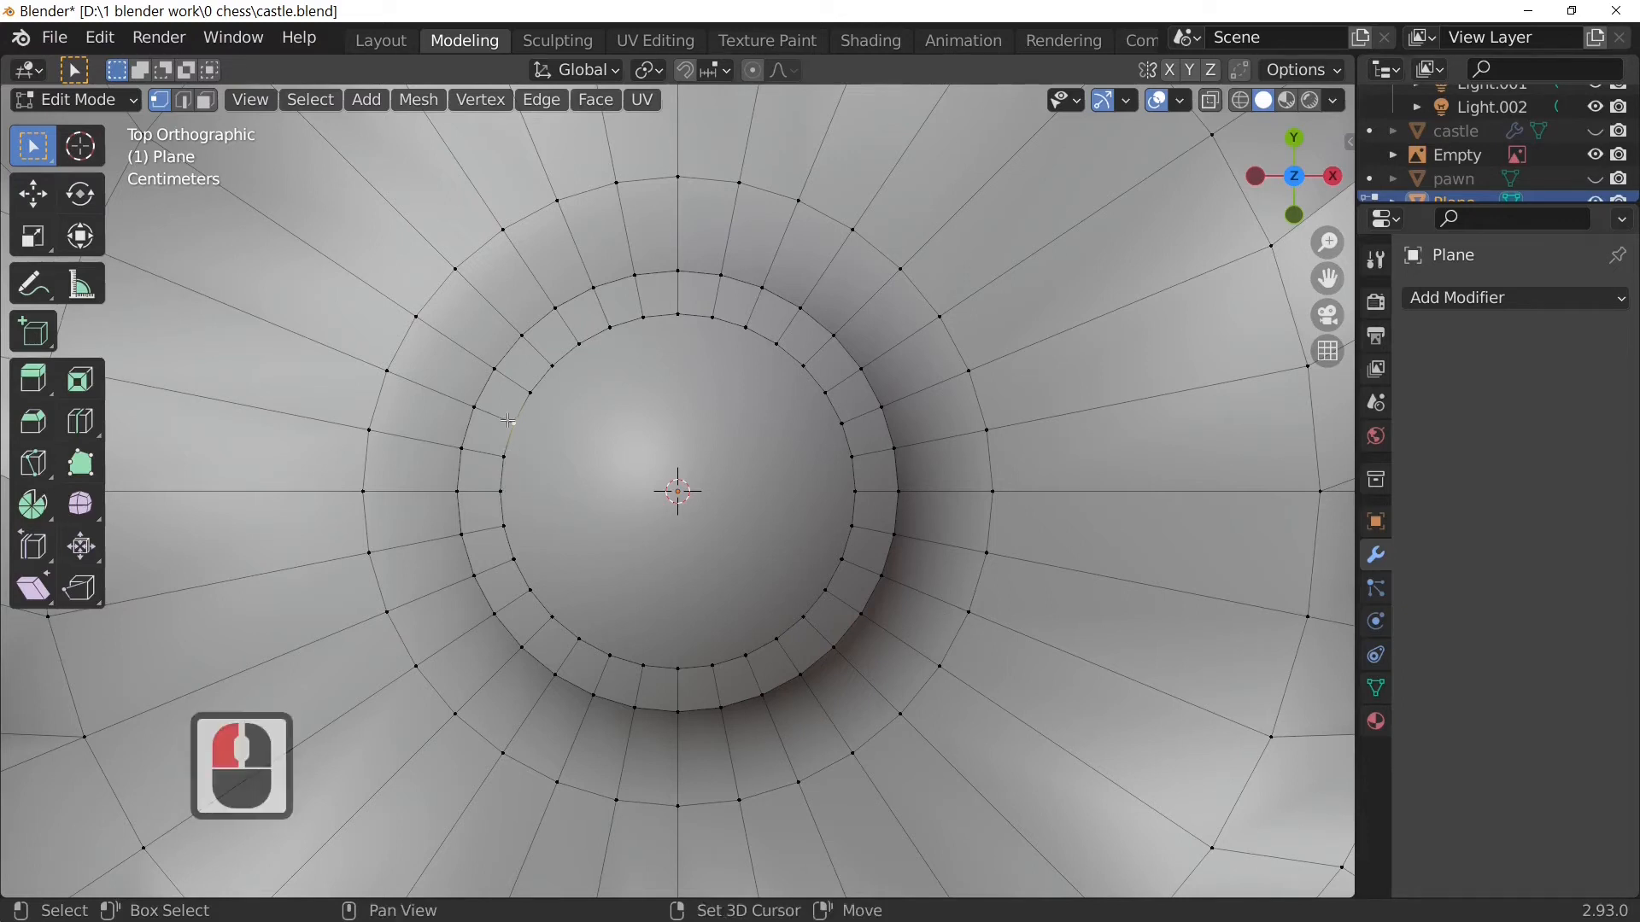
click(516, 420)
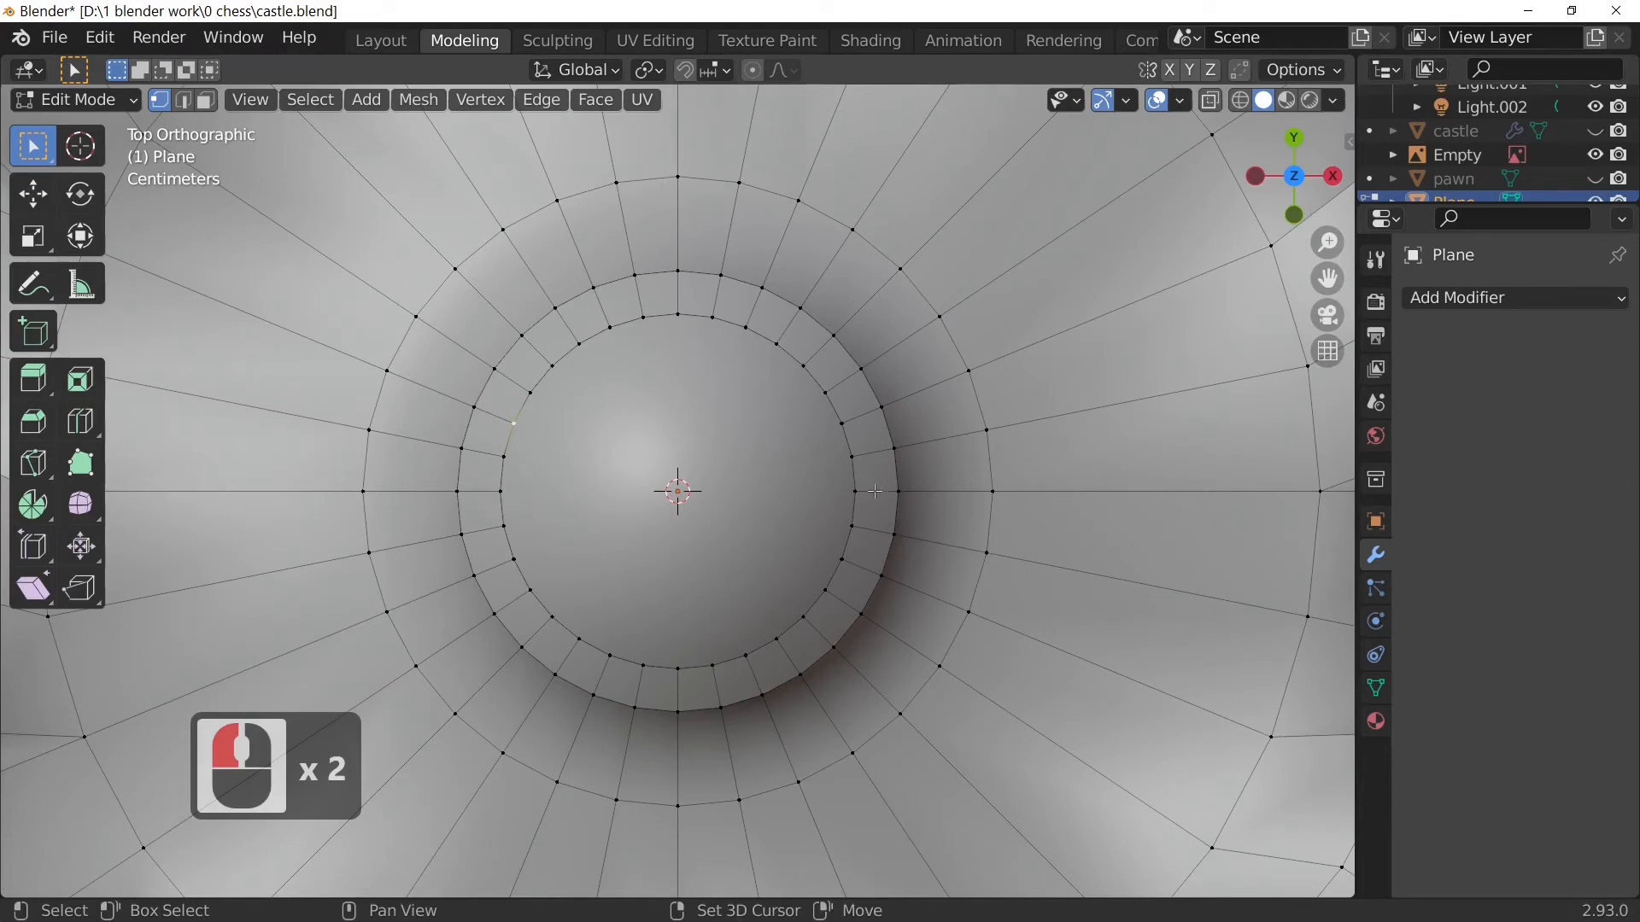
shift+click(843, 423)
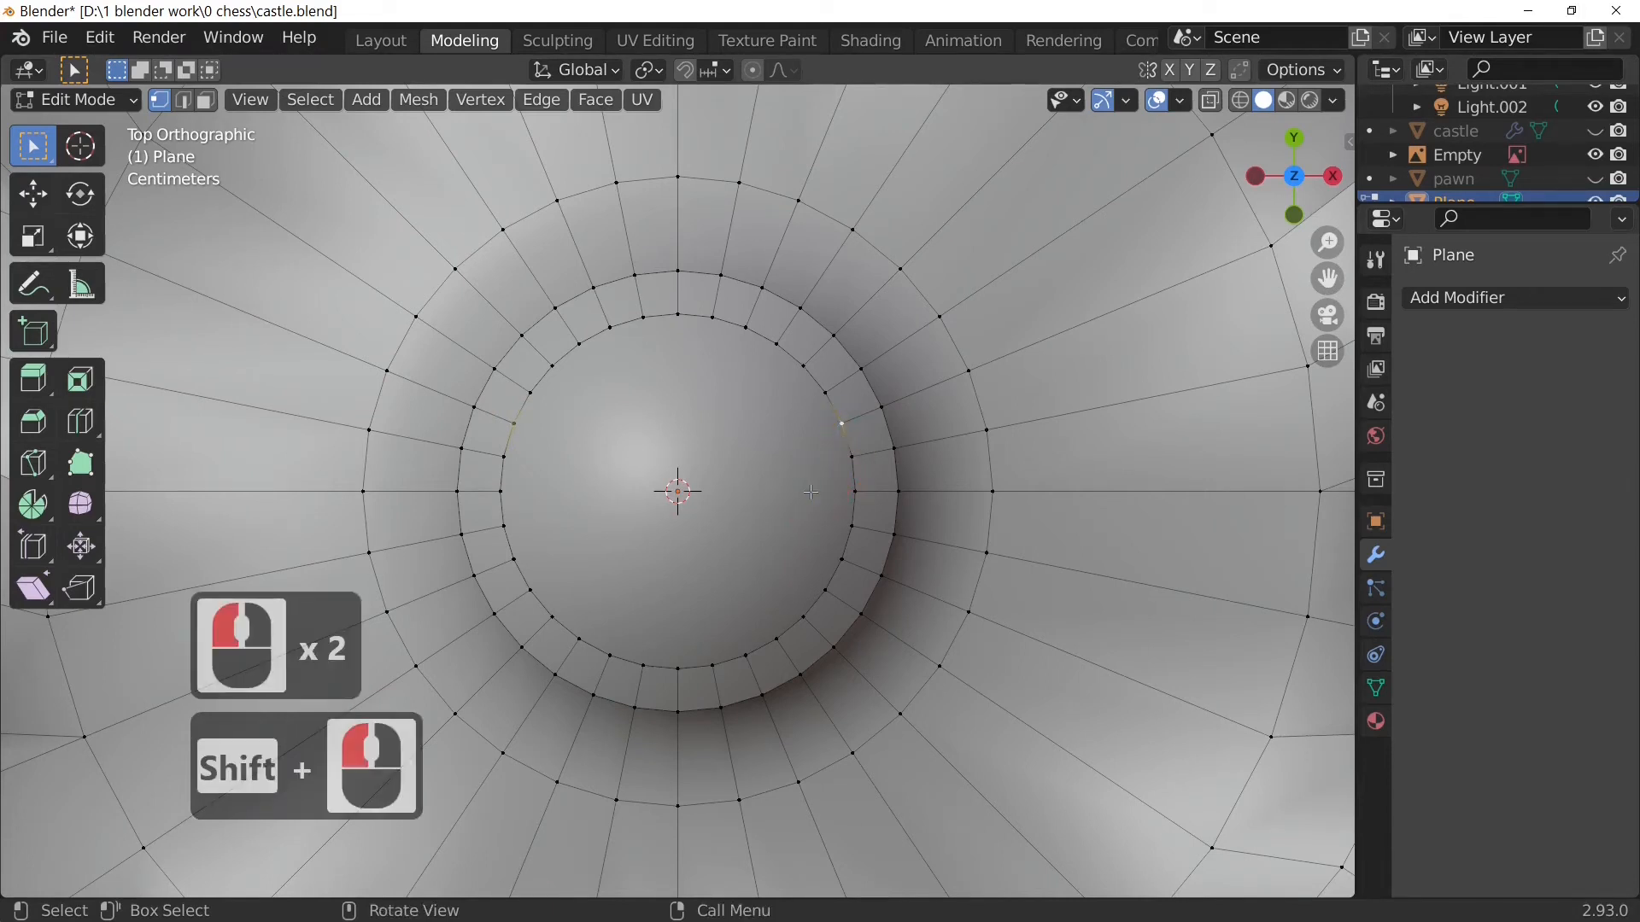
mouse_move(810, 493)
middle_down()
mouse_move(732, 373)
mouse_move(524, 340)
mouse_move(674, 351)
mouse_move(786, 505)
middle_up()
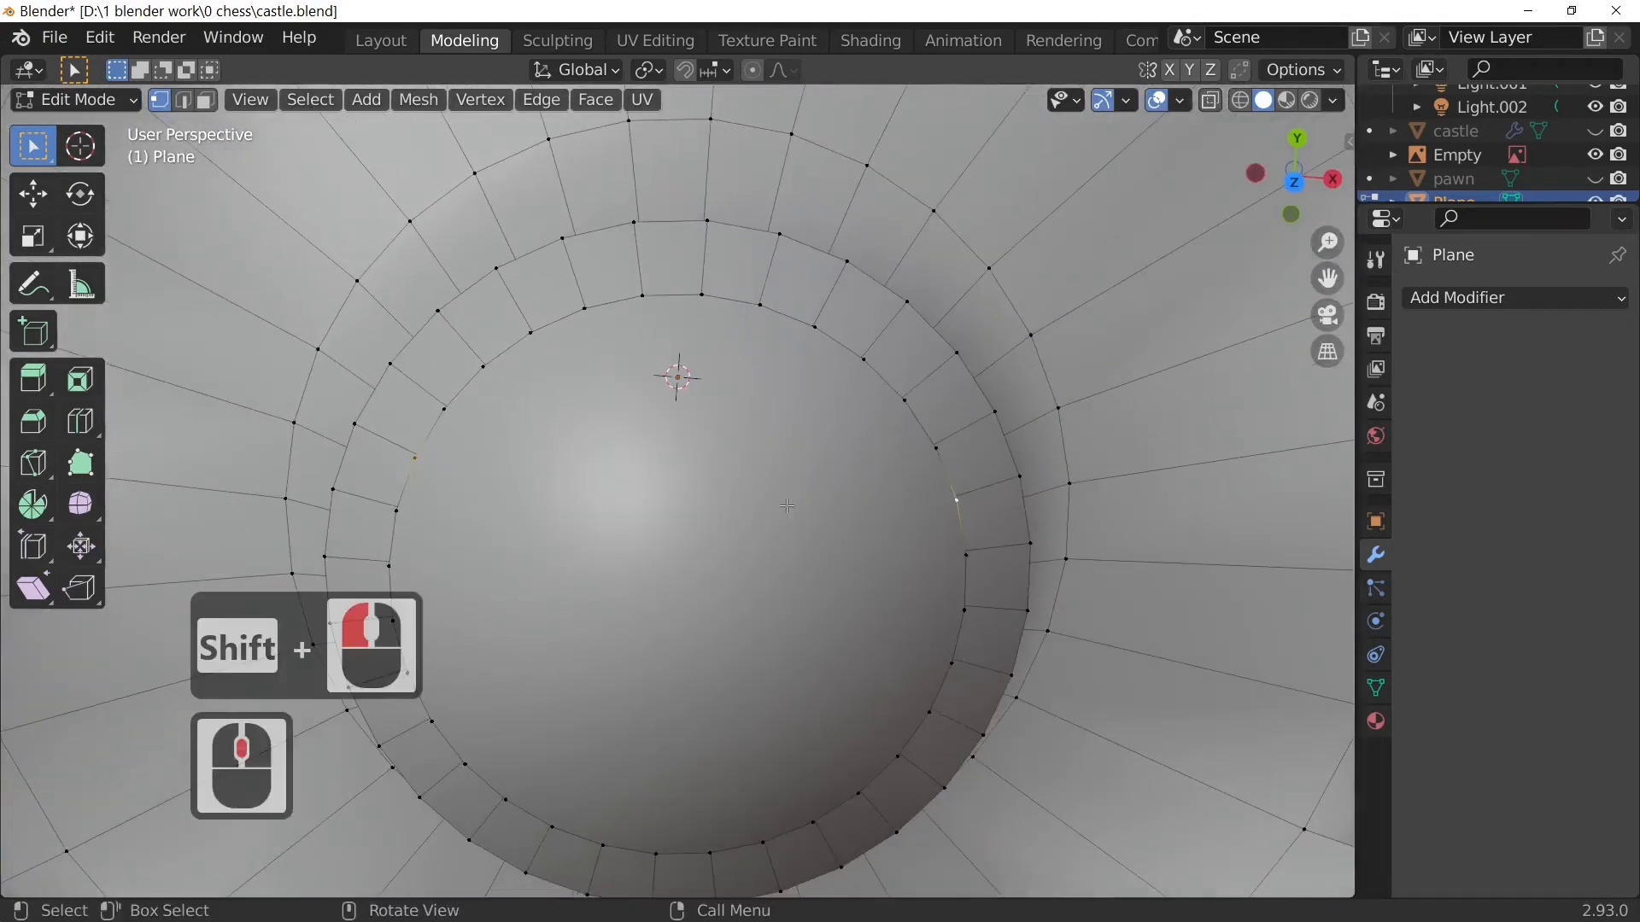
key(j)
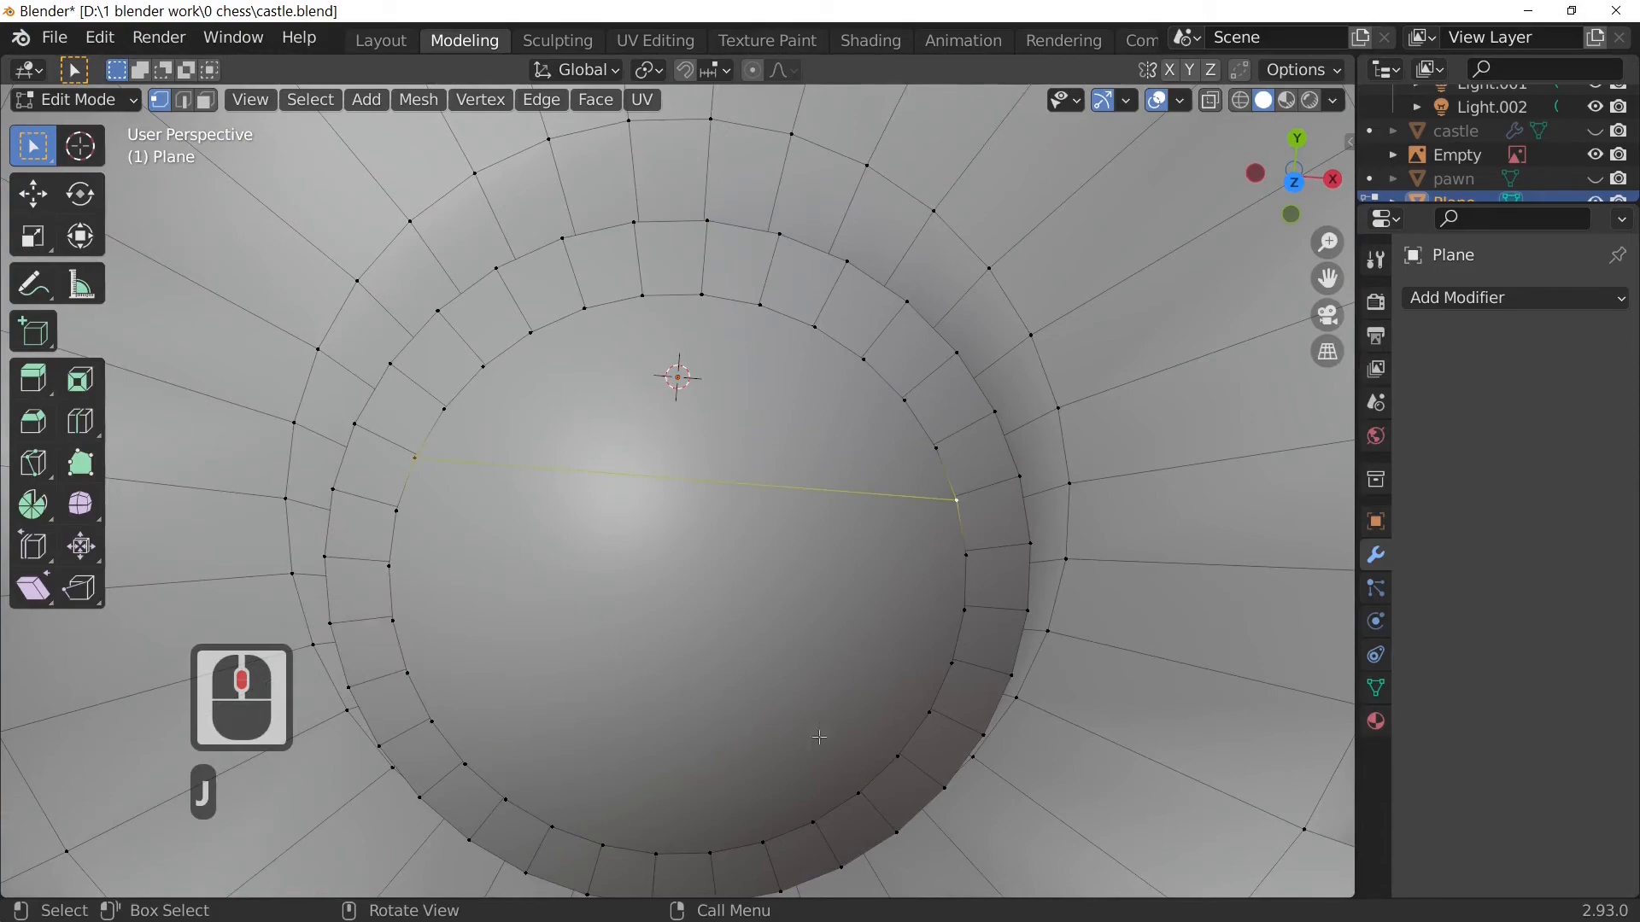
middle_drag(820, 737, 551, 506)
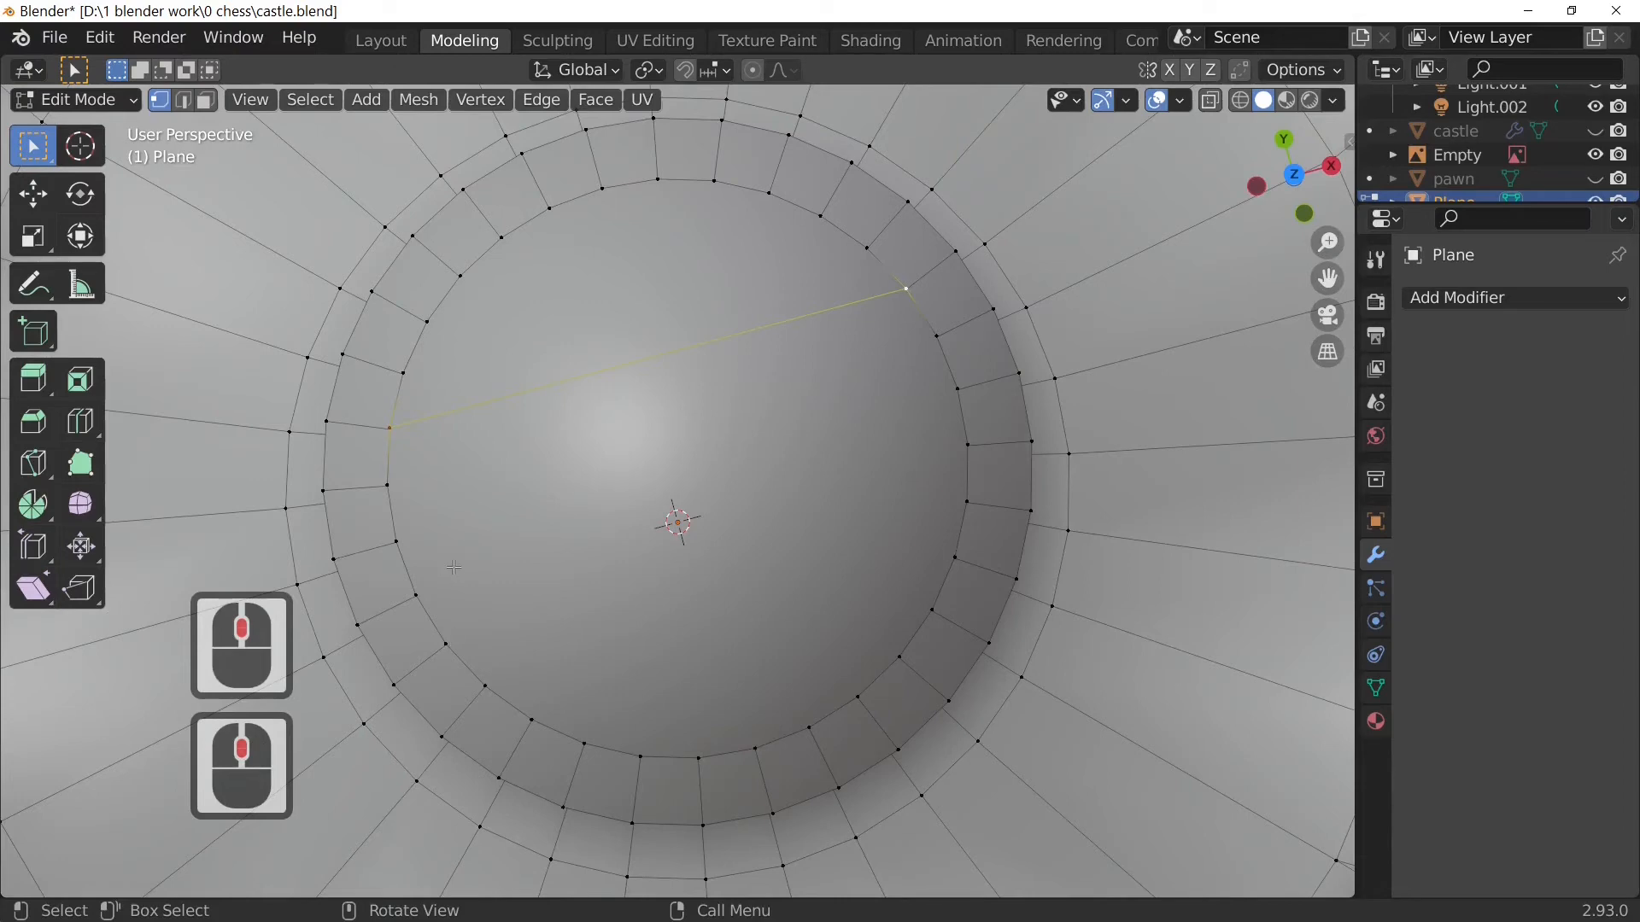
key(KP_7)
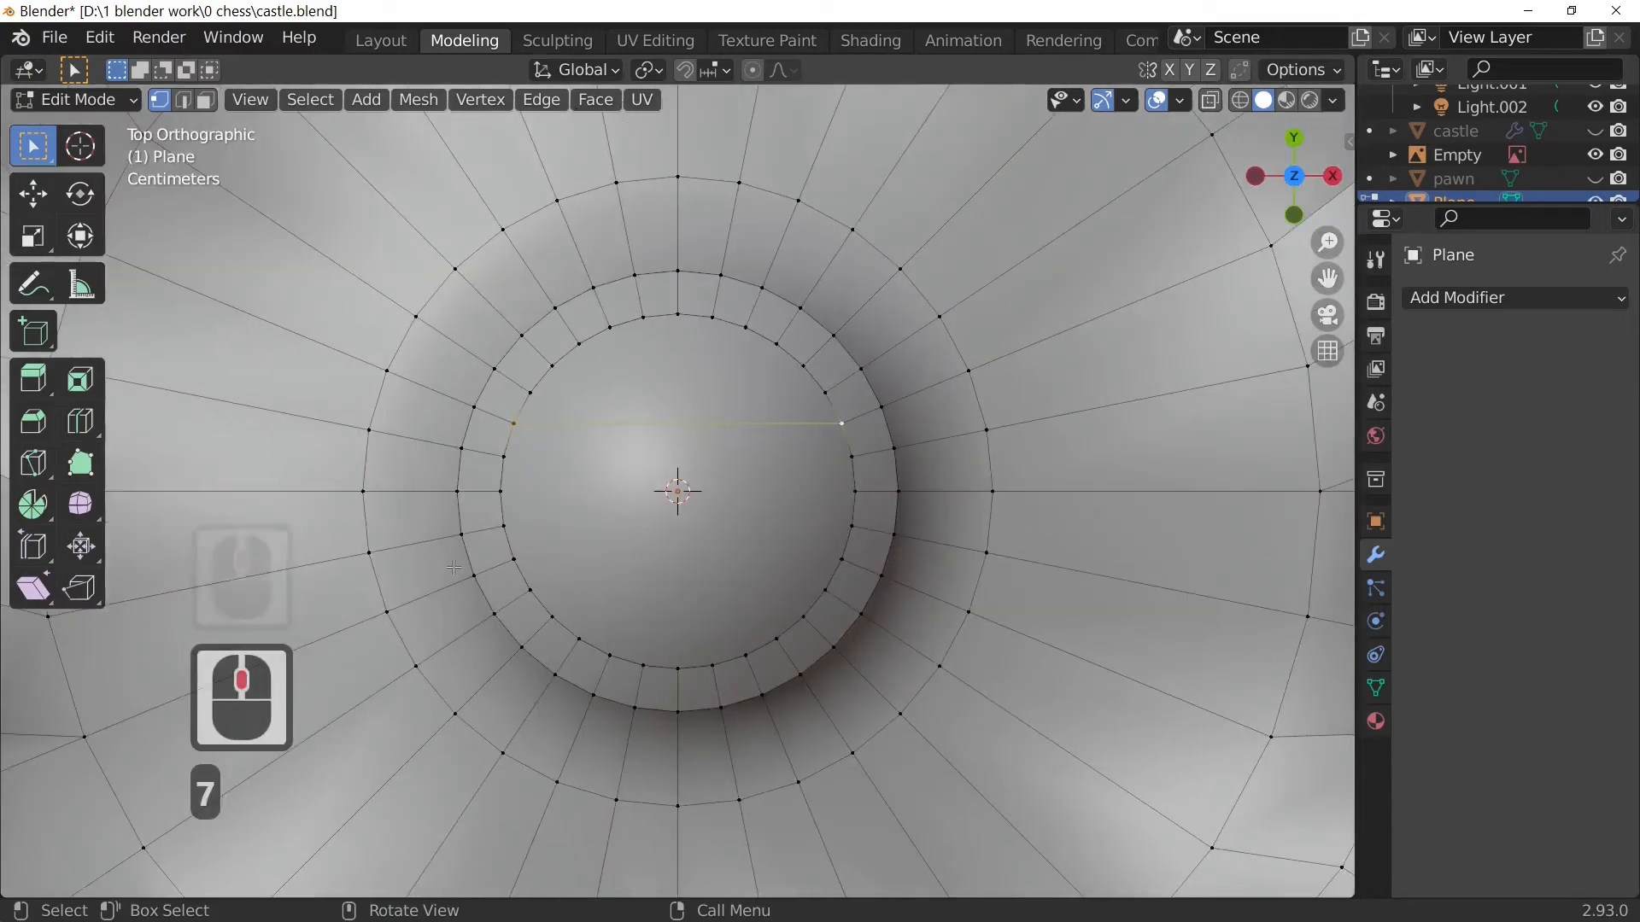
shift+click(512, 559)
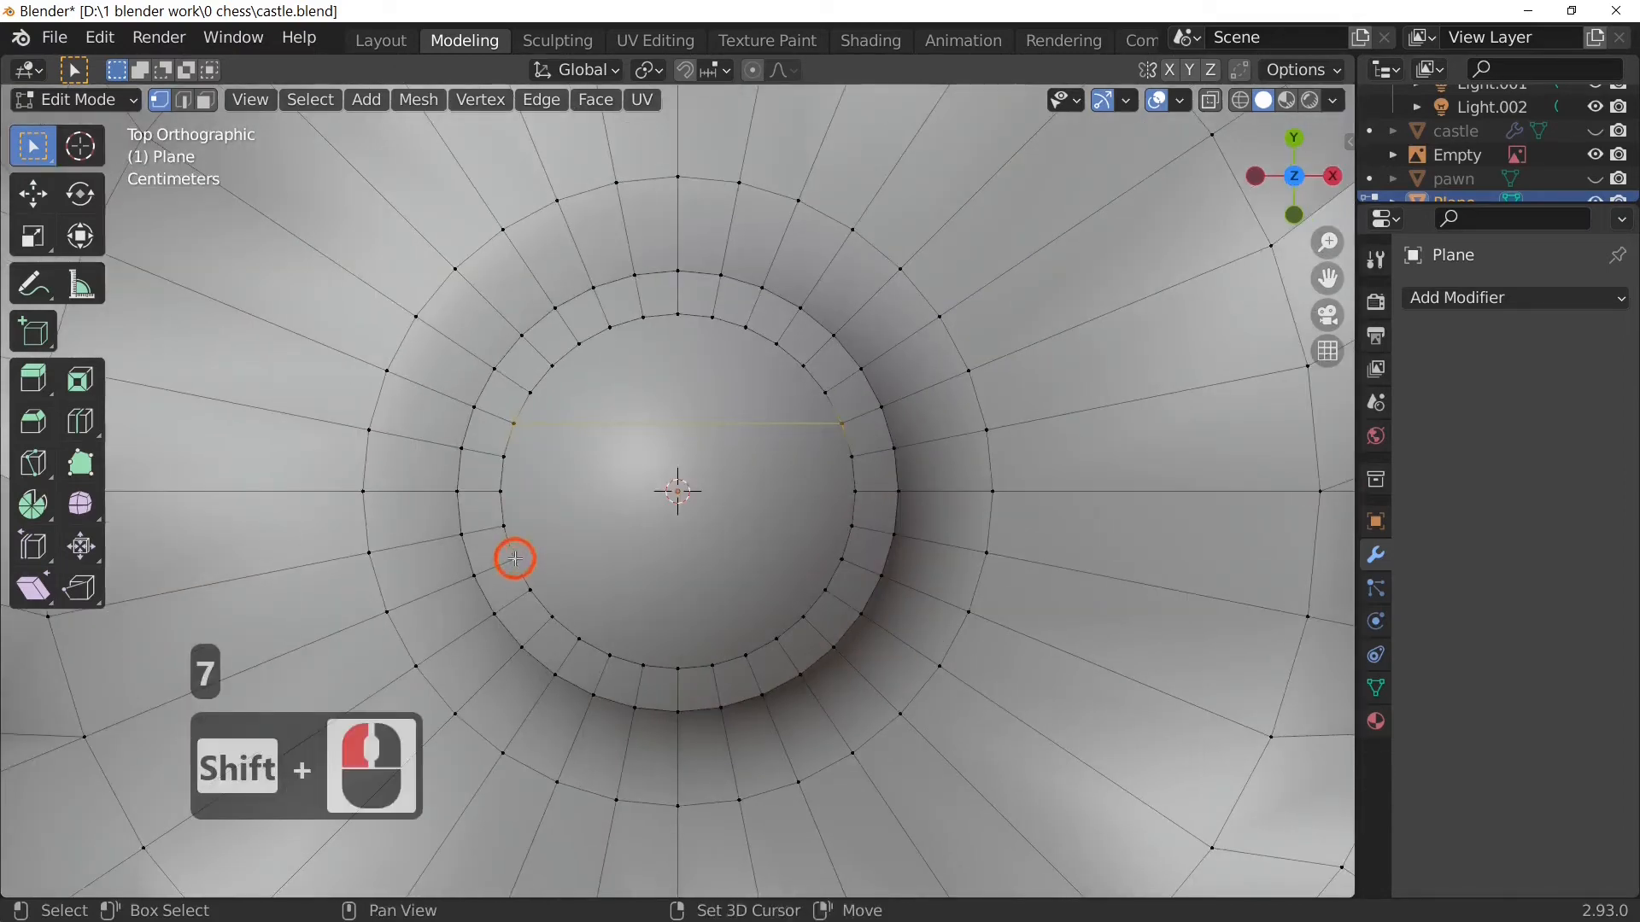
shift+click(849, 549)
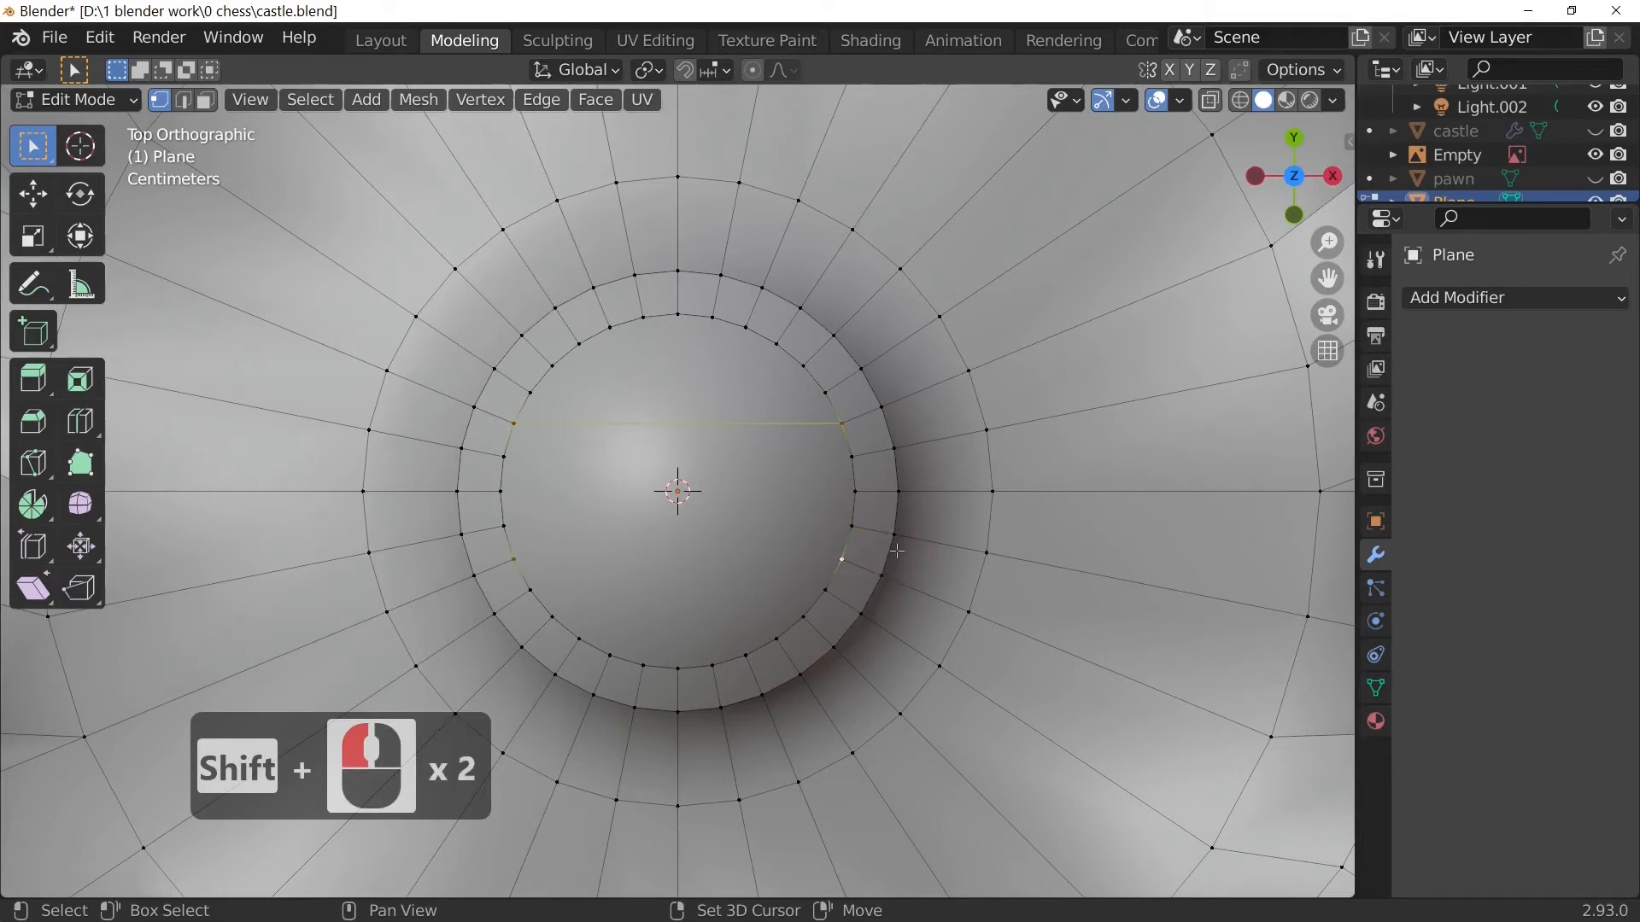
key(j)
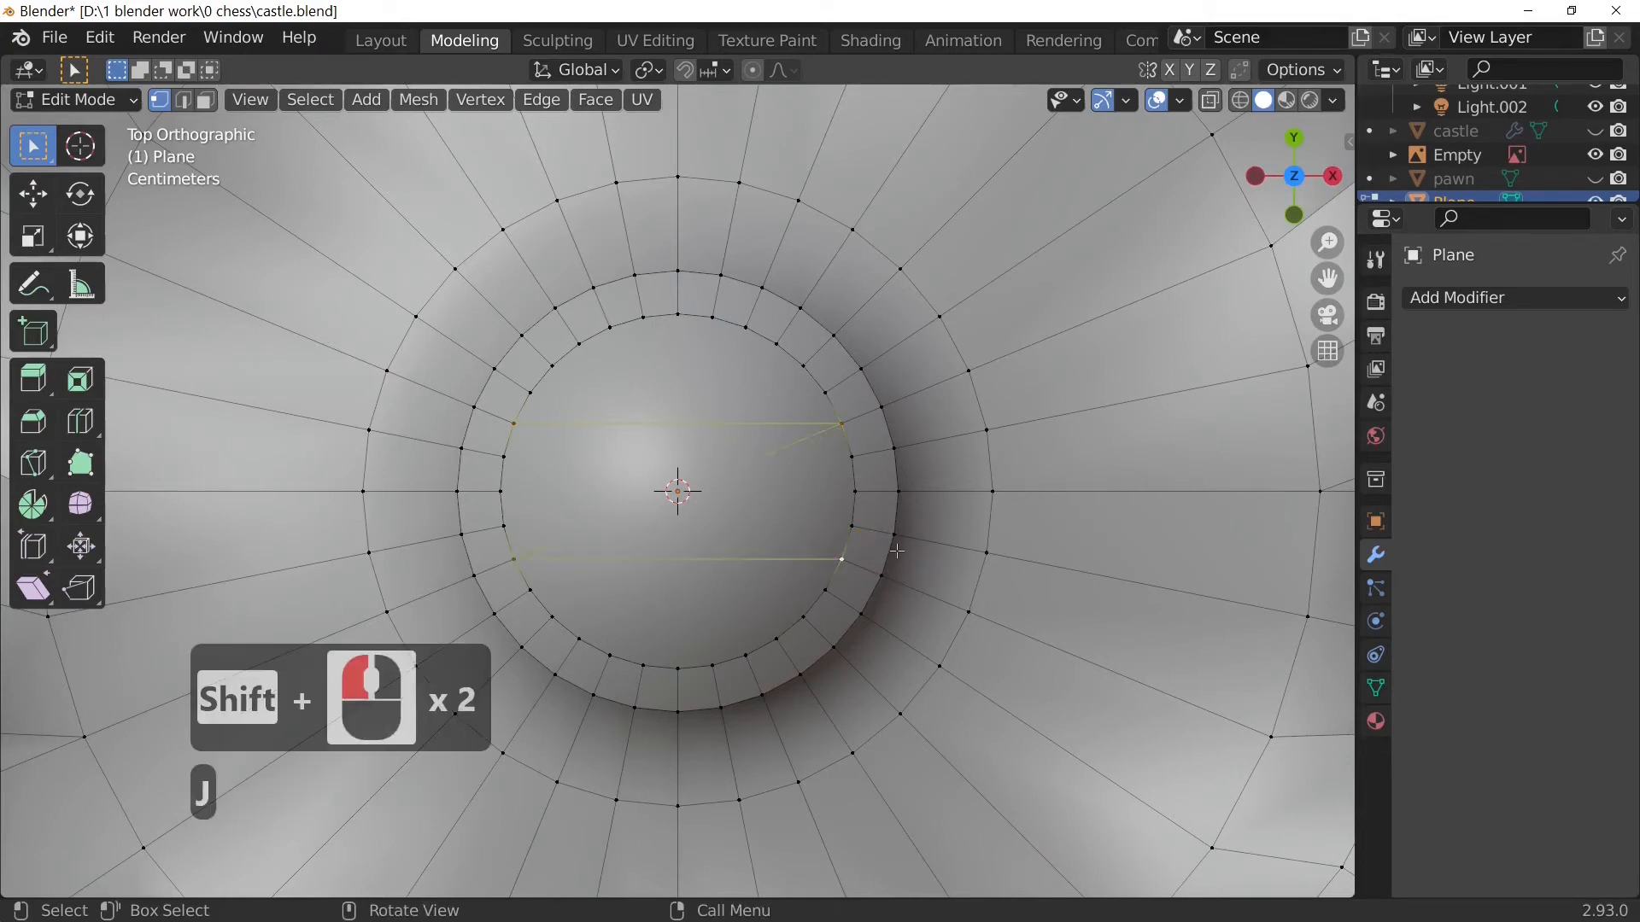
key(ctrl)
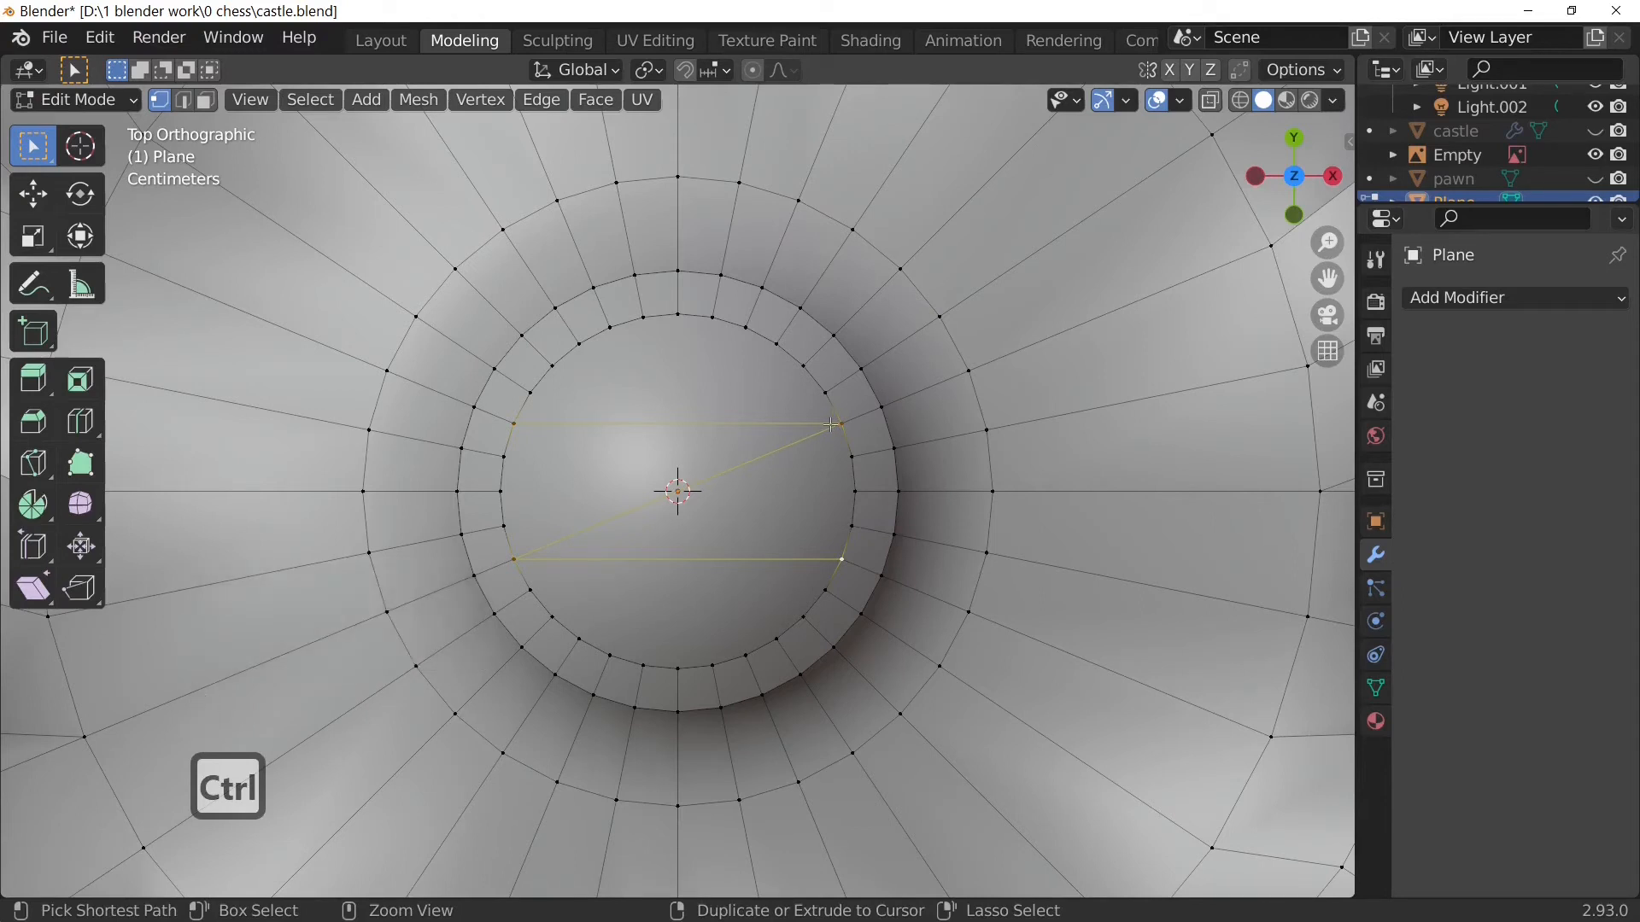
key(ctrl+z)
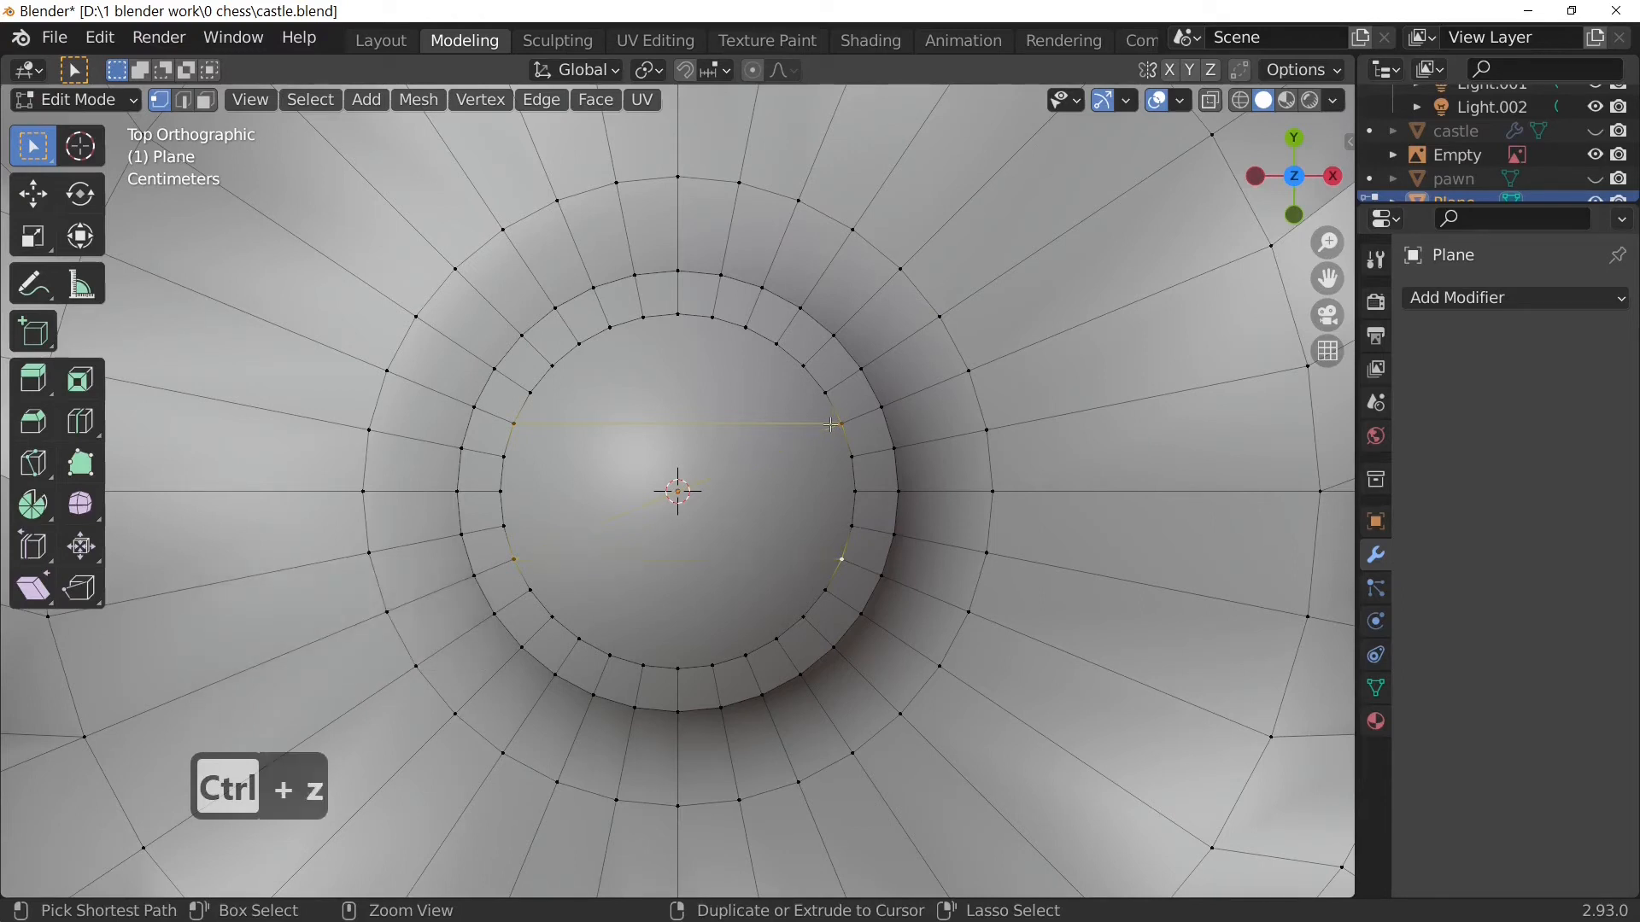
Step: Connect the two mirrored inner-rim vertices below the cap's centre with a second edge parallel to the first
click(849, 552)
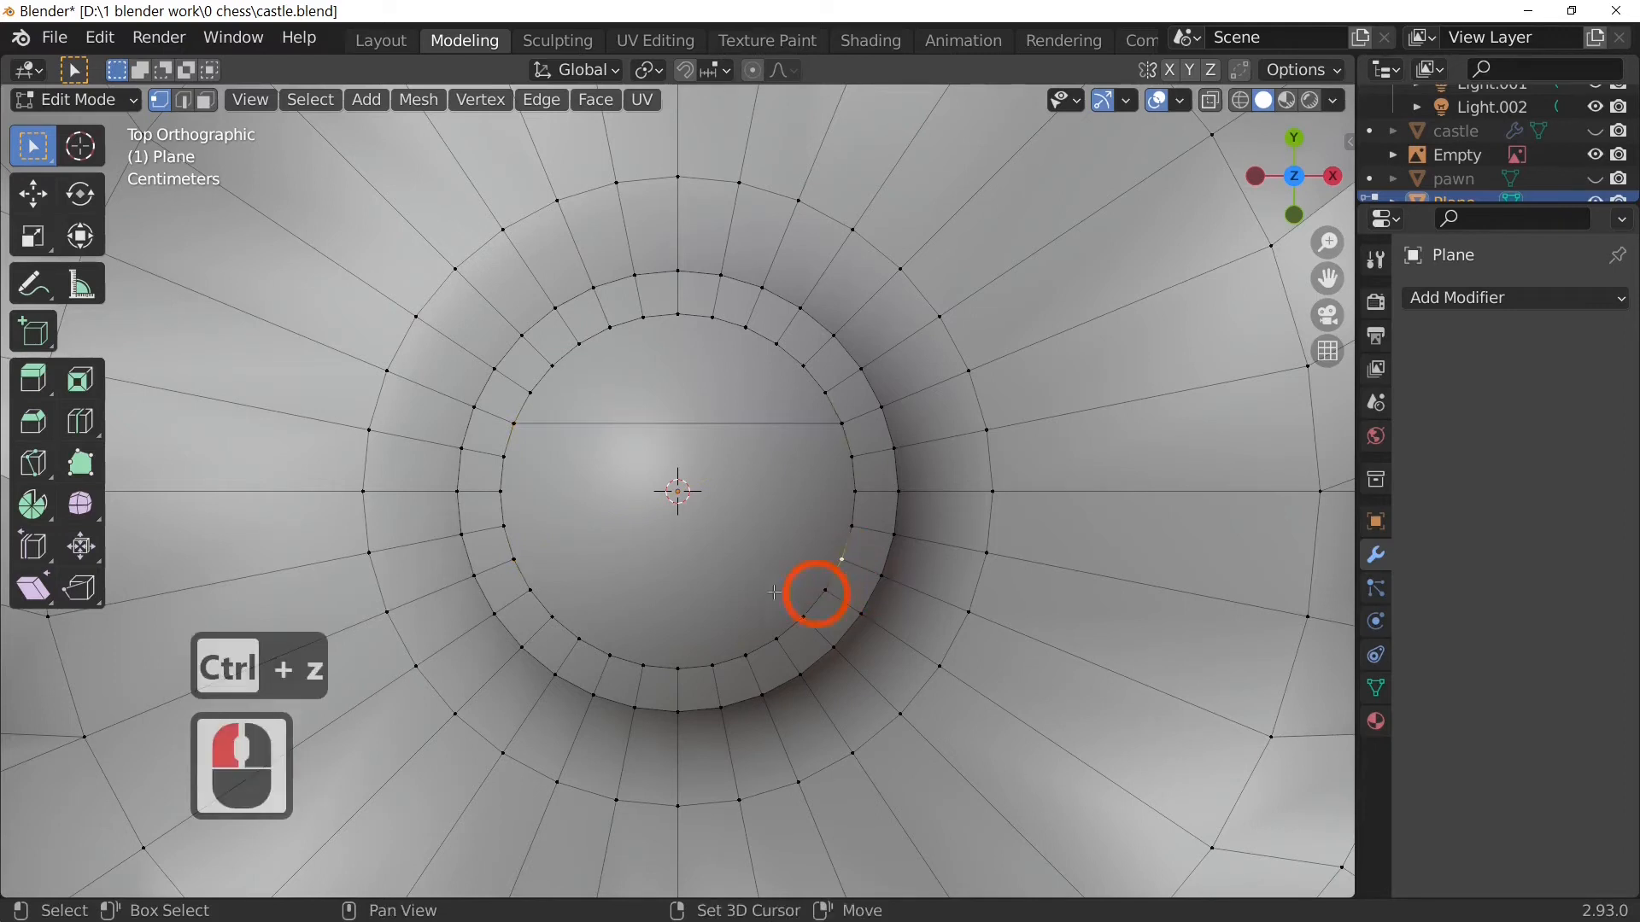
shift+click(516, 561)
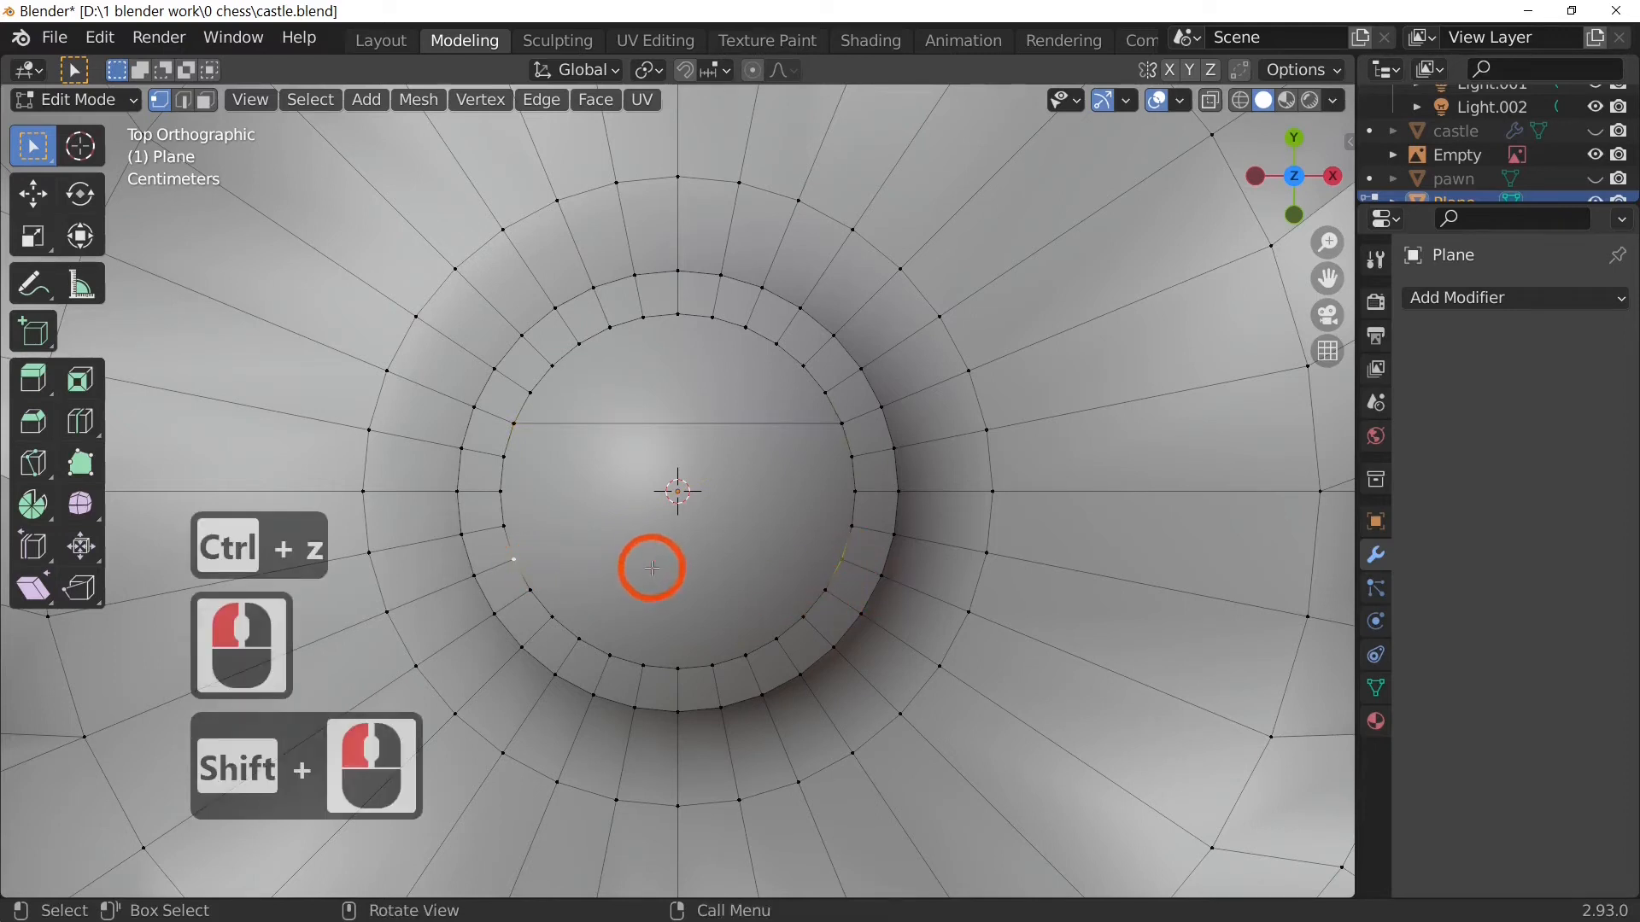
key(j)
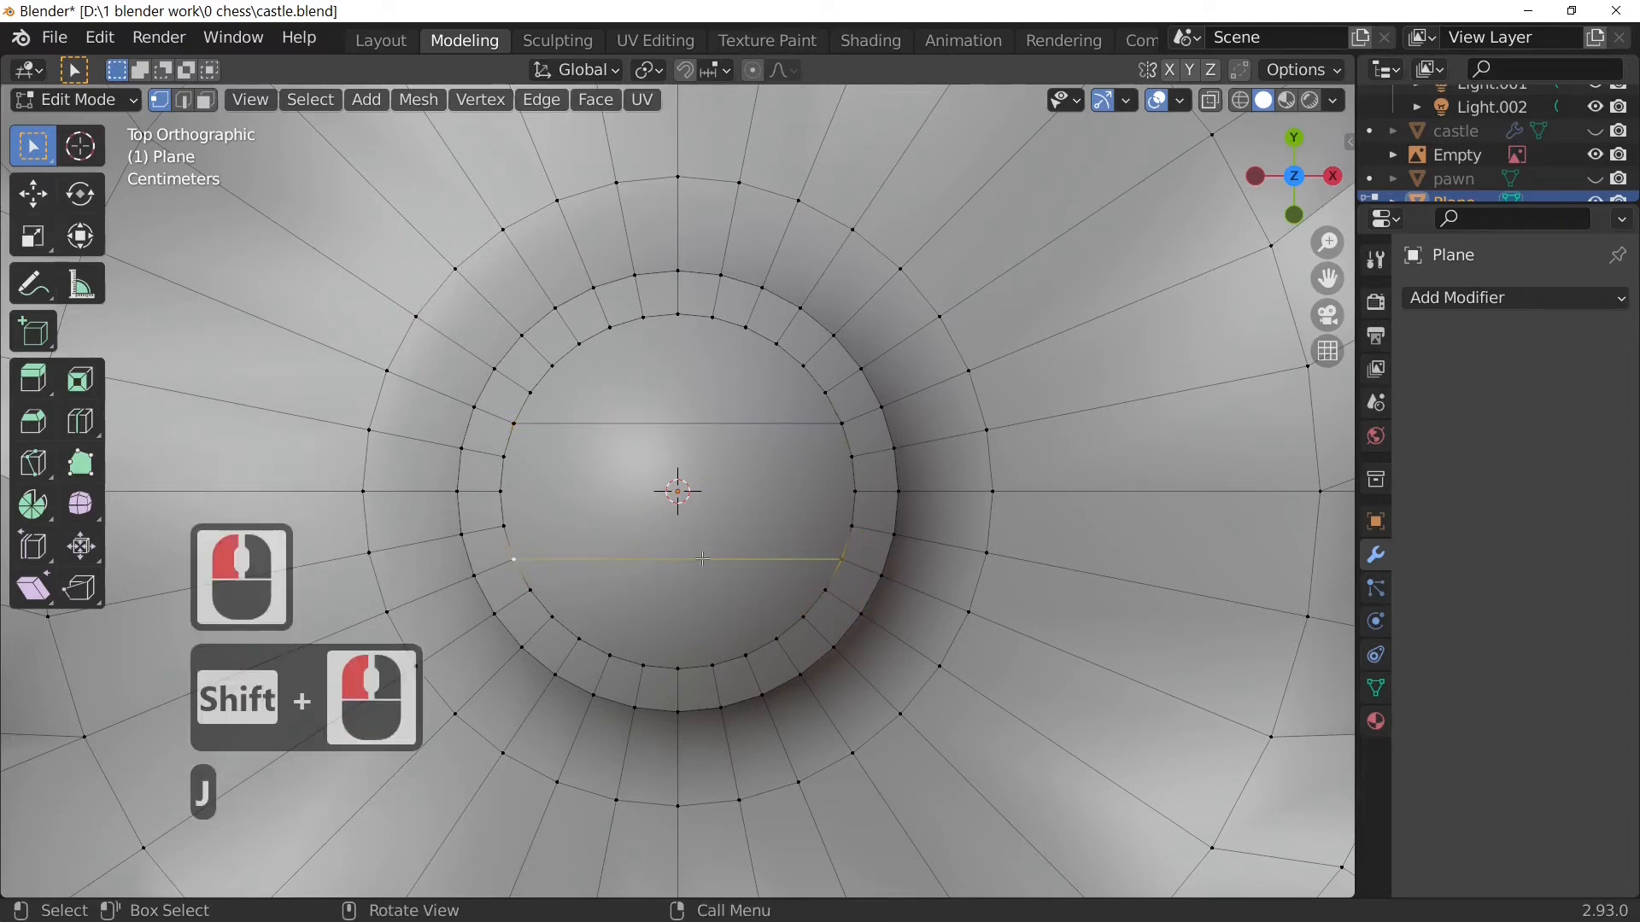
Step: Connect the ends of the two parallel edges on both sides to enclose a rectangular face in the cap
middle_drag(843, 518, 750, 432)
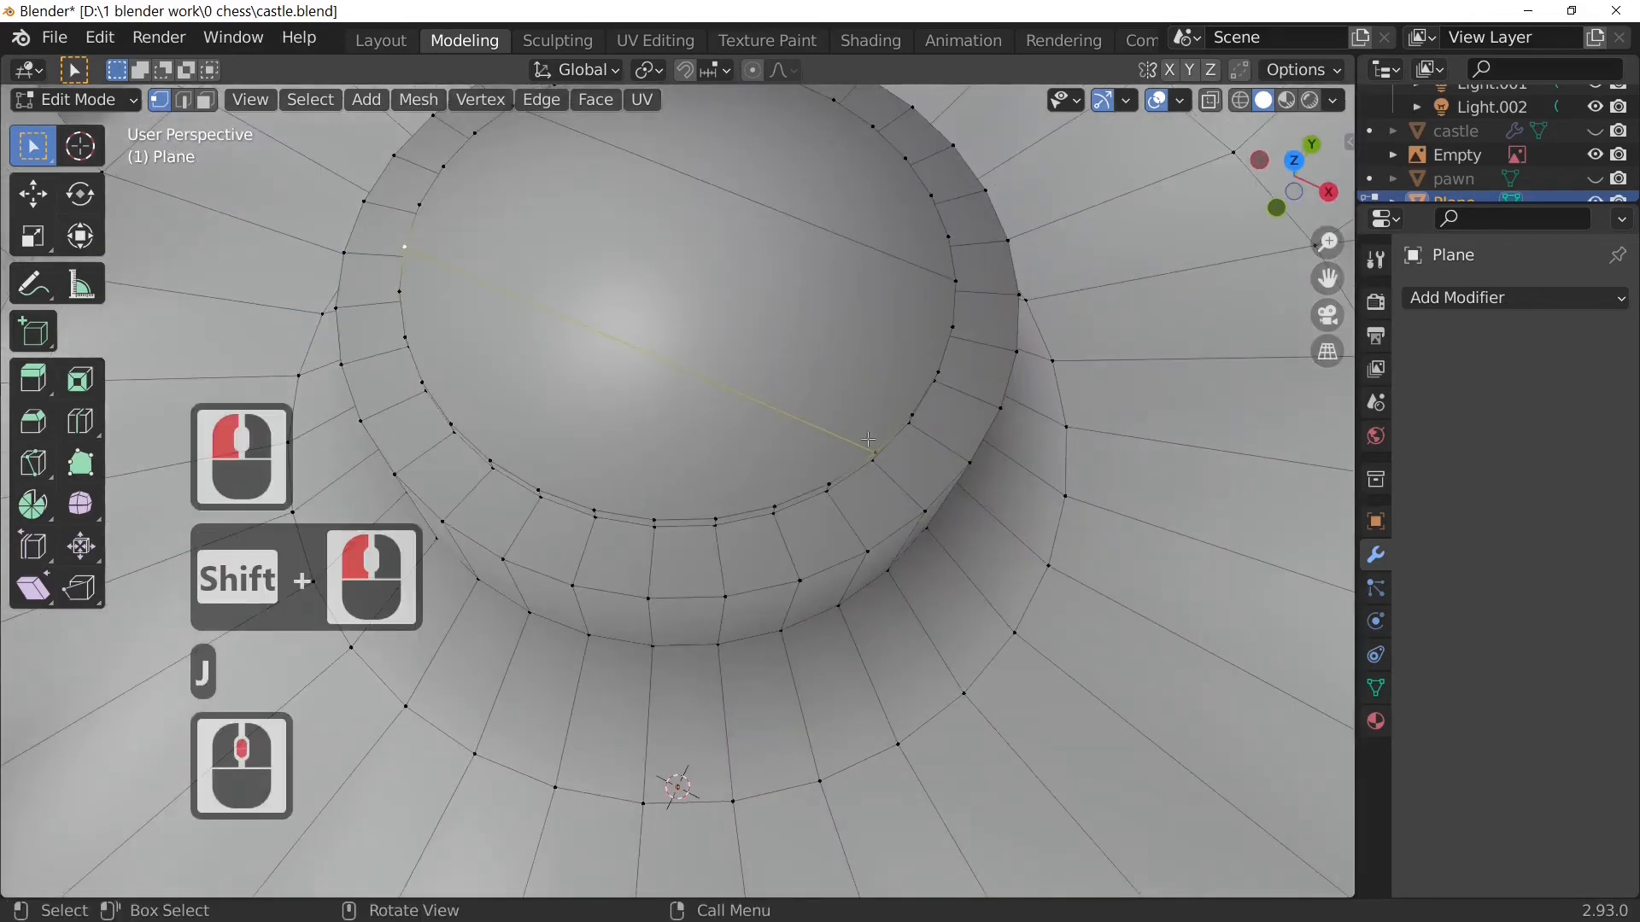
click(954, 284)
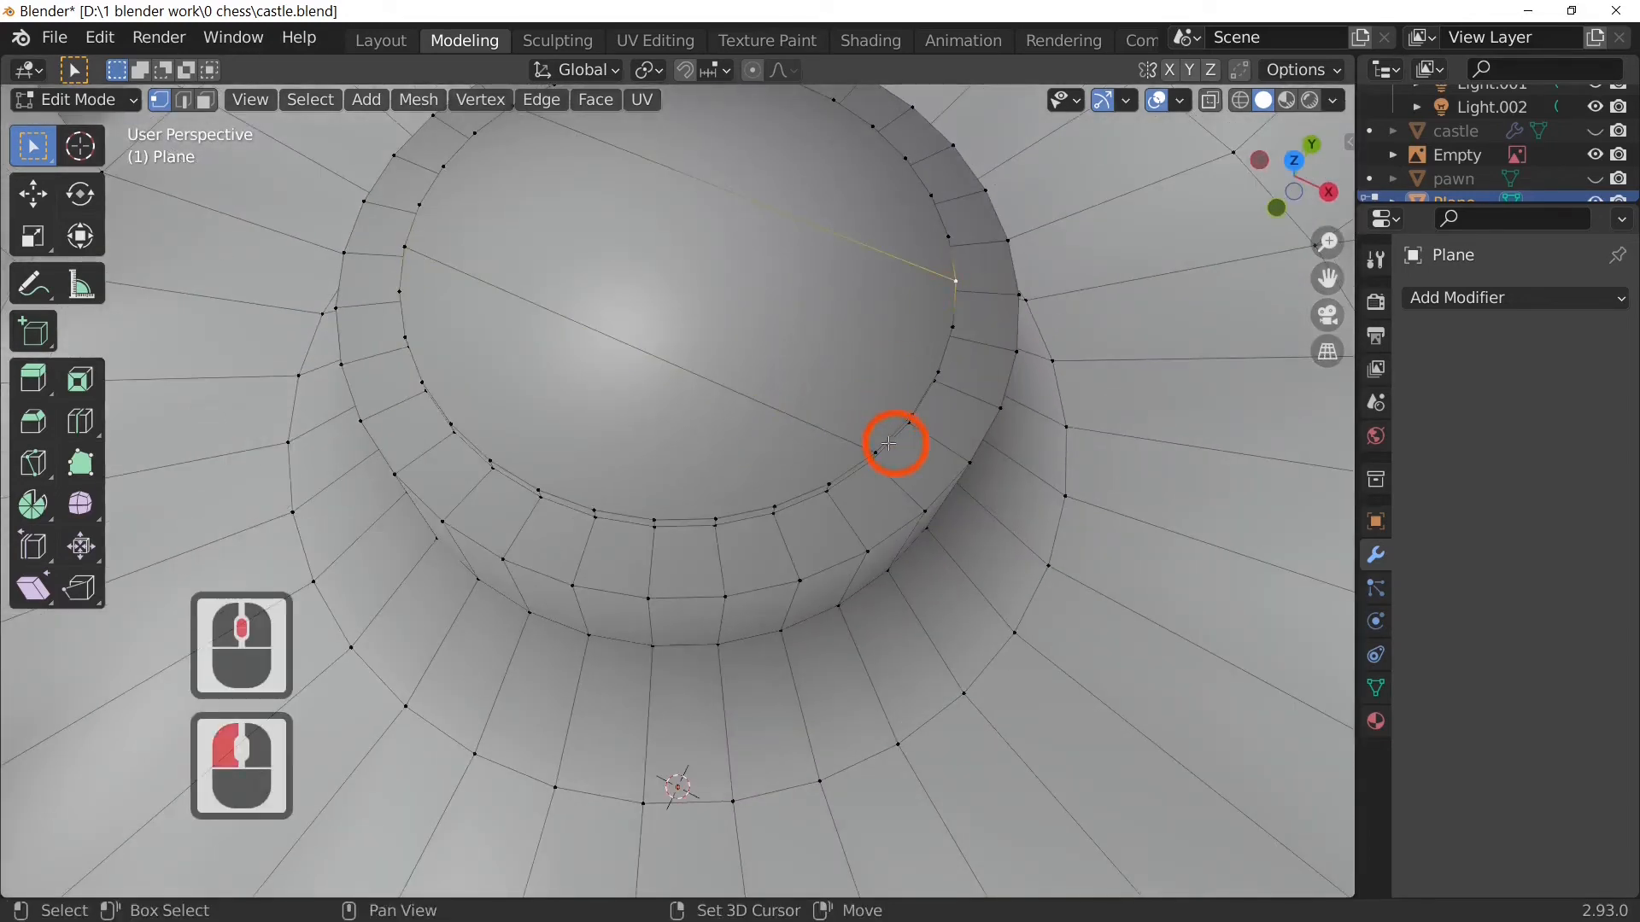
shift+click(908, 406)
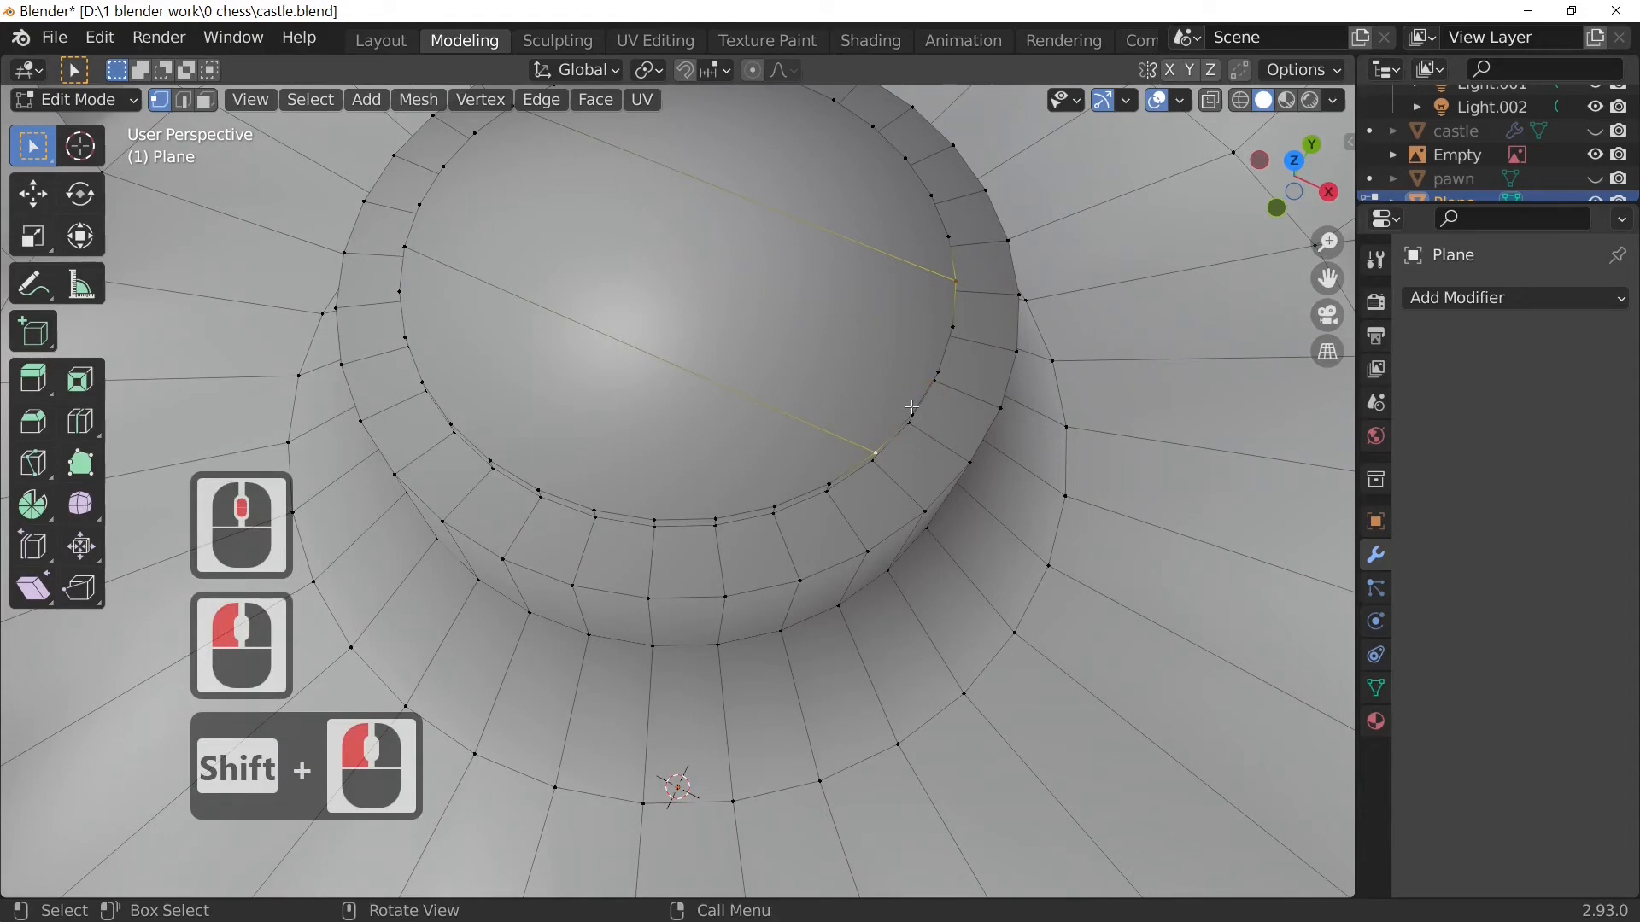
key(j)
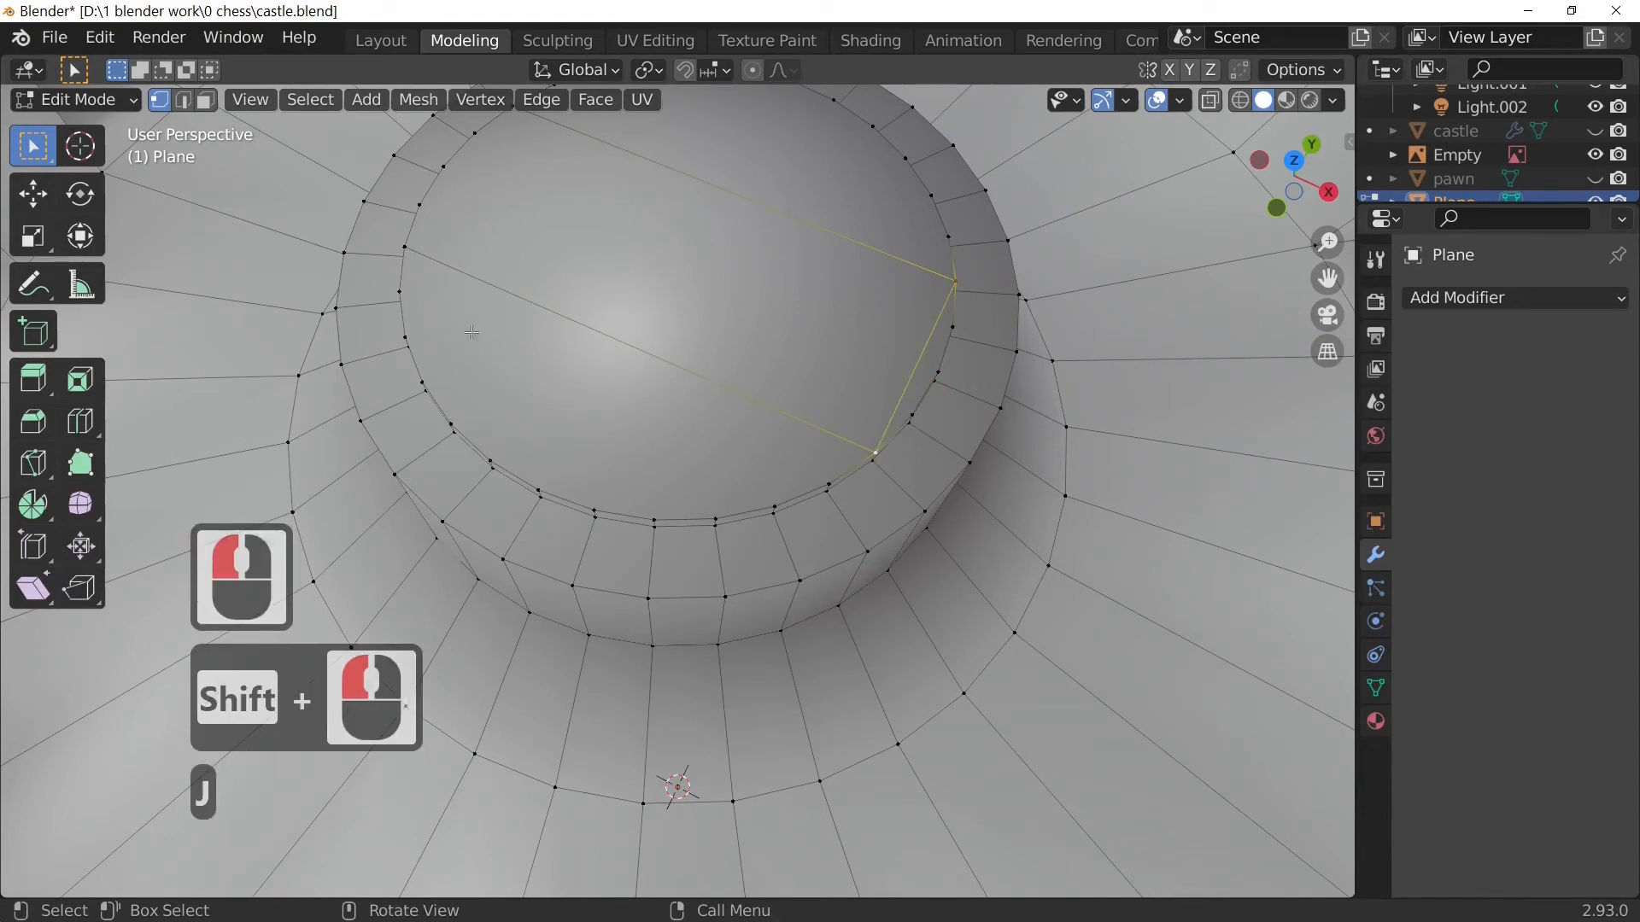
click(416, 243)
middle_drag(494, 191, 520, 395)
shift+click(453, 483)
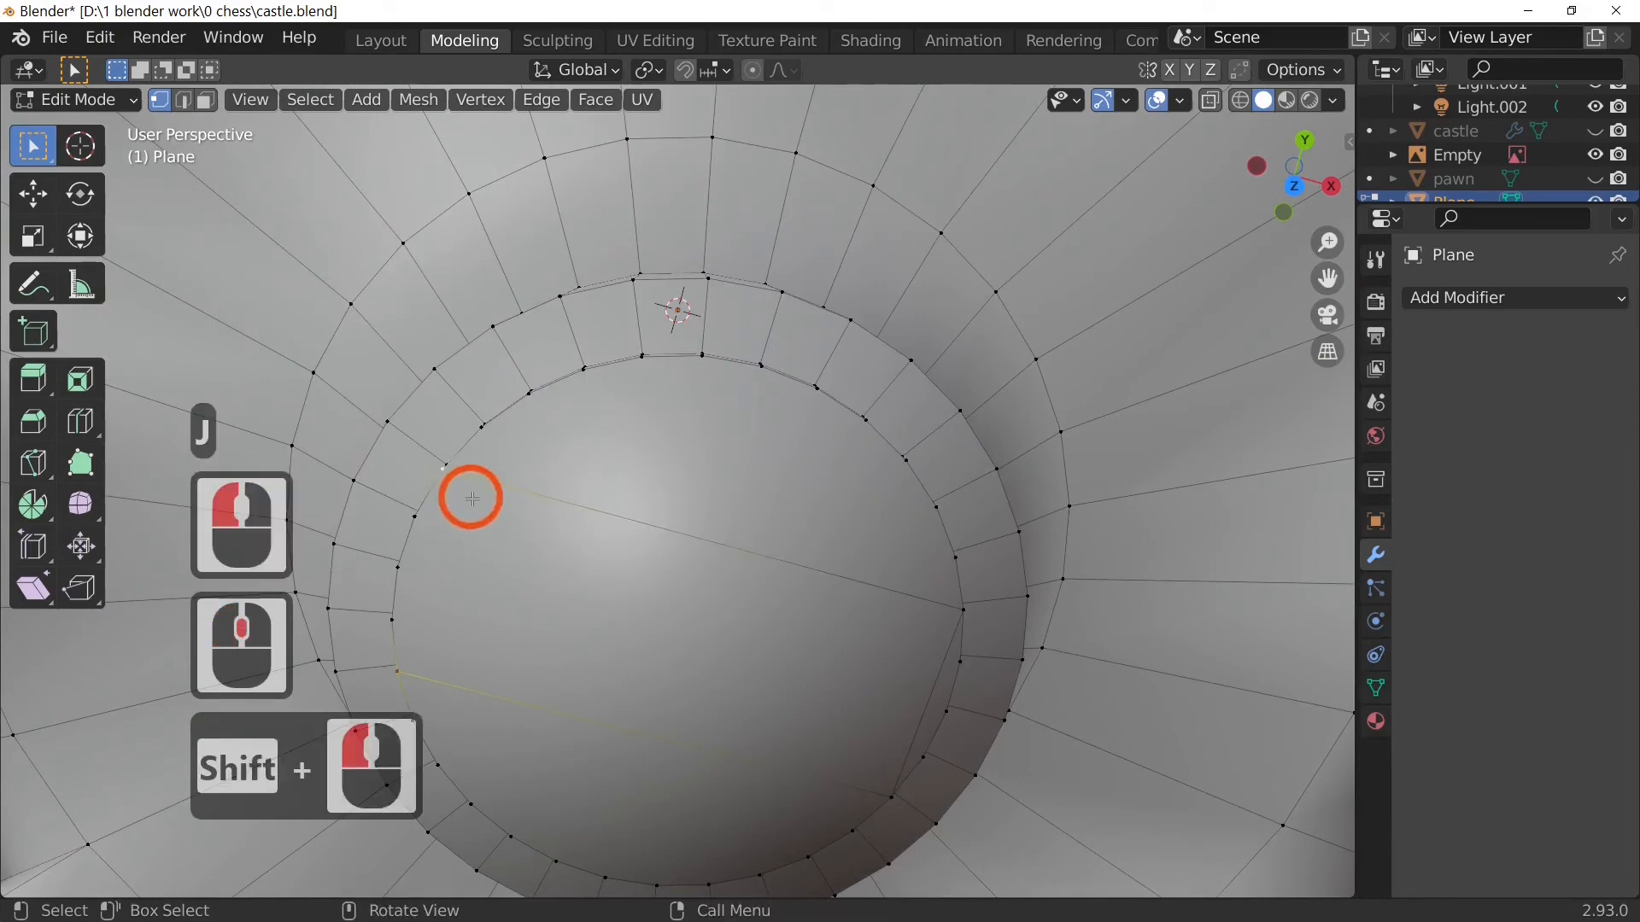
key(j)
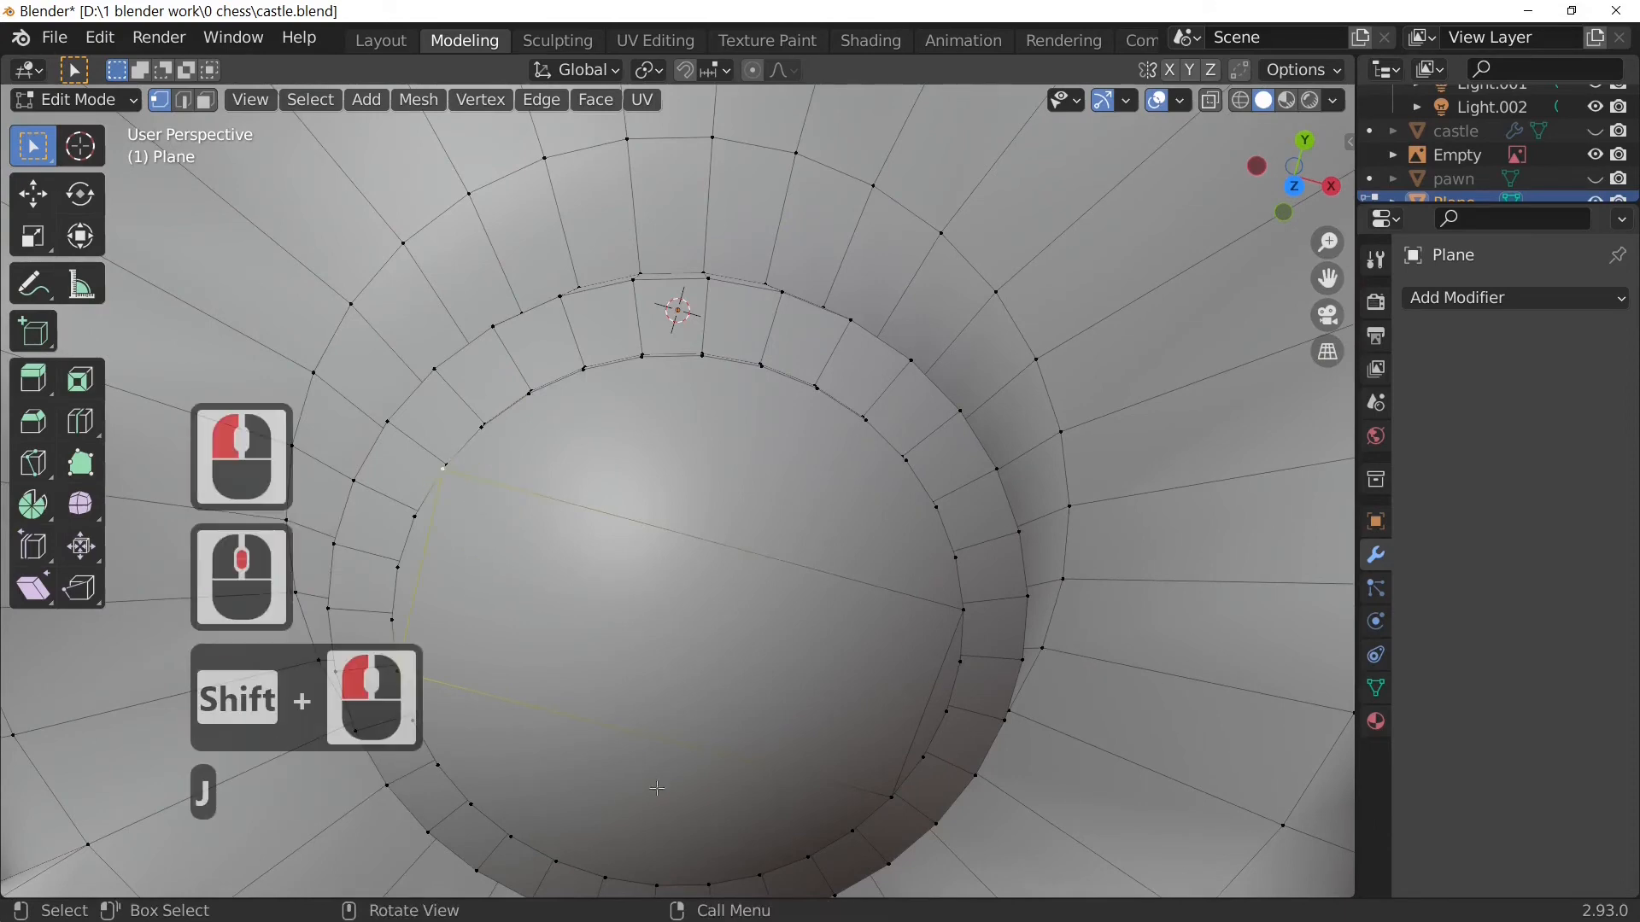
Step: Switch to face selection, select the rectangular face in the cap, and view the model from the front
middle_drag(661, 730, 663, 556)
scroll(711, 490, down, 2)
key(Tab)
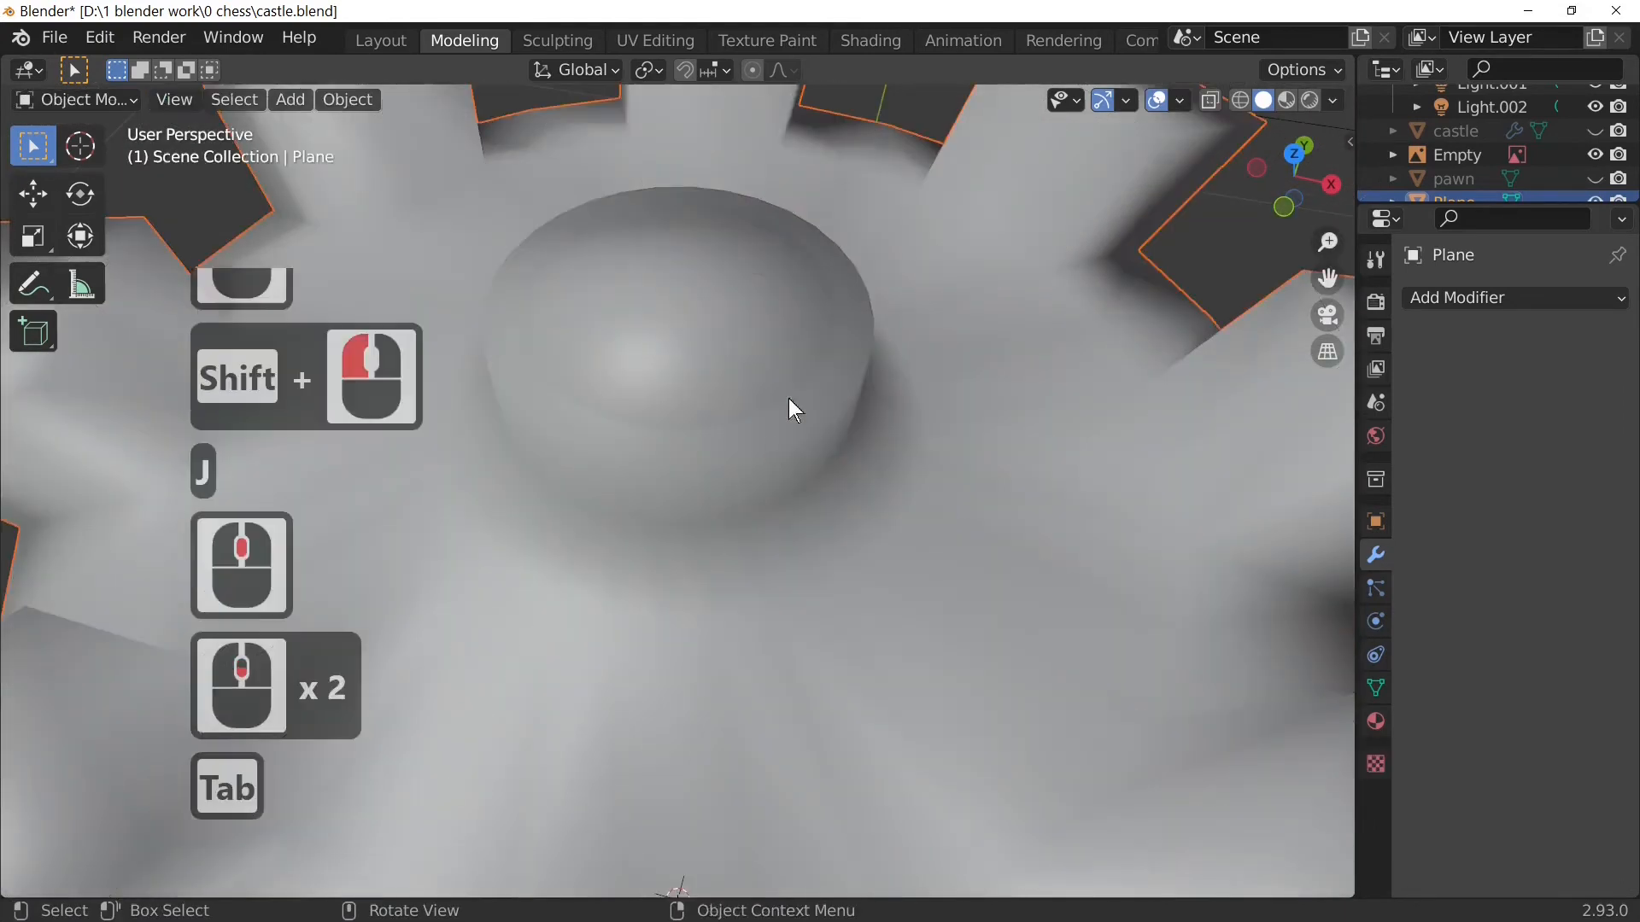
key(Tab)
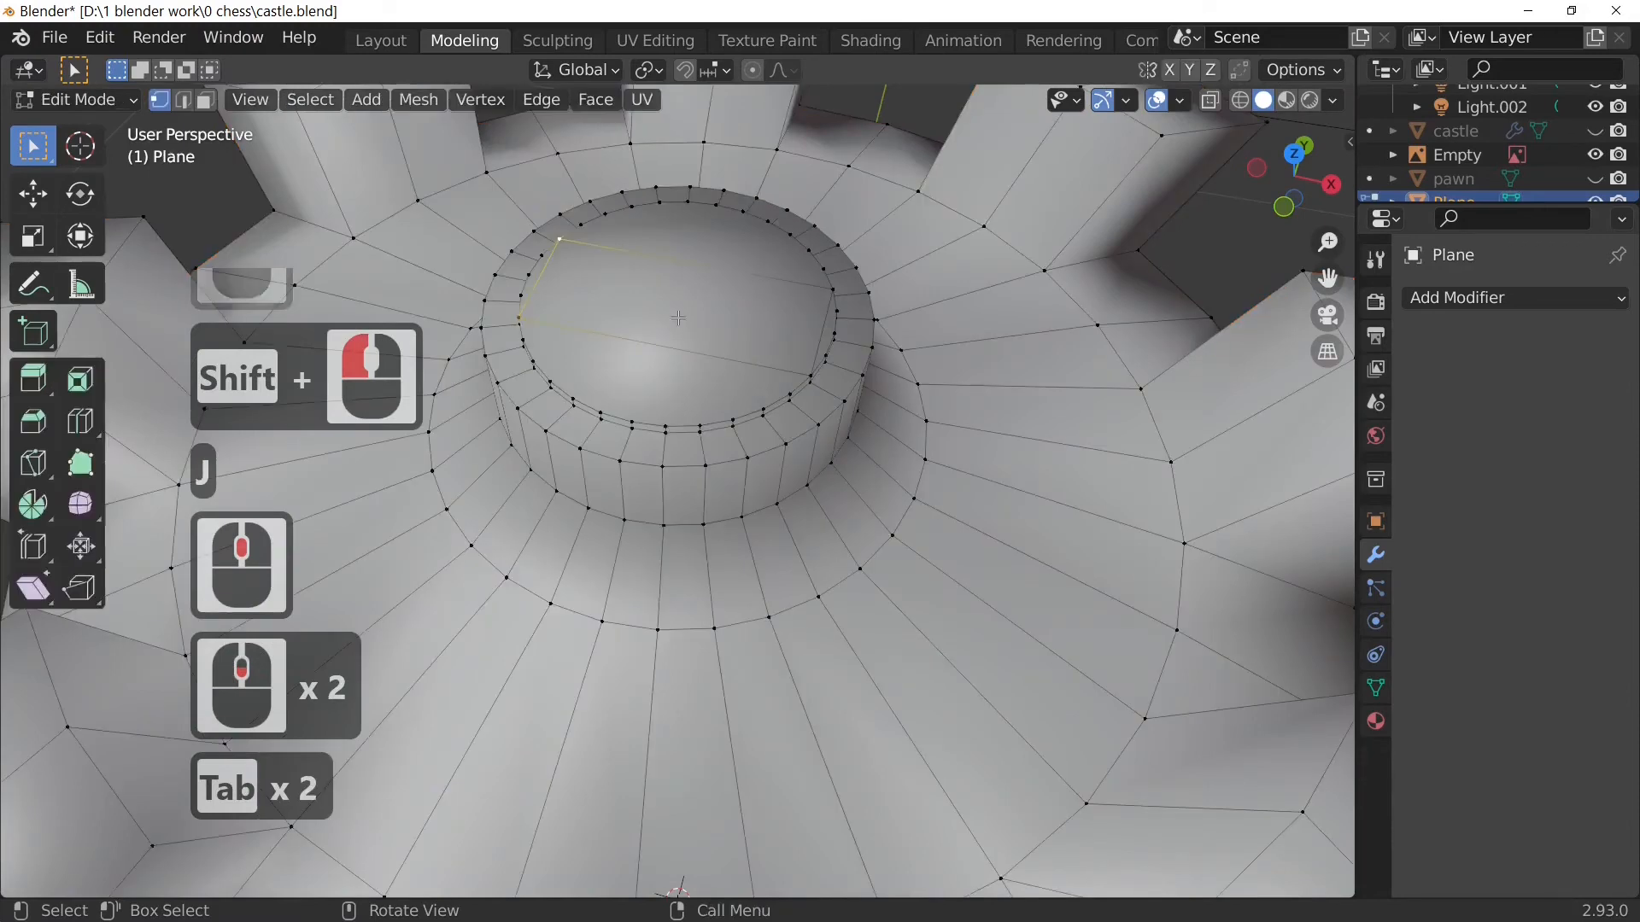
click(207, 105)
click(744, 369)
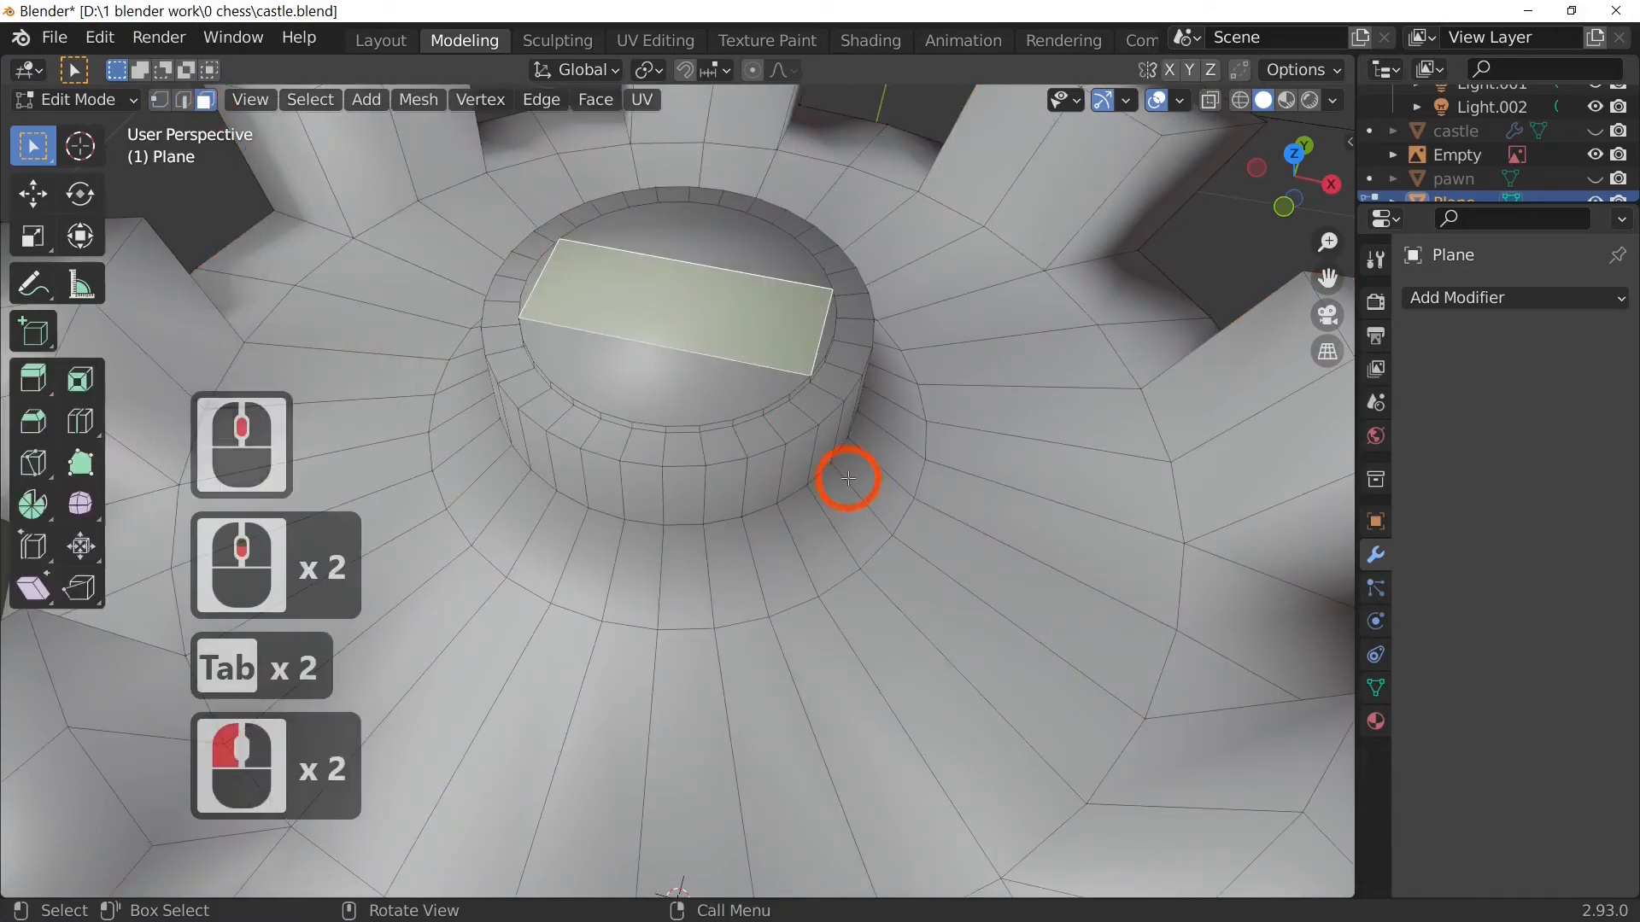
middle_drag(849, 478, 798, 399)
key(1)
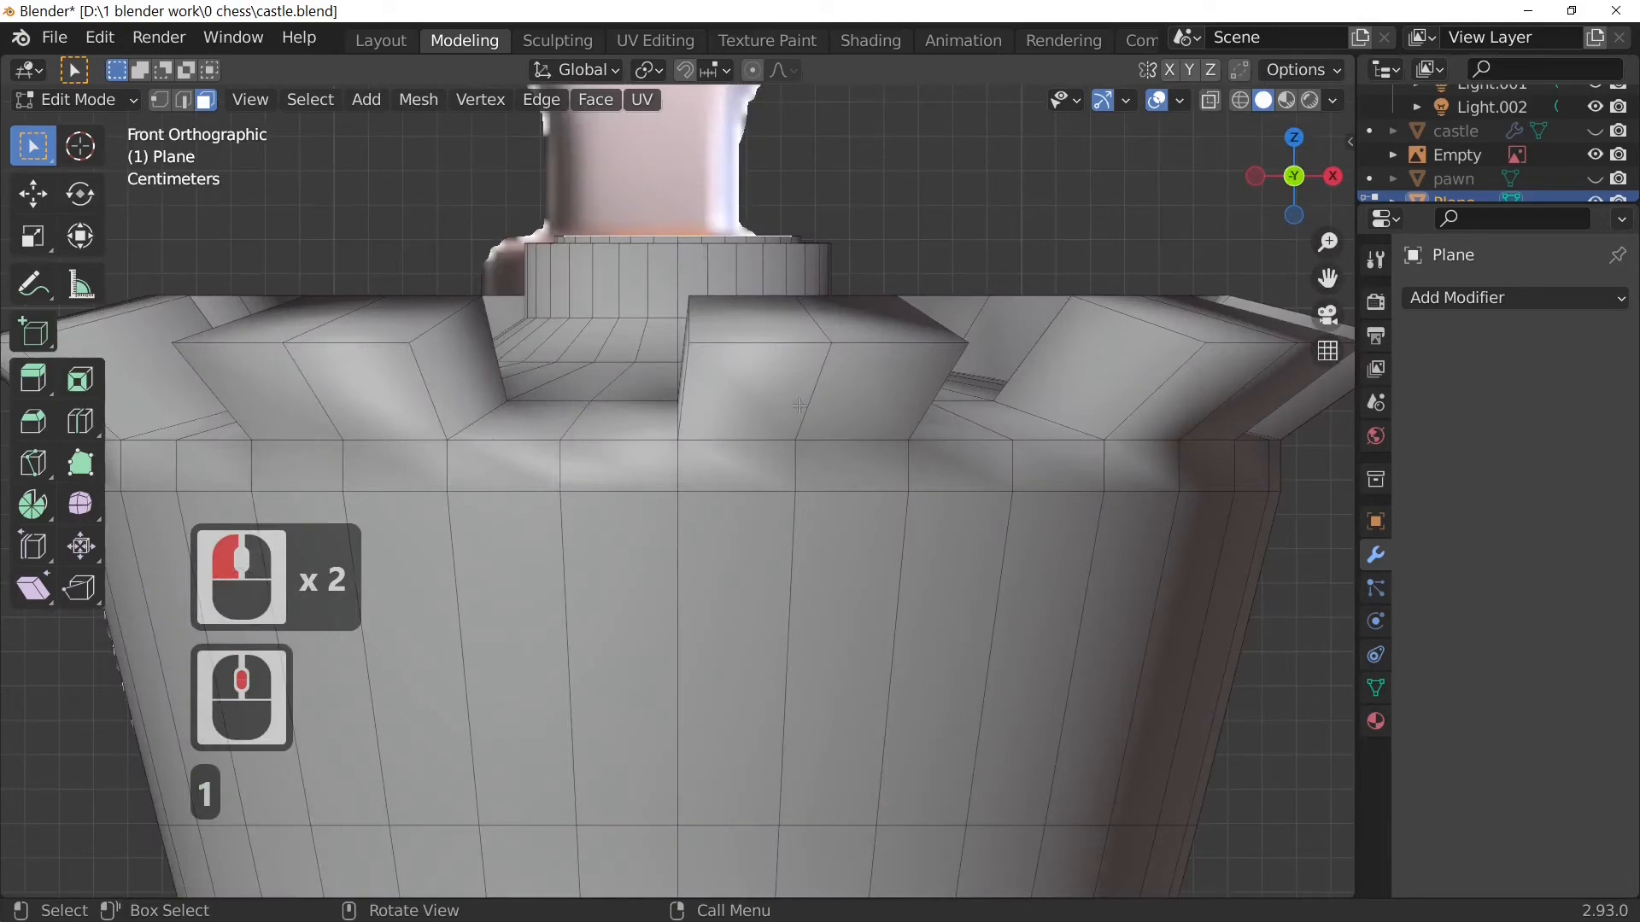
key(e)
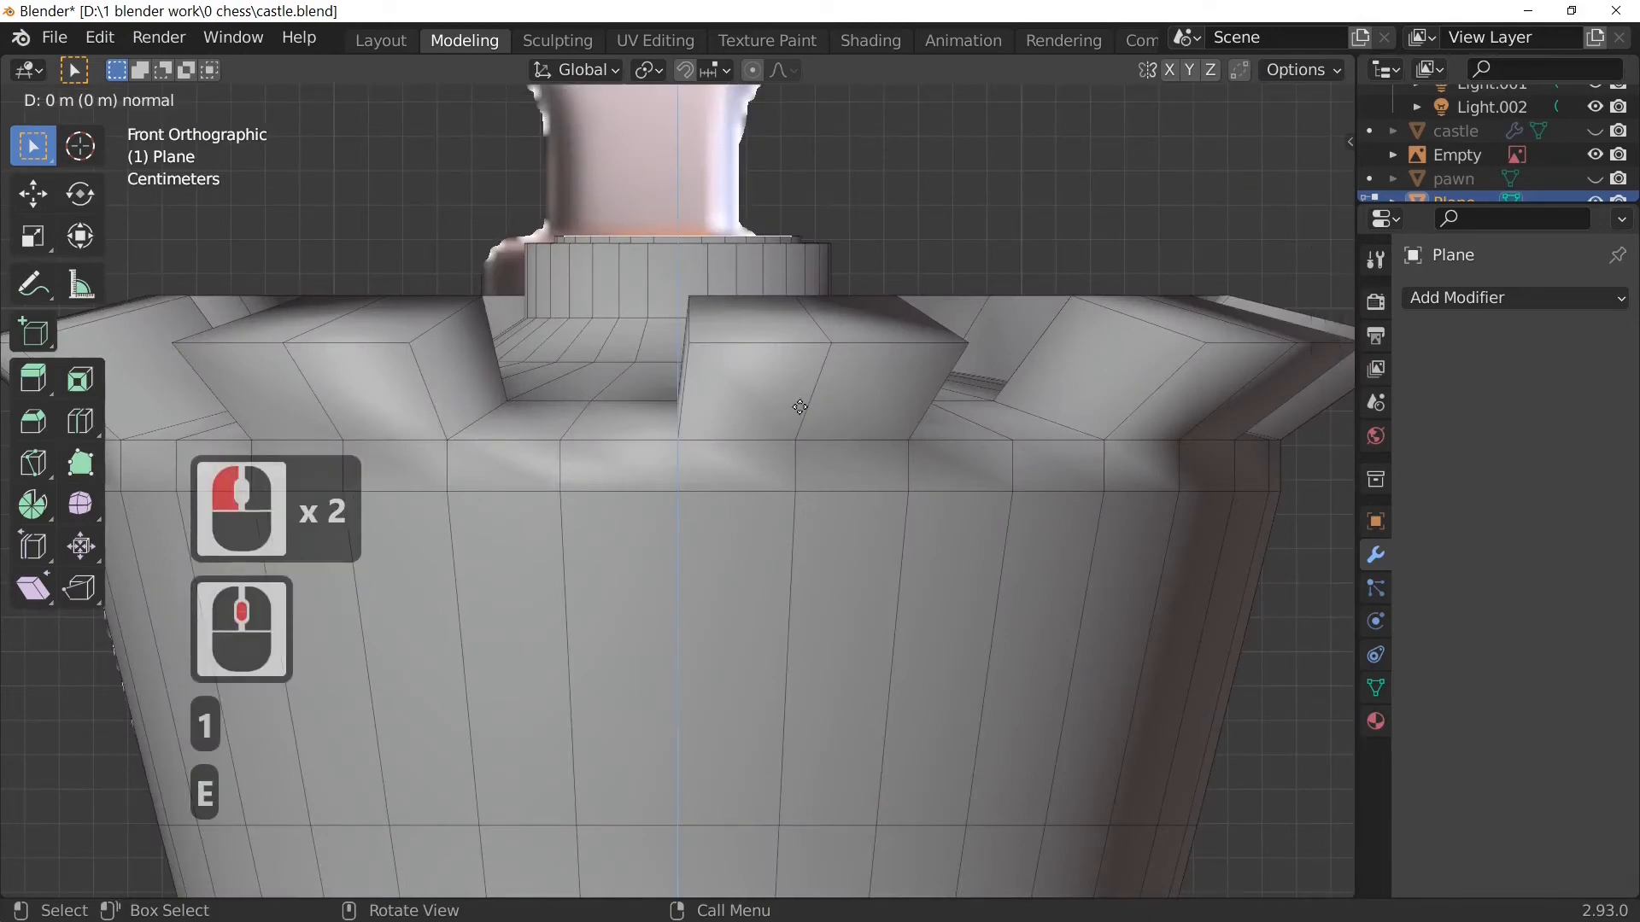
key(z)
click(790, 332)
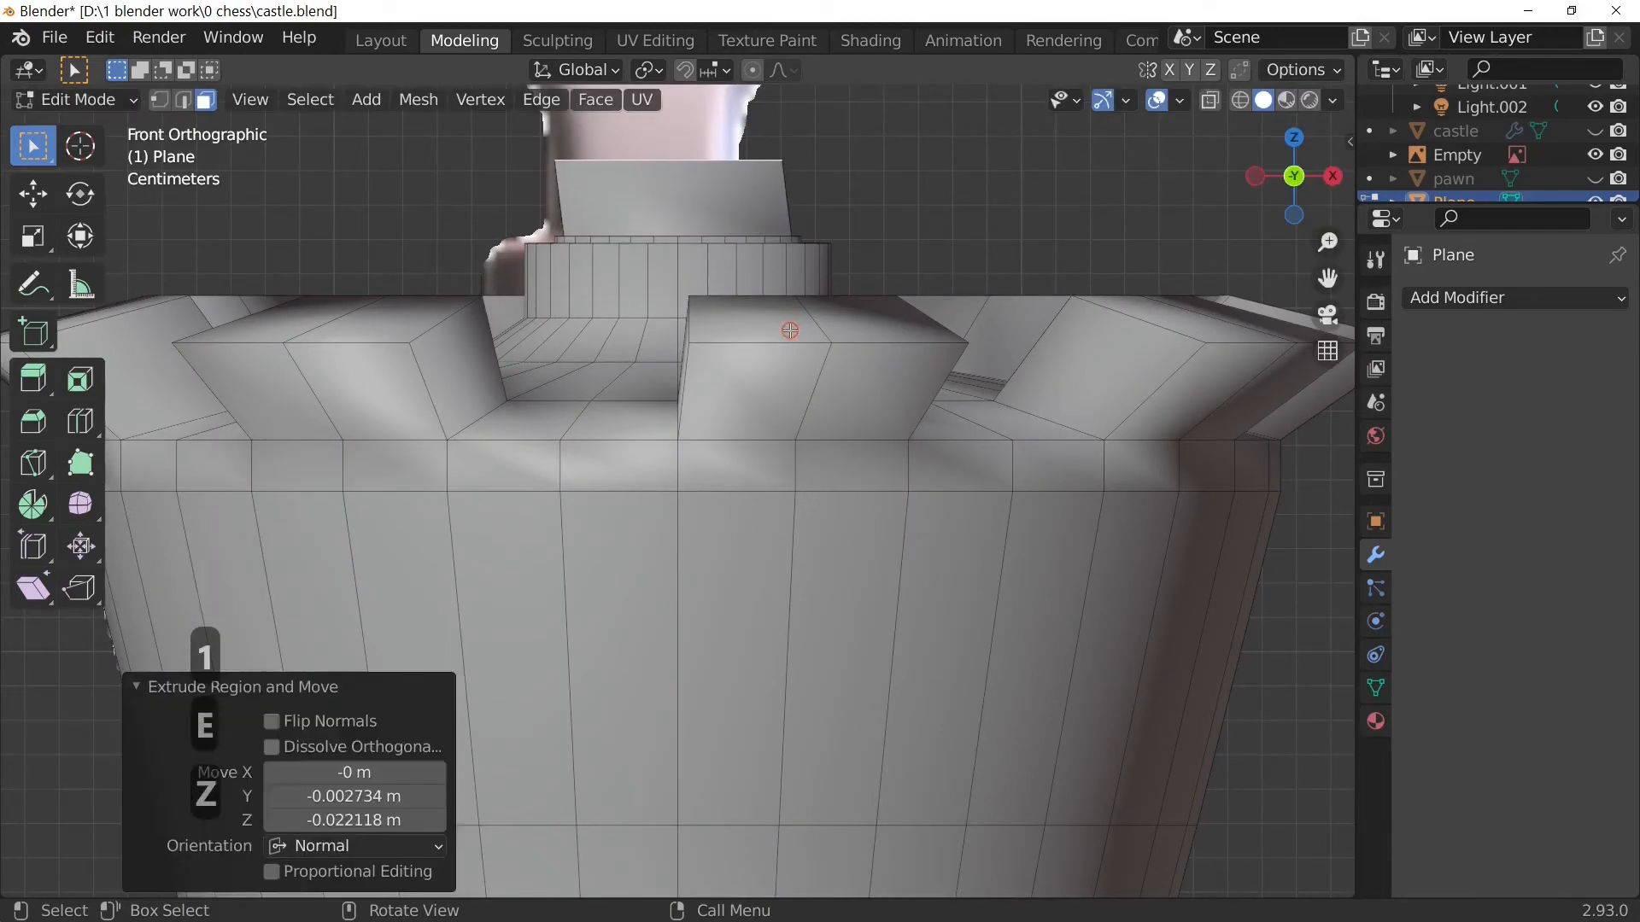
key(ctrl+z)
Step: Extrude the rectangular face about 0.05 m upward along Z to the underside of the reference cross's arms
scroll(829, 411, down, 3)
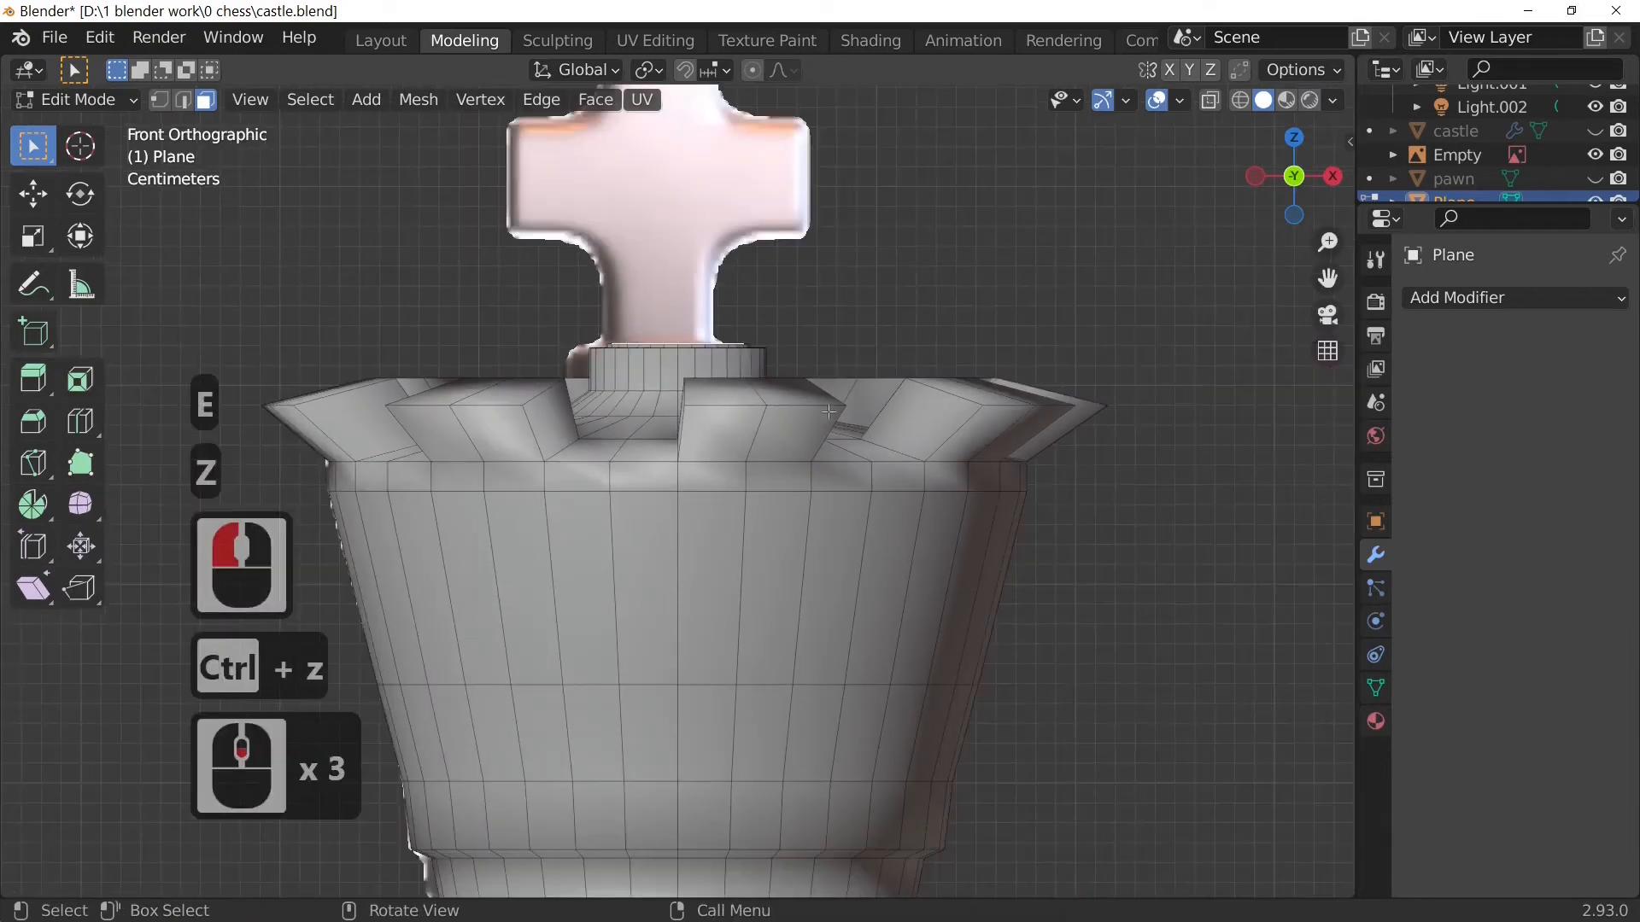
key(e)
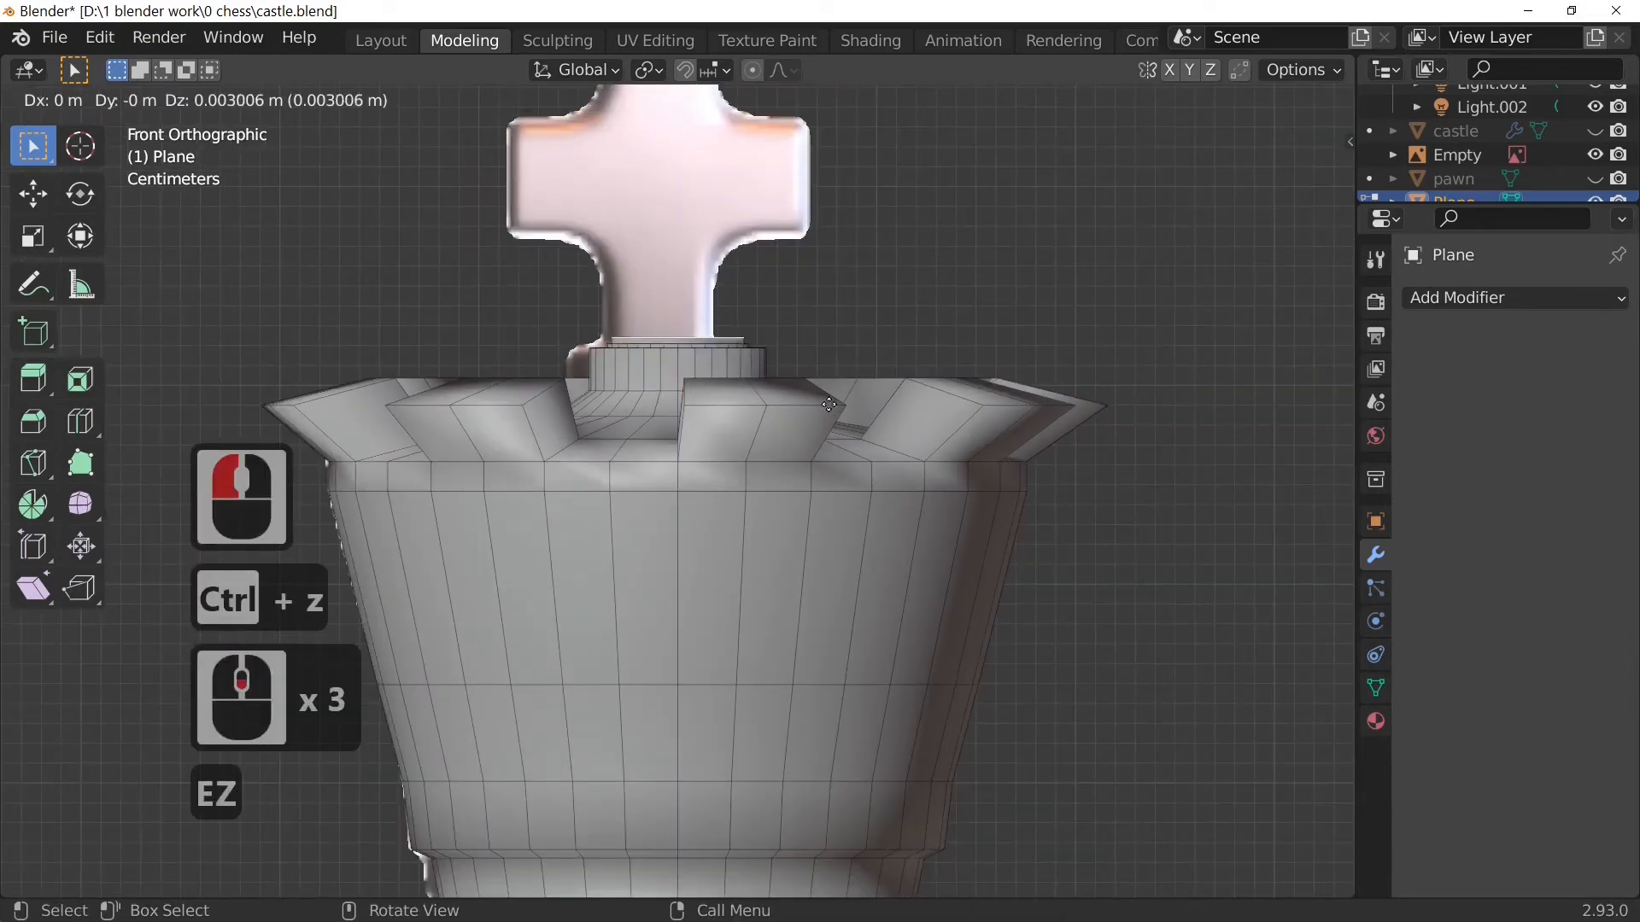
click(829, 312)
click(828, 313)
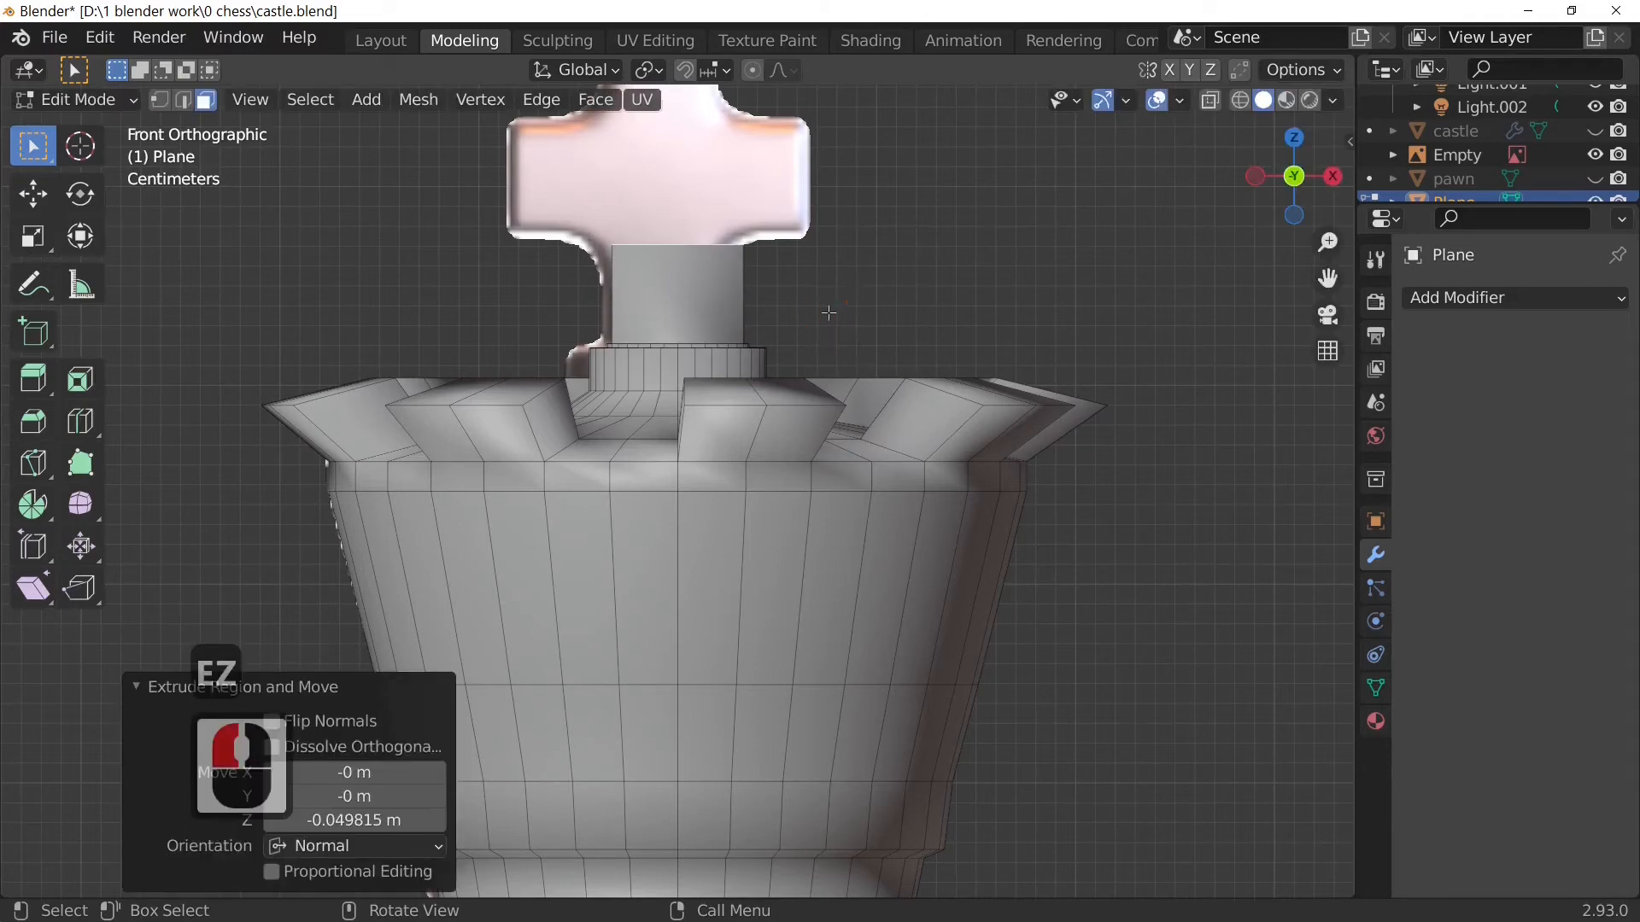
Step: Extrude the post's top face about 0.003 m upward along Z to form a thin support segment beneath the cross arms
key(e)
key(z)
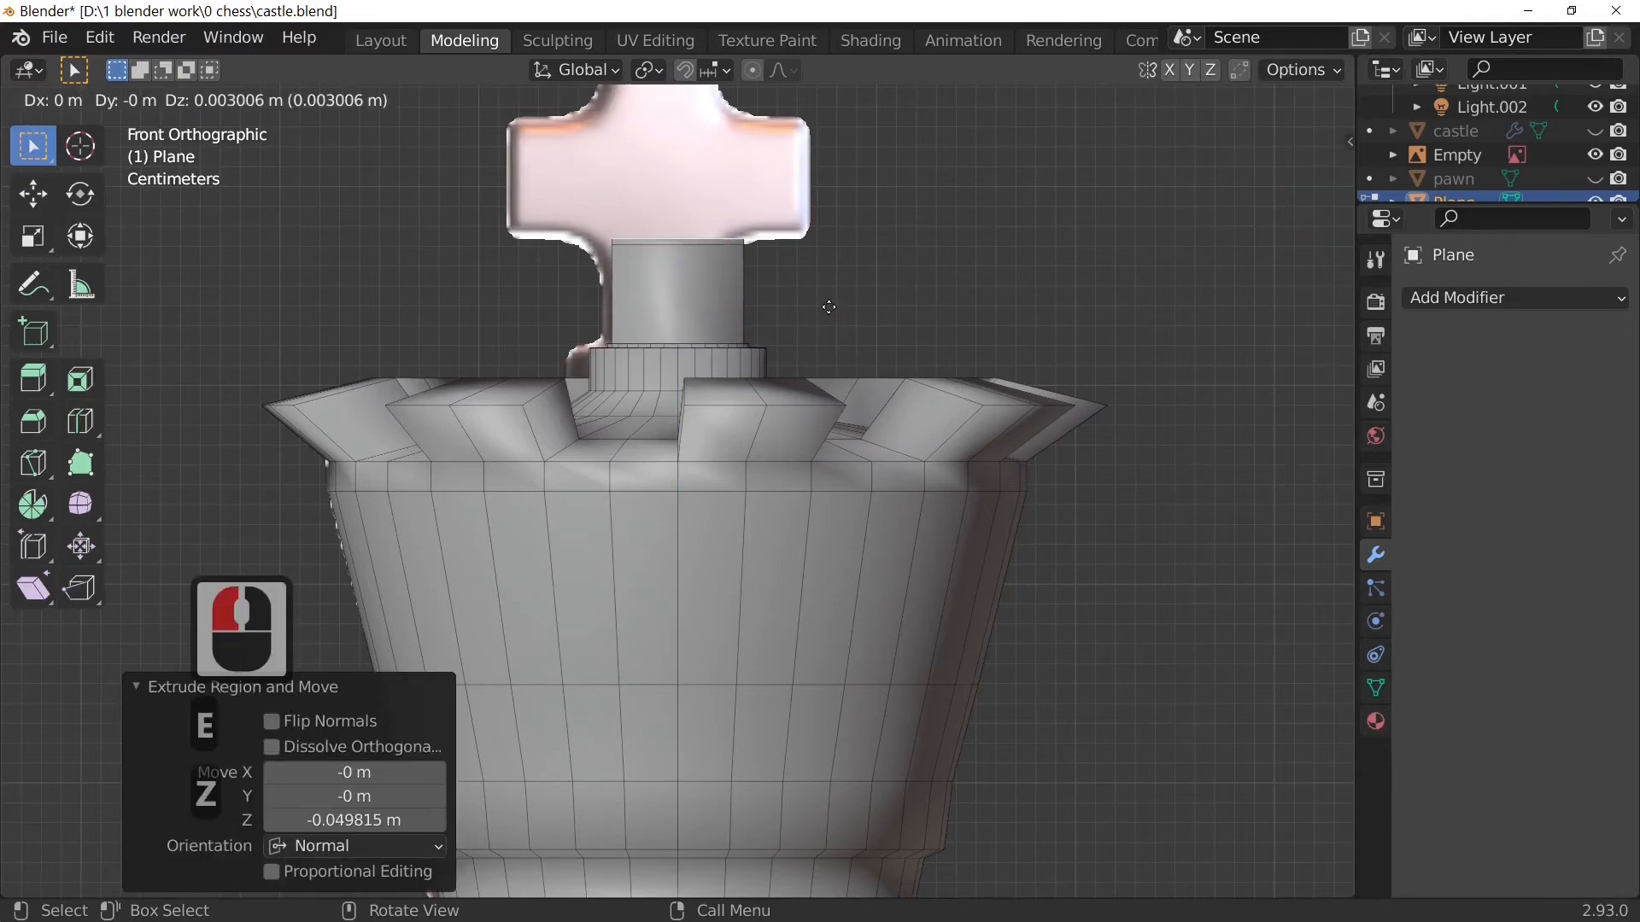
click(829, 307)
Step: Try to extrude the post's top face about 0.06 m upward to the upper edge of the reference cross's arms
key(e)
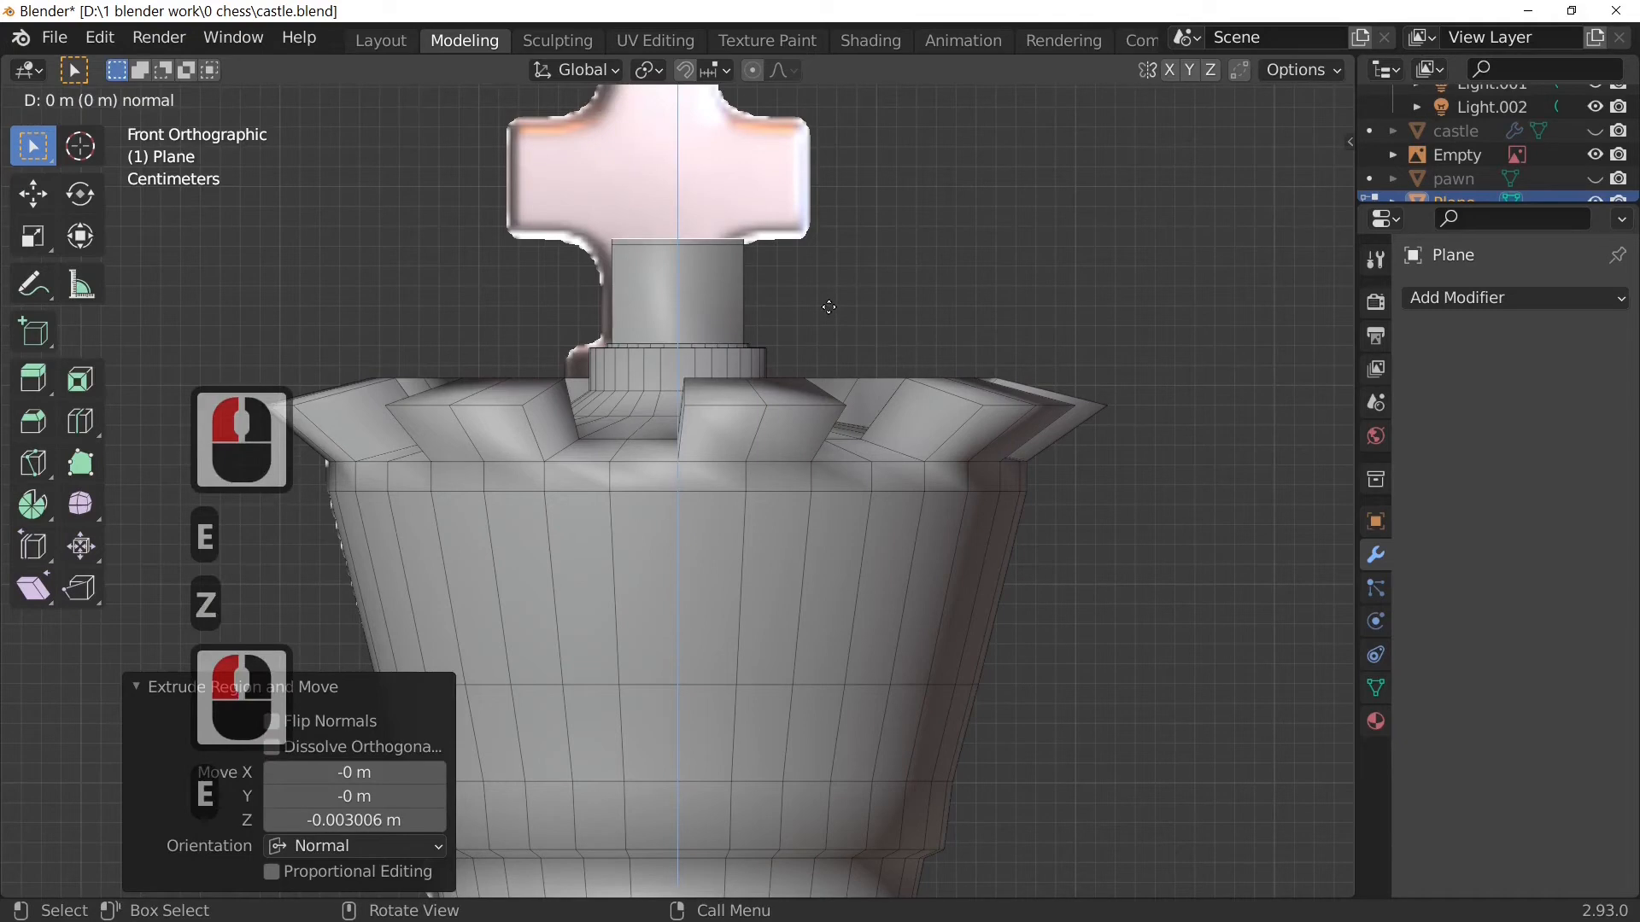
key(z)
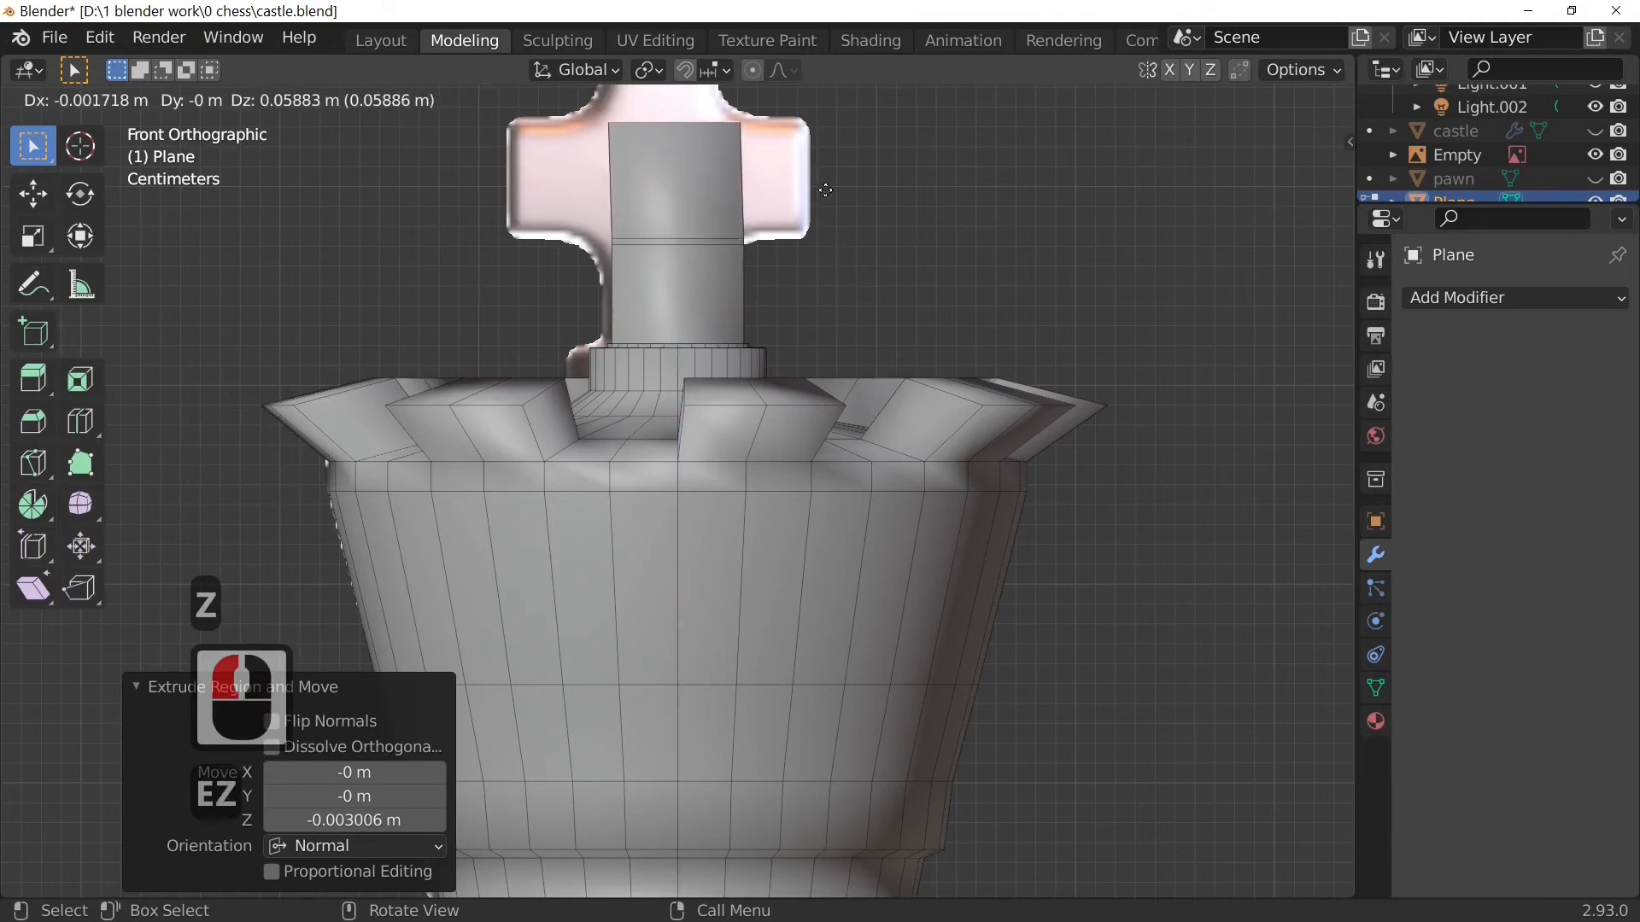
click(825, 185)
scroll(860, 372, down, 3)
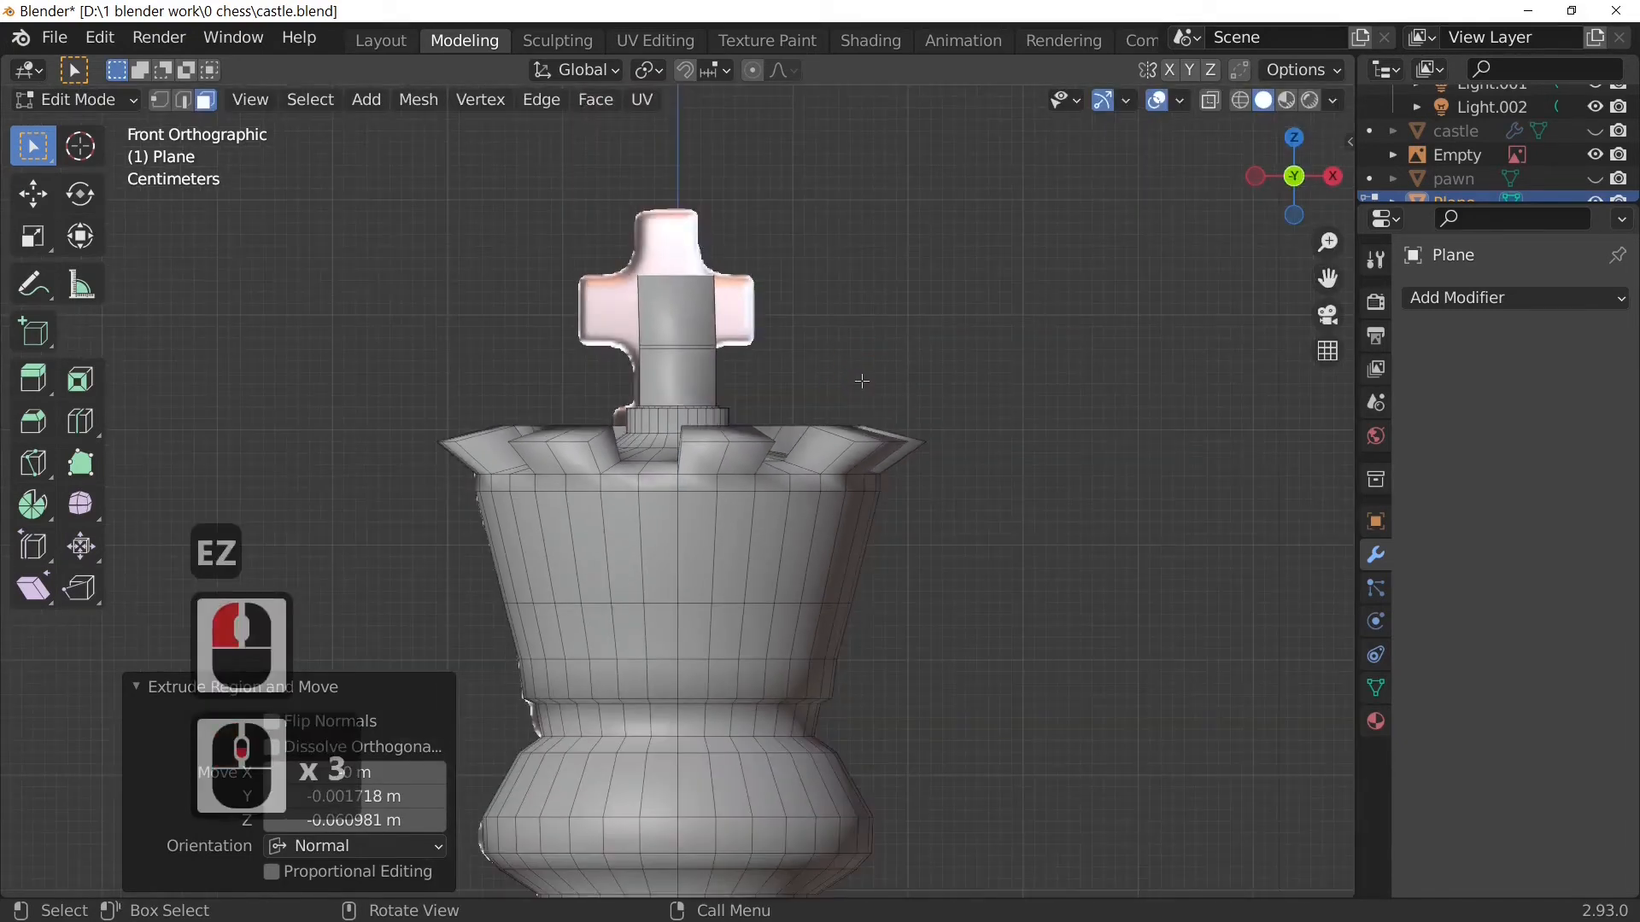
key(ctrl+z)
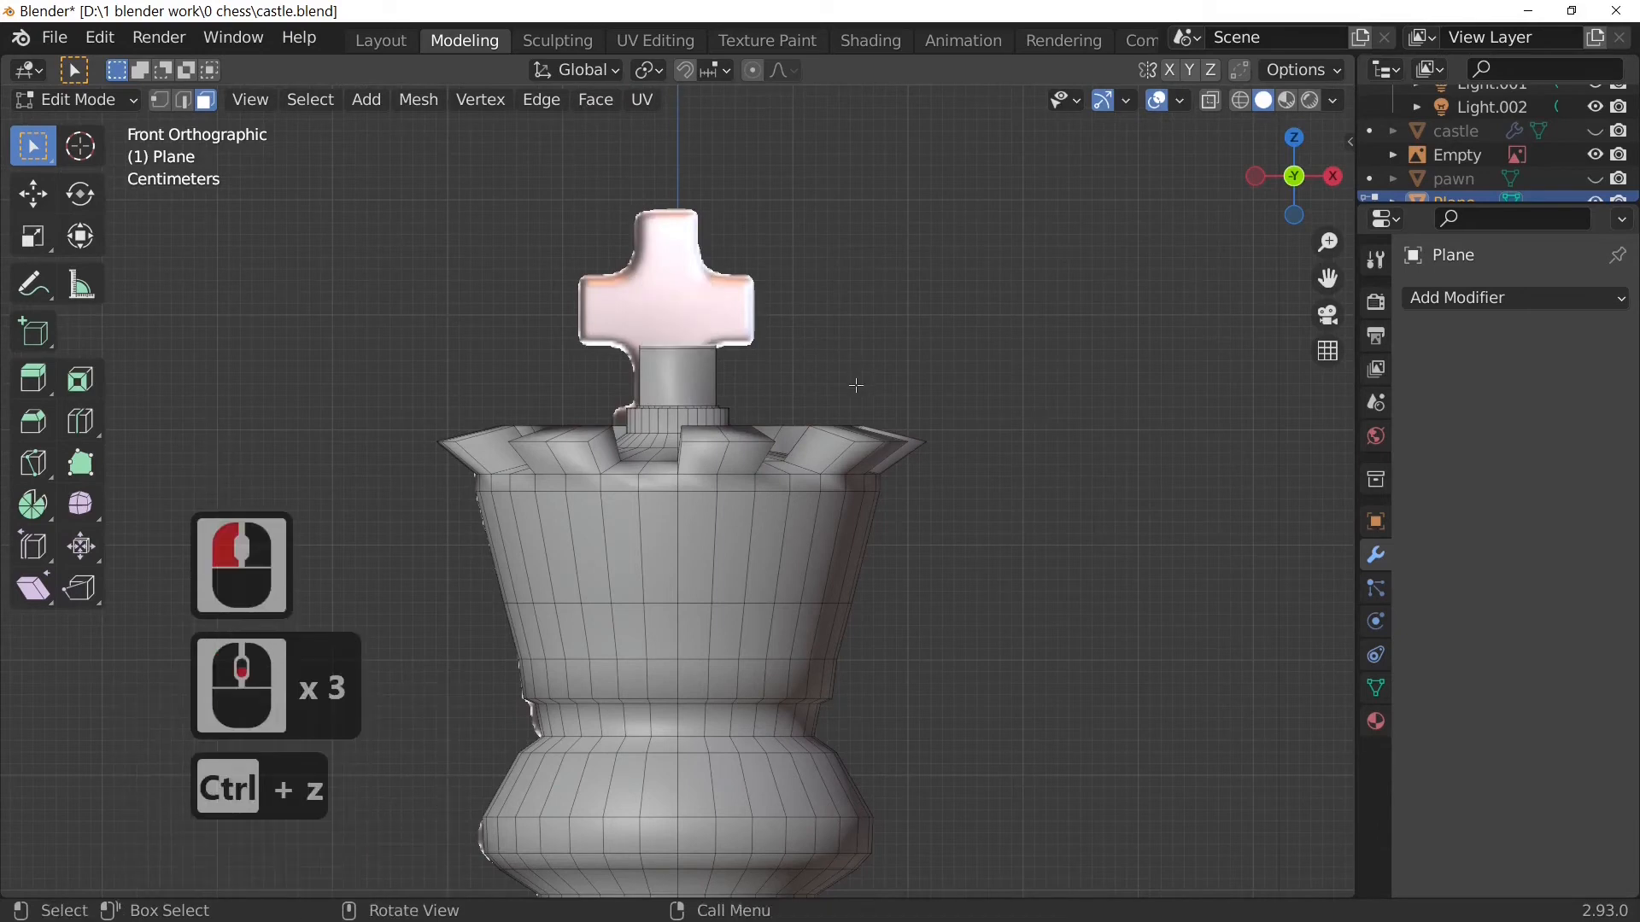
Step: Extrude the post's top face upward in three segments of about 0.068 m, 0.046 m and 0.004 m to the reference cross's top
key(e)
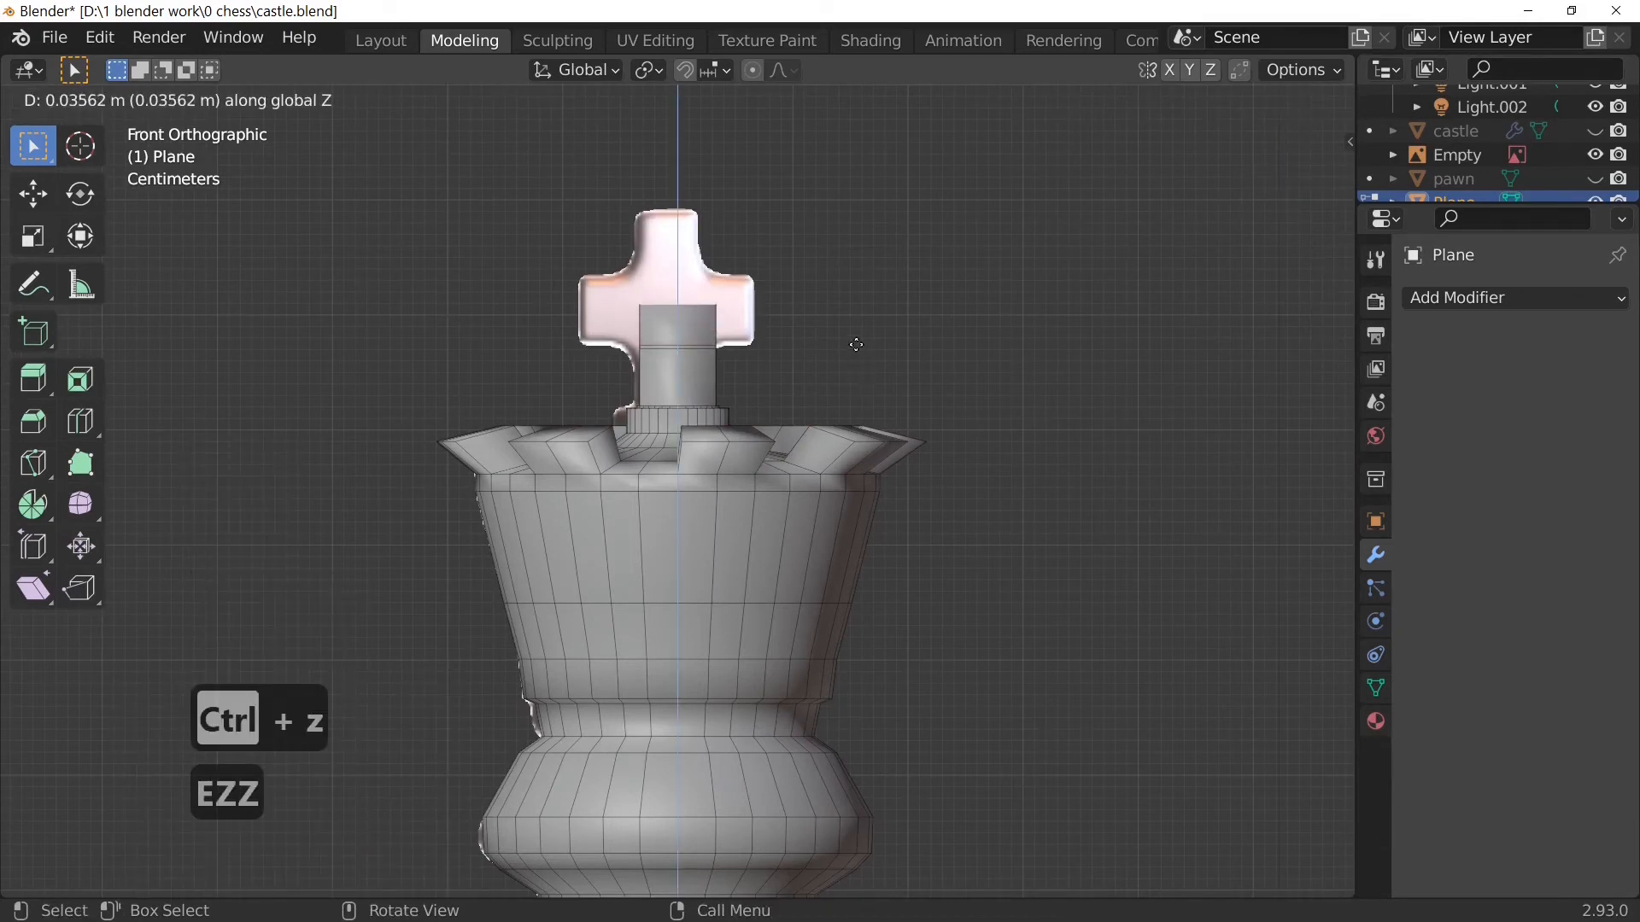
click(856, 308)
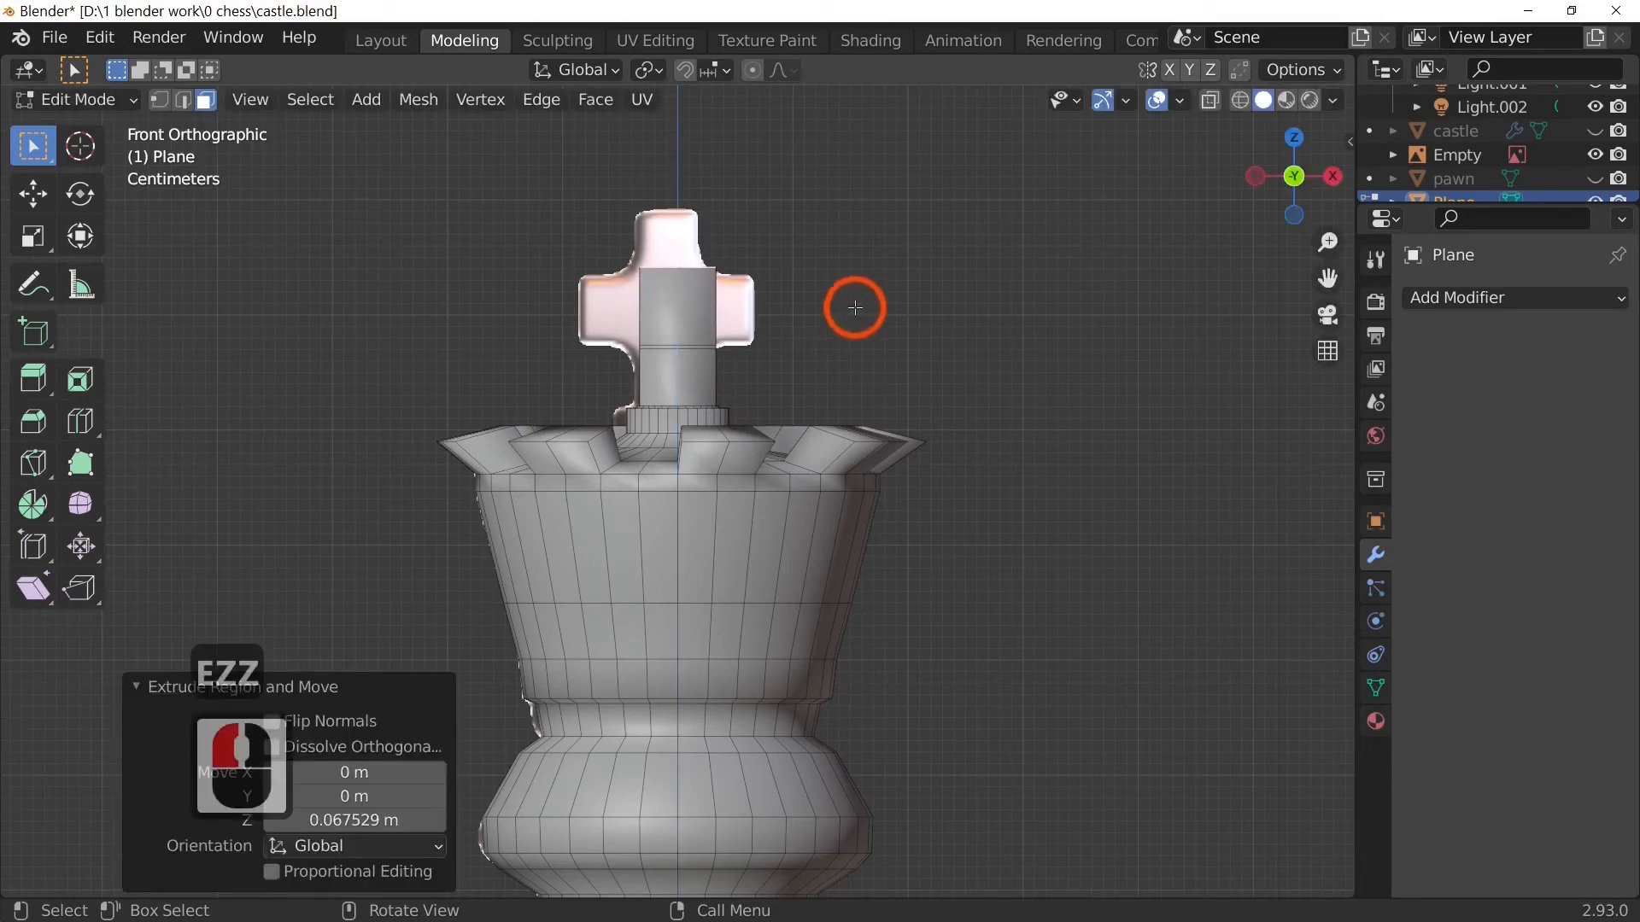
key(e)
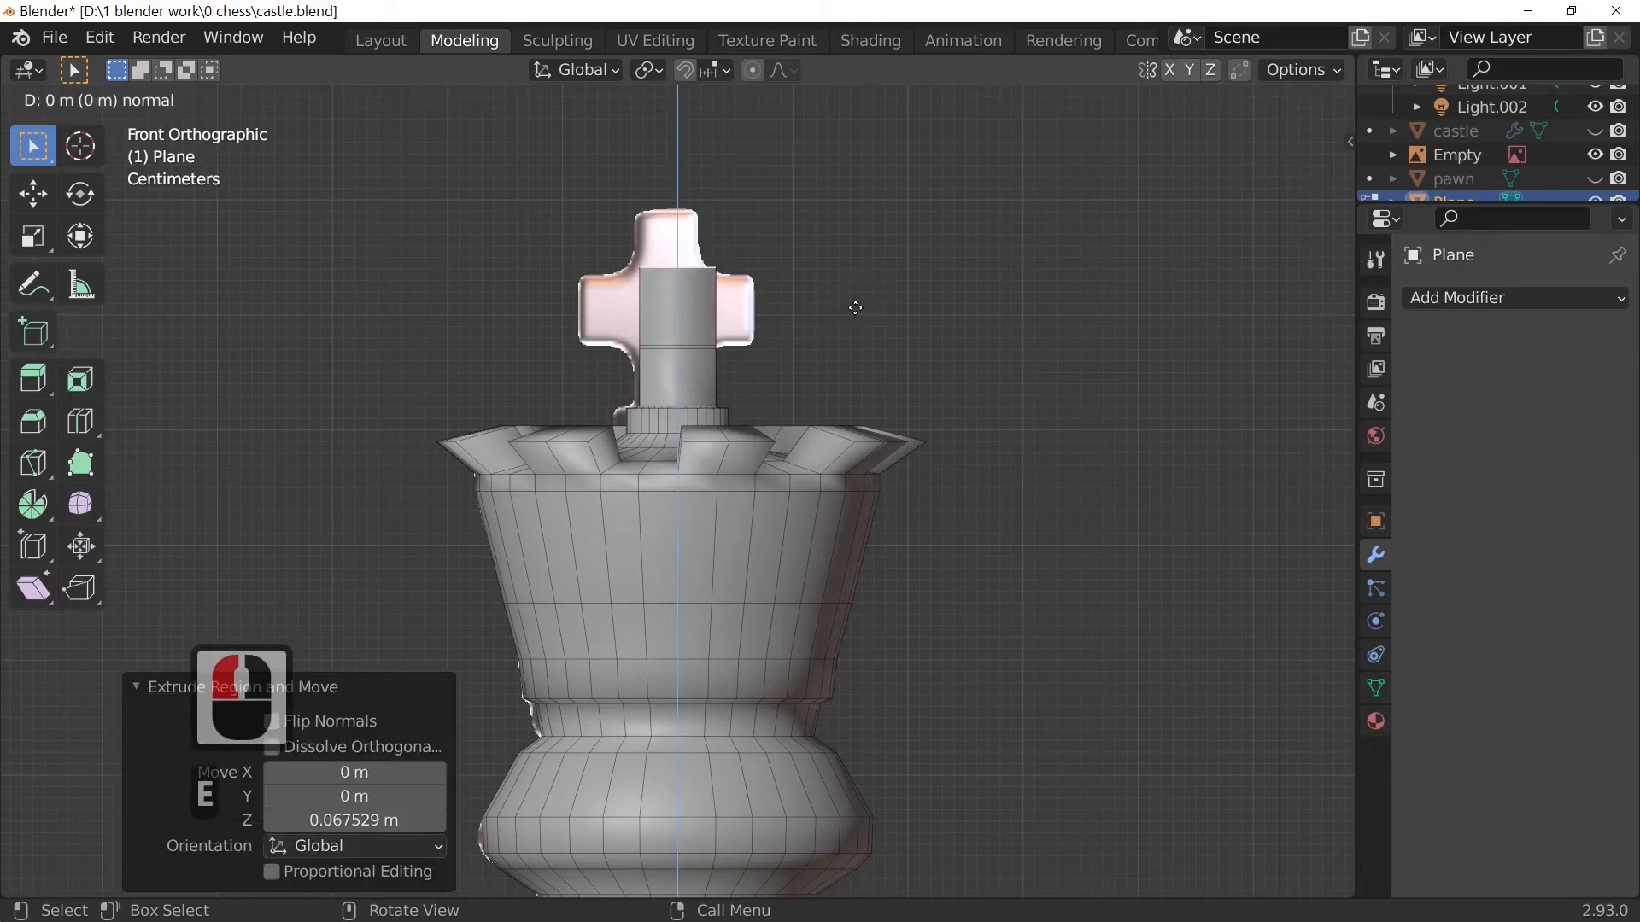
key(z)
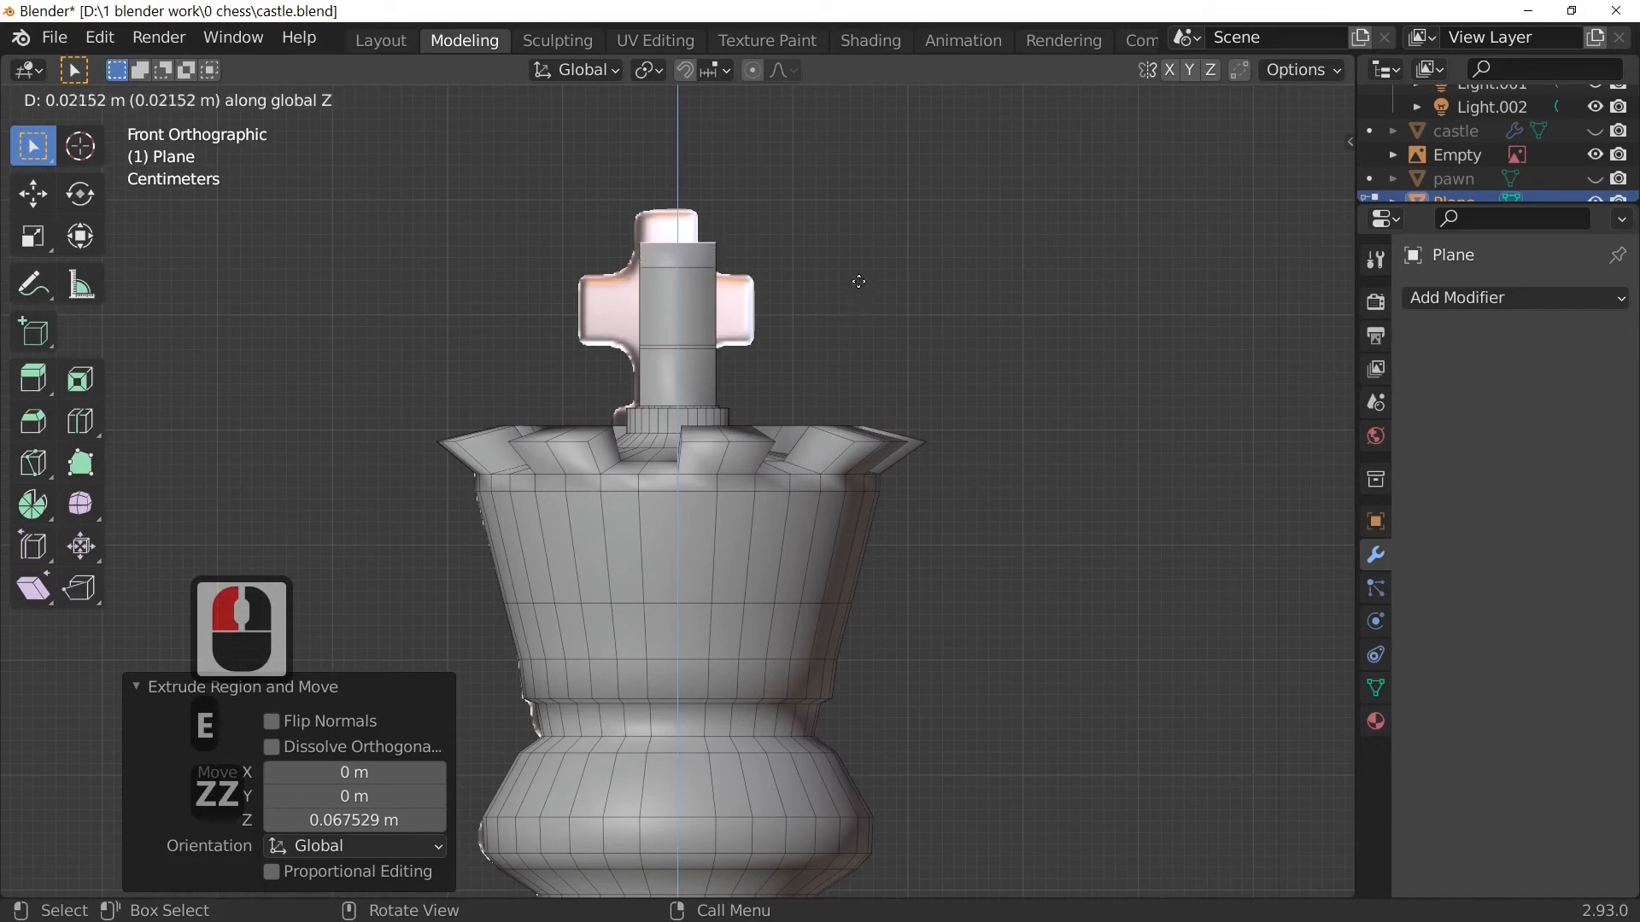
click(861, 256)
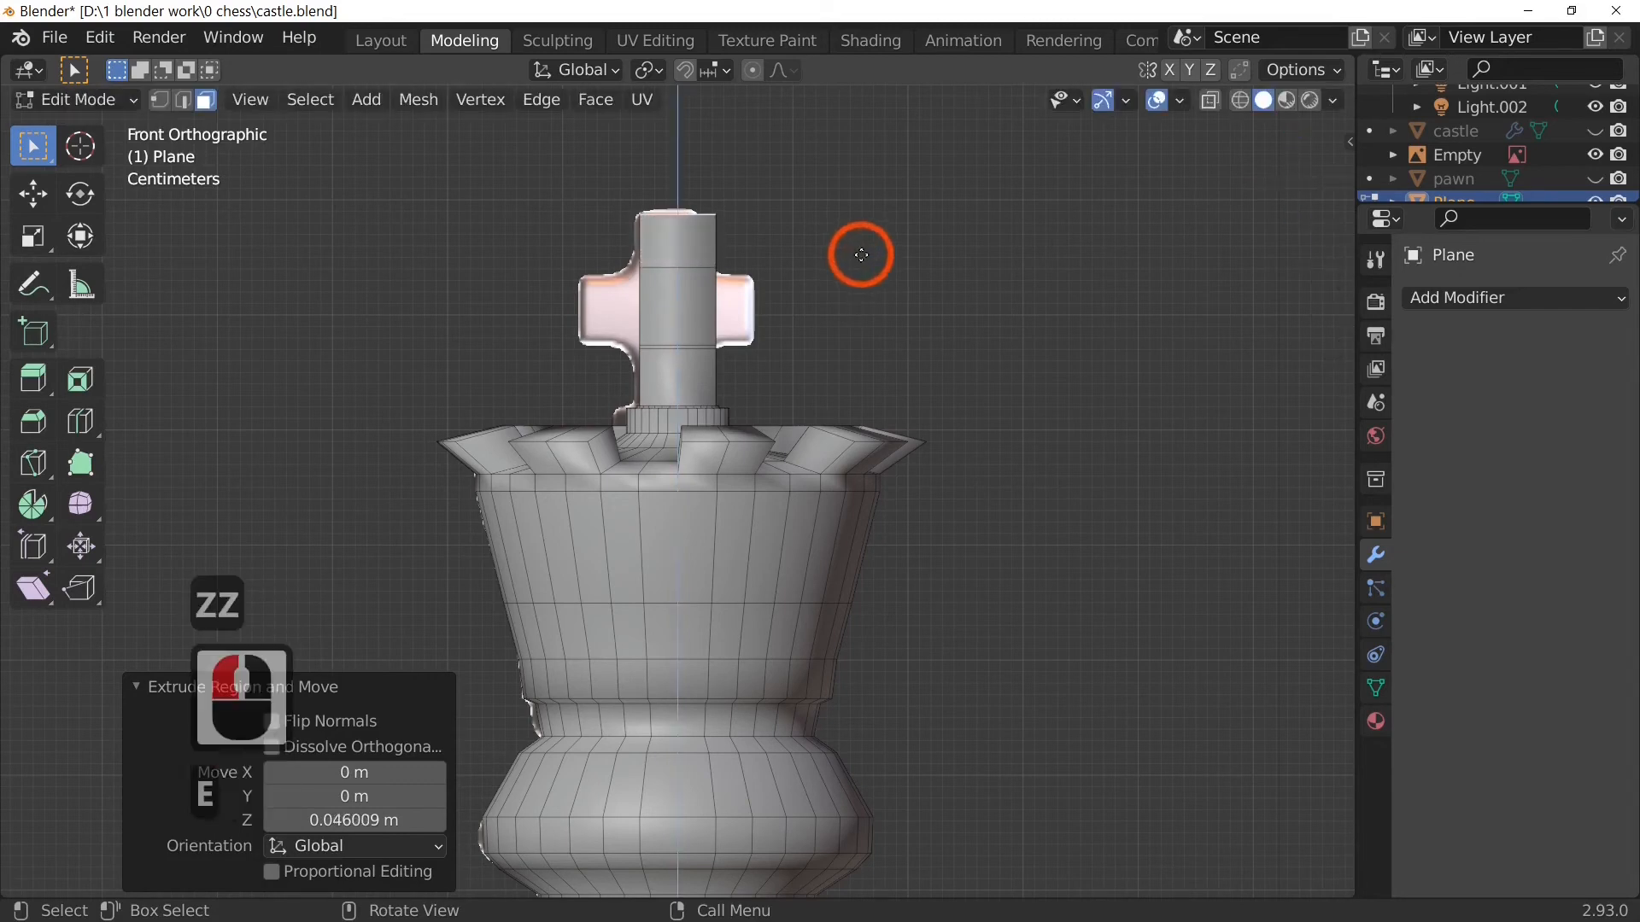
key(e)
click(861, 251)
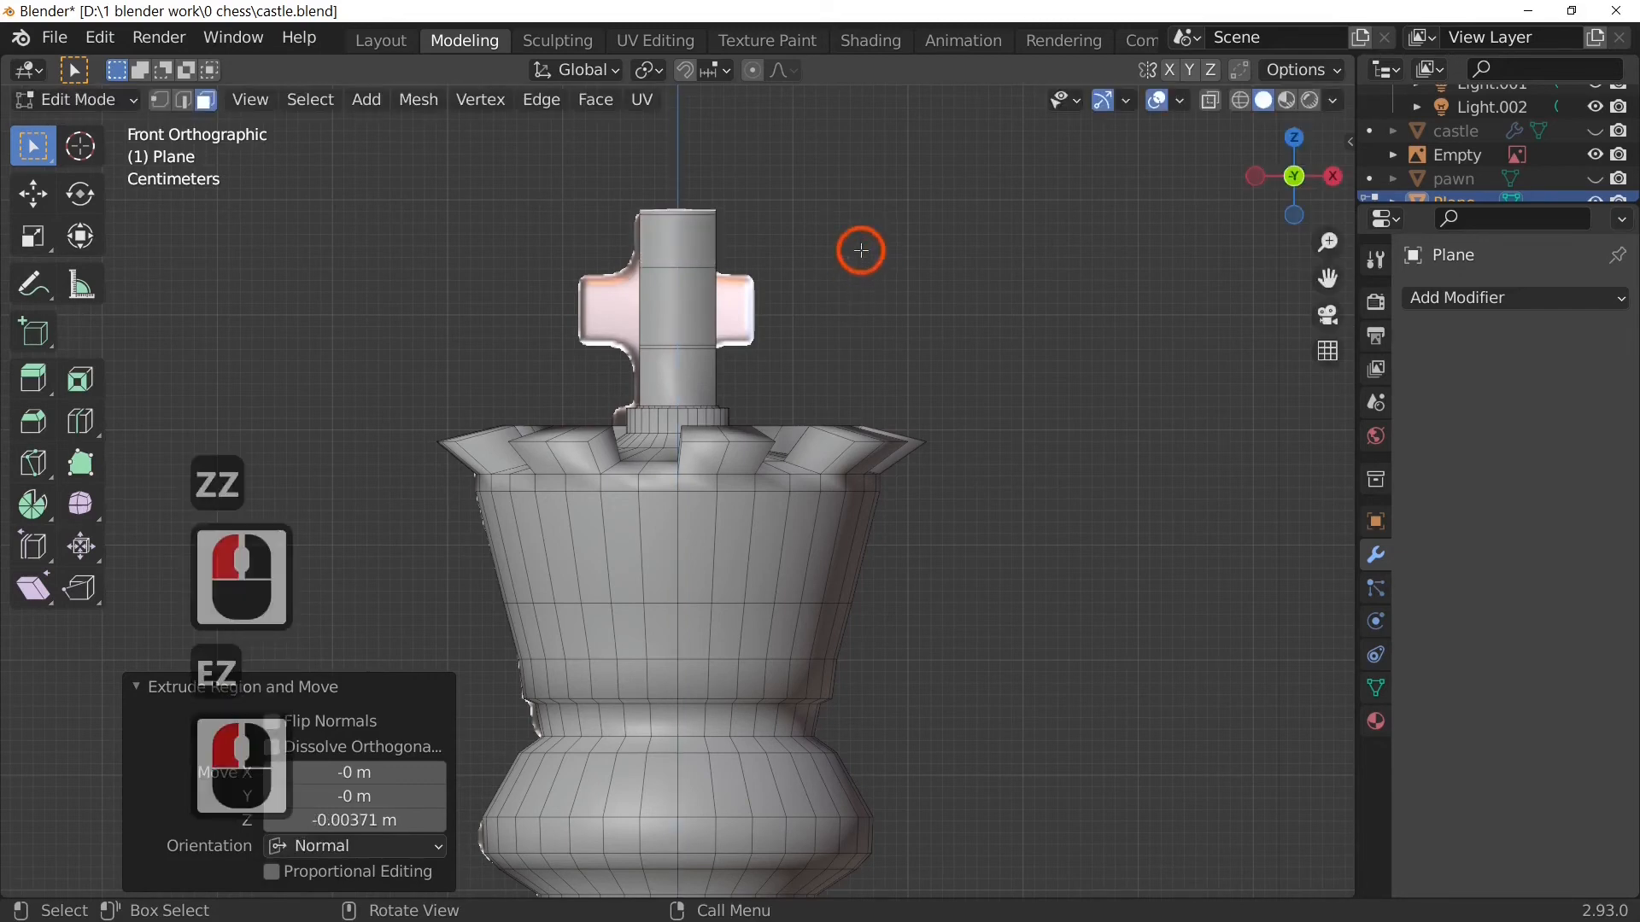
Step: Select the two opposite side faces of the post's arm-height segment and extrude them along their normals with an offset of -0.0294 m
middle_drag(960, 445, 945, 541)
scroll(777, 423, up, 3)
click(669, 264)
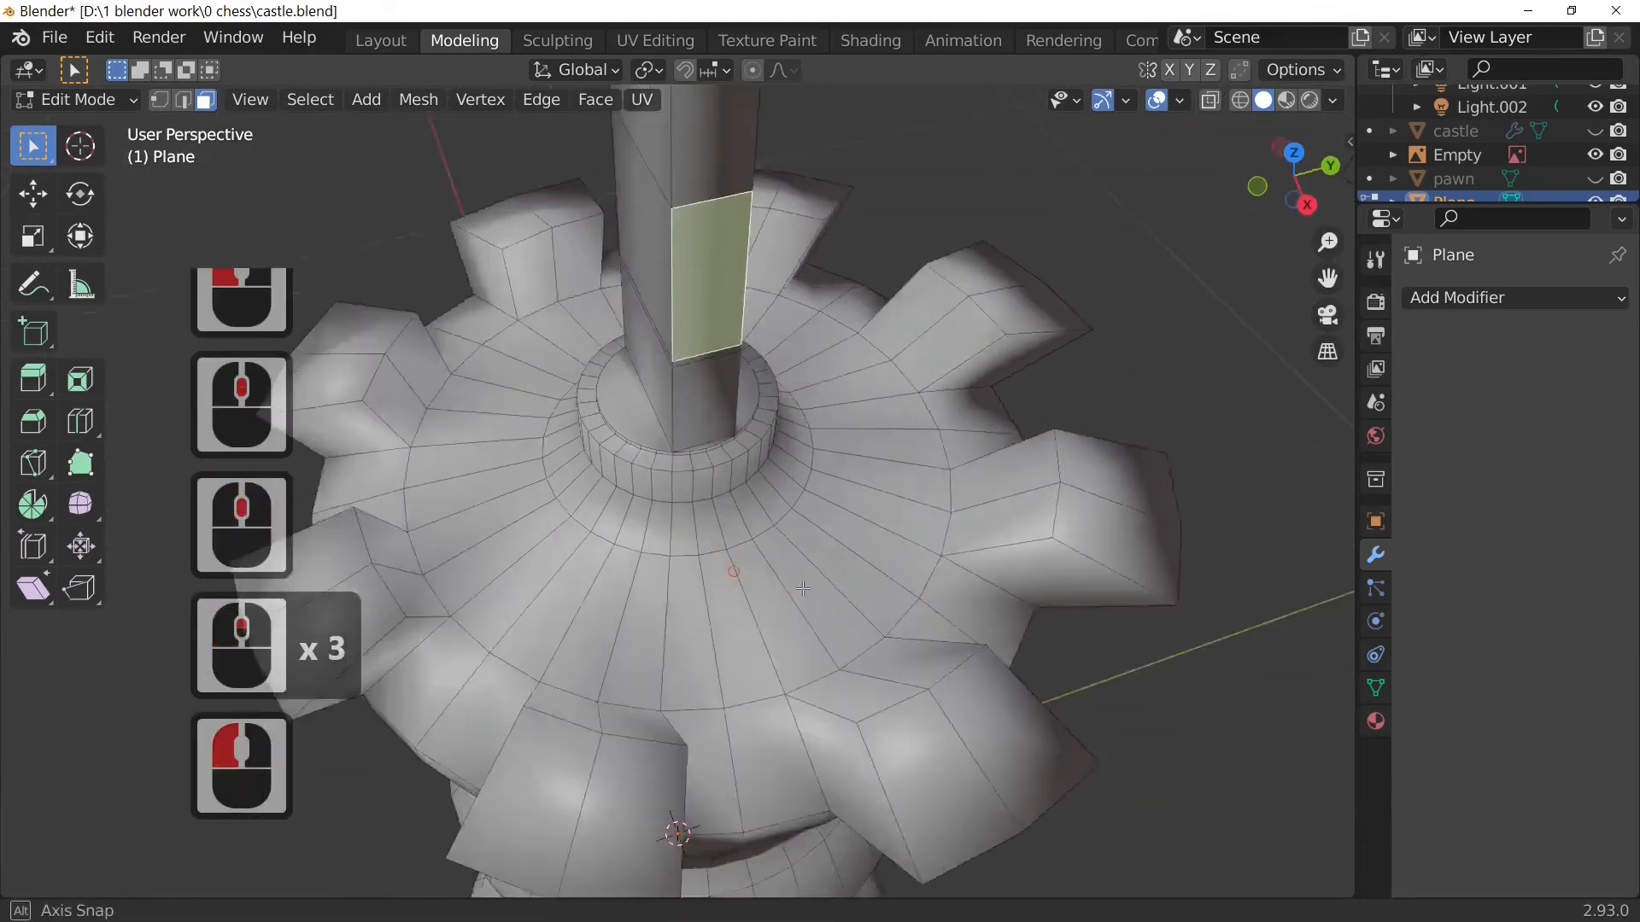
middle_drag(670, 265, 864, 429)
shift+middle_drag(627, 160, 598, 432)
middle_drag(809, 237, 708, 264)
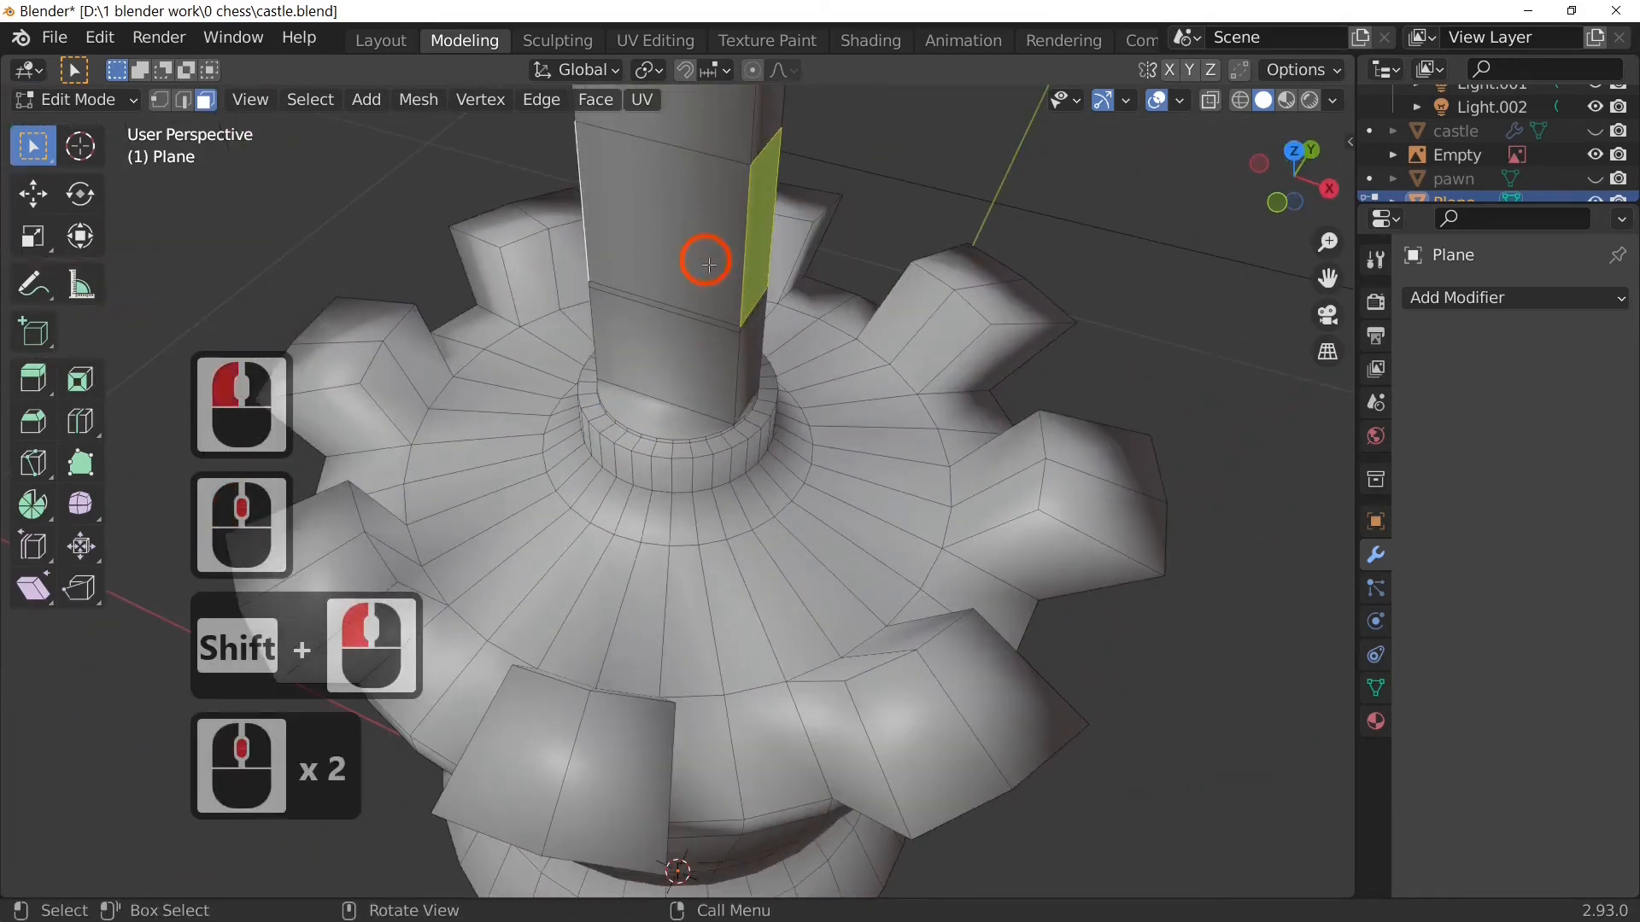
right_click(760, 234)
click(760, 232)
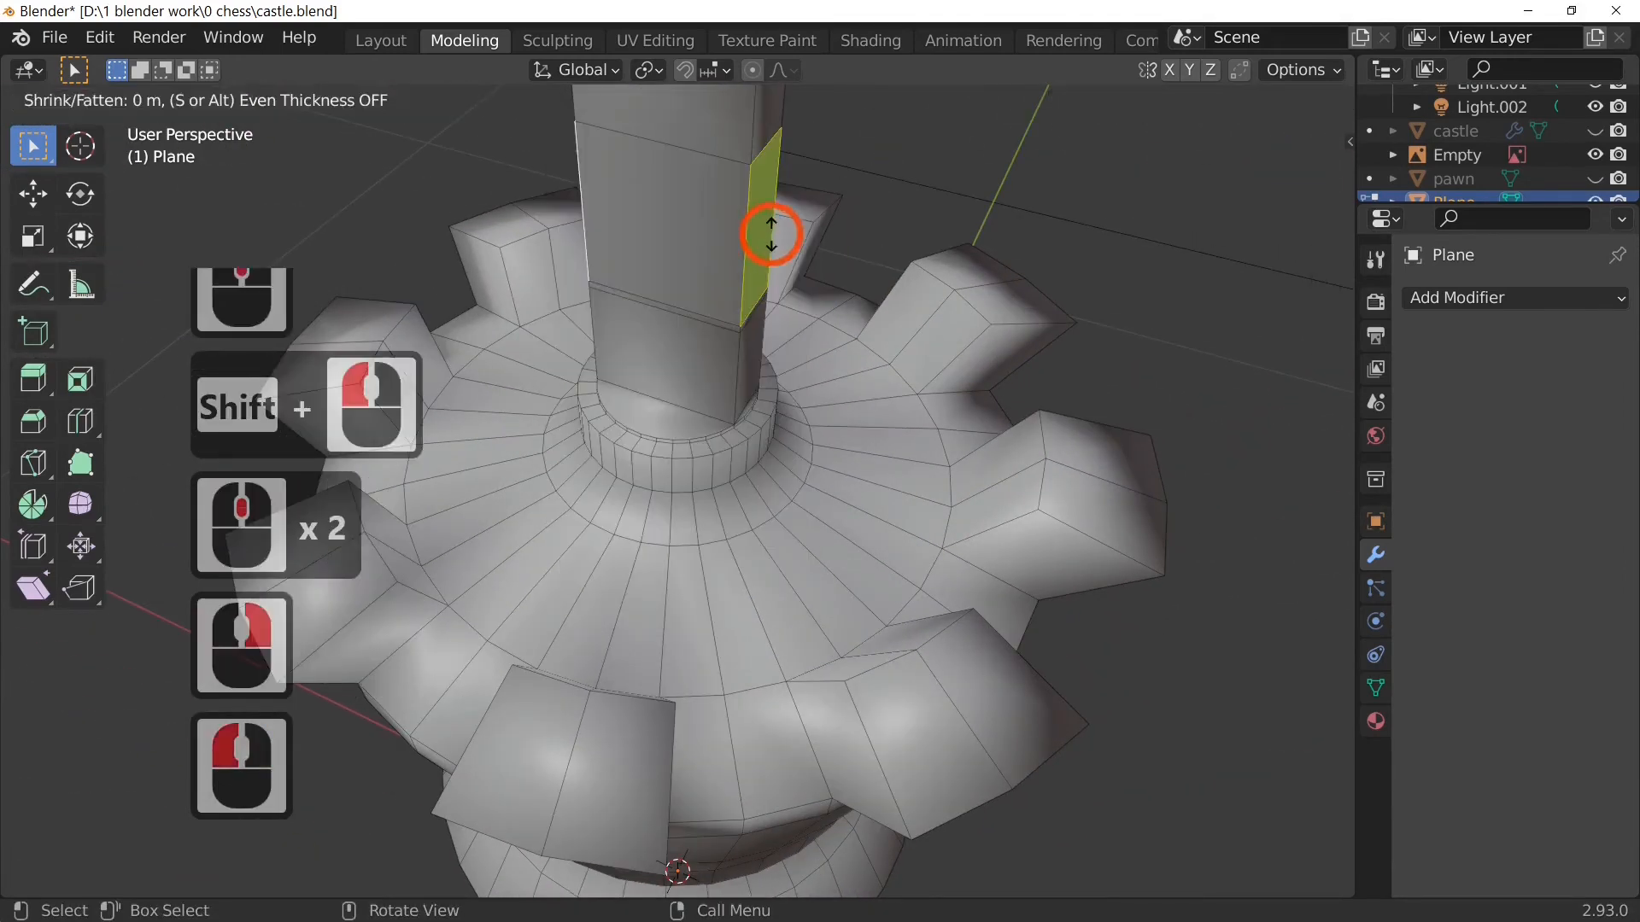
click(885, 273)
Step: Extrude both arm end faces along their normals with an offset of -0.342 m, and again with an offset of -0.0191 m
right_click(773, 236)
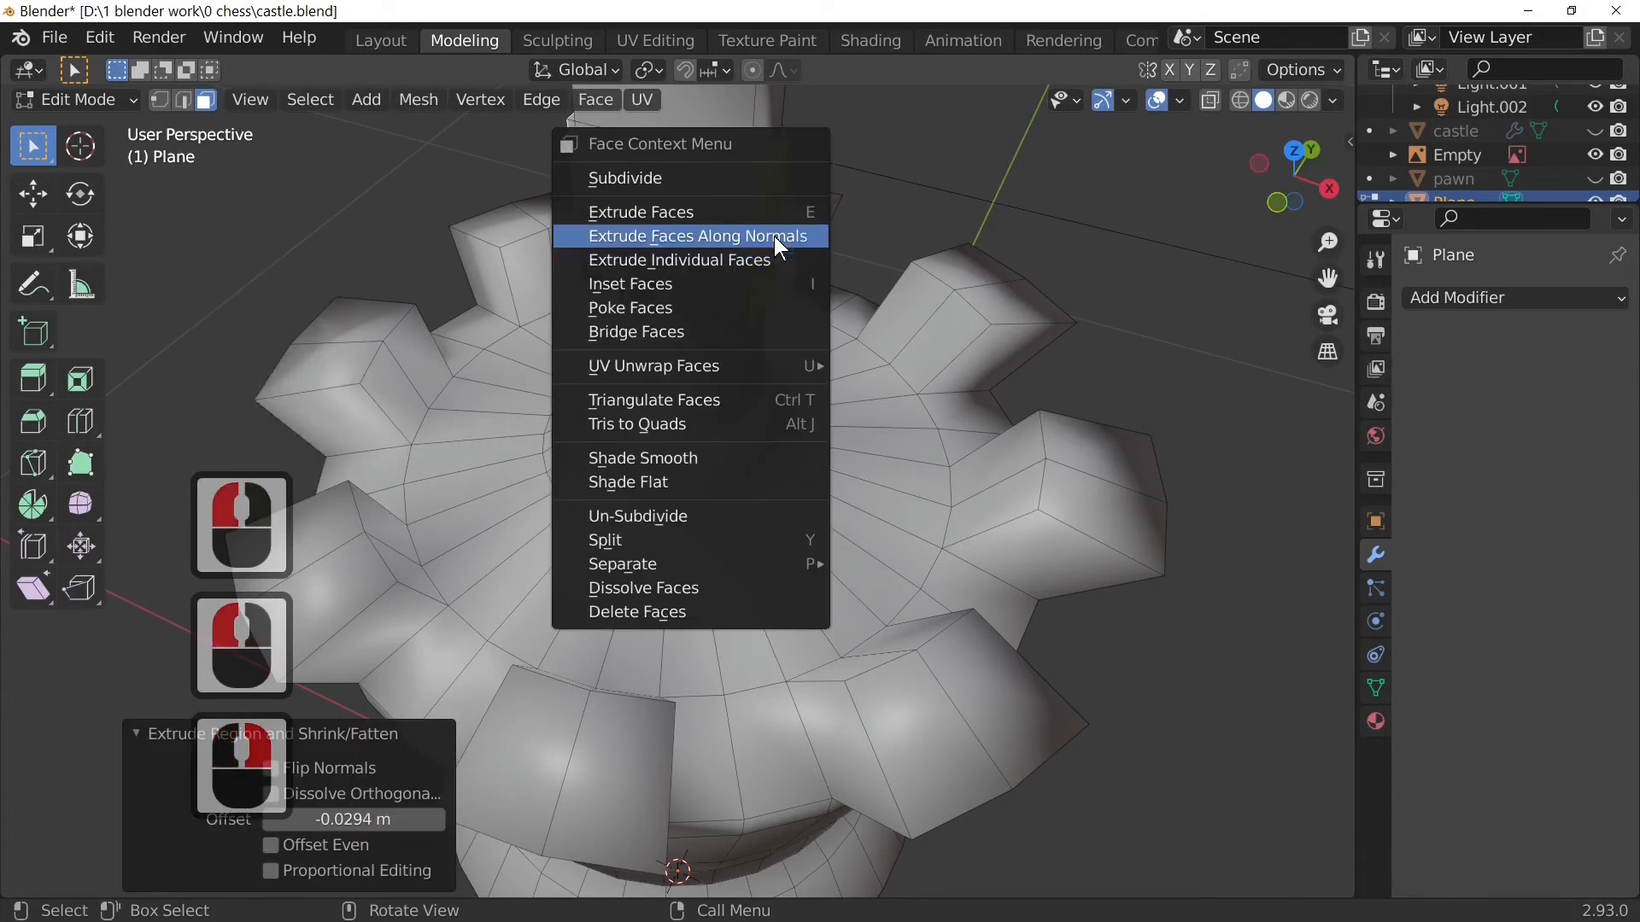
click(774, 236)
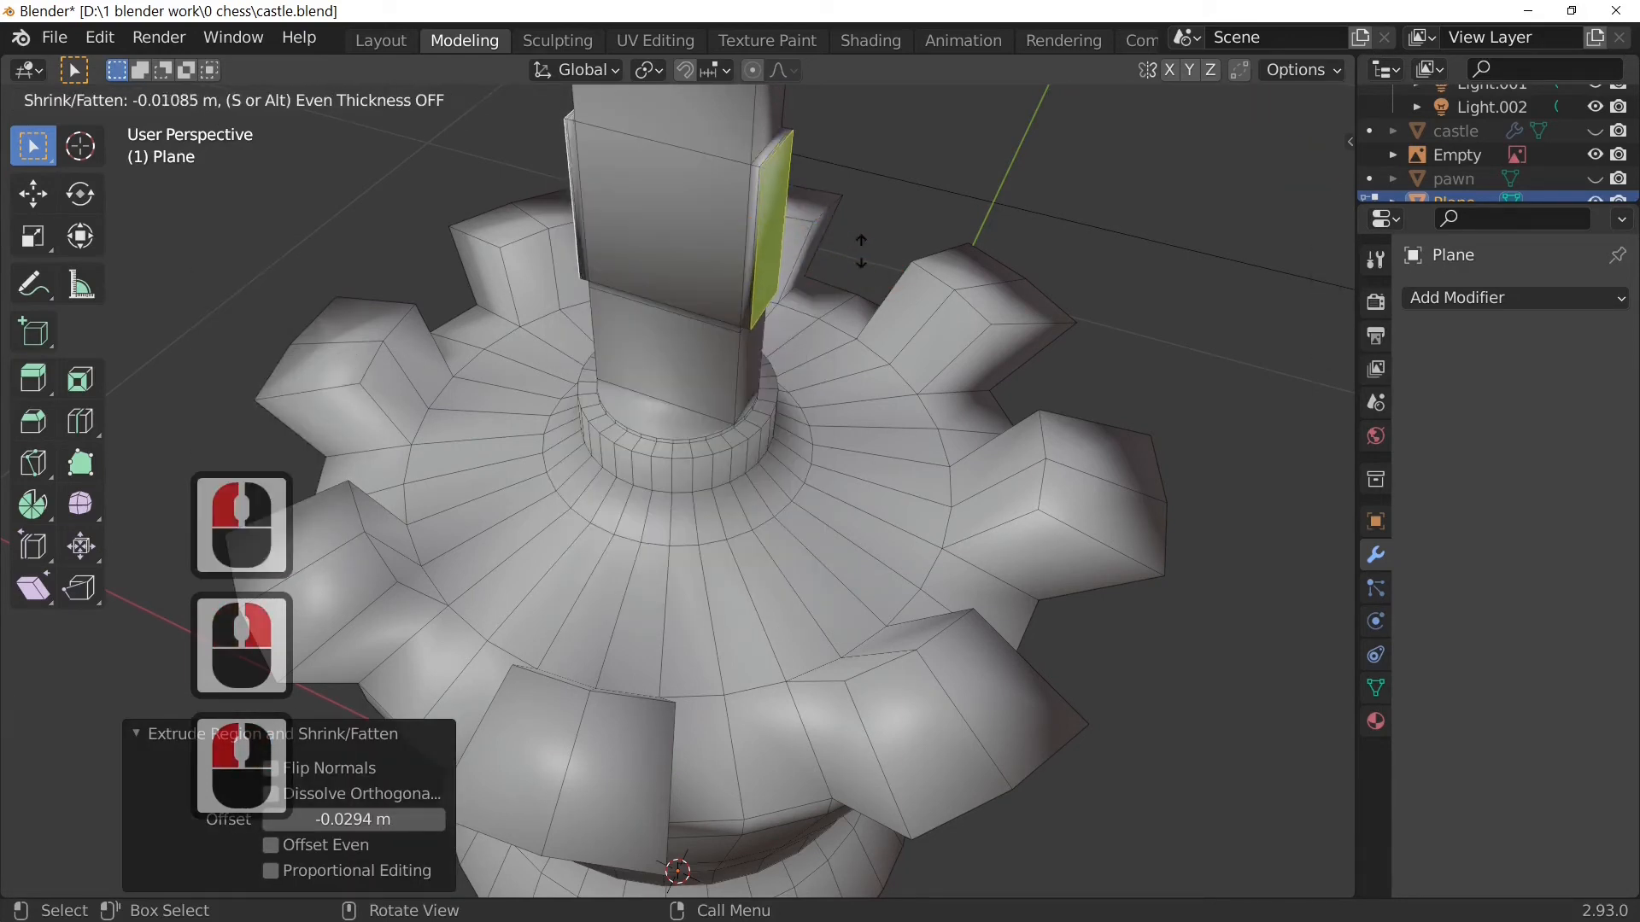
click(1093, 682)
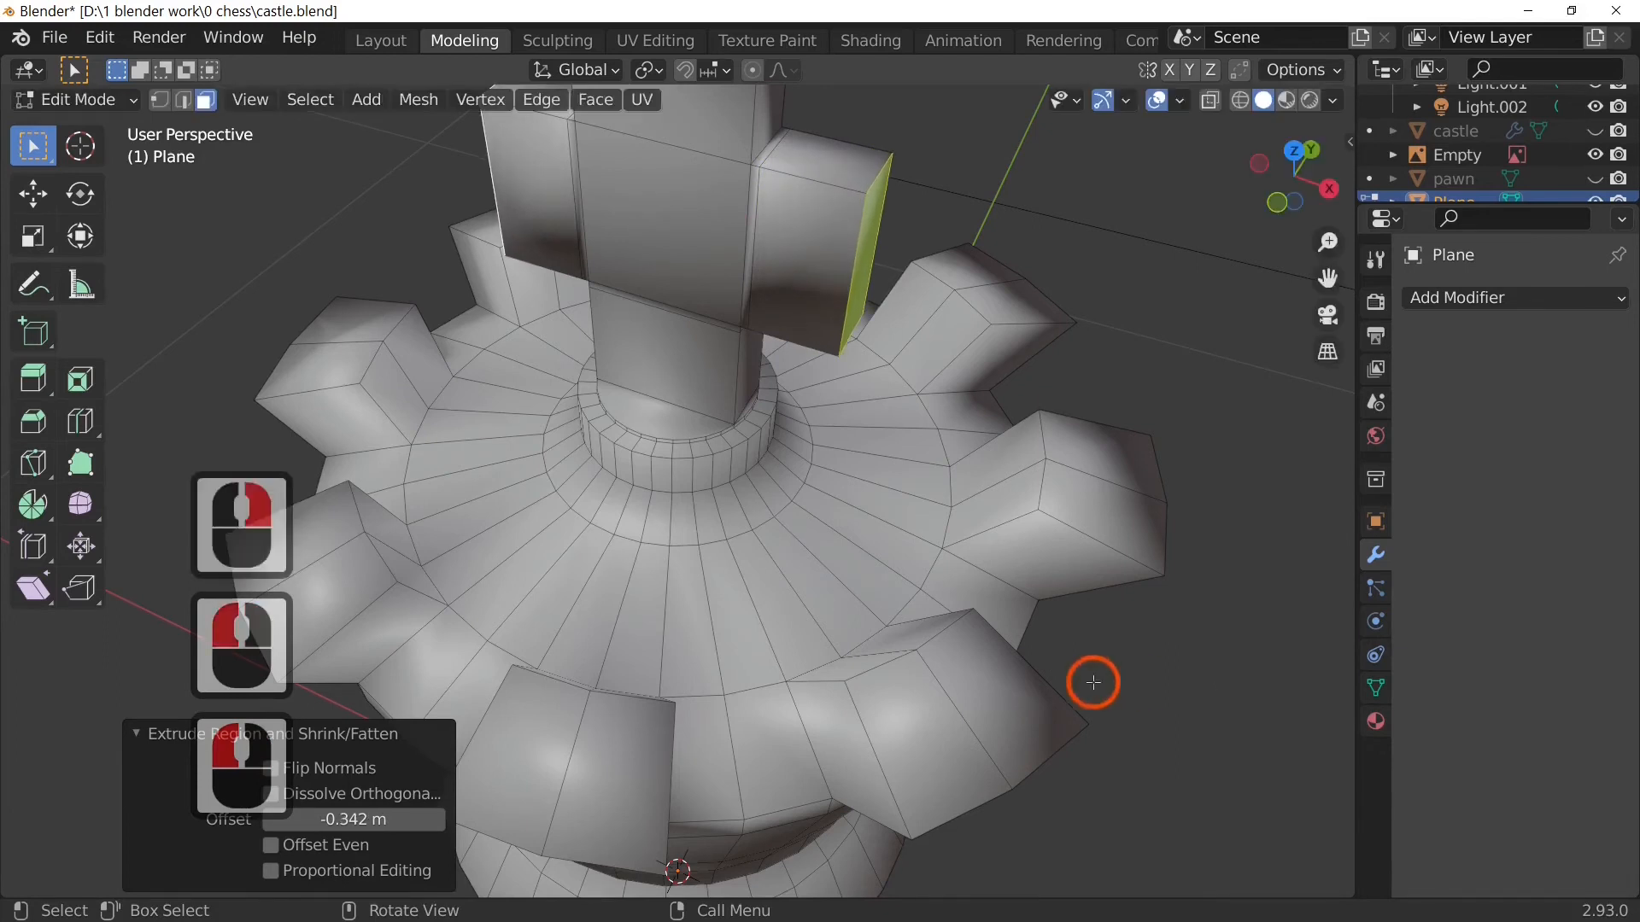
right_click(867, 261)
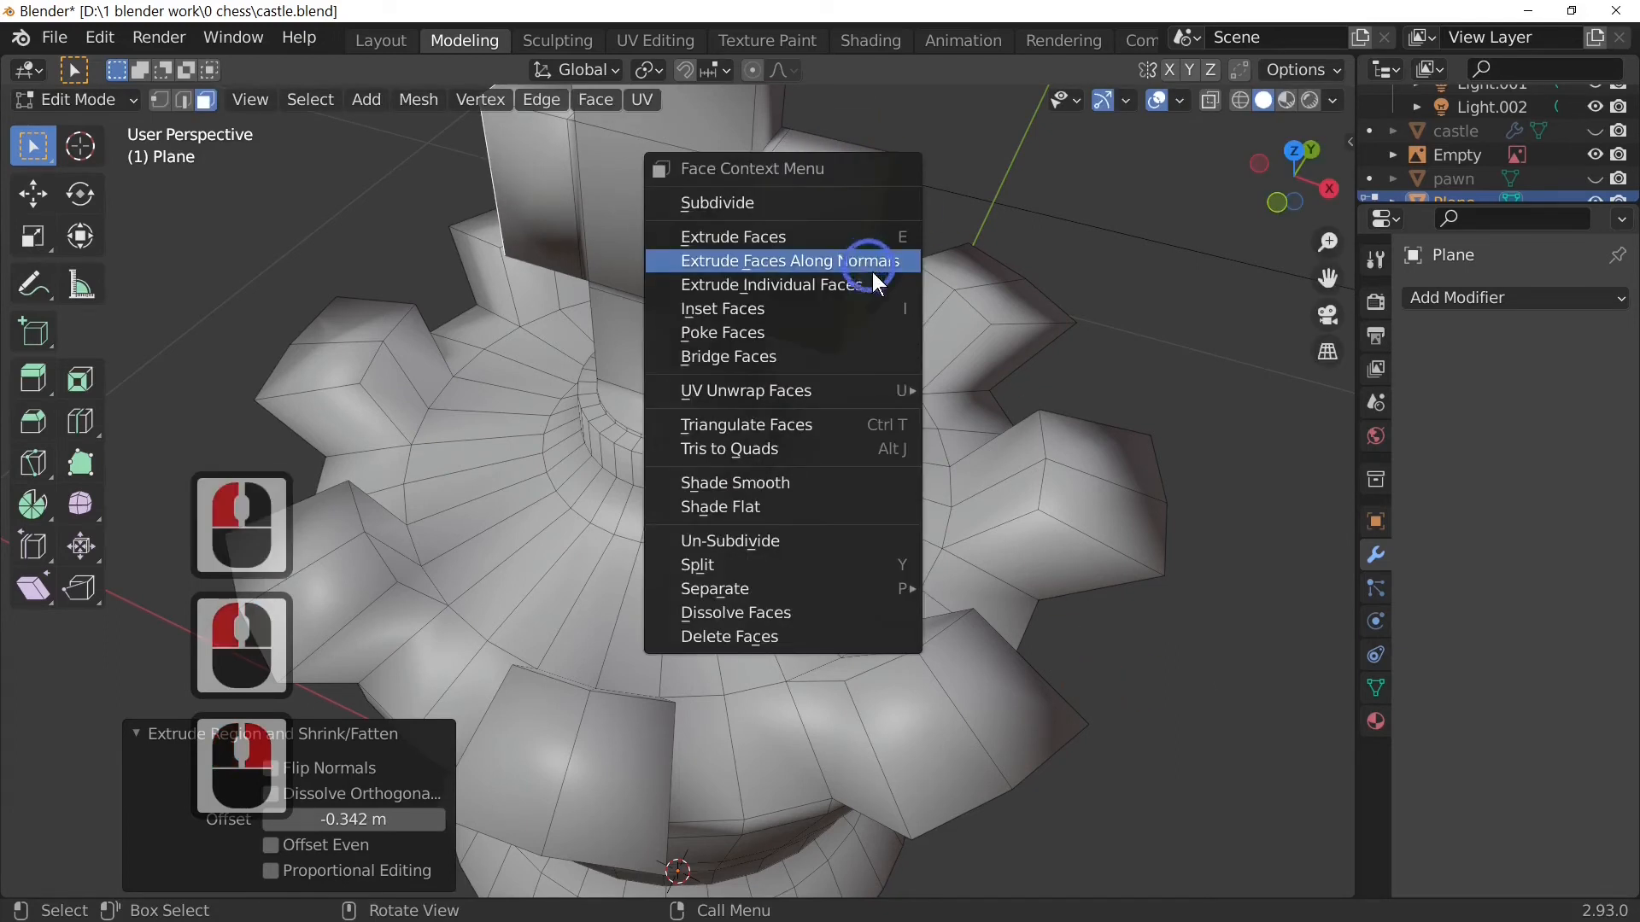
click(883, 267)
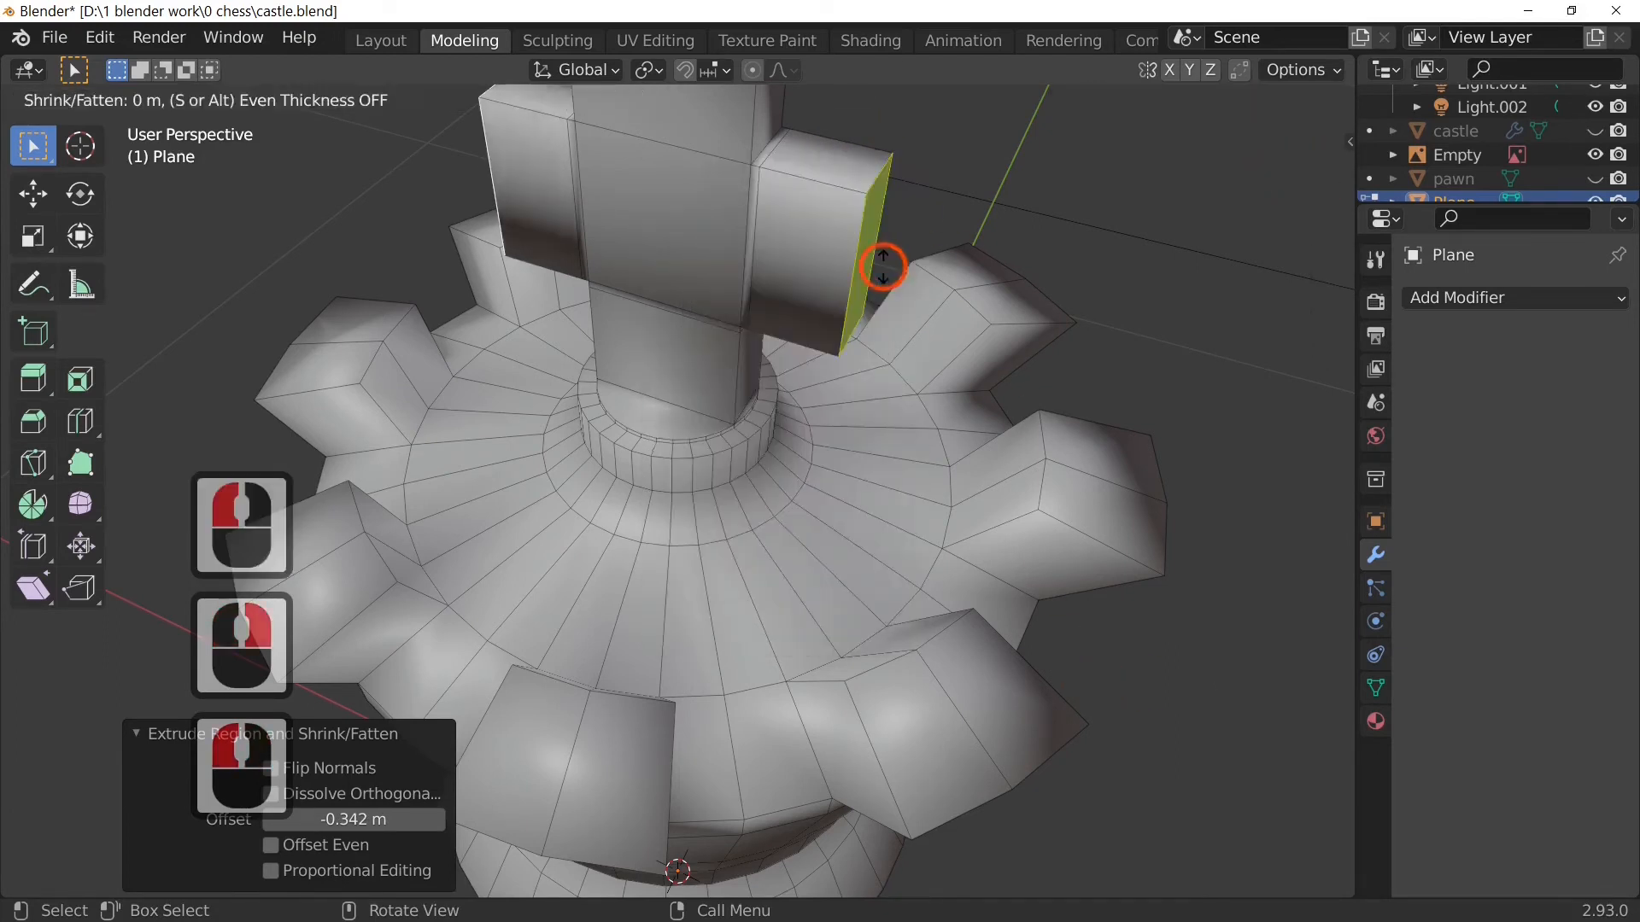
click(953, 283)
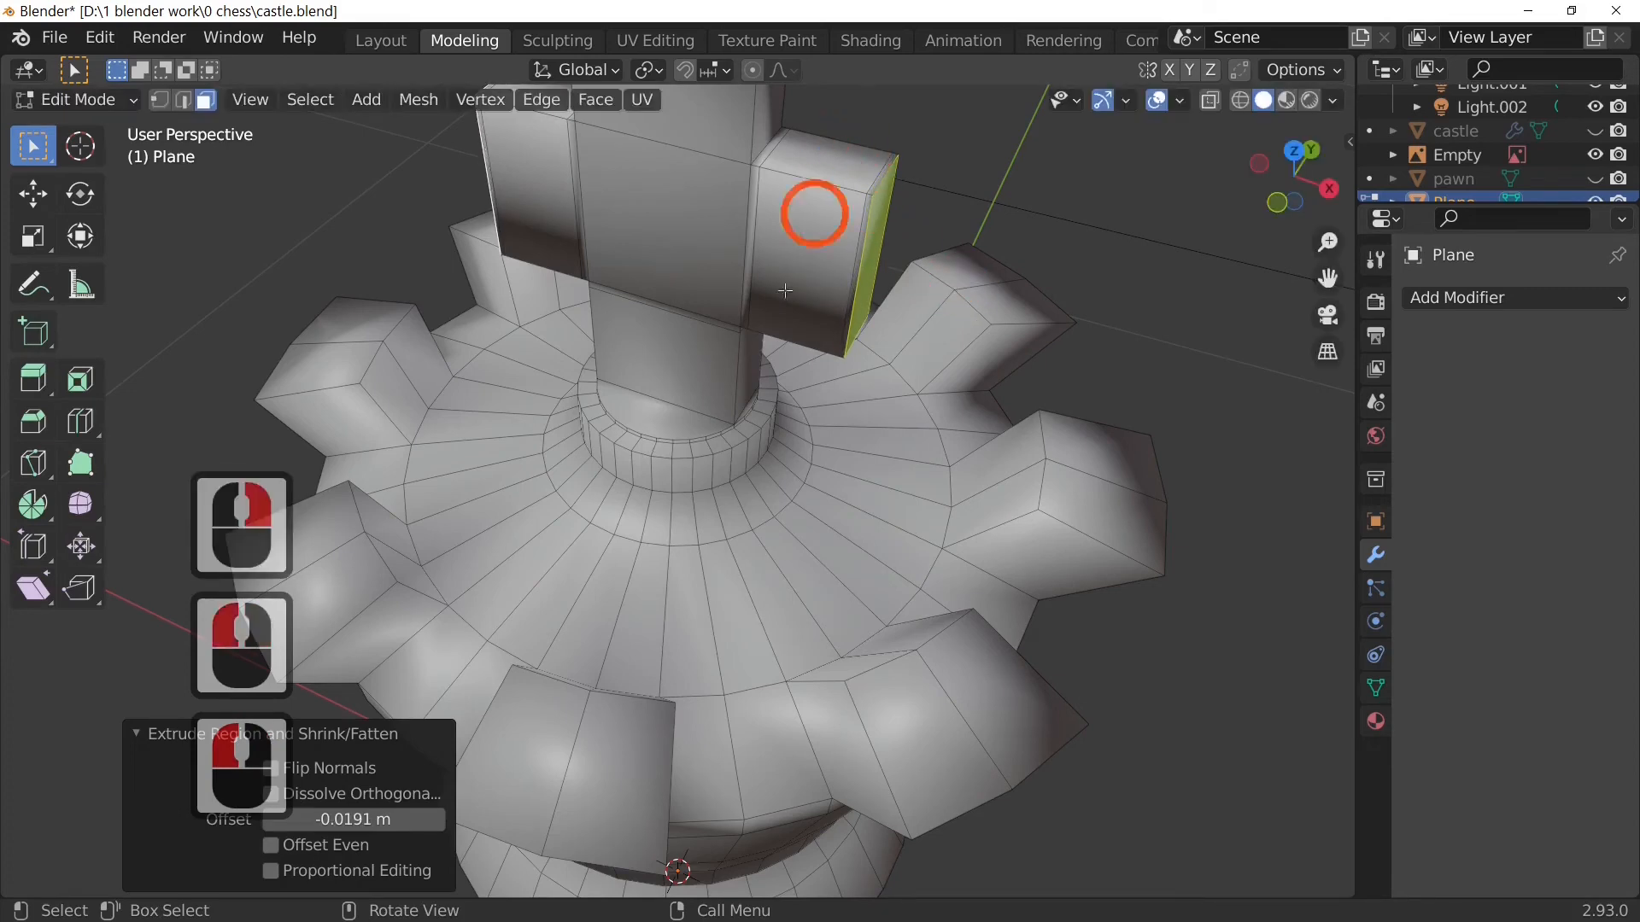
Step: Add a Subdivision Surface modifier to the king mesh
middle_drag(804, 294, 893, 498)
middle_drag(758, 472, 1113, 556)
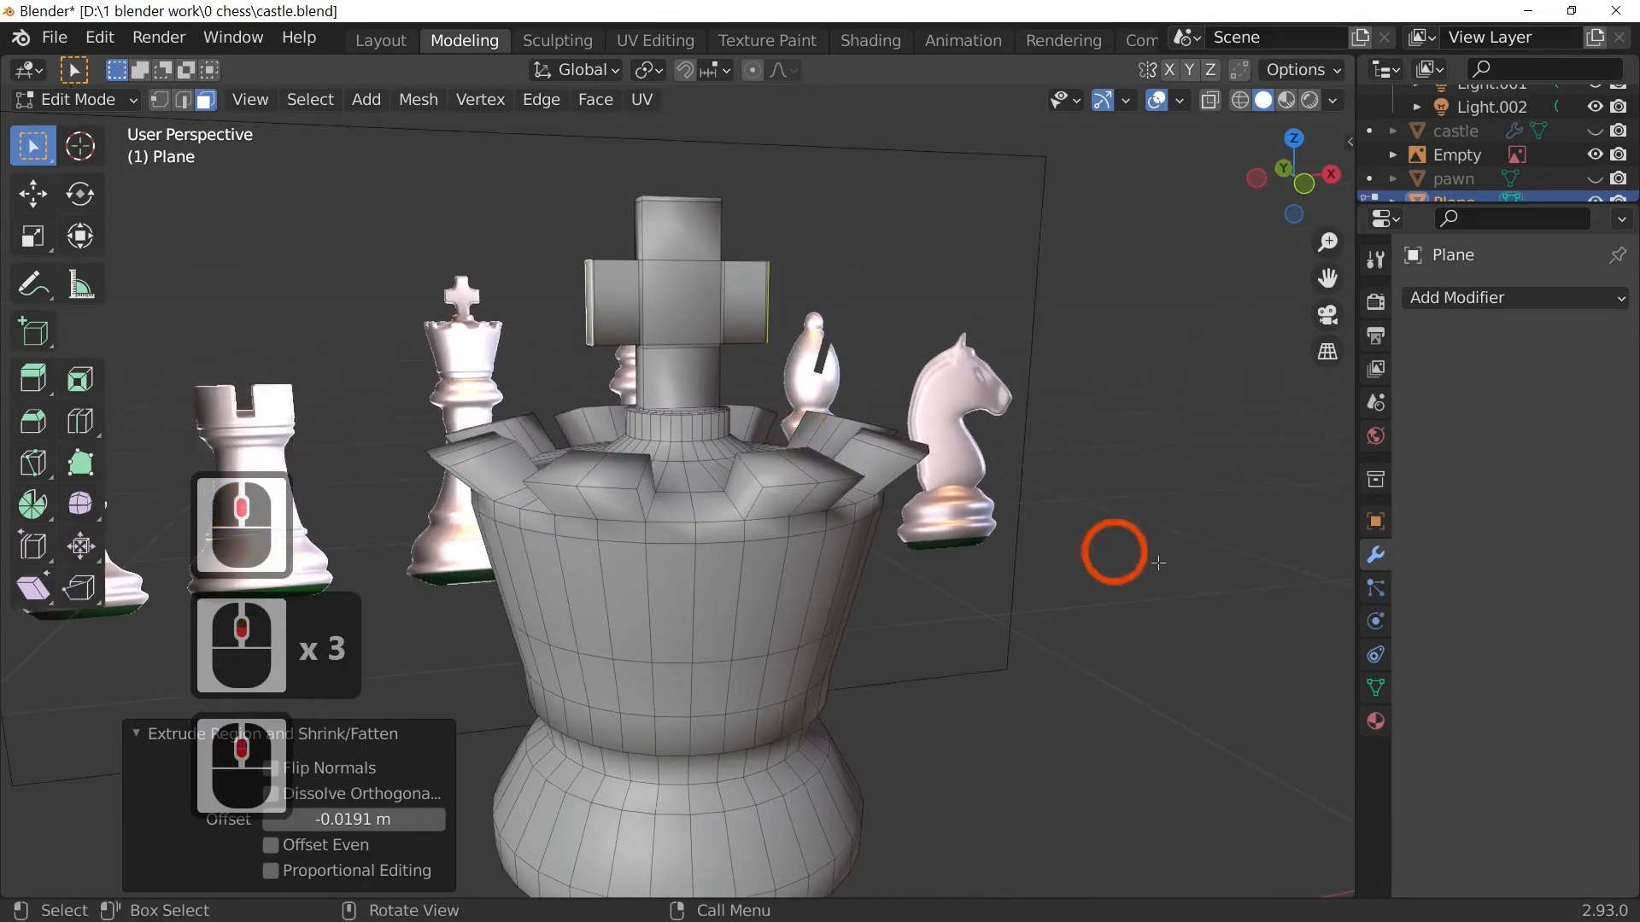
click(1471, 300)
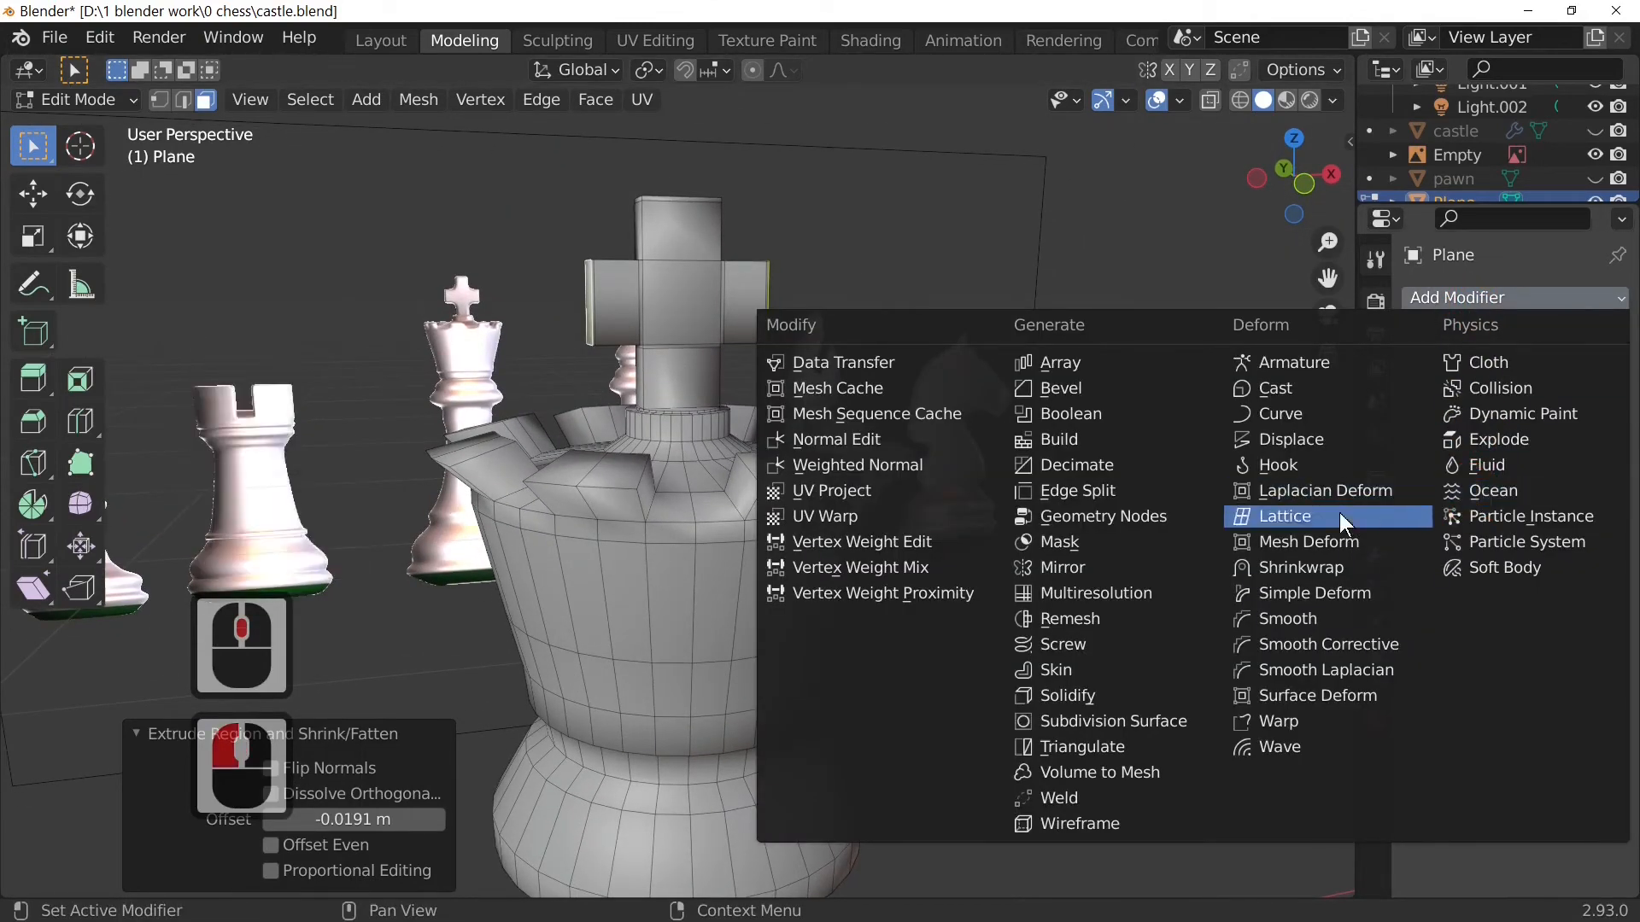
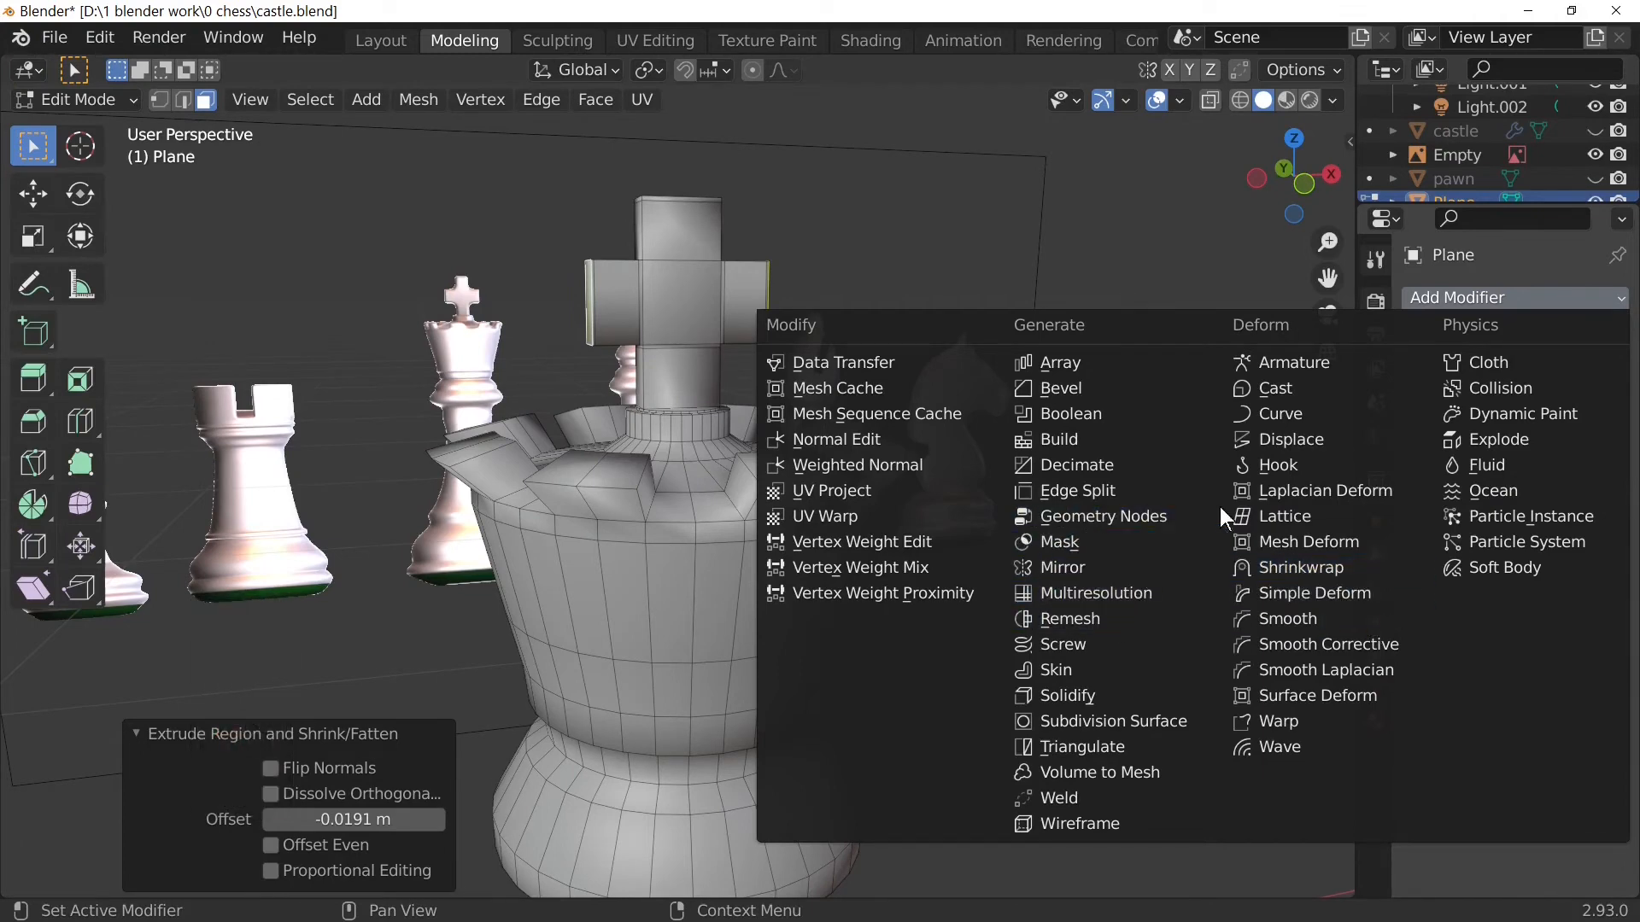
click(1134, 712)
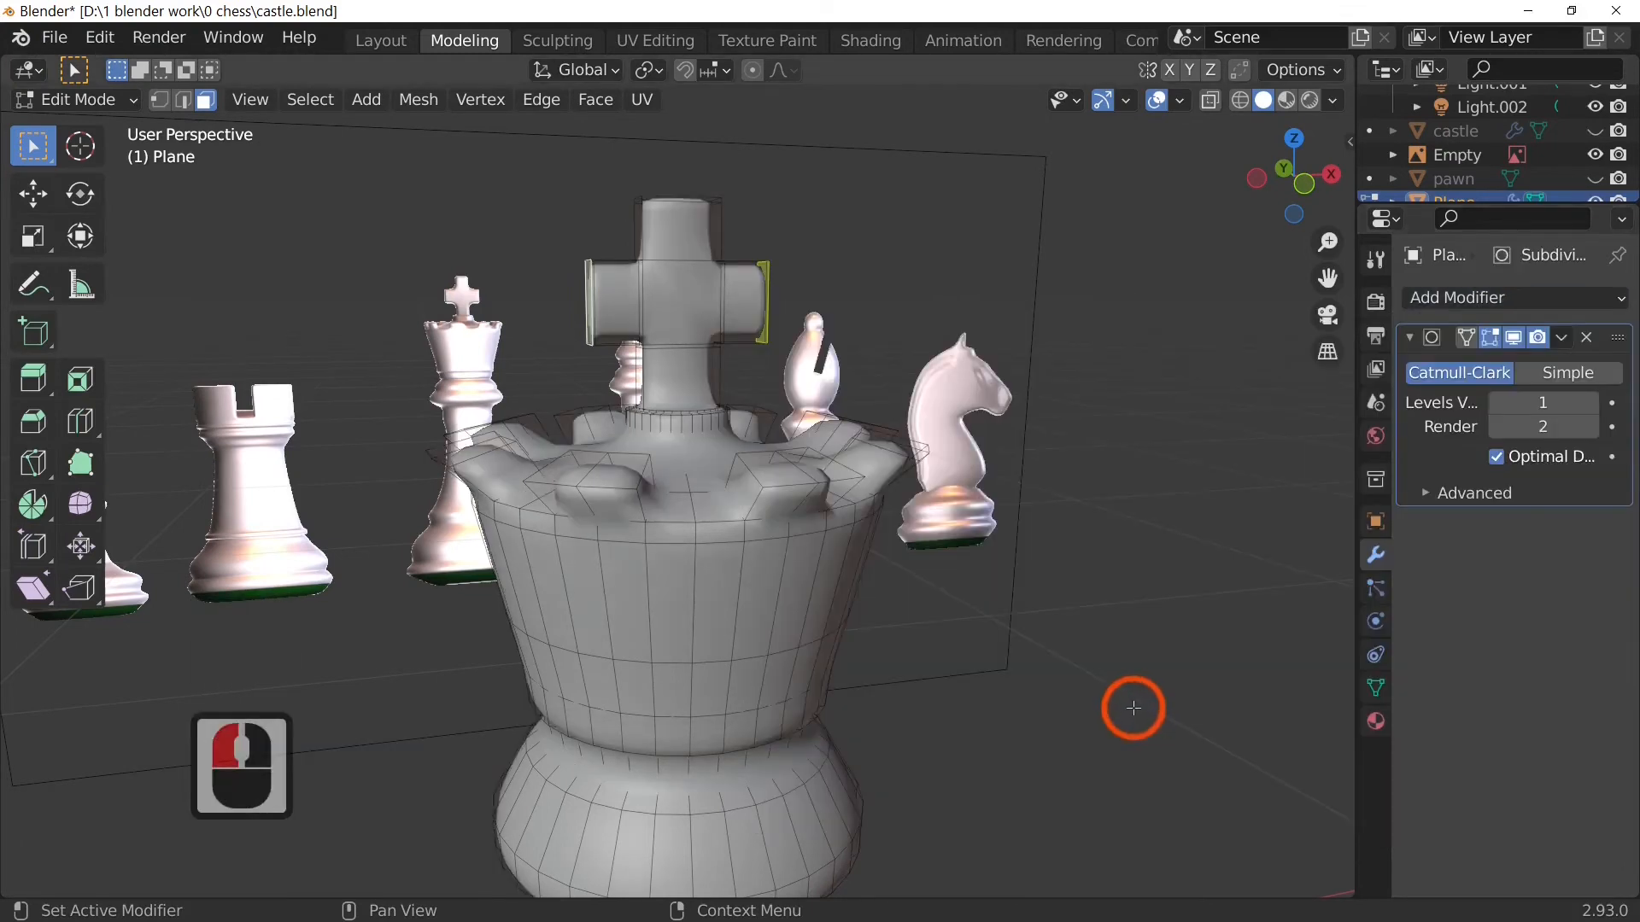
Step: Examine the subdivided king's cross, crown and body up close and from a distance, in and out of Edit Mode
middle_drag(902, 608, 775, 649)
scroll(823, 513, up, 4)
scroll(812, 462, down, 3)
scroll(731, 485, up, 5)
middle_click(731, 486)
key(Tab)
scroll(891, 418, down, 8)
scroll(677, 714, down, 4)
scroll(703, 758, up, 4)
key(Tab)
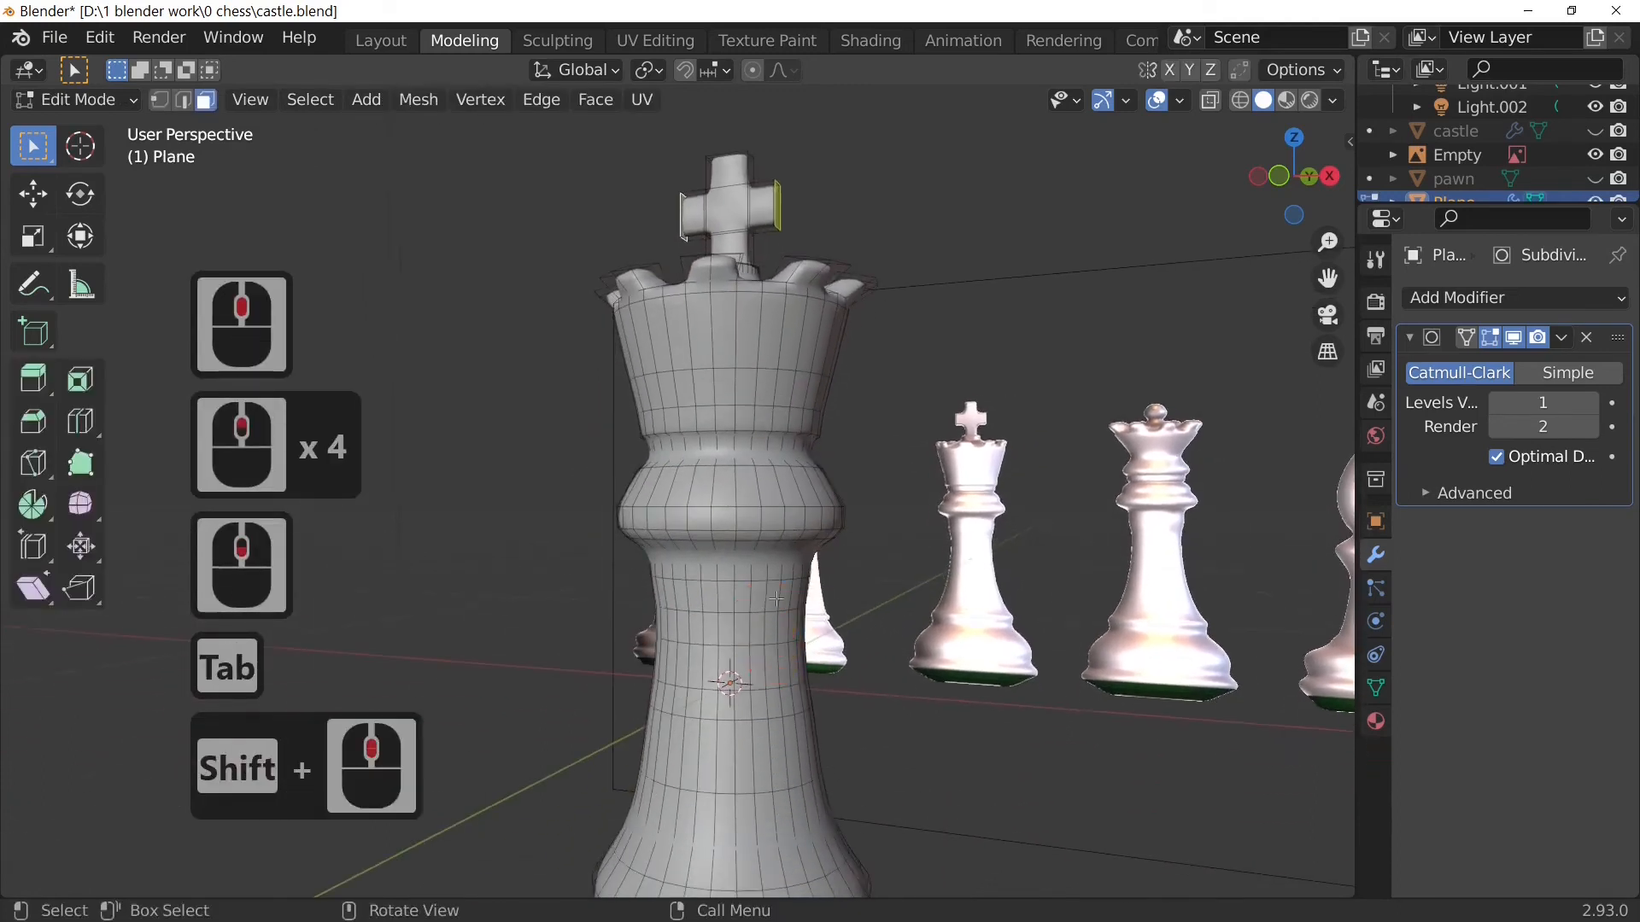
Step: Add a centred loop cut around the top of the stem, just below the bulging collar
click(778, 570)
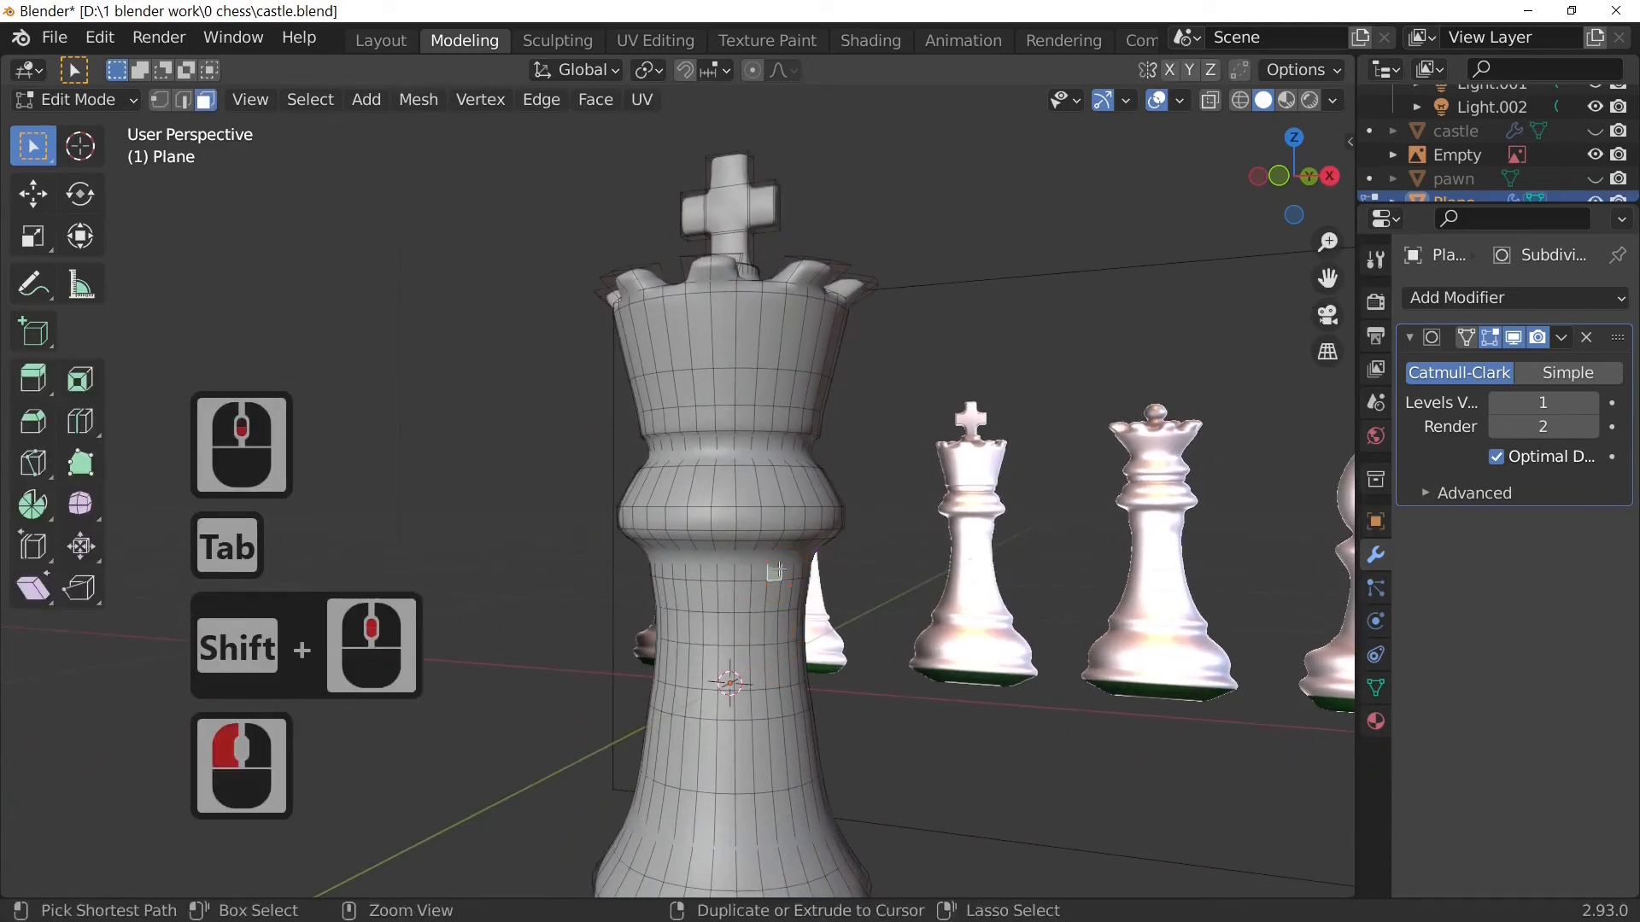
key(ctrl+r)
click(777, 569)
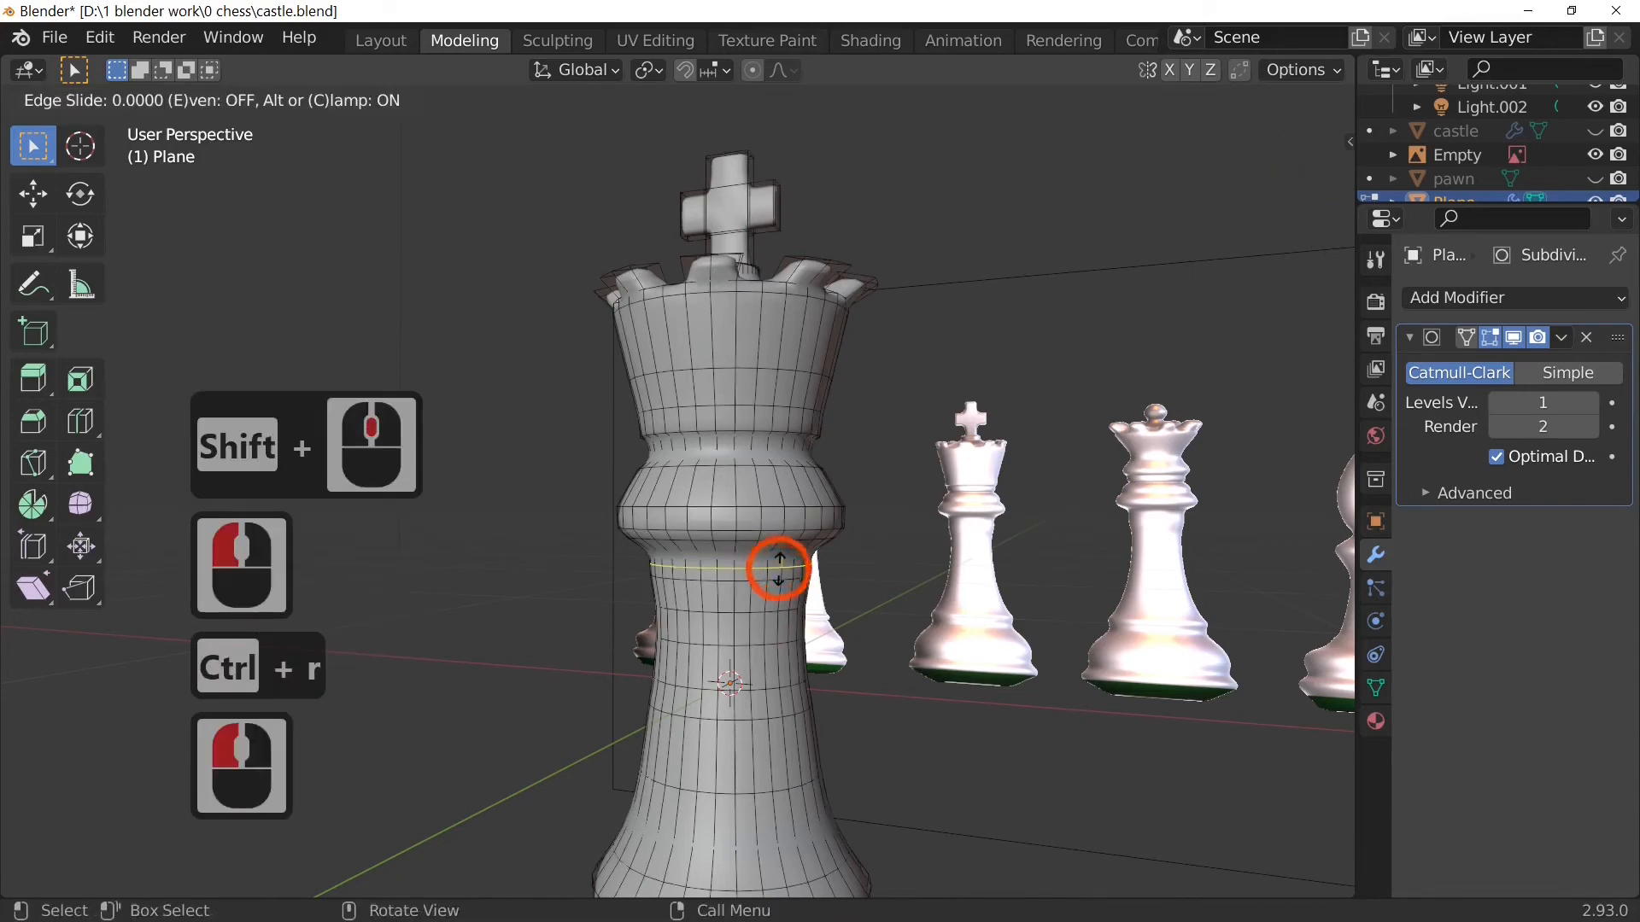
click(778, 568)
Step: Add a centred loop cut around the base of the crown cup and scale the loop outward slightly into a ridge
click(751, 416)
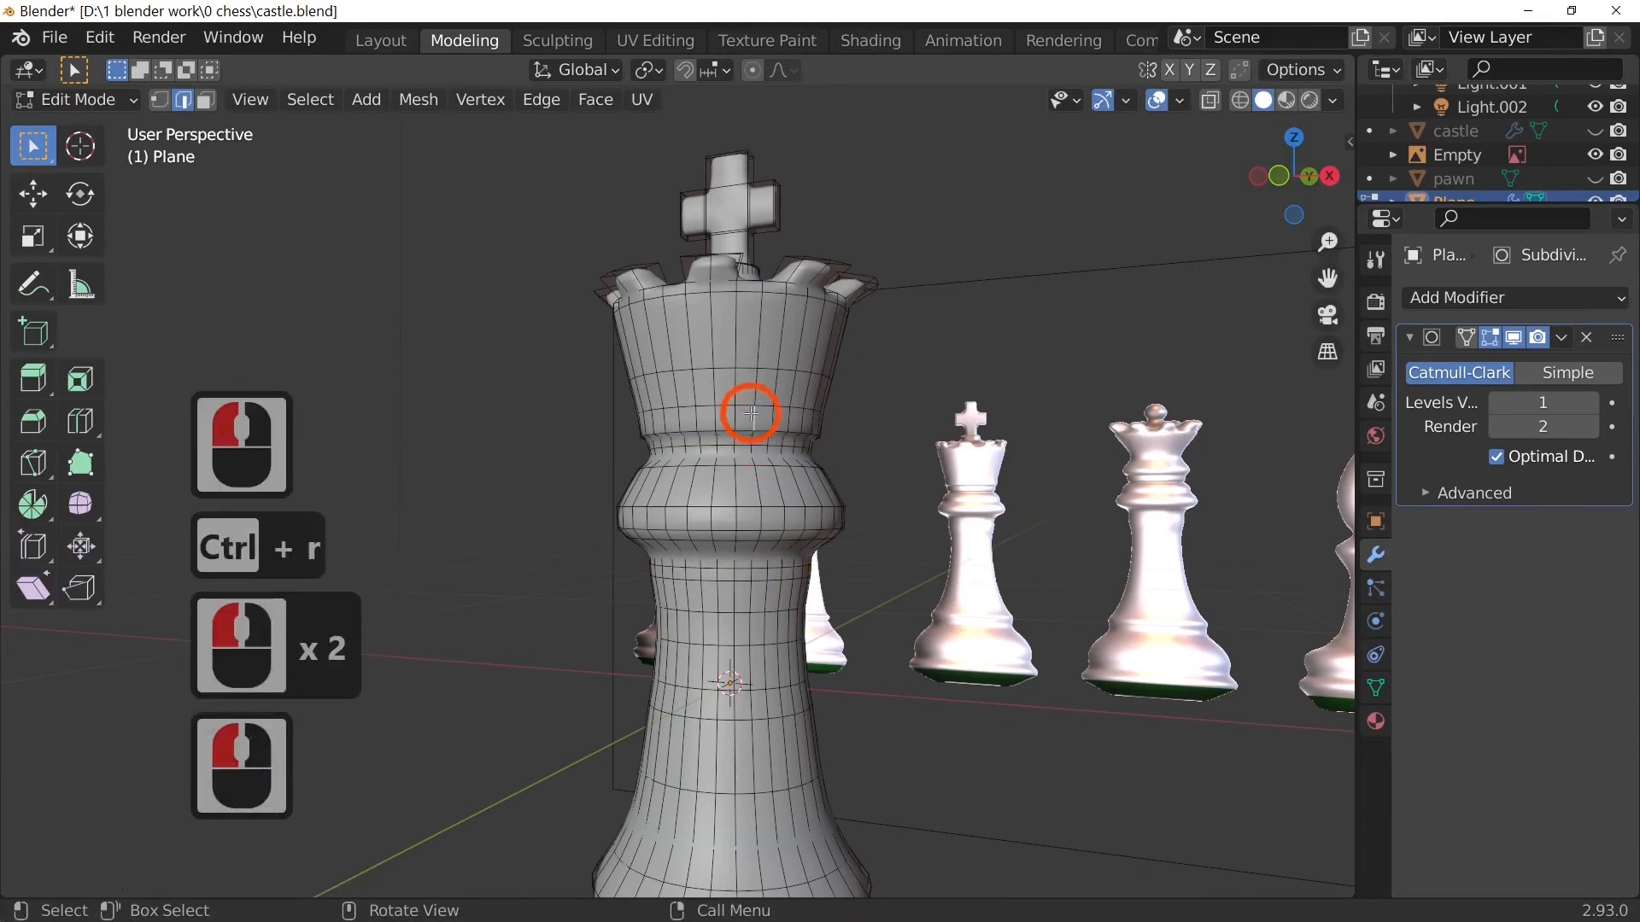
key(ctrl+r)
click(752, 414)
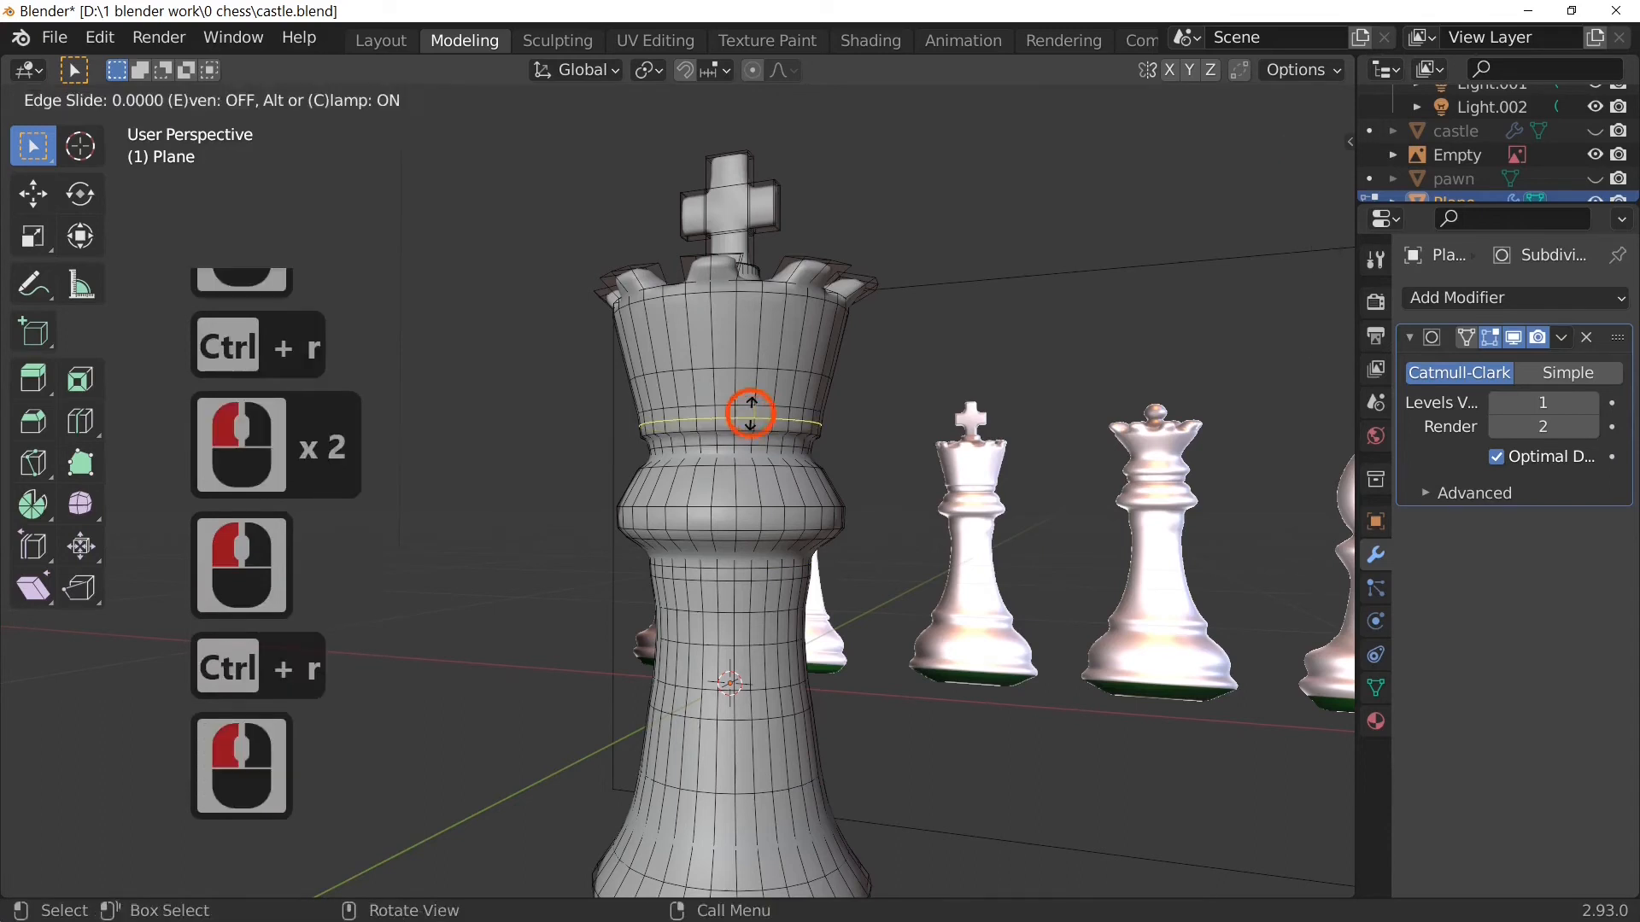
click(851, 452)
key(s)
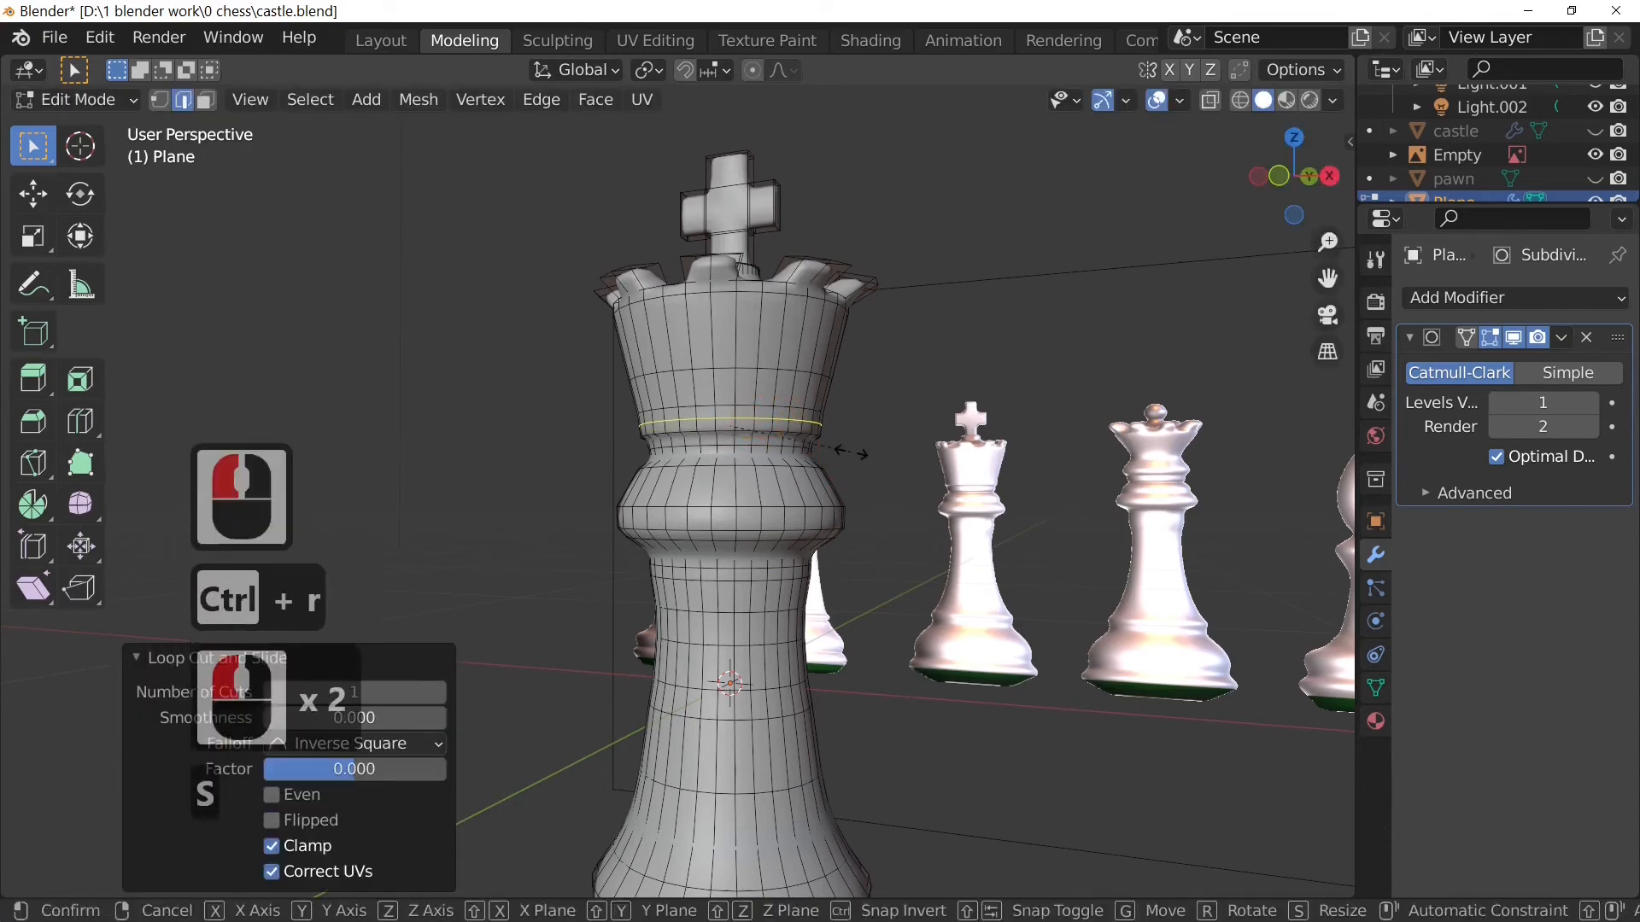
click(775, 381)
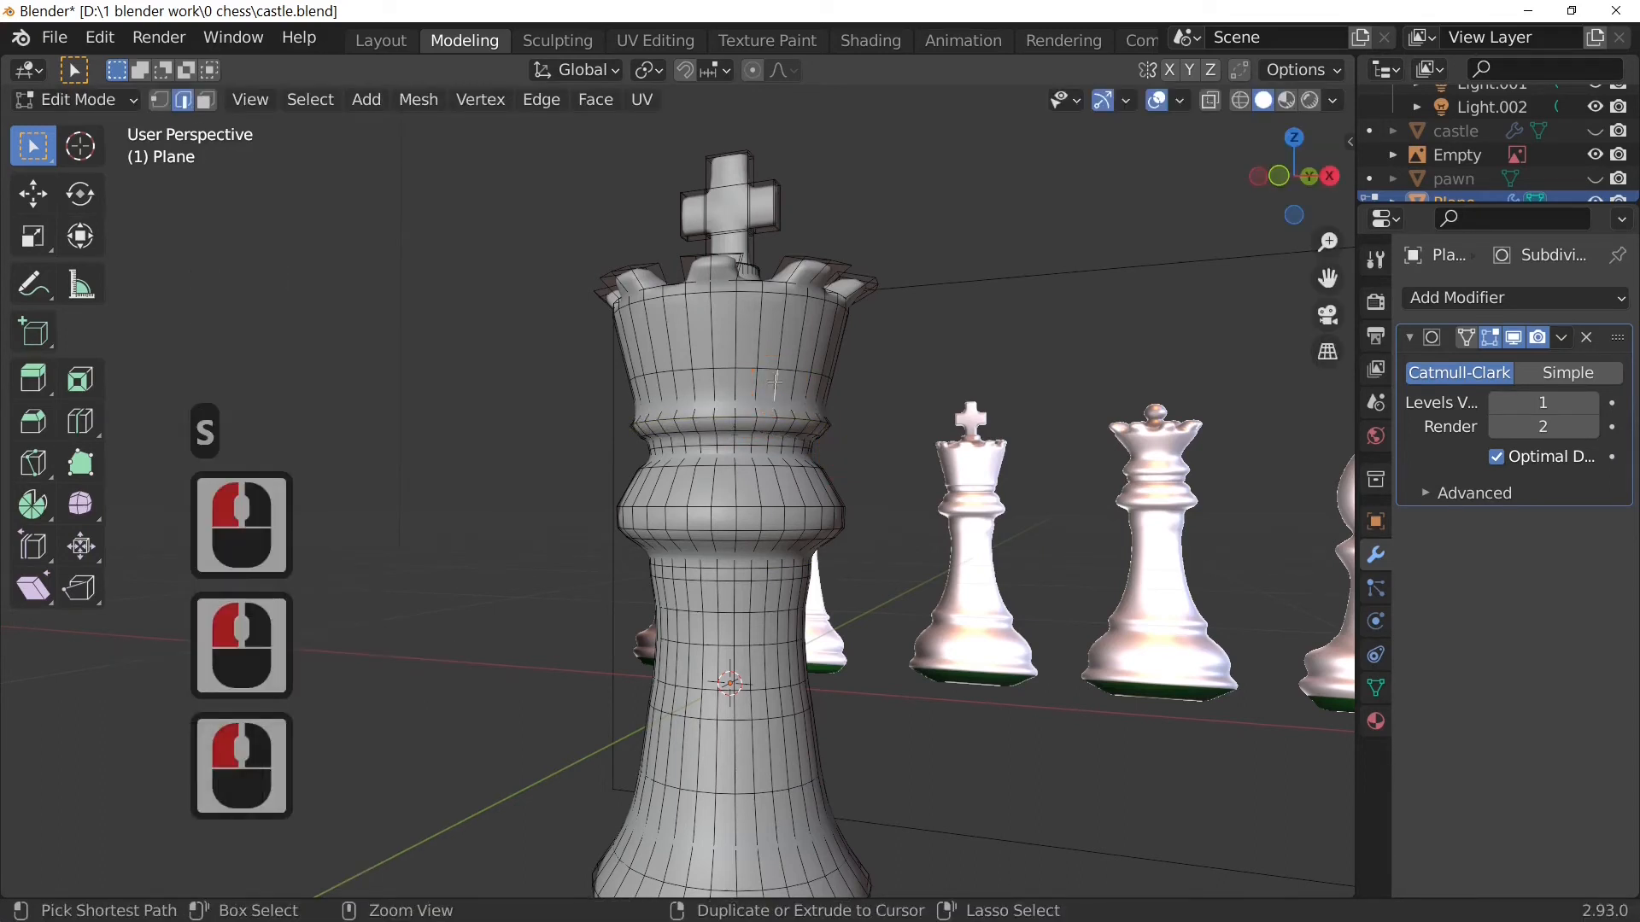
Step: Add a loop cut around the crown cup above the ridge and slide it toward the ridge with a factor of -0.491
key(ctrl+r)
click(769, 381)
click(785, 389)
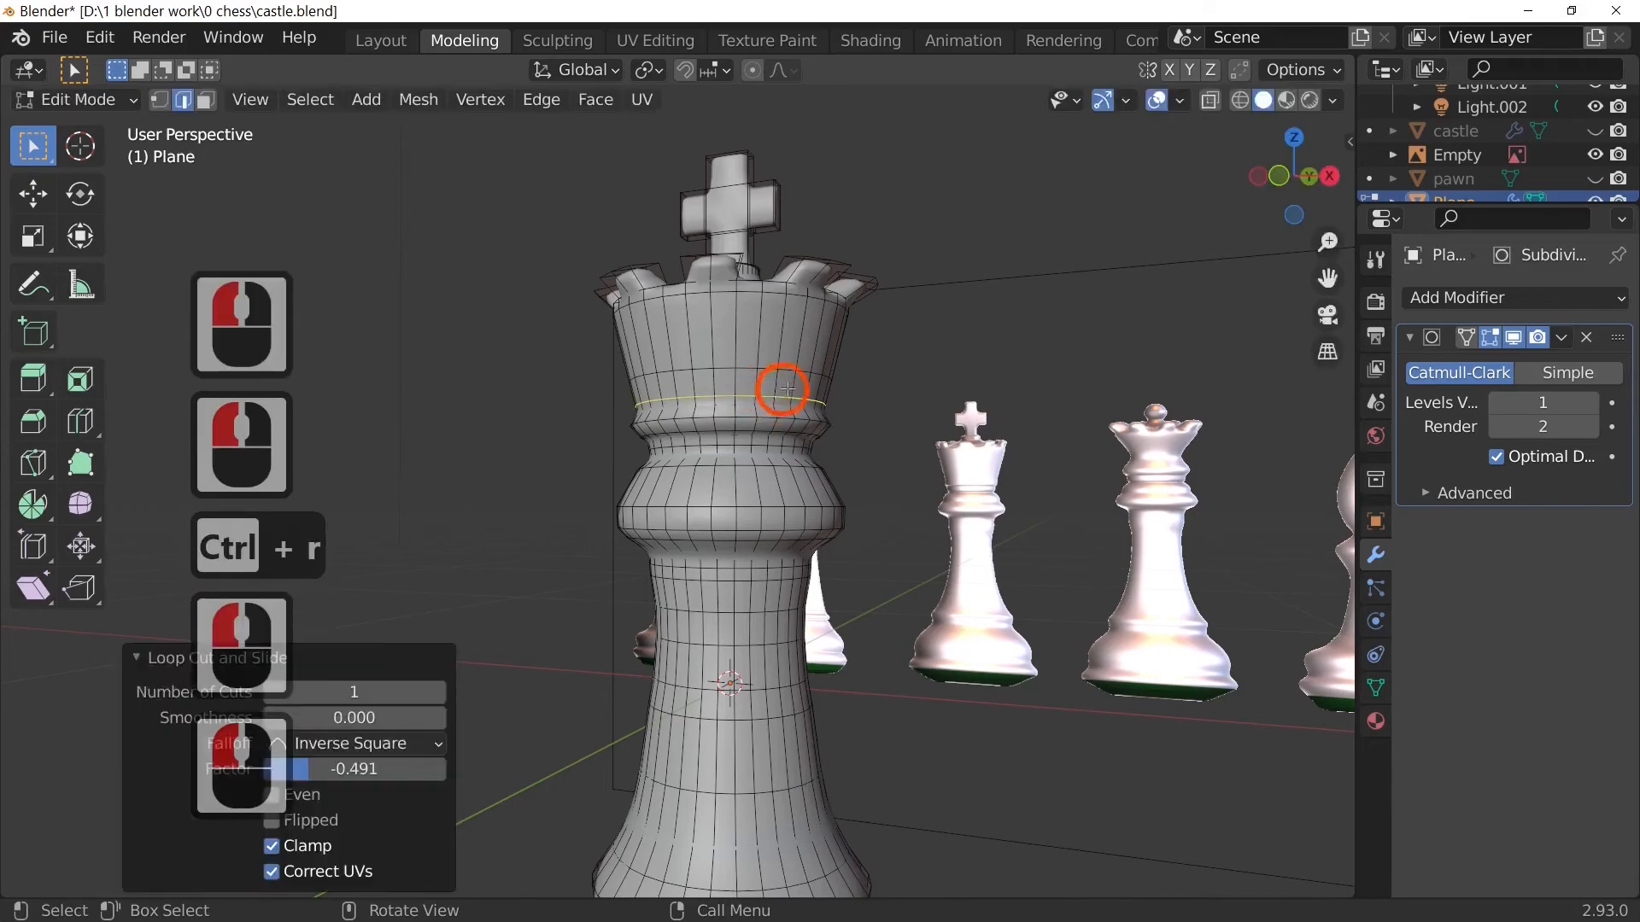
Step: Examine the smoothed crown ridge and collar in Object Mode, and return to Edit Mode with an edge on the upper stem selected
key(Tab)
middle_drag(805, 433, 797, 632)
scroll(796, 632, up, 2)
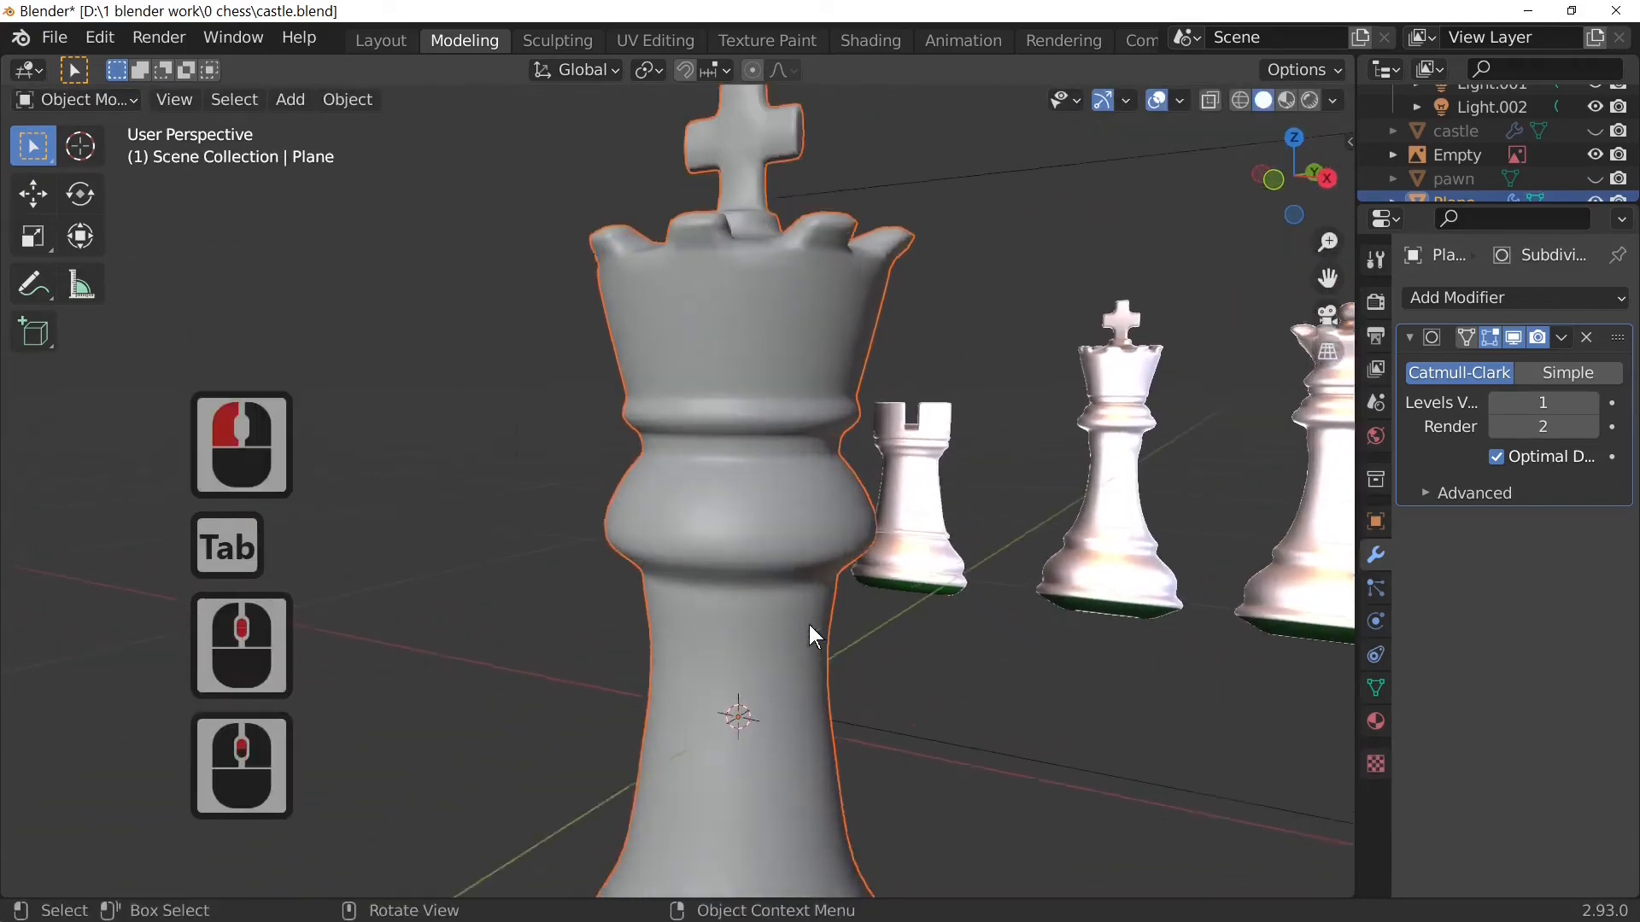
scroll(808, 623, up, 1)
middle_drag(827, 572, 807, 606)
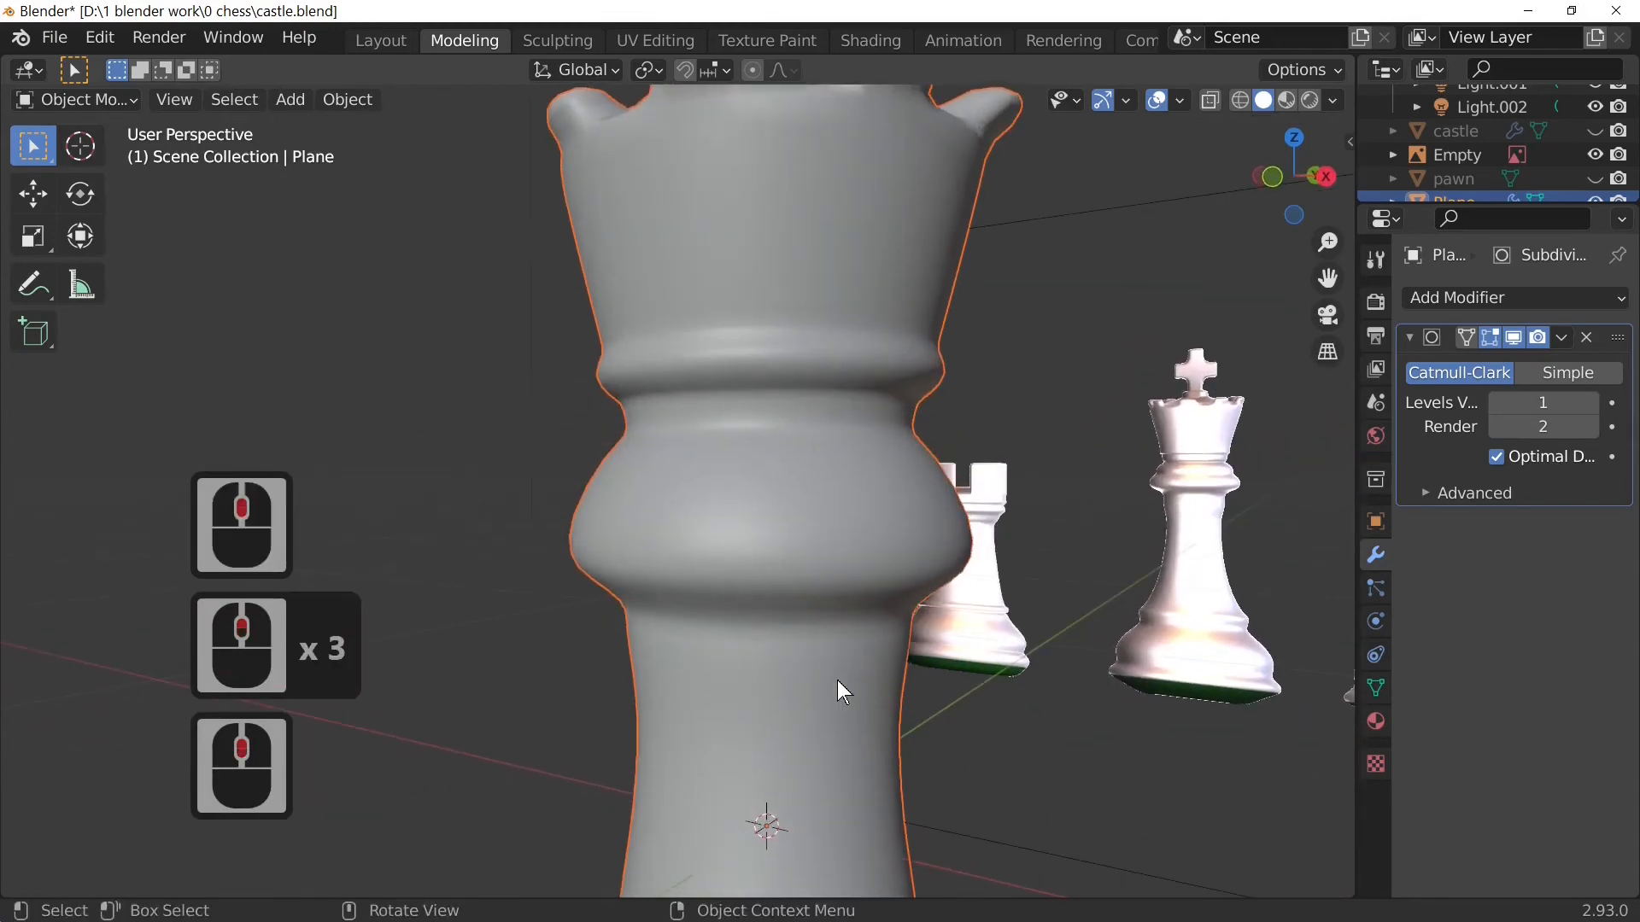
key(Tab)
click(773, 758)
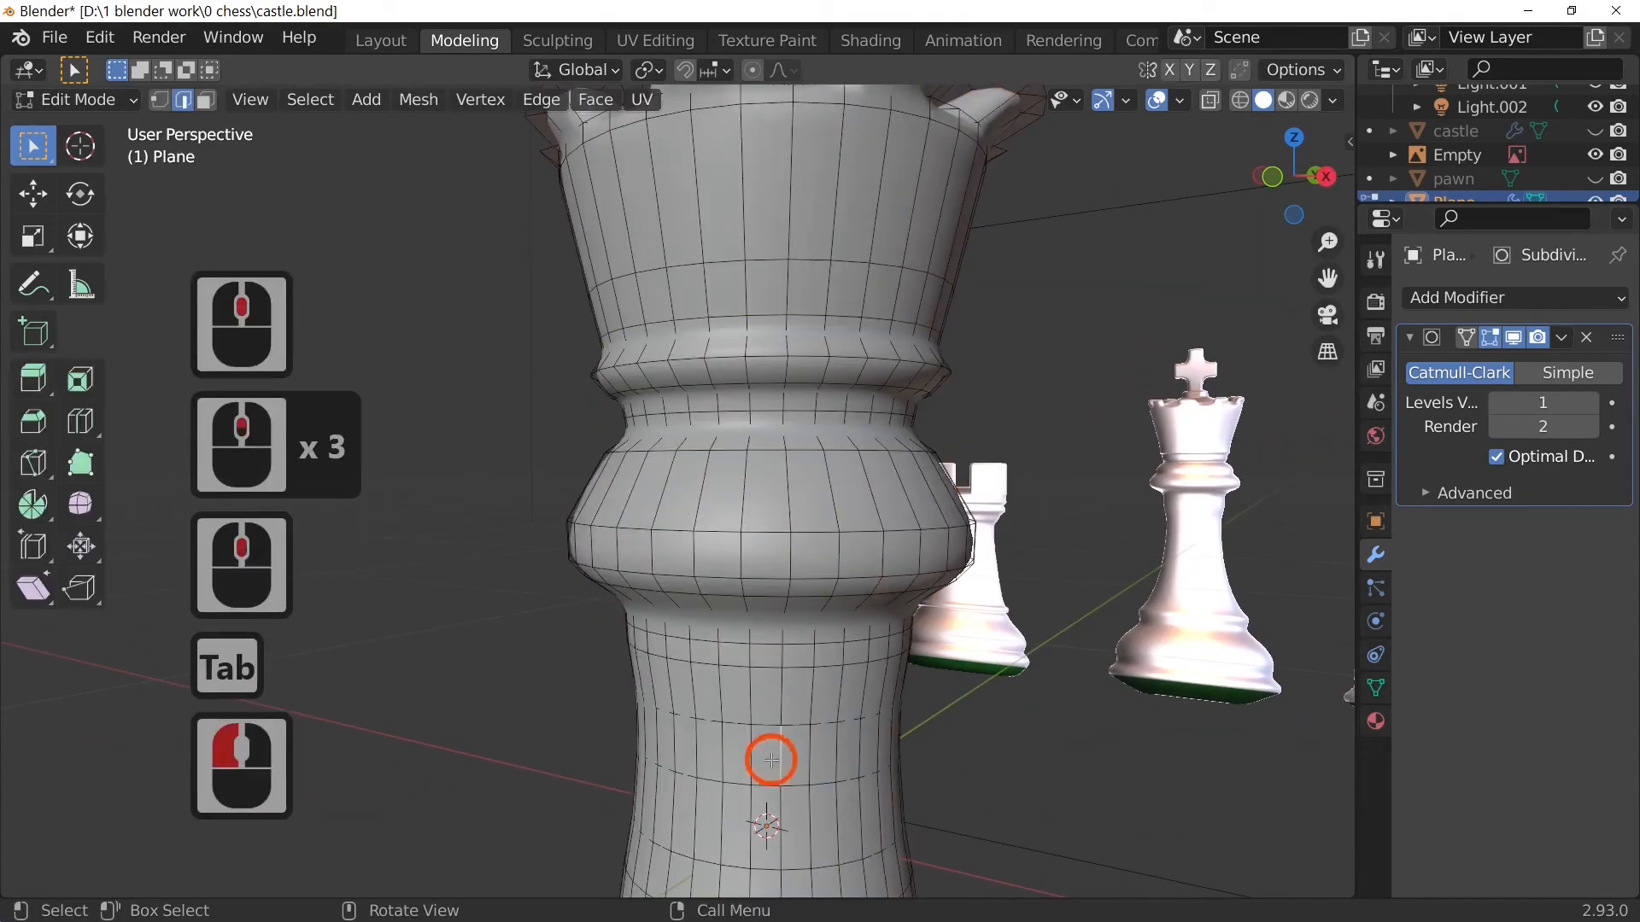
Step: Add a loop cut around the upper stem below the collar and slide it upward with a factor of 0.473
key(ctrl+r)
click(771, 756)
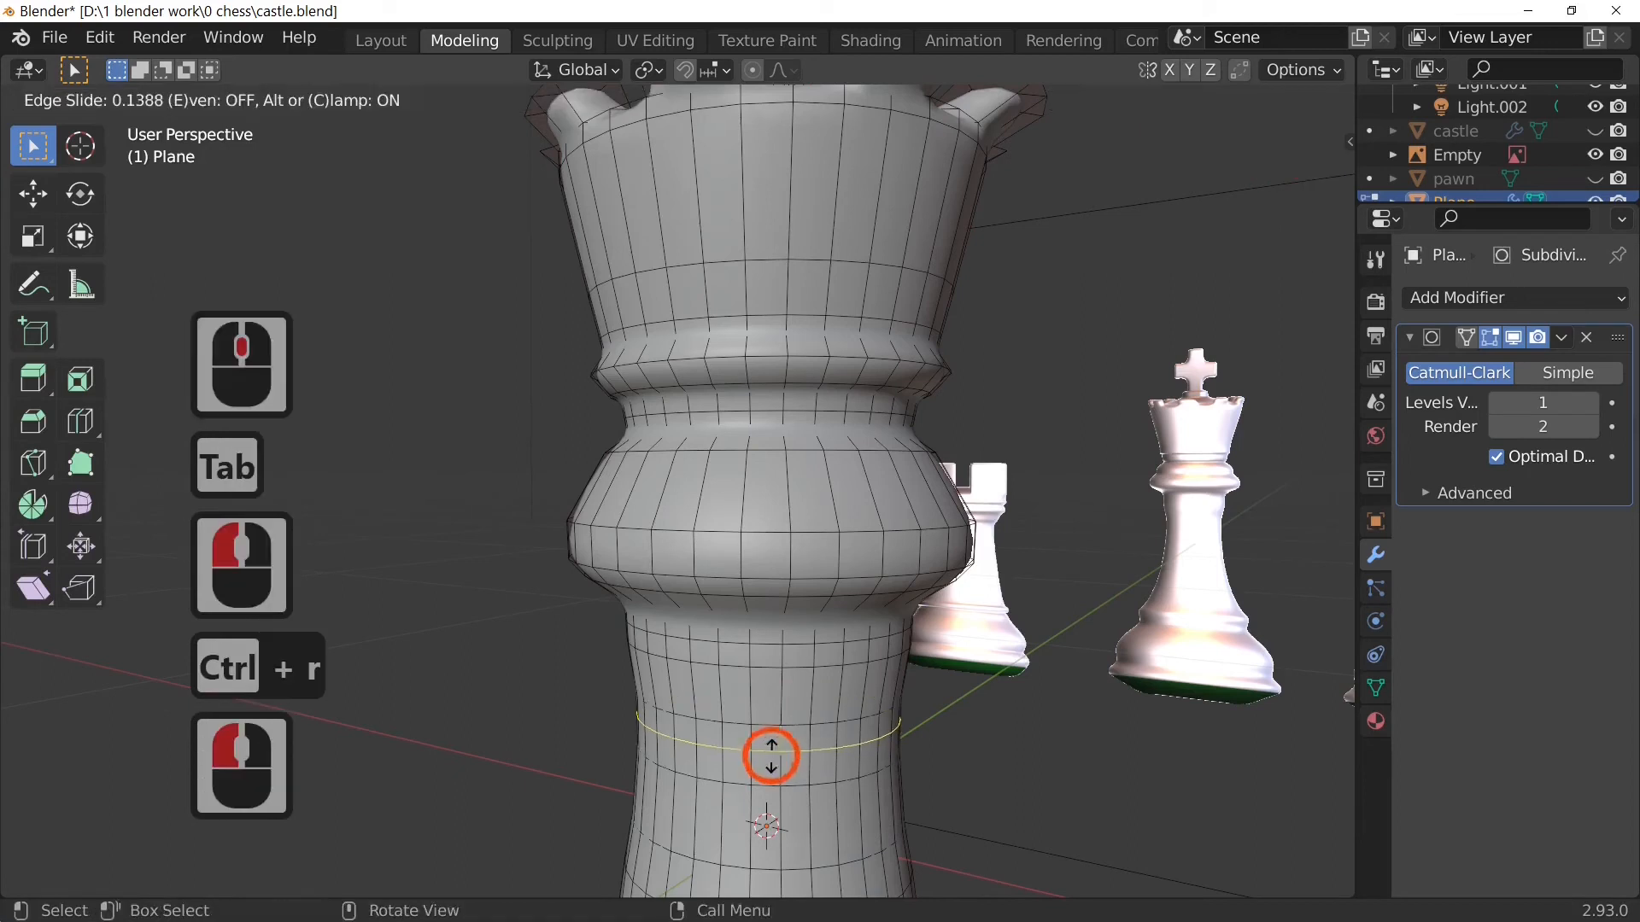
click(769, 751)
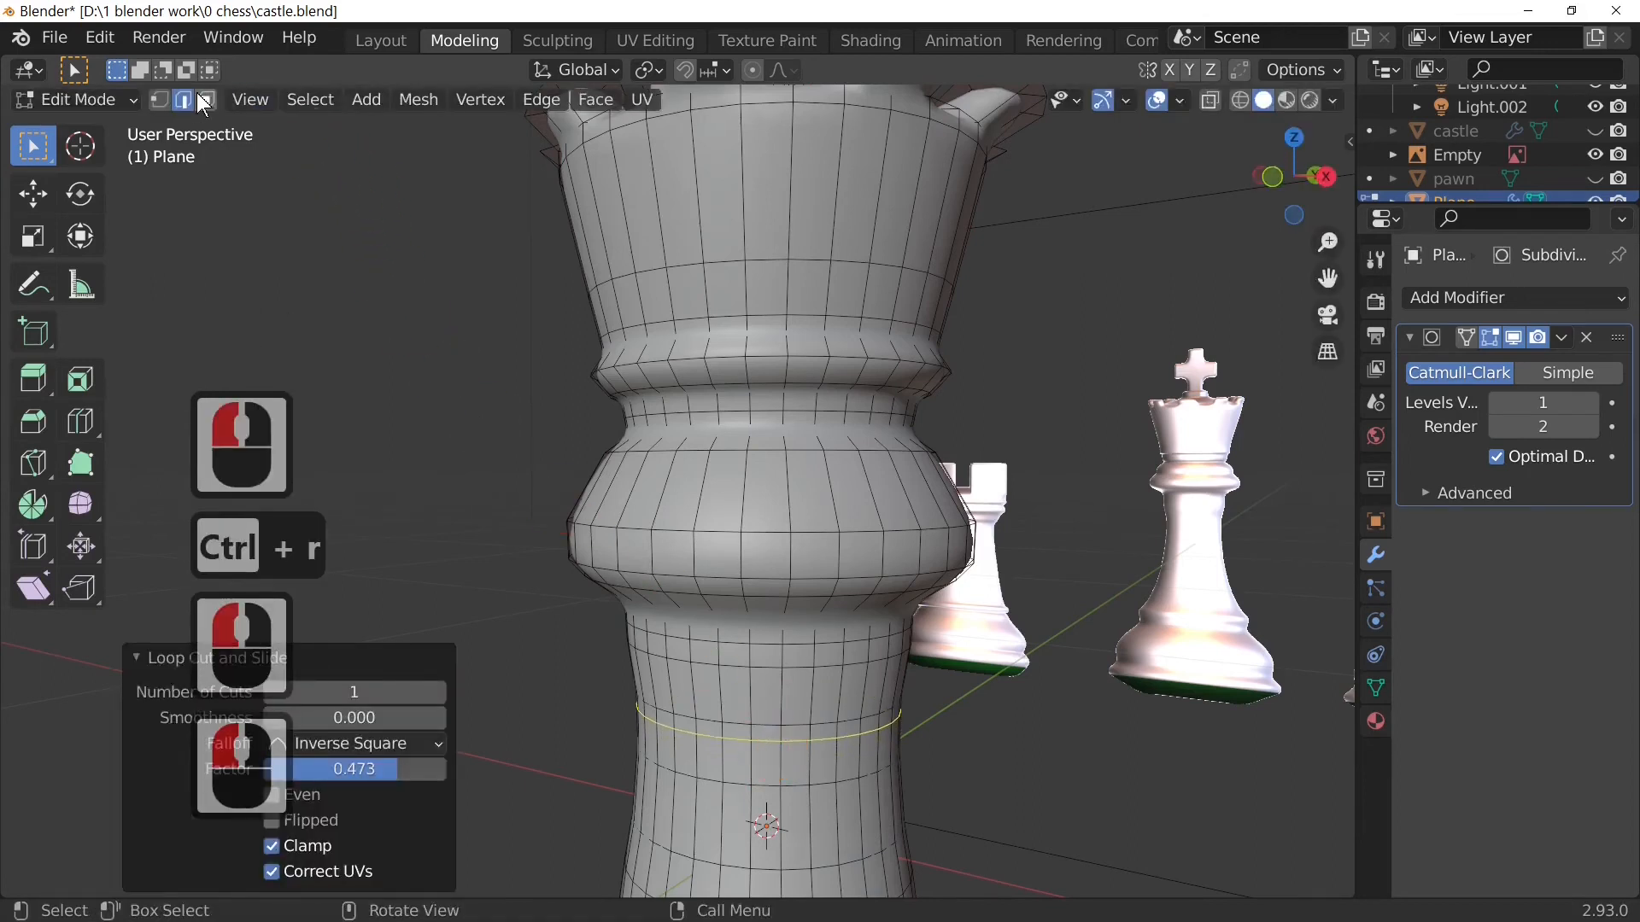
Step: Extrude the narrow face loop around the upper stem outward along its normals into a thin raised ring
click(205, 101)
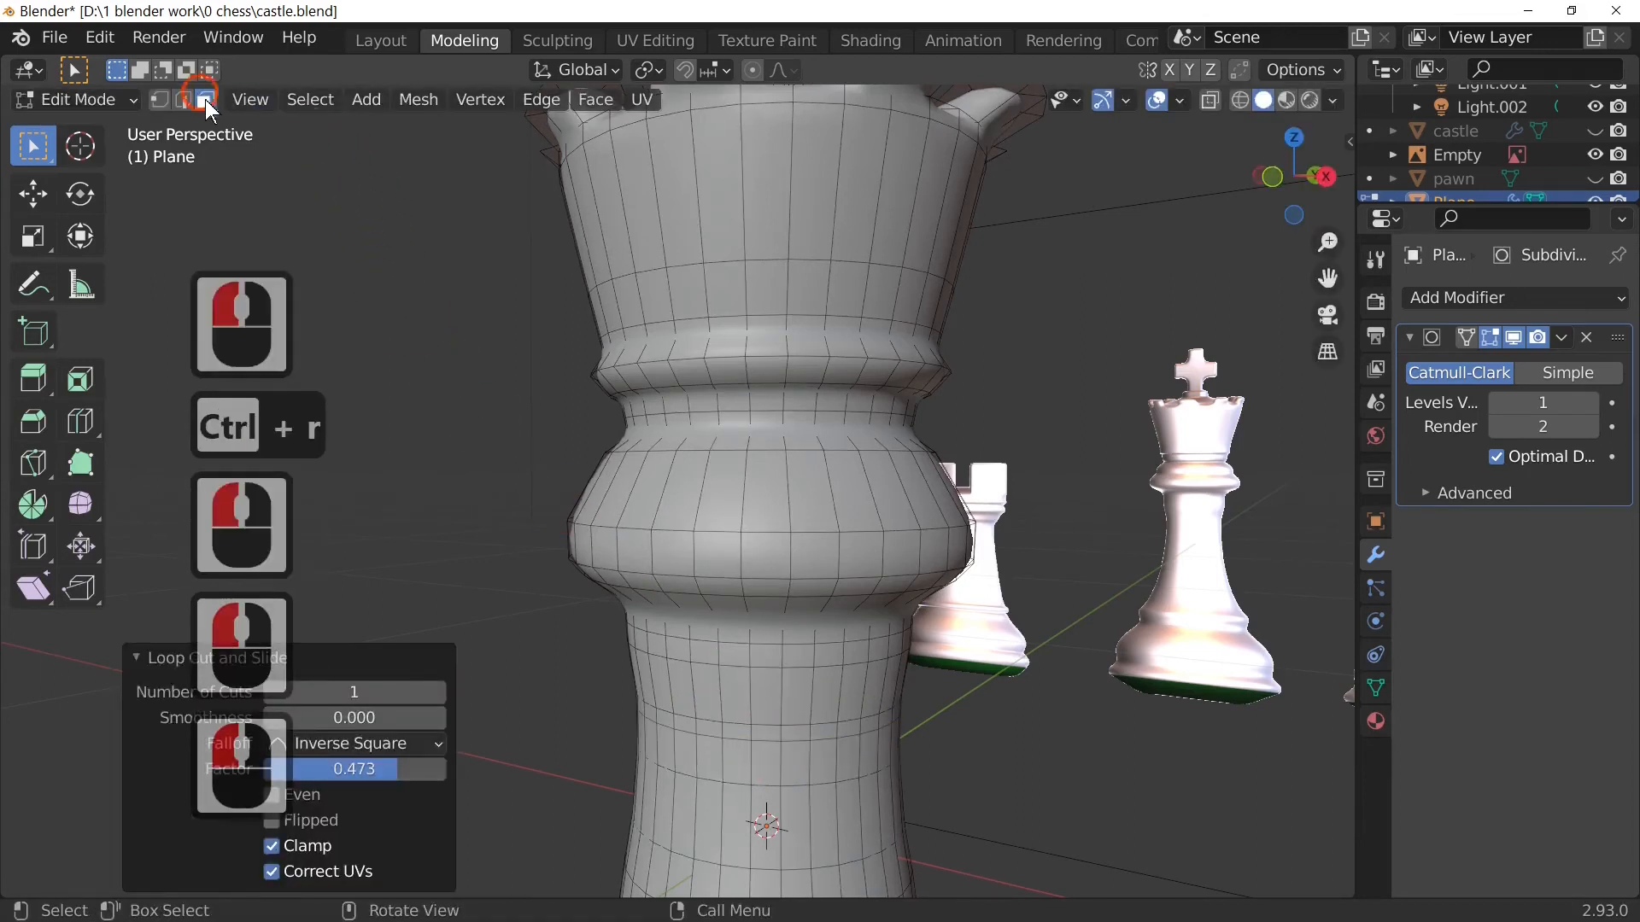
alt+click(862, 722)
right_click(863, 730)
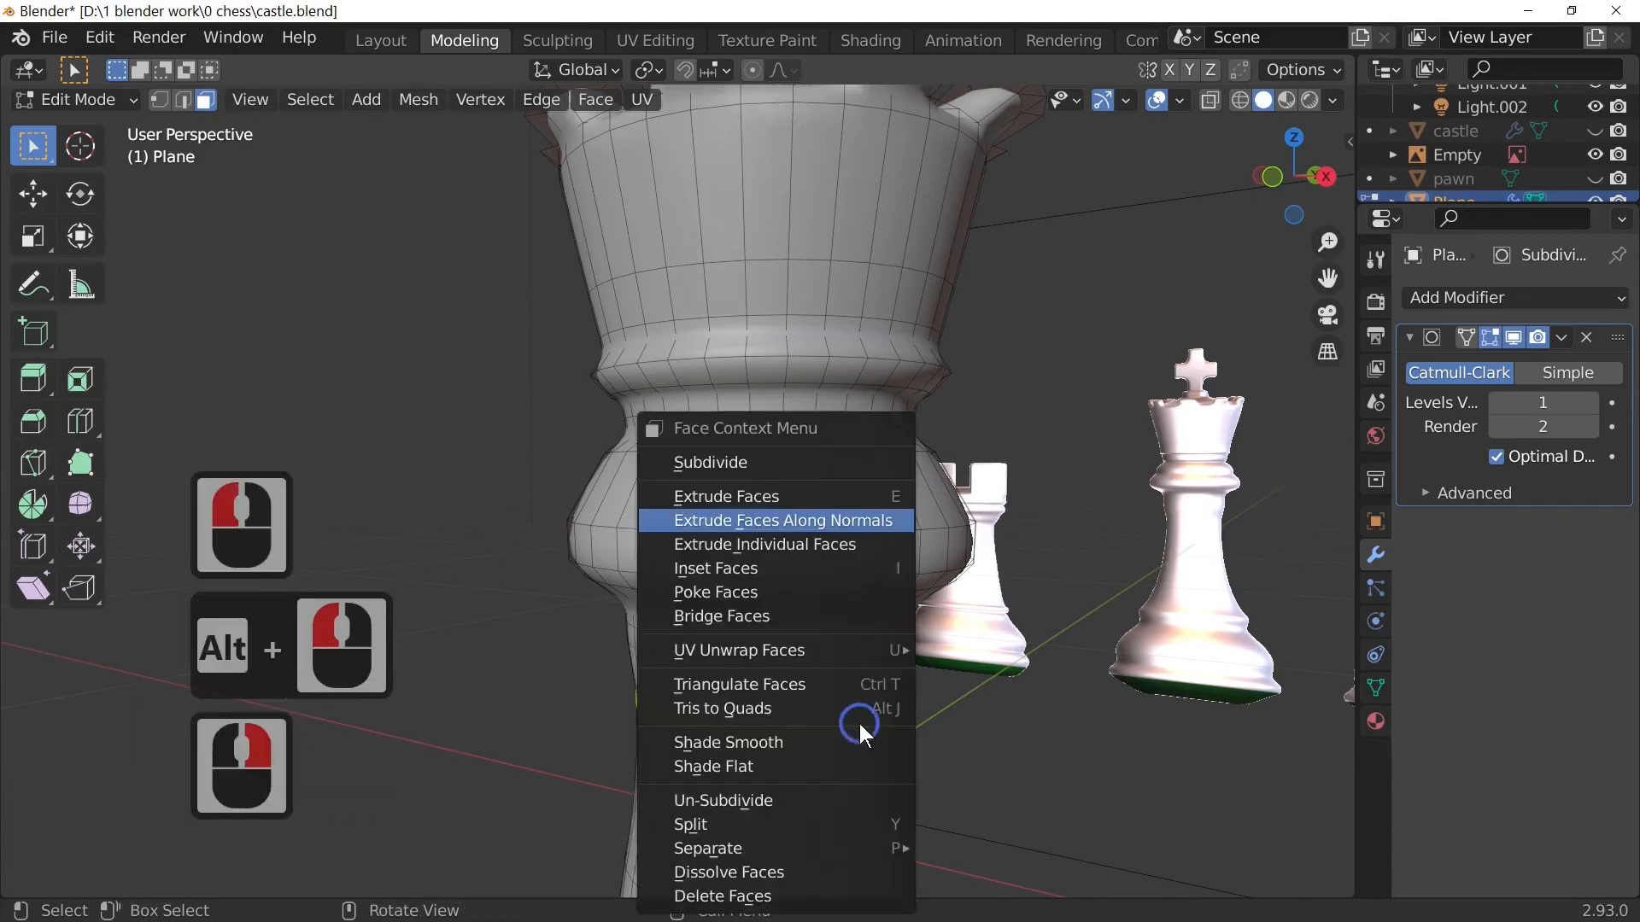
click(874, 520)
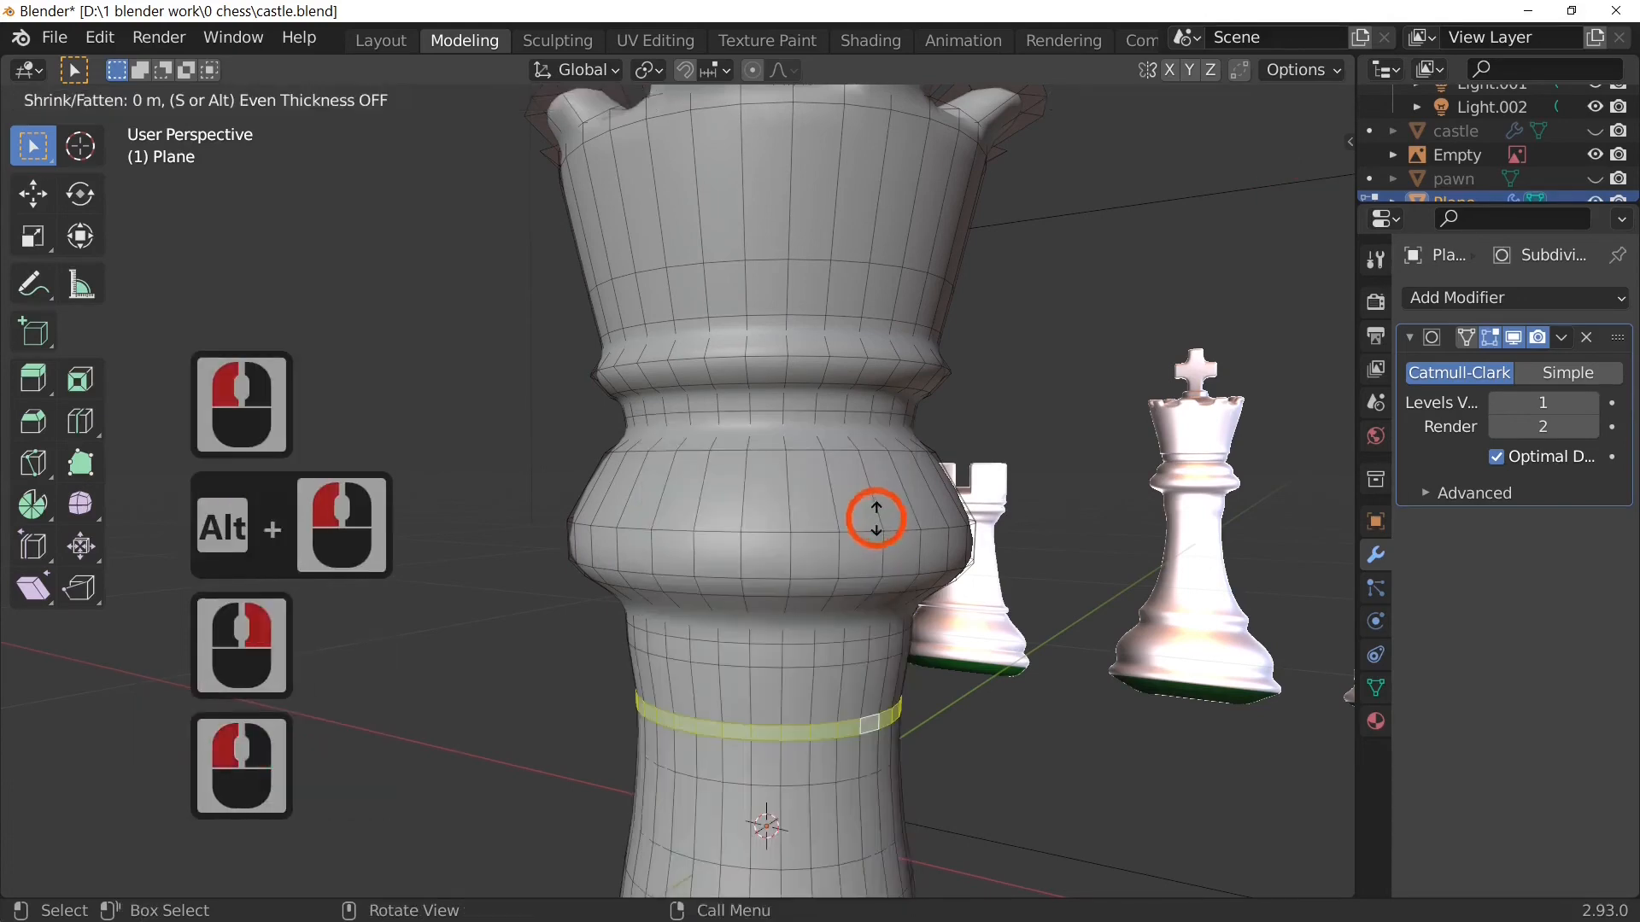
click(974, 581)
Step: Check the thin stem ring in Object Mode, and undo its extrusion and face selection
key(Tab)
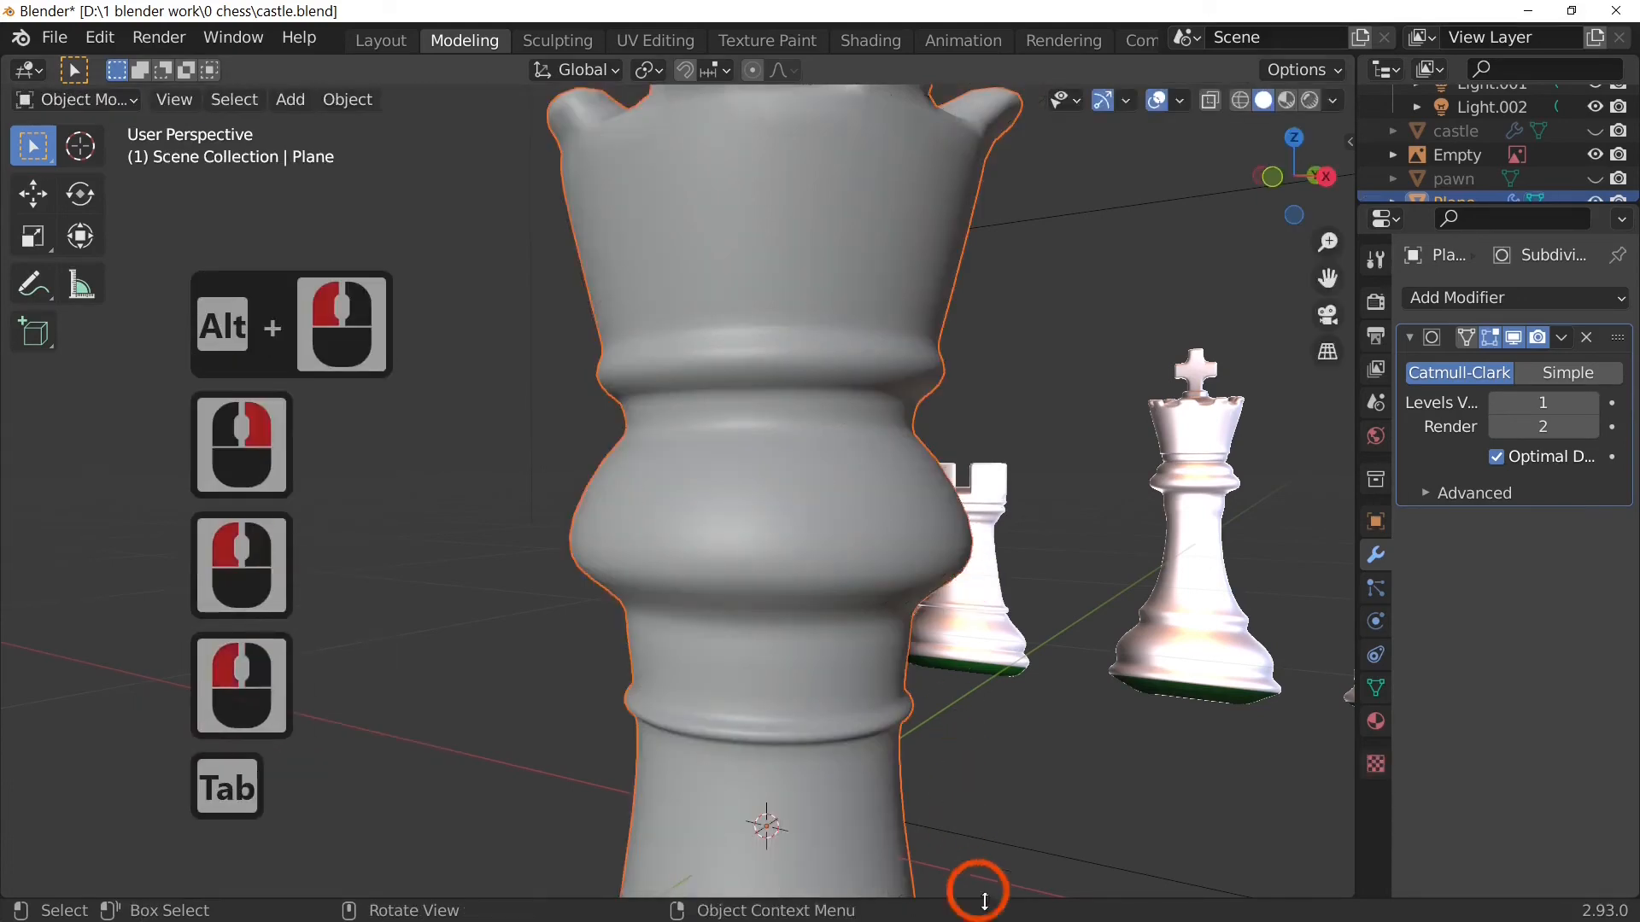
scroll(978, 866, down, 6)
middle_drag(976, 833, 935, 823)
key(ctrl+z)
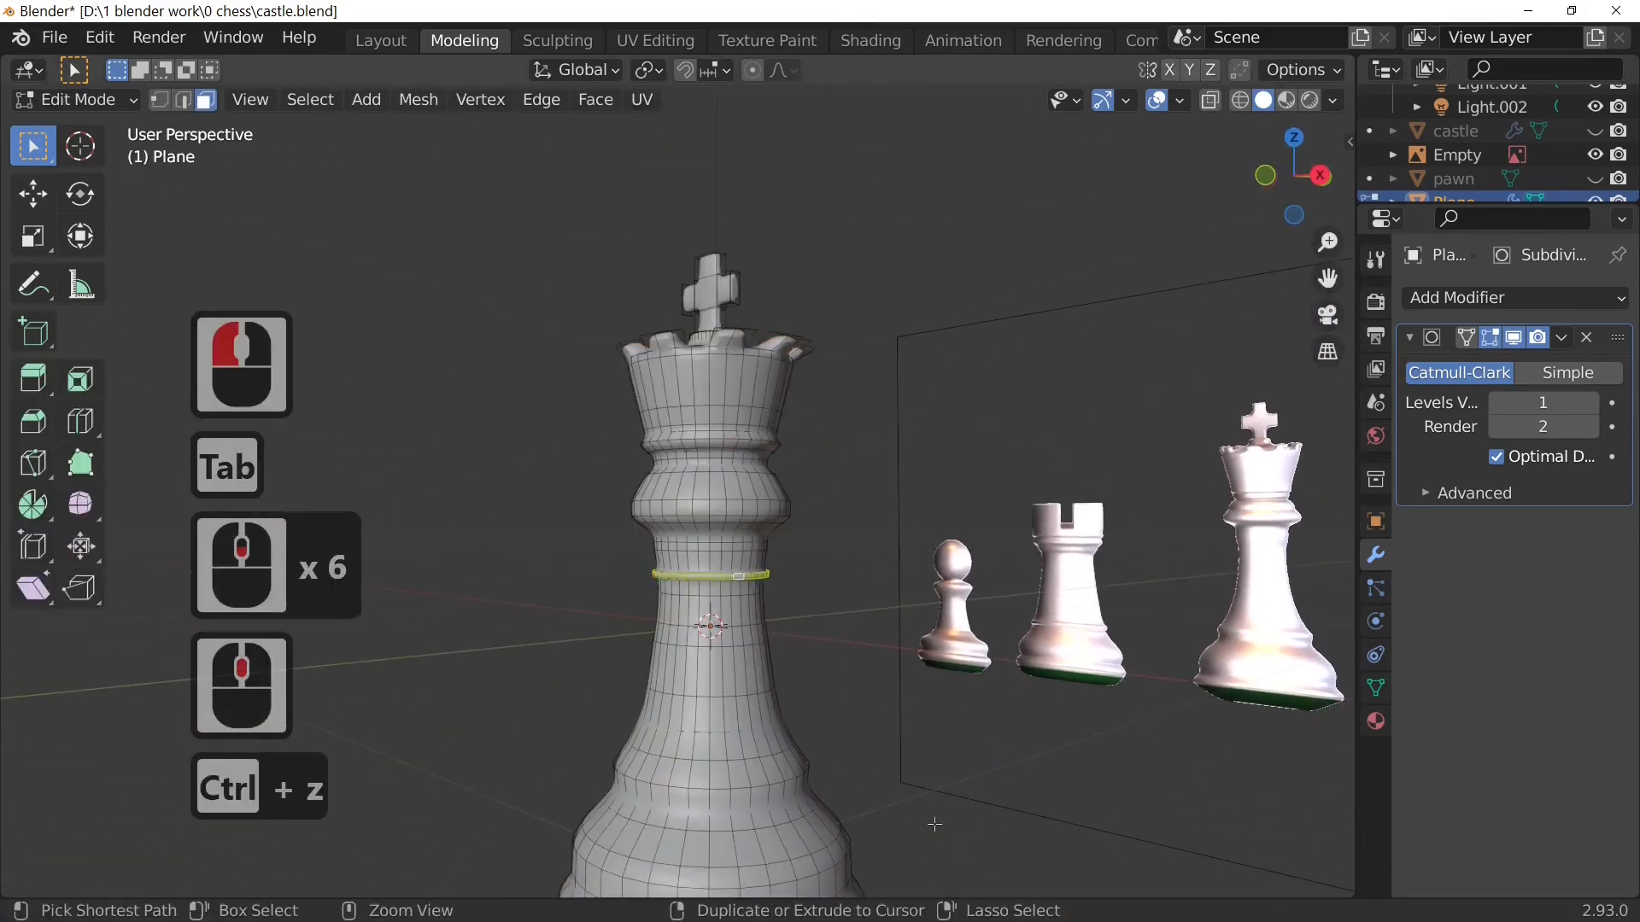
key(ctrl+z)
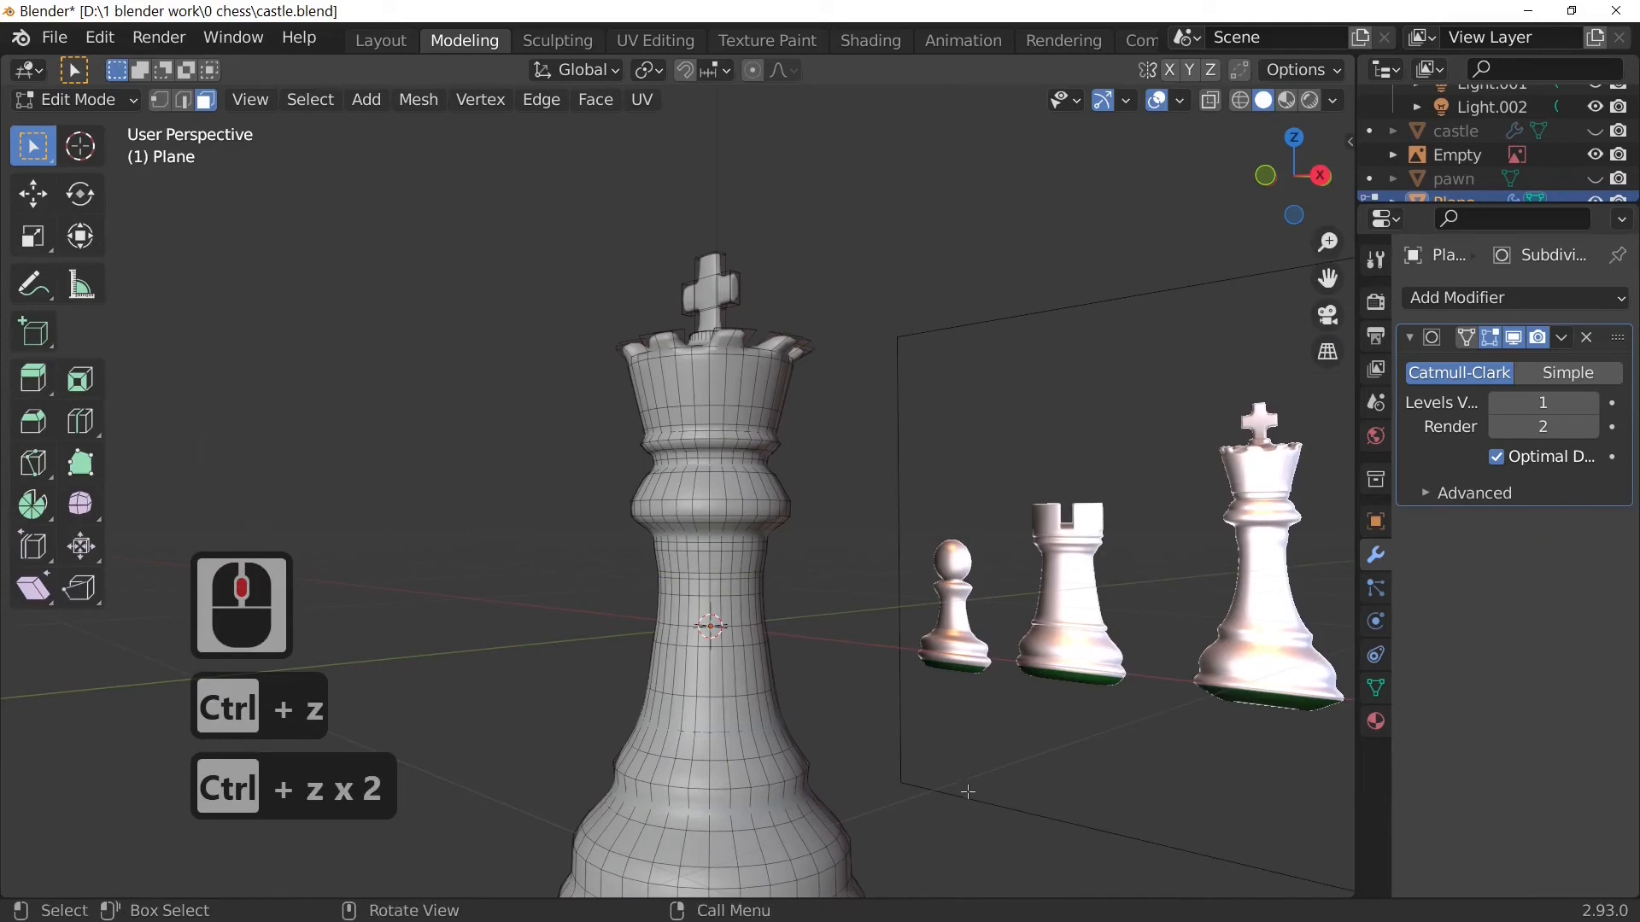
Step: Leave Edit Mode and set the Subdivision modifier's viewport level to 2, checking the crown and collar
click(927, 892)
middle_click(962, 893)
key(Tab)
middle_drag(907, 822, 1008, 103)
scroll(909, 710, up, 4)
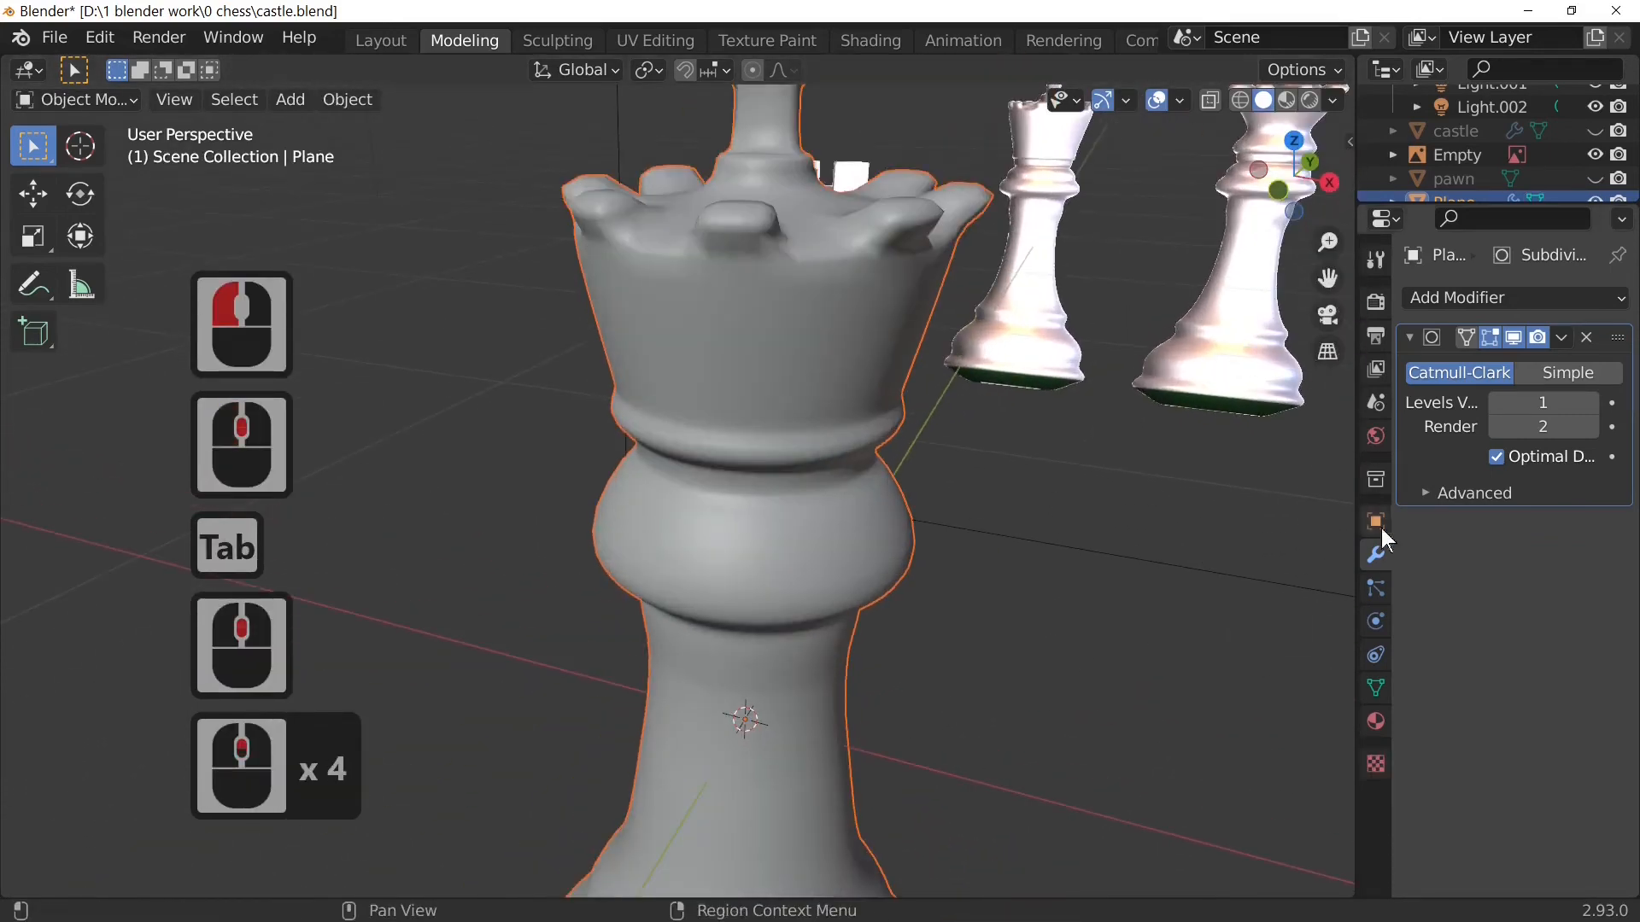
click(1593, 402)
scroll(965, 583, down, 3)
middle_drag(965, 583, 752, 697)
scroll(839, 553, up, 7)
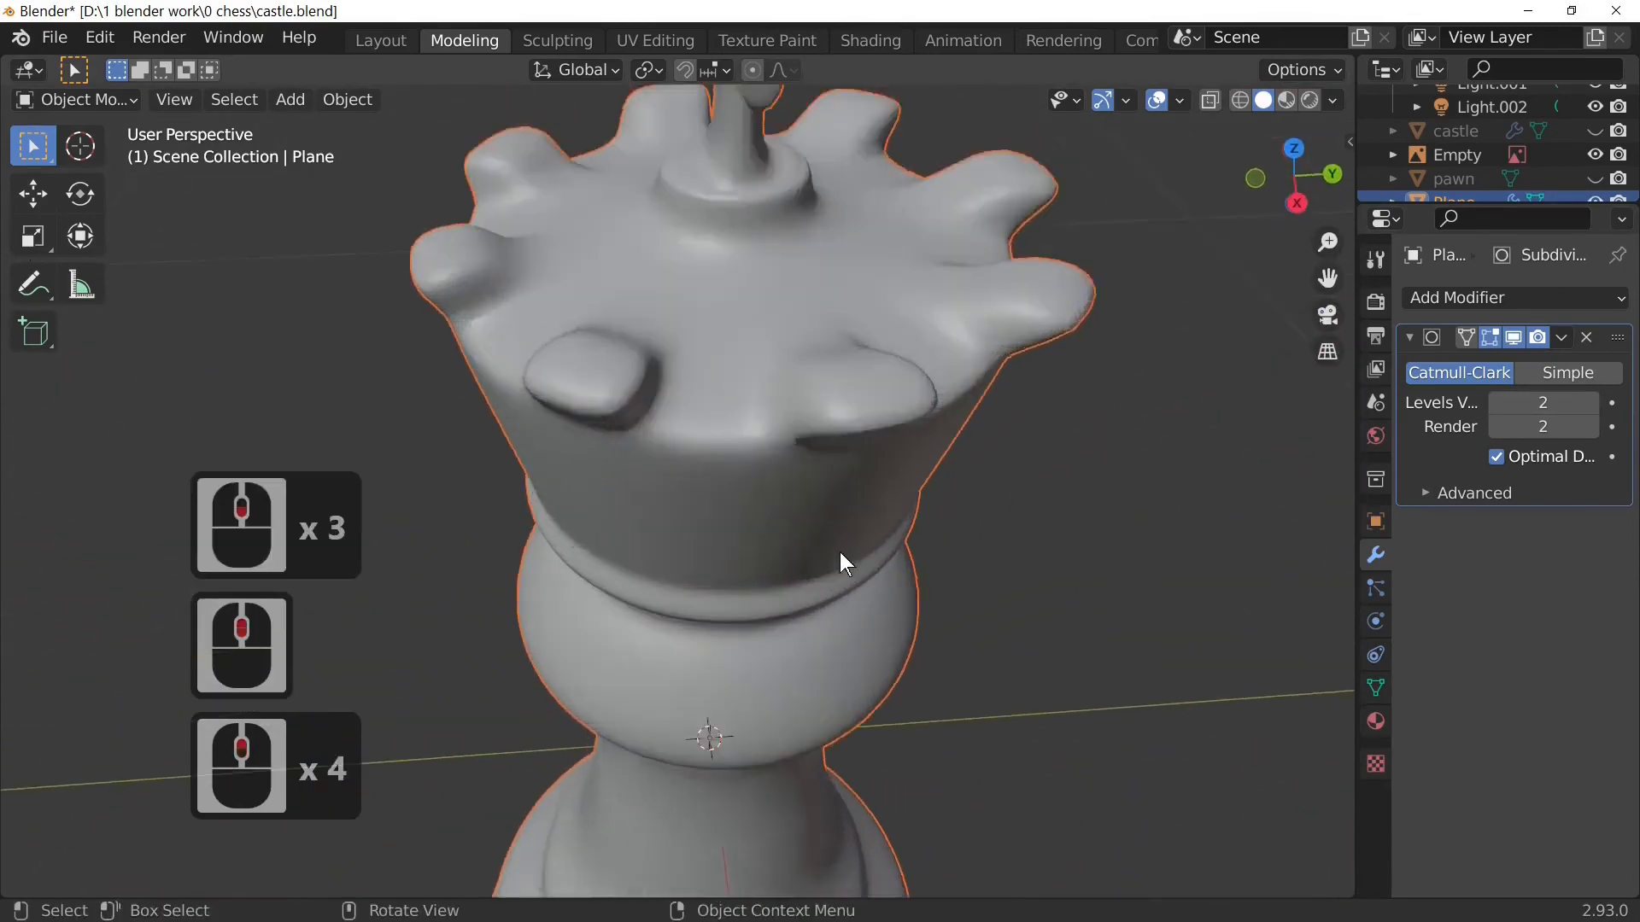
Step: Add a centred loop cut running around the narrow side faces of the cross
scroll(835, 561, down, 5)
key(Tab)
scroll(741, 377, up, 3)
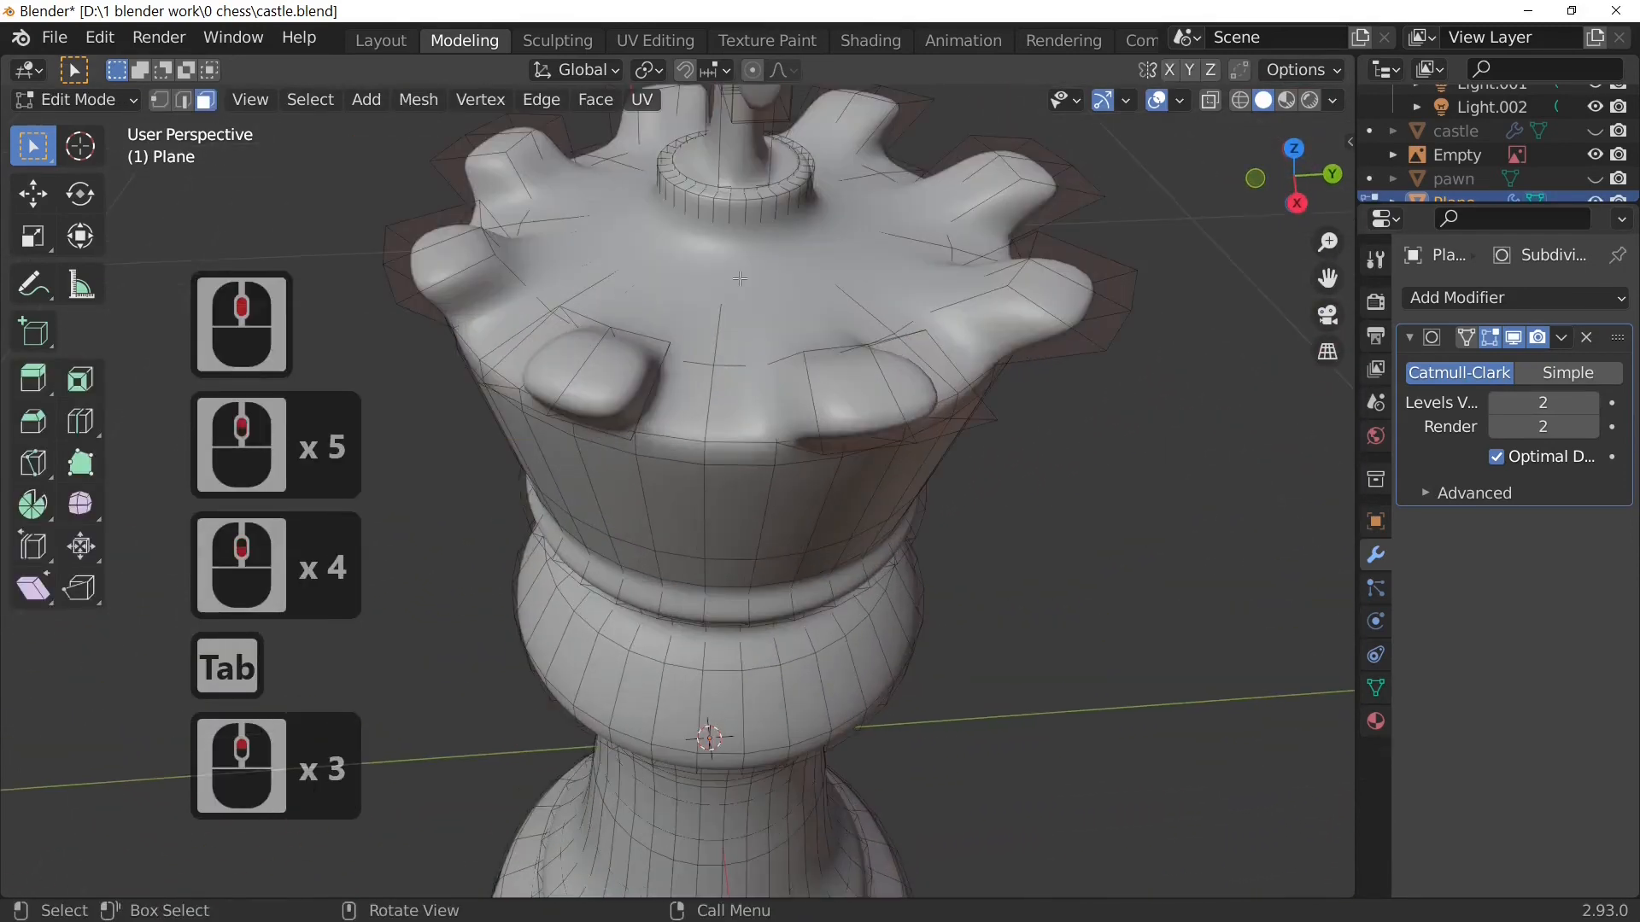
scroll(739, 210, down, 2)
click(721, 211)
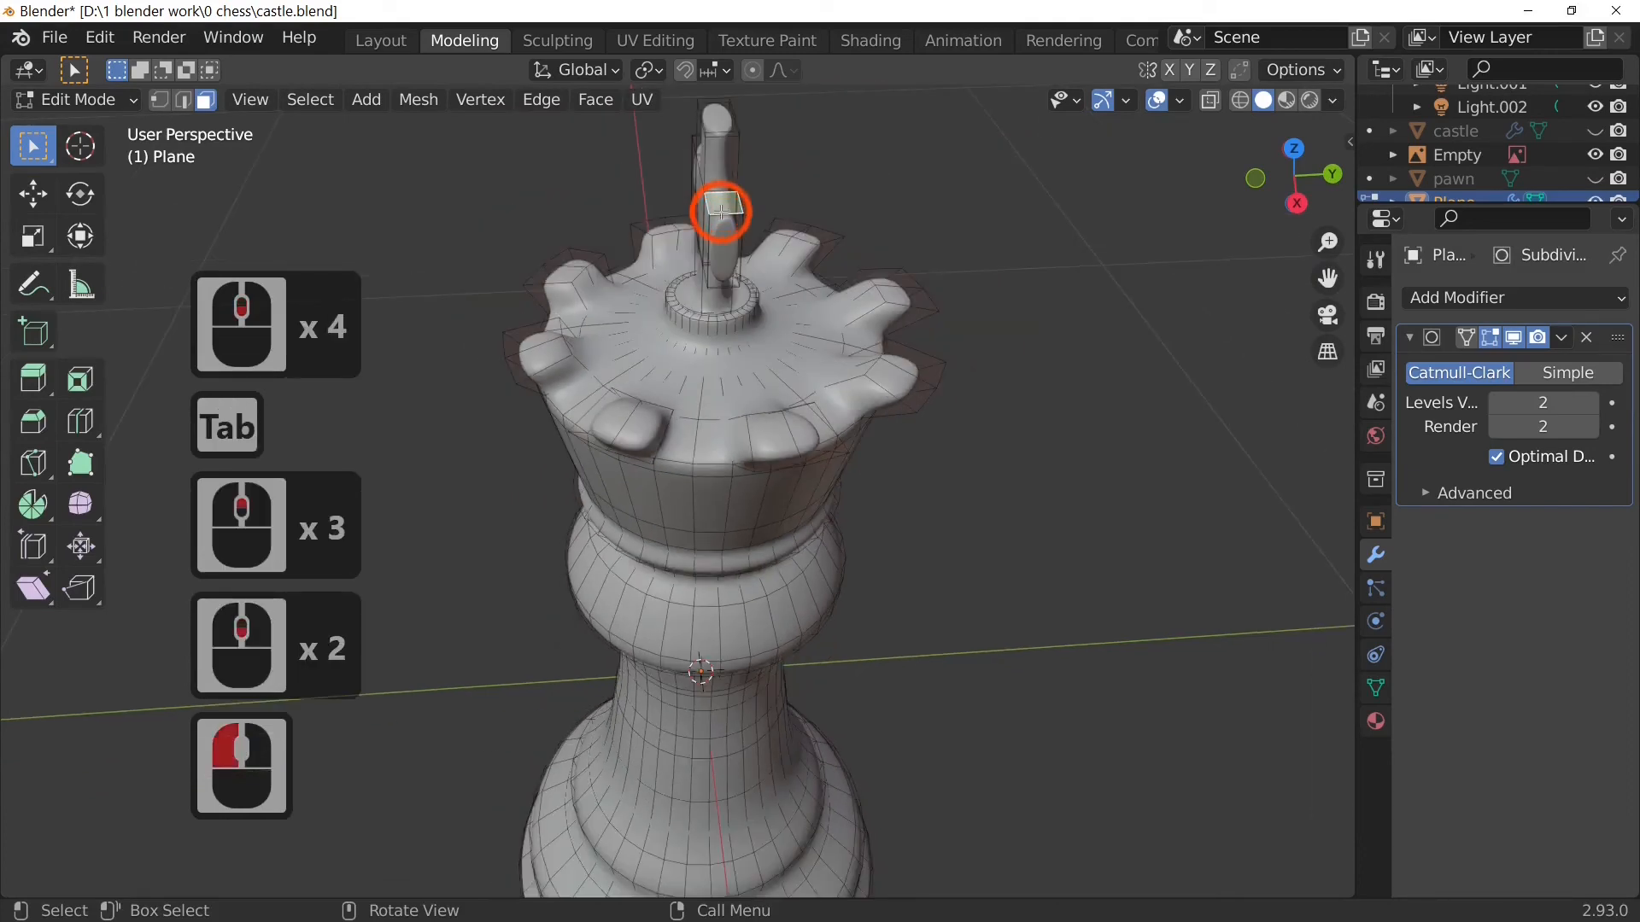
key(ctrl+r)
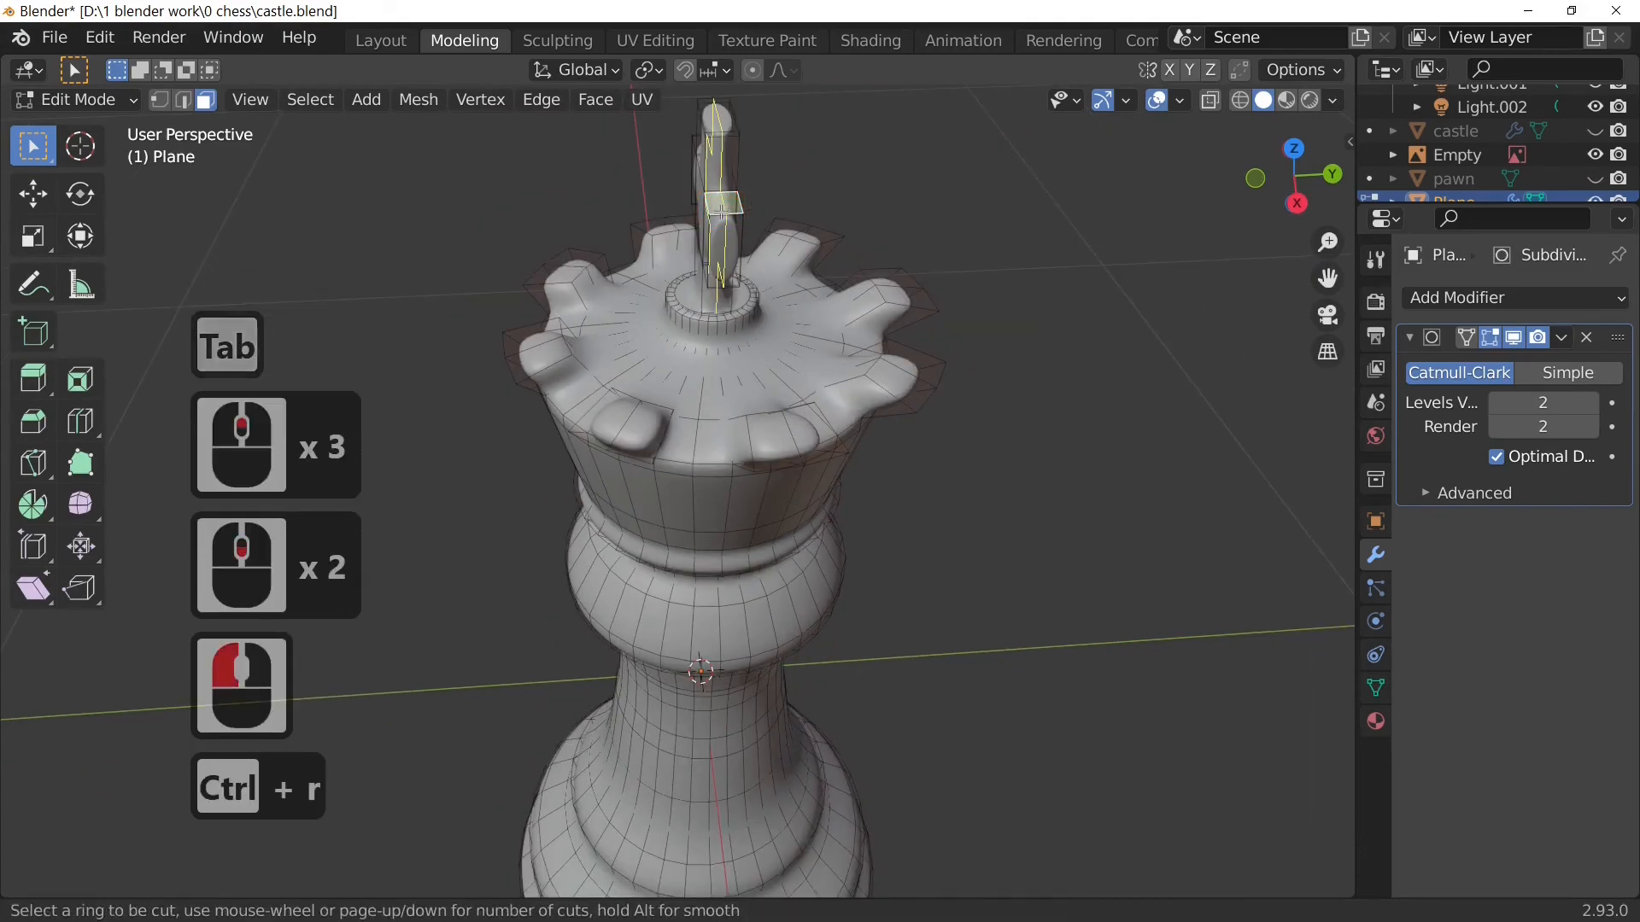
scroll(722, 211, down, 1)
right_click(842, 321)
right_click(842, 321)
Step: Examine the smoothed king in Object Mode up close, and compare it with the neighbouring pieces in front orthographic view
key(Tab)
middle_drag(842, 321, 939, 554)
scroll(1050, 258, down, 3)
scroll(935, 556, up, 5)
scroll(934, 556, down, 2)
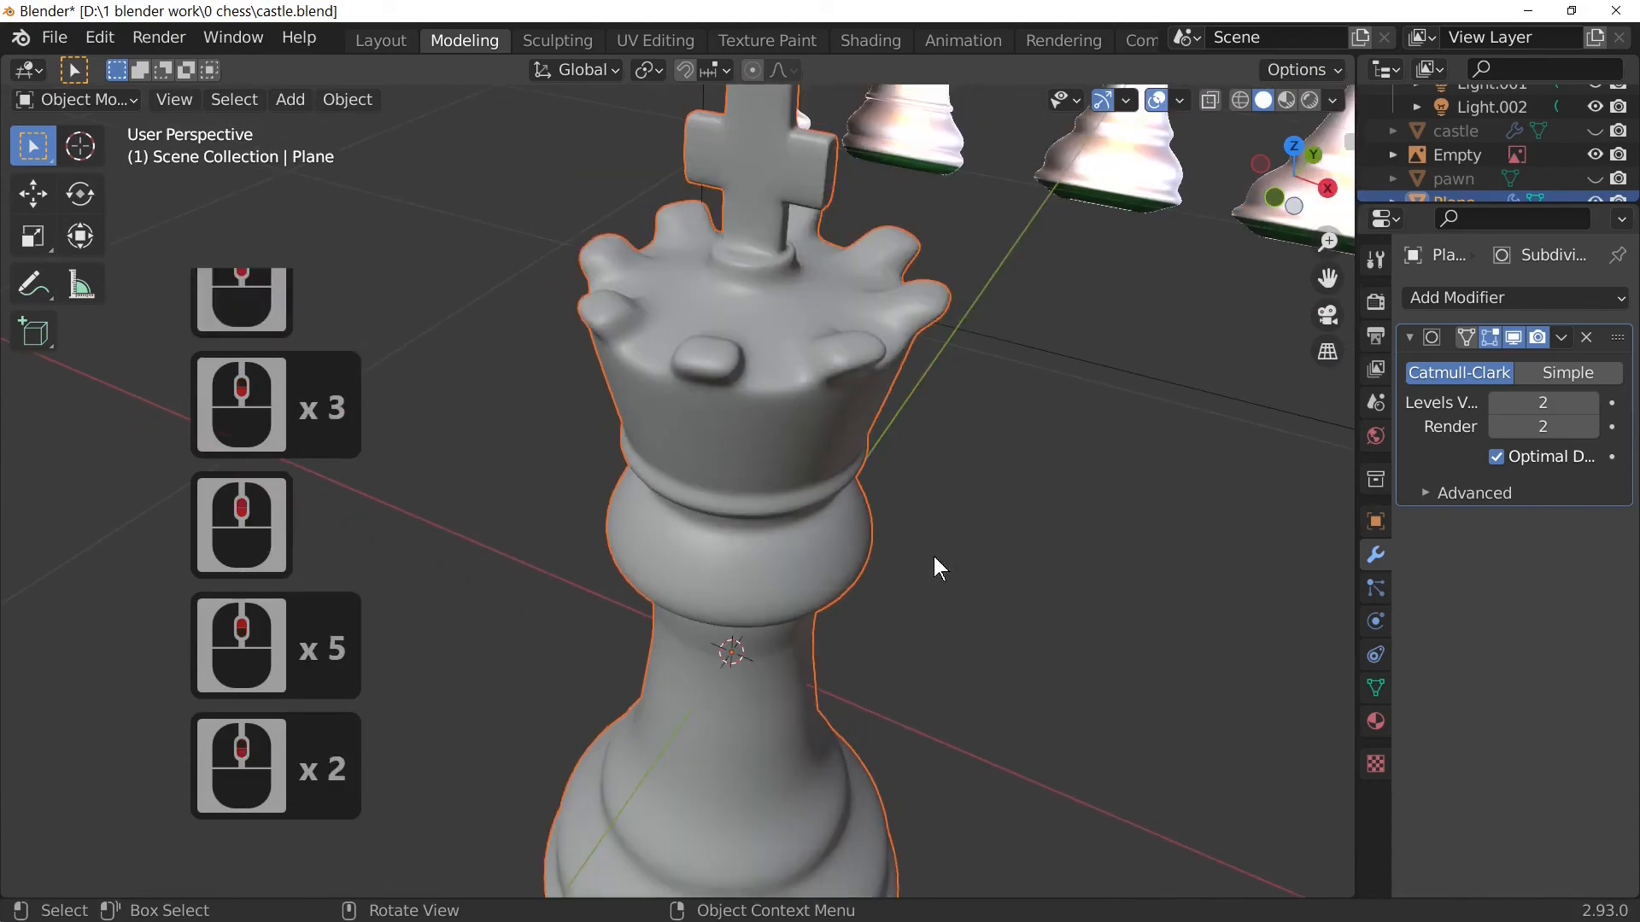
scroll(935, 556, down, 3)
middle_drag(934, 556, 970, 561)
key(1)
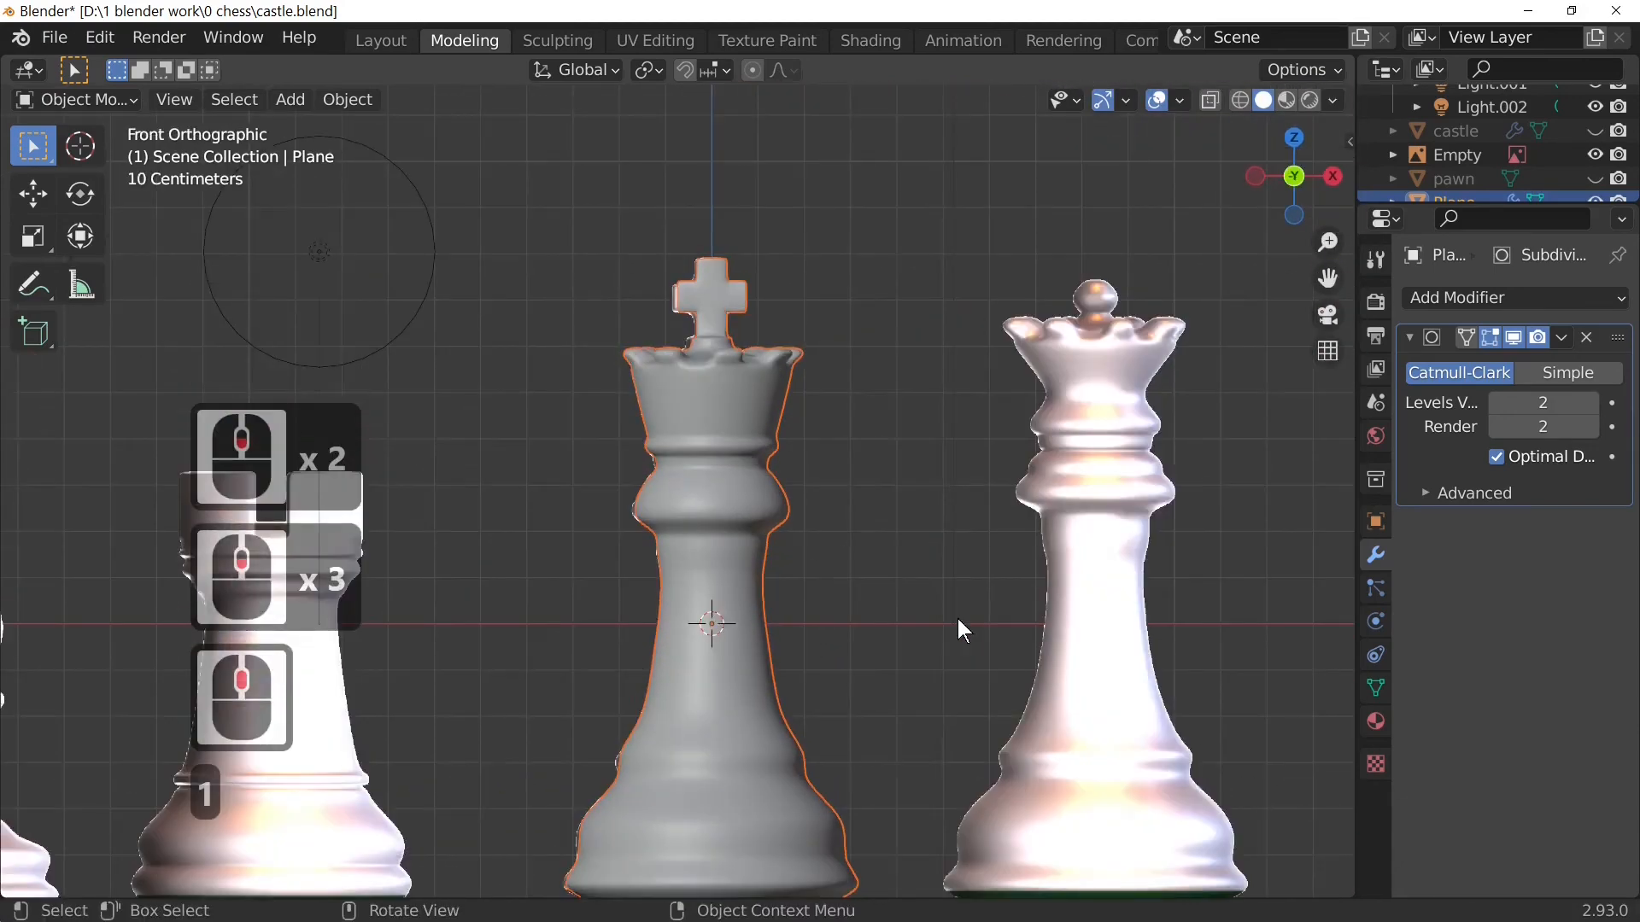
scroll(756, 807, down, 2)
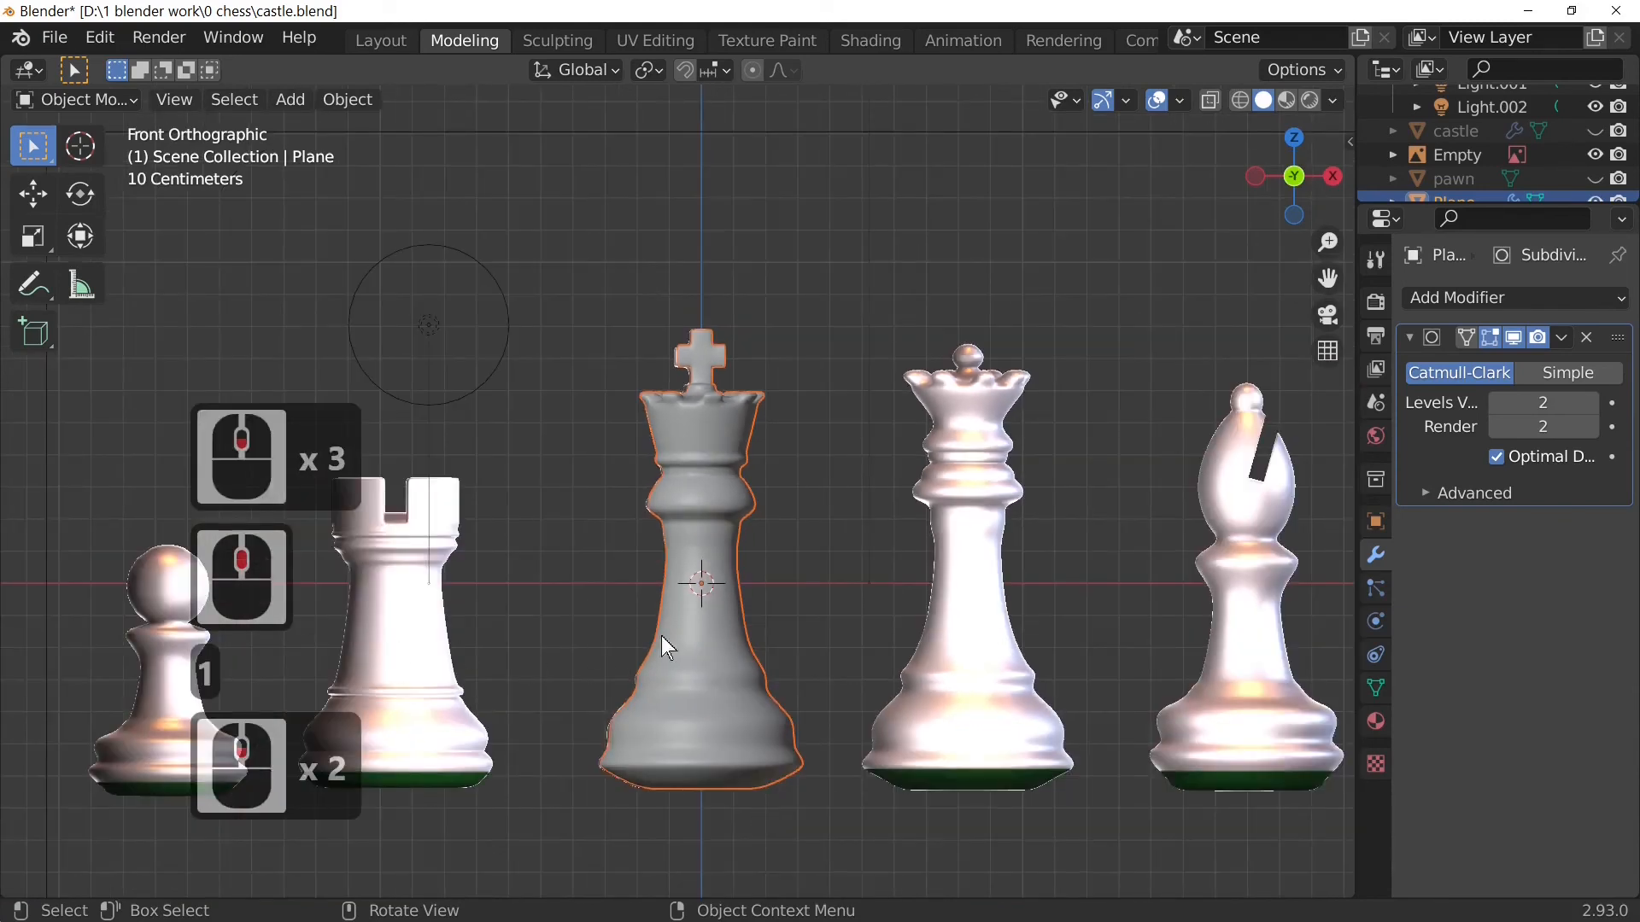
Step: Give the king two material slots, each with a new material
click(1376, 722)
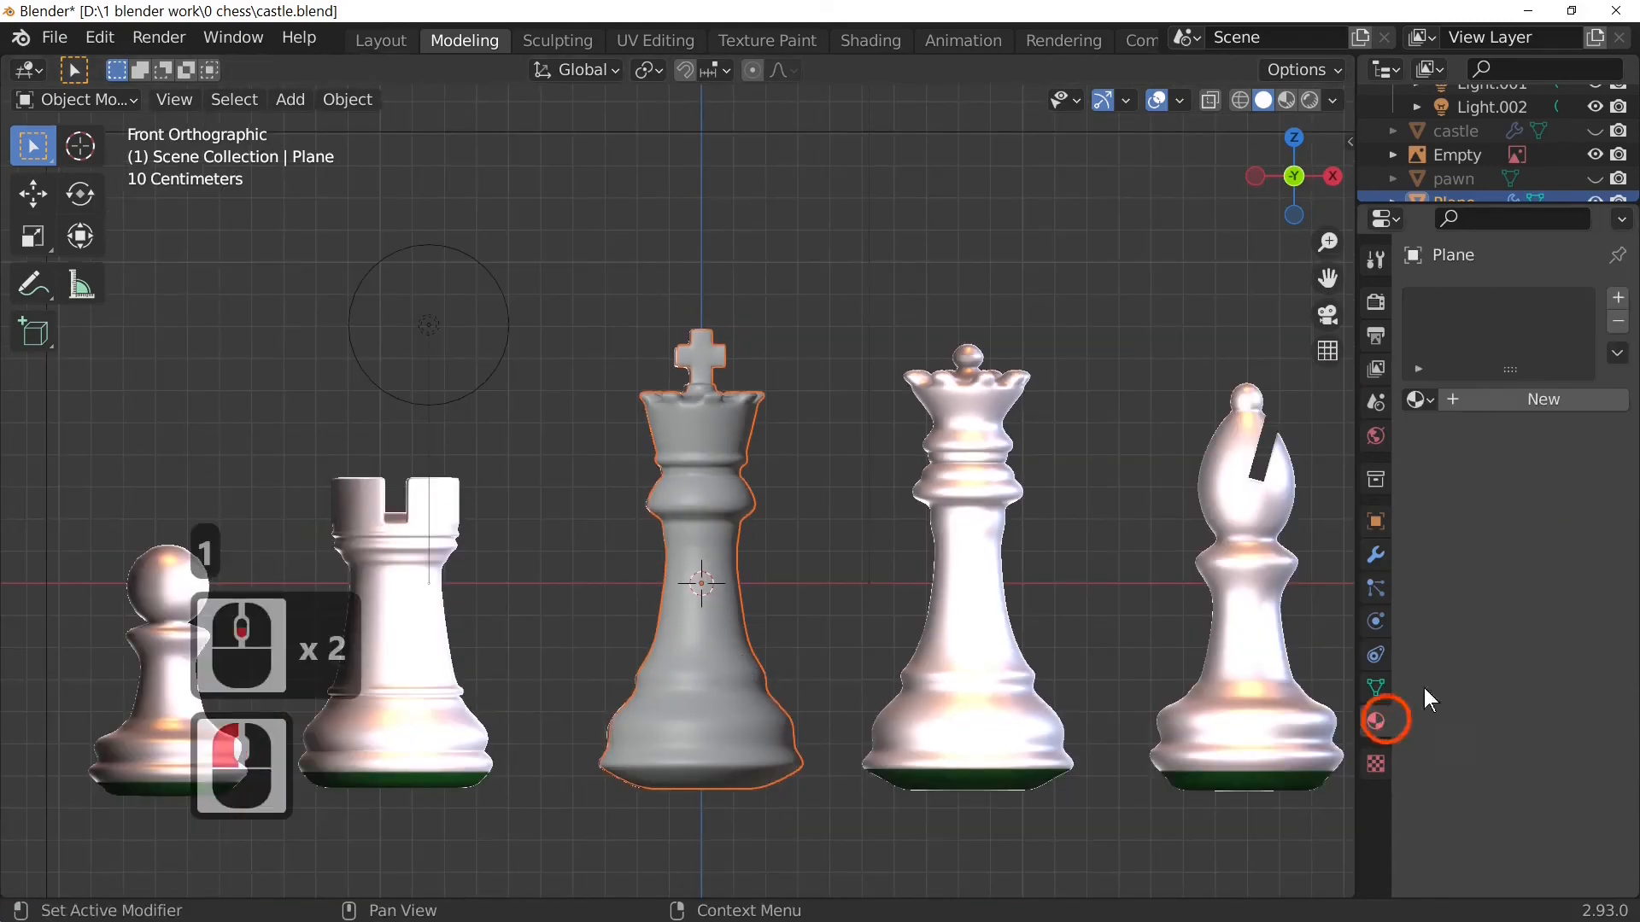
click(1478, 408)
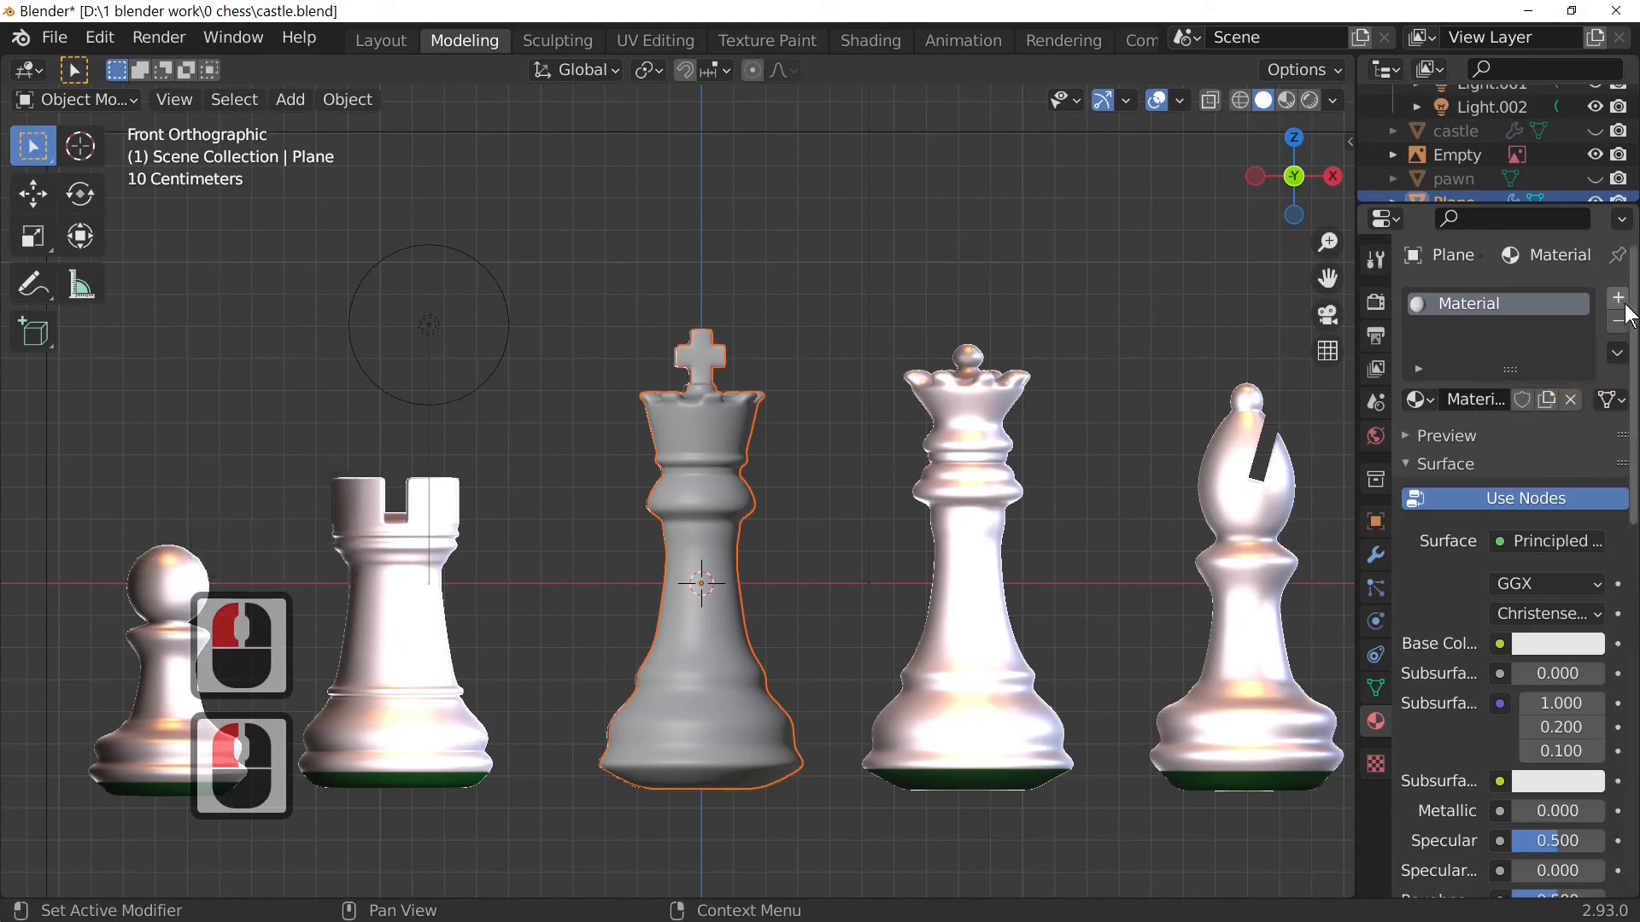
click(1617, 298)
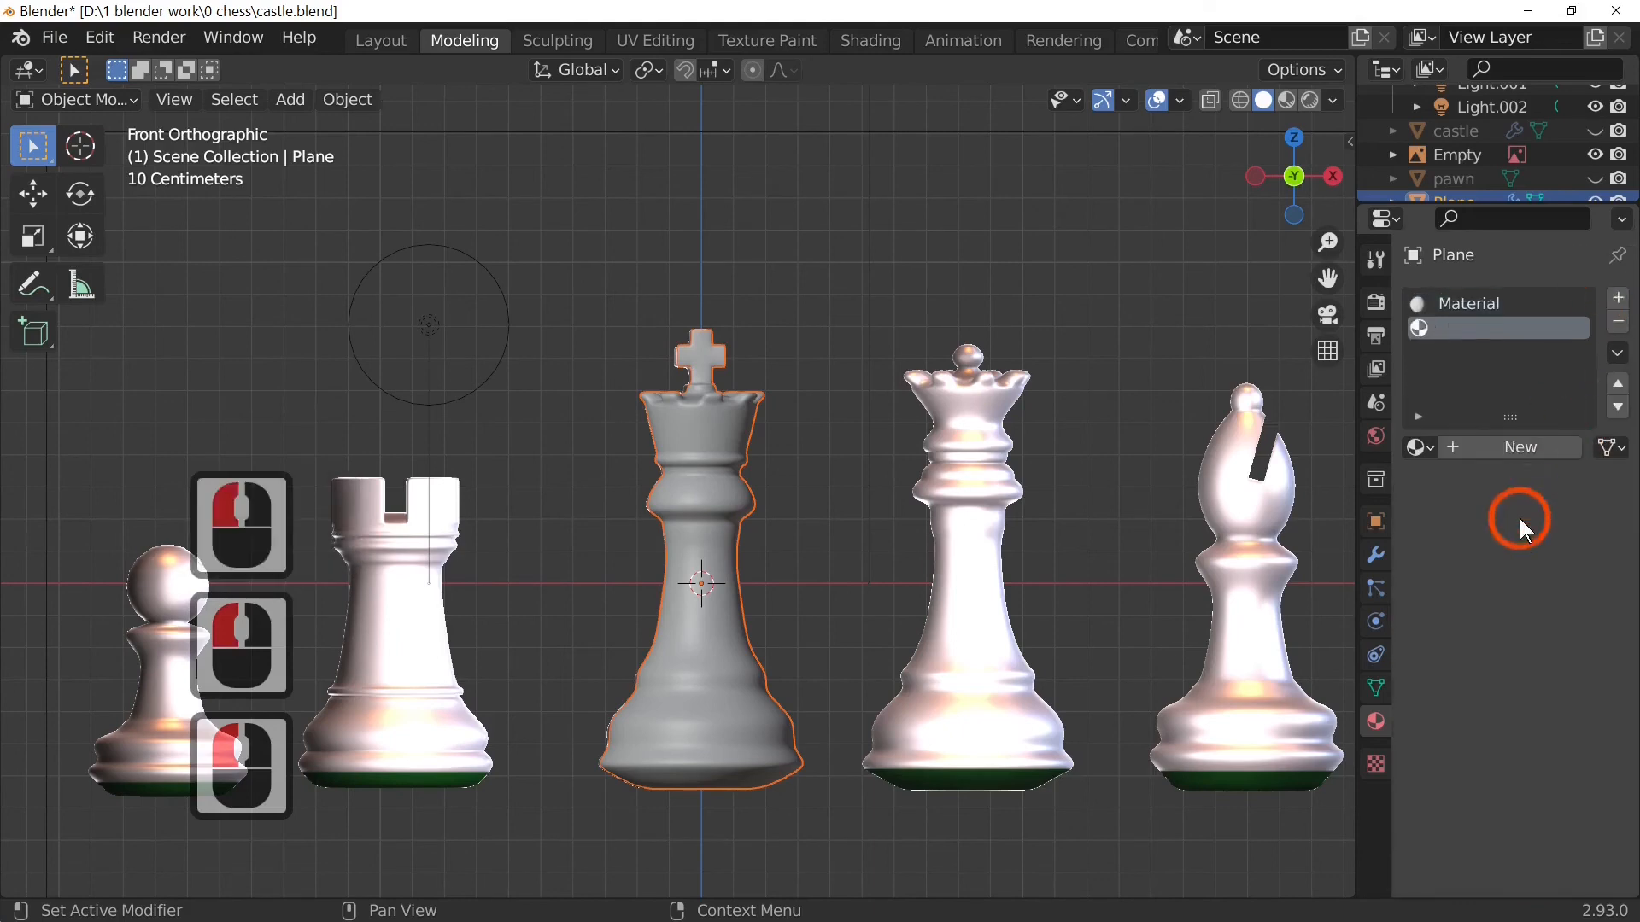
click(1530, 445)
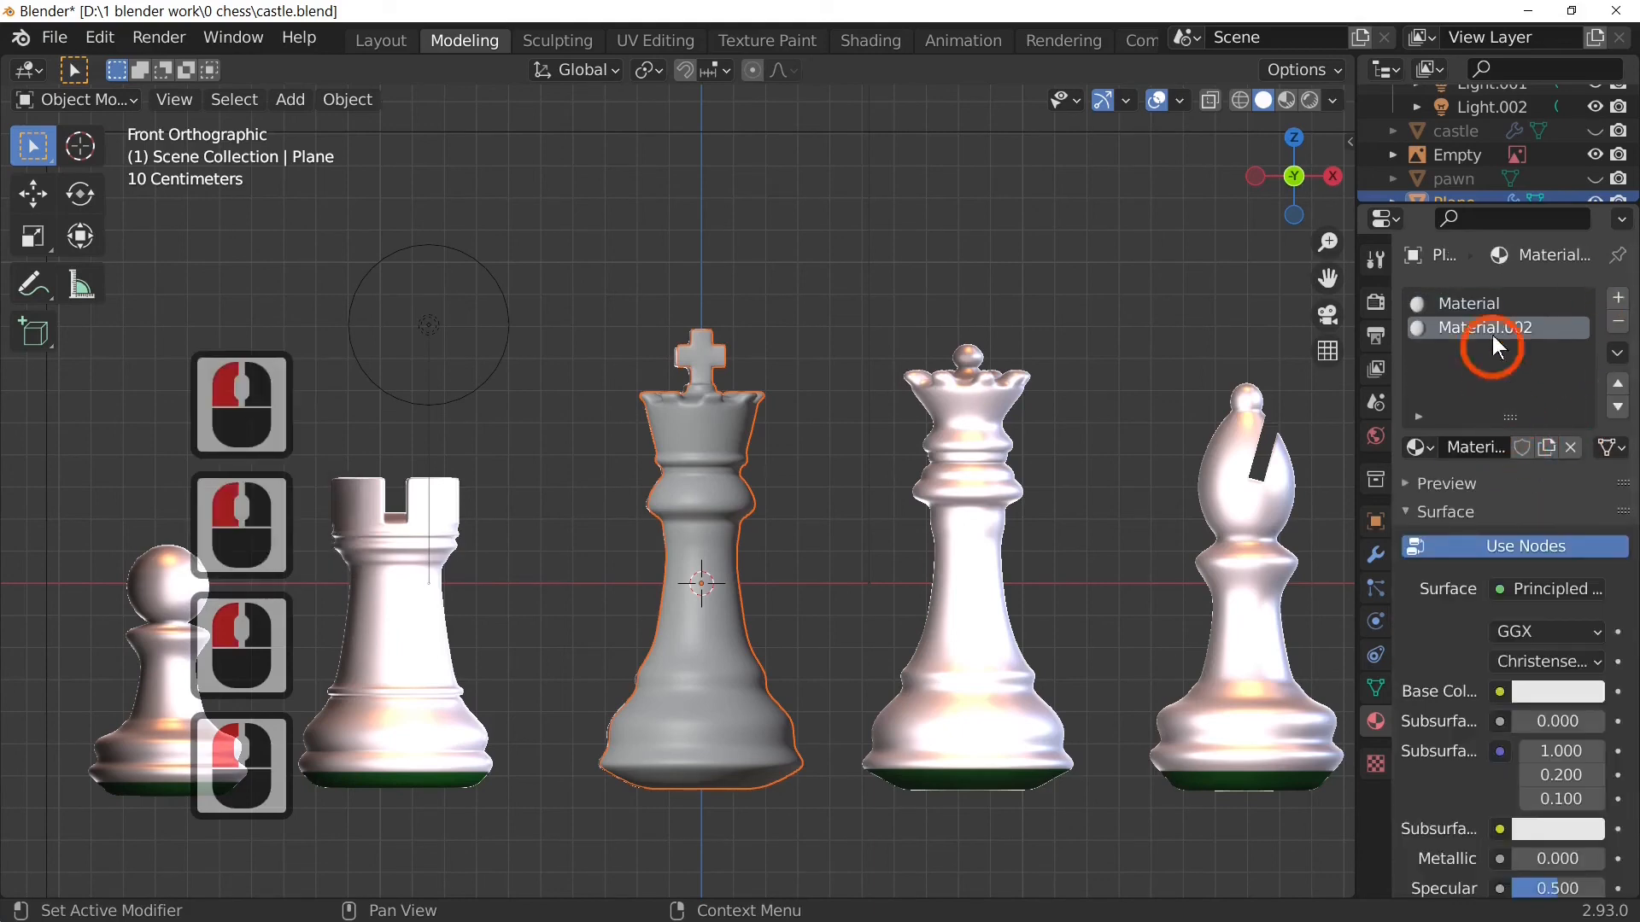
Step: Replace the second slot's material with the existing material "white"
click(1417, 446)
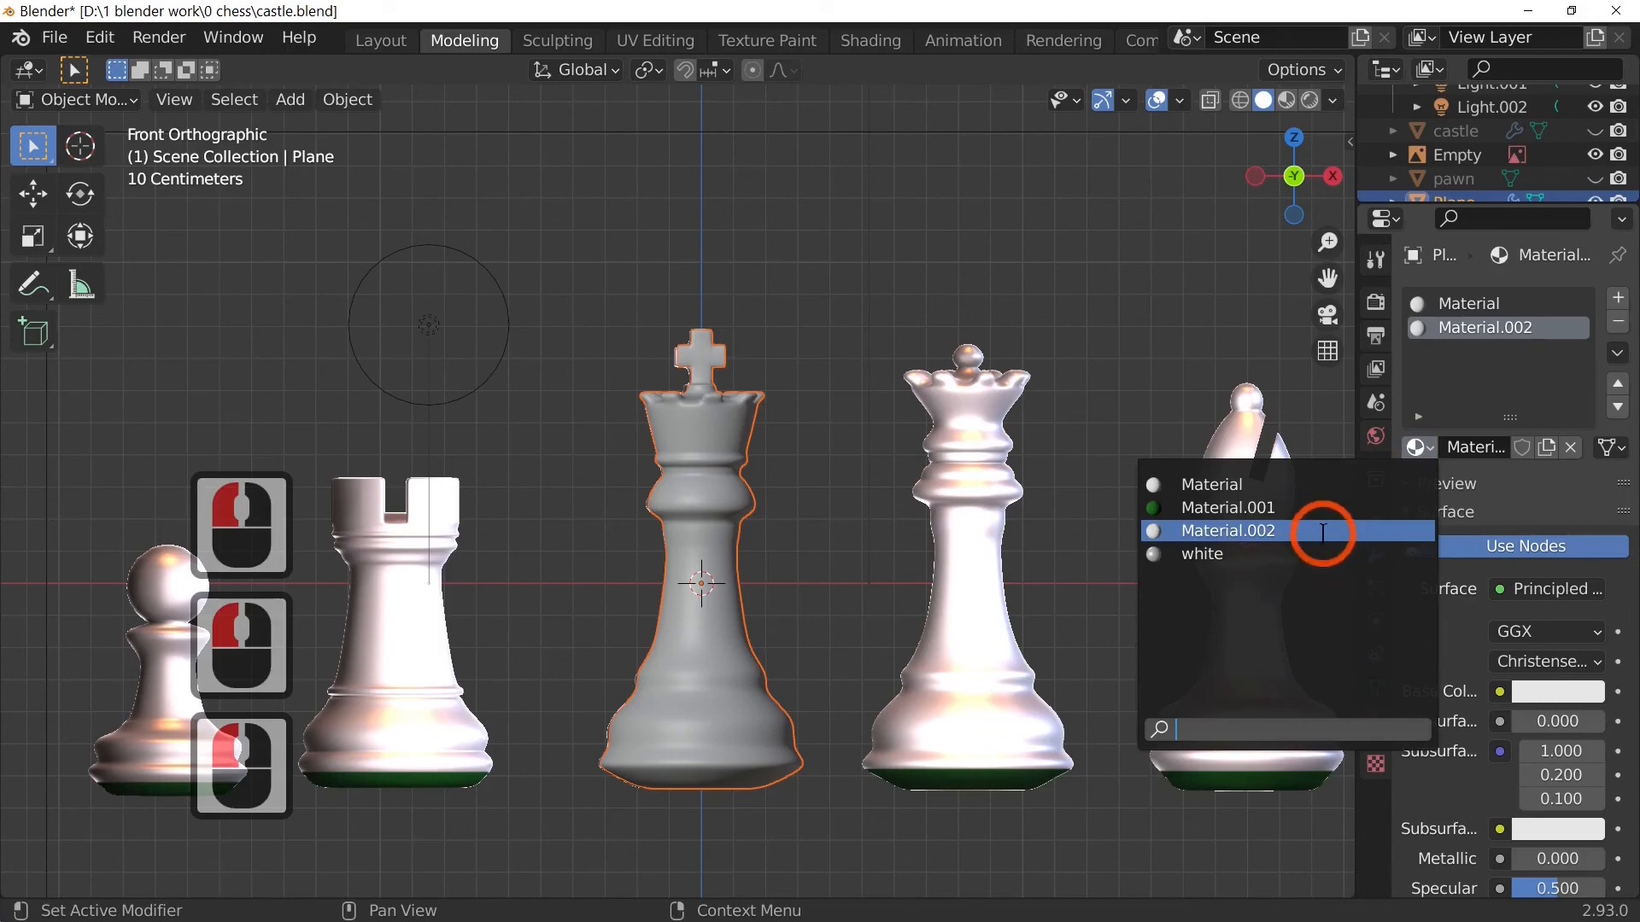
click(1331, 484)
click(1416, 447)
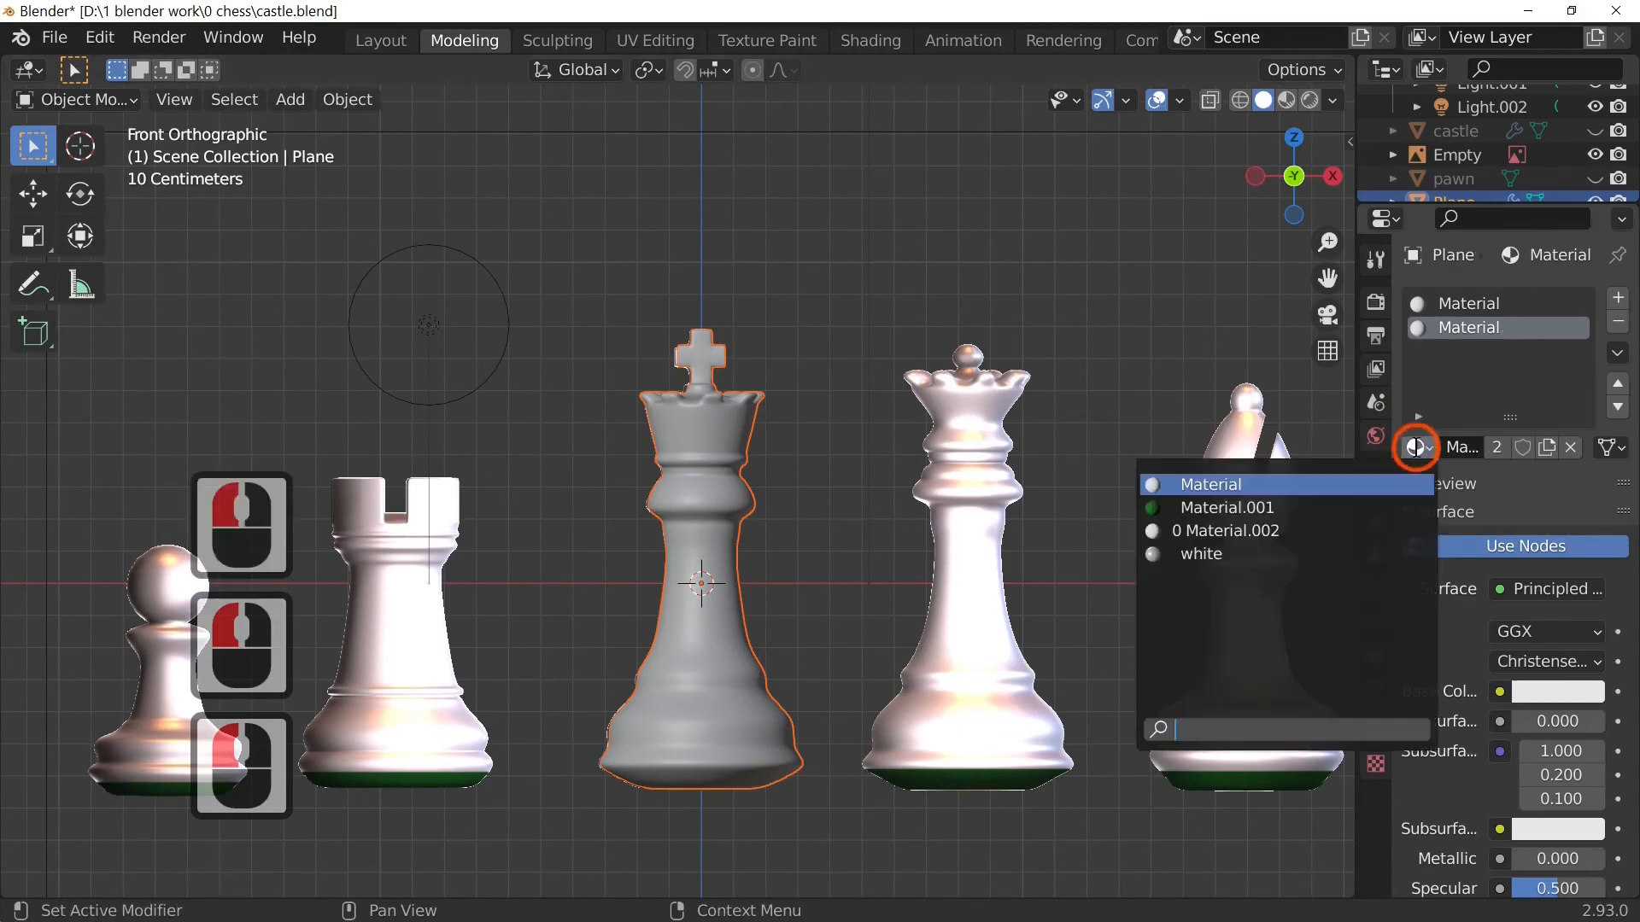
click(1324, 554)
Step: Replace the first slot's material with the existing green Material.001
click(1463, 303)
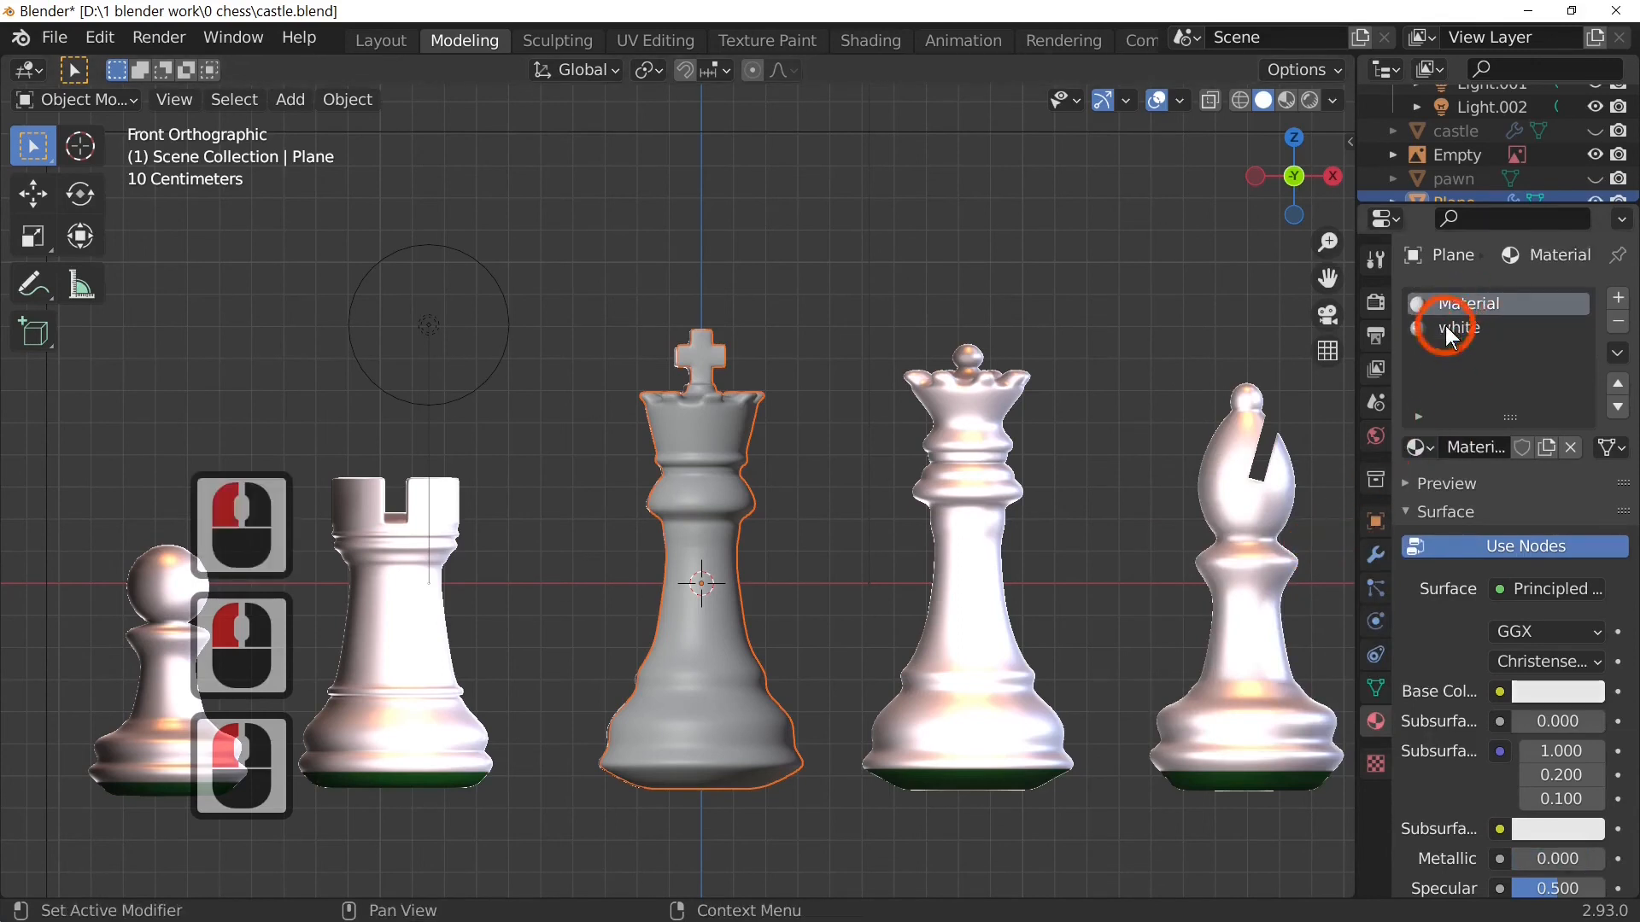
click(1416, 447)
click(1324, 510)
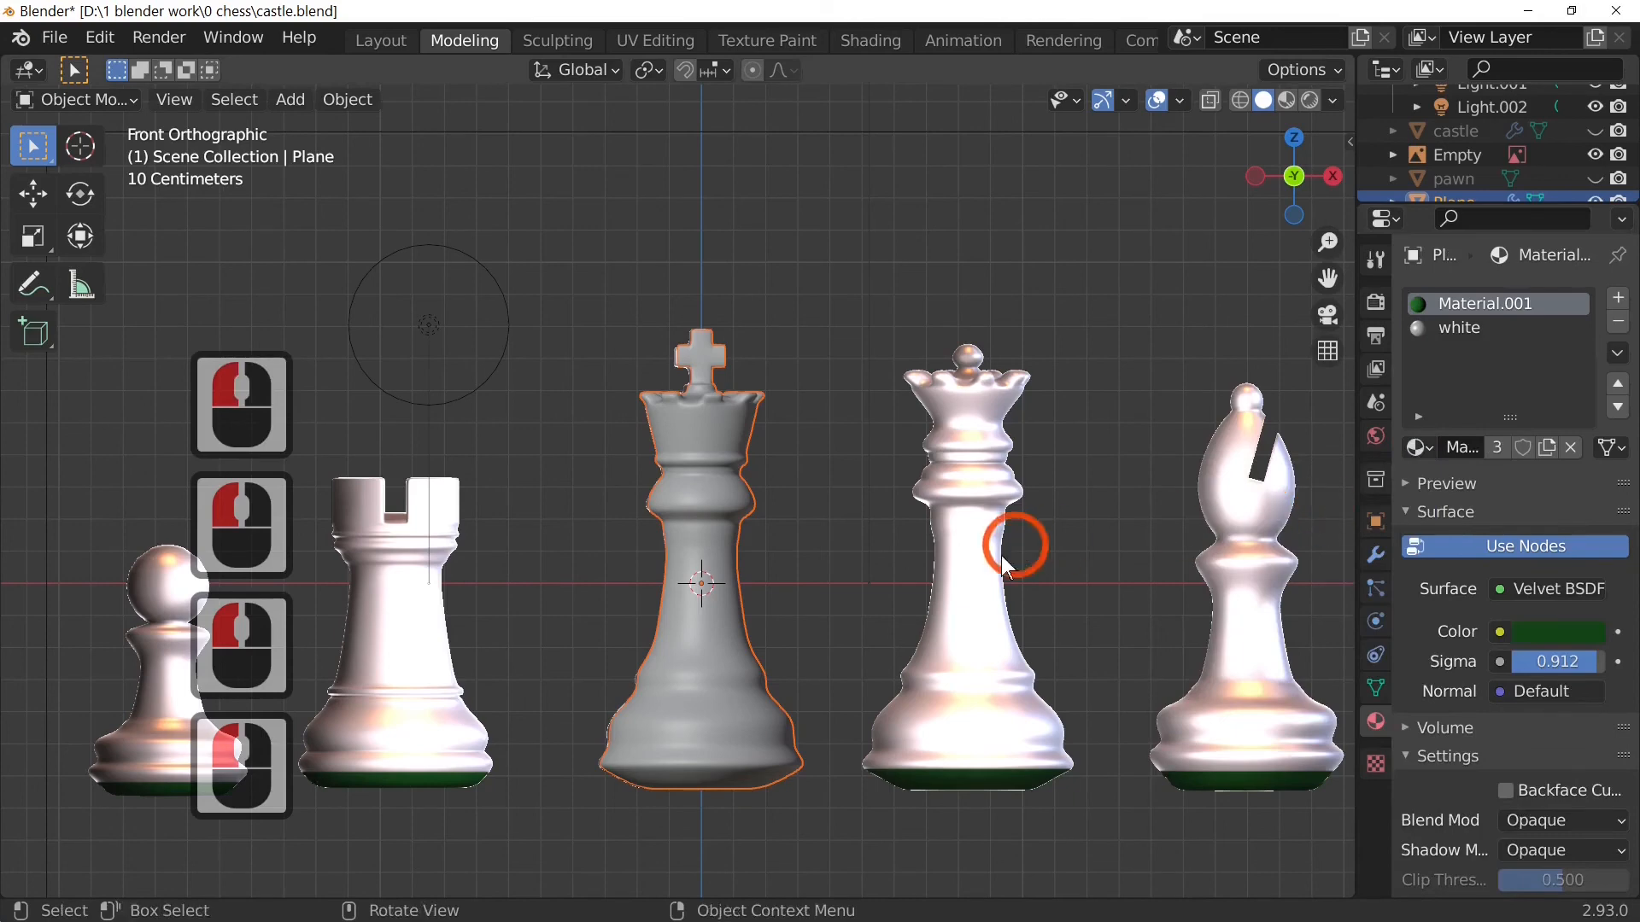
Step: Switch the viewport to rendered shading and assign the white material to the king's entire mesh in Edit Mode
click(1310, 100)
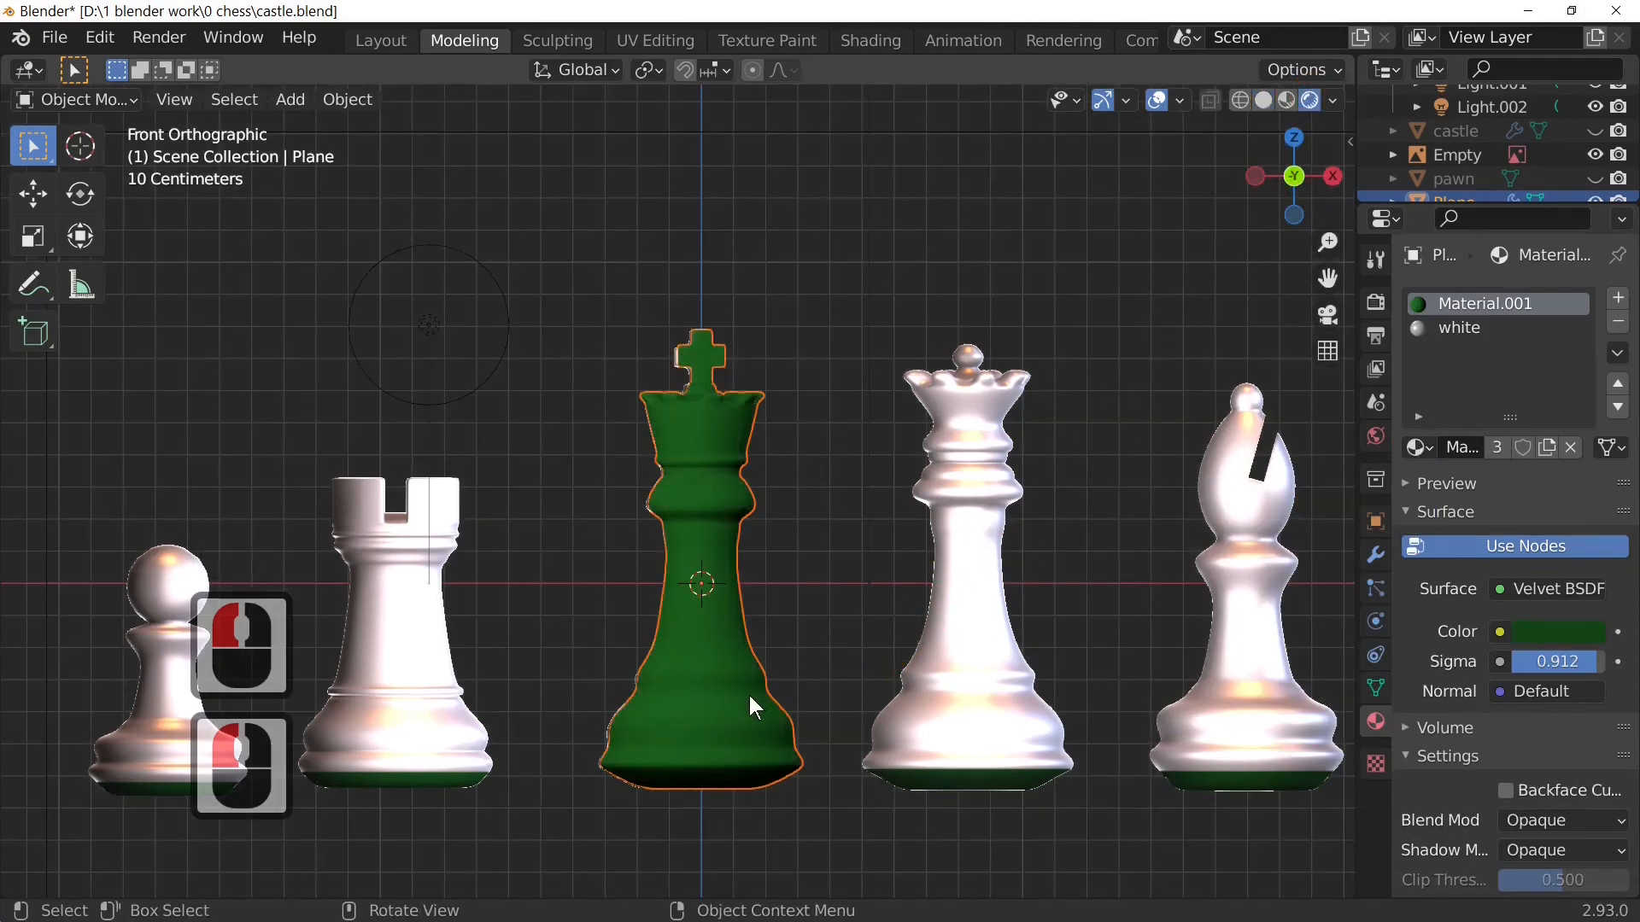
mouse_move(750, 696)
middle_down()
mouse_move(746, 722)
mouse_move(791, 661)
mouse_move(809, 494)
mouse_move(725, 724)
mouse_move(736, 674)
middle_up()
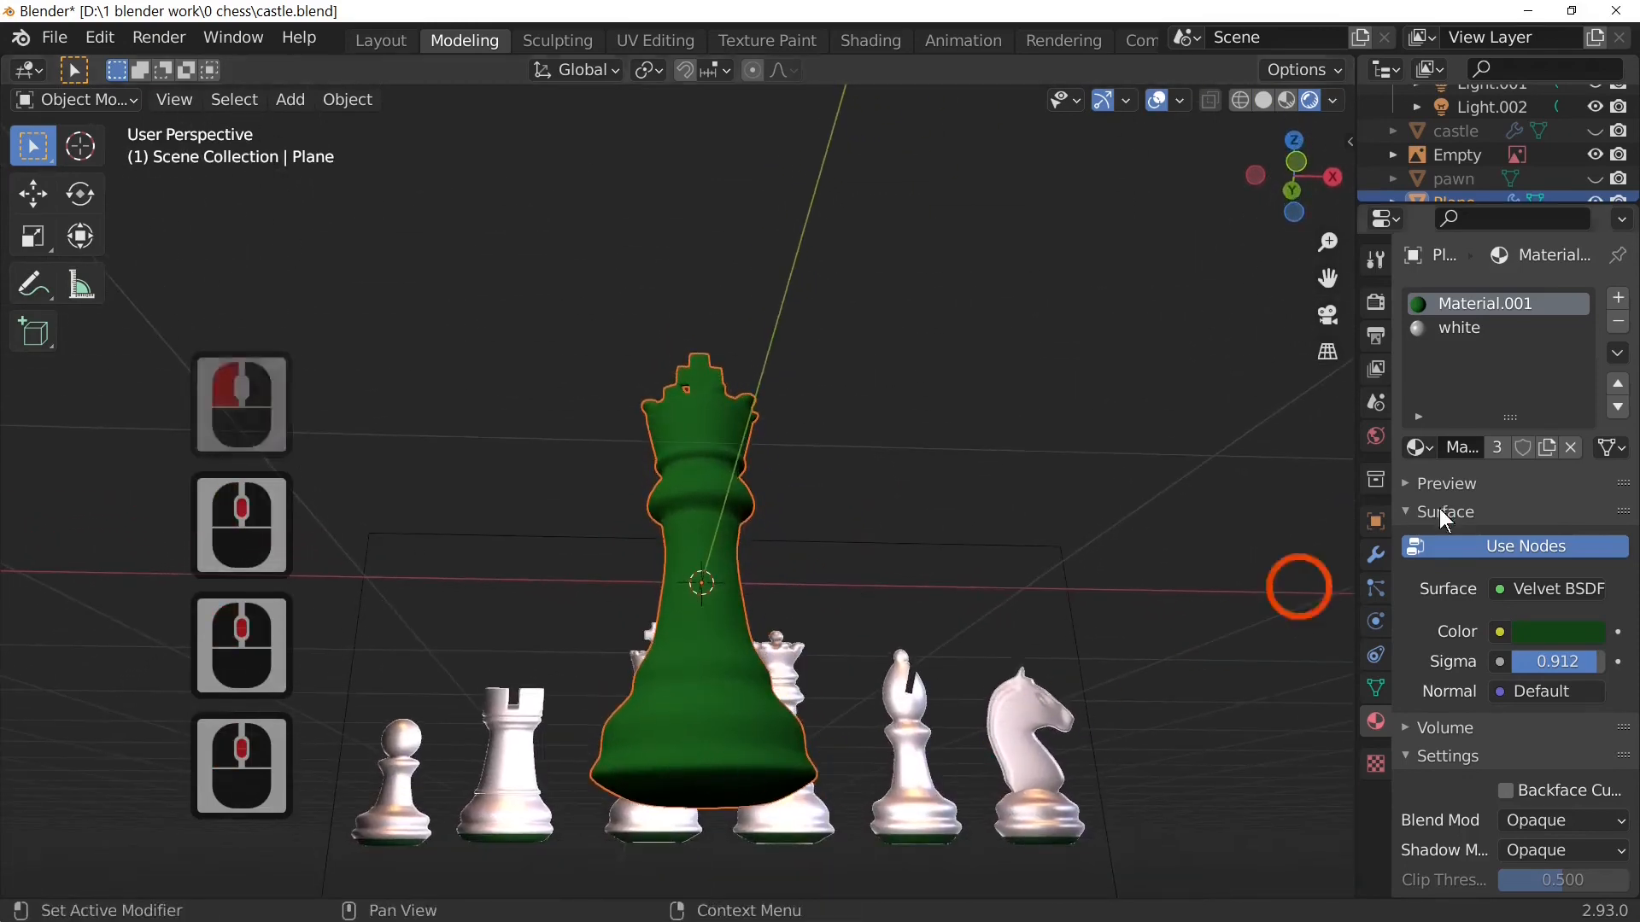
click(1452, 328)
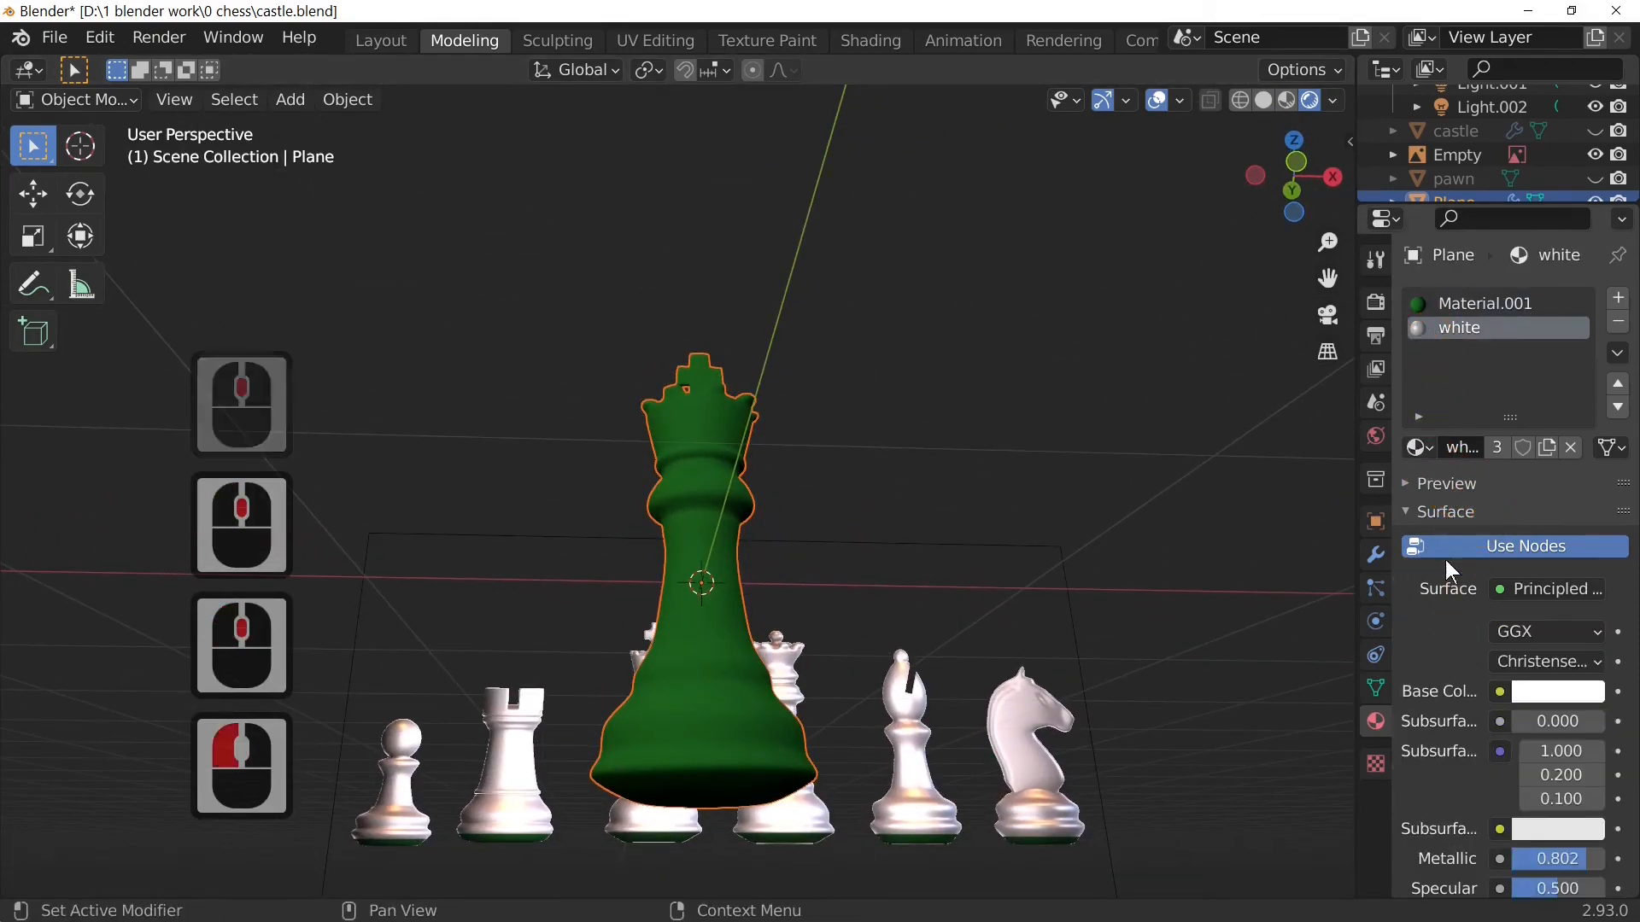
key(Tab)
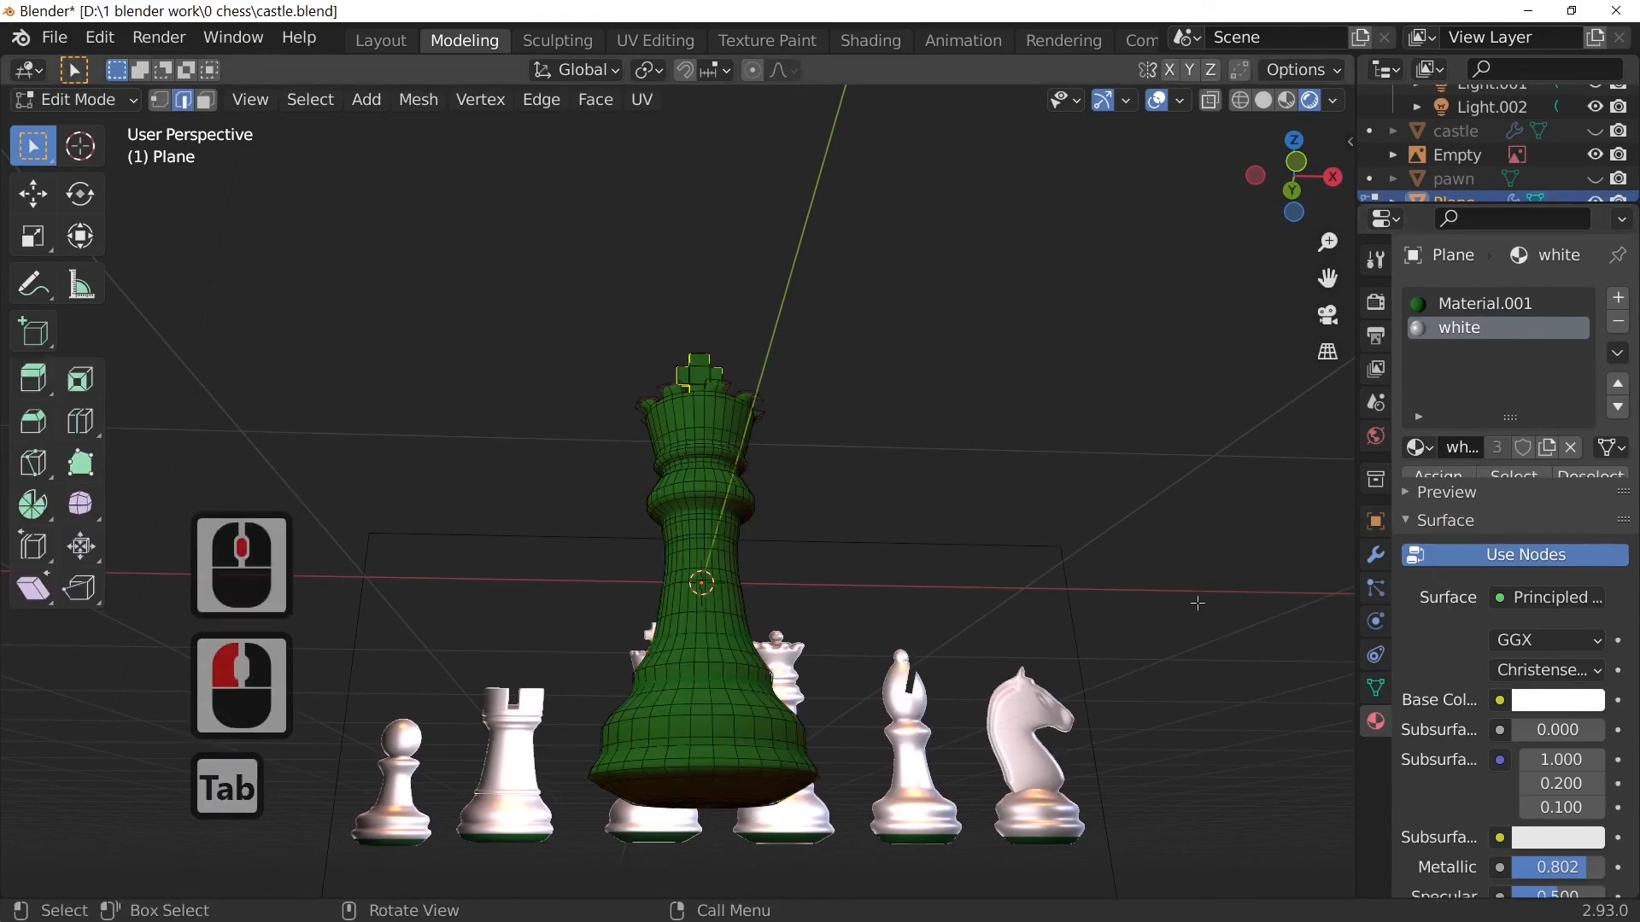
click(1454, 478)
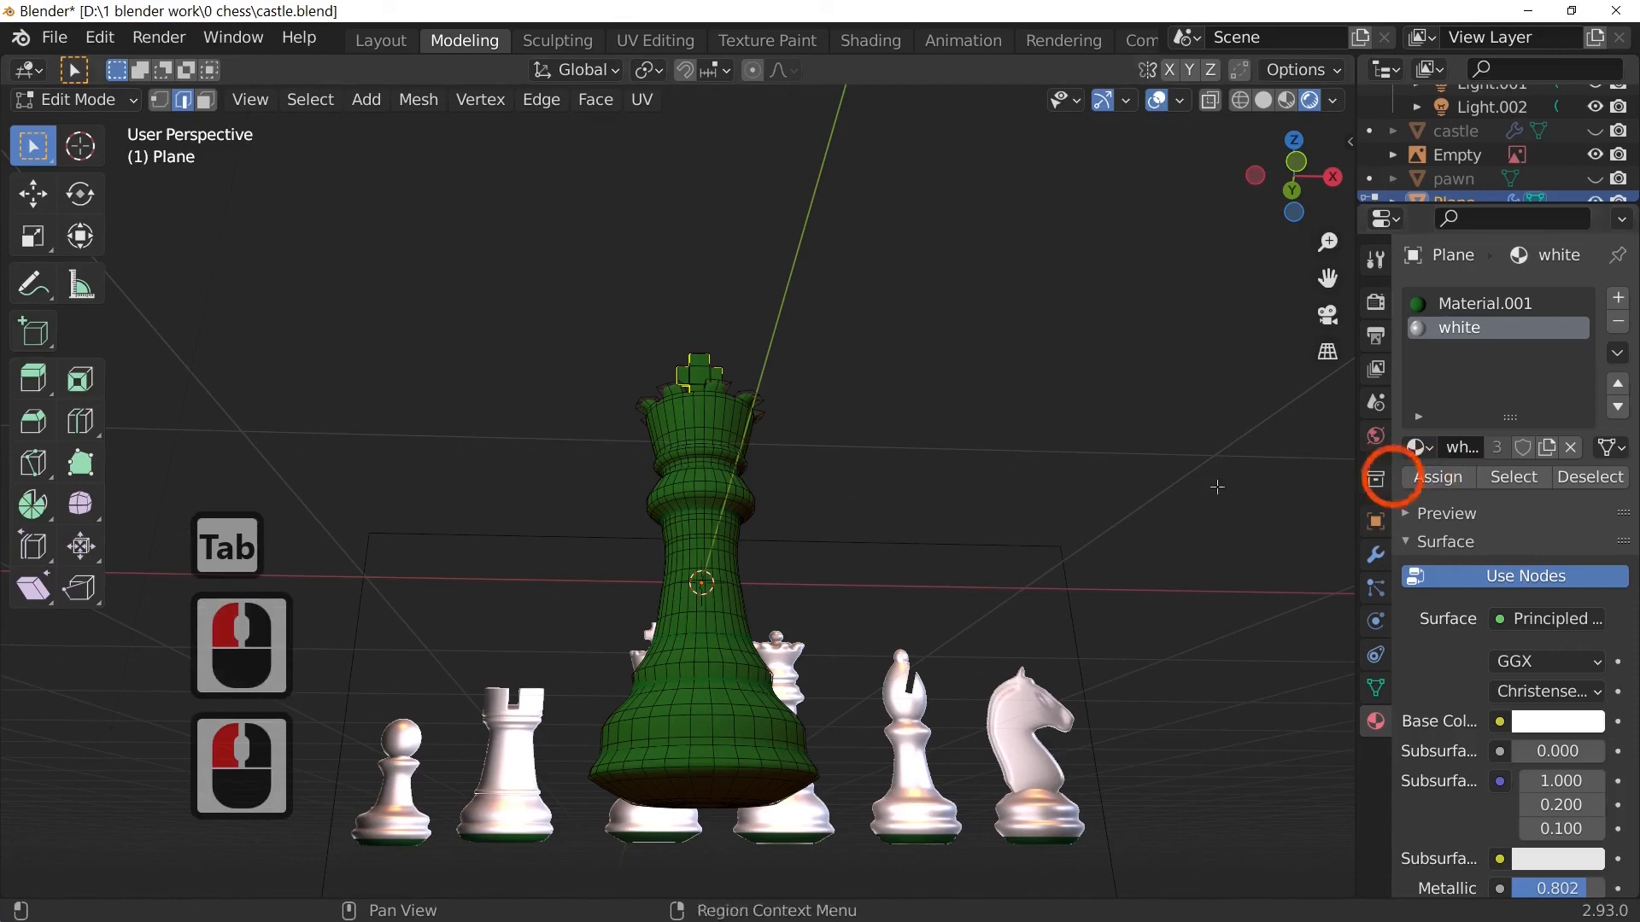
key(a)
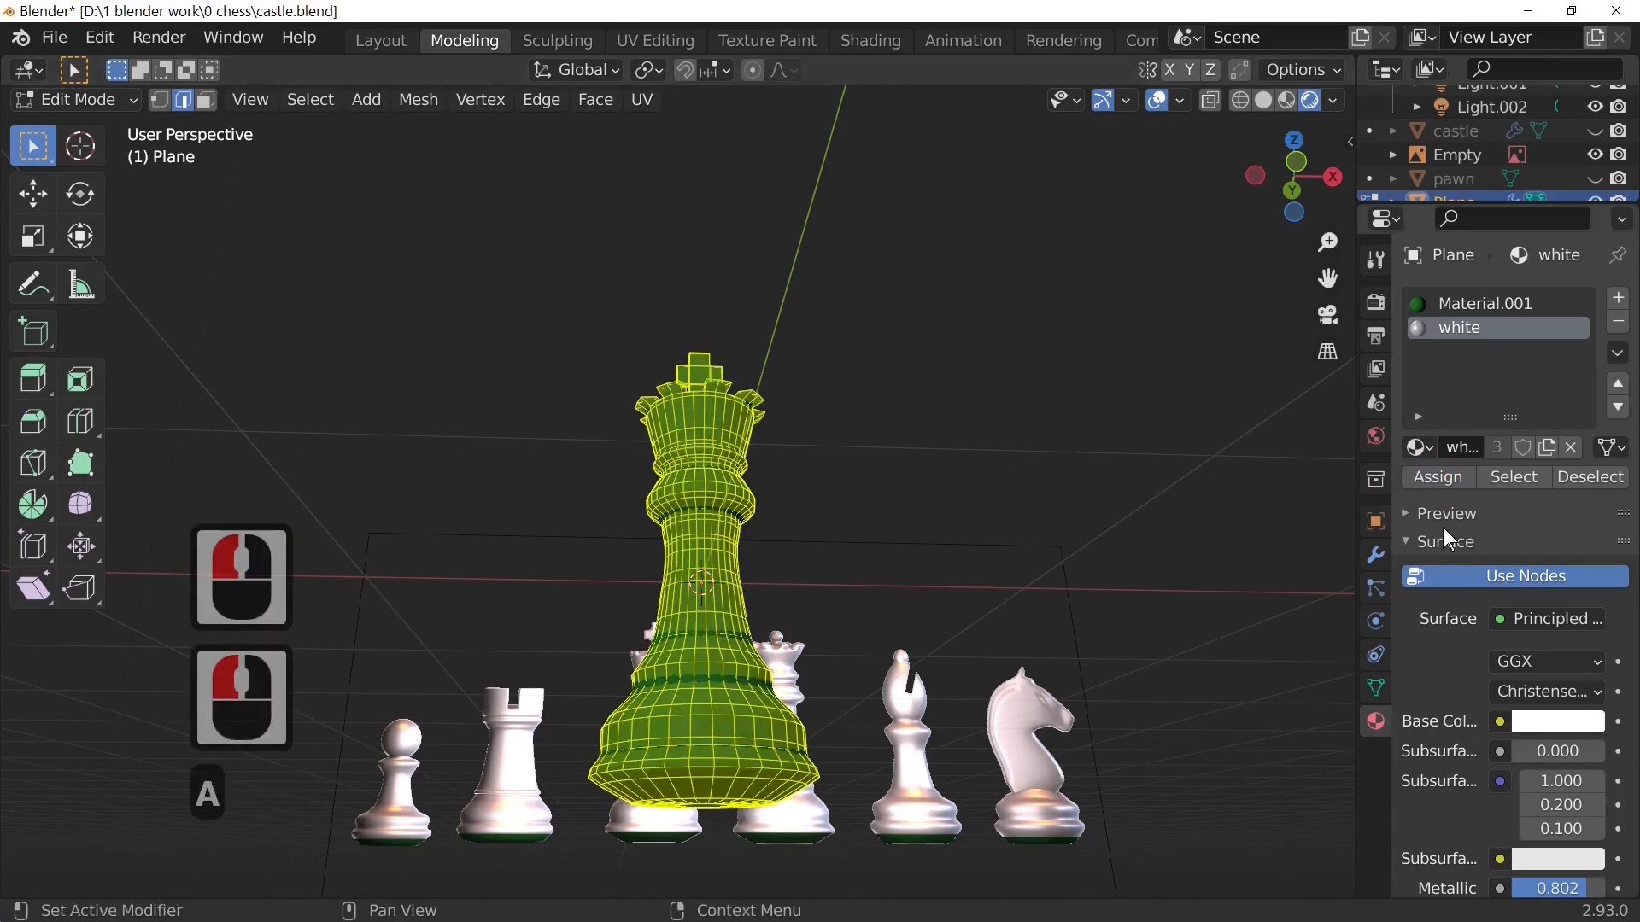
click(1459, 480)
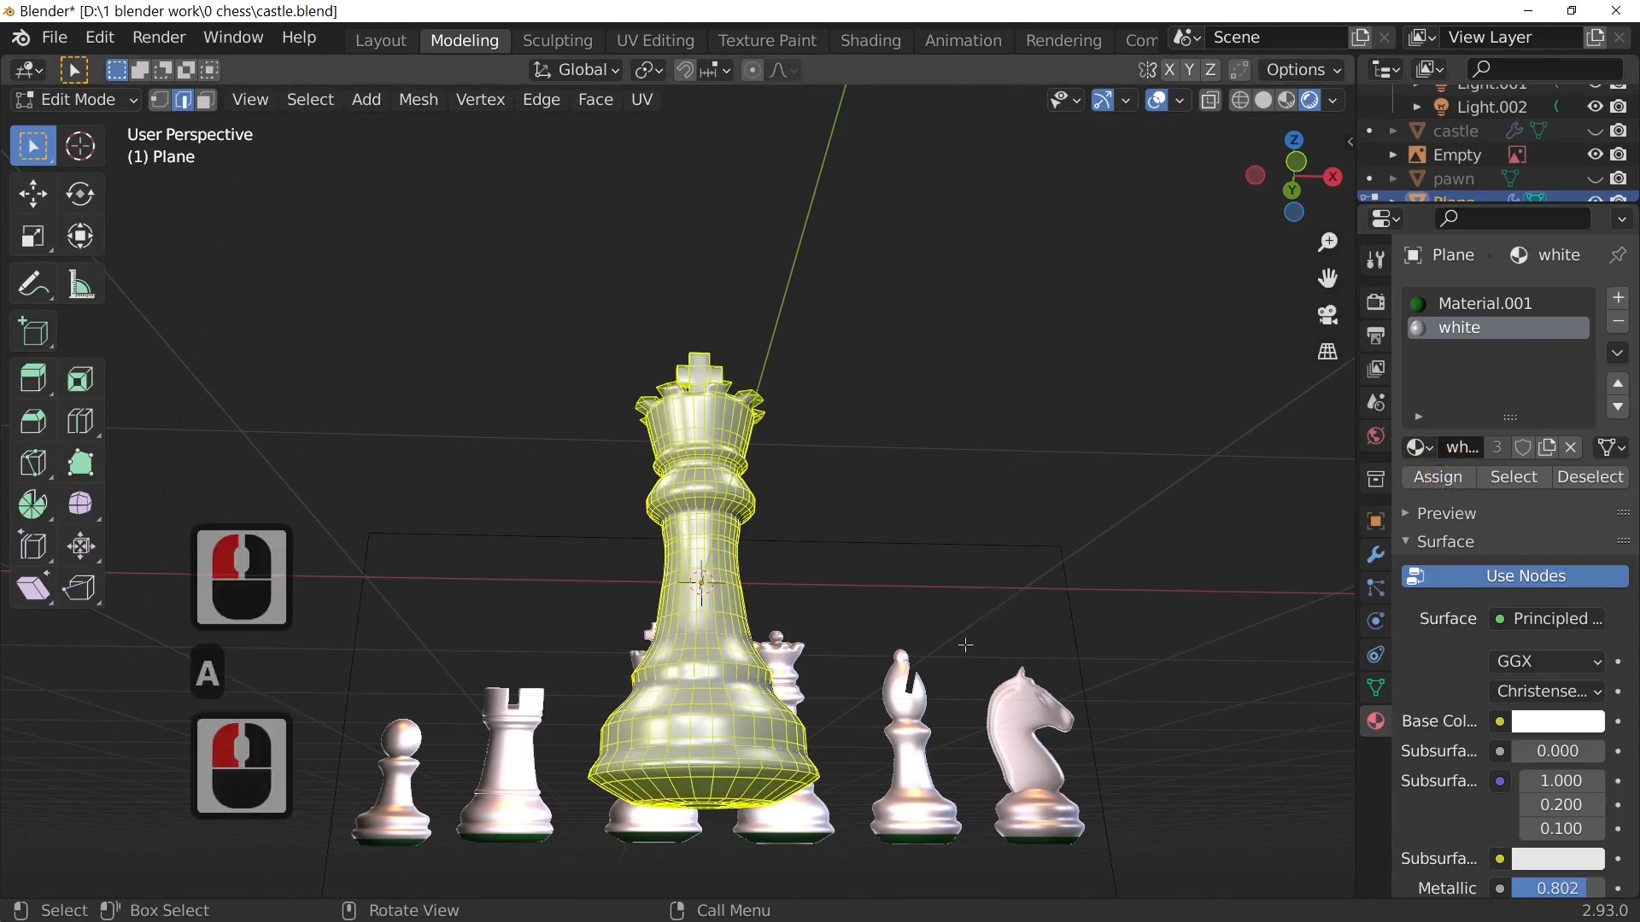
Step: In face select mode, select the king's central underside face, grow the selection five times and shrink it once to cover the base bottom
middle_drag(769, 724, 698, 632)
click(698, 632)
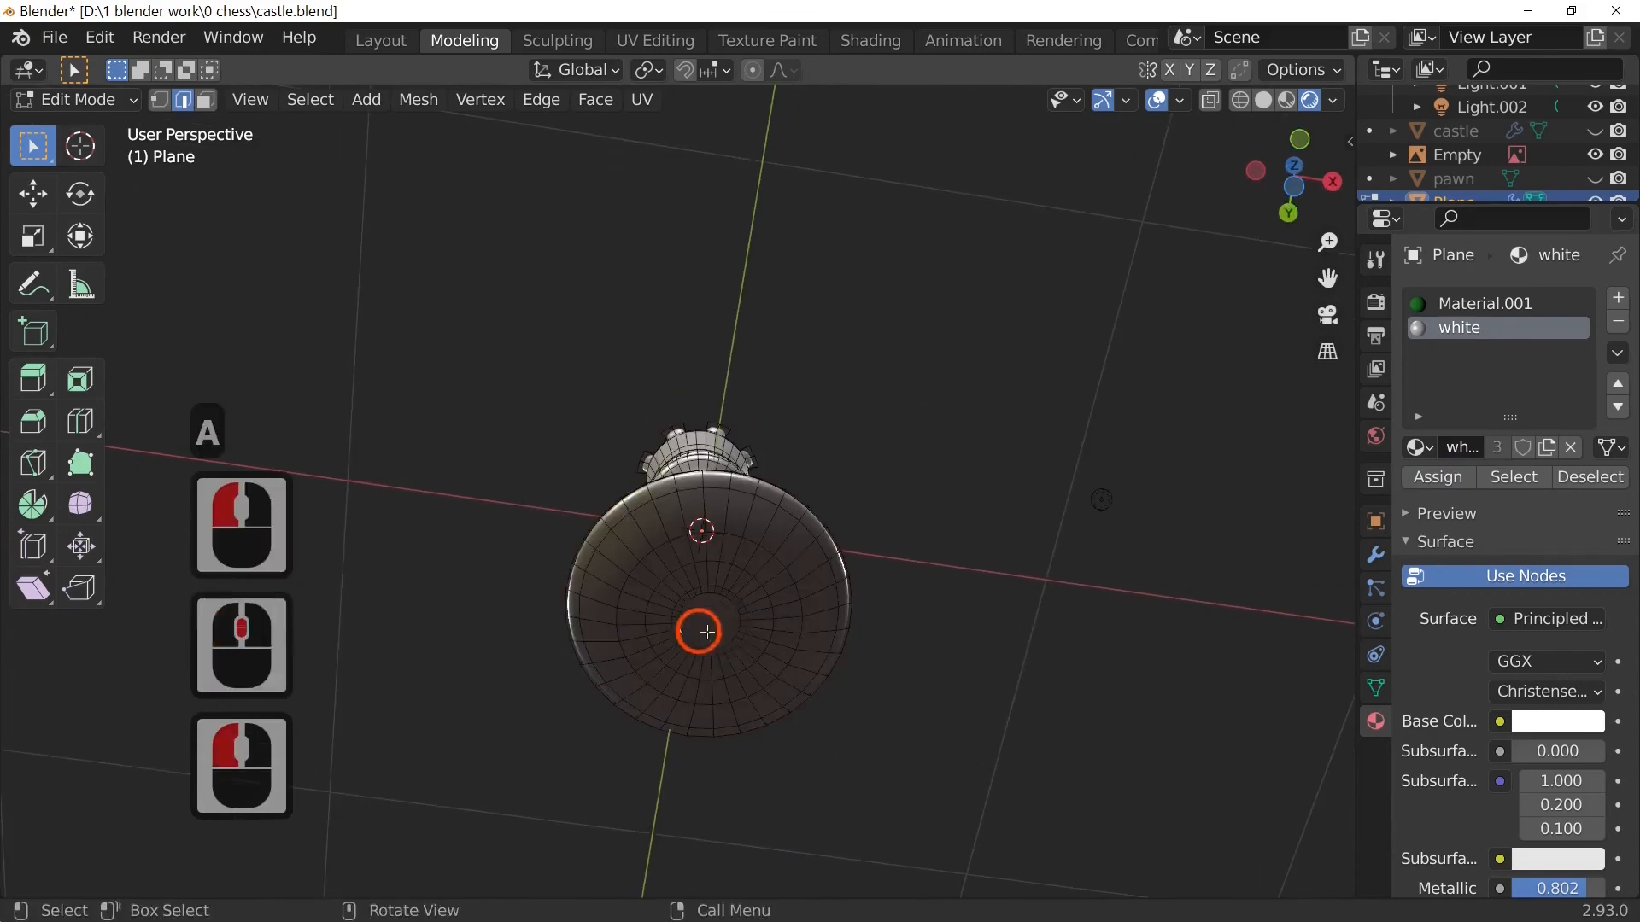
click(205, 100)
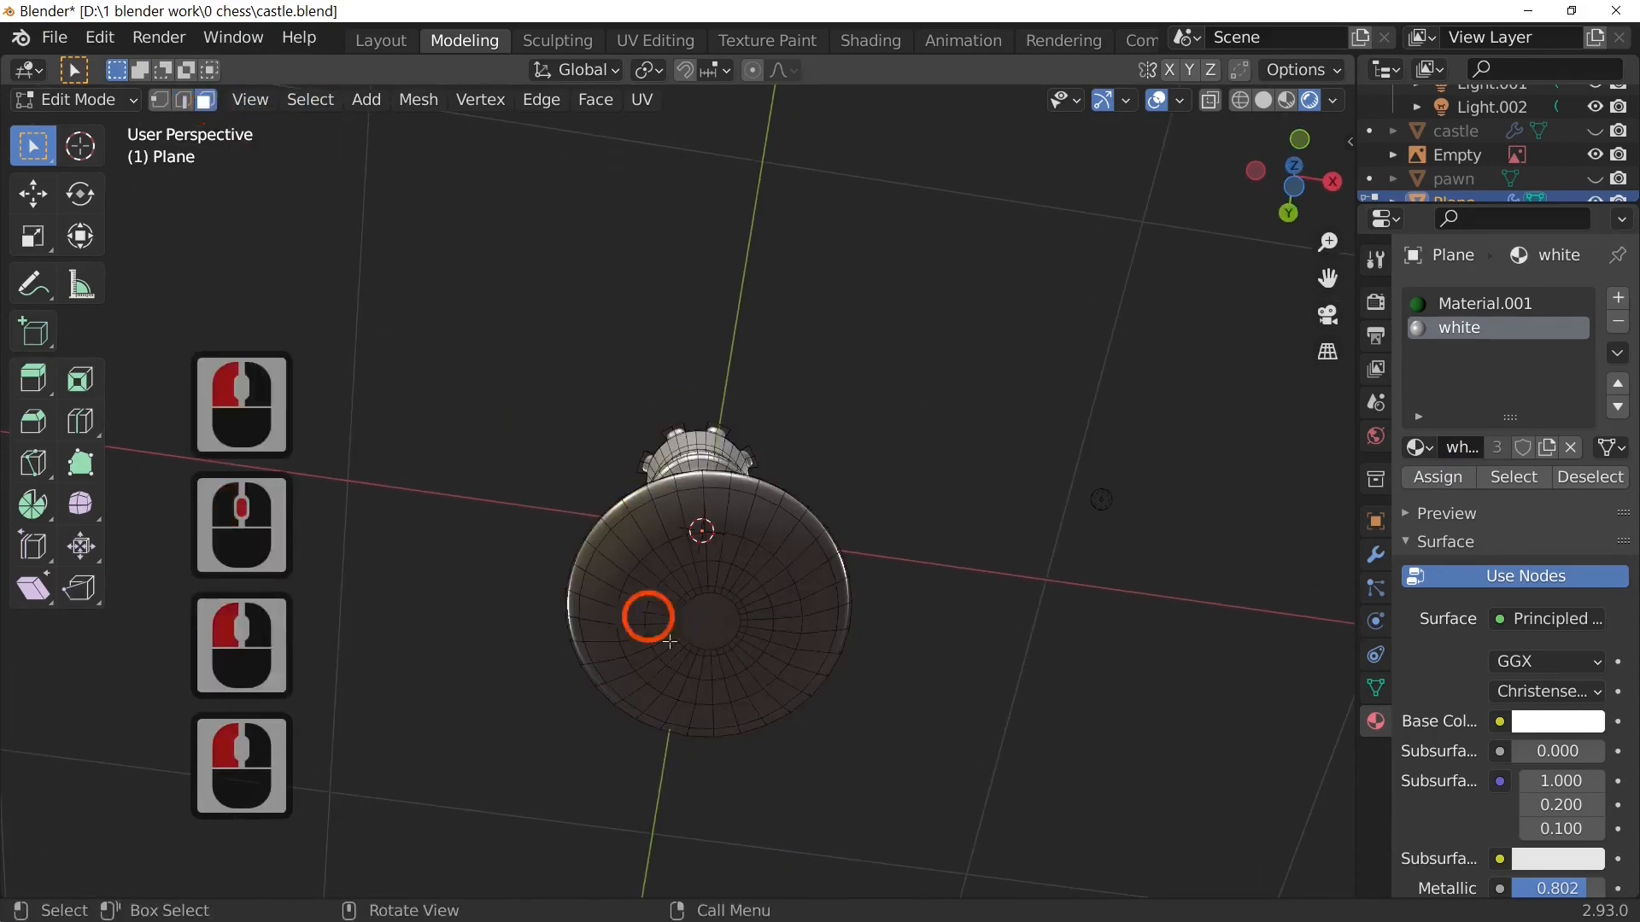
middle_click(723, 616)
middle_drag(760, 645, 750, 787)
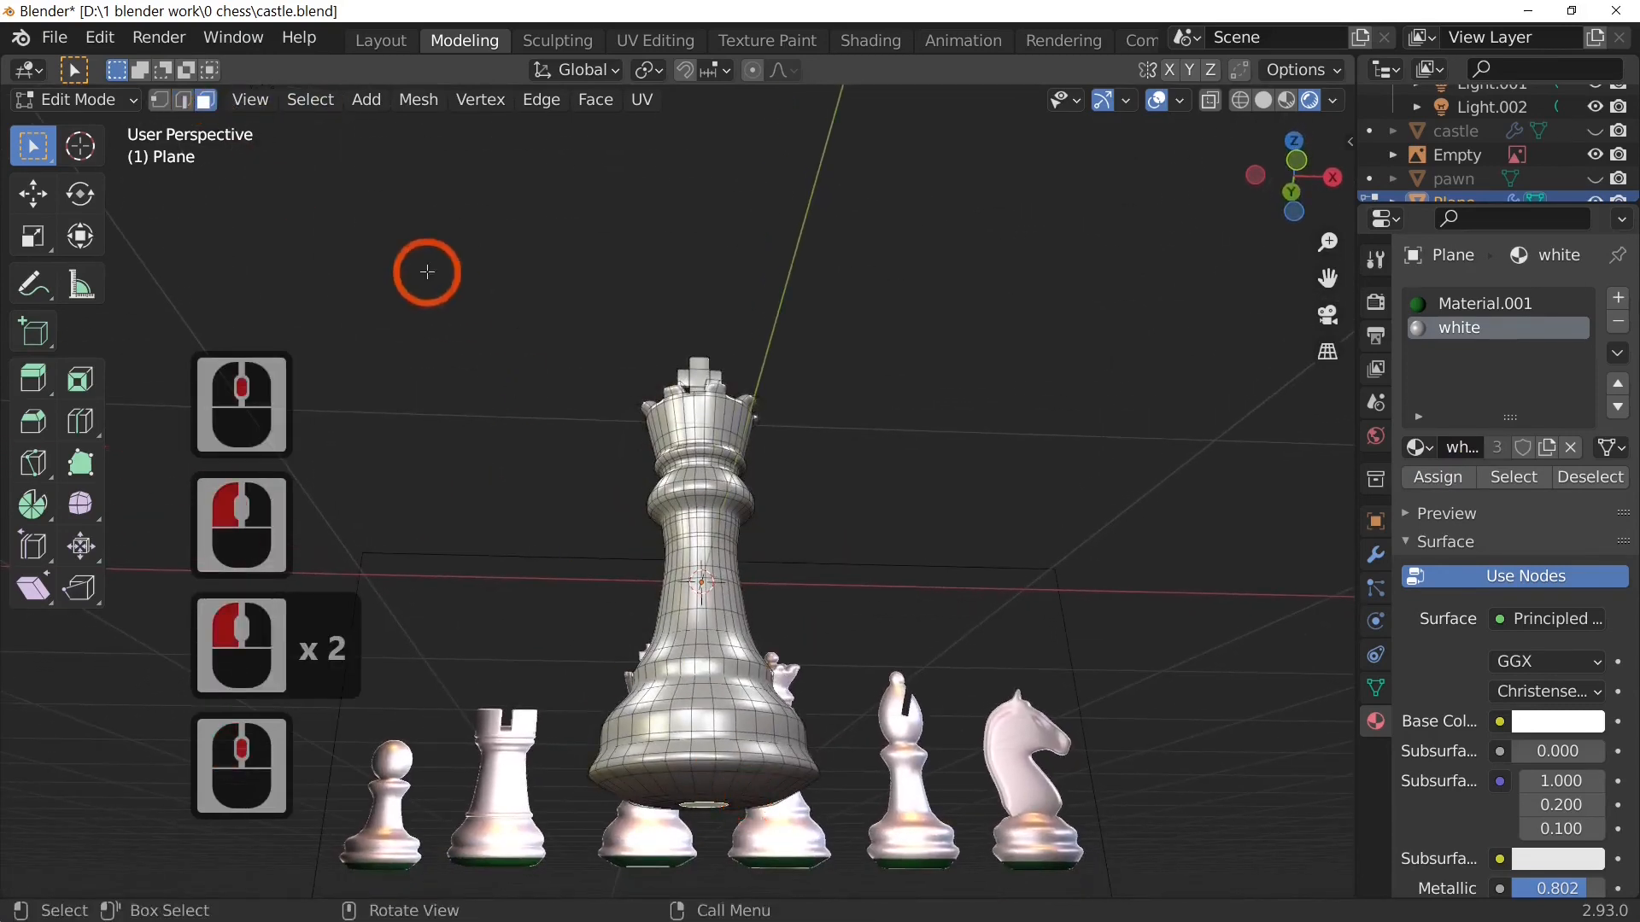
key(KP_1)
key(ctrl+KP_Add)
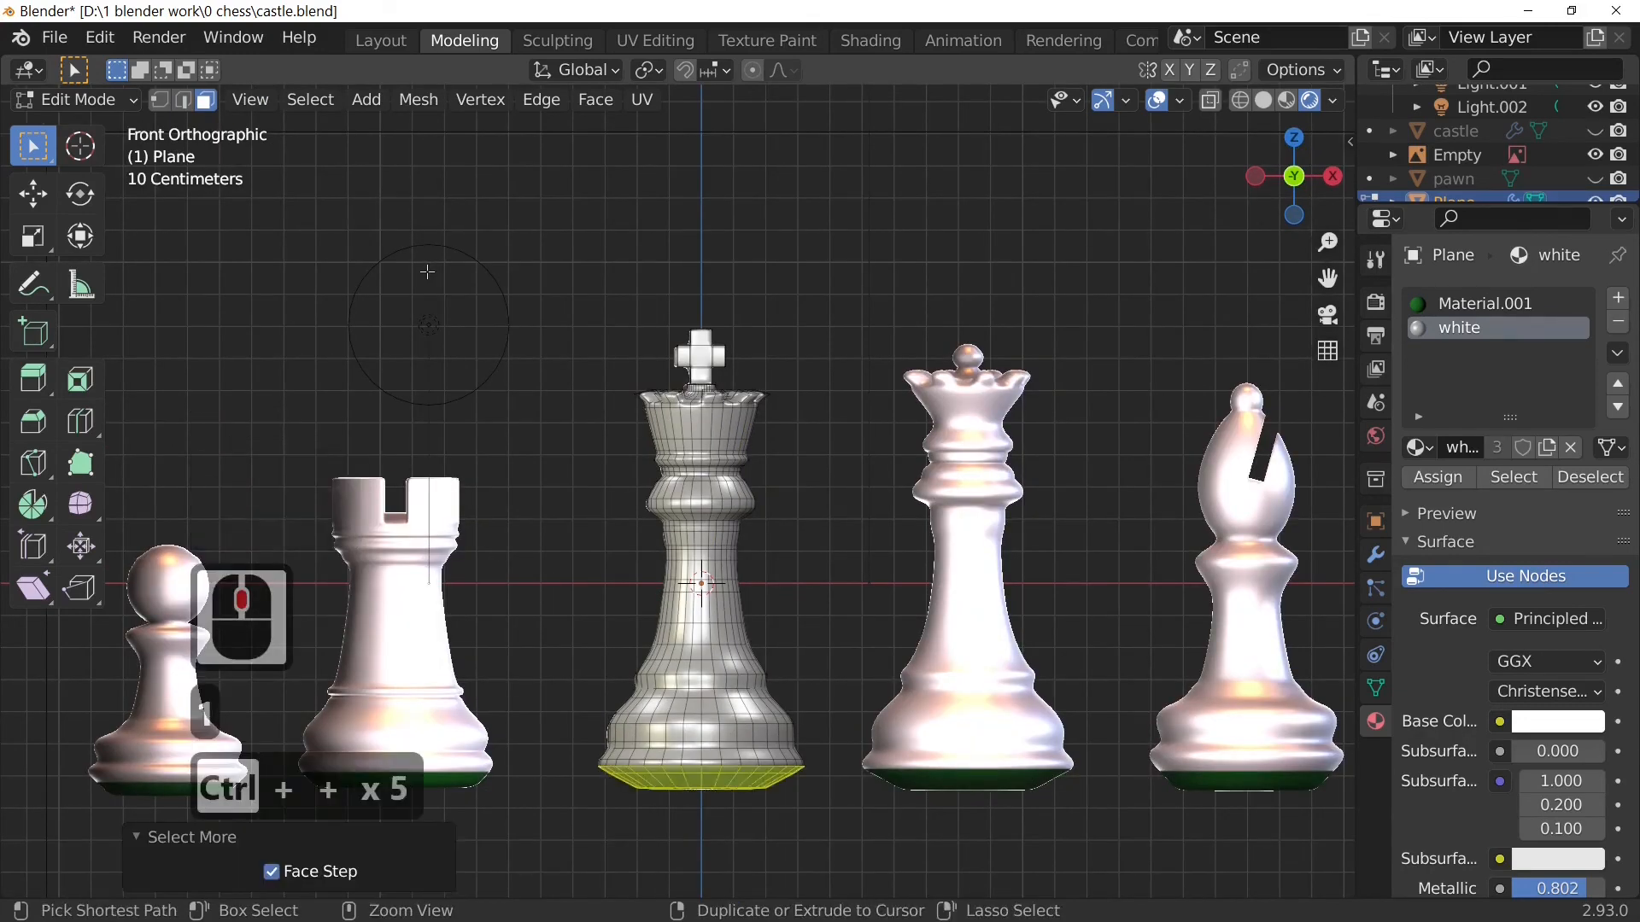
key(ctrl+KP_Subtract)
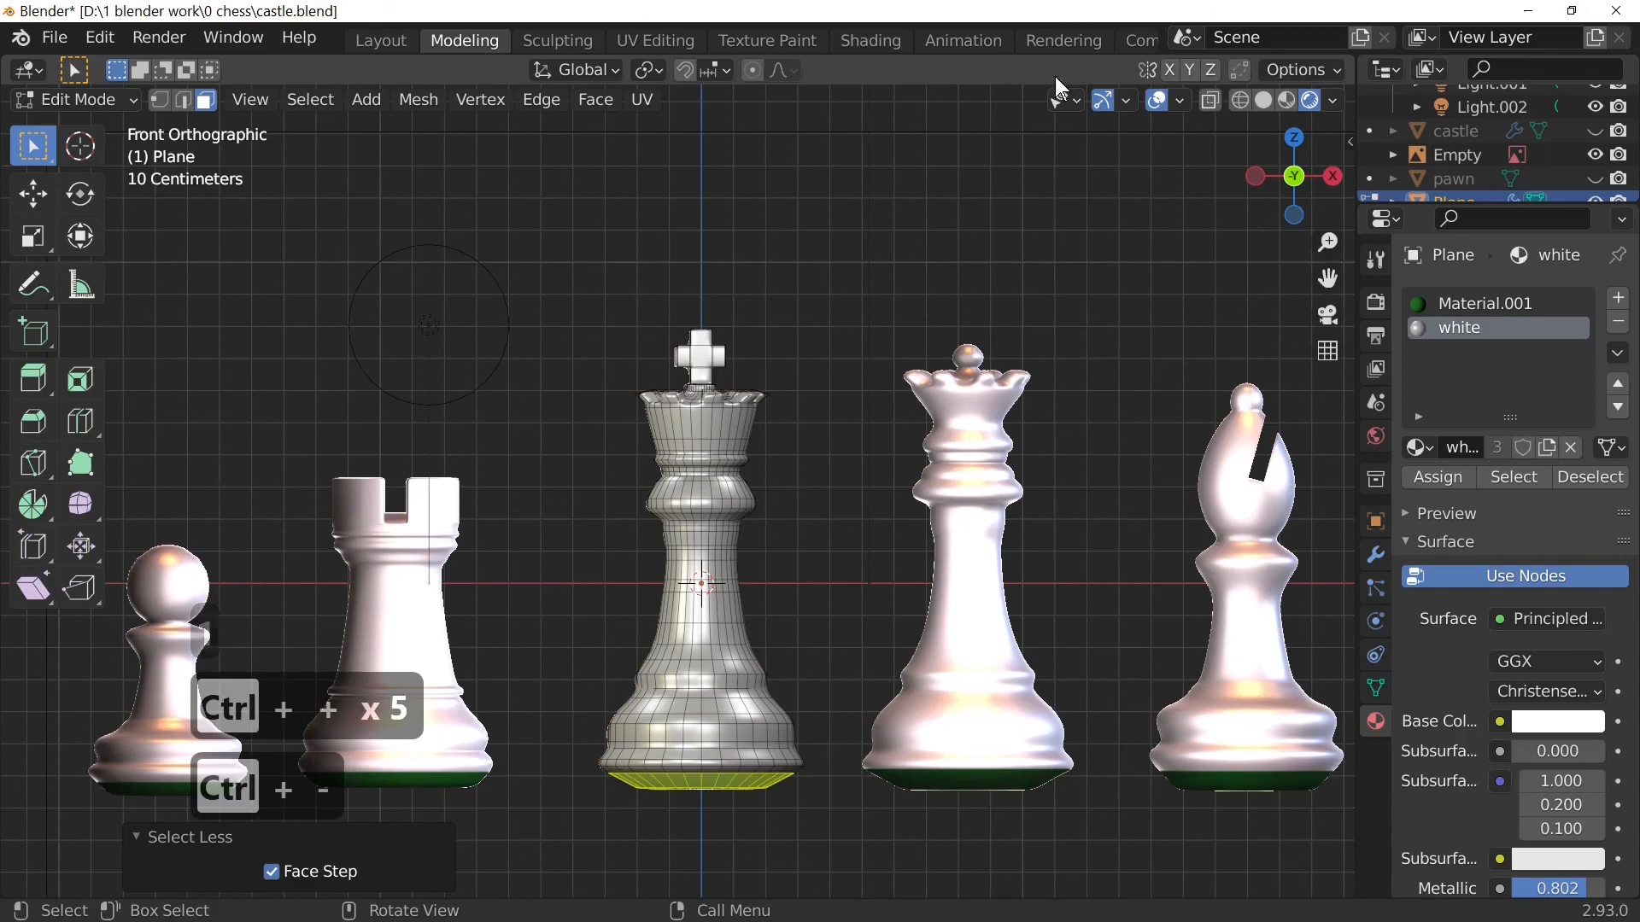
Step: Assign the green Material.001 to the selected base faces and return to Object Mode
click(1447, 300)
click(1451, 478)
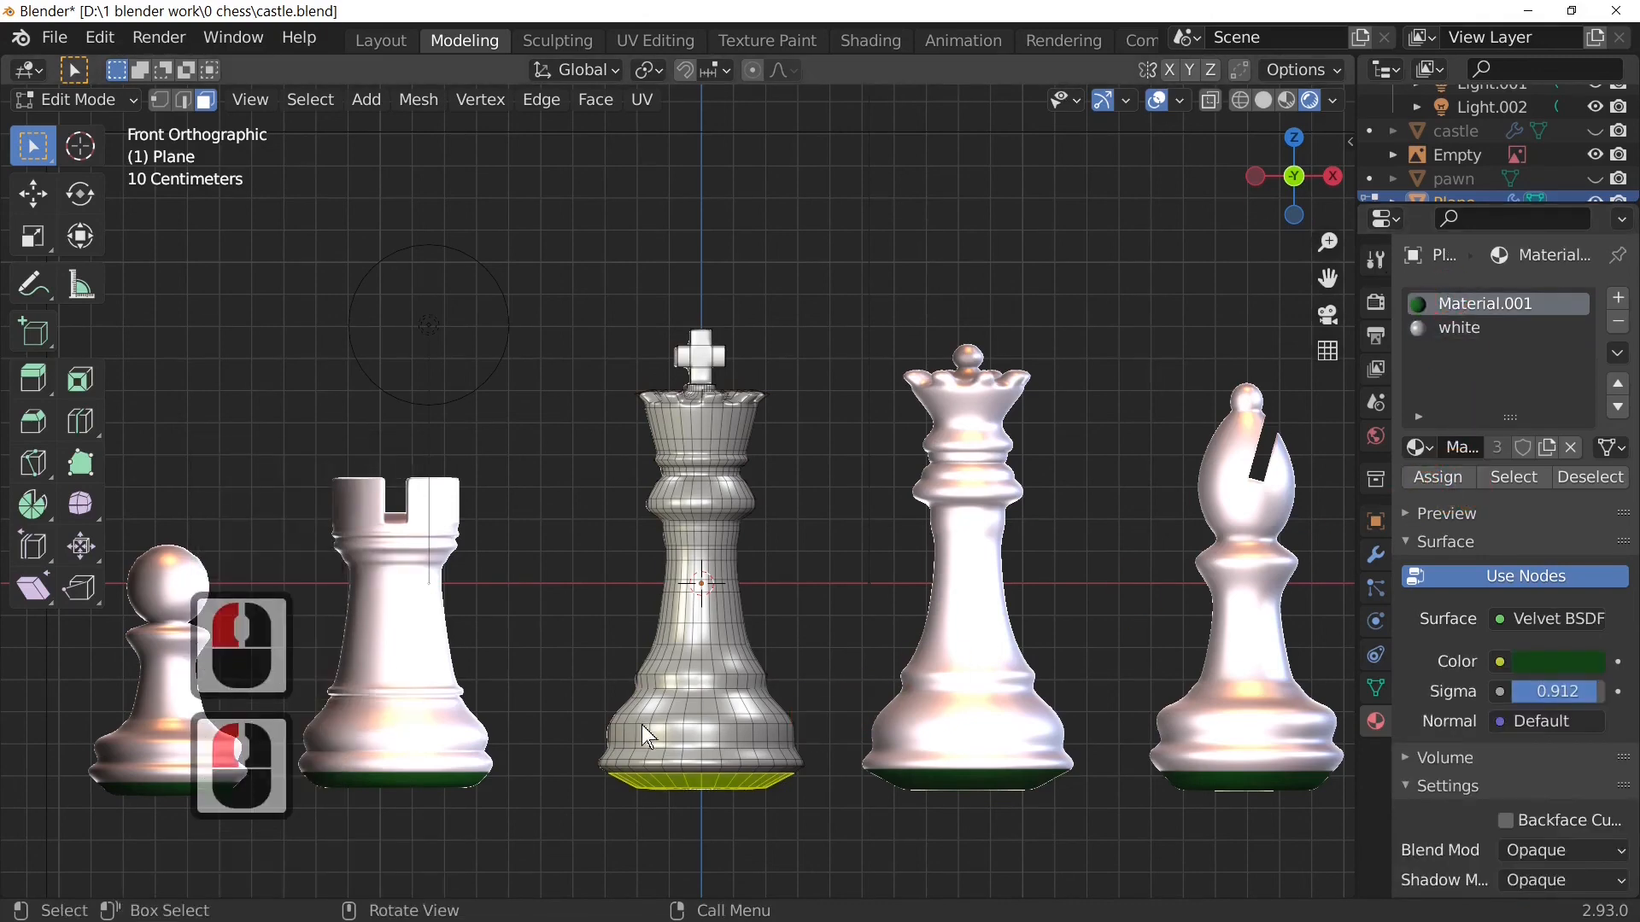
key(Tab)
Step: Unhide the castle and pawn so they stand beside the king
middle_drag(642, 724, 632, 782)
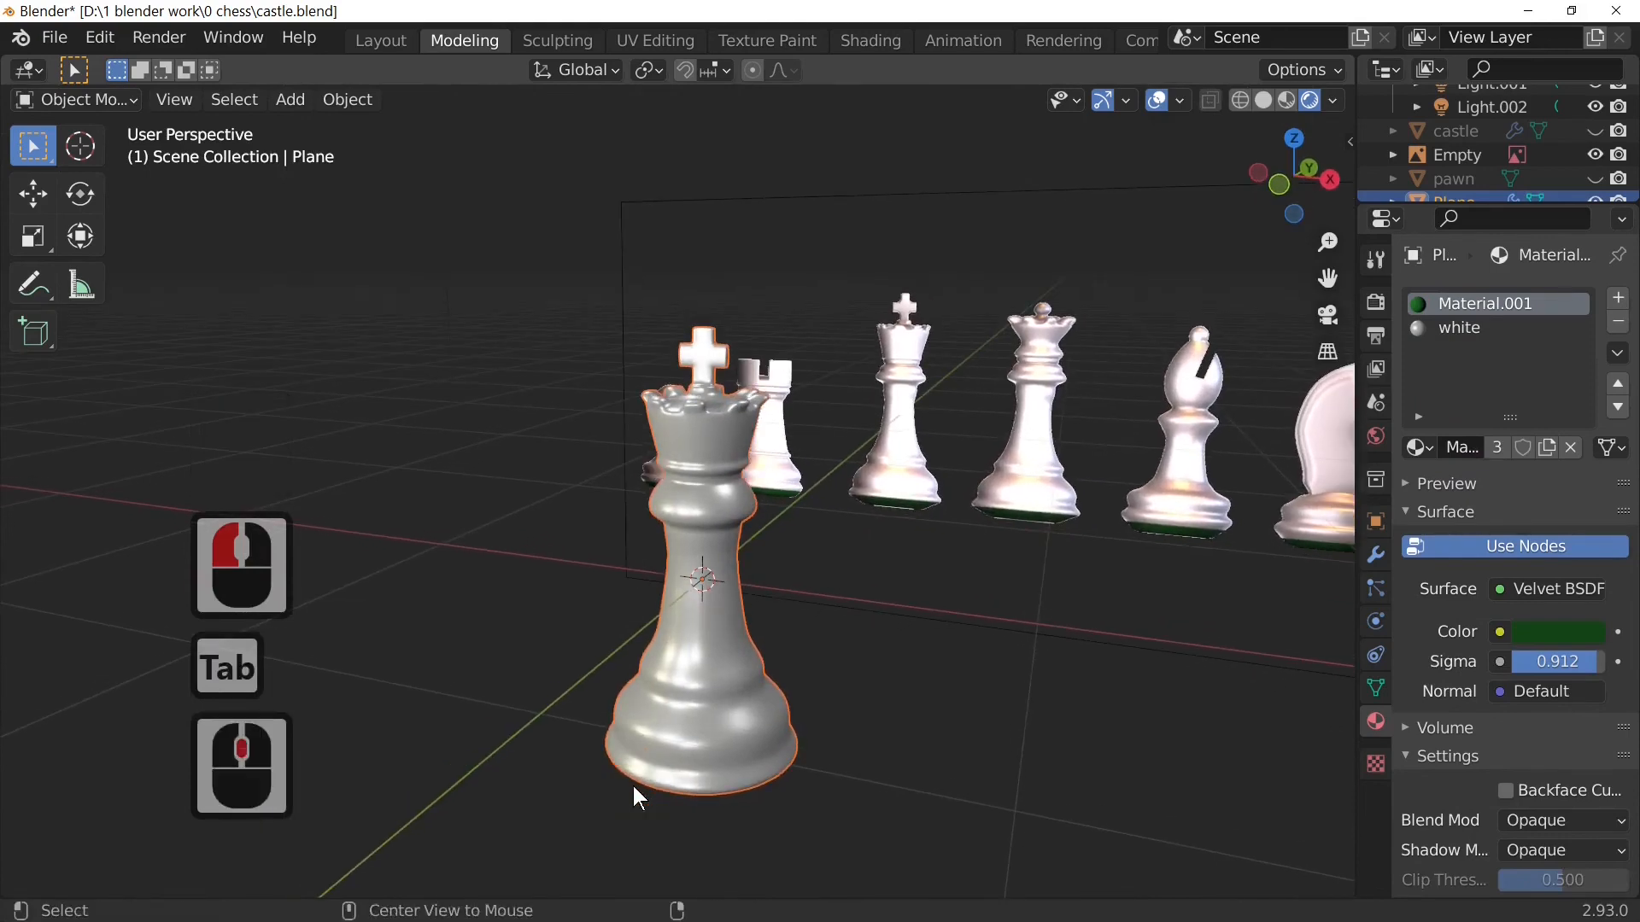
key(alt+h)
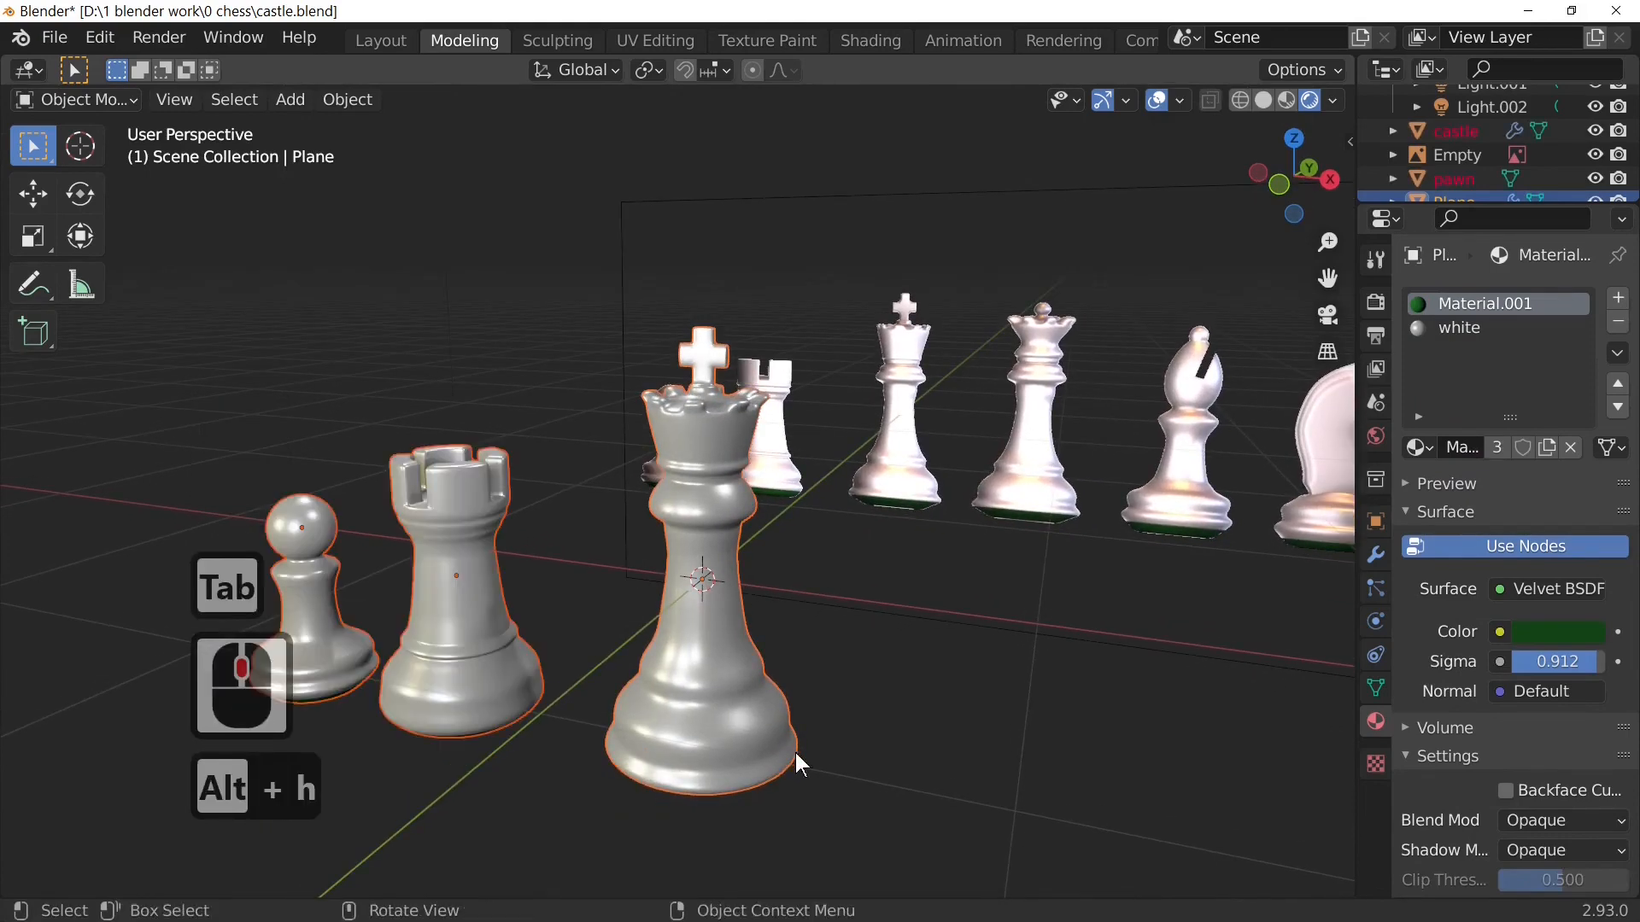
Step: Examine the finished king alongside the castle and pawn from several angles, comparing their shapes with the reference chess pieces
middle_drag(796, 755, 626, 803)
scroll(696, 681, up, 5)
middle_drag(713, 751, 844, 632)
scroll(861, 628, down, 4)
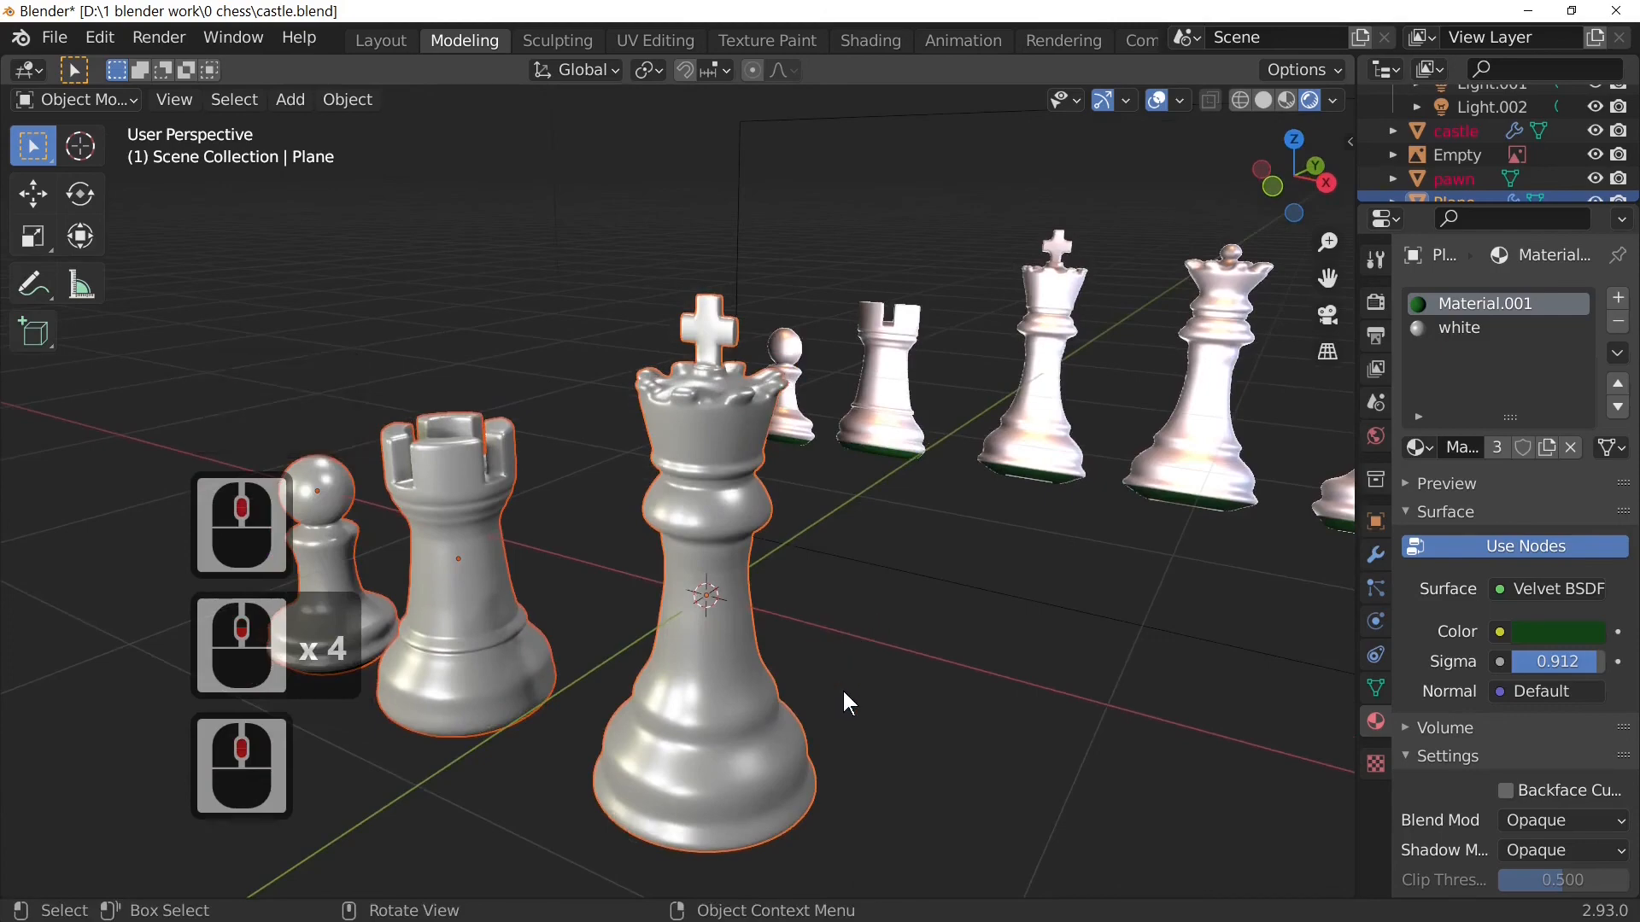
scroll(842, 688, up, 3)
scroll(842, 688, down, 3)
scroll(850, 712, up, 4)
middle_drag(850, 712, 934, 685)
scroll(868, 694, down, 3)
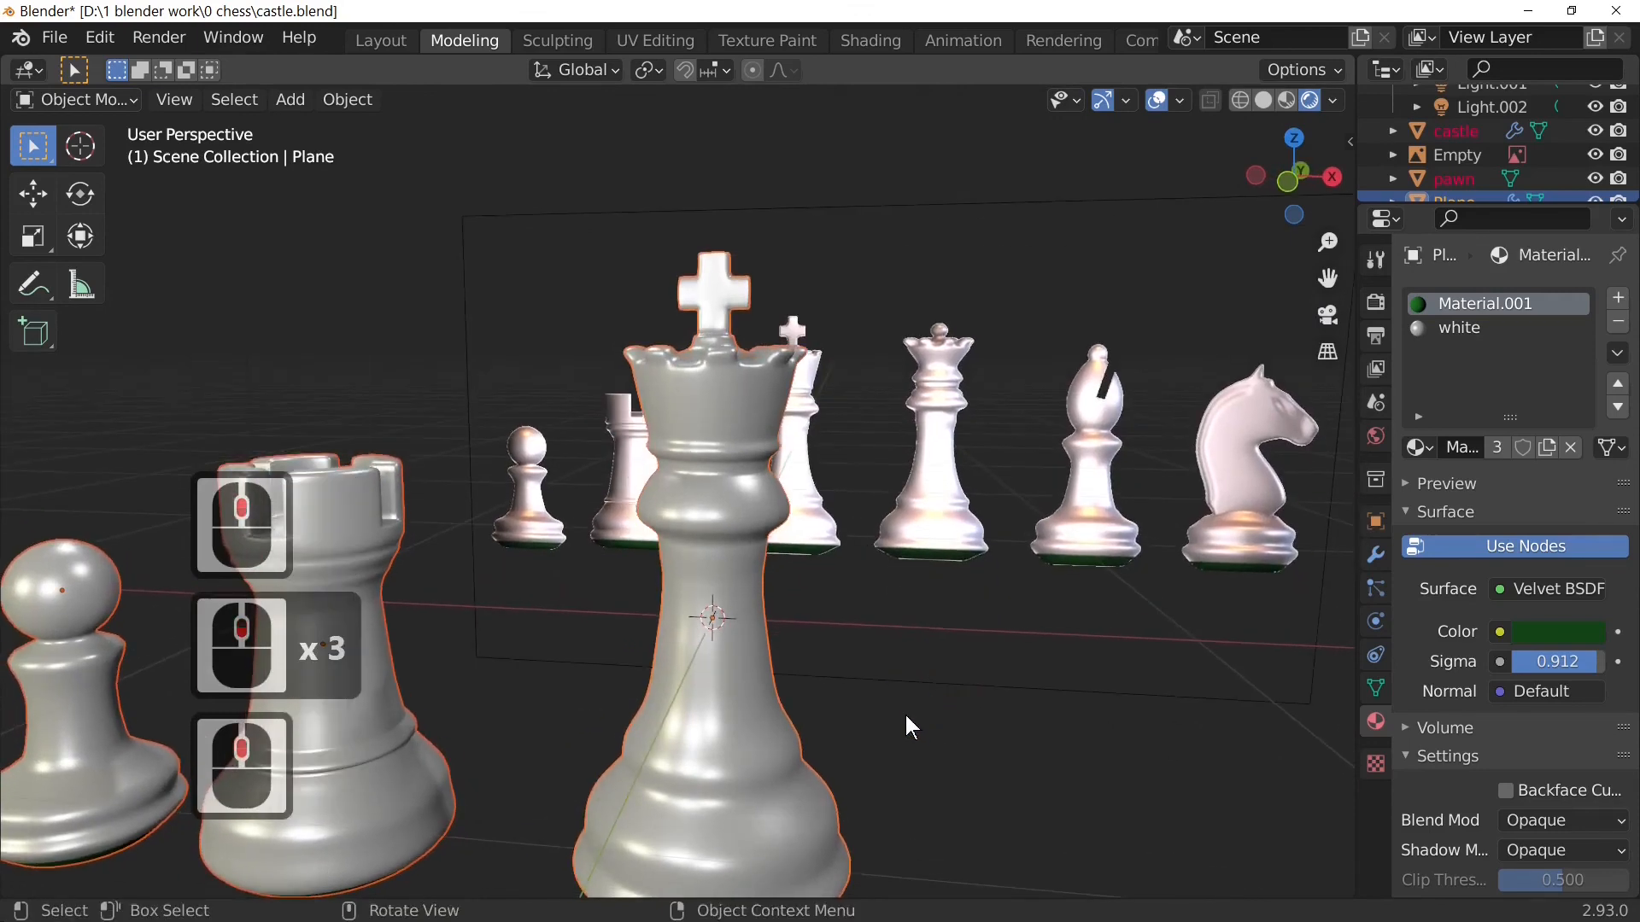
scroll(904, 712, up, 2)
scroll(904, 717, down, 3)
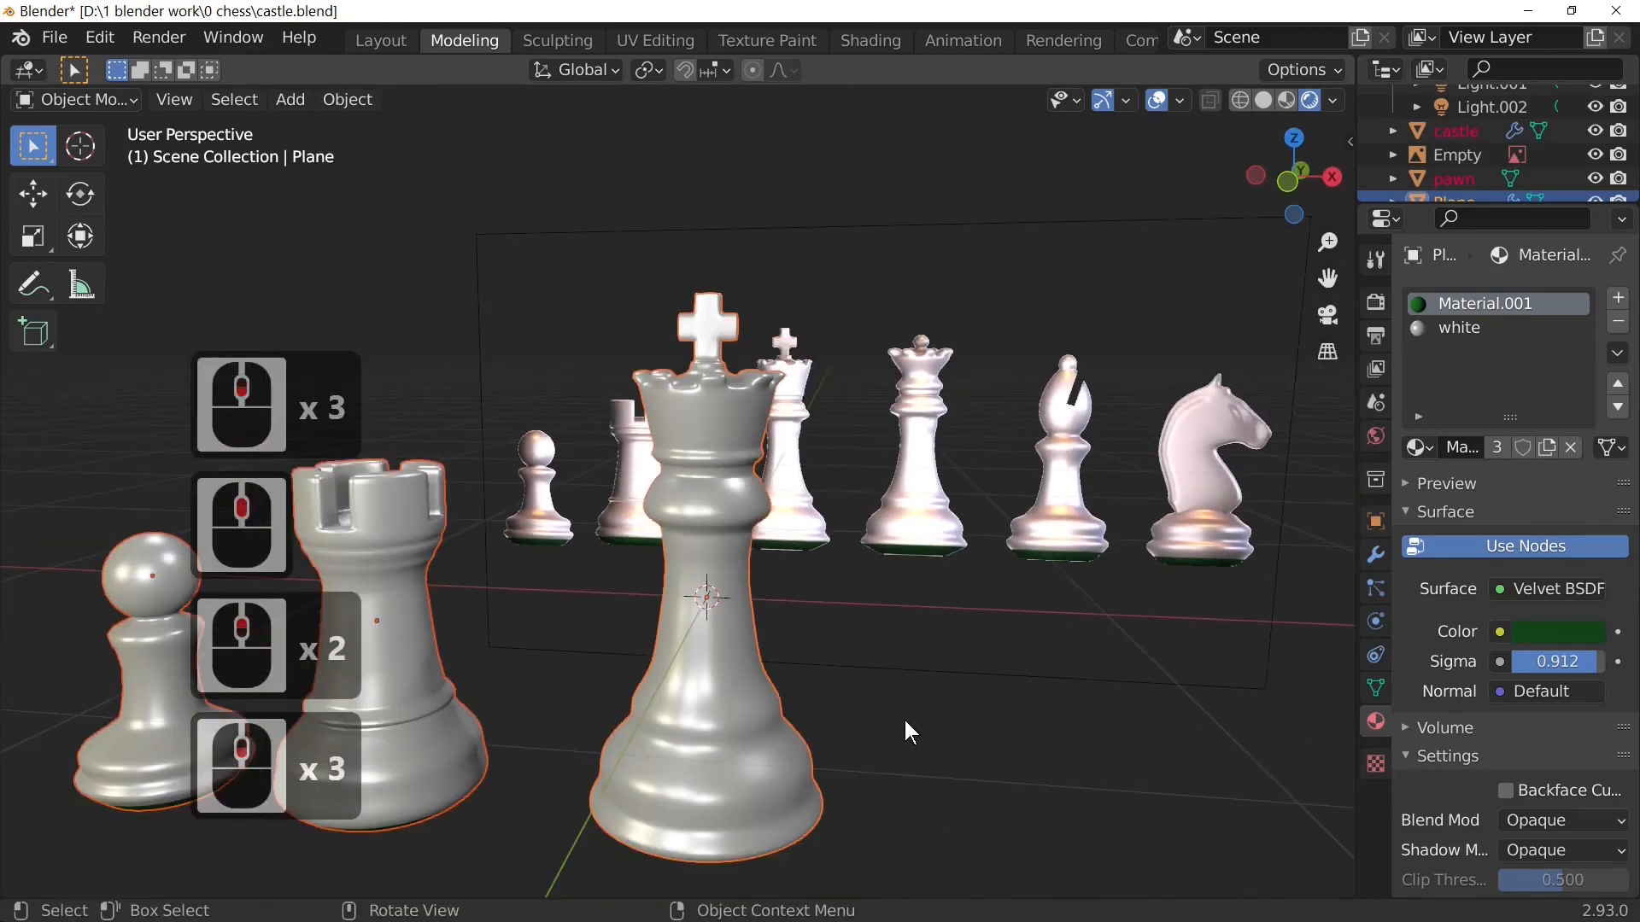
middle_drag(903, 718, 850, 711)
scroll(850, 711, up, 3)
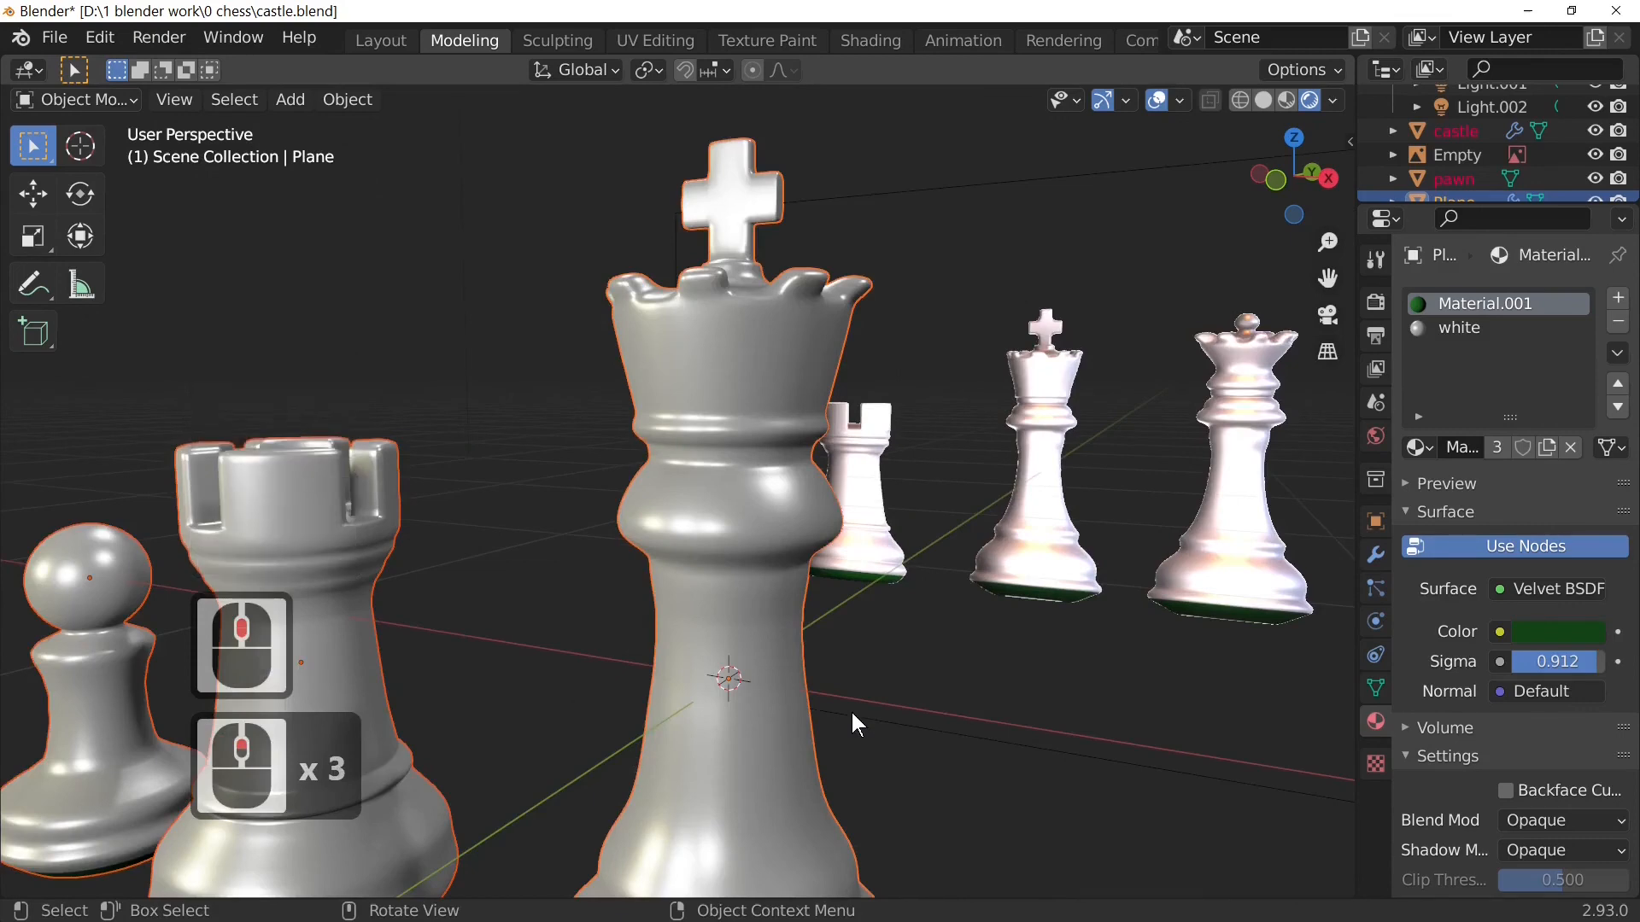
scroll(852, 715, down, 4)
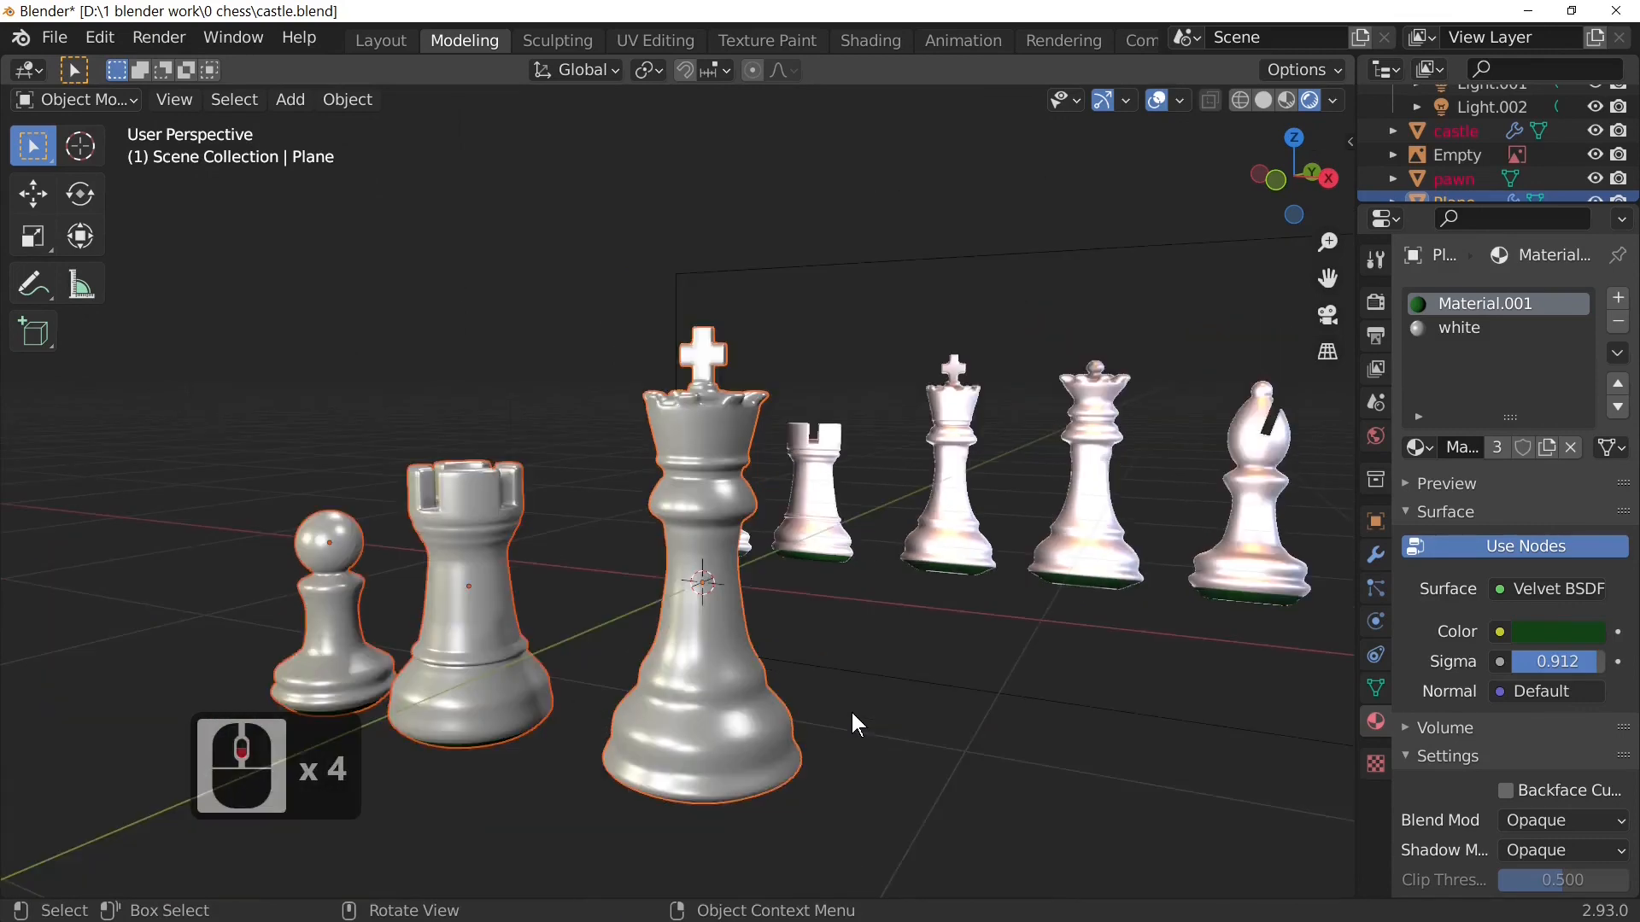